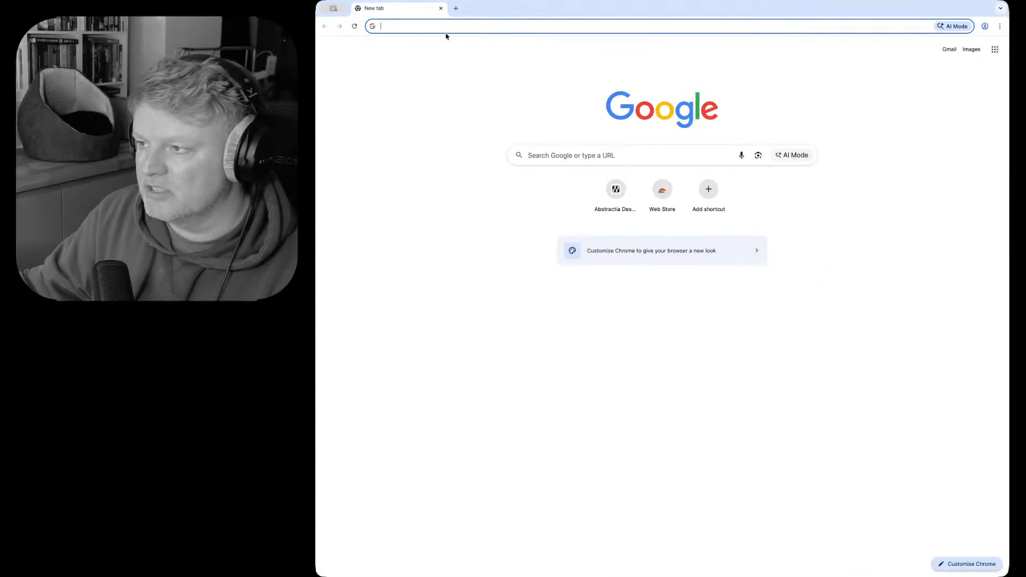
pyautogui.click(448, 27)
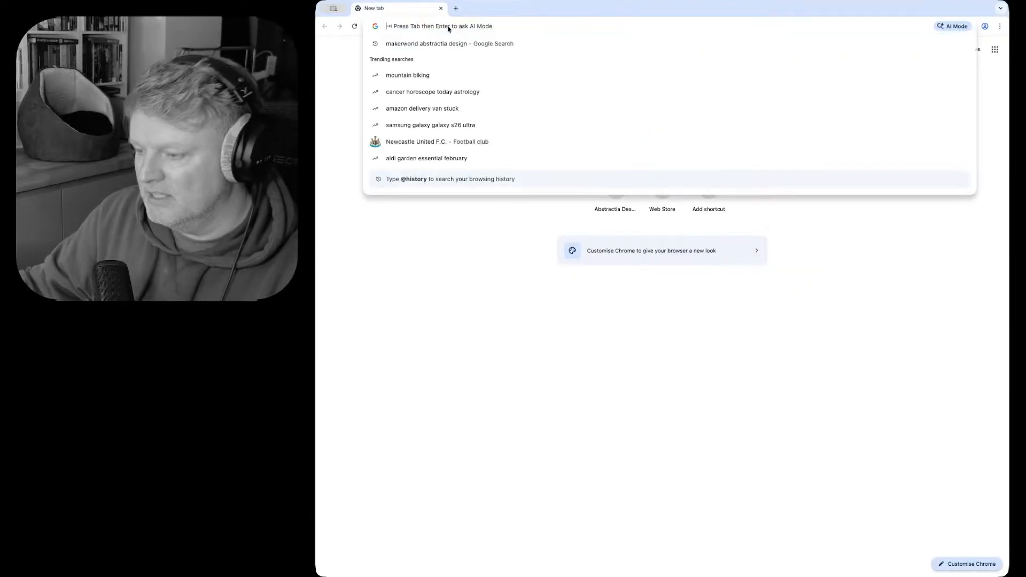
pyautogui.write('makerworld.com/en/@dkdsgn')
pyautogui.press('Return')
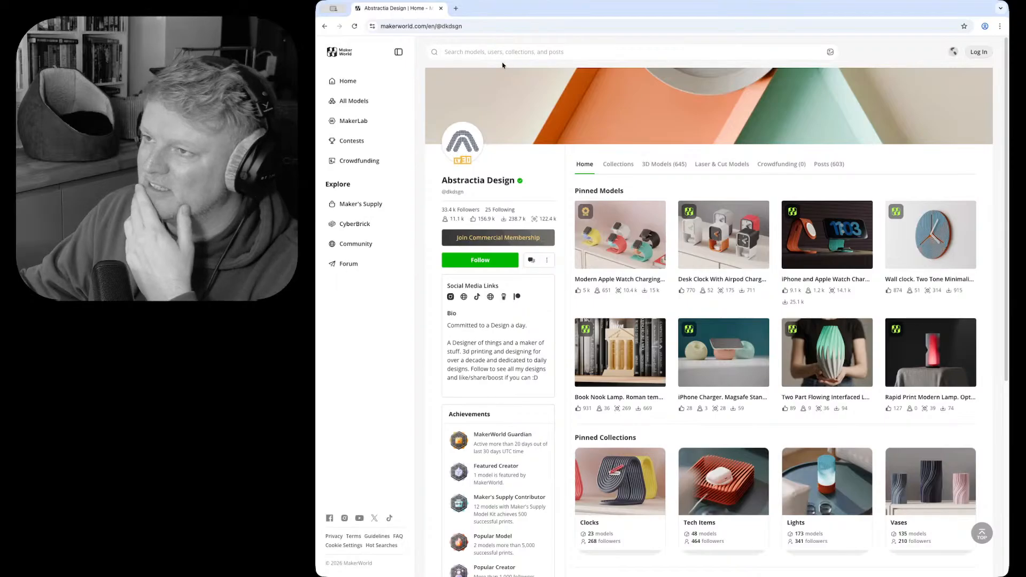
# - Go to MakerWorld's design contests and open the Master Challenge: Book Nook Design Contest
pyautogui.click(349, 54)
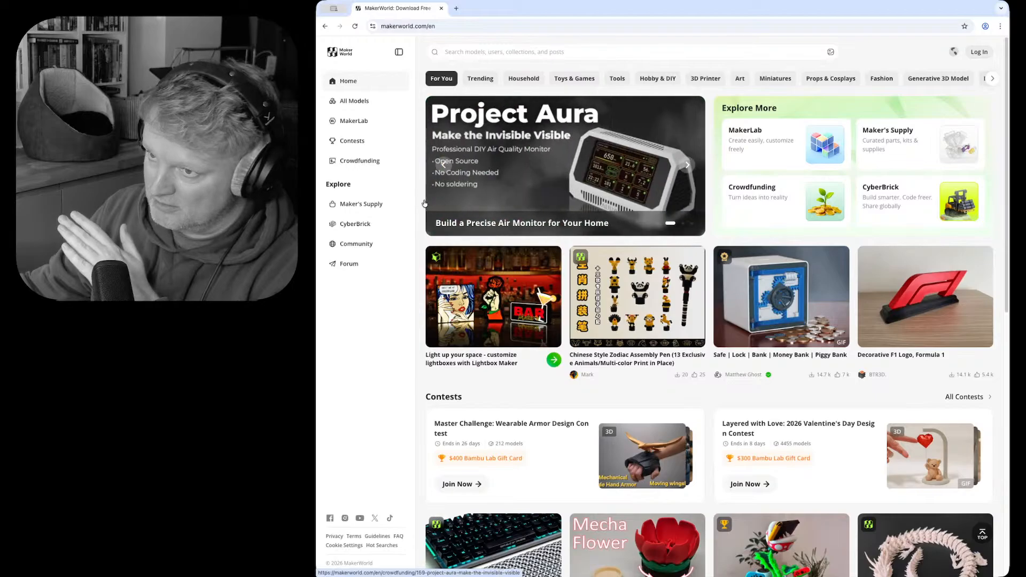
pyautogui.click(352, 141)
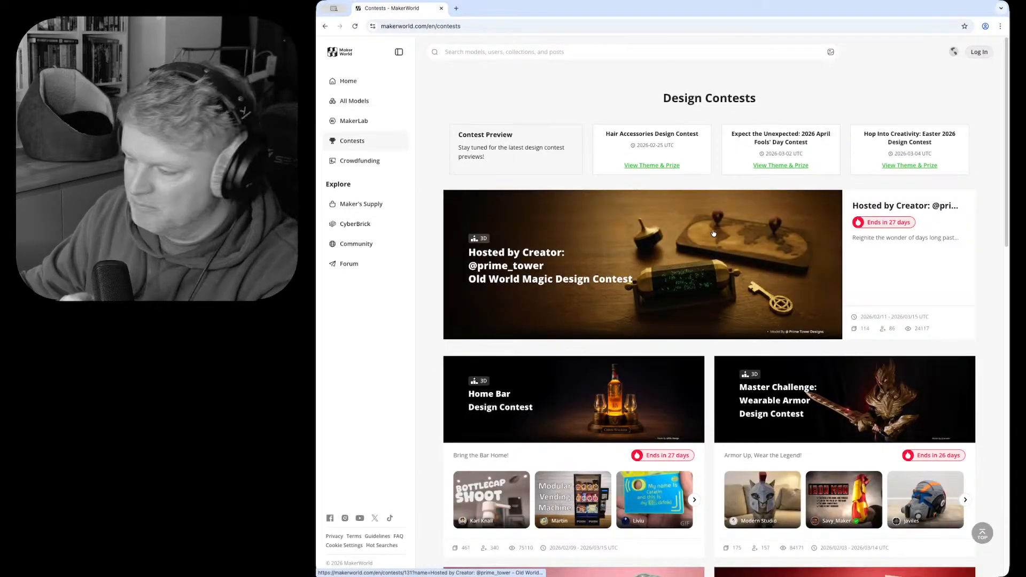
pyautogui.scroll(-3, 717, 241)
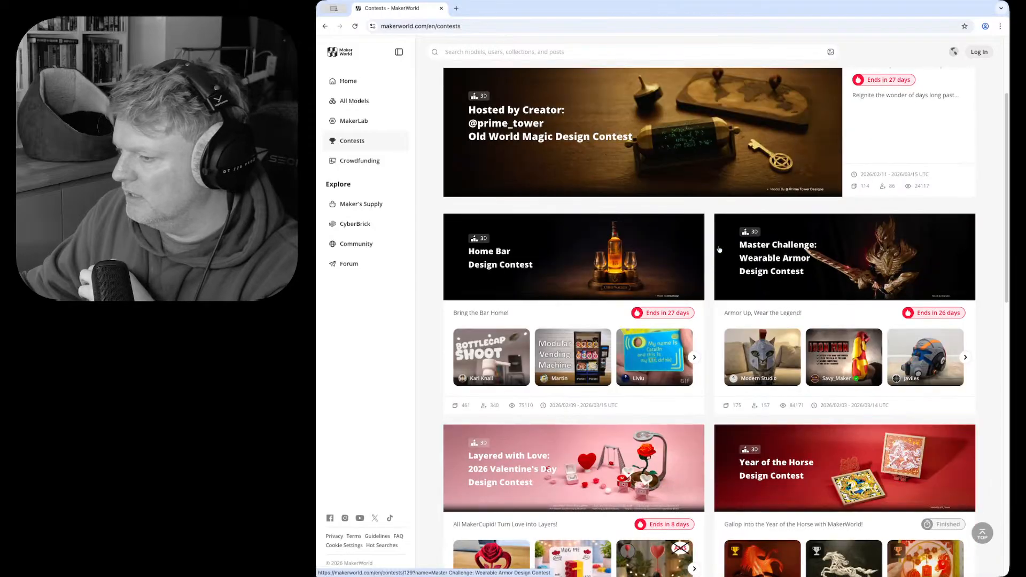
pyautogui.scroll(-4, 719, 249)
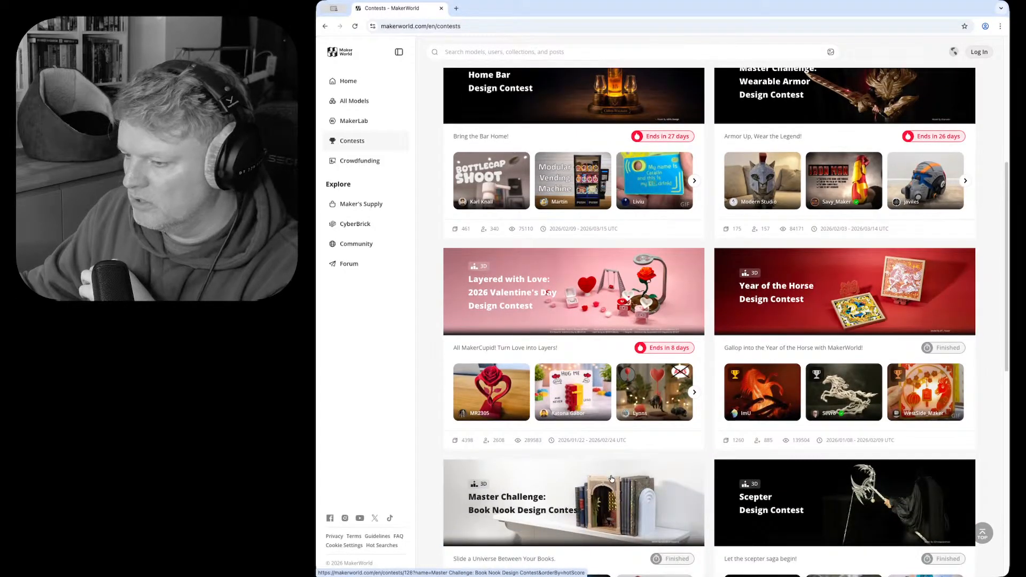
pyautogui.click(611, 479)
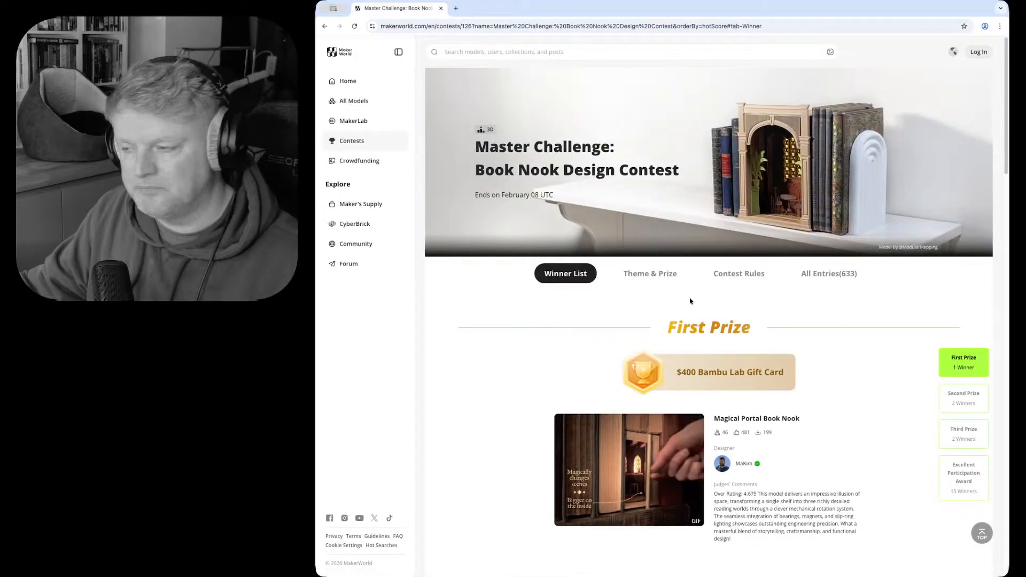
# - Examine the first, second and third prize entries in the contest's winner list
pyautogui.scroll(-2, 689, 301)
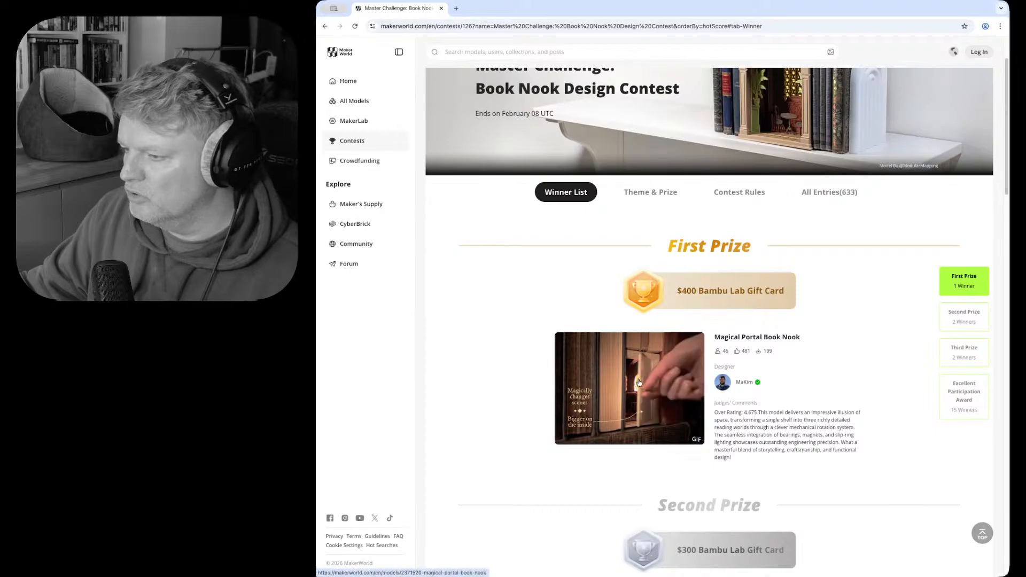
pyautogui.scroll(-2, 638, 382)
pyautogui.scroll(2, 694, 310)
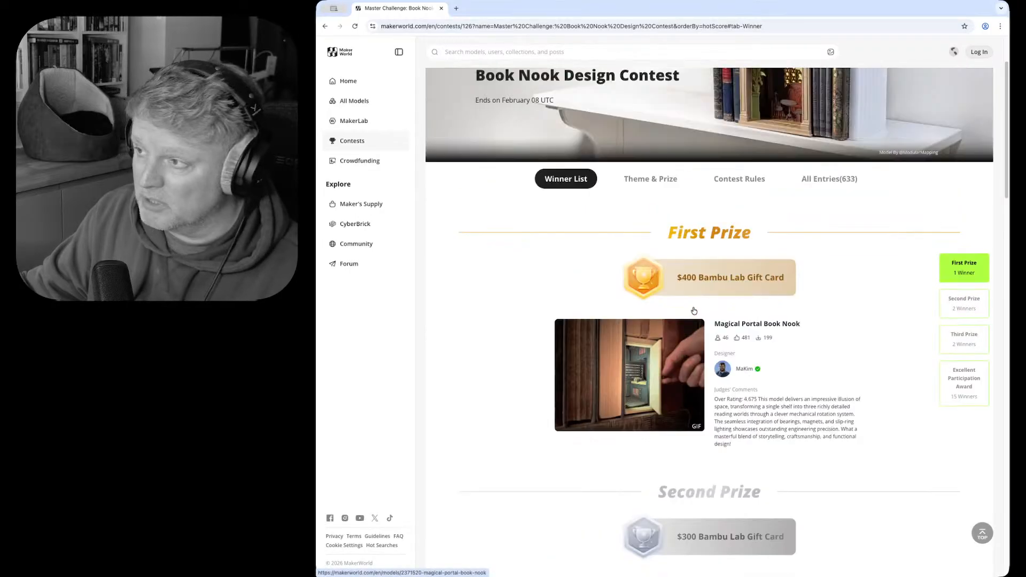
pyautogui.scroll(-5, 694, 310)
pyautogui.scroll(-3, 629, 391)
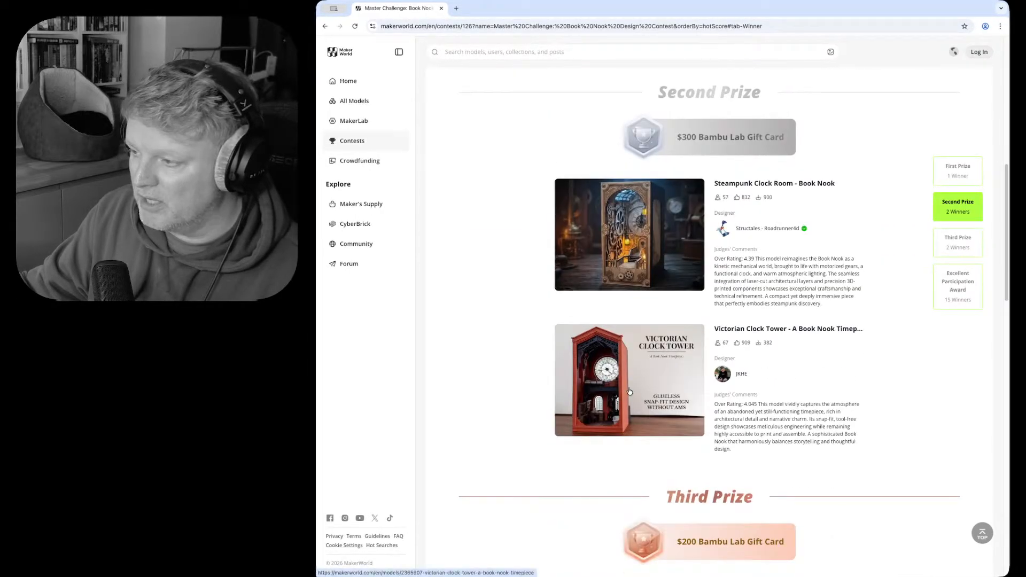
pyautogui.scroll(-6, 629, 392)
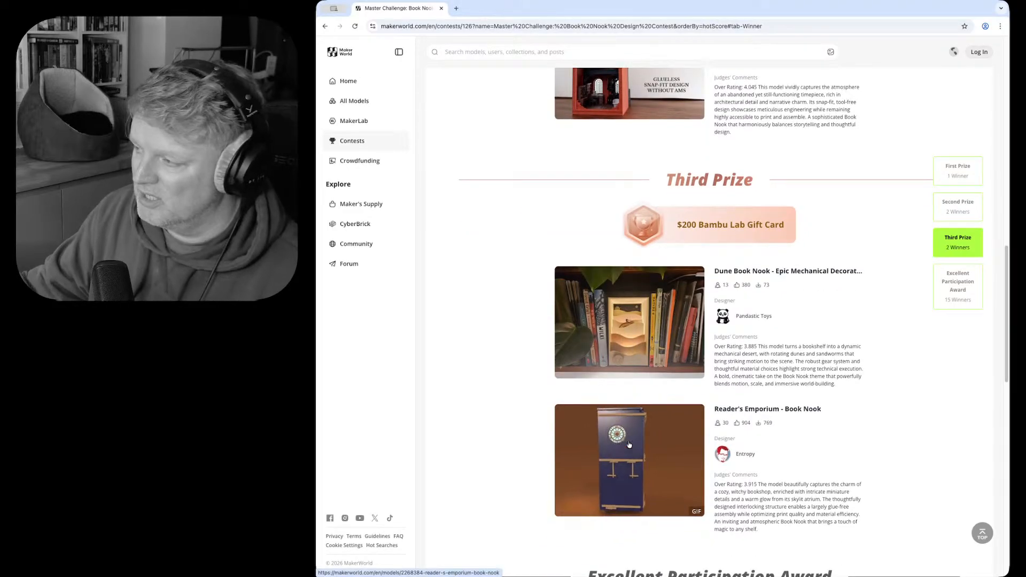
pyautogui.scroll(-2, 629, 444)
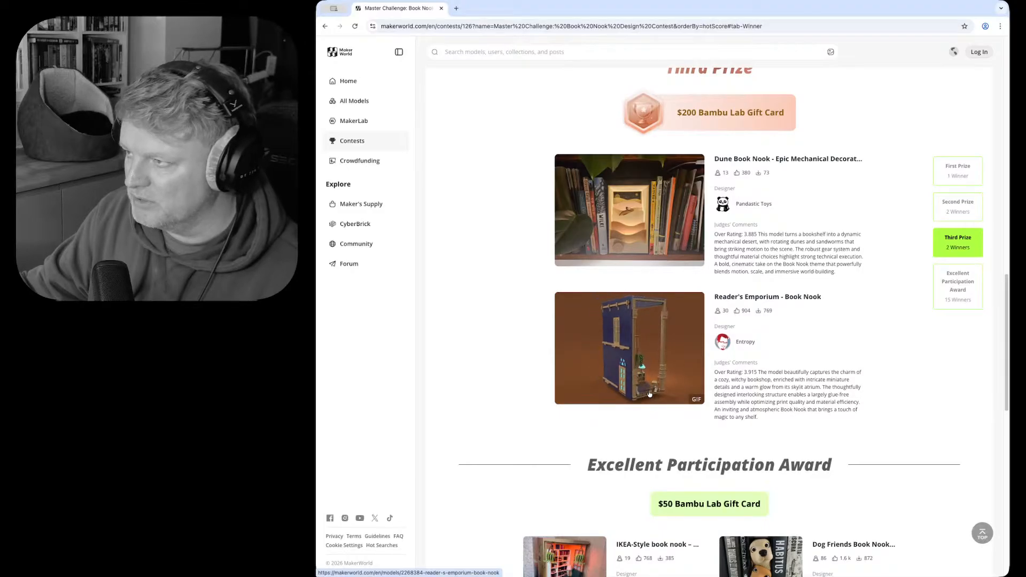
pyautogui.scroll(4, 649, 393)
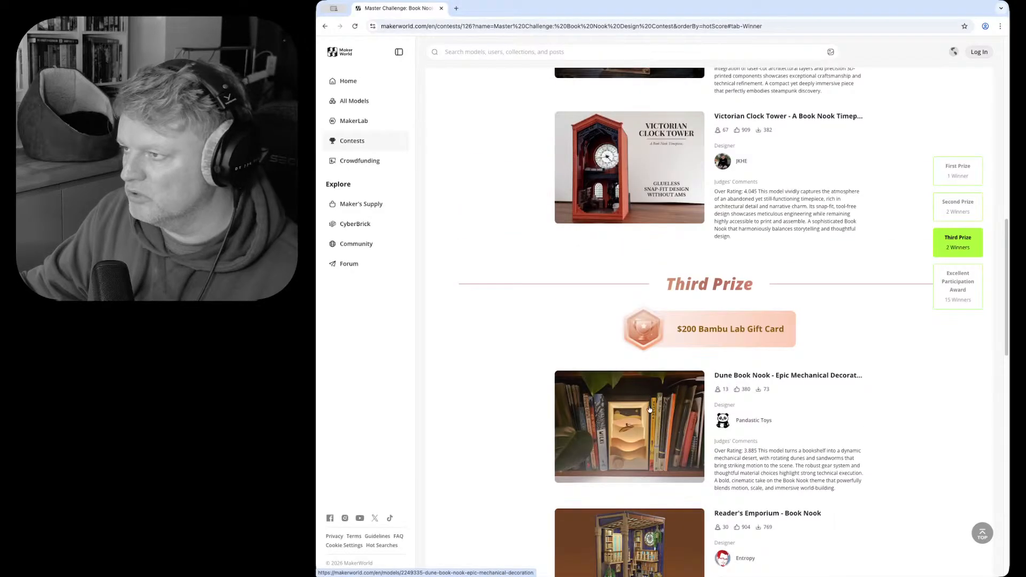
pyautogui.scroll(3, 649, 409)
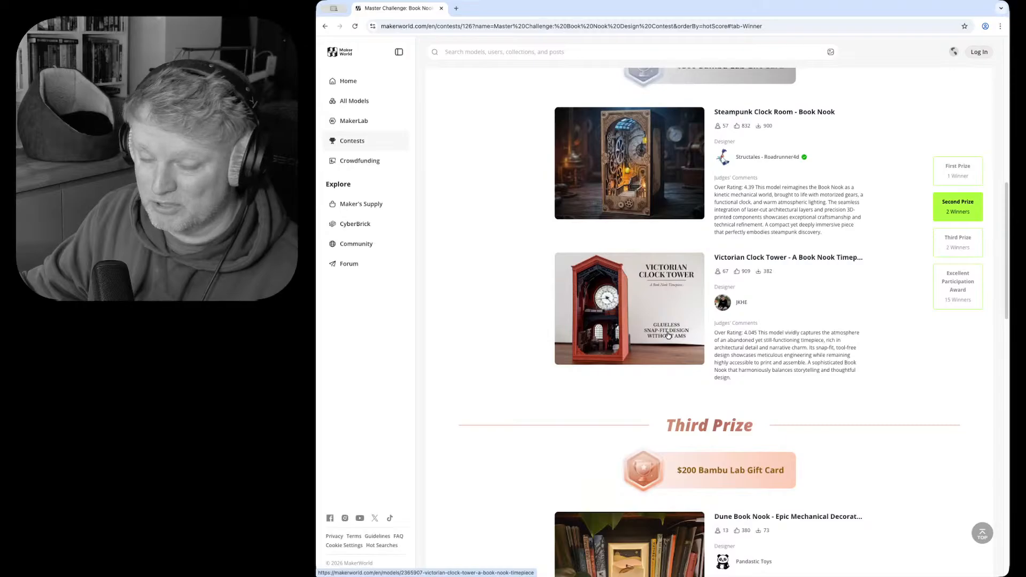
pyautogui.scroll(7, 665, 326)
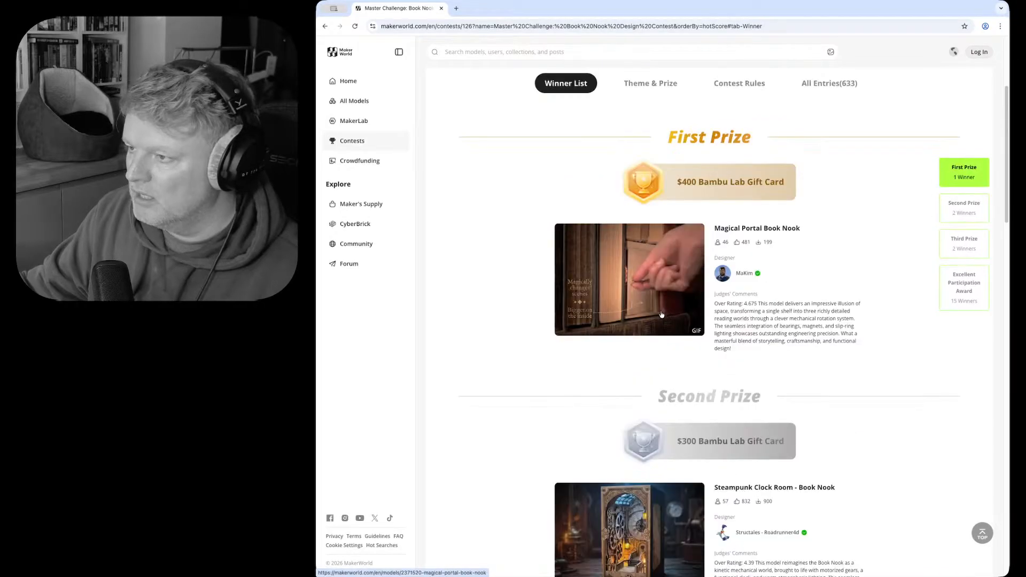
# - Open the first-prize Magical Portal Book Nook model and look through its gallery images
pyautogui.click(662, 315)
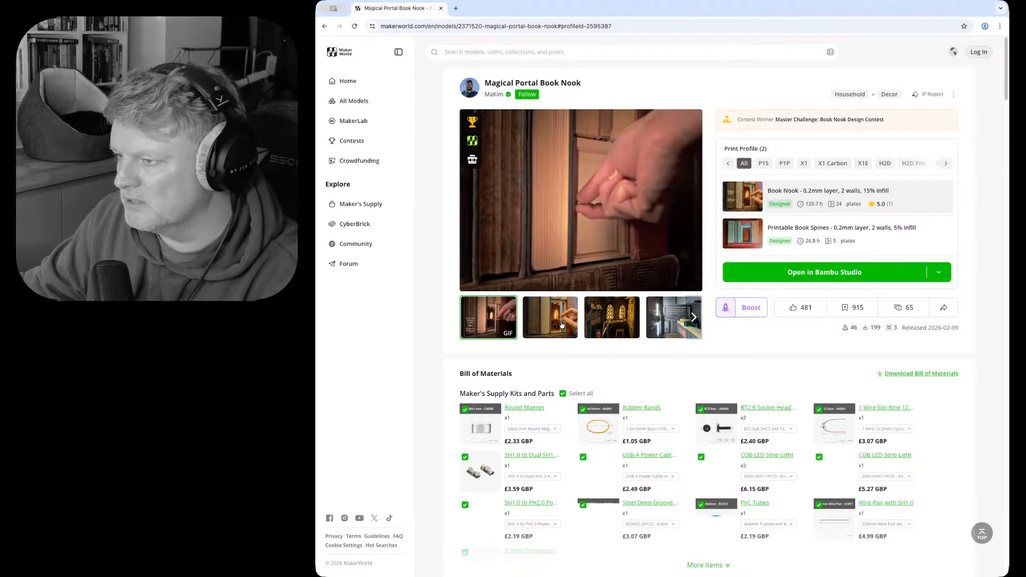
pyautogui.click(562, 324)
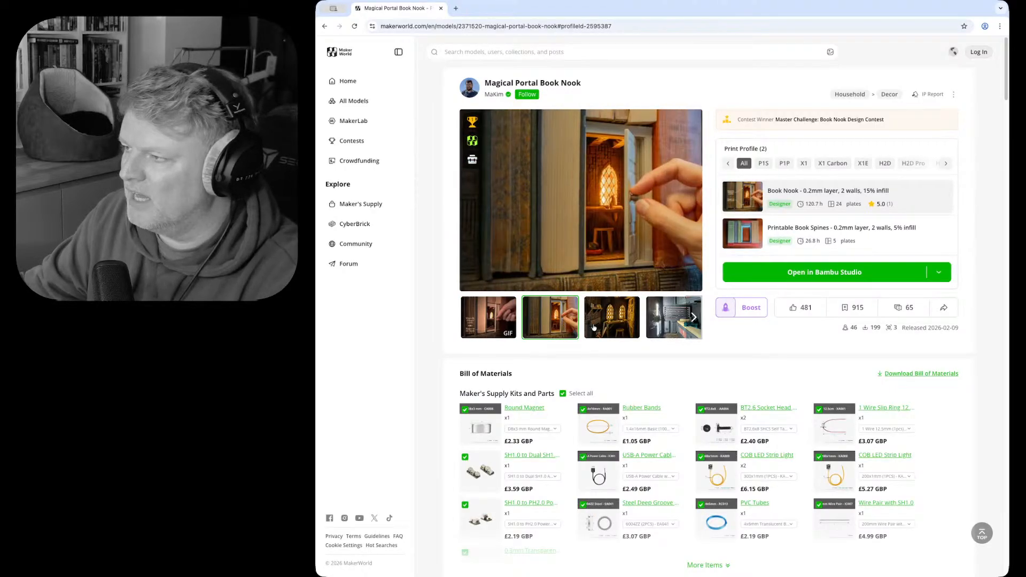
pyautogui.click(593, 325)
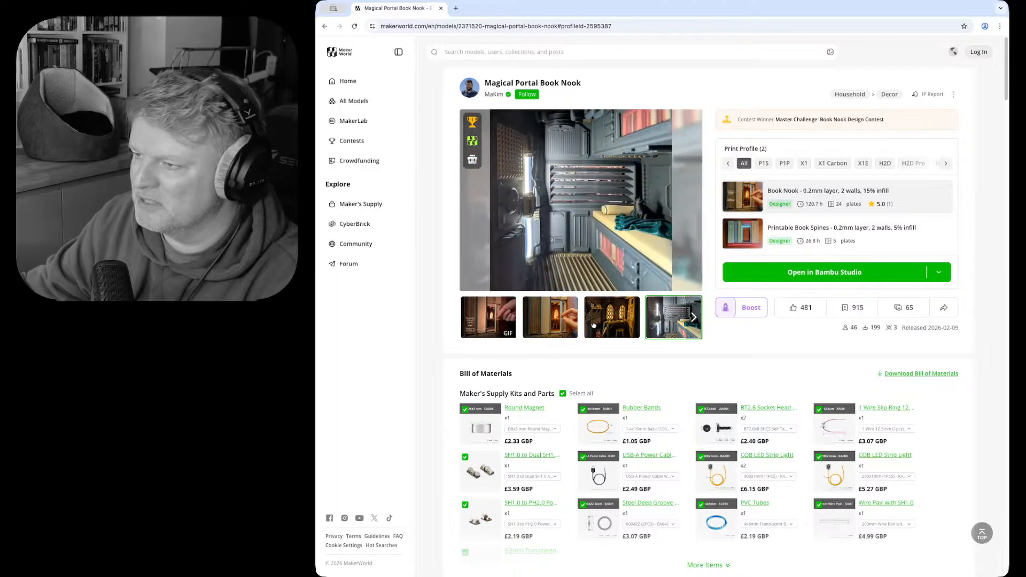
pyautogui.click(506, 314)
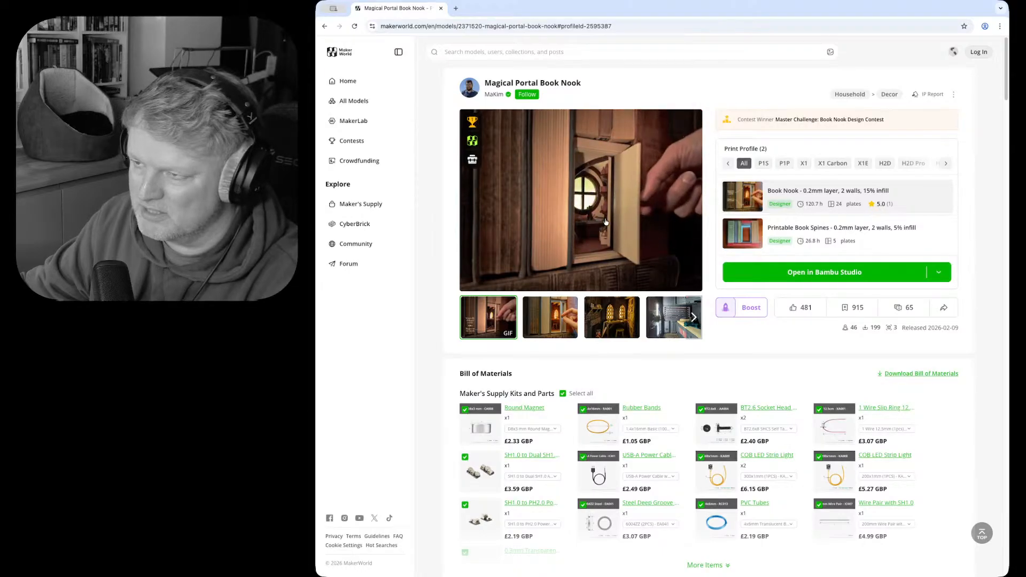
# - Review the Magical Portal Book Nook's bill of materials and three scene descriptions, and return to the contest page
pyautogui.scroll(-4, 607, 225)
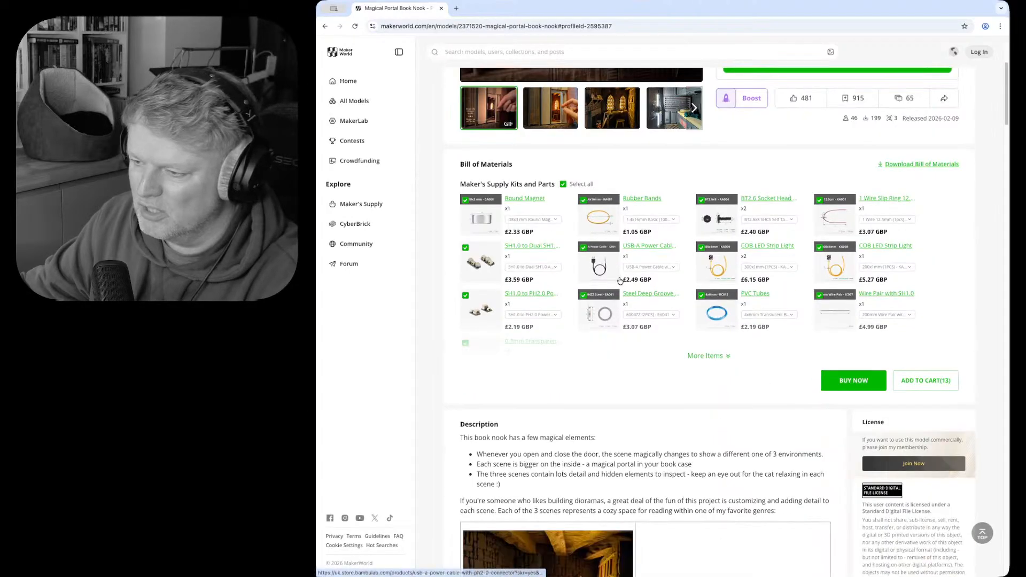
pyautogui.scroll(-7, 620, 281)
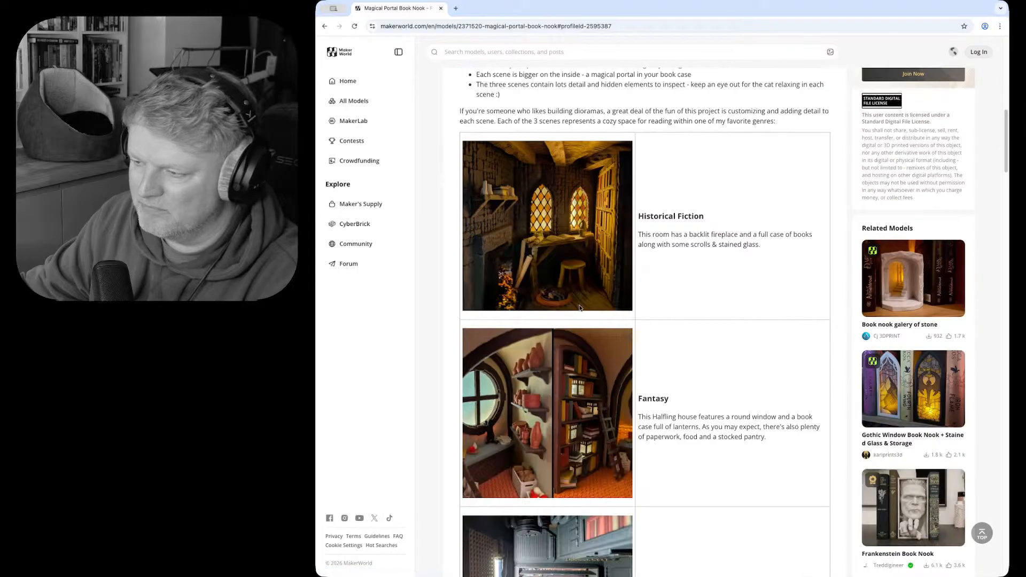
pyautogui.scroll(-3, 569, 318)
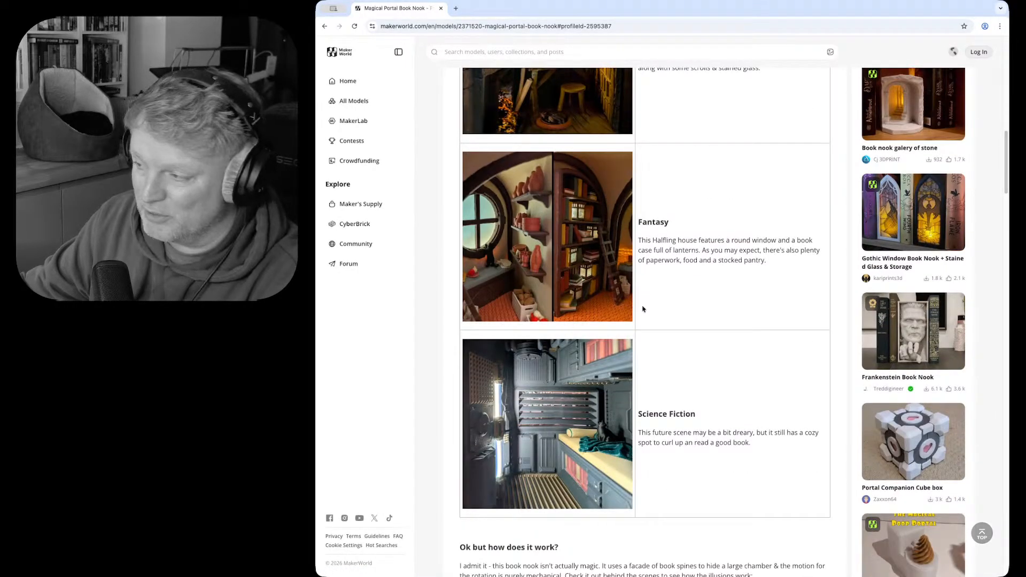
pyautogui.scroll(7, 641, 307)
pyautogui.hotkey('alt', 'Left')
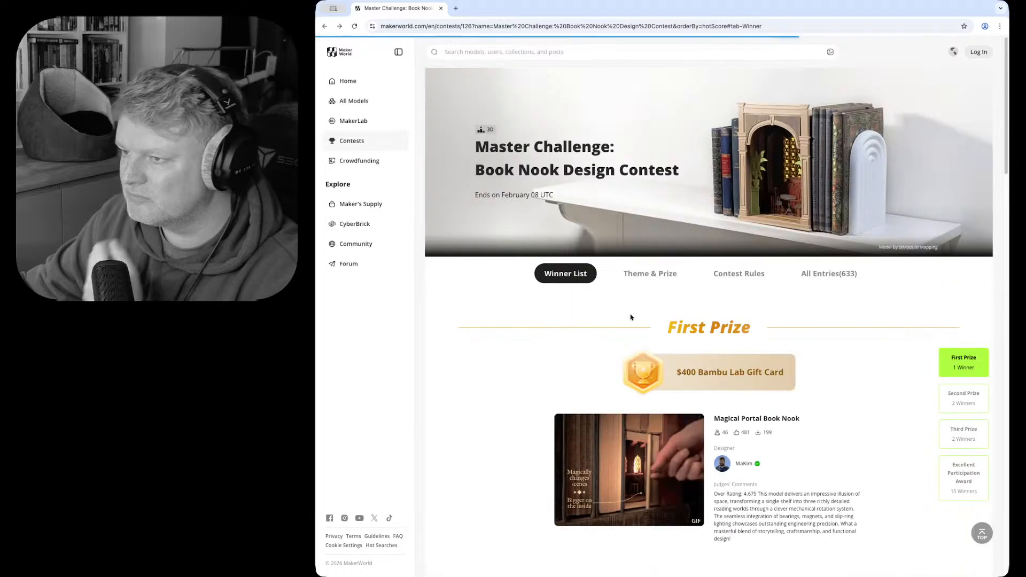
# - View the second-prize Steampunk Clock Room - Book Nook model page and return to the contest page
pyautogui.scroll(-3, 630, 313)
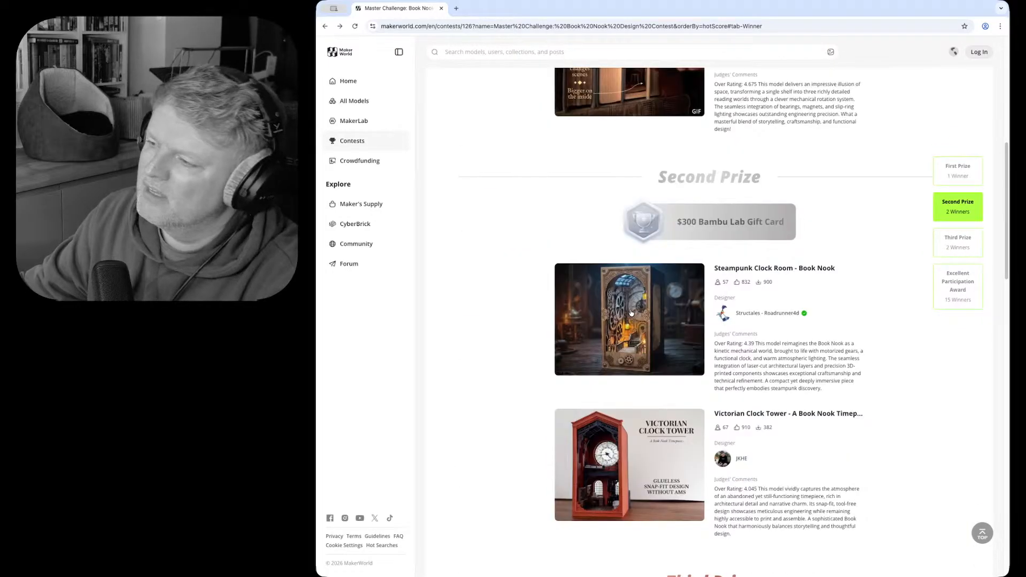
pyautogui.click(625, 290)
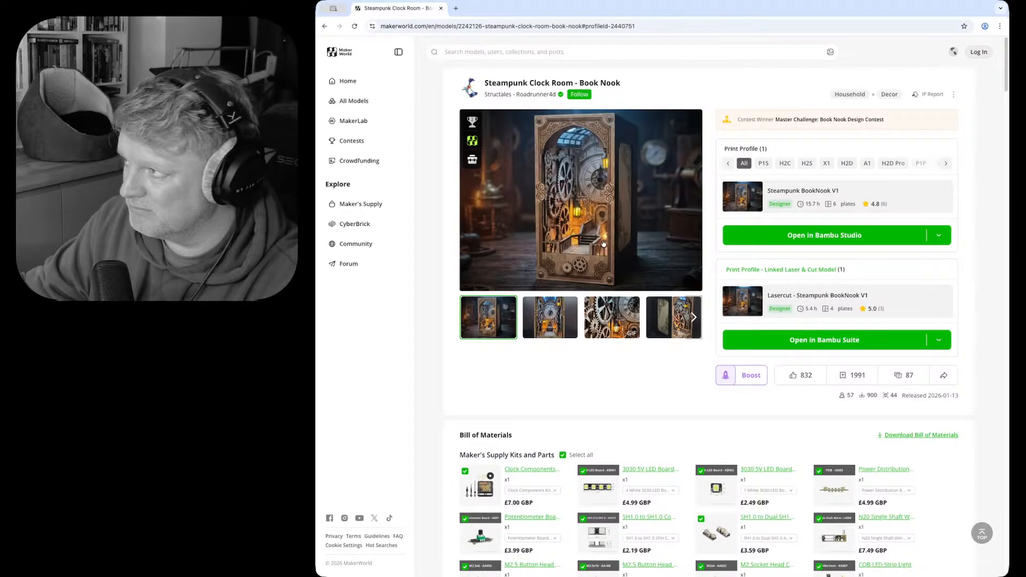
pyautogui.hotkey('alt', 'Left')
# - Open the Reader's Emporium - Book Nook model from the third-prize winners
pyautogui.scroll(-8, 631, 309)
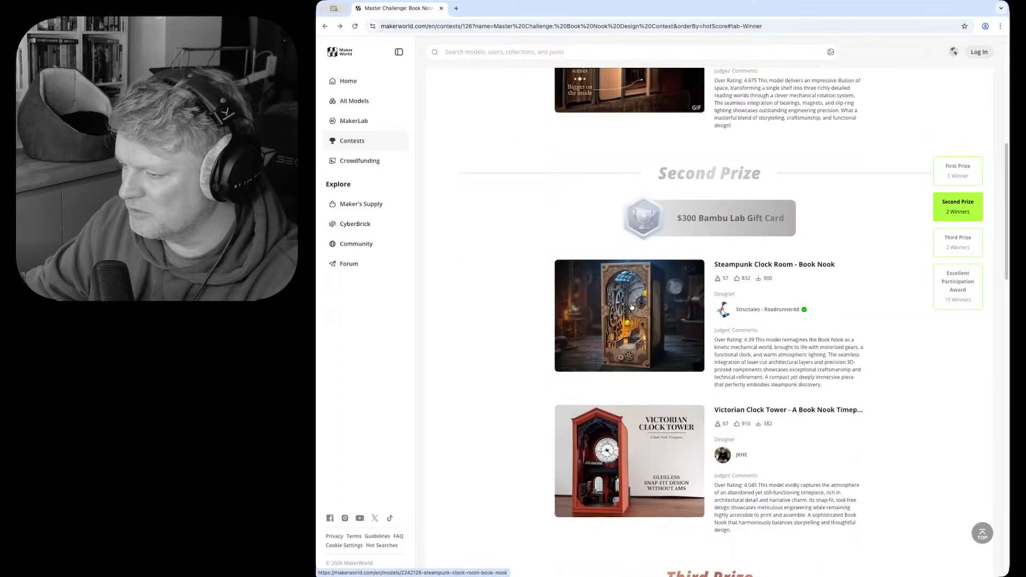
pyautogui.scroll(-2, 632, 307)
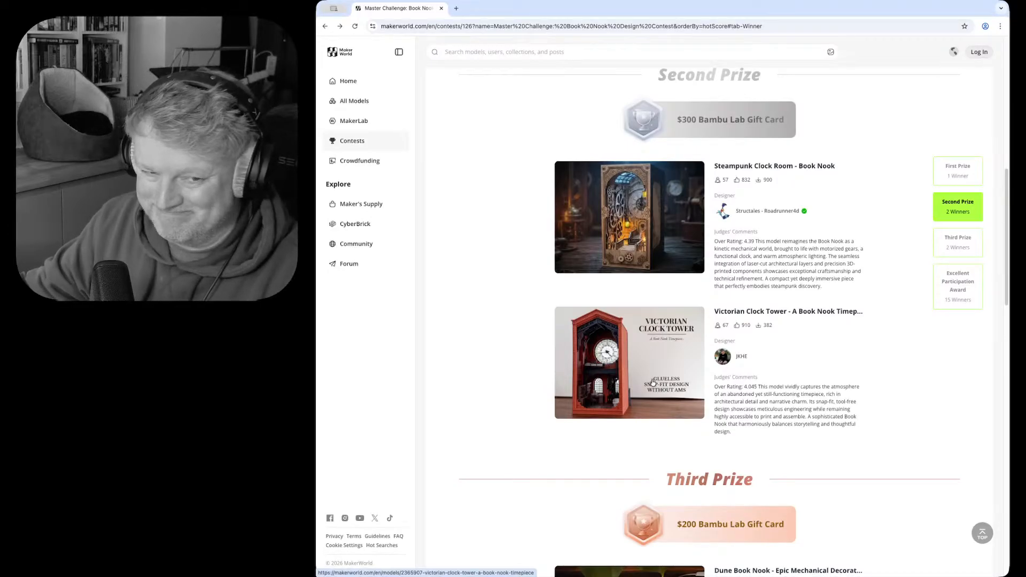
pyautogui.scroll(-2, 652, 382)
pyautogui.scroll(-3, 653, 382)
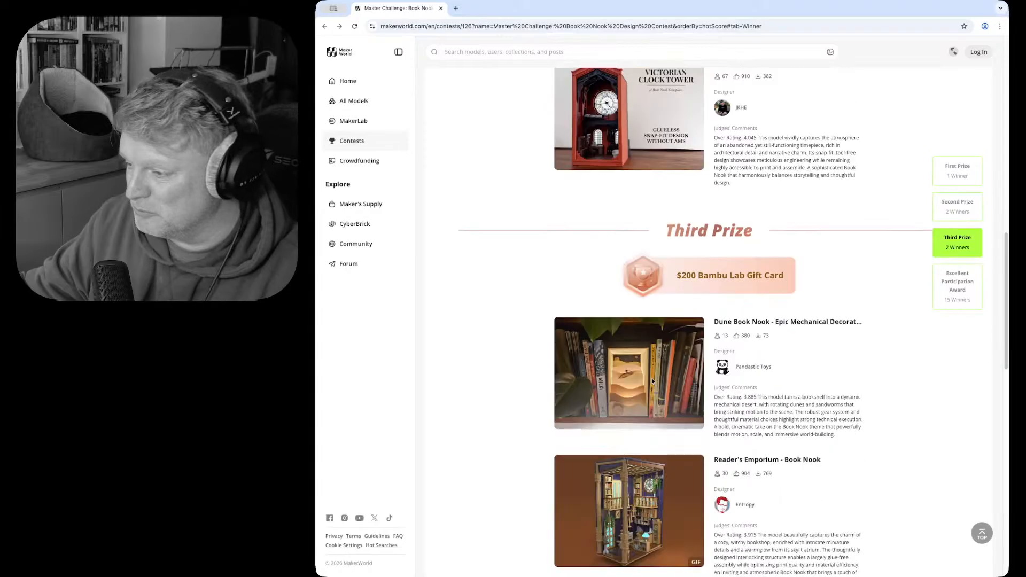
pyautogui.scroll(-2, 653, 382)
pyautogui.click(693, 434)
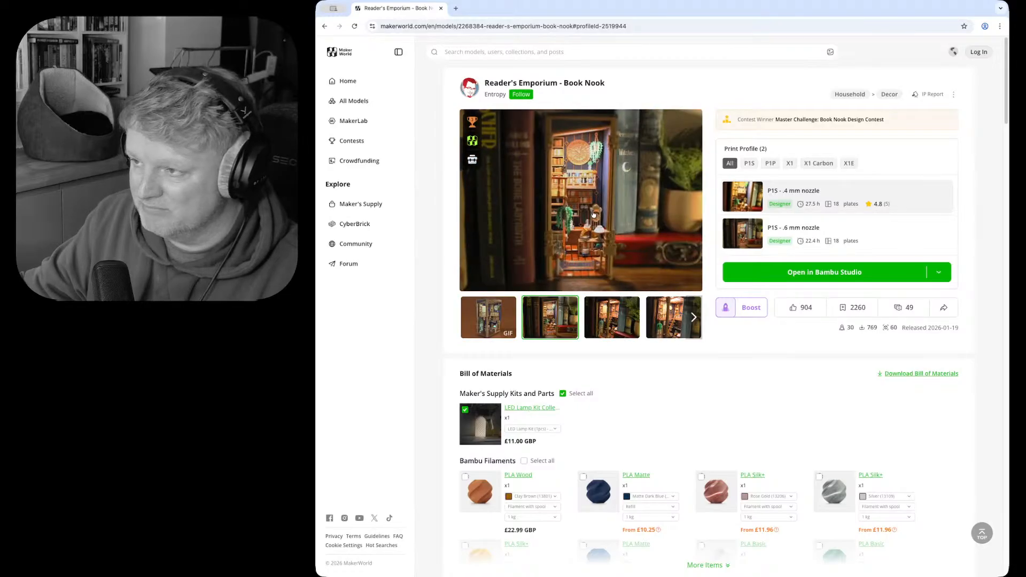
# - Enlarge the Reader's Emporium gallery and view its images one by one up to the seventh, the full 3D render
pyautogui.click(593, 214)
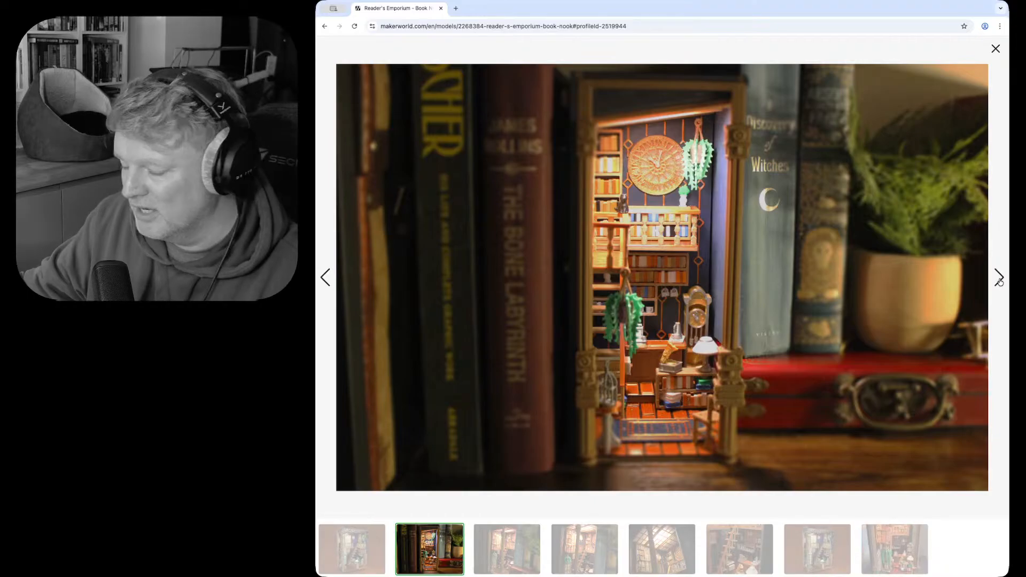
pyautogui.click(999, 279)
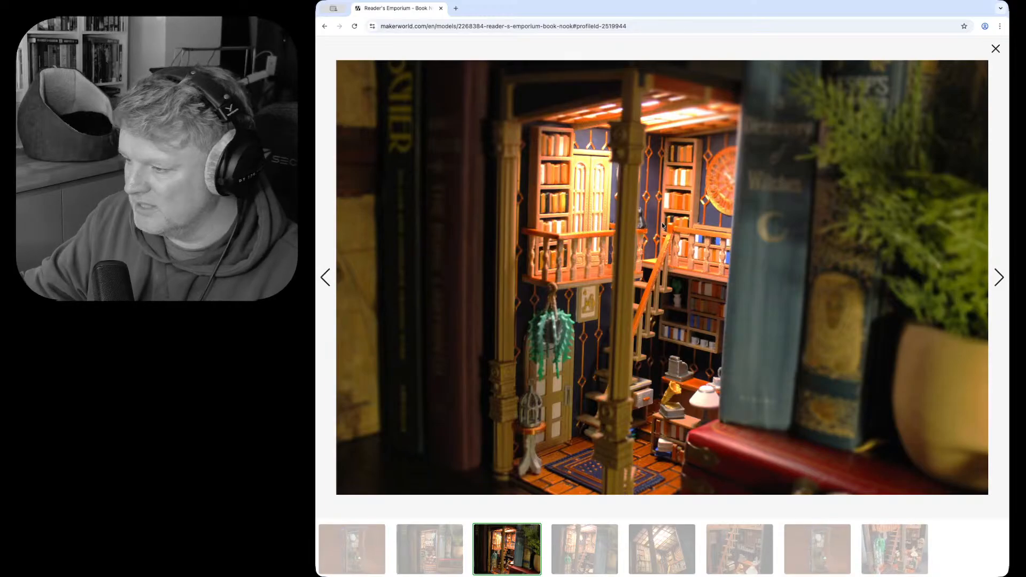
pyautogui.click(997, 282)
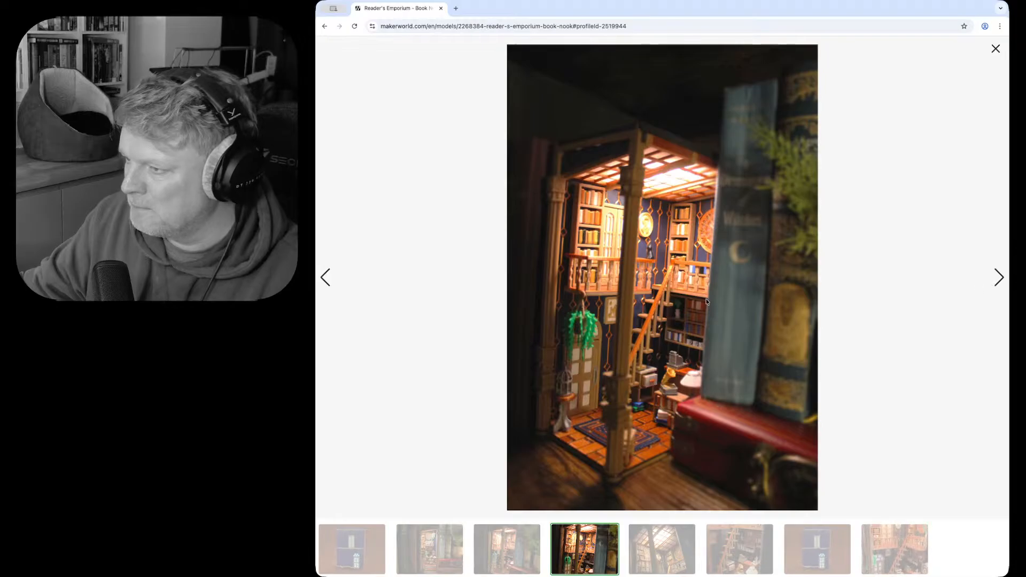
pyautogui.click(998, 282)
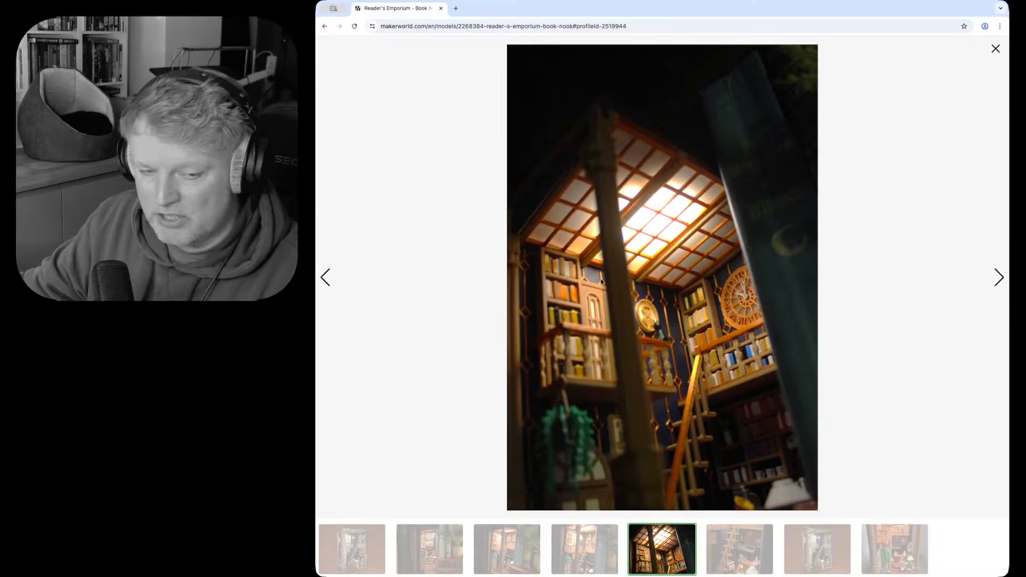
pyautogui.click(997, 277)
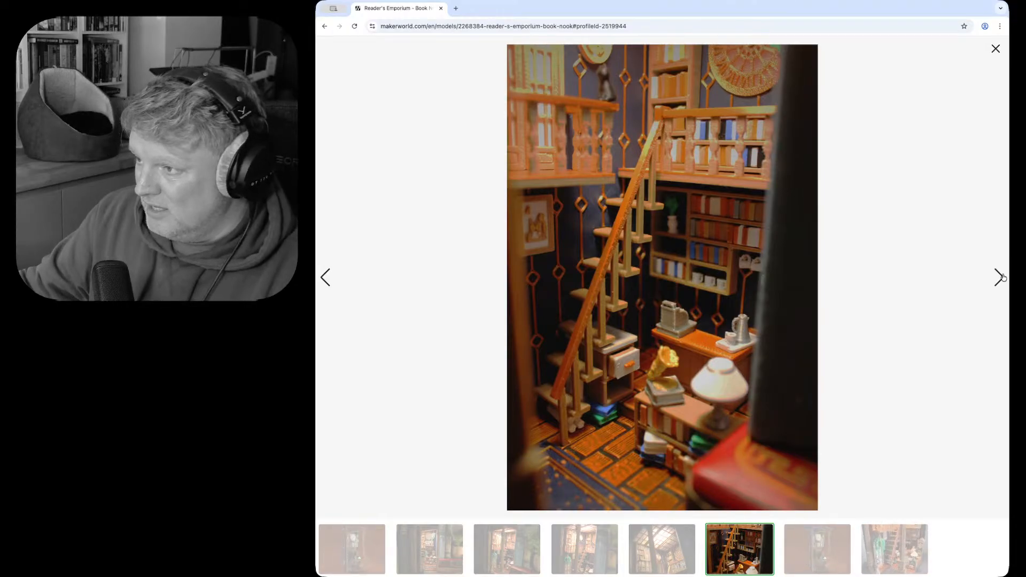
pyautogui.click(999, 277)
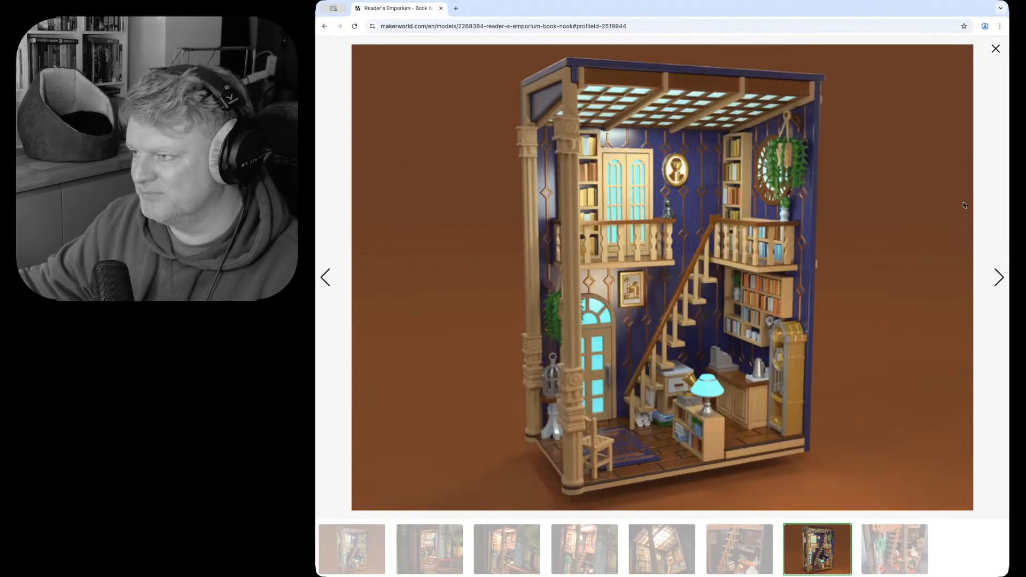
# - Close the Reader's Emporium gallery, return to the contest page and browse the Excellent Participation Award winners down to the last entry
pyautogui.click(995, 49)
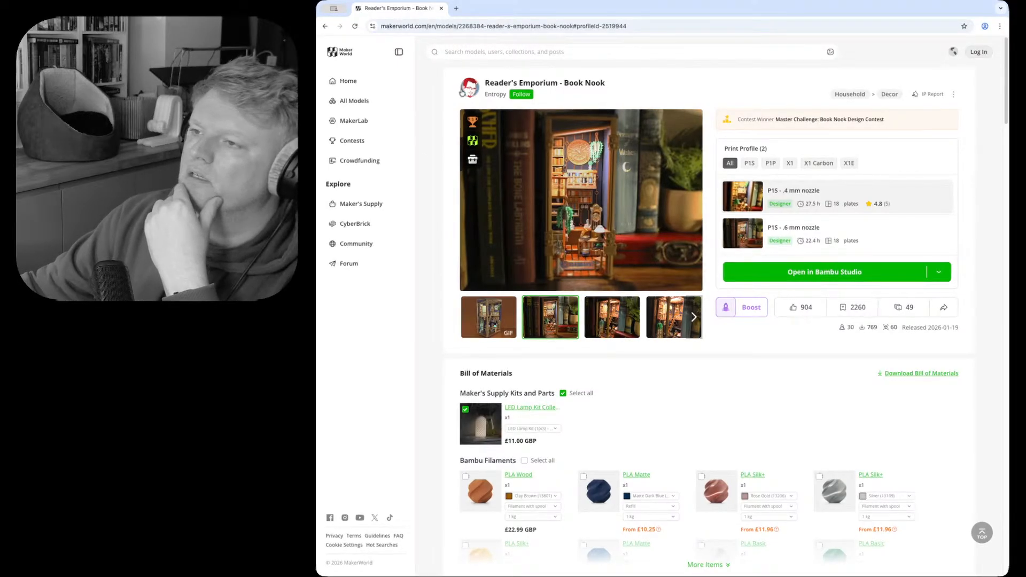
pyautogui.press('super+Left')
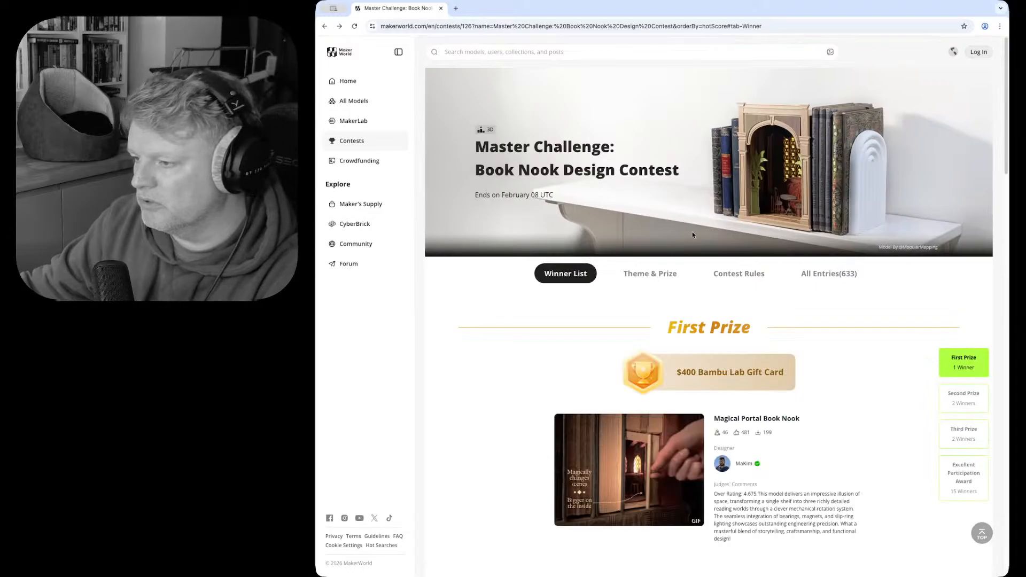
pyautogui.scroll(-15, 684, 230)
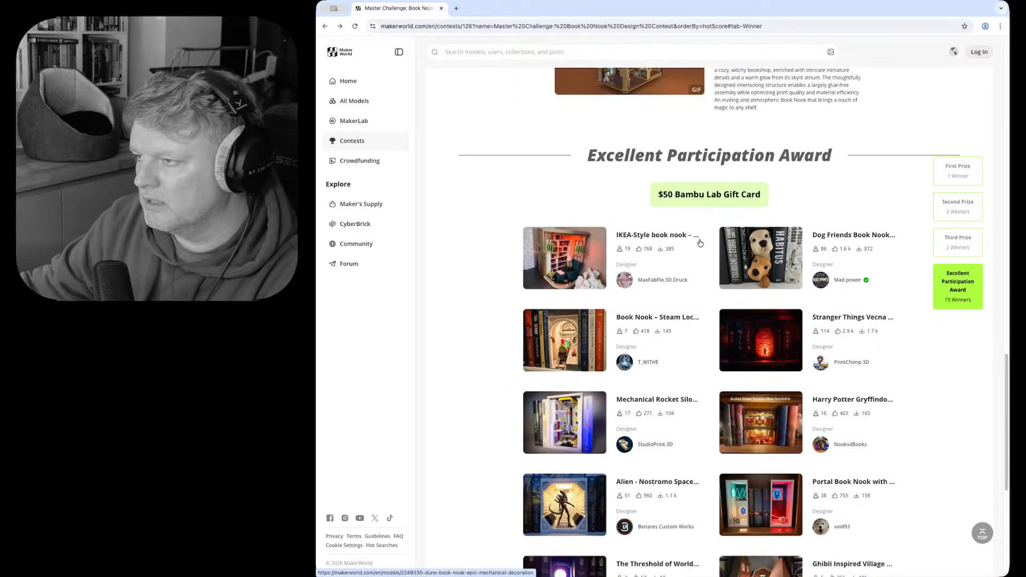
pyautogui.scroll(-3, 700, 241)
pyautogui.scroll(-1, 699, 239)
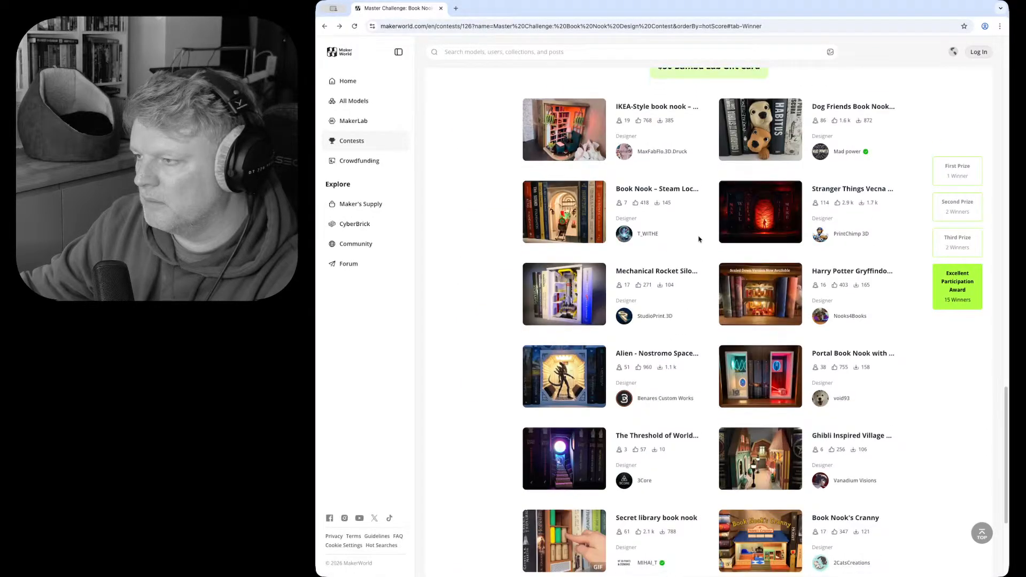
pyautogui.scroll(3, 701, 160)
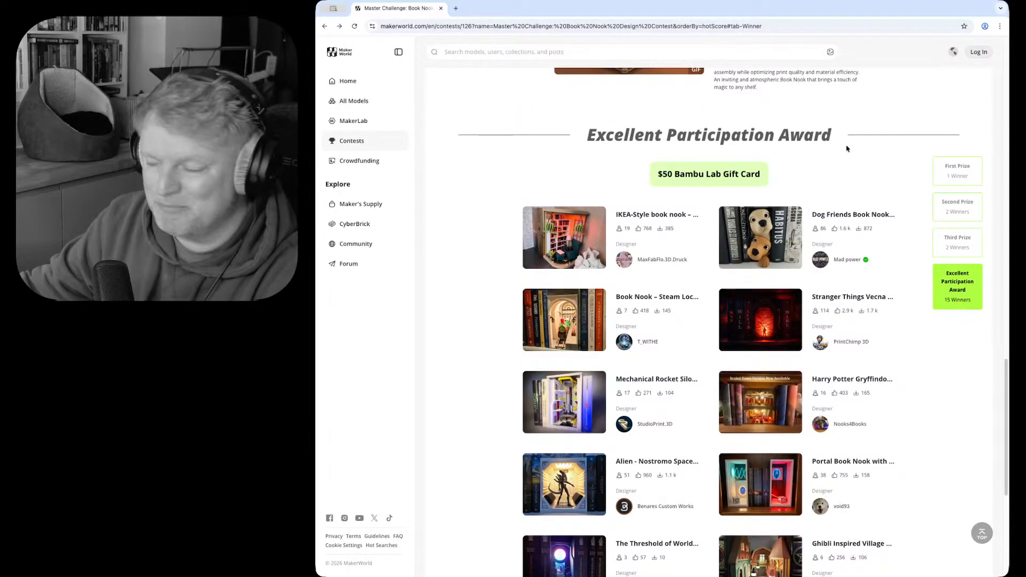
pyautogui.scroll(-5, 845, 155)
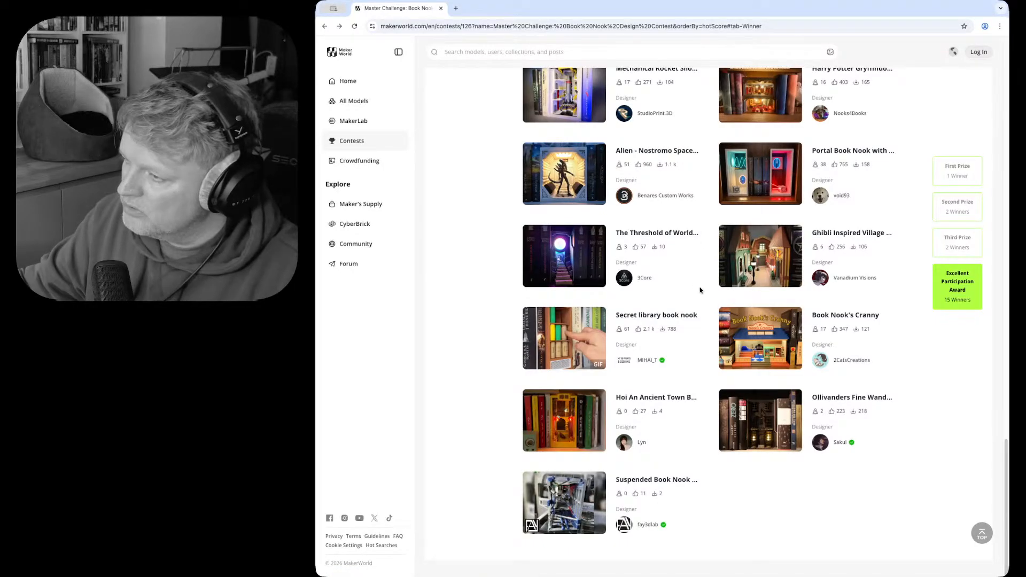
# - View the Dog Friends Book Nook model page from the Excellent Participation Award winners and return to the contest page
pyautogui.scroll(3, 701, 290)
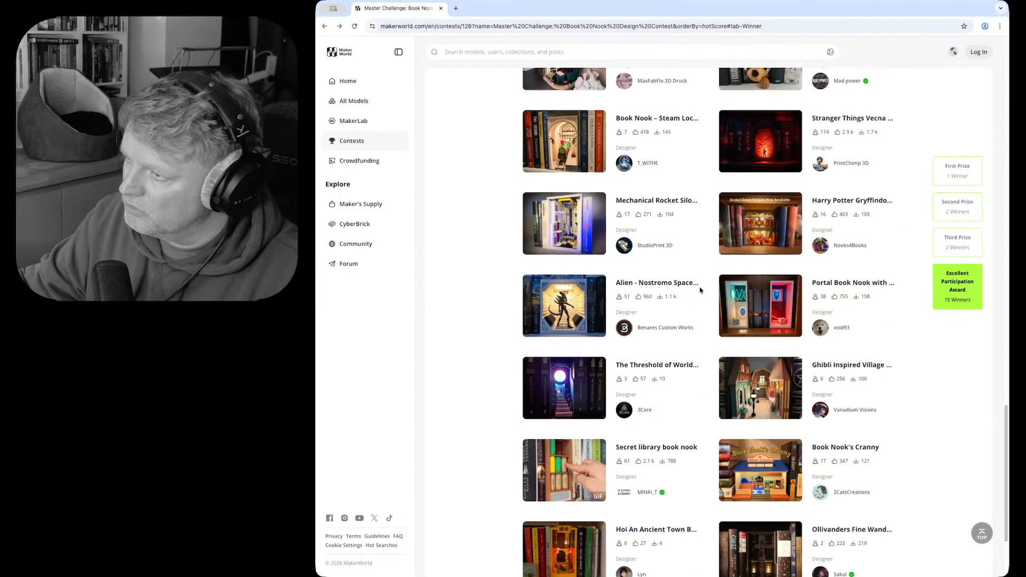
pyautogui.scroll(3, 683, 313)
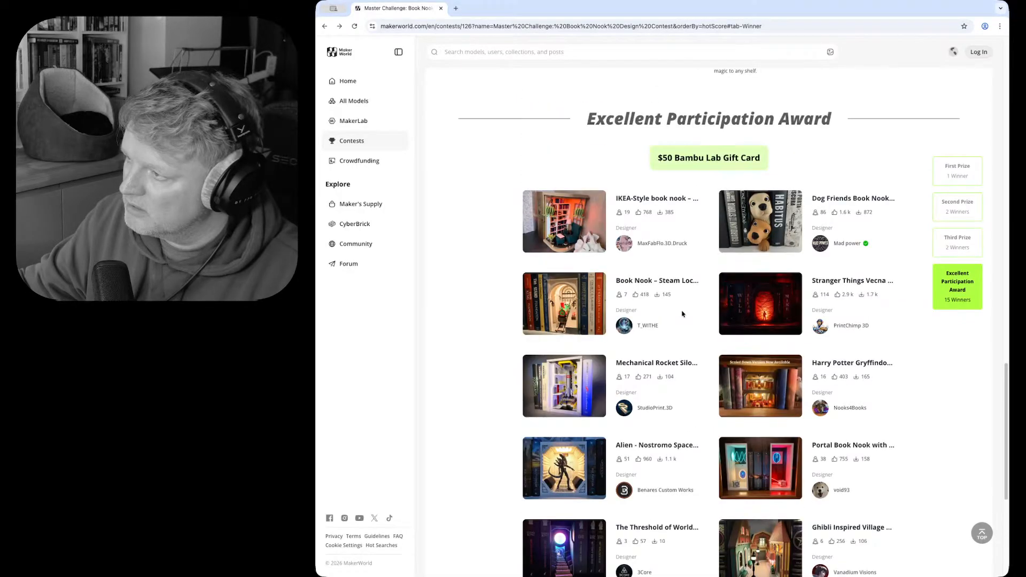
pyautogui.click(760, 242)
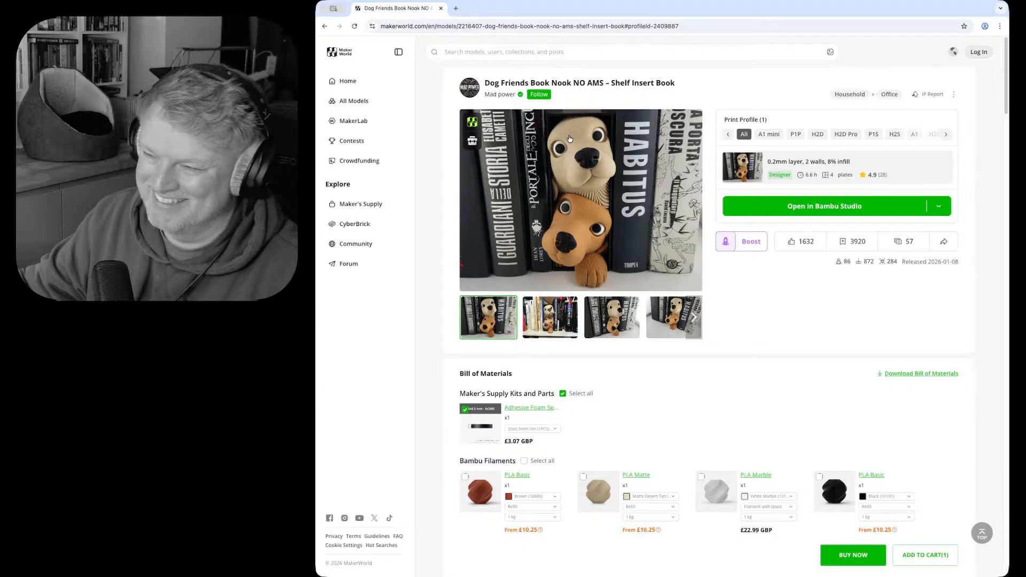
pyautogui.hotkey('alt', 'Left')
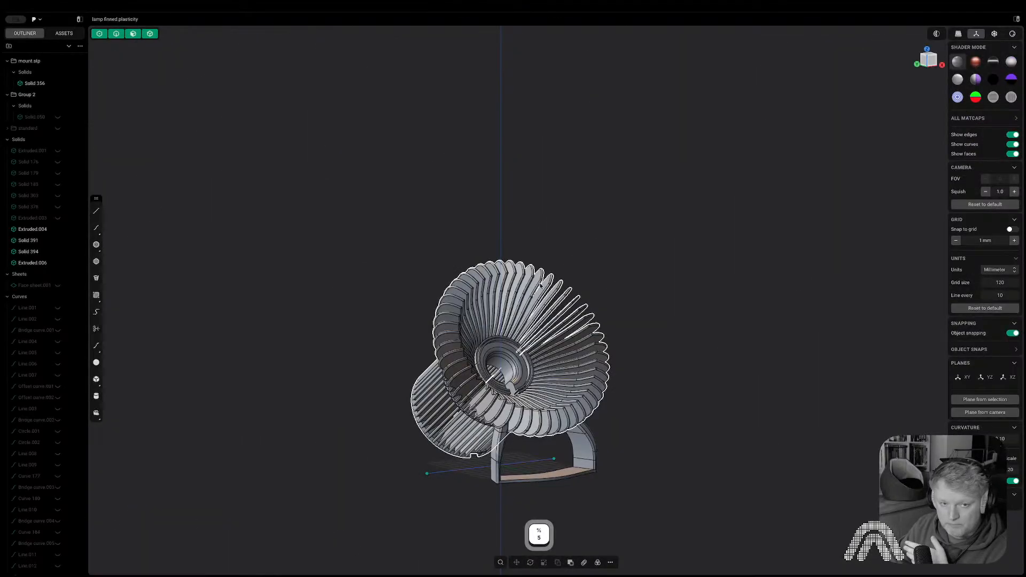
# - Switch to the finned lamp model in Plasticity and inspect its shade, rear body and stand from the front, back and side
pyautogui.scroll(5, 552, 326)
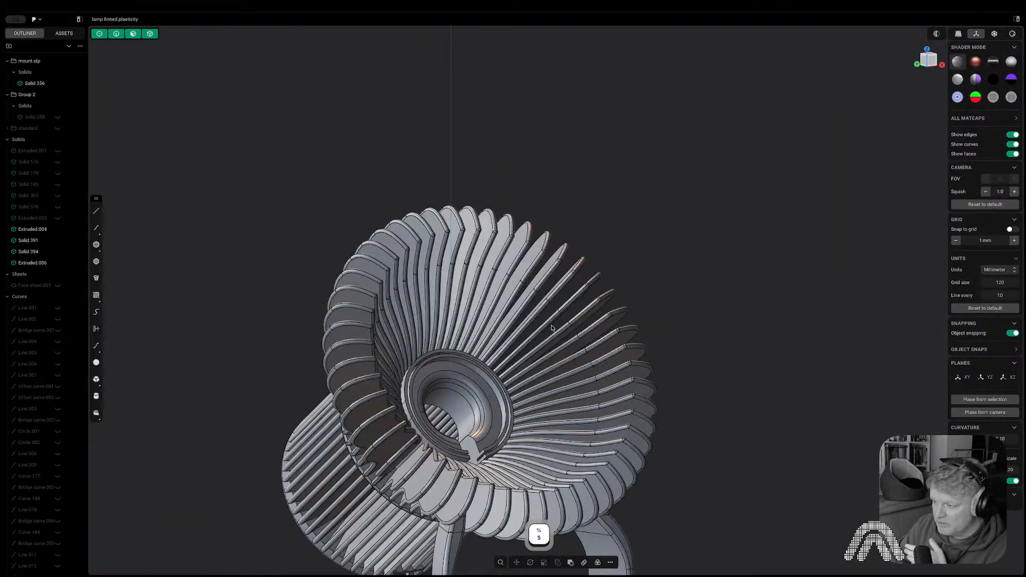
pyautogui.moveTo(772, 403); pyautogui.dragTo(804, 274, button='middle')
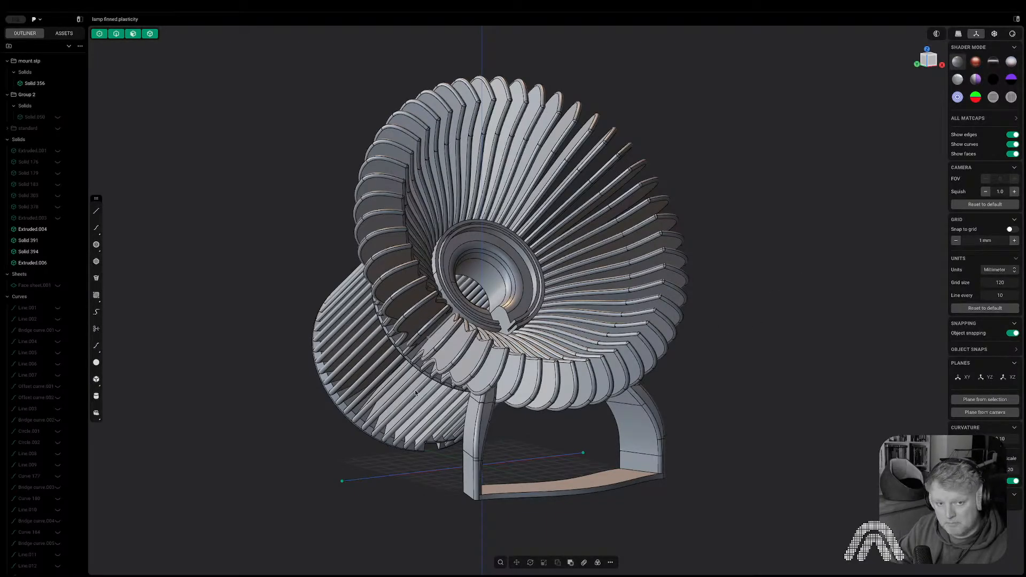
pyautogui.moveTo(423, 438); pyautogui.dragTo(352, 399, button='middle')
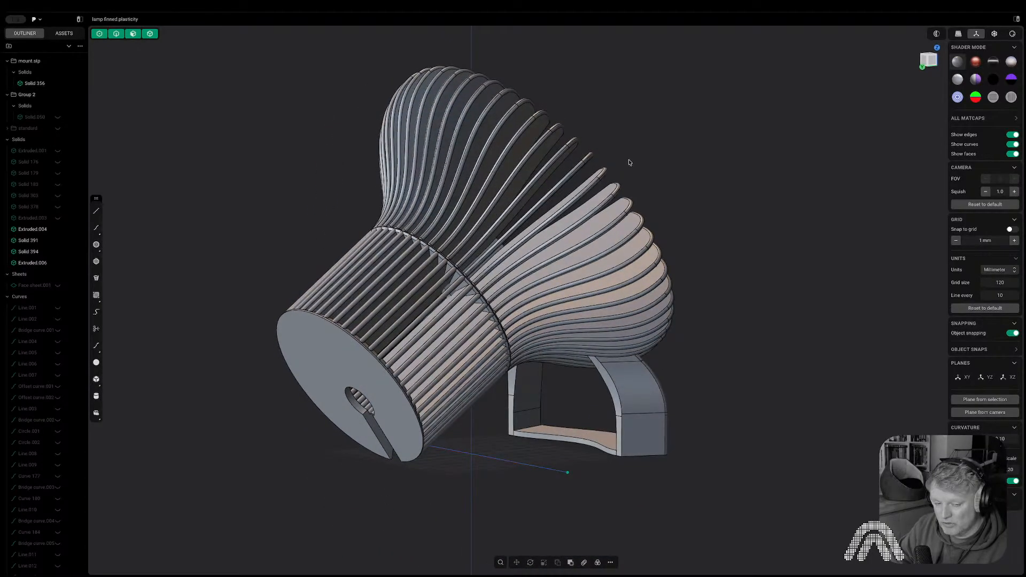
pyautogui.moveTo(607, 220); pyautogui.dragTo(646, 251, button='middle')
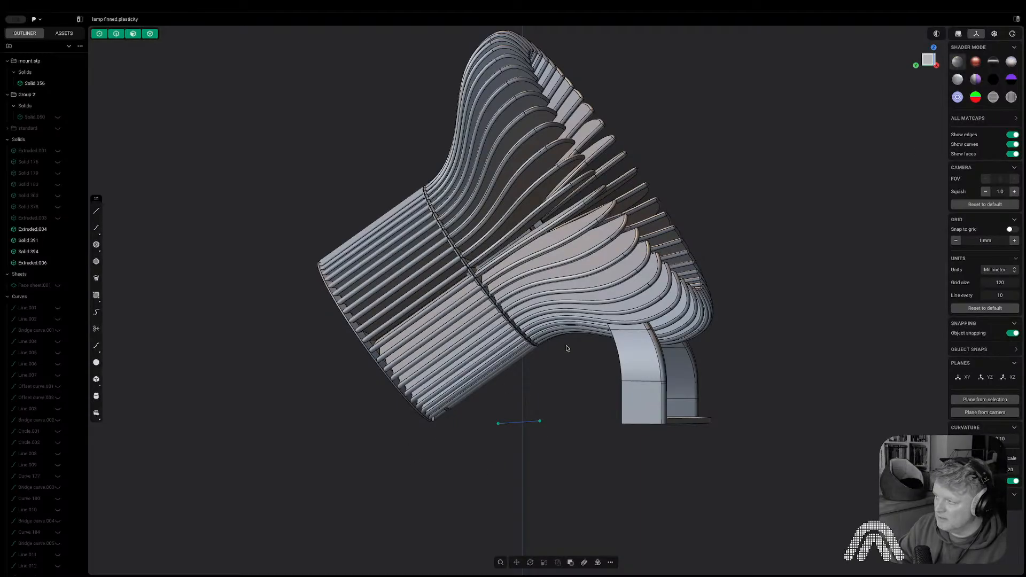
pyautogui.click(917, 67)
pyautogui.hotkey('shift', 'a')
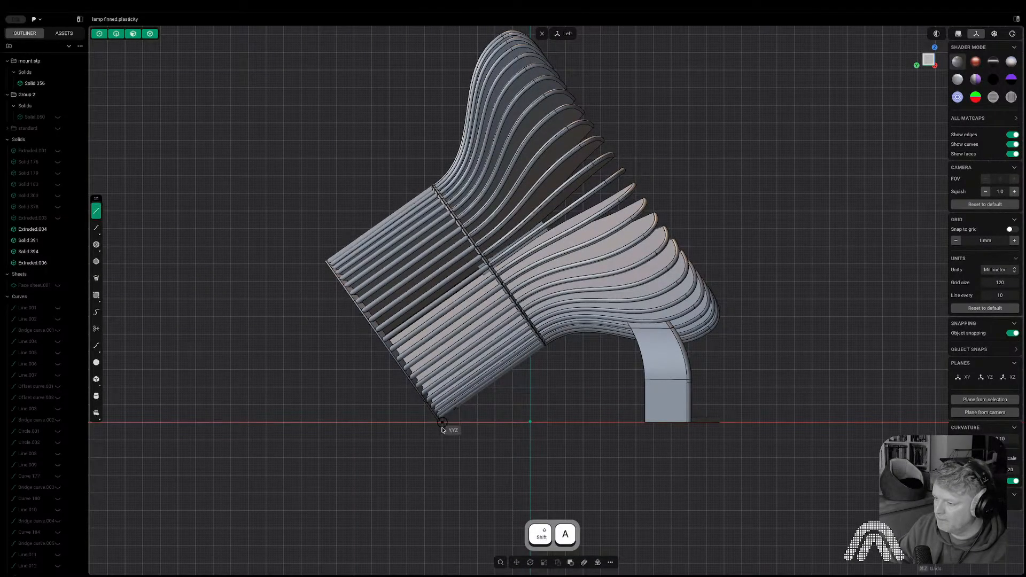
pyautogui.click(439, 426)
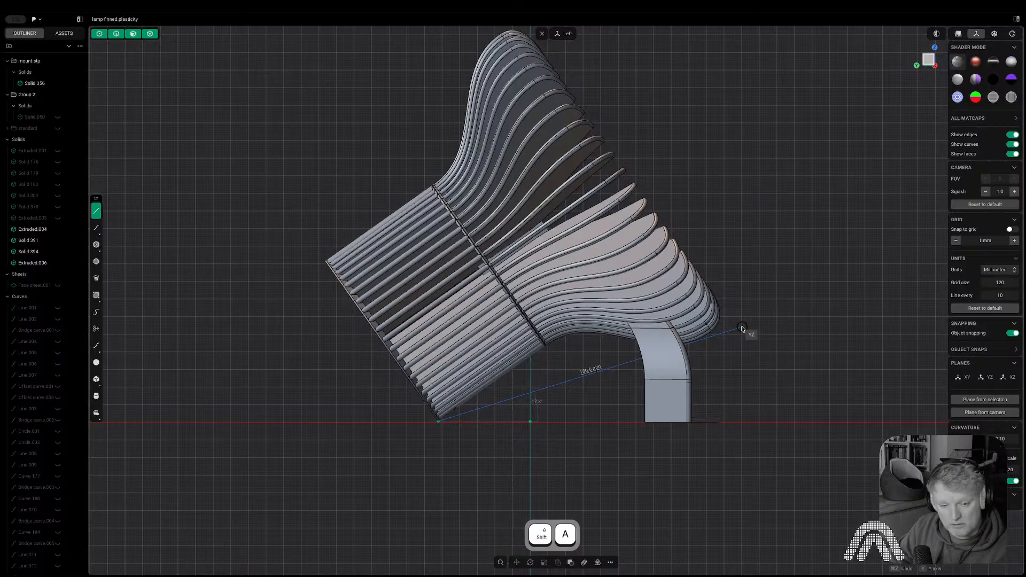
pyautogui.press('Escape')
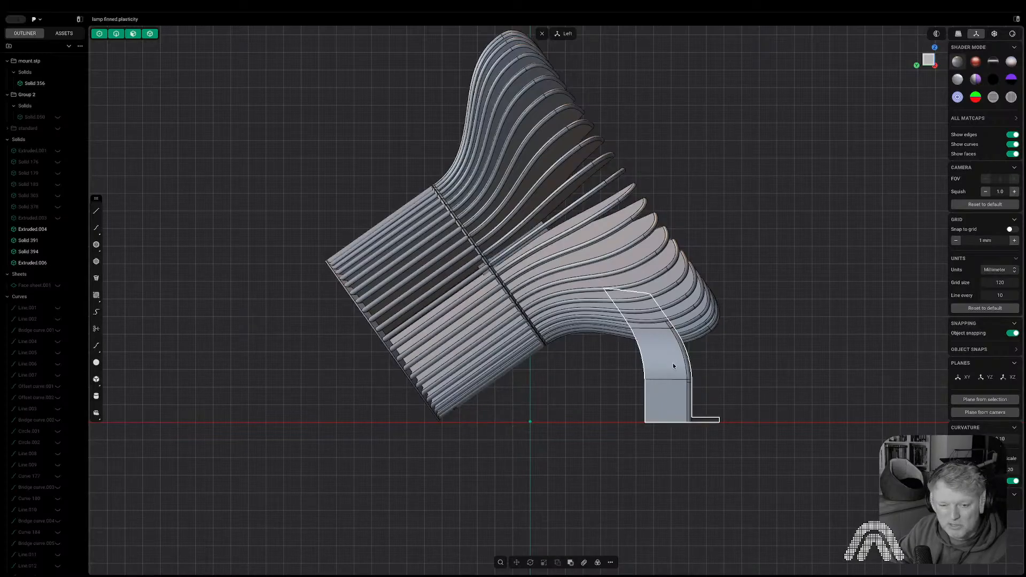
# - Examine how the stand supports the tilted lamp, comparing the front, the rear and the straight left view
pyautogui.moveTo(714, 383); pyautogui.dragTo(663, 405, button='middle')
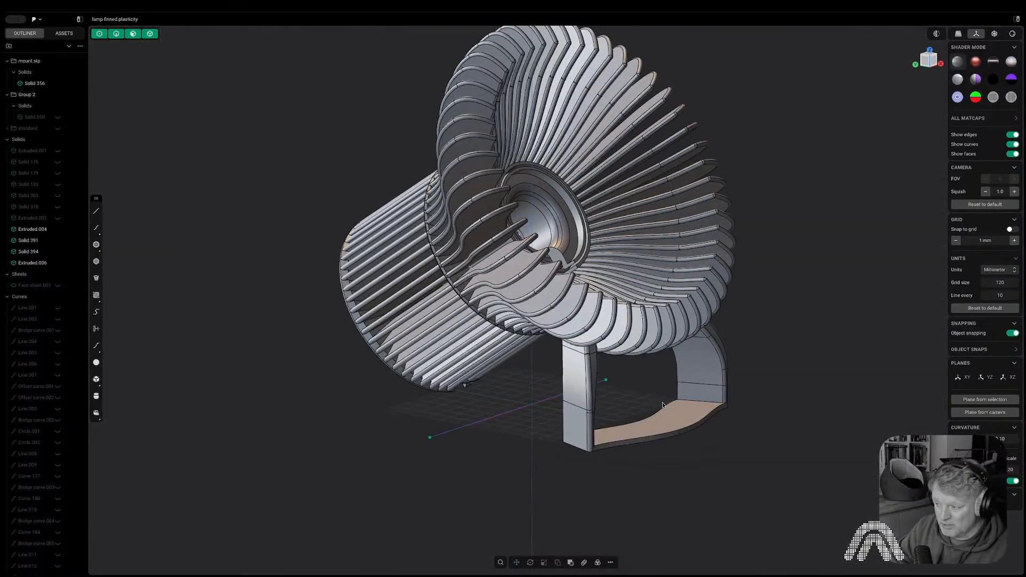
pyautogui.moveTo(756, 408); pyautogui.dragTo(738, 337, button='middle')
pyautogui.moveTo(828, 304); pyautogui.dragTo(468, 326, button='middle')
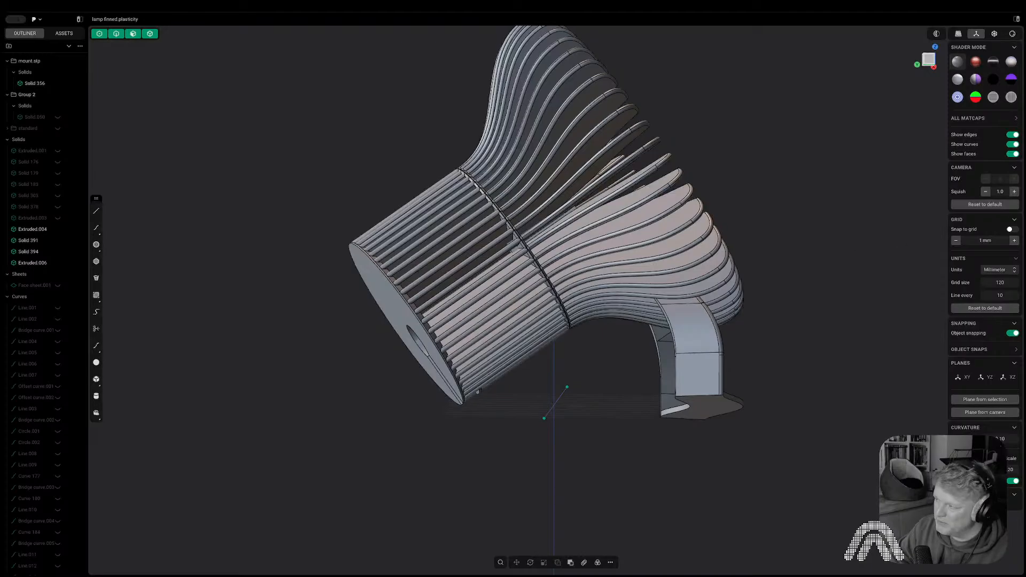
pyautogui.click(933, 63)
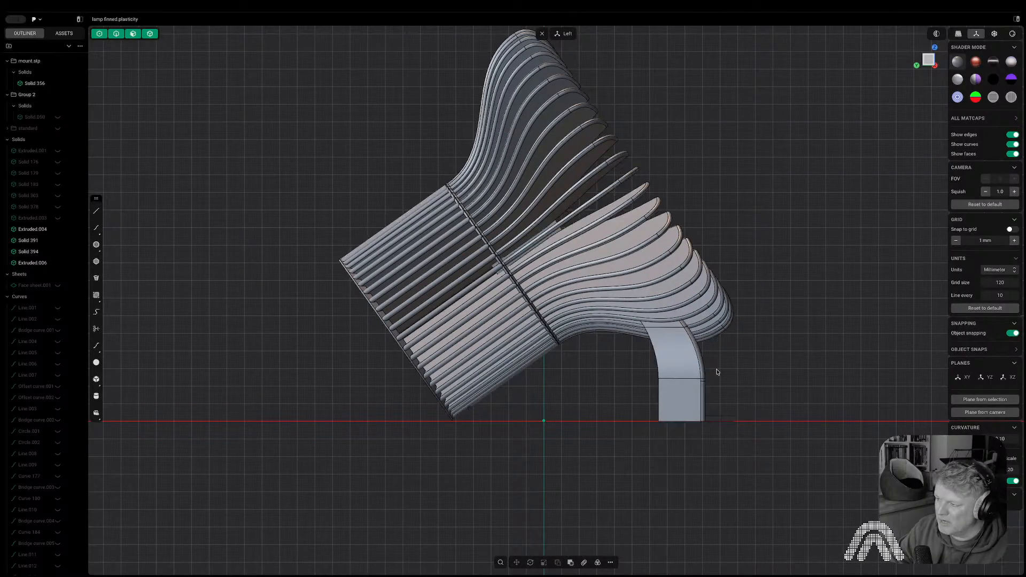
pyautogui.moveTo(716, 368); pyautogui.dragTo(604, 375, button='middle')
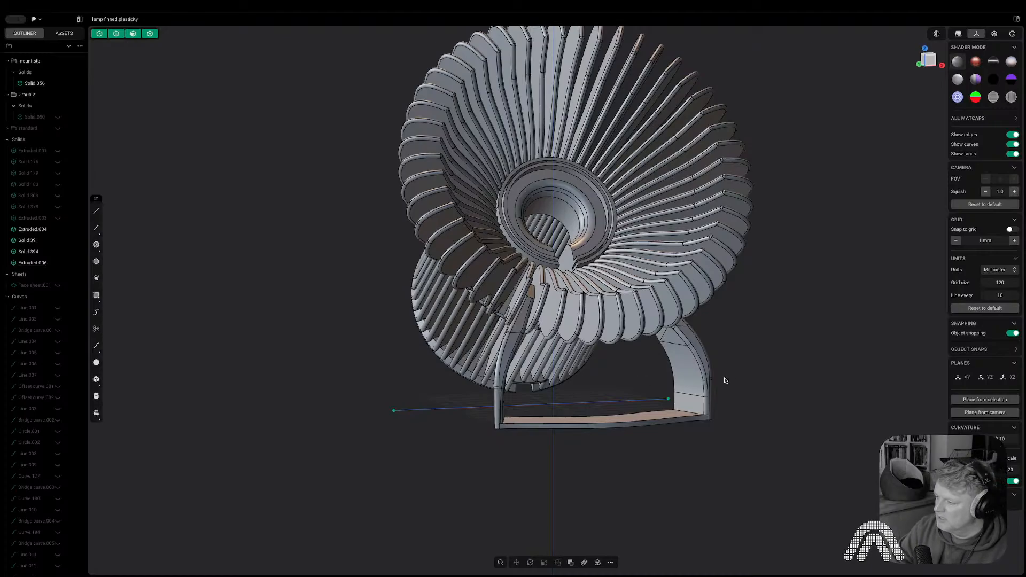
pyautogui.moveTo(725, 381); pyautogui.dragTo(675, 397, button='middle')
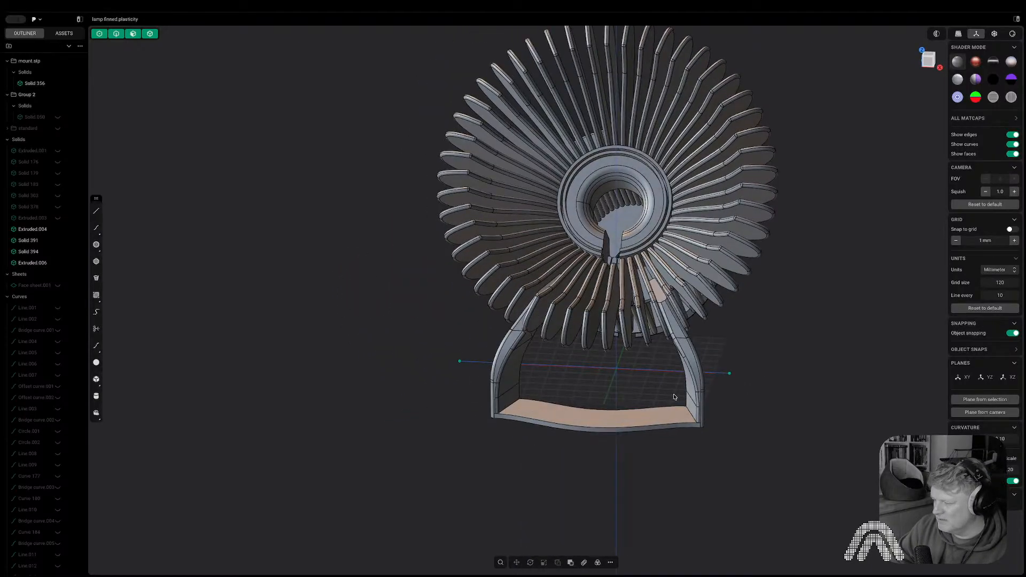
# - Examine close up where the stand's two curved arms meet the shade fins, including from the side and straight front
pyautogui.moveTo(687, 356); pyautogui.dragTo(670, 313, button='middle')
pyautogui.scroll(2, 671, 331)
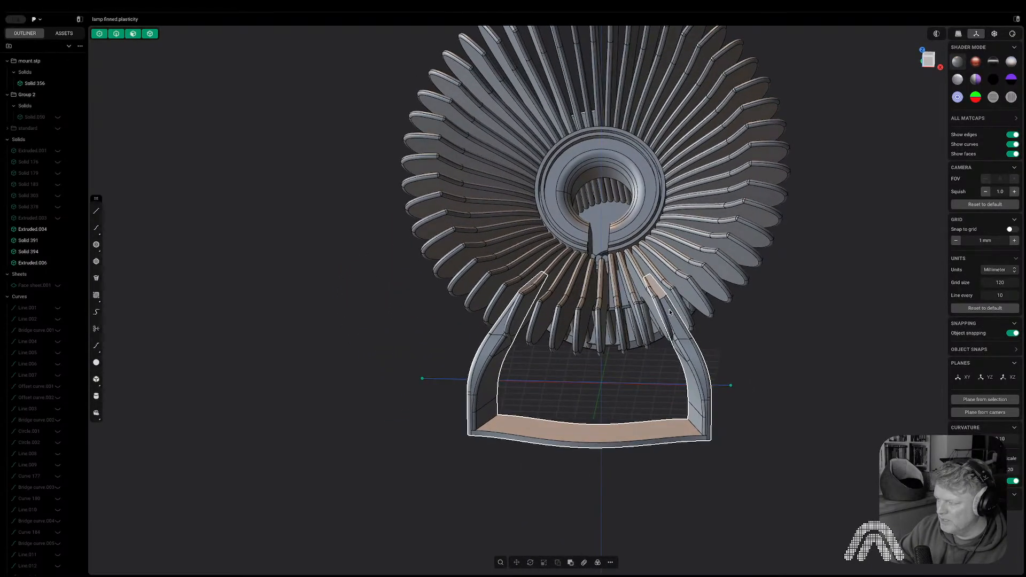
pyautogui.scroll(3, 662, 301)
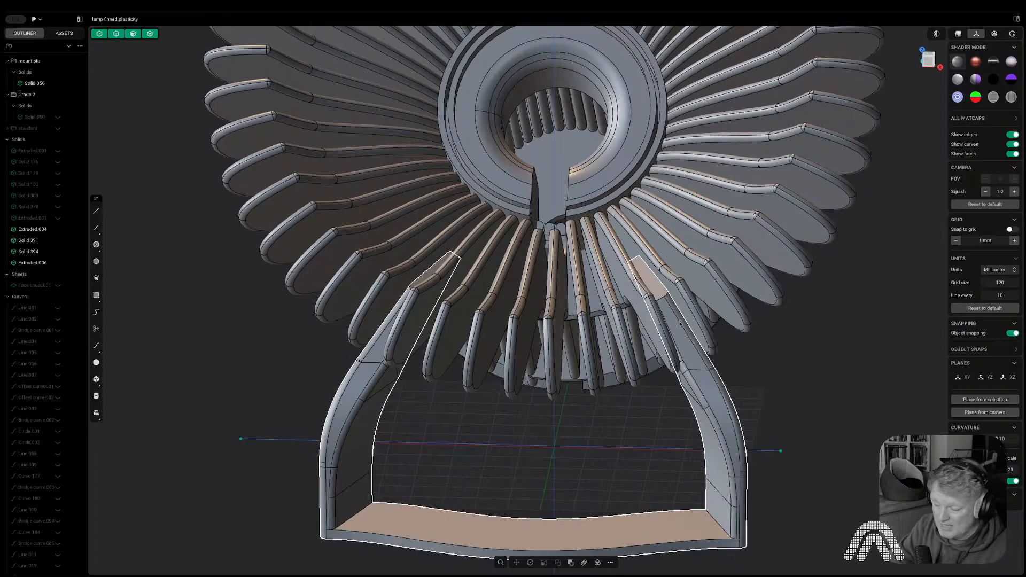
pyautogui.moveTo(672, 309); pyautogui.dragTo(571, 303, button='middle')
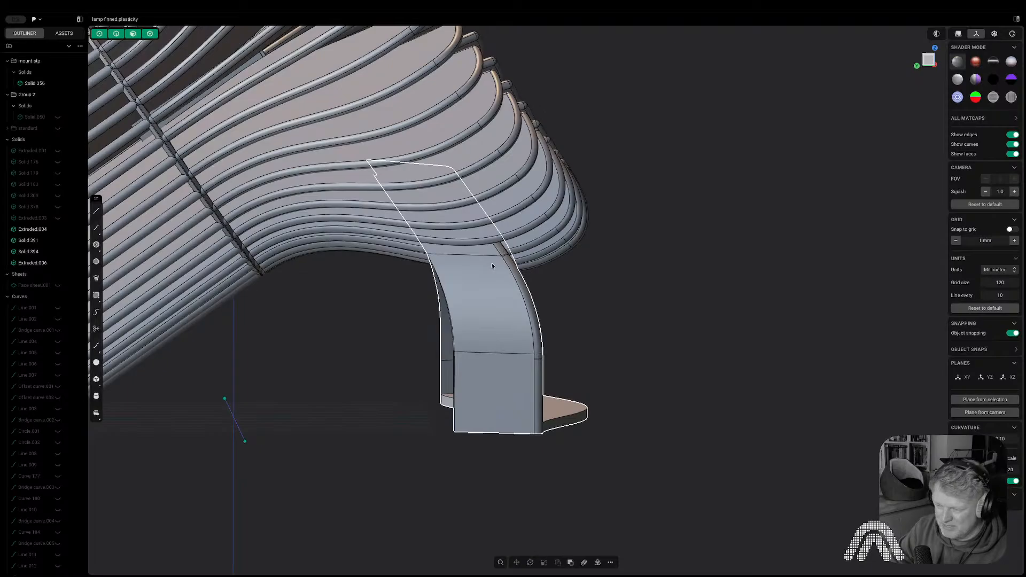
pyautogui.moveTo(552, 385); pyautogui.dragTo(446, 412, button='middle')
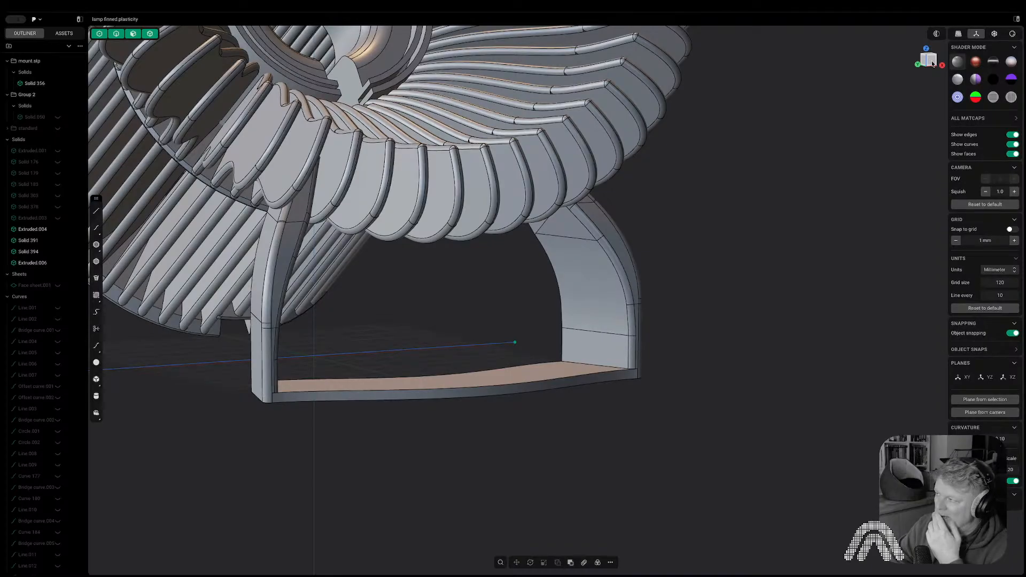
pyautogui.click(933, 64)
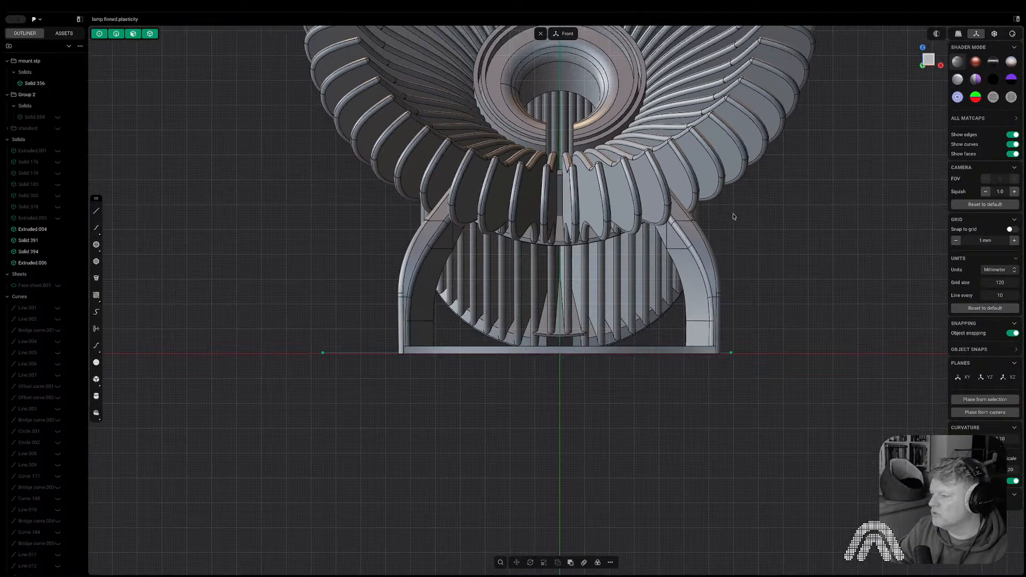
pyautogui.moveTo(740, 246); pyautogui.dragTo(365, 241, button='middle')
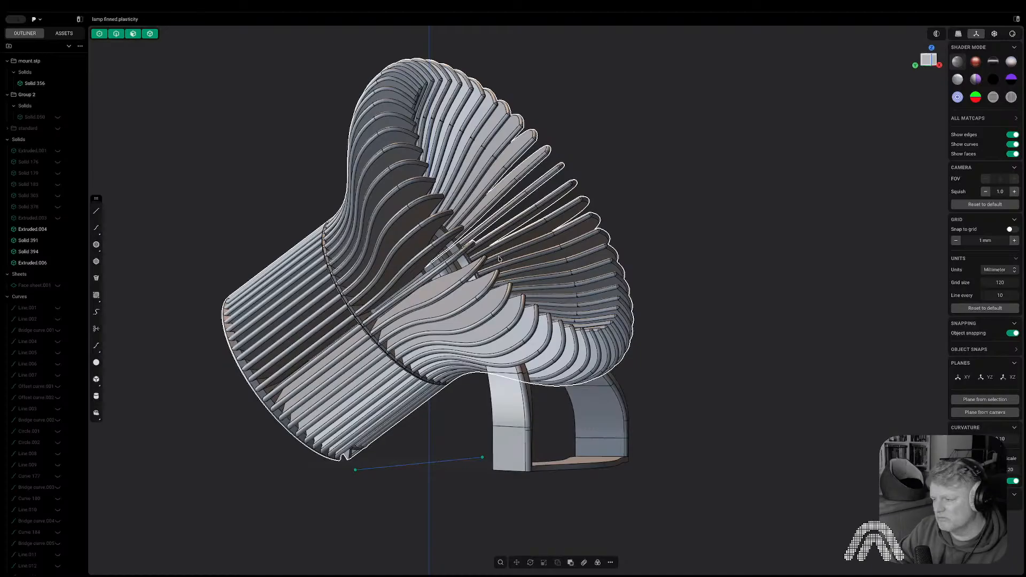
# - Inspect the seam between the cylindrical body's fins and the flared shade fins close up, limiting selection to faces
pyautogui.moveTo(499, 259); pyautogui.dragTo(648, 300, button='middle')
pyautogui.moveTo(479, 304); pyautogui.dragTo(432, 309, button='middle')
pyautogui.scroll(5, 430, 309)
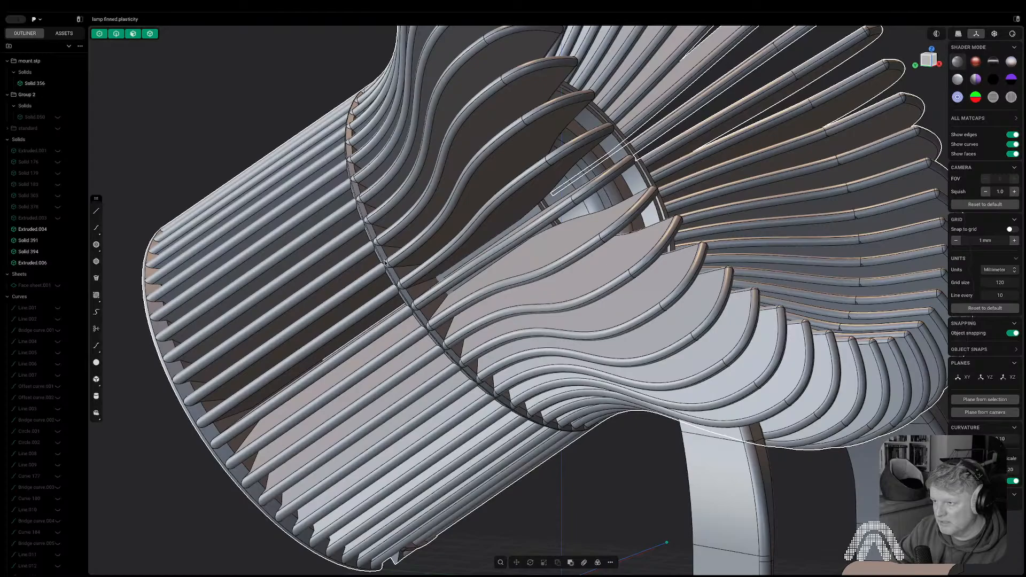
pyautogui.moveTo(415, 302); pyautogui.dragTo(451, 298, button='middle')
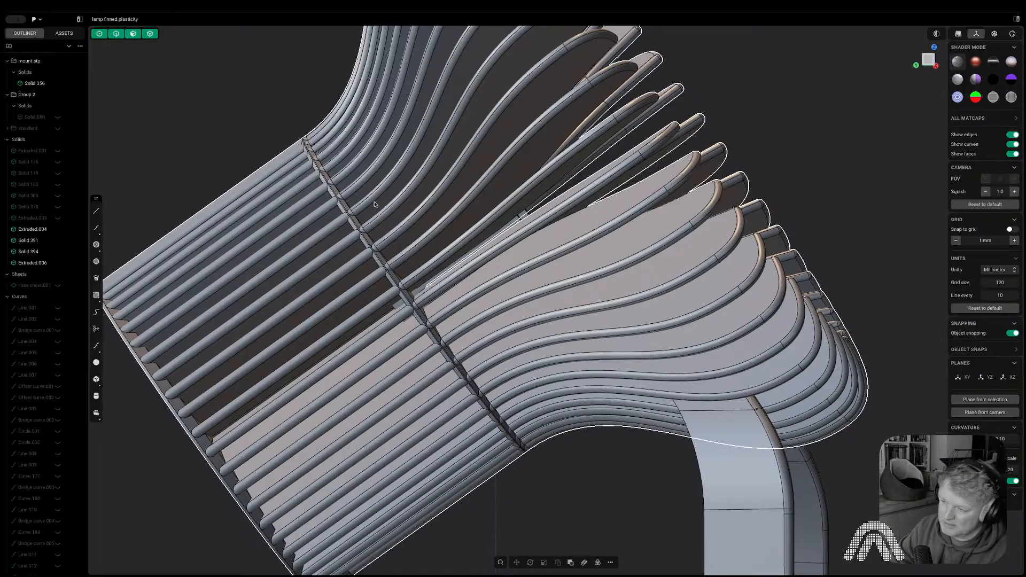
pyautogui.moveTo(426, 300)
pyautogui.mouseDown(button='middle')
pyautogui.moveTo(415, 289)
pyautogui.moveTo(424, 299)
pyautogui.mouseUp(button='middle')
pyautogui.press('3')
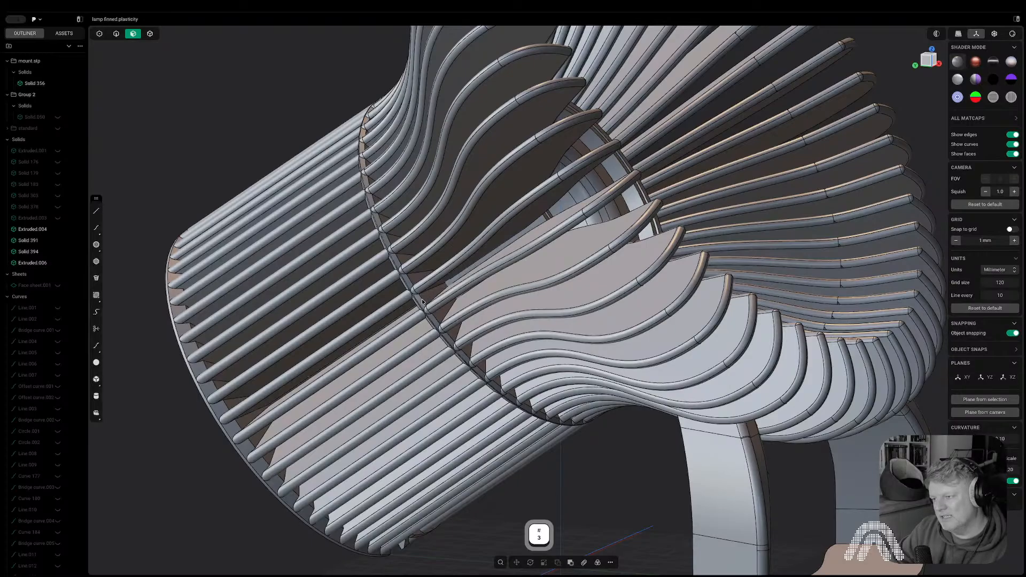
pyautogui.moveTo(429, 296); pyautogui.dragTo(394, 249, button='middle')
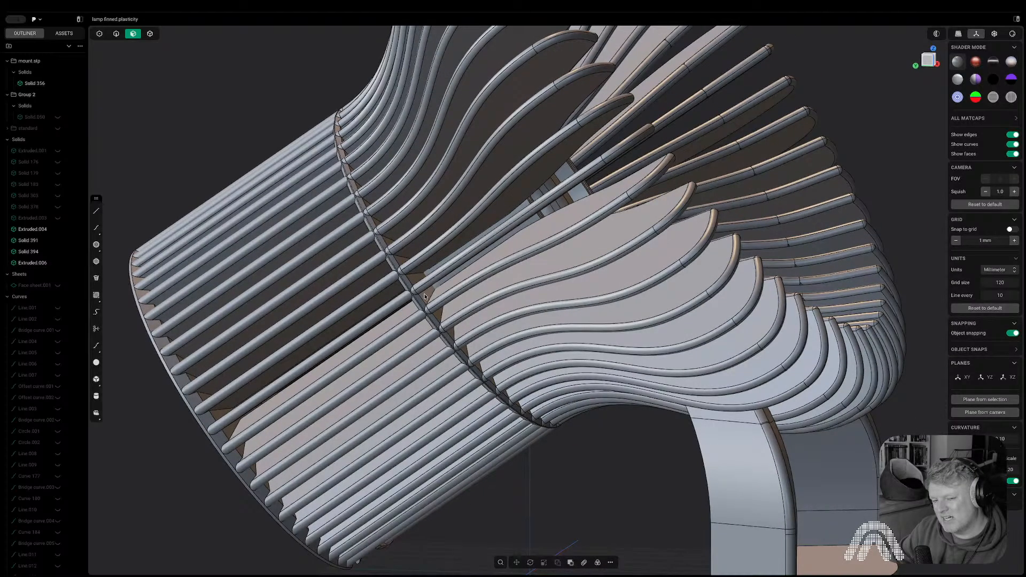
pyautogui.moveTo(430, 294); pyautogui.dragTo(341, 291, button='middle')
# - Review the complete finned lamp on its stand from the front and the side
pyautogui.scroll(-5, 377, 293)
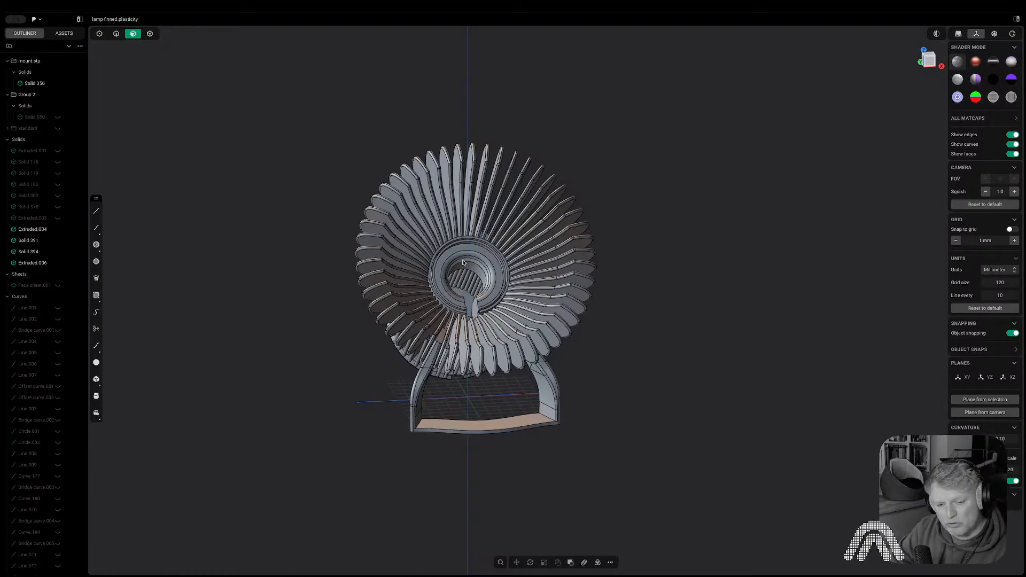
pyautogui.moveTo(481, 244); pyautogui.dragTo(603, 271, button='middle')
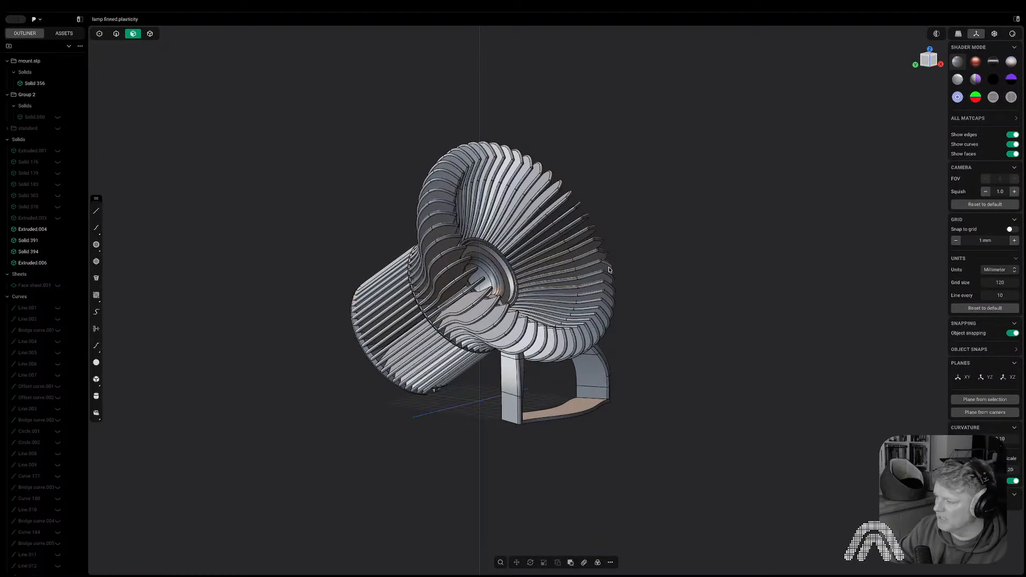
pyautogui.moveTo(788, 315); pyautogui.dragTo(718, 312, button='middle')
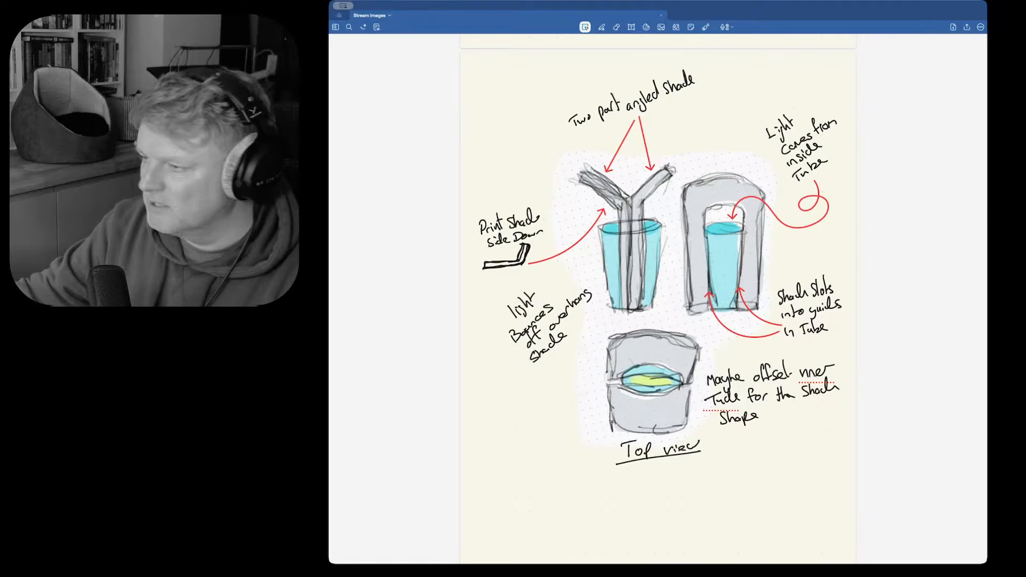
# - Review the sketches and notes for the two-part angled shade lamp, from the front and side views to the top view
pyautogui.scroll(3, 651, 219)
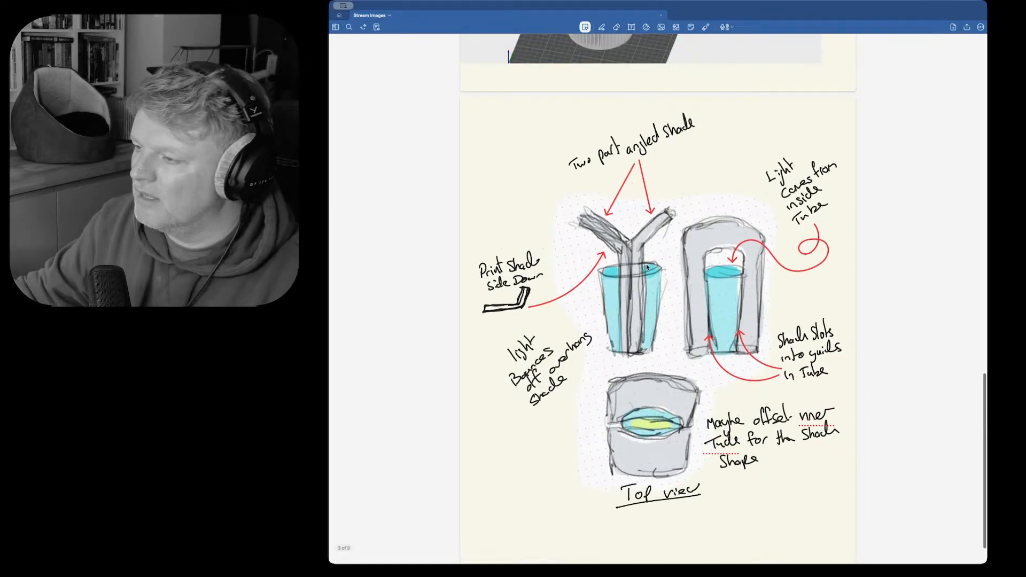
pyautogui.rightClick(678, 302)
pyautogui.click(714, 302)
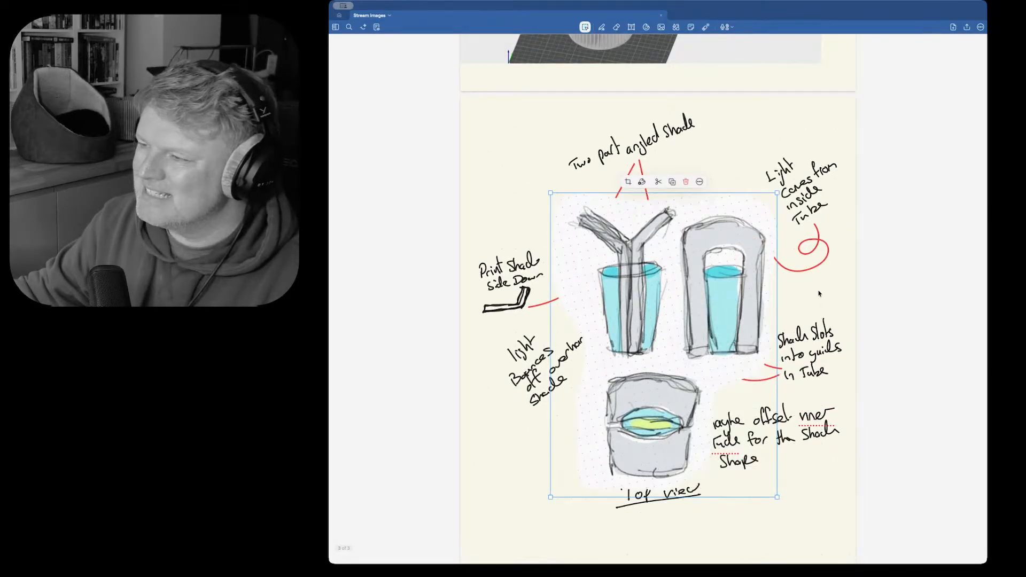
pyautogui.scroll(-3, 808, 296)
pyautogui.scroll(2, 808, 295)
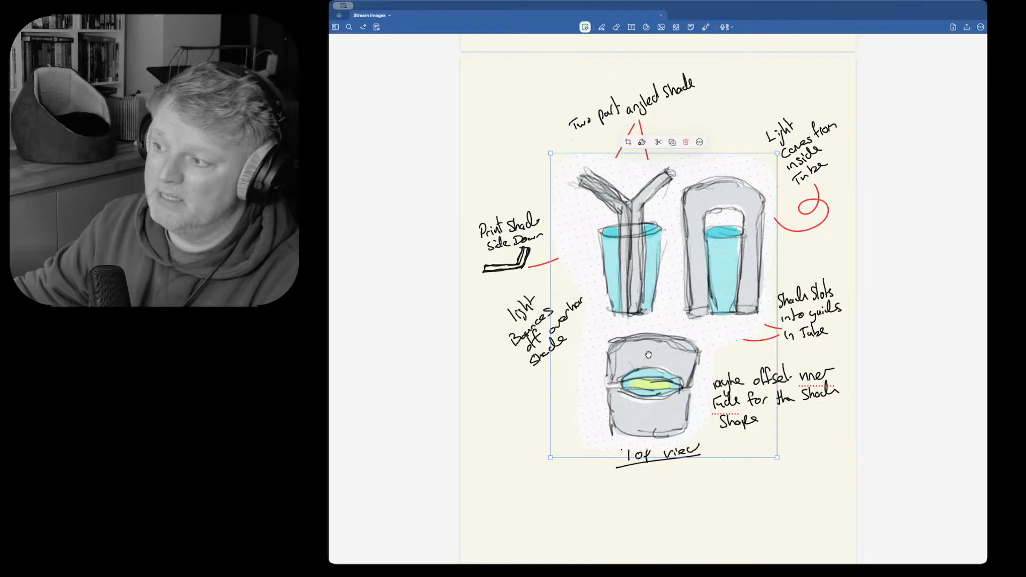
pyautogui.click(831, 243)
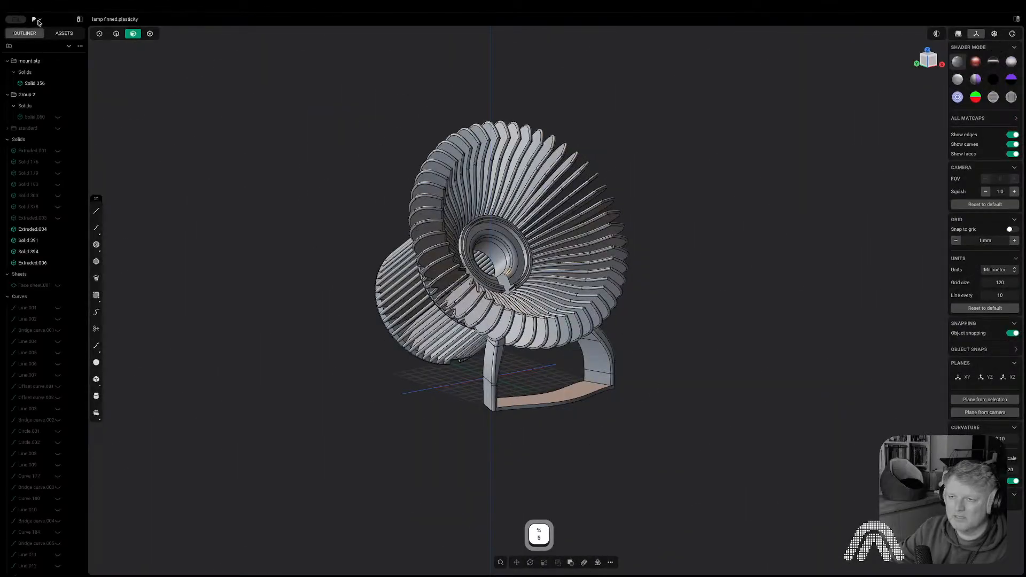
# - Switch to Plasticity, start a new file with the scene cleared, and delete the default cube
pyautogui.click(34, 19)
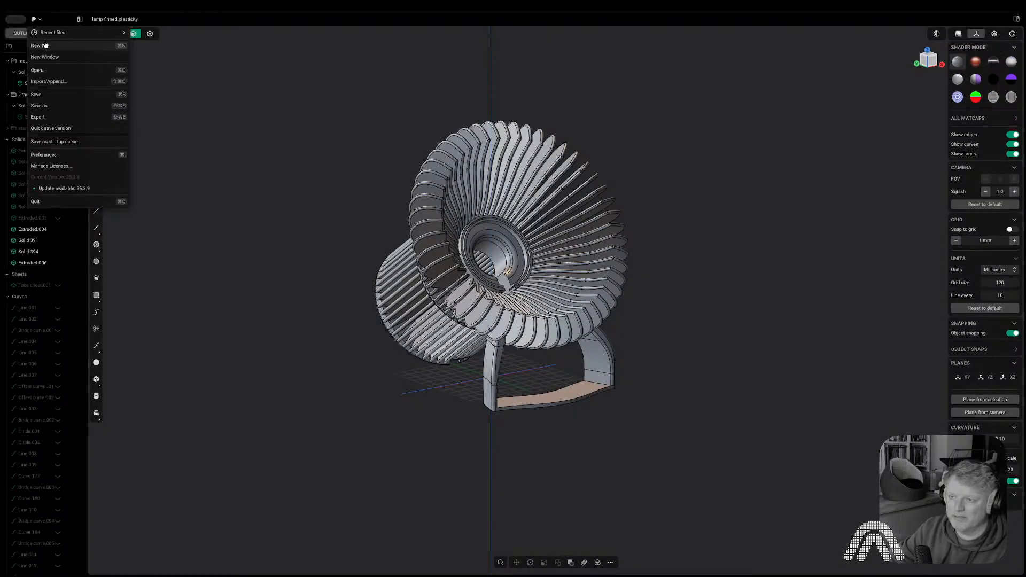
pyautogui.click(45, 45)
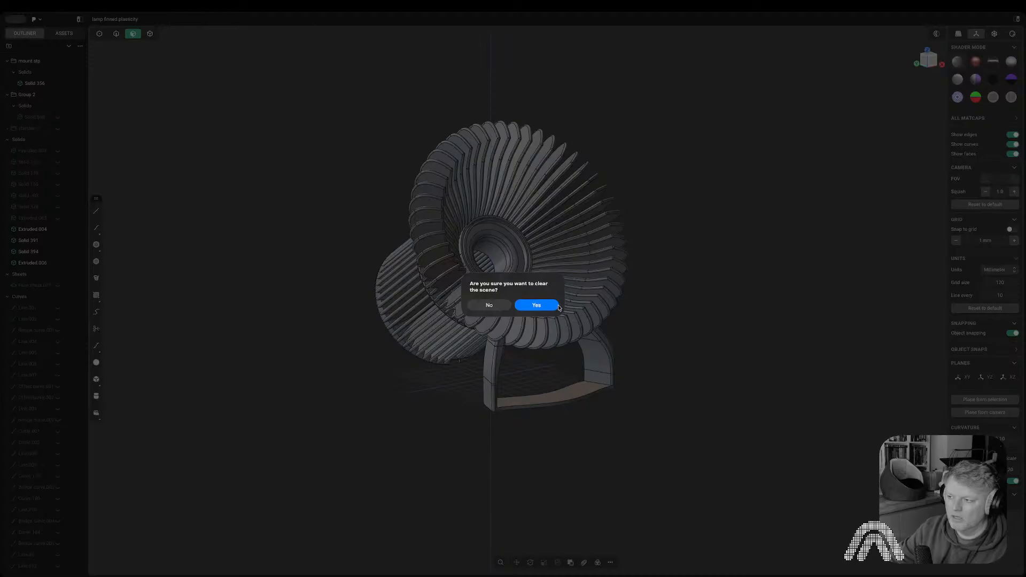
pyautogui.click(536, 305)
pyautogui.hotkey('ctrl', 'a')
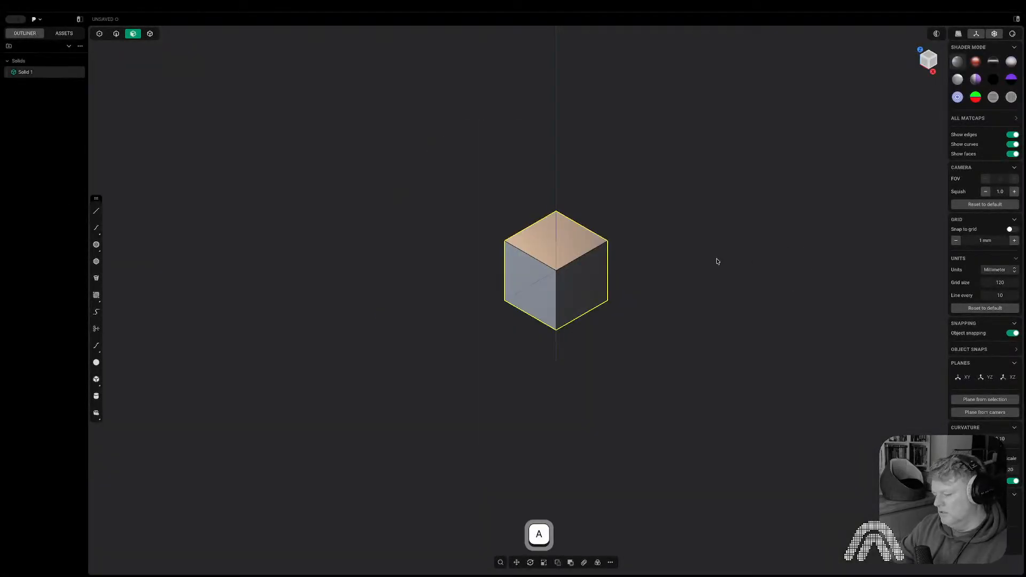
pyautogui.press('x')
# - Draw a vertical line 240 mm long upward from the origin in the front view
pyautogui.click(926, 65)
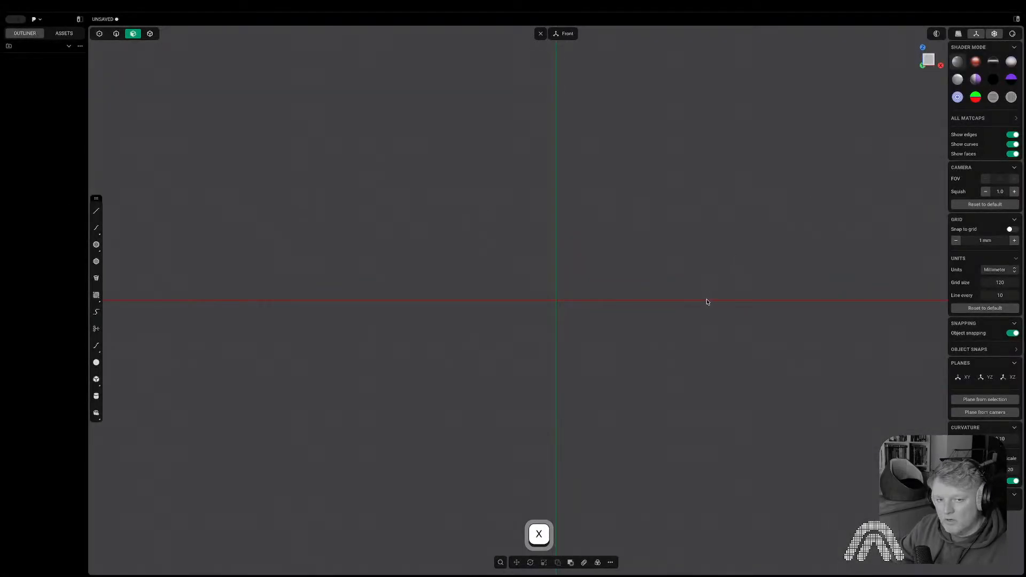
pyautogui.hotkey('shift', 'a')
pyautogui.click(556, 301)
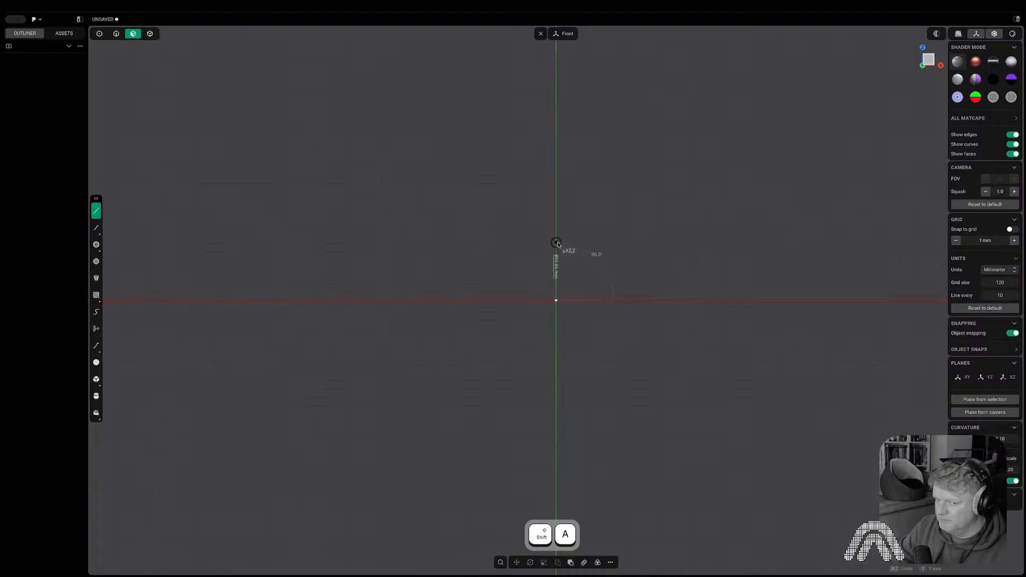
pyautogui.press('Tab')
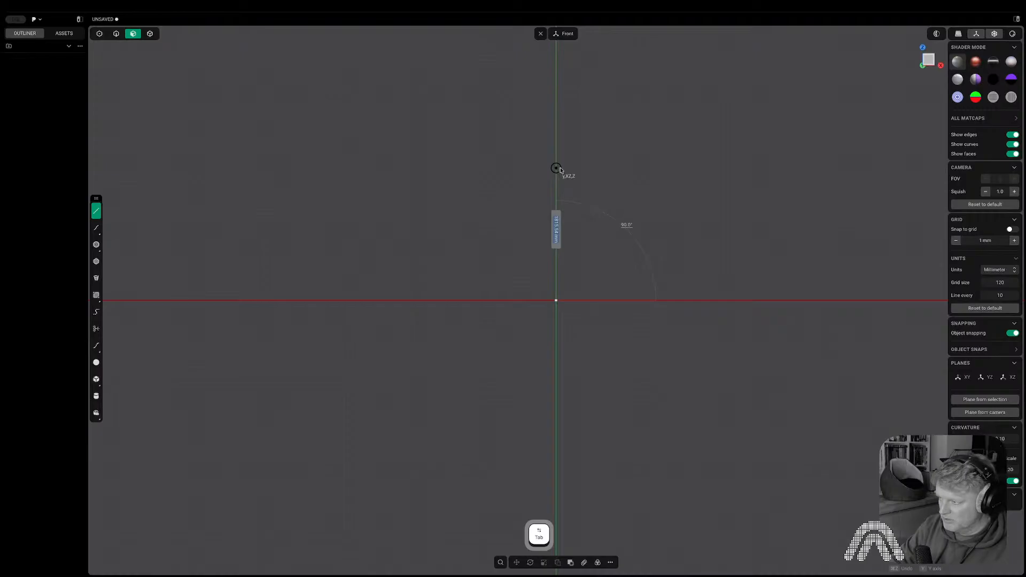
pyautogui.write('1')
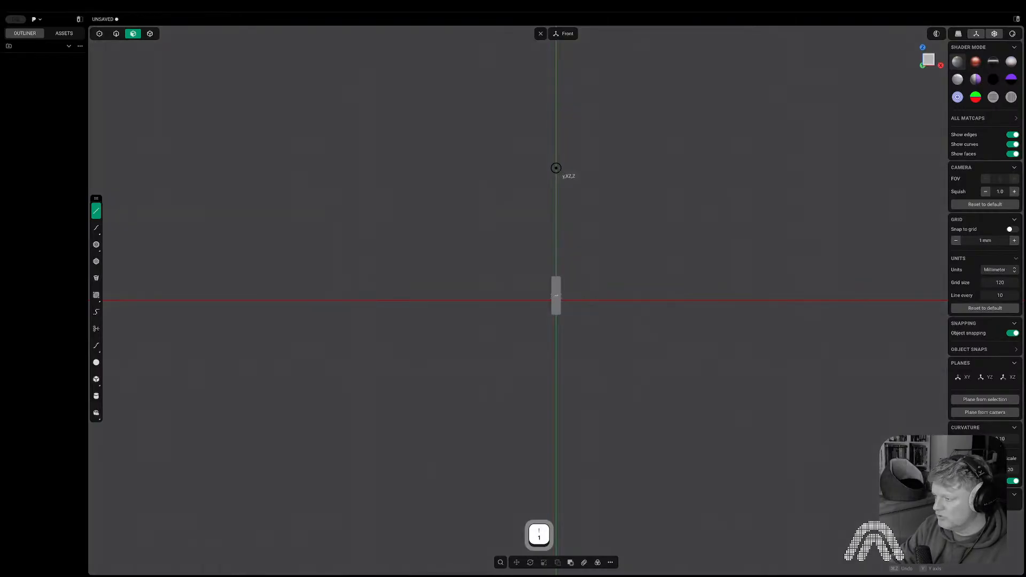
pyautogui.write('20')
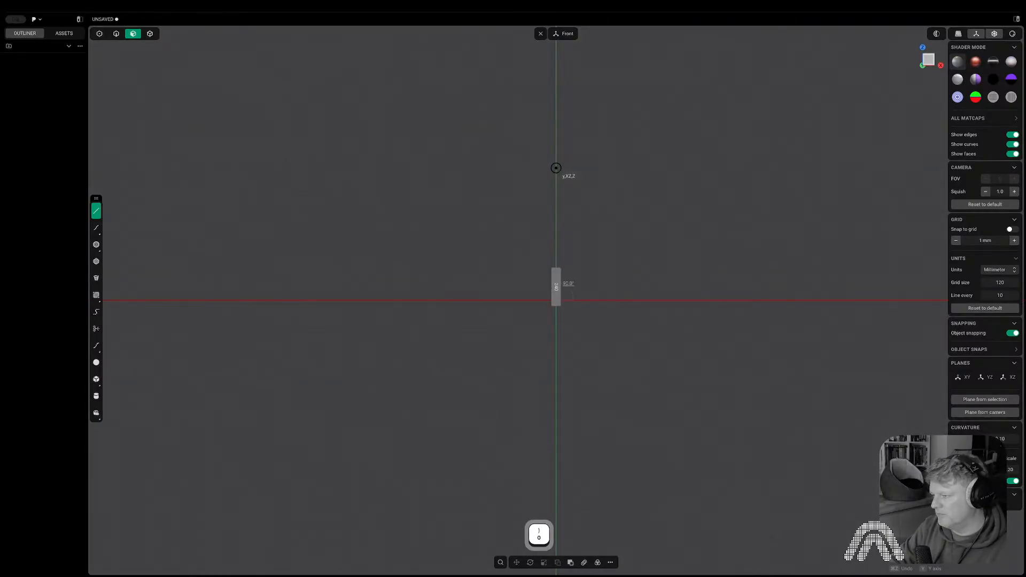
pyautogui.press('Return')
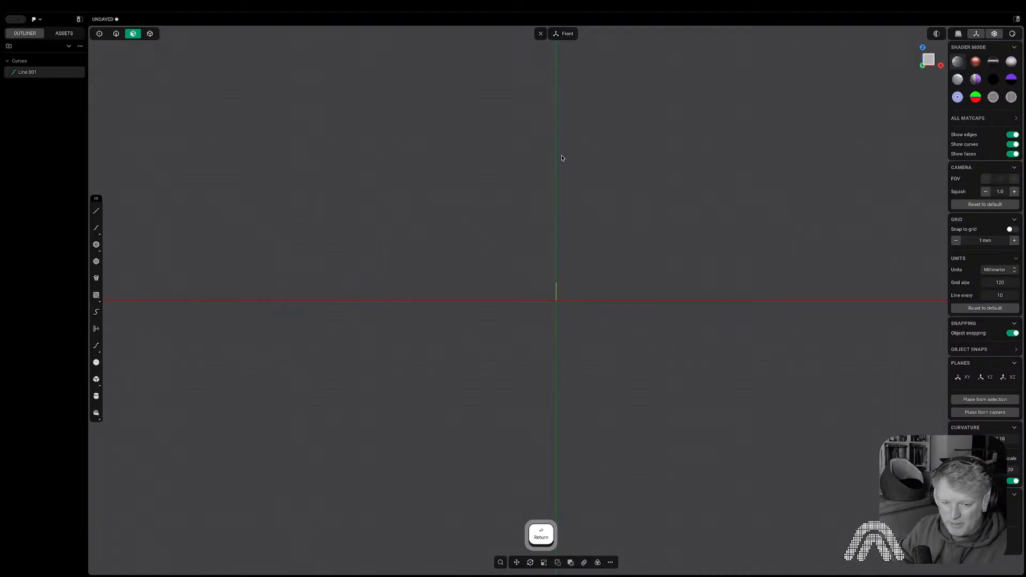
pyautogui.scroll(5, 543, 298)
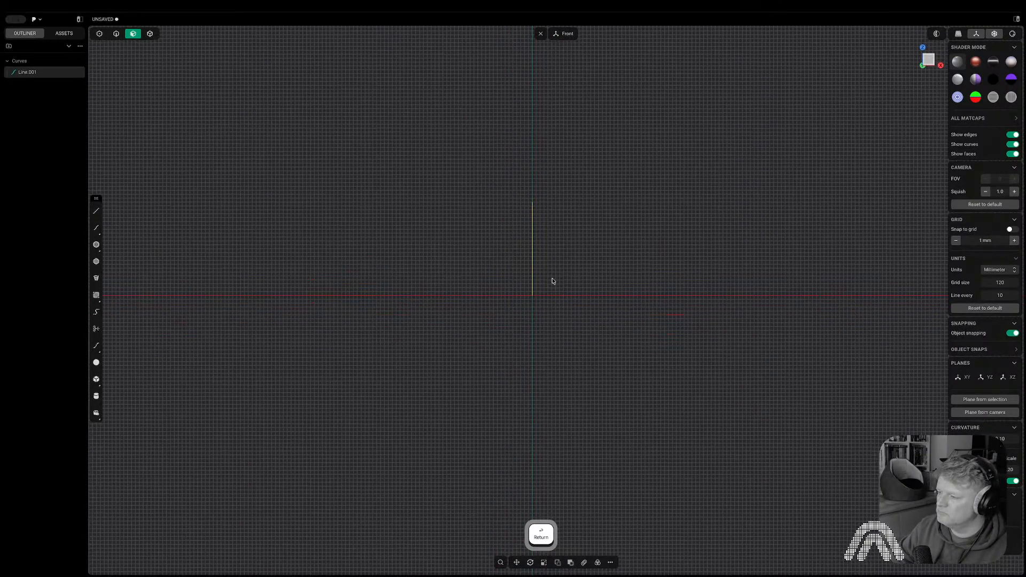
# - Import mount.stp from the Pre Modelled Parts folder in 3d Printing, keeping the default import options
pyautogui.click(37, 20)
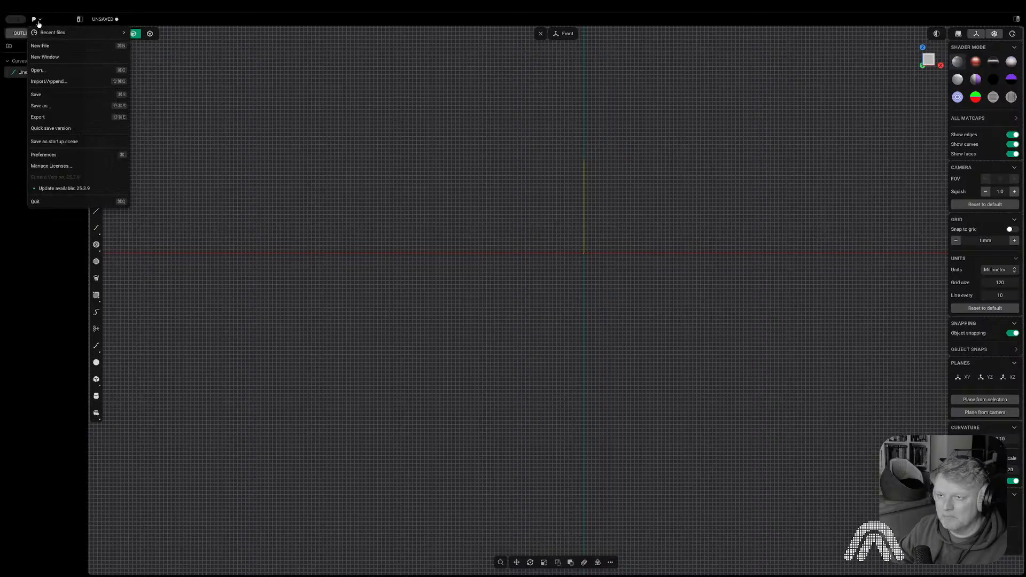
pyautogui.click(69, 85)
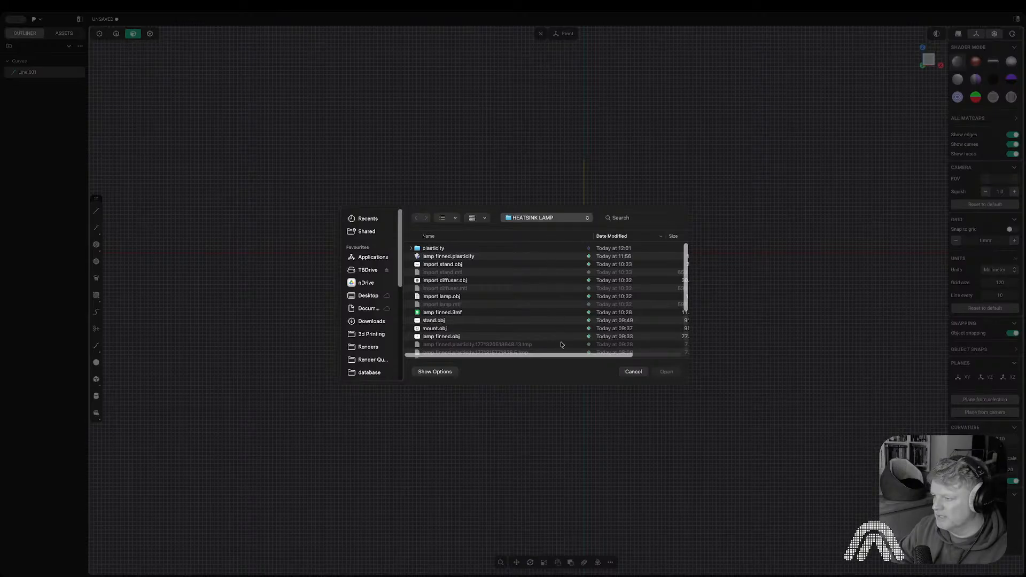
pyautogui.click(547, 248)
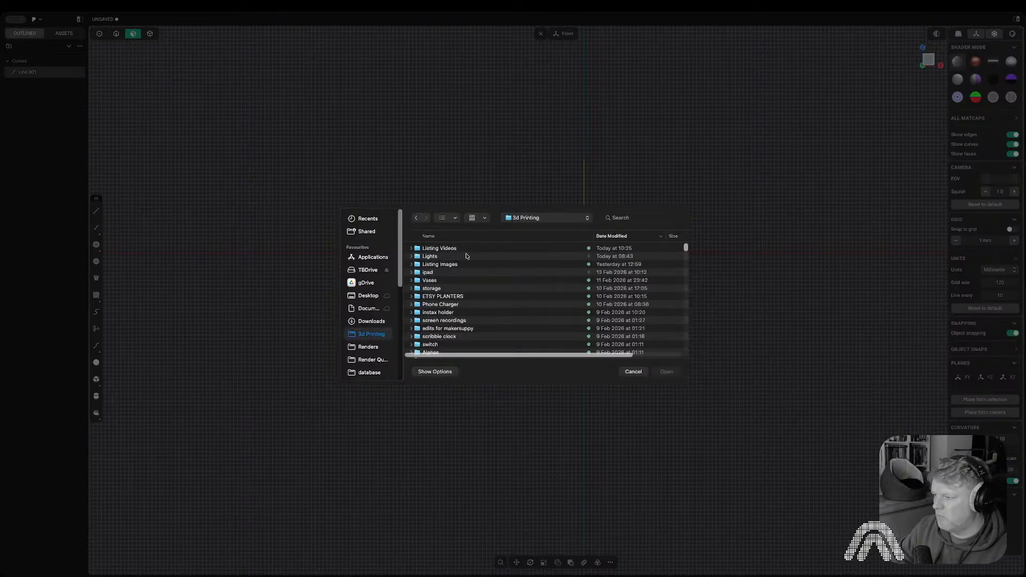
pyautogui.scroll(-5, 458, 298)
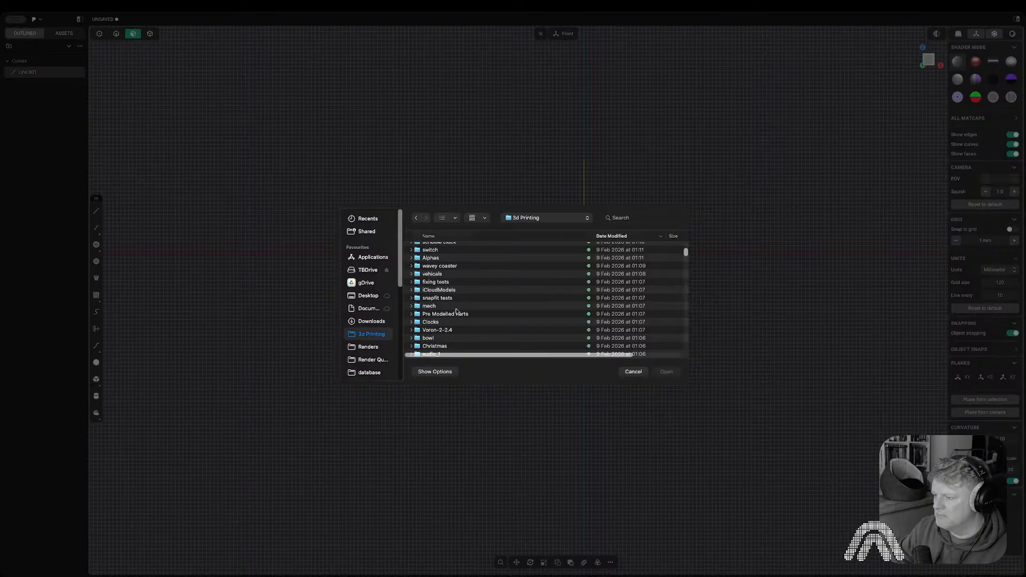
pyautogui.doubleClick(456, 314)
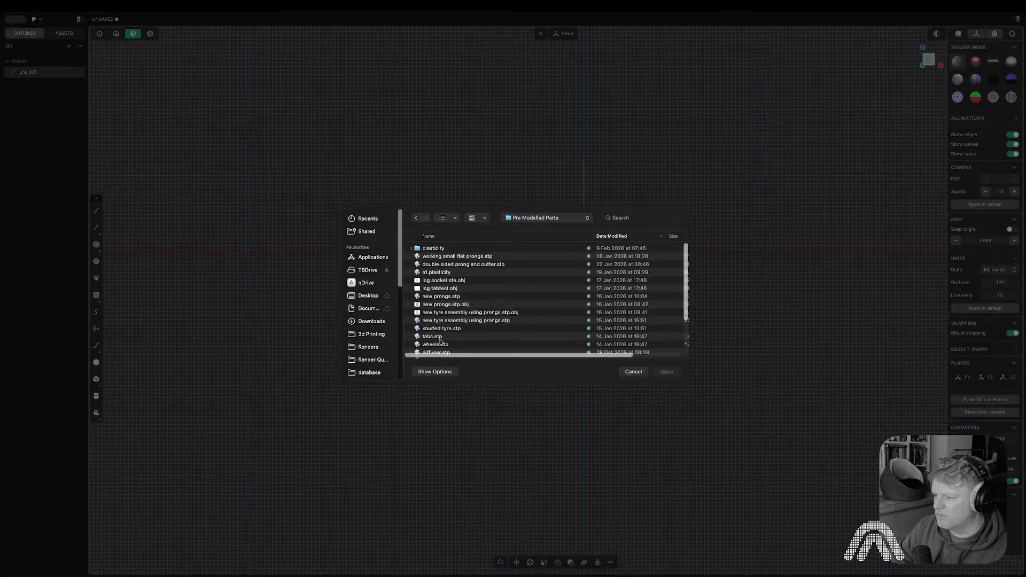
pyautogui.doubleClick(441, 320)
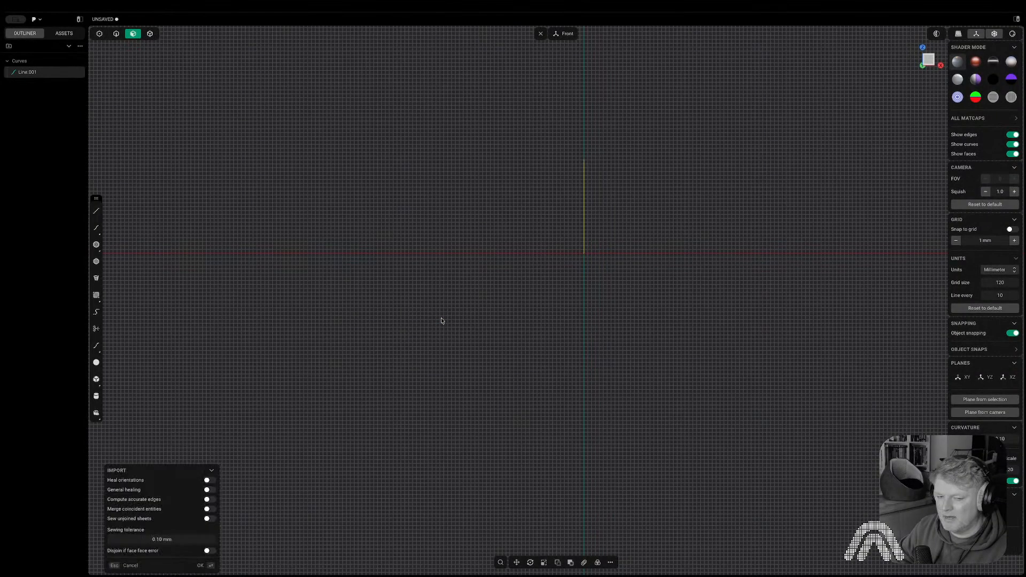
pyautogui.press('Return')
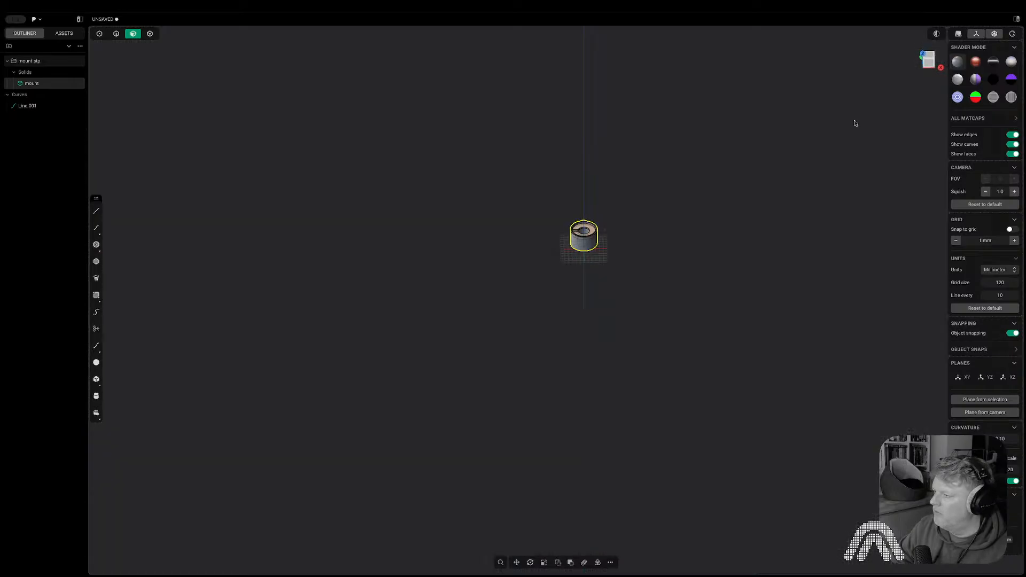
# - Snap the imported mount's pivot to the centre of its central hole at the origin, working from the top view
pyautogui.click(931, 51)
pyautogui.scroll(5, 596, 222)
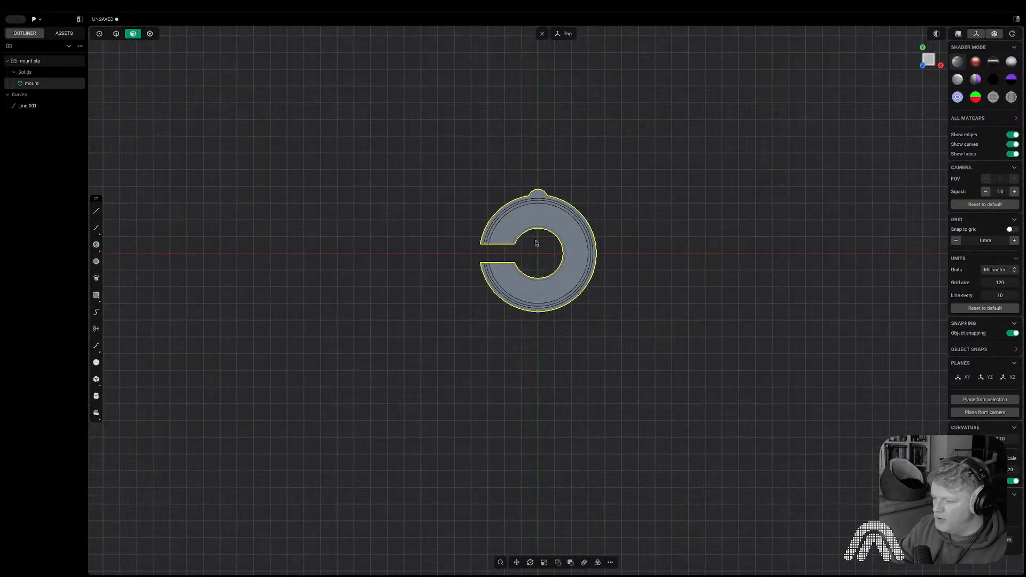
pyautogui.press('v')
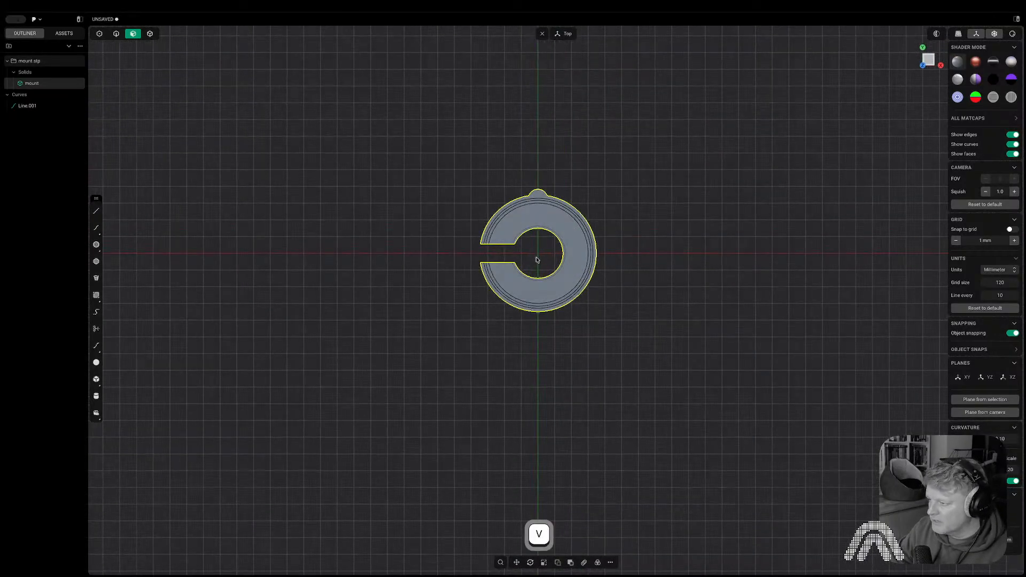
pyautogui.click(550, 228)
pyautogui.press('Escape')
pyautogui.click(581, 229)
pyautogui.press('g')
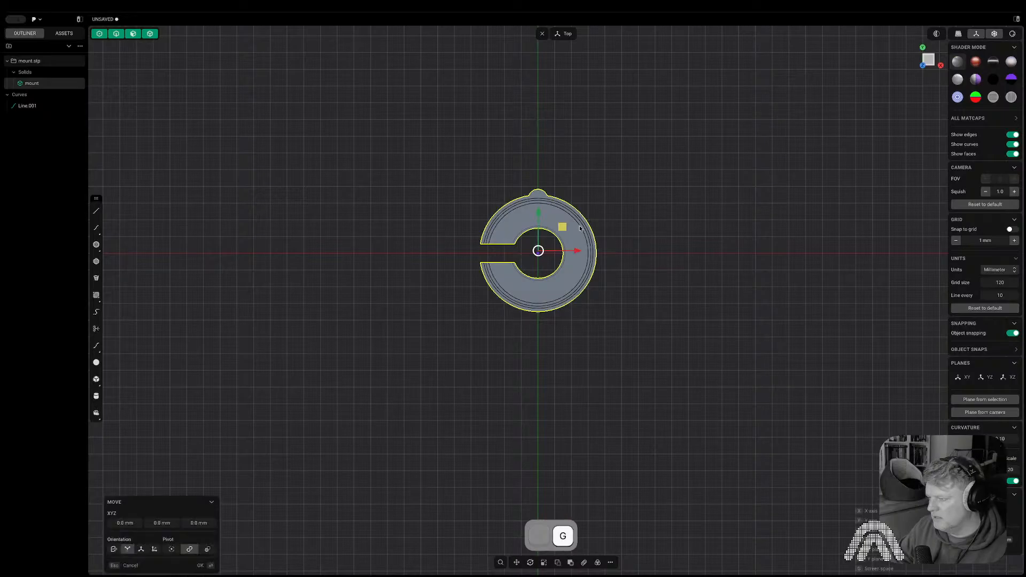
pyautogui.scroll(8, 537, 250)
pyautogui.press('v')
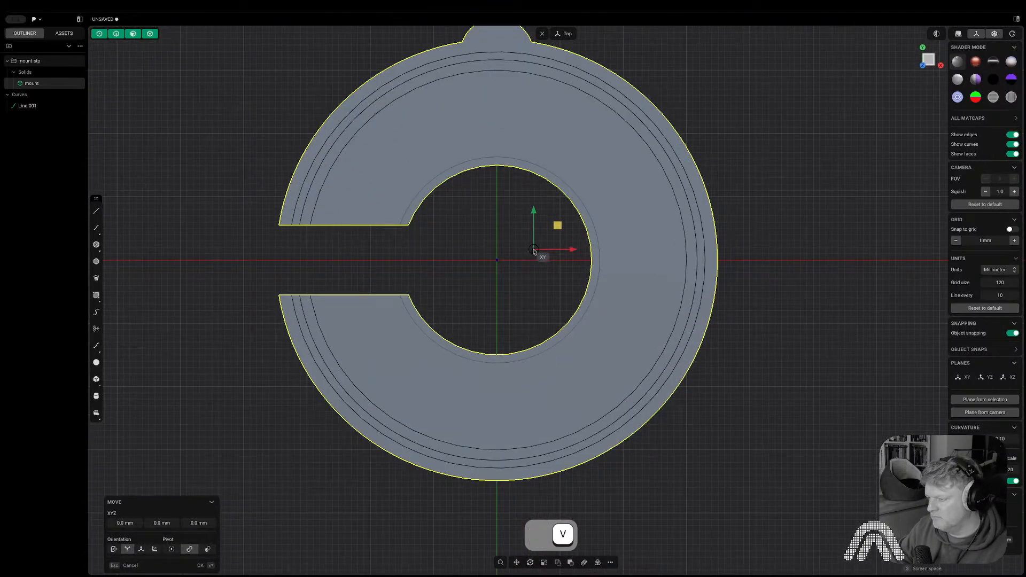
pyautogui.click(497, 261)
pyautogui.rightClick(497, 262)
pyautogui.scroll(-6, 528, 242)
# - Rotate the mount -90° about the vertical axis so its slot points along positive Y
pyautogui.write('r')
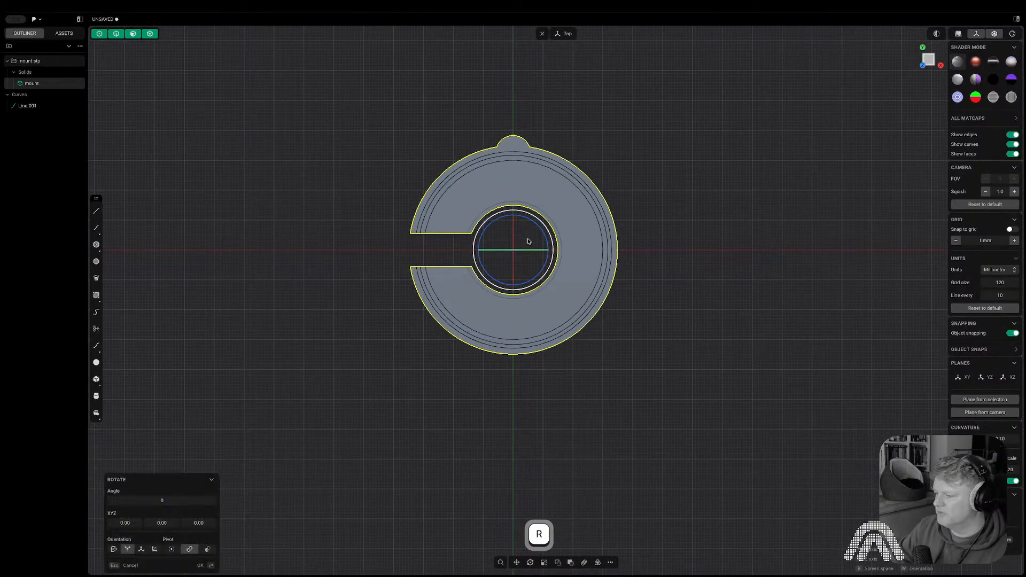
pyautogui.write('90')
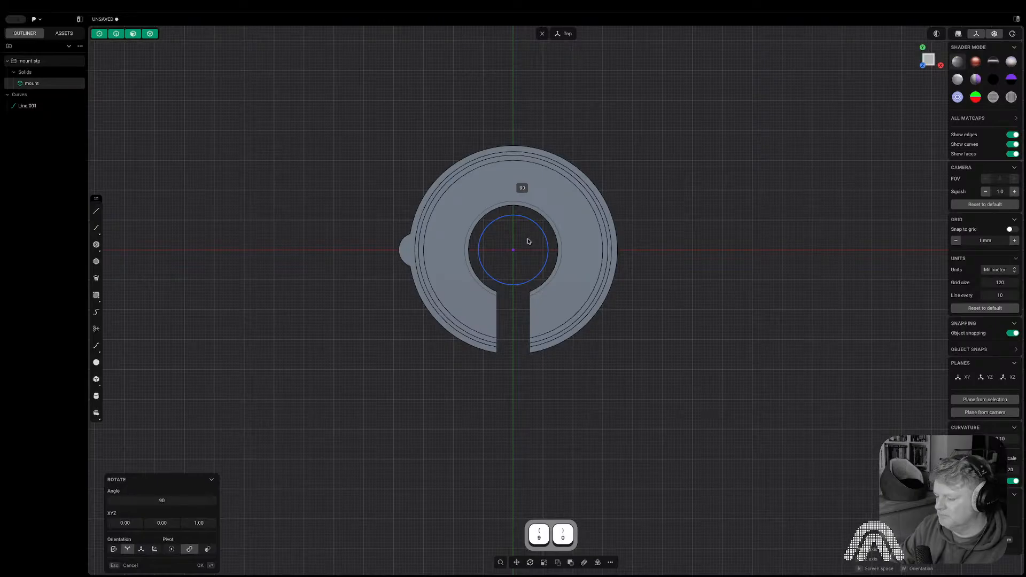
pyautogui.write('-')
pyautogui.press('Return')
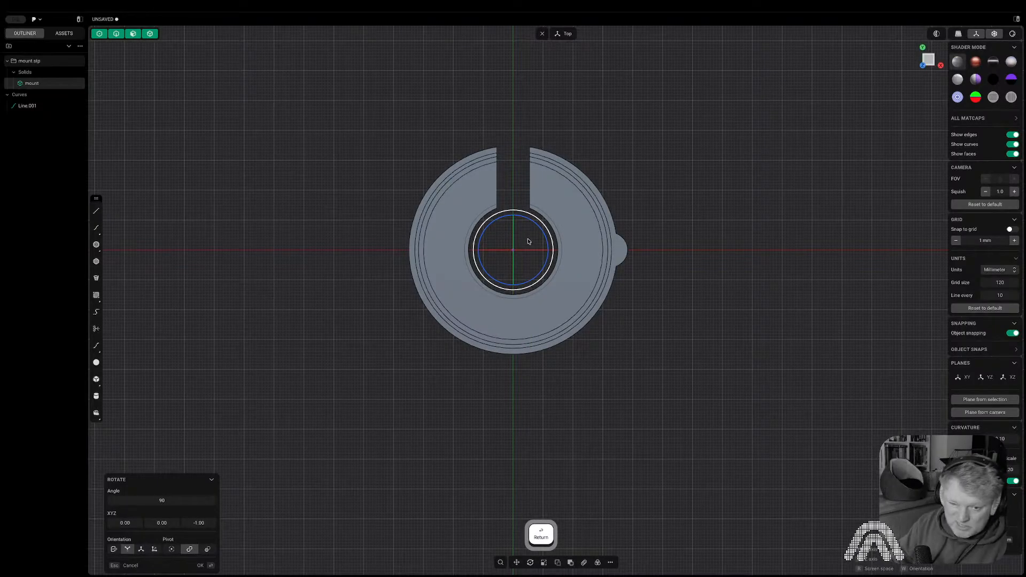
# - Push the narrow ledge face inside the mount's central hole by about -10.2 mm to remove the inner lip
pyautogui.moveTo(532, 225); pyautogui.dragTo(515, 156, button='middle')
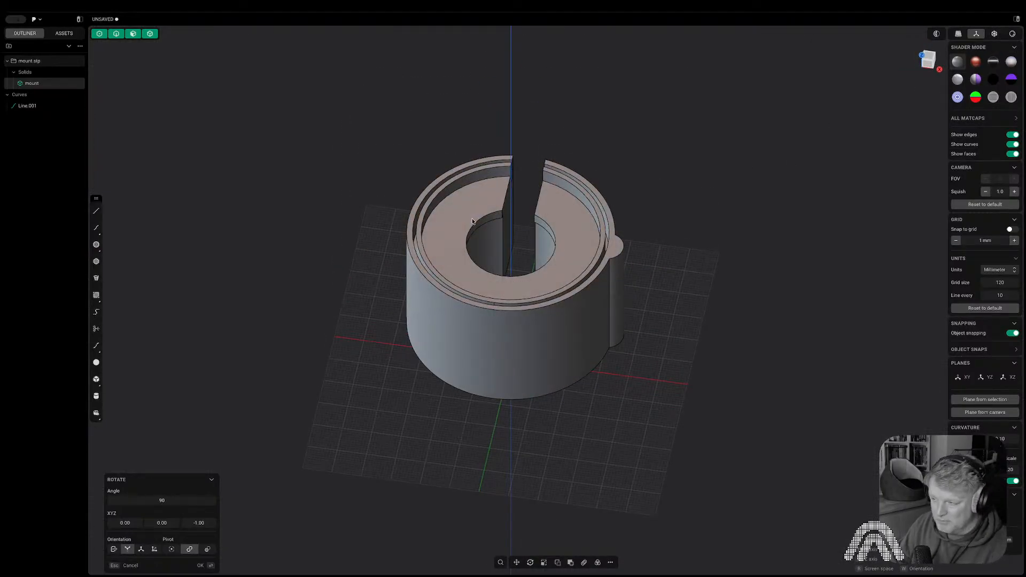
pyautogui.moveTo(814, 155); pyautogui.dragTo(602, 458, button='middle')
pyautogui.scroll(3, 592, 468)
pyautogui.press('3')
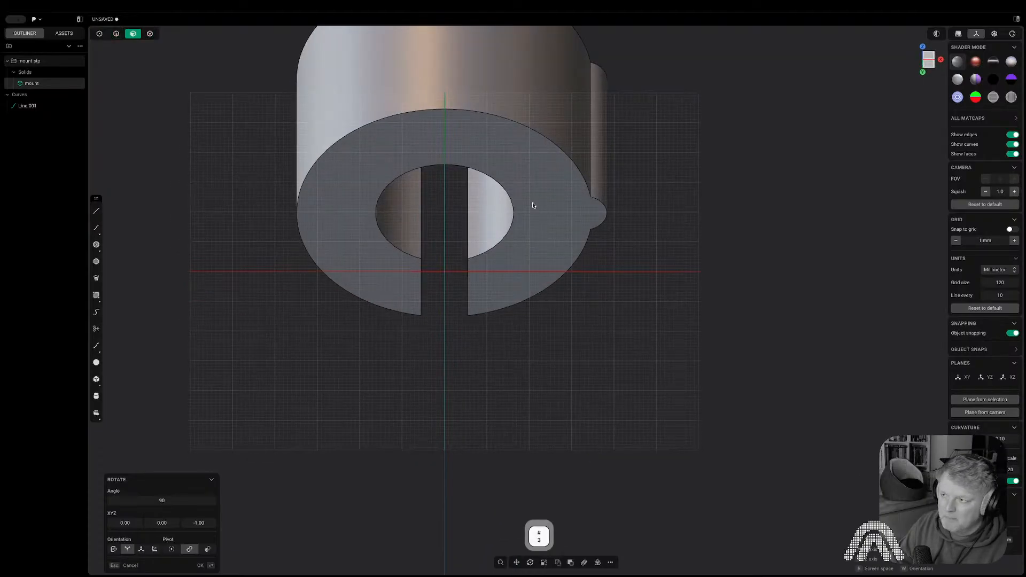
pyautogui.scroll(5, 522, 202)
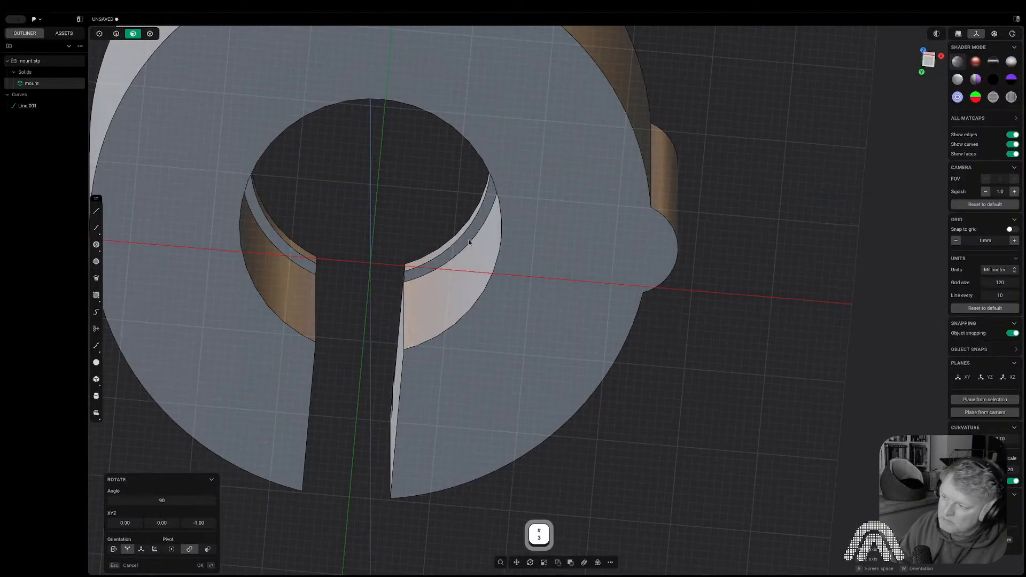
pyautogui.rightClick(469, 239)
pyautogui.press('3')
pyautogui.click(464, 242)
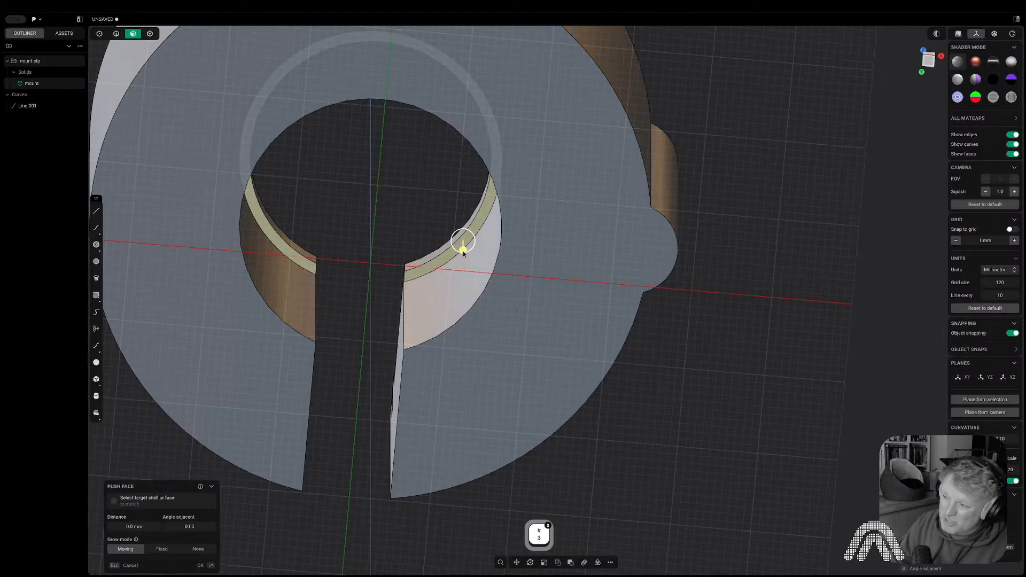
pyautogui.moveTo(463, 251); pyautogui.dragTo(463, 231)
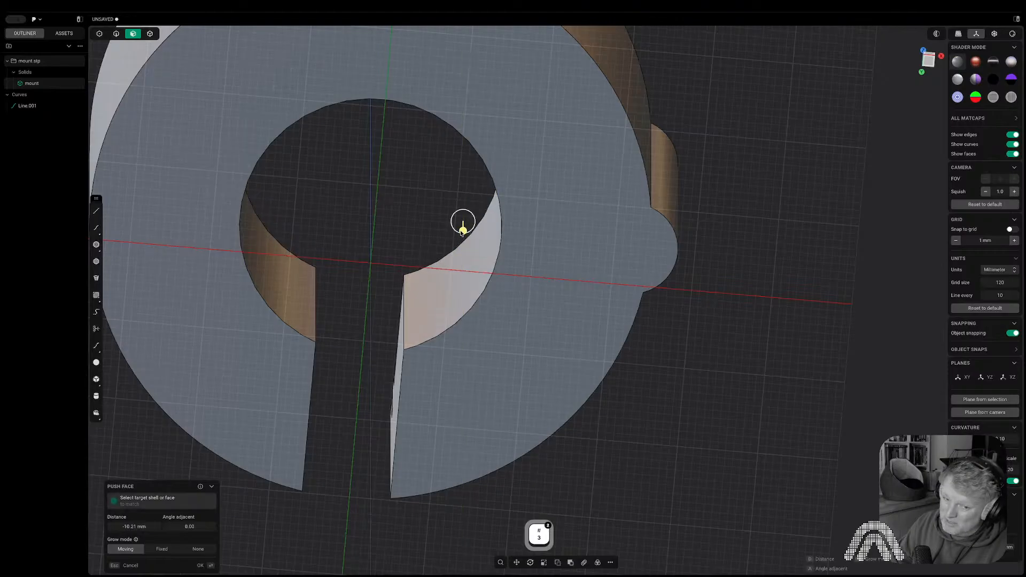
pyautogui.rightClick(689, 246)
pyautogui.scroll(-5, 689, 246)
pyautogui.moveTo(717, 230); pyautogui.dragTo(704, 411, button='middle')
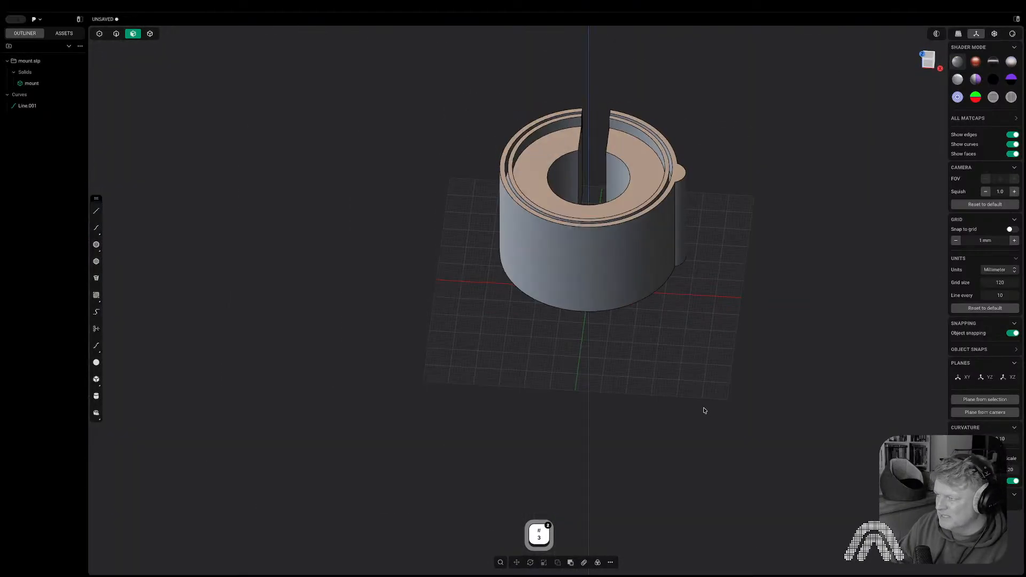
pyautogui.scroll(1, 543, 104)
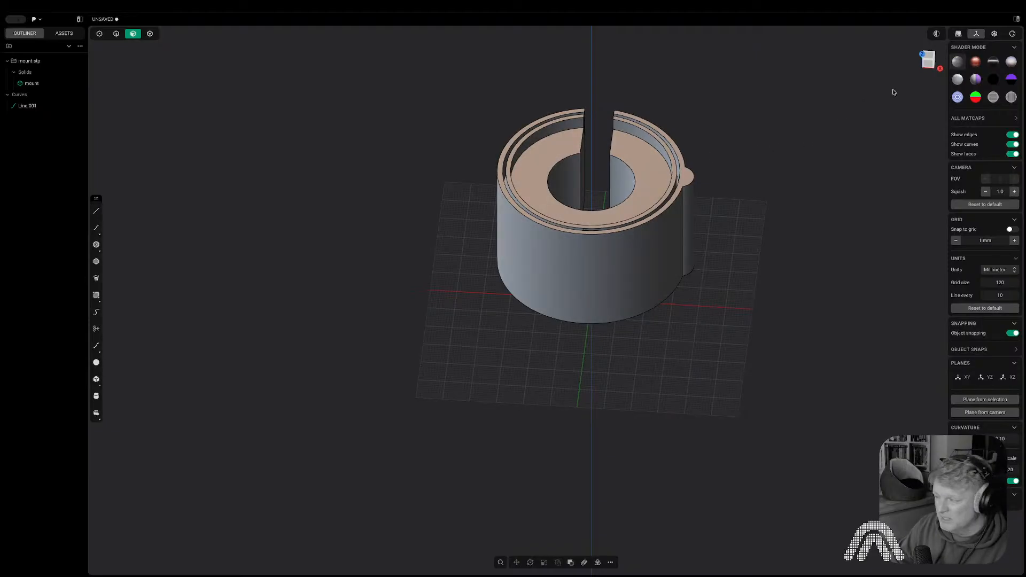
# - Sketch a 100 mm diameter circle centred on the origin around the mount, working from the bottom view
pyautogui.click(927, 62)
pyautogui.scroll(-5, 727, 307)
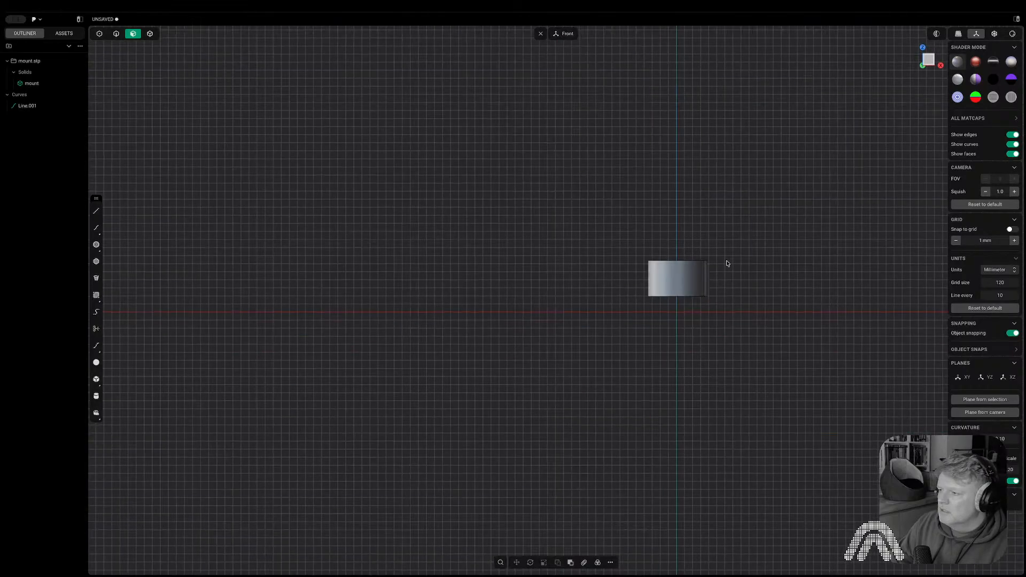
pyautogui.keyDown('shift'); pyautogui.moveTo(729, 263); pyautogui.dragTo(593, 355, button='middle'); pyautogui.keyUp('shift')
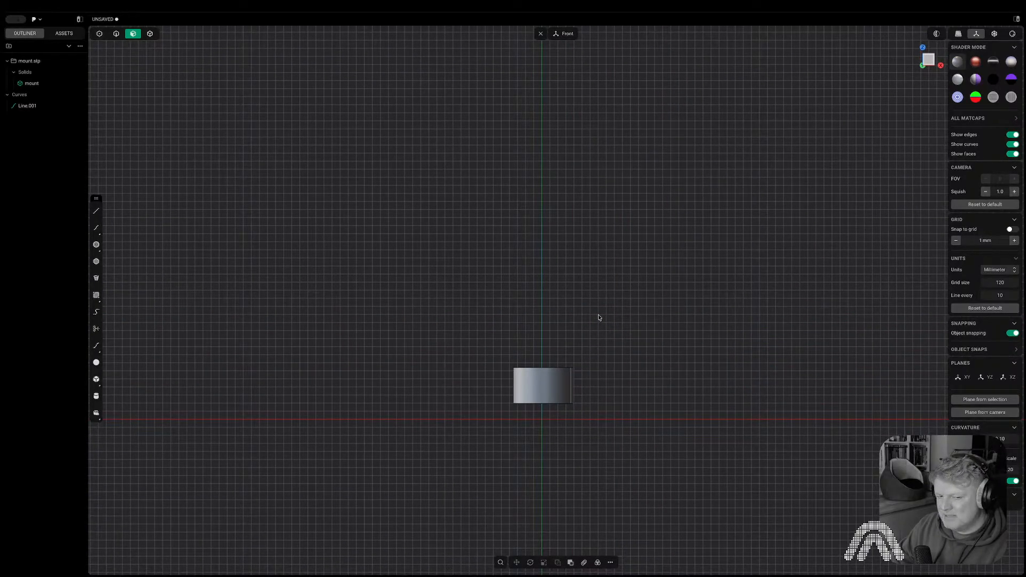
pyautogui.moveTo(598, 315); pyautogui.dragTo(627, 251, button='middle')
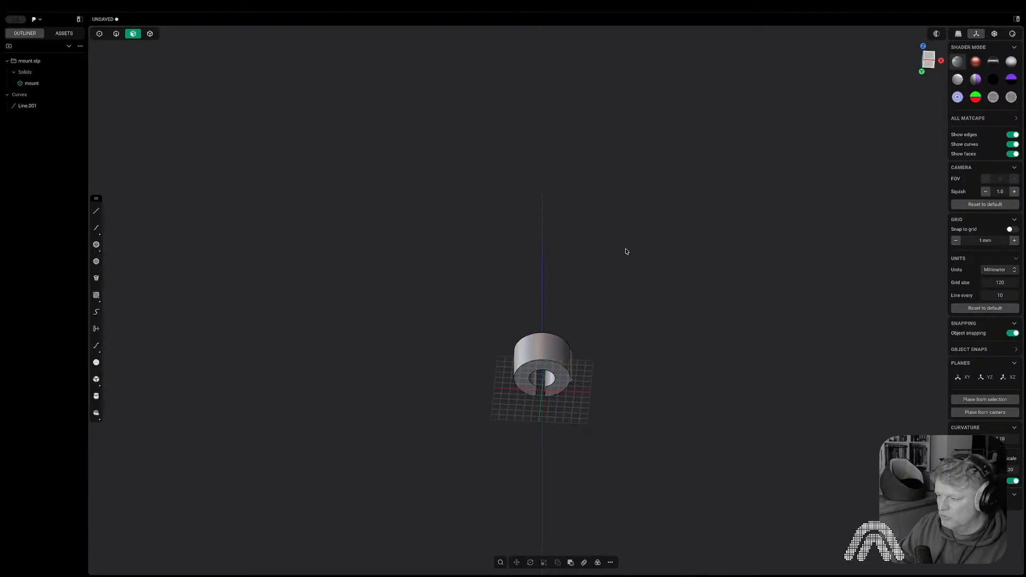
pyautogui.click(929, 64)
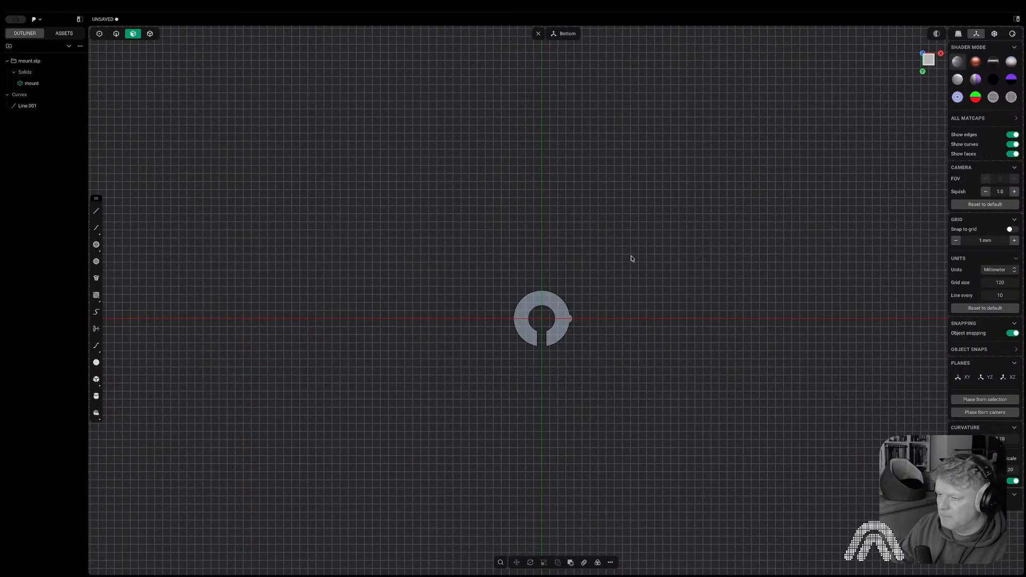
pyautogui.click(96, 245)
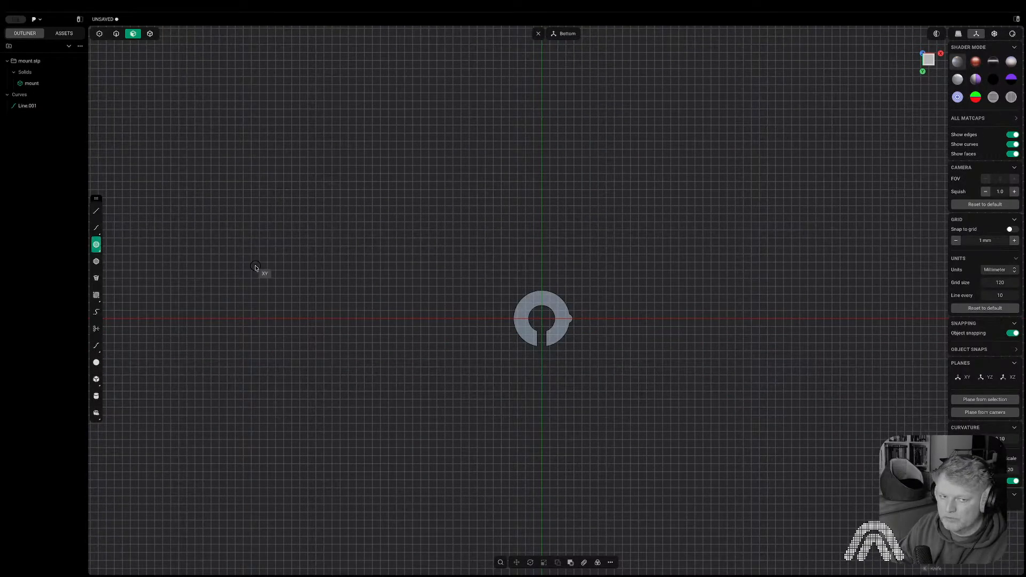
pyautogui.click(541, 319)
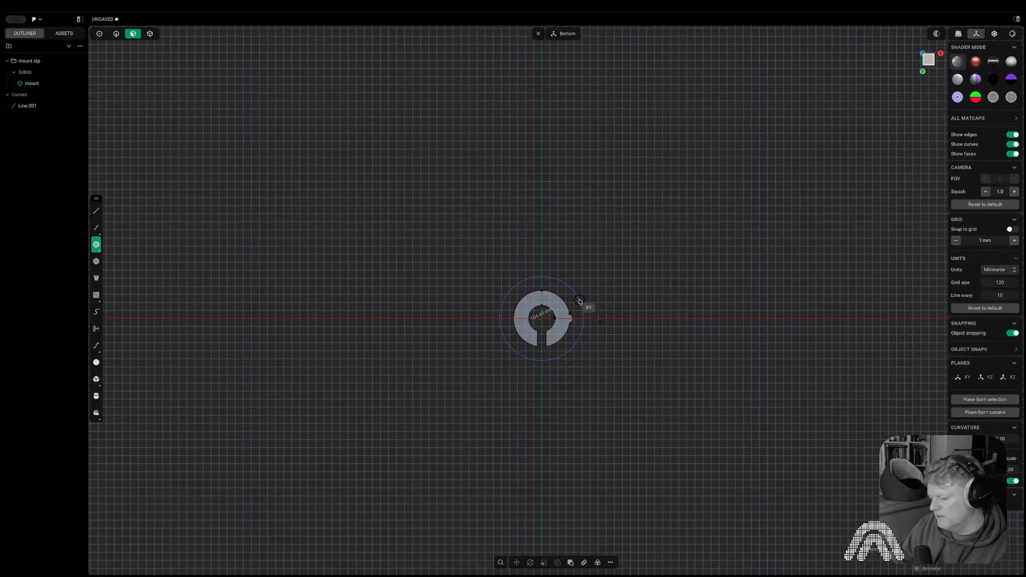
pyautogui.write('100')
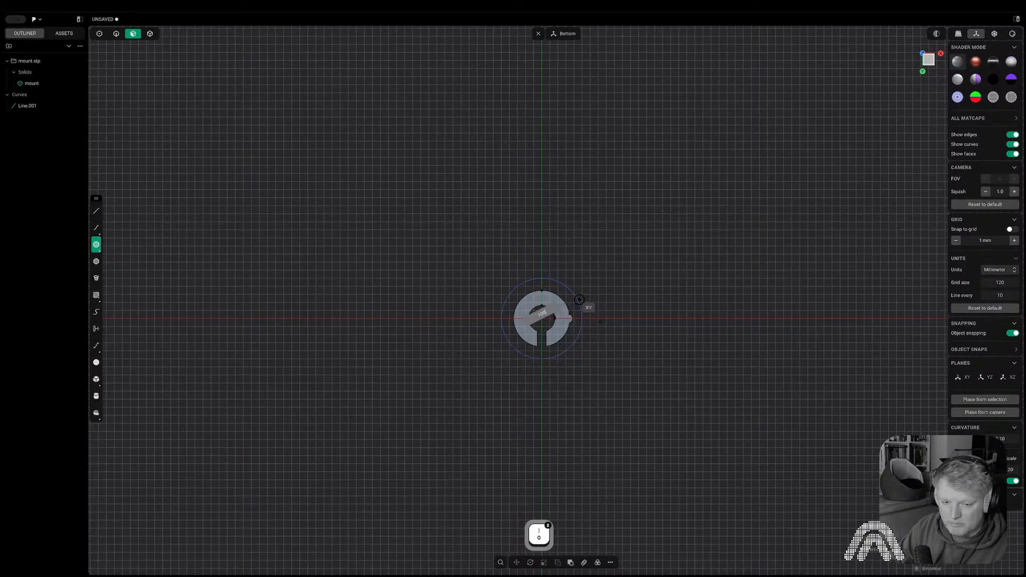
pyautogui.press('Return')
# - Extrude the circle upward by about 169.5 mm into a solid cylinder enclosing the mount
pyautogui.moveTo(575, 315); pyautogui.dragTo(598, 412, button='middle')
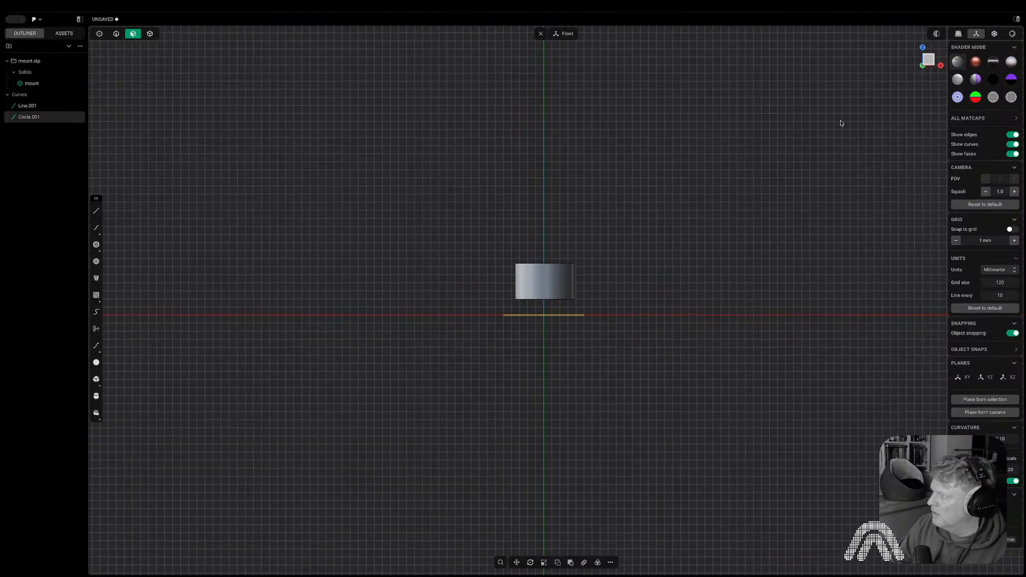
pyautogui.moveTo(591, 355); pyautogui.dragTo(579, 389, button='middle')
pyautogui.click(565, 376)
pyautogui.press('e')
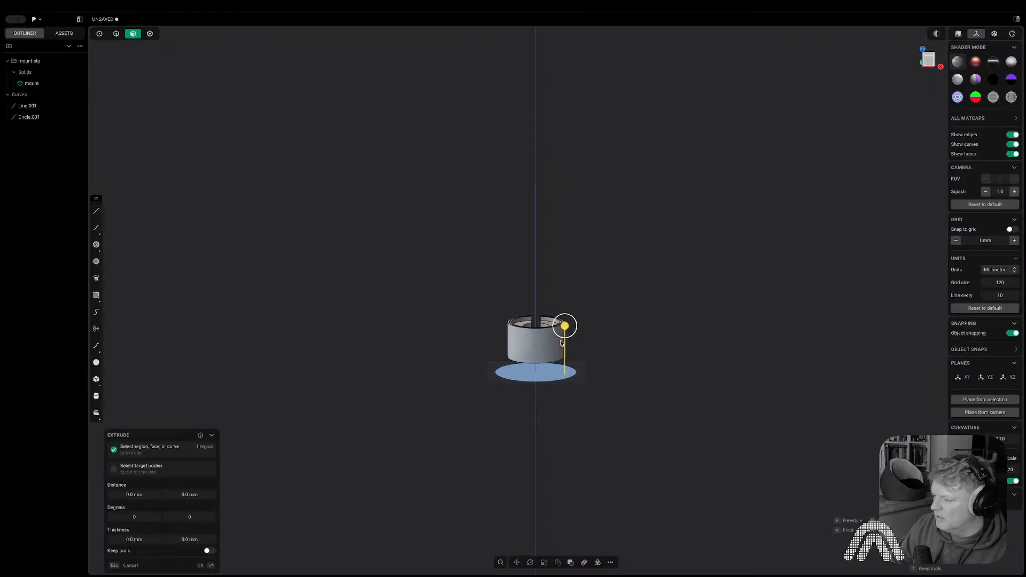
pyautogui.moveTo(565, 325); pyautogui.dragTo(563, 180)
pyautogui.click(929, 60)
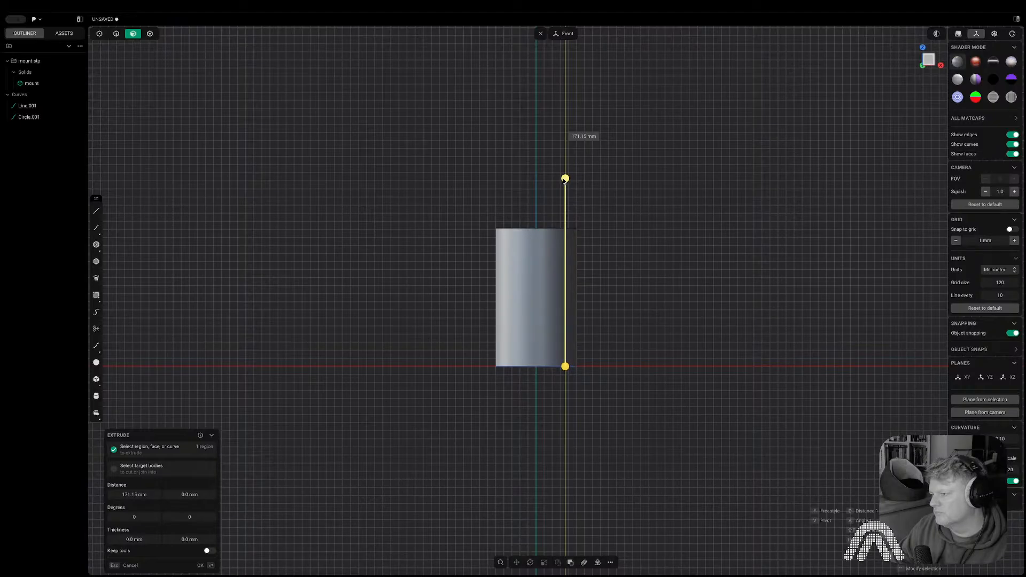
pyautogui.moveTo(564, 181); pyautogui.dragTo(565, 180)
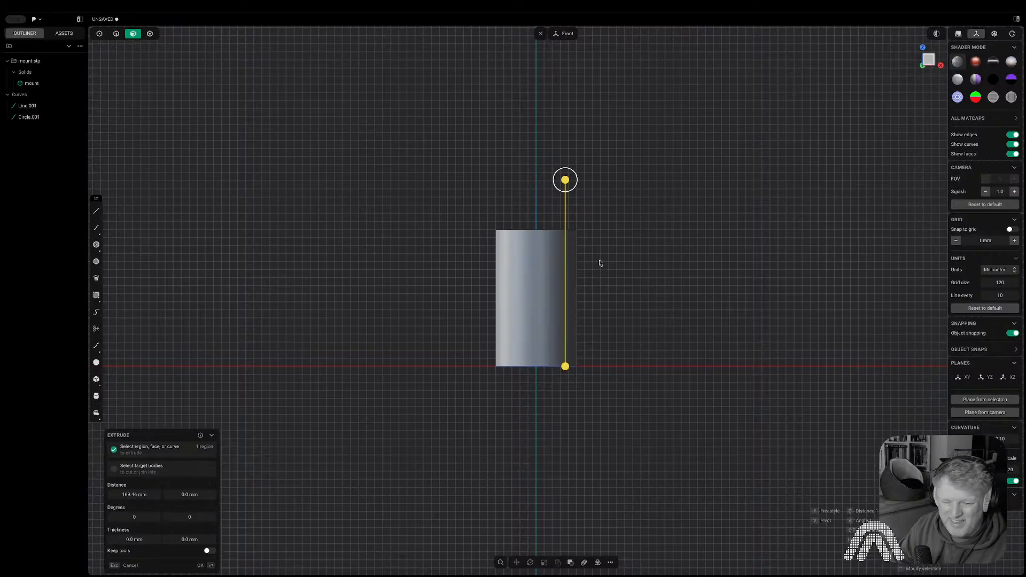
pyautogui.press('Return')
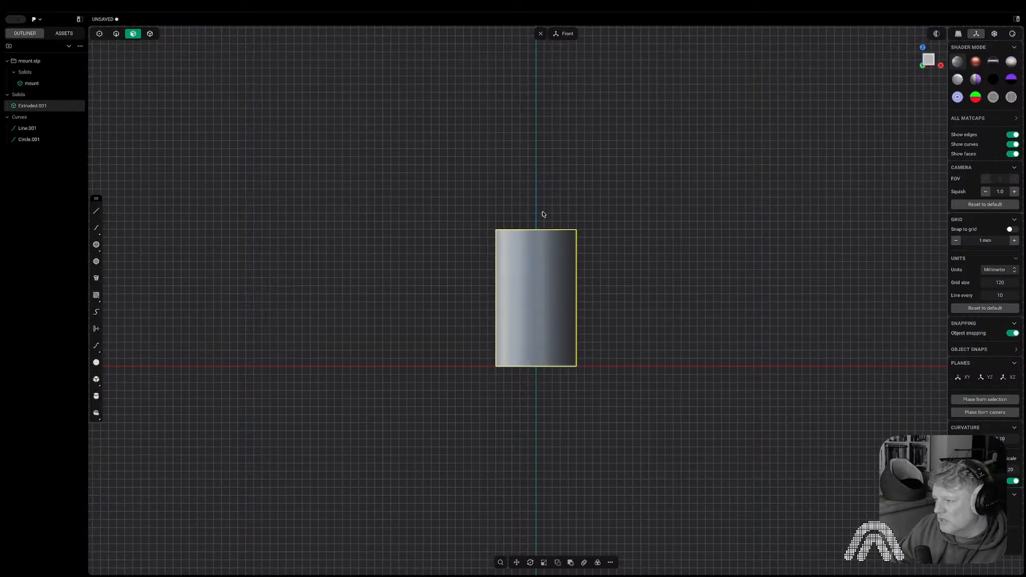
# - Draw a front-view polyline from the cylinder's base, vertical for about 181 mm, then angled up and outward for about 94 mm
pyautogui.click(96, 211)
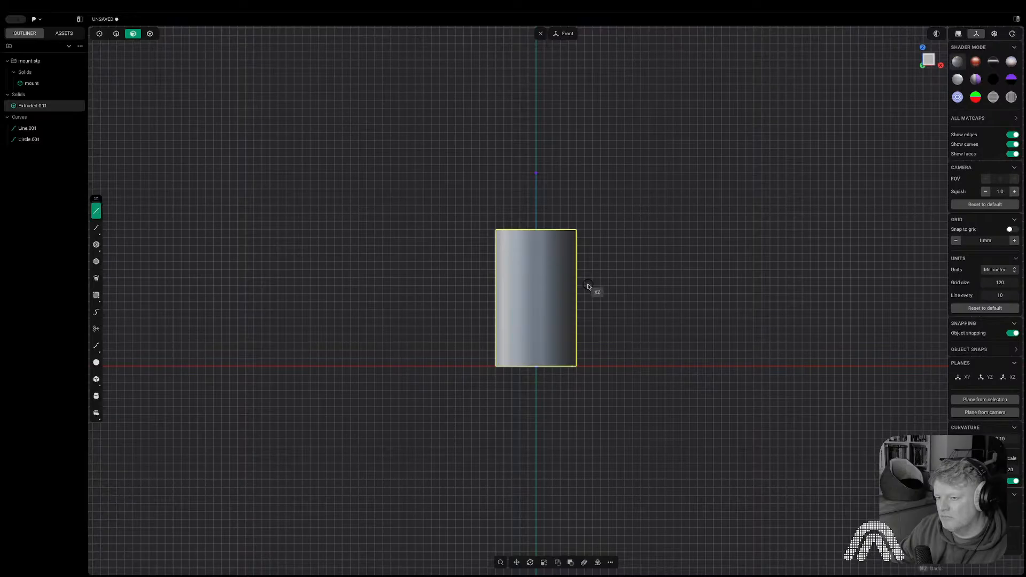
pyautogui.click(551, 366)
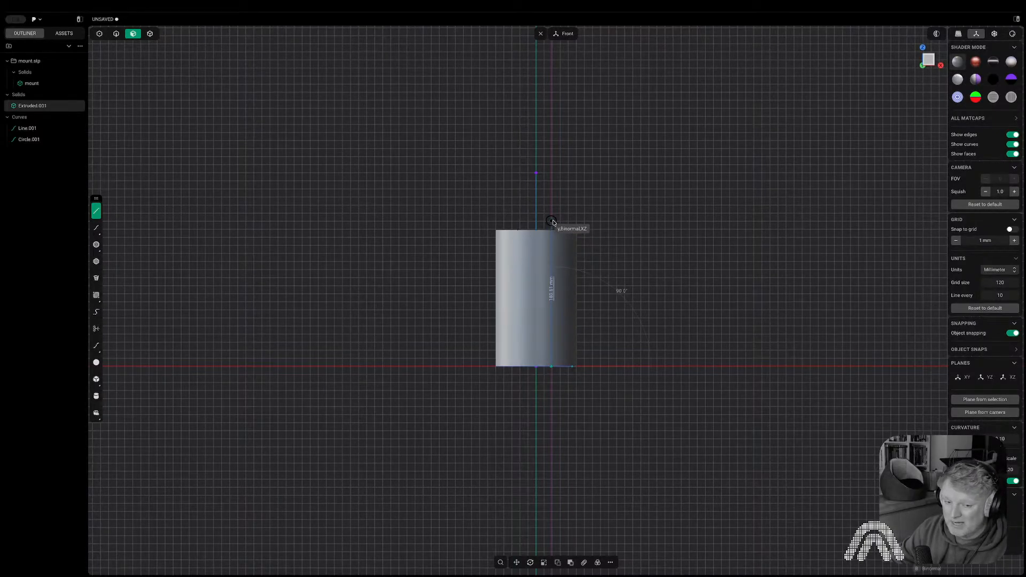
pyautogui.click(552, 220)
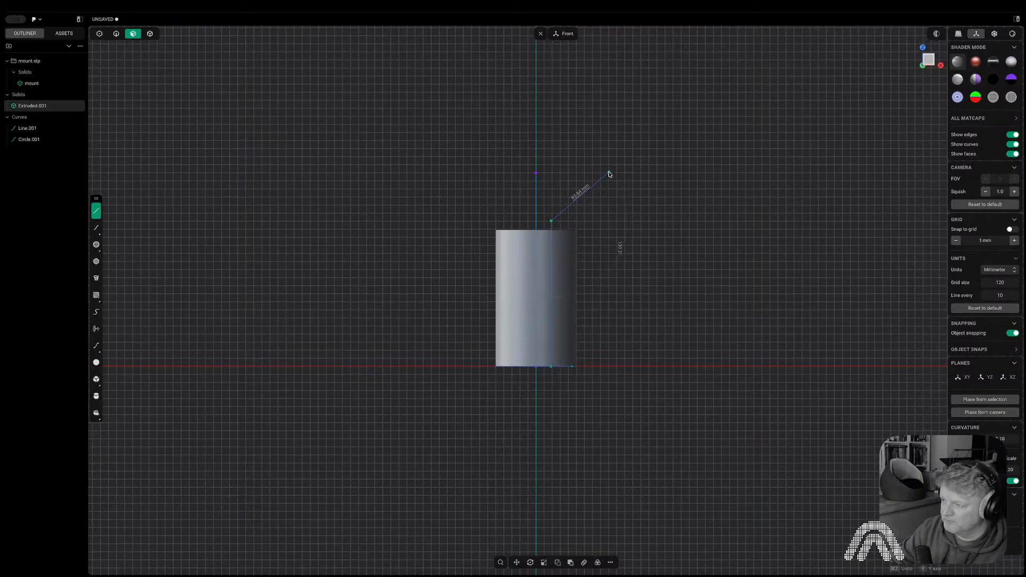
pyautogui.doubleClick(608, 173)
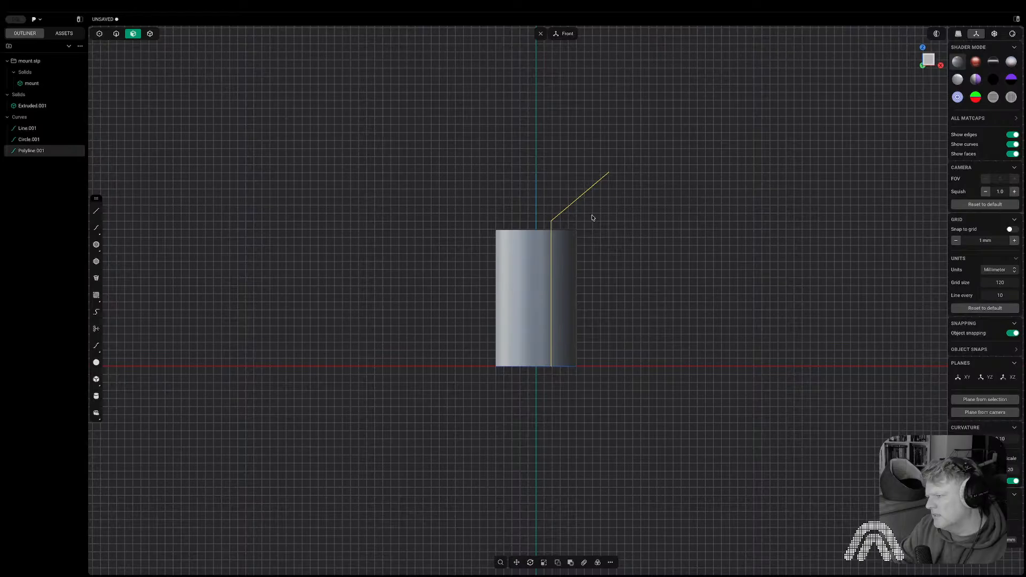
pyautogui.press('Escape')
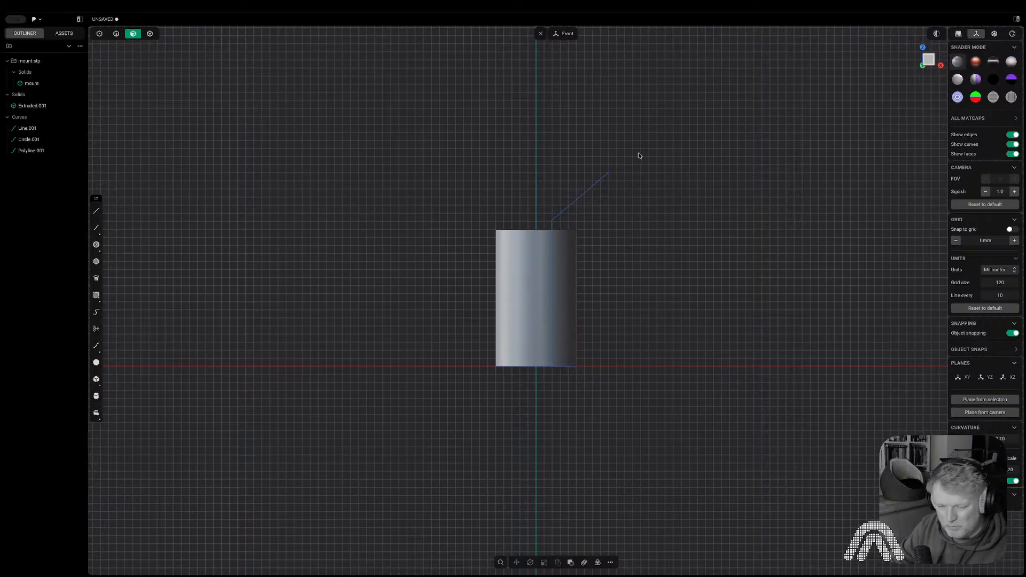
# - Move the polyline along Y and snap it to the vertical axis so it lies on the cylinder's centre plane
pyautogui.moveTo(661, 132); pyautogui.dragTo(456, 212, button='middle')
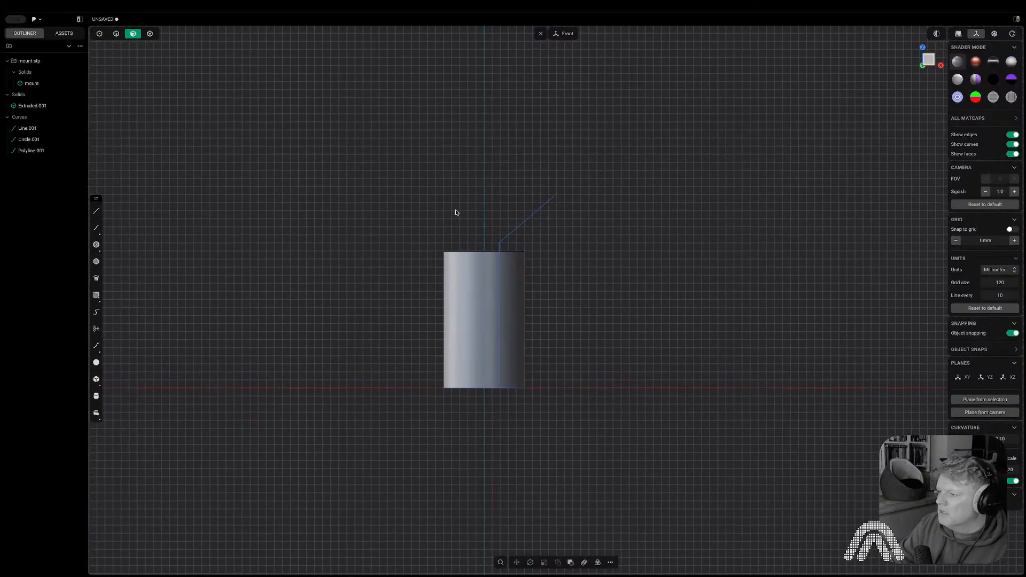
pyautogui.moveTo(547, 247); pyautogui.dragTo(559, 350, button='right')
pyautogui.press('Tab')
pyautogui.click(542, 291)
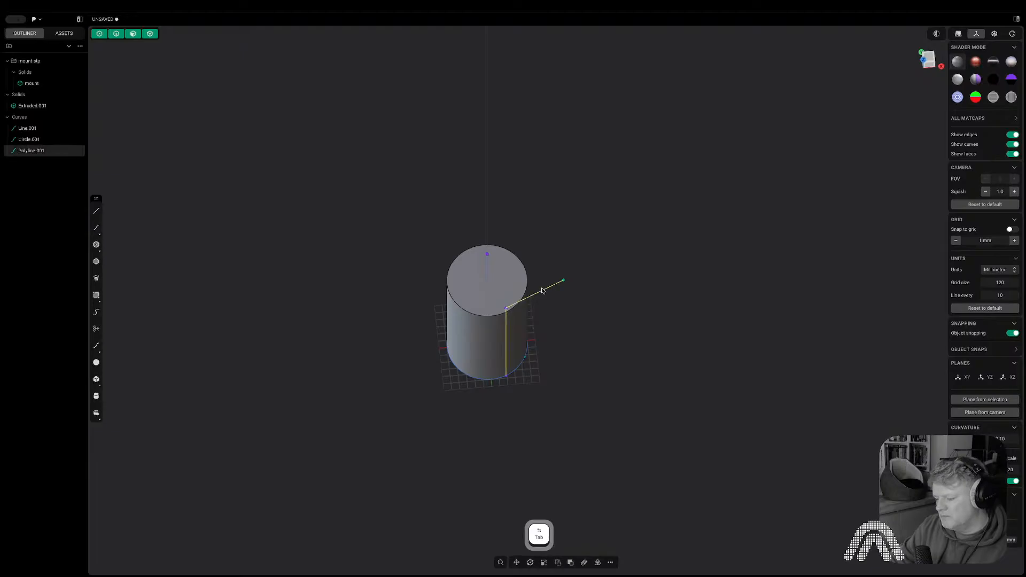
pyautogui.press('g')
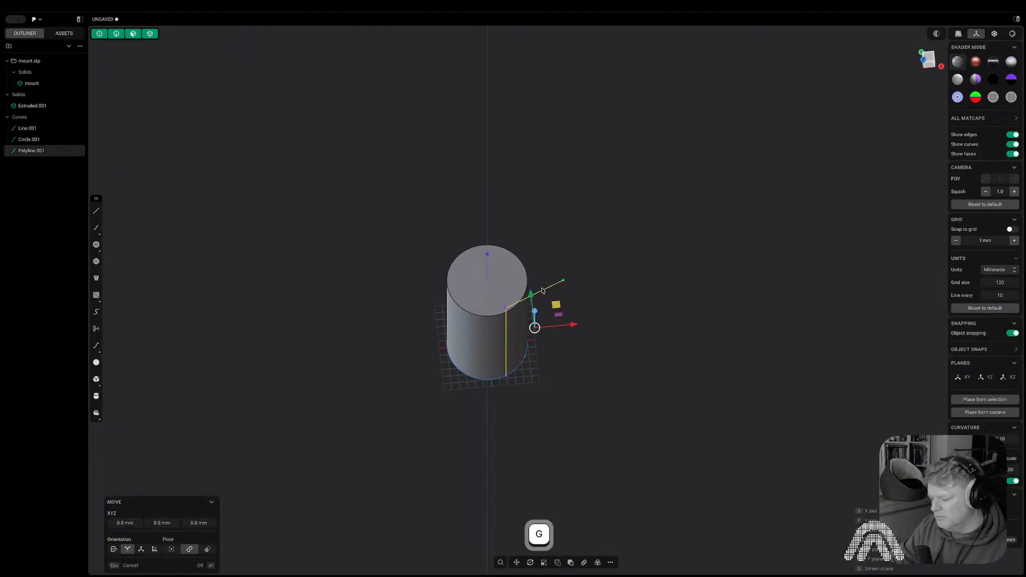
pyautogui.press('y')
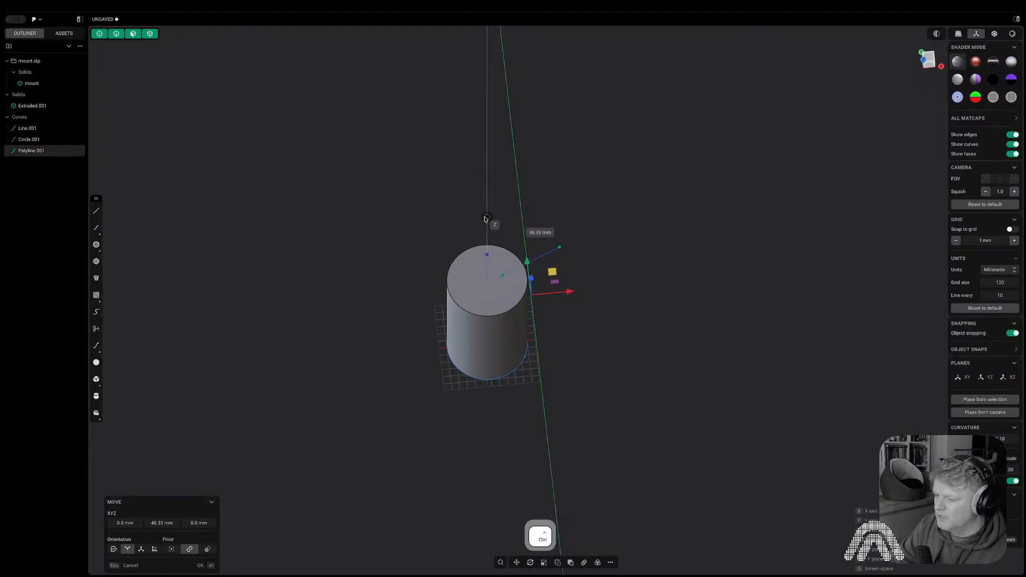
pyautogui.keyDown('ctrl'); pyautogui.click(485, 220); pyautogui.keyUp('ctrl')
pyautogui.rightClick(580, 225)
pyautogui.moveTo(579, 224); pyautogui.dragTo(576, 285, button='right')
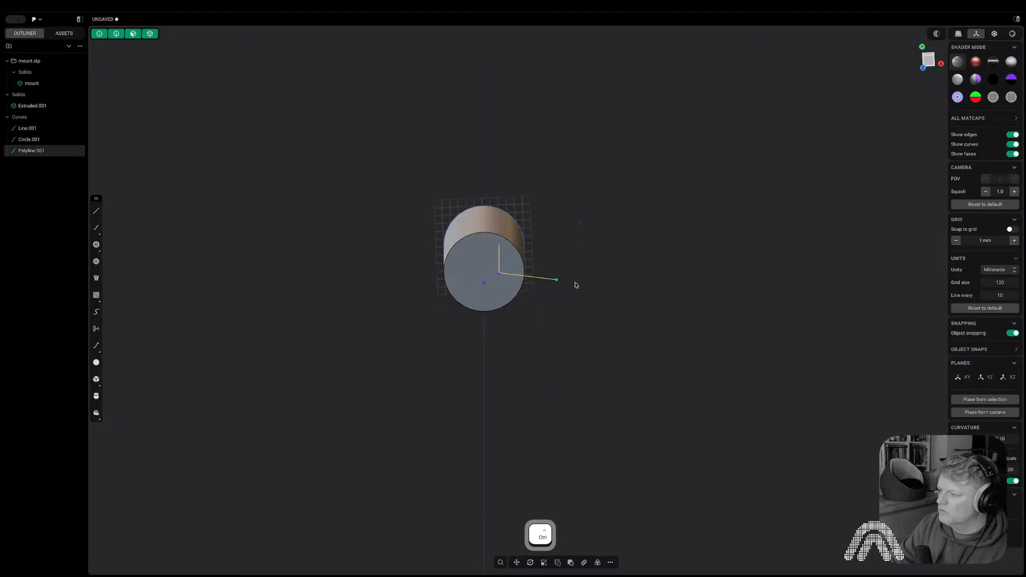
pyautogui.click(927, 59)
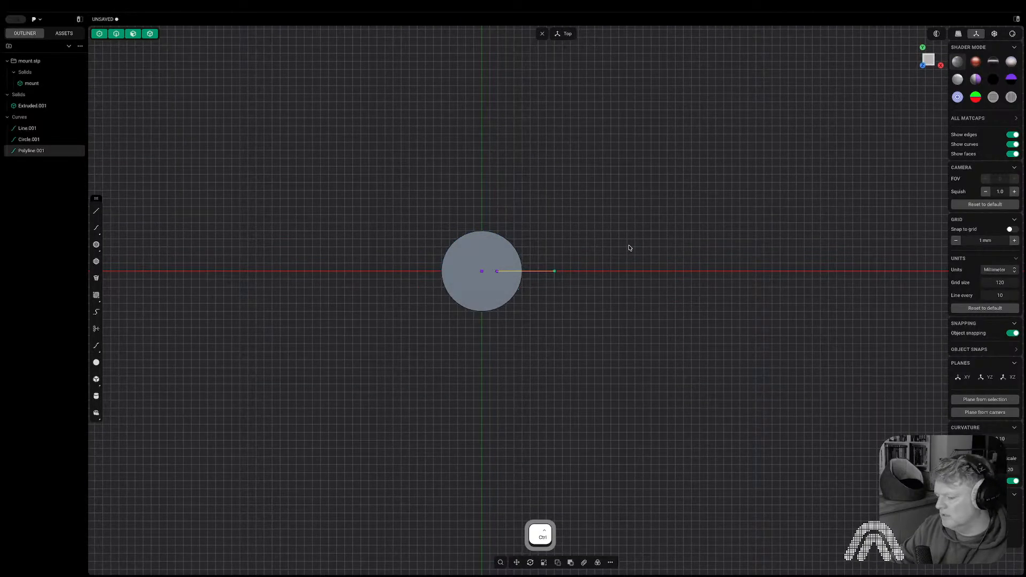
pyautogui.moveTo(629, 244); pyautogui.dragTo(658, 298, button='middle')
pyautogui.moveTo(639, 281); pyautogui.dragTo(641, 240, button='right')
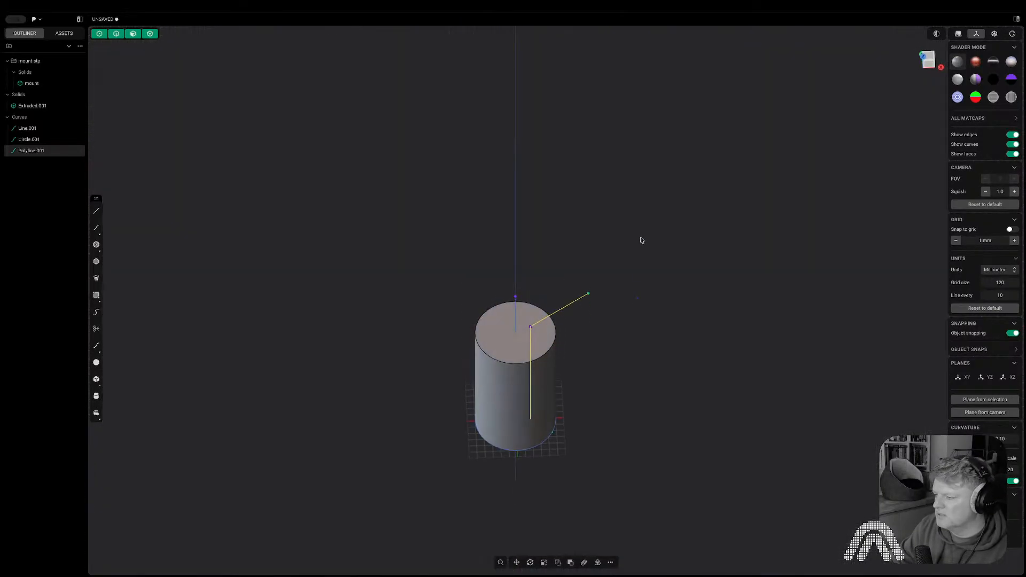
# - Shift both control points of the polyline's vertical segment along X, closer to the cylinder's centre axis
pyautogui.press('2')
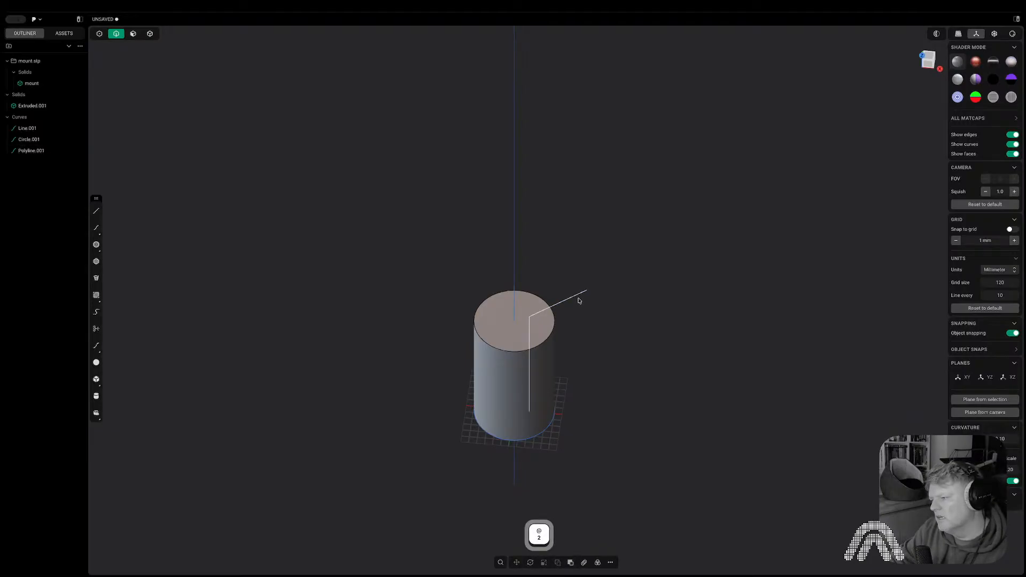
pyautogui.click(928, 63)
pyautogui.click(620, 302)
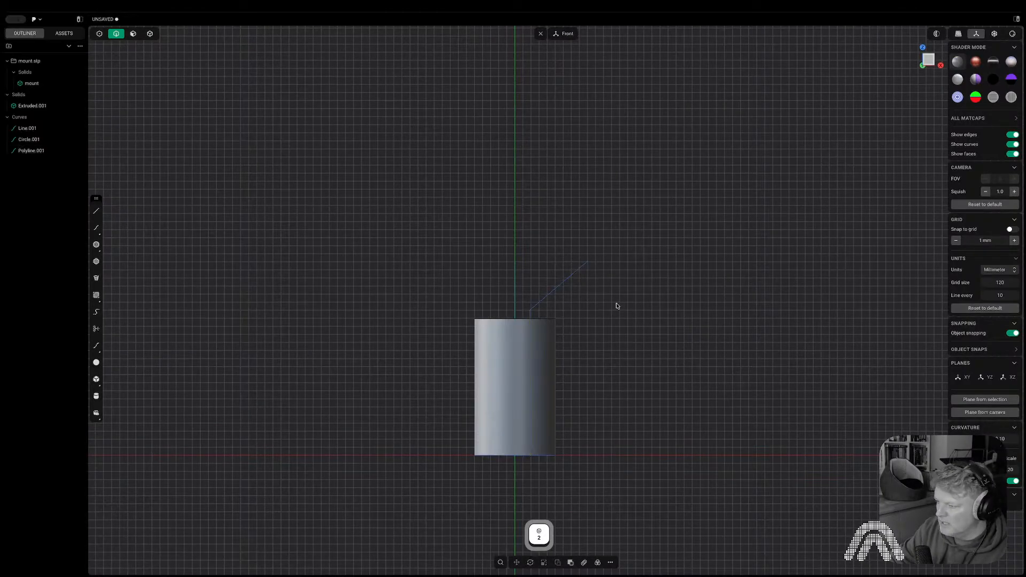
pyautogui.press('1')
pyautogui.click(530, 310)
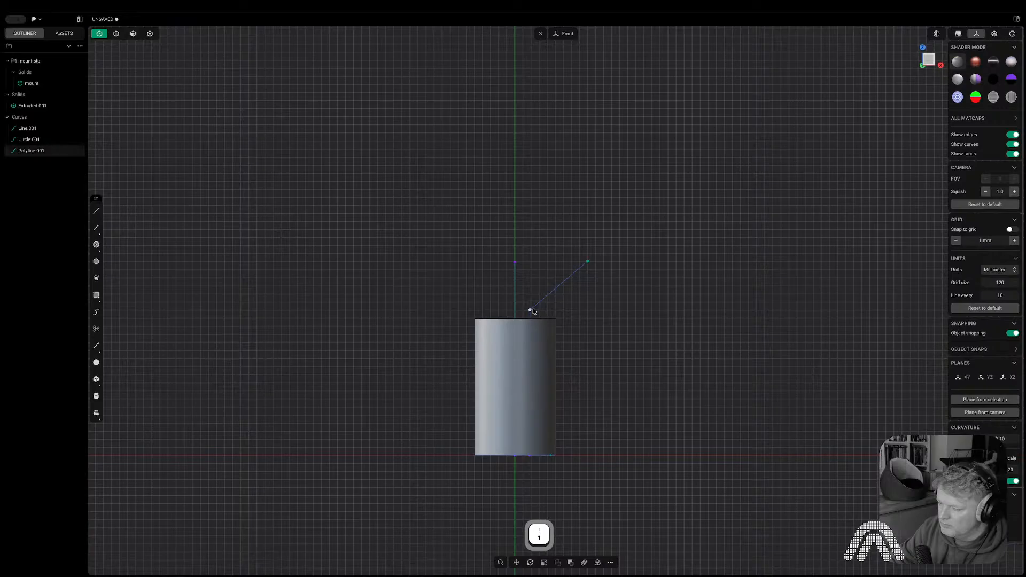
pyautogui.keyDown('shift'); pyautogui.click(530, 455); pyautogui.keyUp('shift')
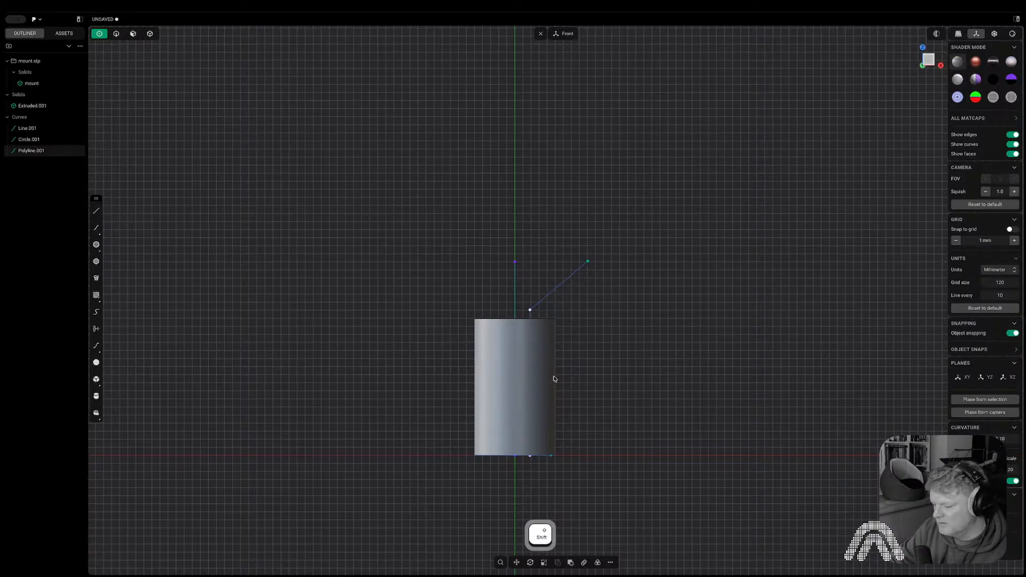
pyautogui.press('g')
pyautogui.press('x')
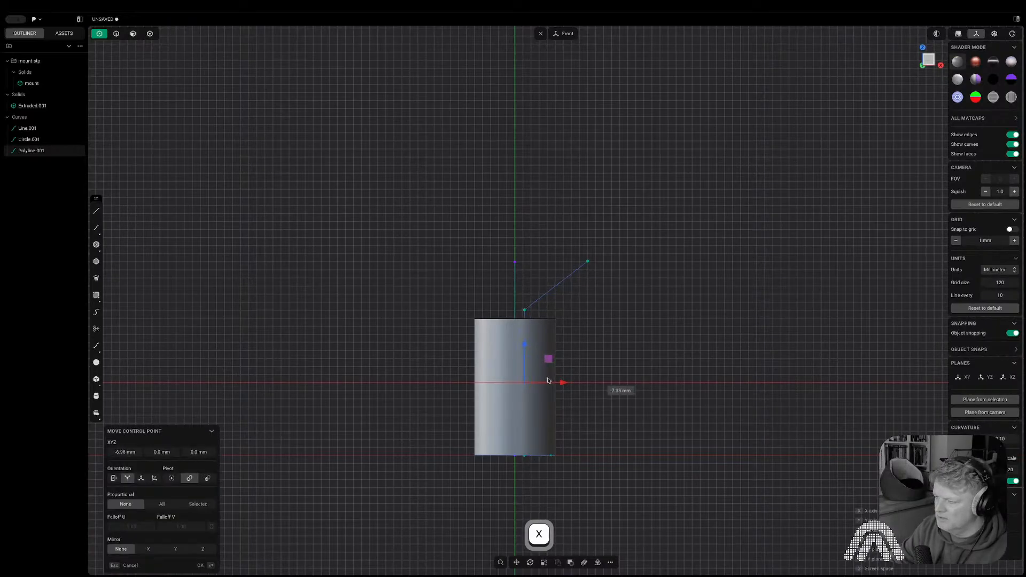
pyautogui.click(548, 381)
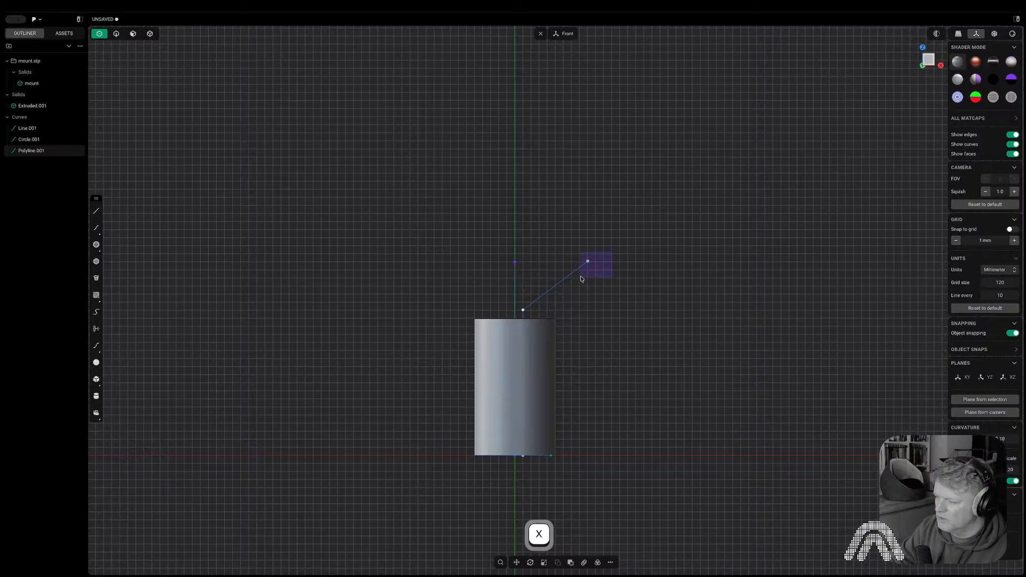
# - Move the outer end point of the polyline's angled segment inward along X by about 10.8 mm
pyautogui.press('g')
pyautogui.press('x')
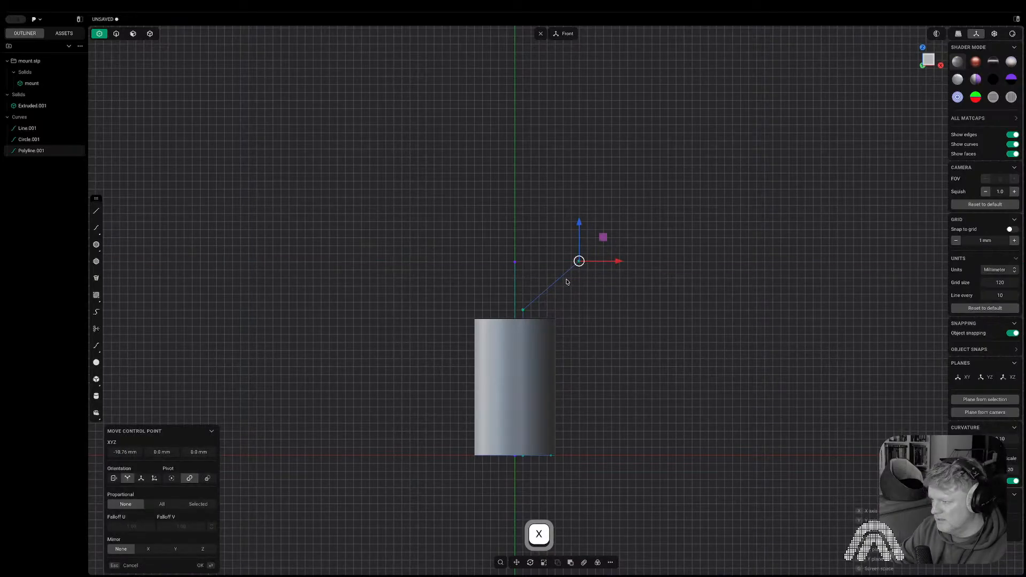
pyautogui.click(566, 282)
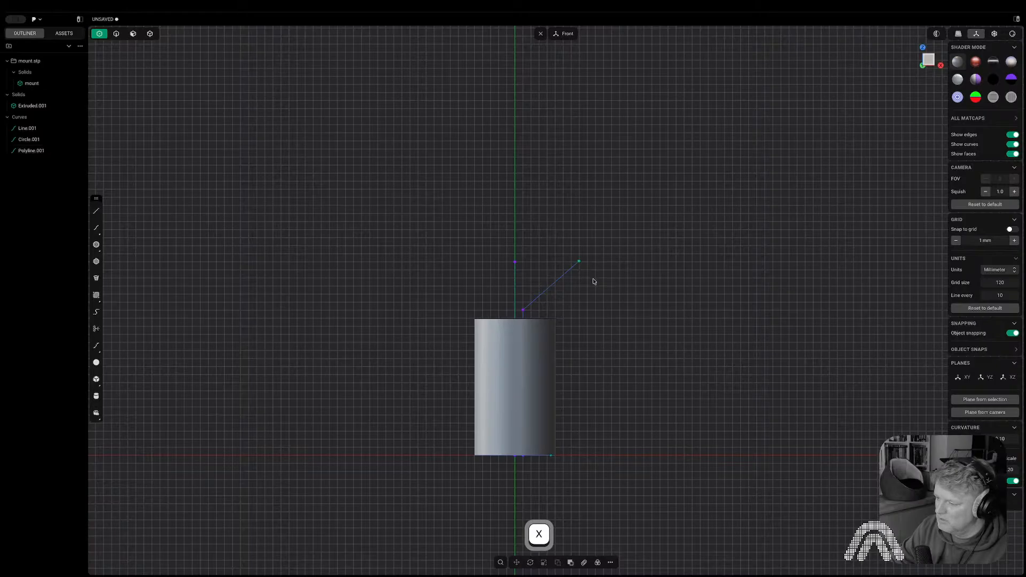
# - Extrude the bent polyline symmetrically into a sheet that extends past both sides of the cylinder
pyautogui.press('2')
pyautogui.click(555, 294)
pyautogui.moveTo(555, 294); pyautogui.dragTo(551, 354, button='middle')
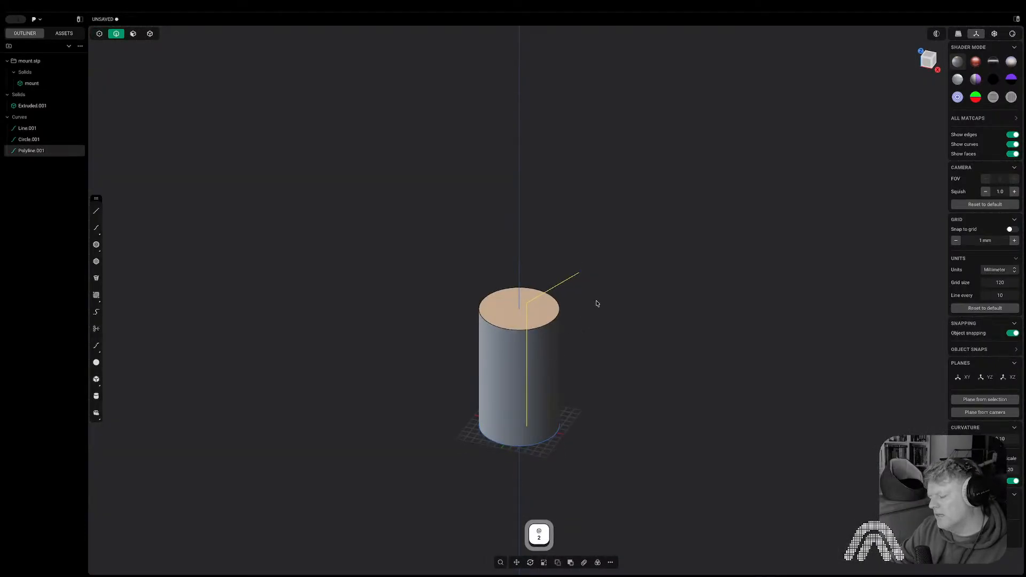
pyautogui.press('e')
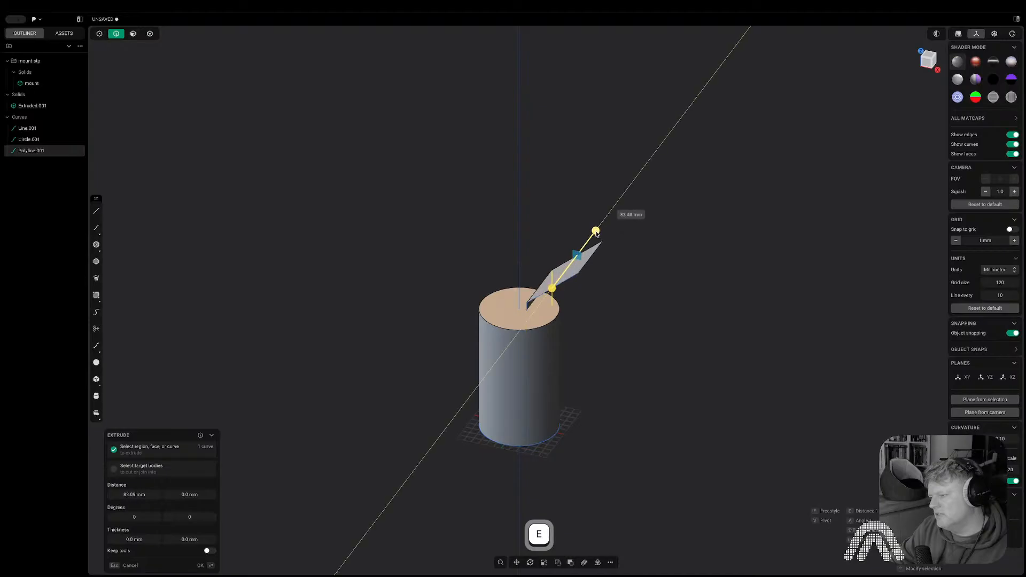
pyautogui.moveTo(596, 232); pyautogui.dragTo(613, 207)
pyautogui.press('capslock')
pyautogui.press('Tab')
pyautogui.rightClick(660, 280)
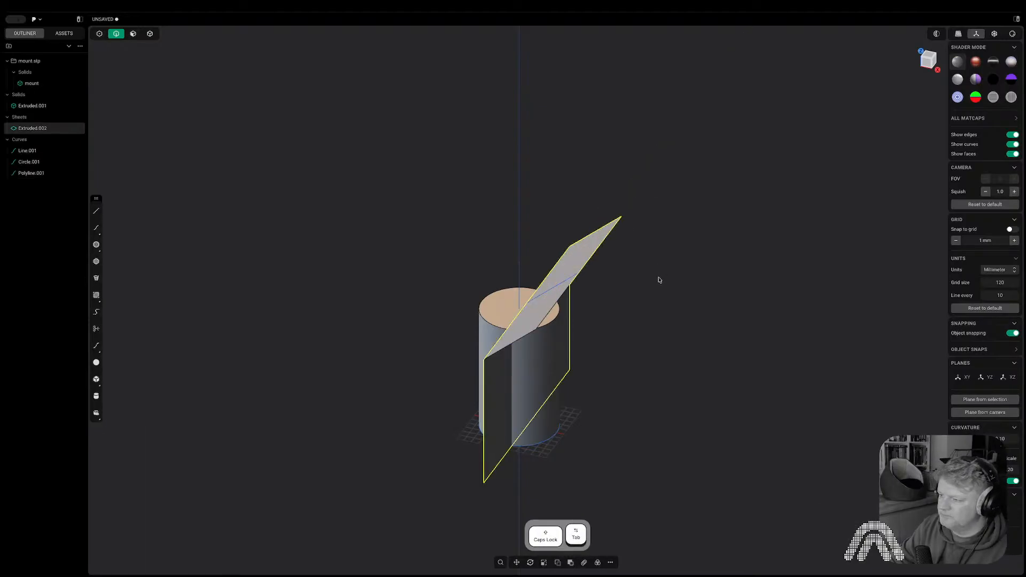
# - Offset the circle at the cylinder's base outward to create a larger concentric circle
pyautogui.moveTo(660, 280); pyautogui.dragTo(467, 257, button='middle')
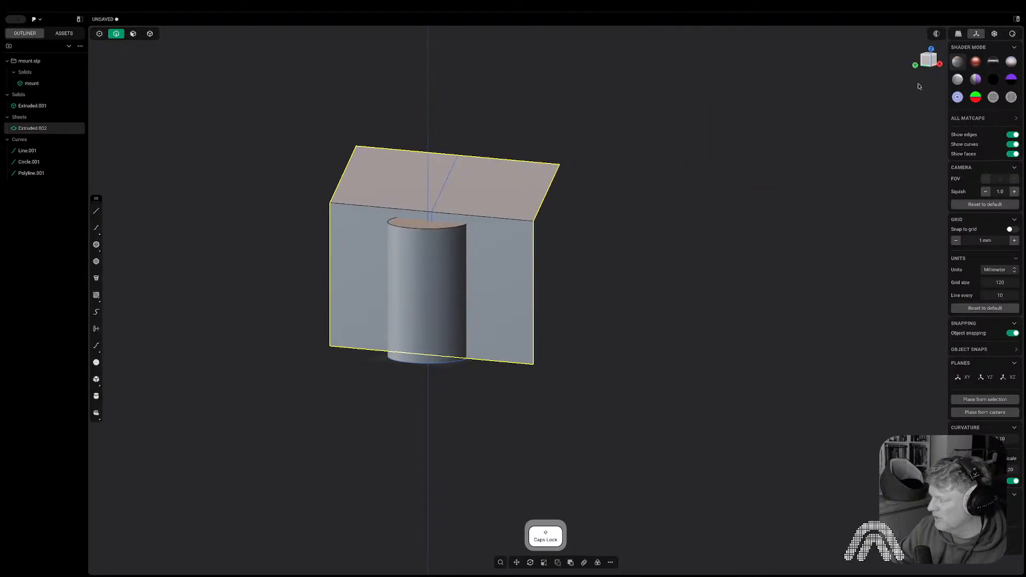
pyautogui.press('2')
pyautogui.click(454, 365)
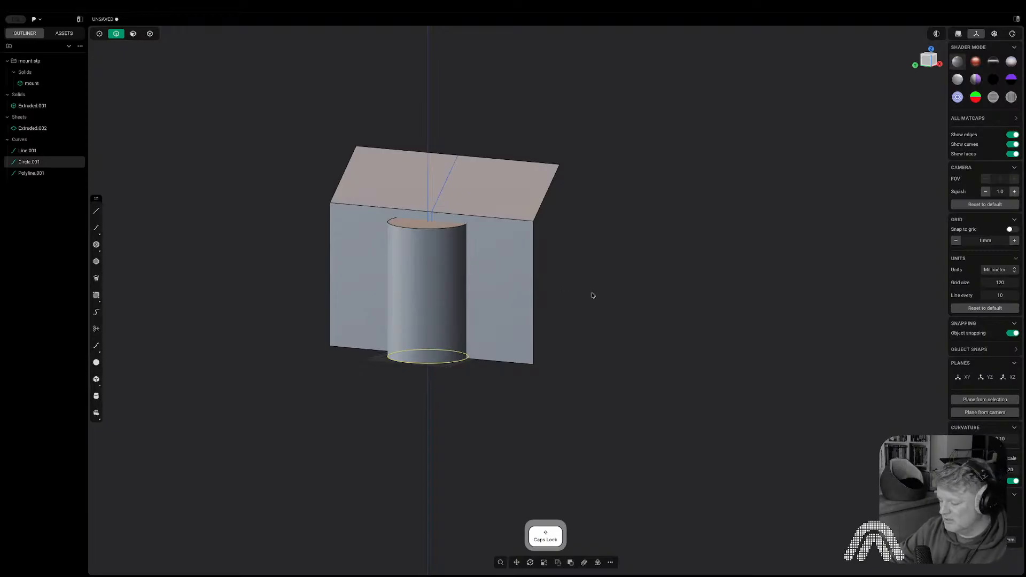
pyautogui.press('o')
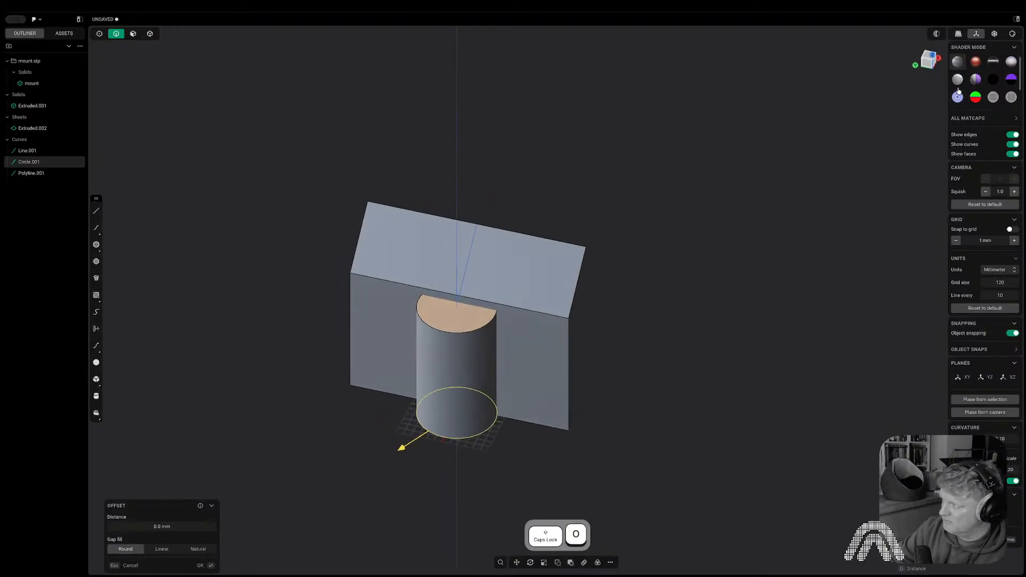
pyautogui.click(930, 55)
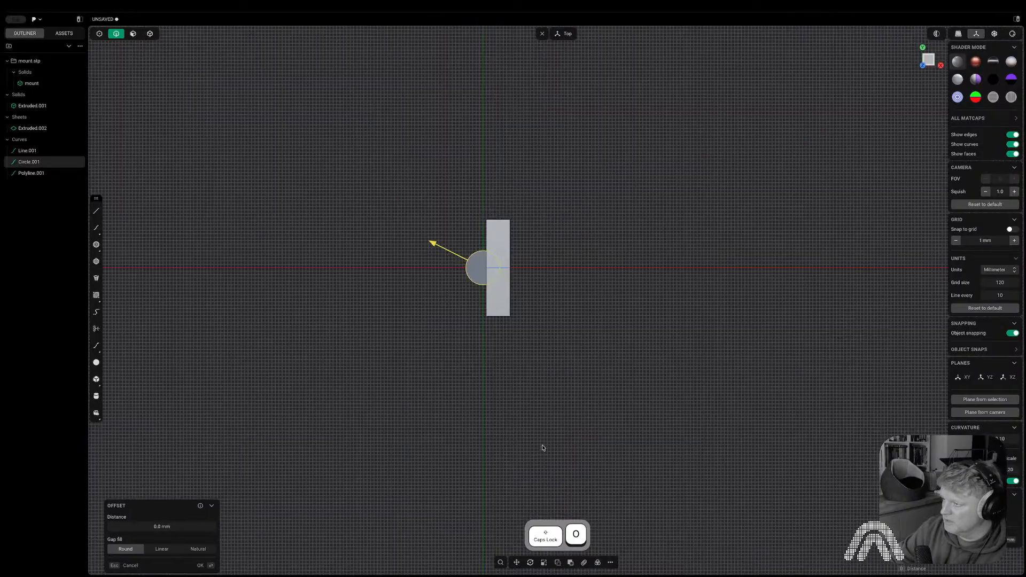
pyautogui.moveTo(452, 231); pyautogui.dragTo(452, 325, button='right')
pyautogui.scroll(3, 449, 335)
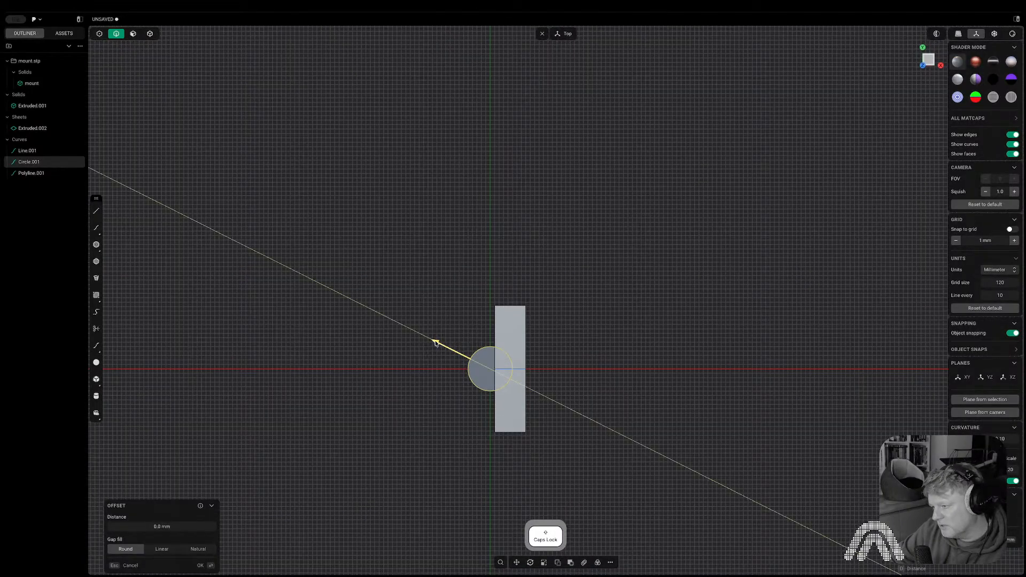
pyautogui.moveTo(435, 342); pyautogui.dragTo(428, 339)
pyautogui.press('Return')
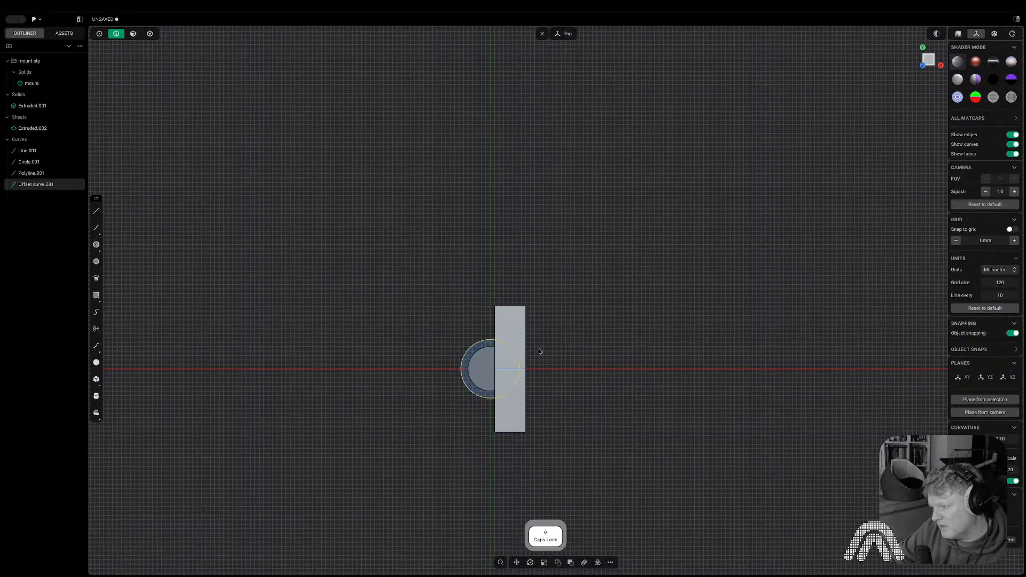
# - Offset the new outer circle slightly further outward and delete the smaller offset circle it came from
pyautogui.scroll(4, 521, 356)
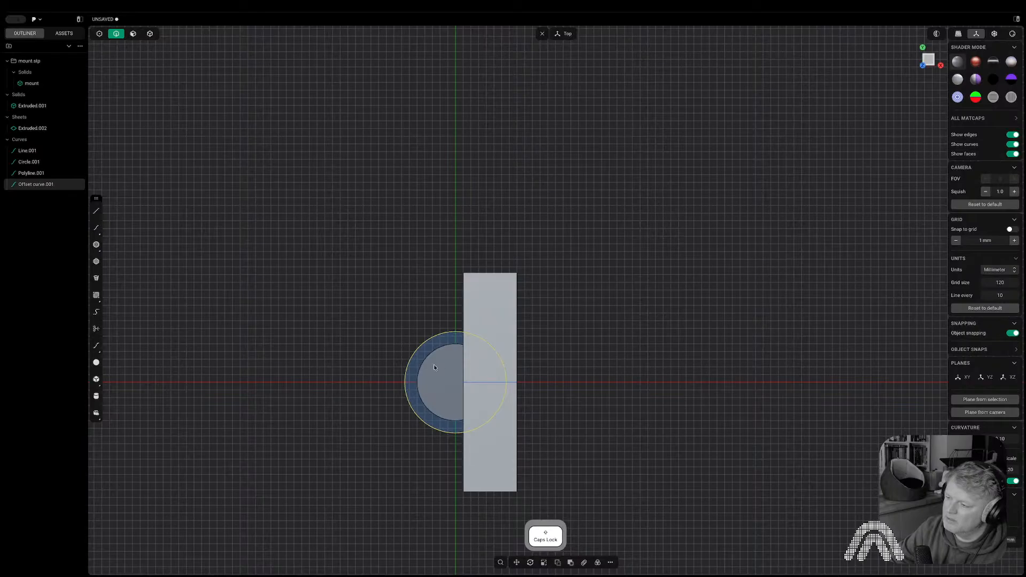
pyautogui.press('o')
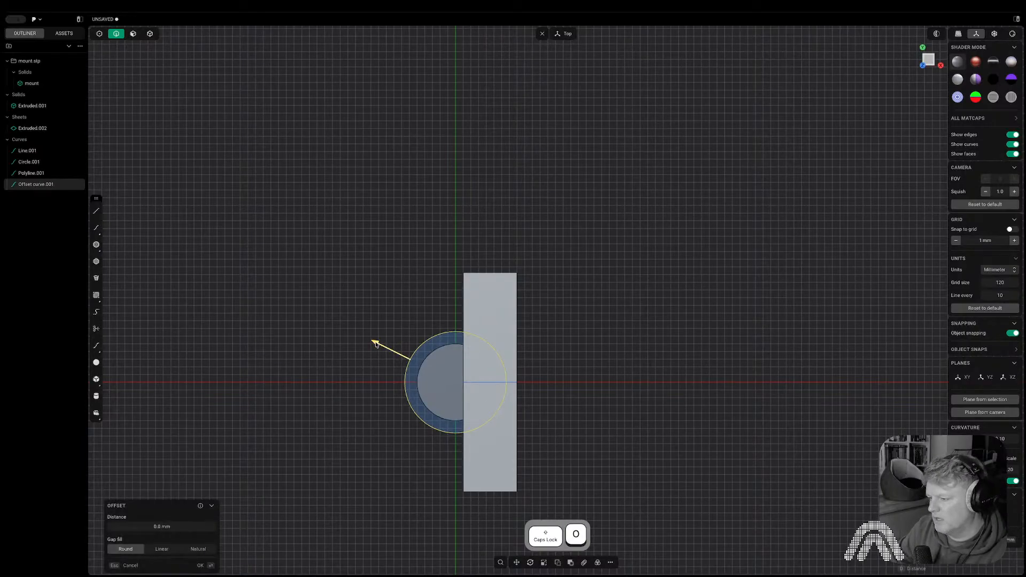
pyautogui.click(371, 342)
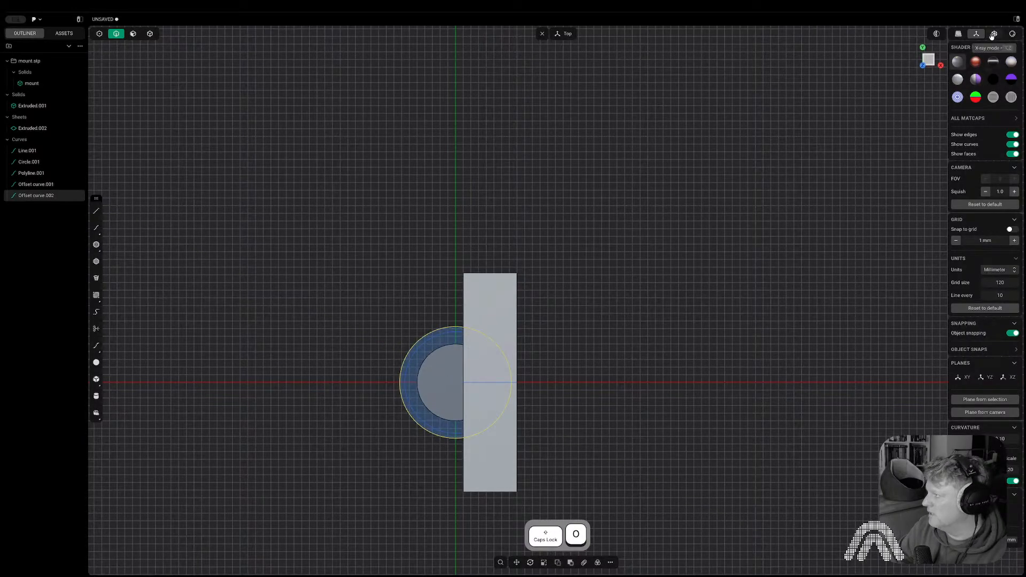
pyautogui.click(404, 351)
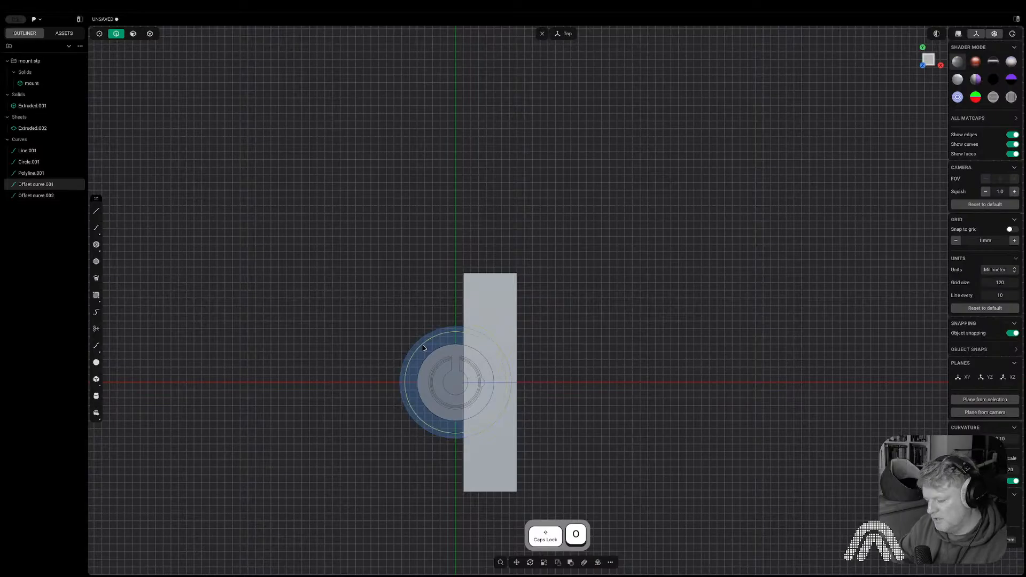
pyautogui.press('x')
# - Offset the outermost circle once more so it nearly reaches the angled sheet's outer end, and delete its source circle
pyautogui.click(422, 342)
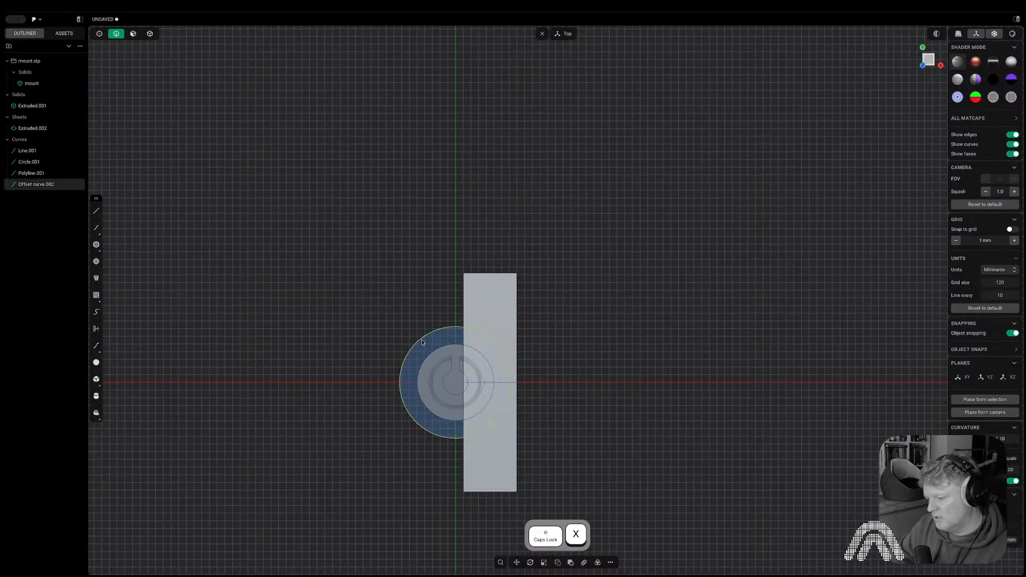
pyautogui.press('o')
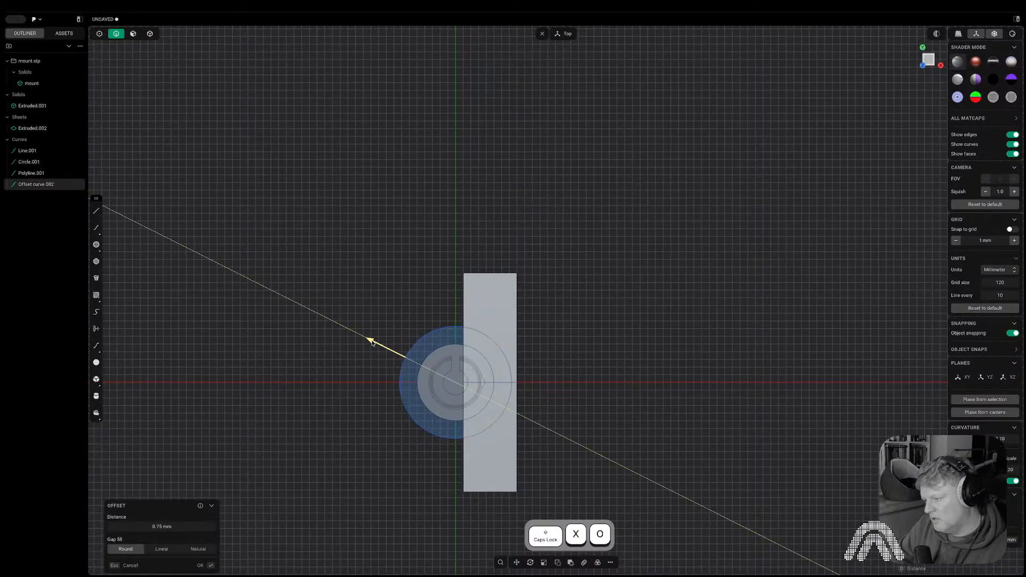
pyautogui.click(370, 343)
pyautogui.press('2')
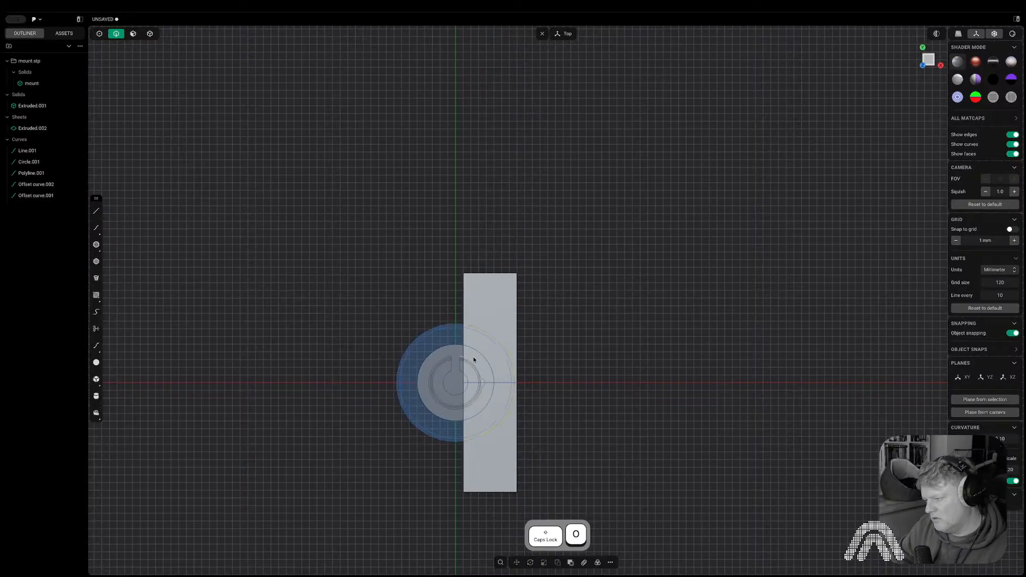
pyautogui.press('x')
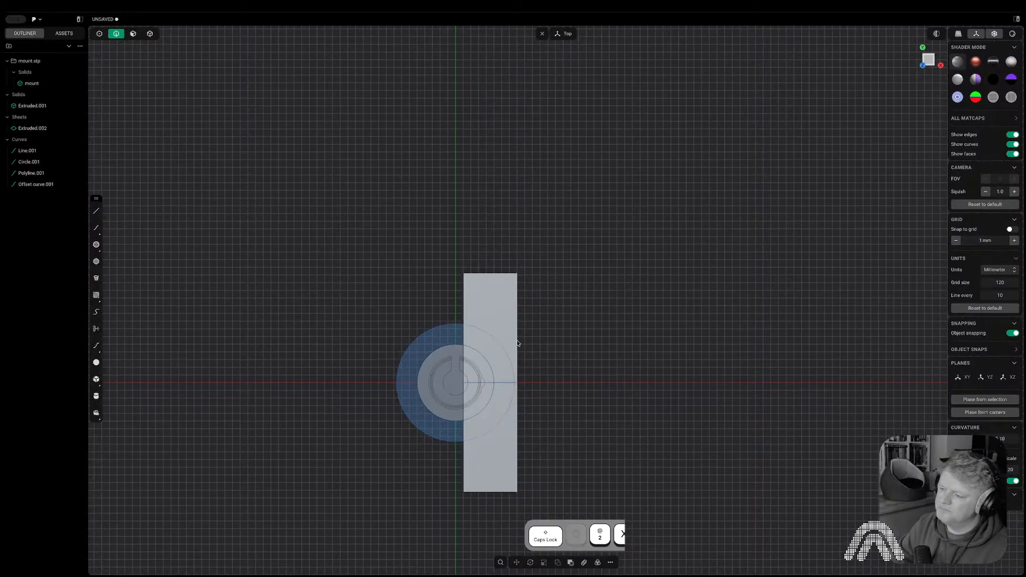
# - Cut the bent sheet with the outer offset circle and delete the leftover sheet piece outside the circle
pyautogui.click(456, 328)
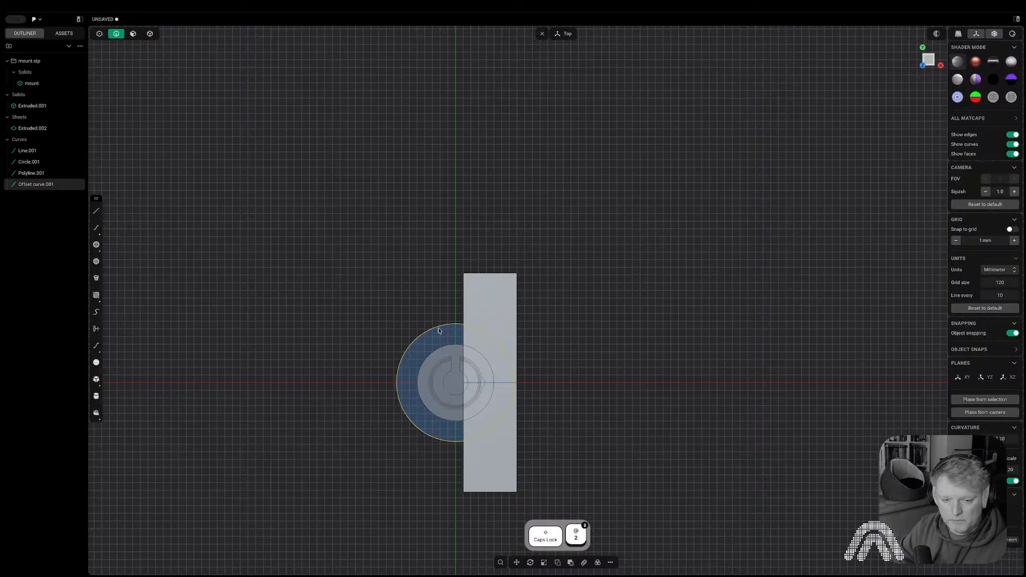
pyautogui.press('c')
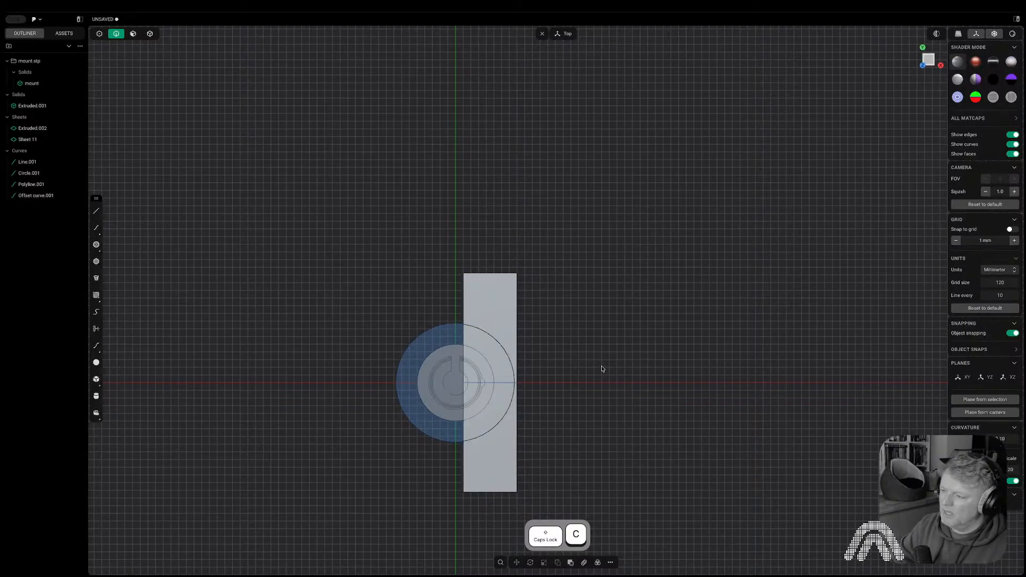
pyautogui.moveTo(602, 368); pyautogui.dragTo(600, 283, button='middle')
pyautogui.press('Tab')
pyautogui.click(501, 367)
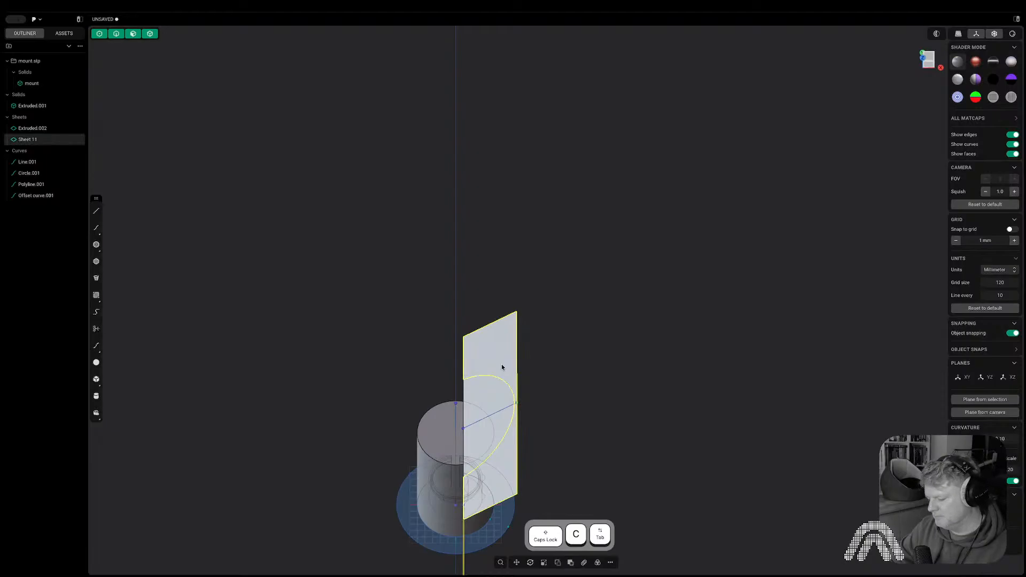
pyautogui.press('x')
# - Fillet the bend edge between the sheet's vertical and angled faces with a distance of about 15.56 mm
pyautogui.moveTo(513, 371); pyautogui.dragTo(432, 301, button='middle')
pyautogui.scroll(5, 474, 291)
pyautogui.press('2')
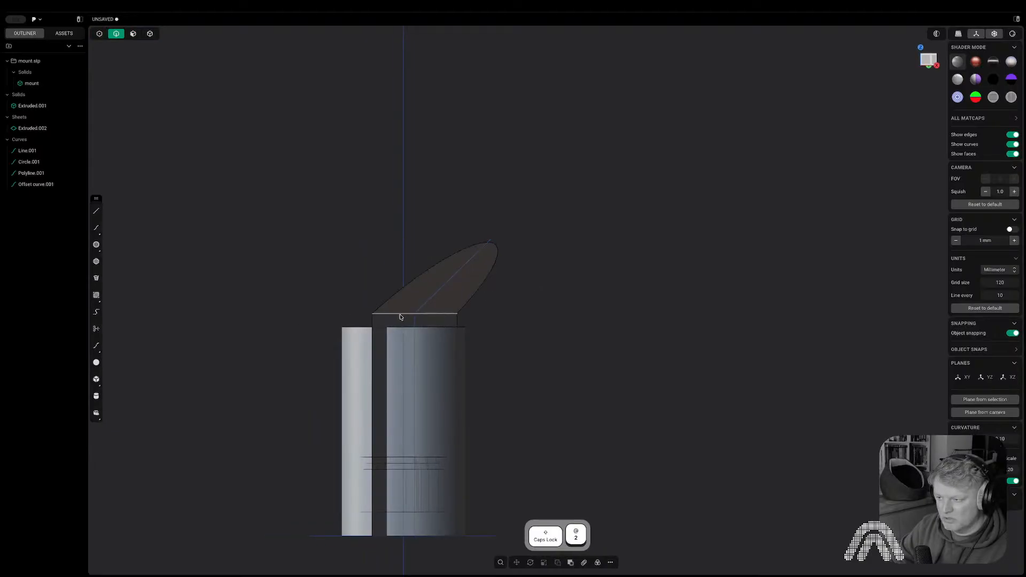
pyautogui.click(396, 315)
pyautogui.moveTo(396, 315); pyautogui.dragTo(385, 302)
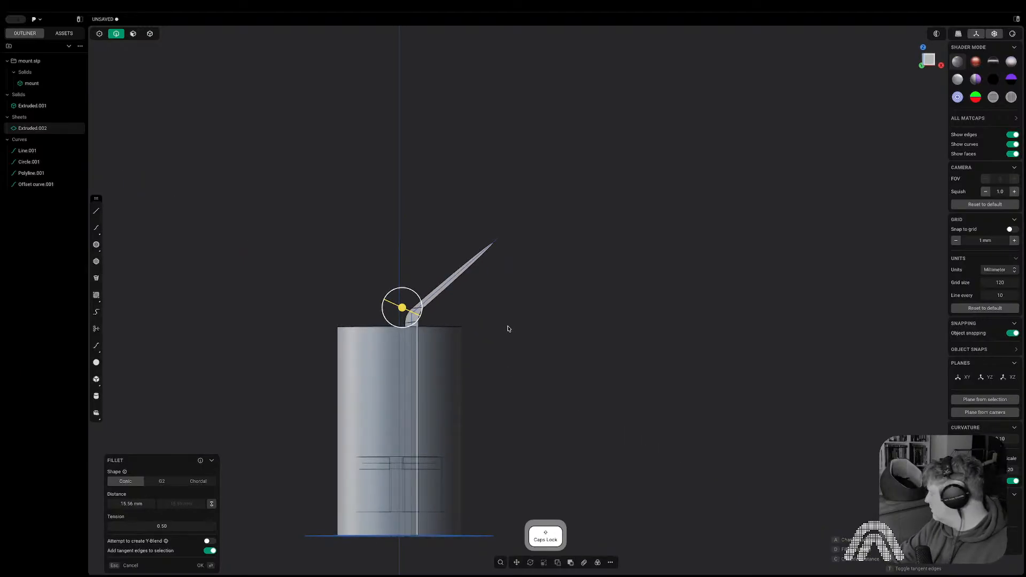
pyautogui.click(929, 60)
pyautogui.scroll(8, 406, 313)
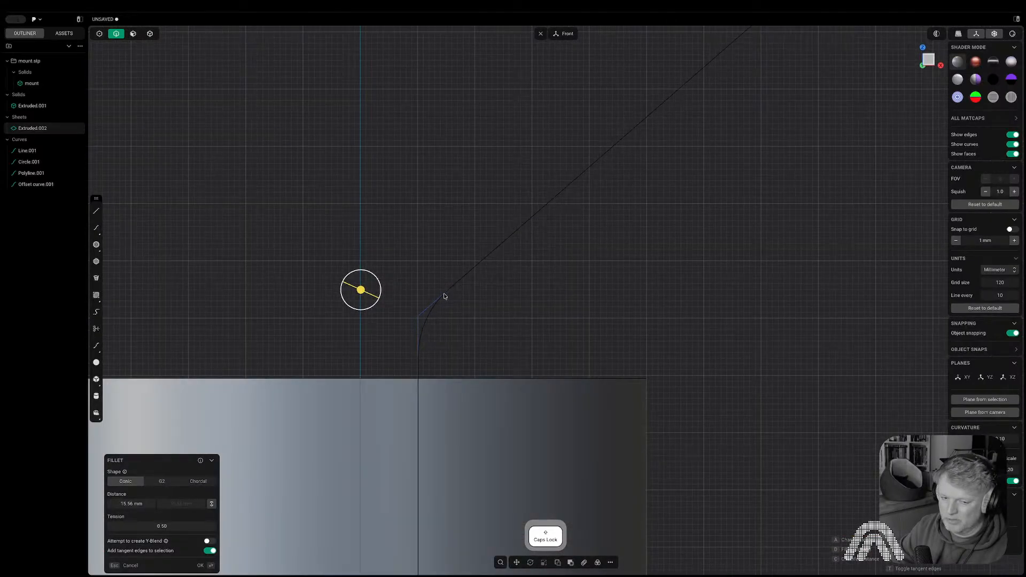
pyautogui.scroll(-5, 462, 282)
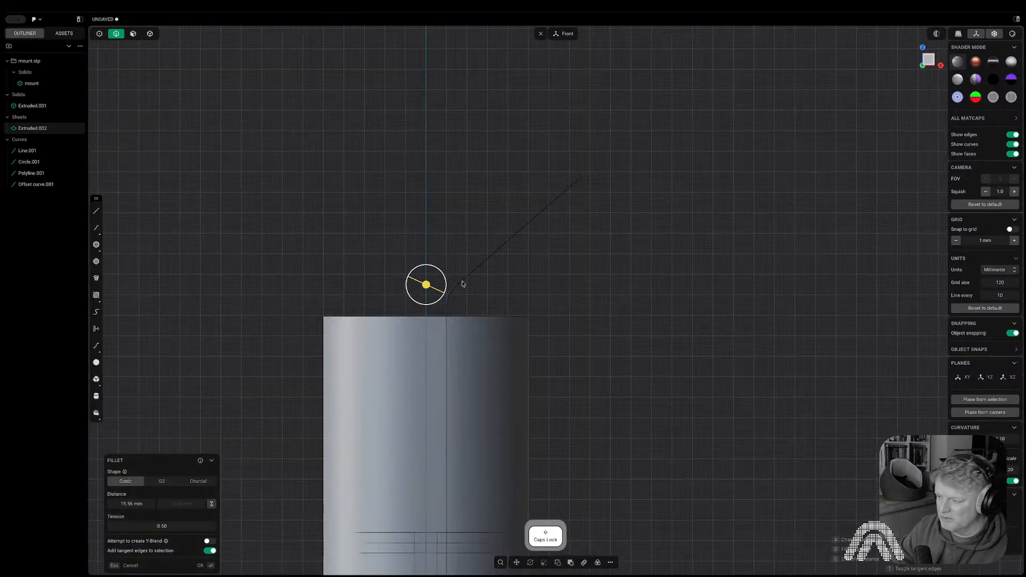
pyautogui.press('Return')
pyautogui.scroll(-2, 533, 291)
pyautogui.press('Tab')
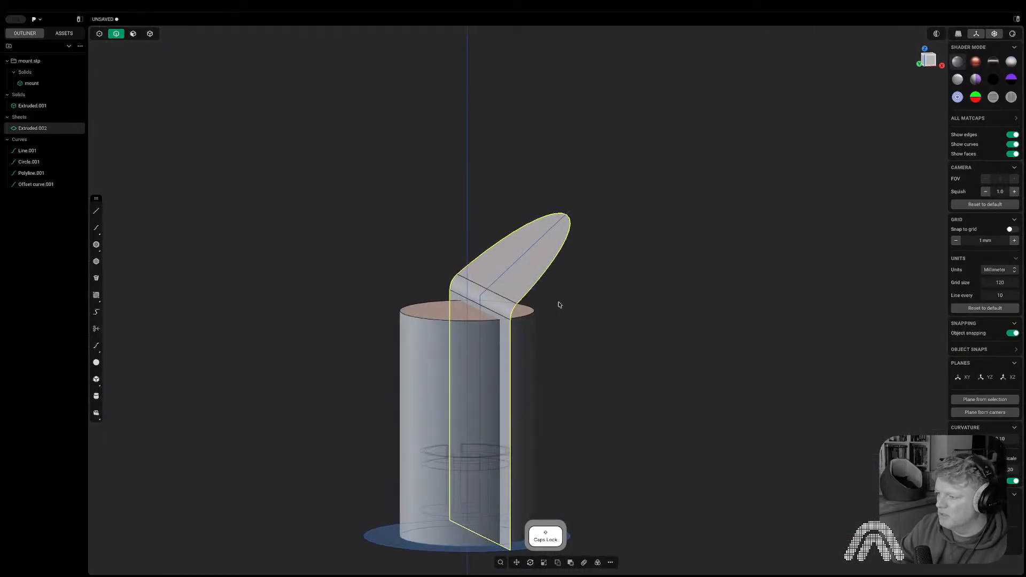
pyautogui.click(534, 258)
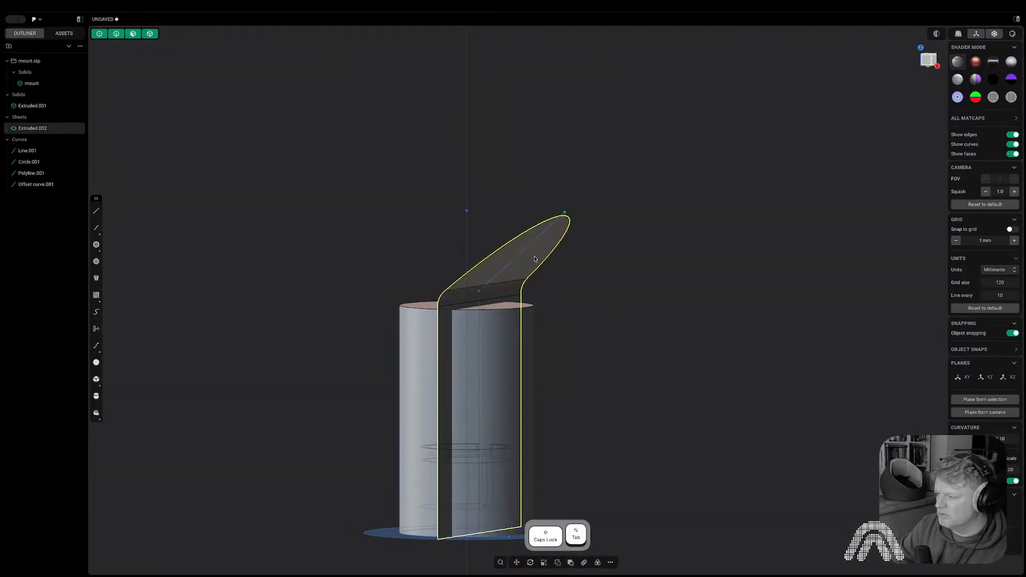
pyautogui.click(617, 264)
pyautogui.press('3')
pyautogui.doubleClick(535, 263)
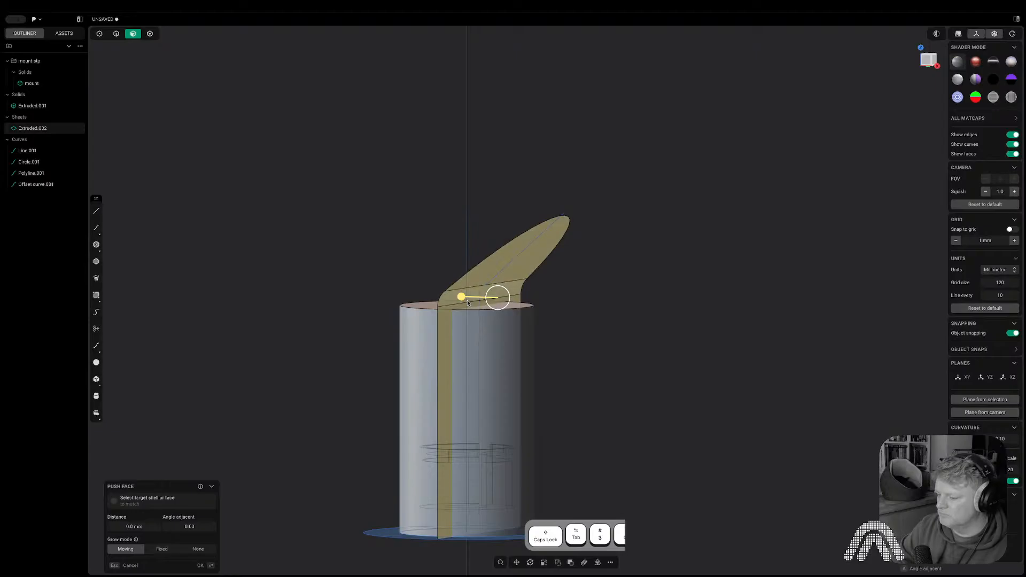
pyautogui.press('e')
pyautogui.moveTo(503, 218); pyautogui.dragTo(507, 230)
pyautogui.press('Escape')
pyautogui.click(715, 295)
pyautogui.press('Tab')
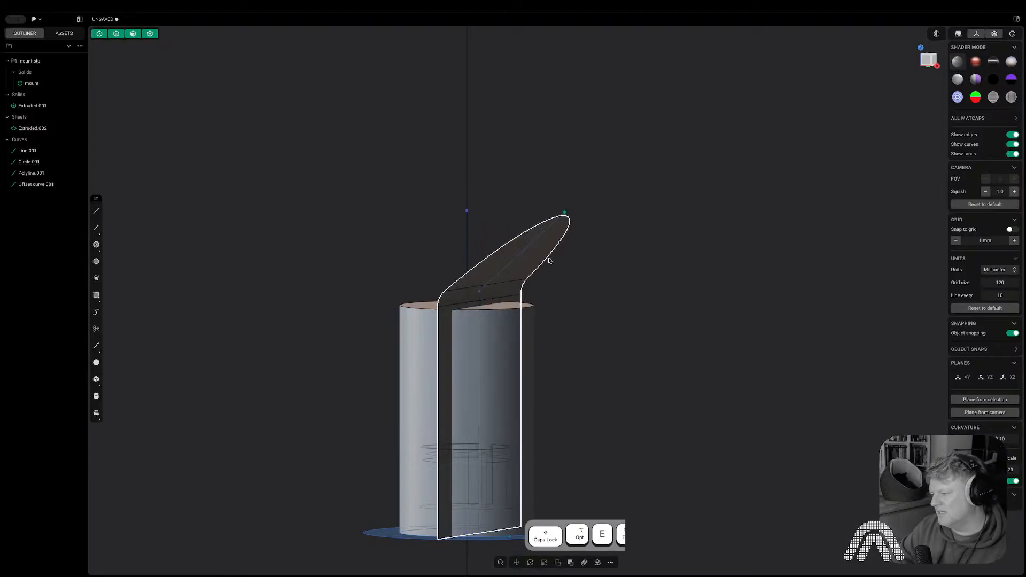
# - Thicken the filleted sheet by 3 mm on one side, toward the cylinder's centre axis
pyautogui.click(536, 255)
pyautogui.write('fTHICK')
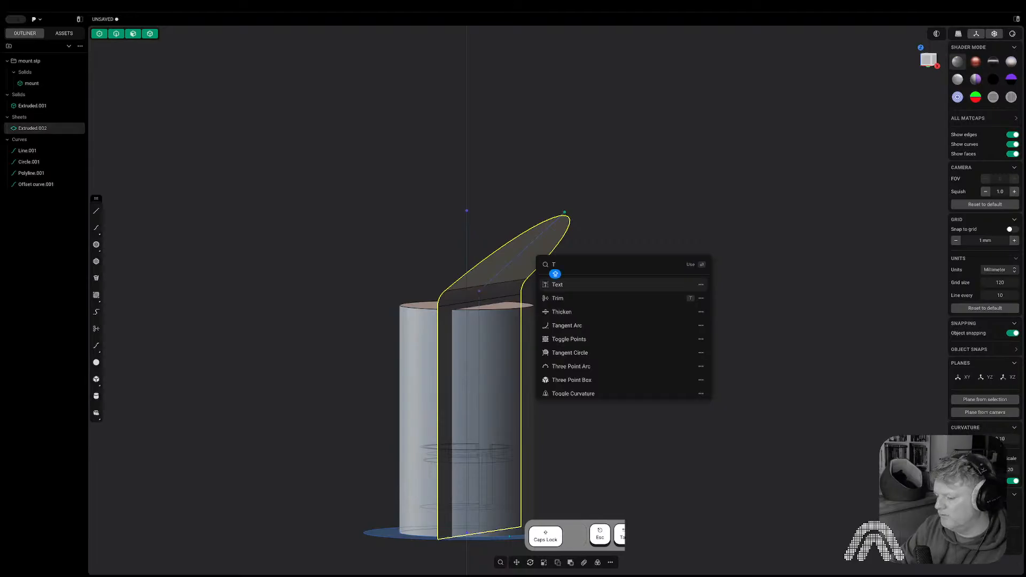
pyautogui.write('EN')
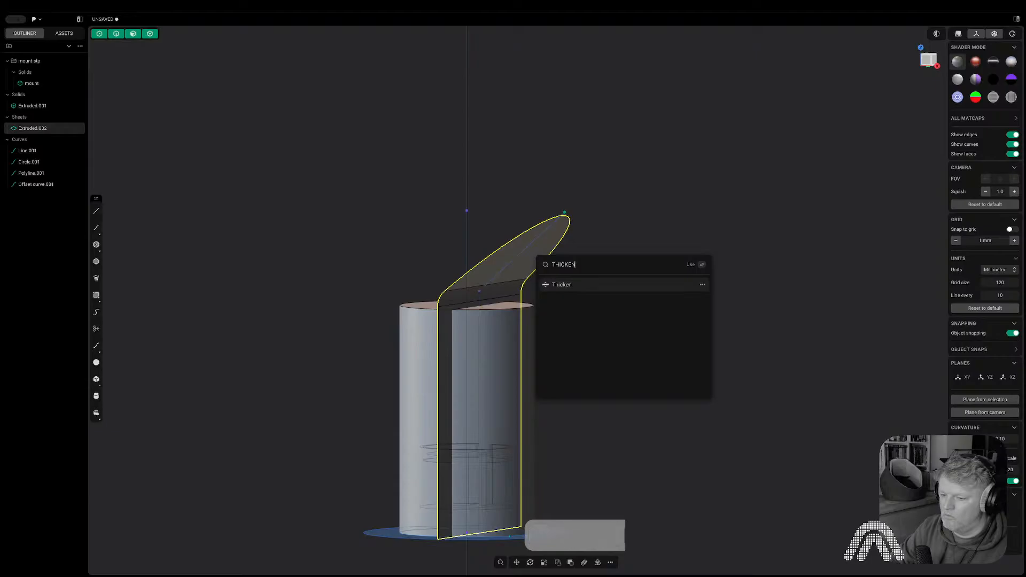
pyautogui.press('Return')
pyautogui.click(144, 548)
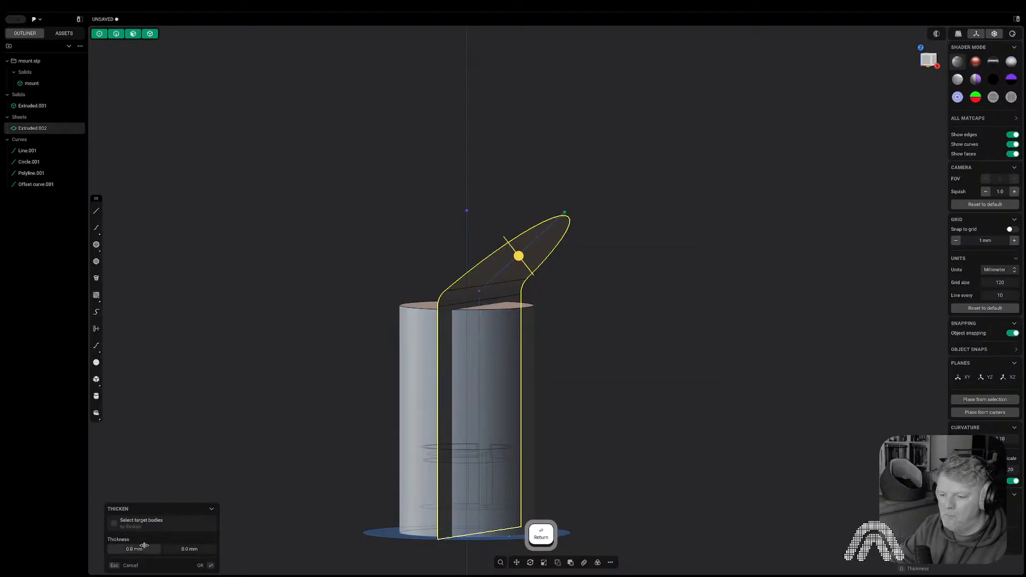
pyautogui.click(917, 60)
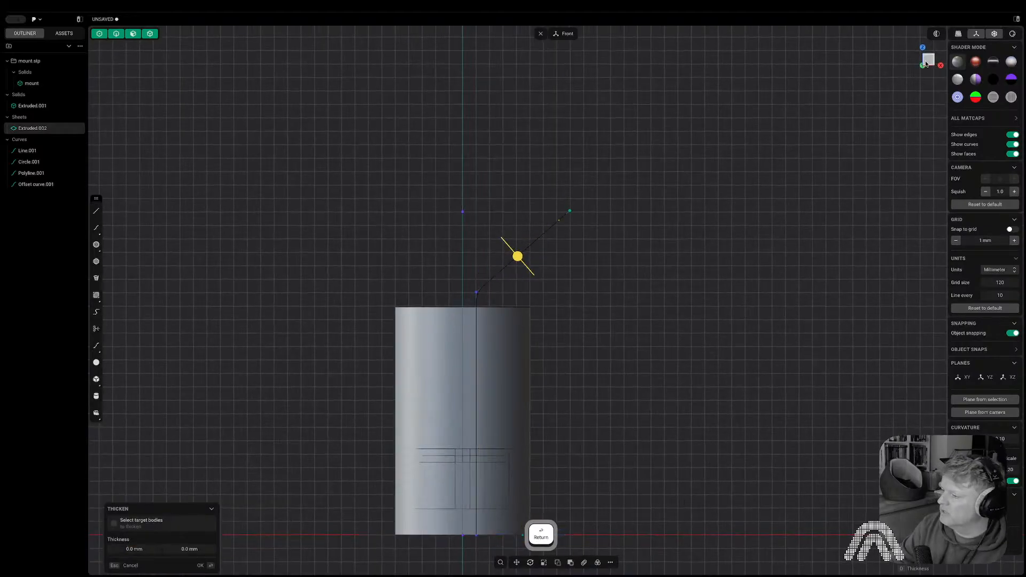
pyautogui.click(138, 549)
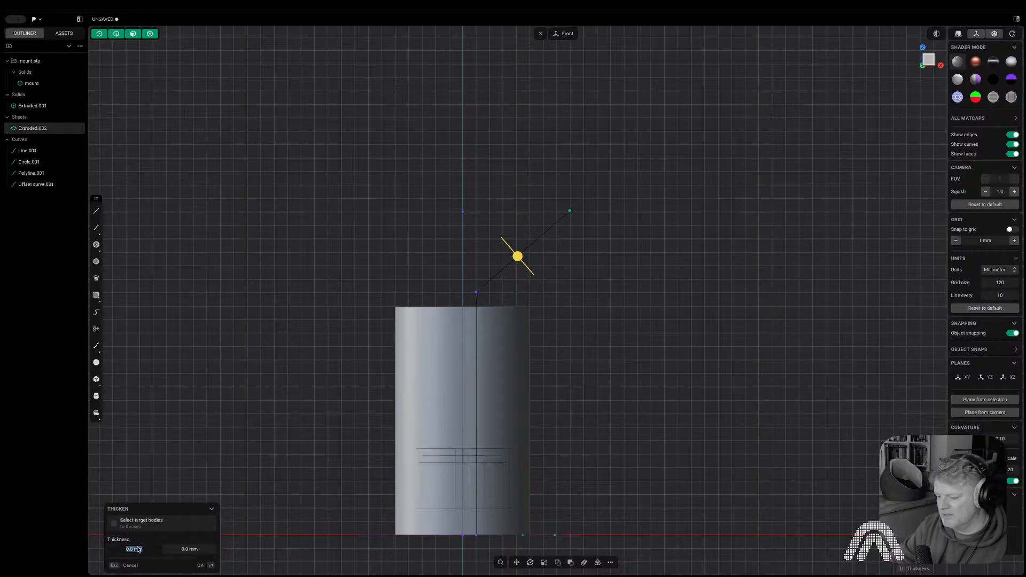
pyautogui.write('3')
pyautogui.press('Tab')
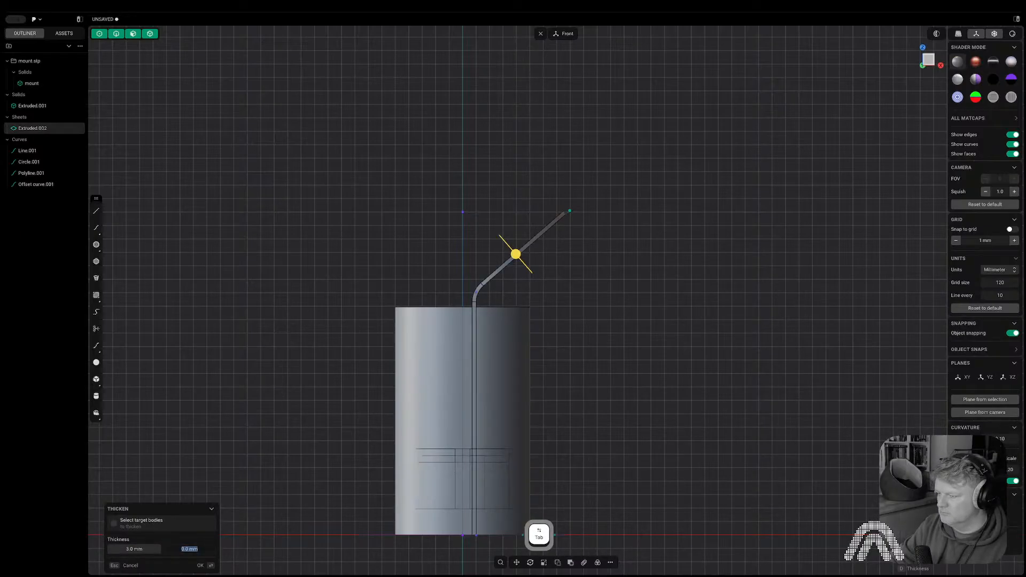
# - Increase the sheet's one-sided thickness, trying 5 mm and settling on 6 mm, and complete the thickening
pyautogui.hotkey('shift', 'Tab')
pyautogui.write('5')
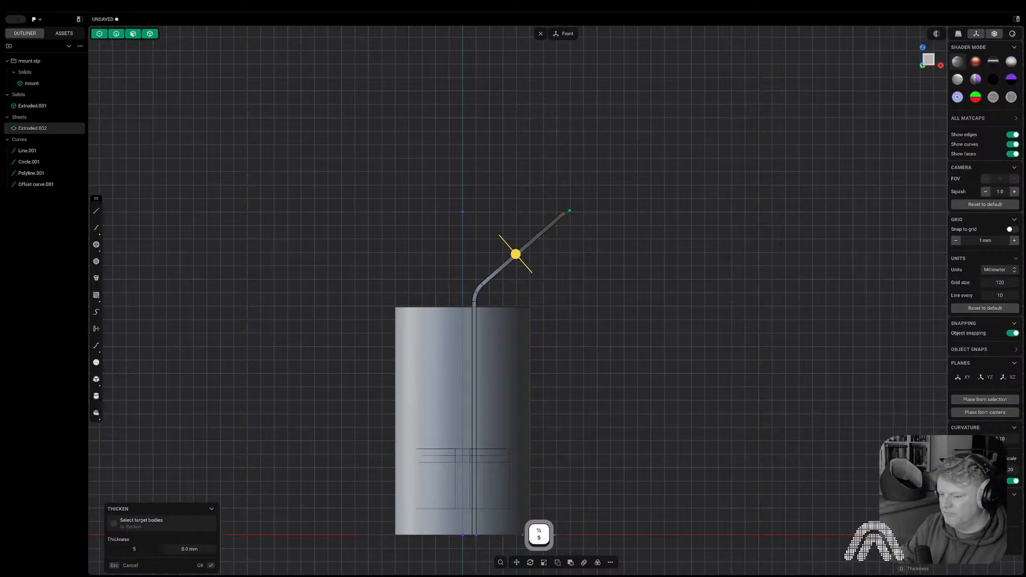
pyautogui.press('Tab')
pyautogui.click(138, 549)
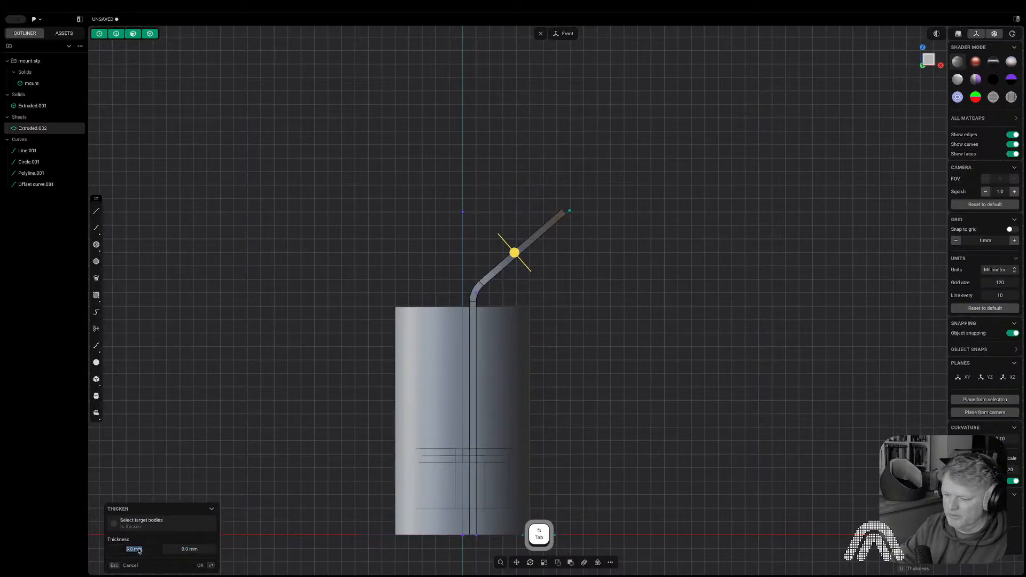
pyautogui.write('6')
pyautogui.press('Tab')
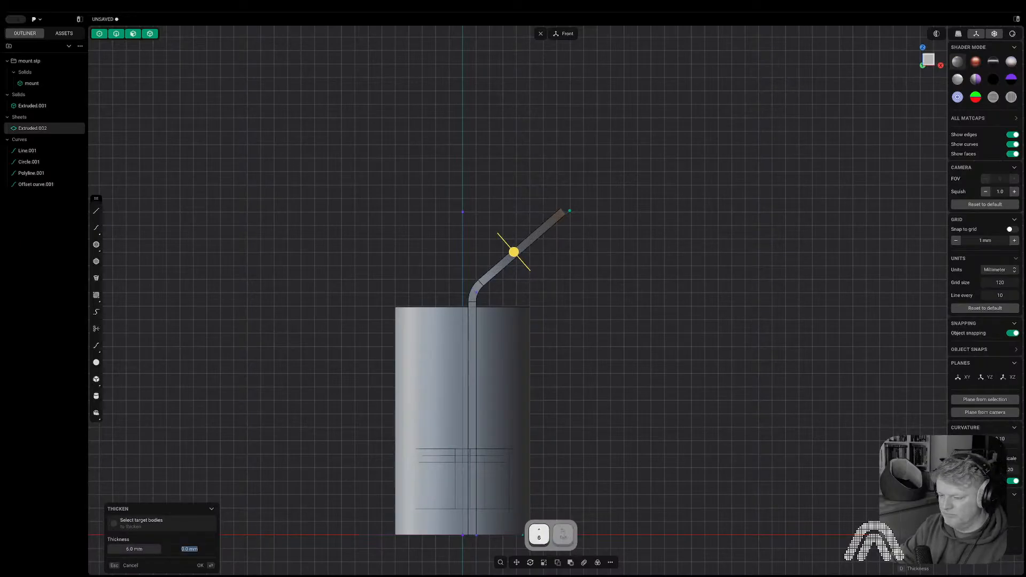
pyautogui.rightClick(684, 318)
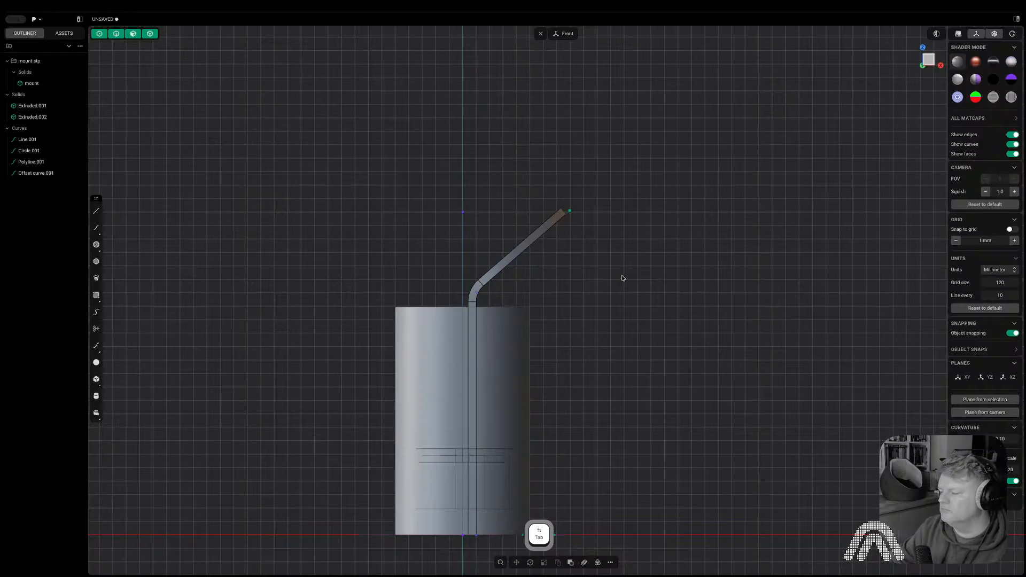
# - Mirror the thickened bent plate across the cylinder's vertical centre plane to form a V-shaped pair
pyautogui.press('Tab')
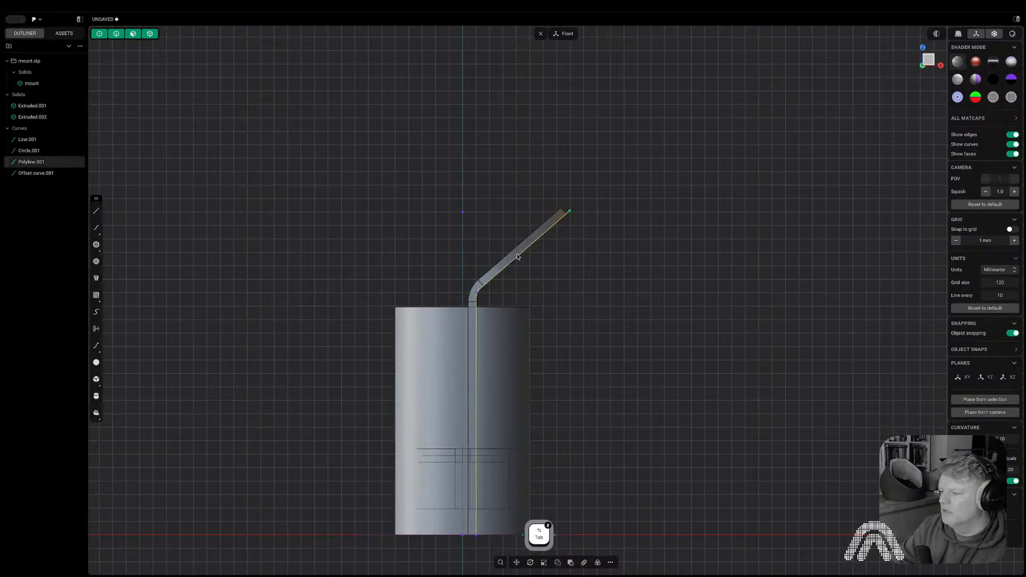
pyautogui.click(508, 258)
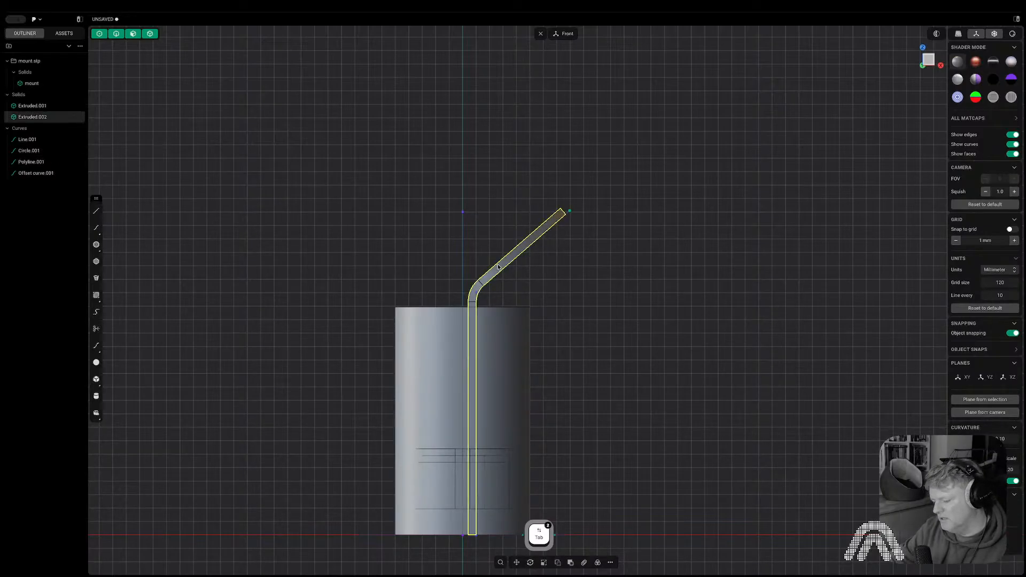
pyautogui.hotkey('alt', 'x')
pyautogui.click(483, 535)
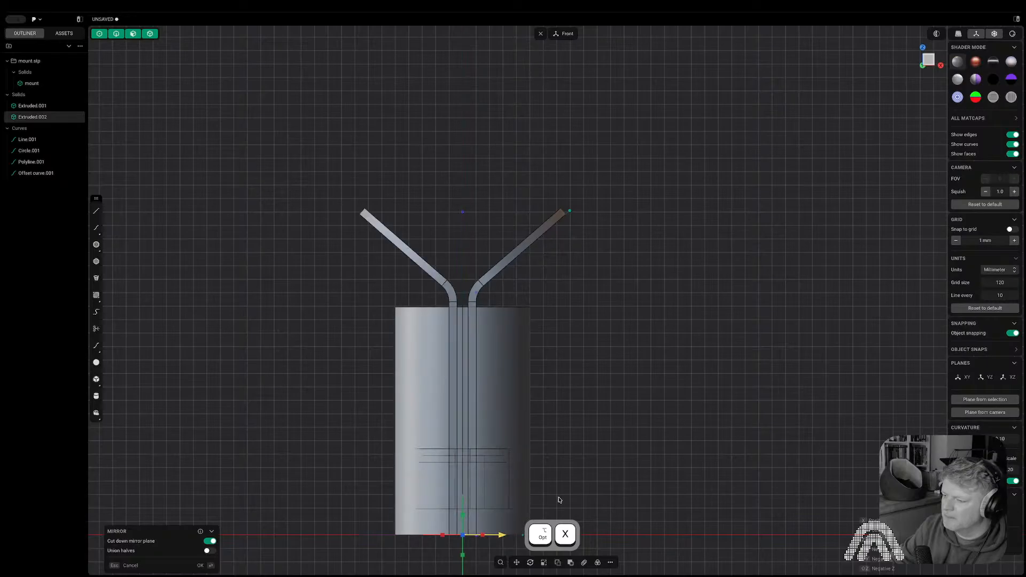
pyautogui.moveTo(624, 385); pyautogui.dragTo(735, 380, button='right')
pyautogui.moveTo(705, 384); pyautogui.dragTo(647, 407, button='middle')
pyautogui.press('Return')
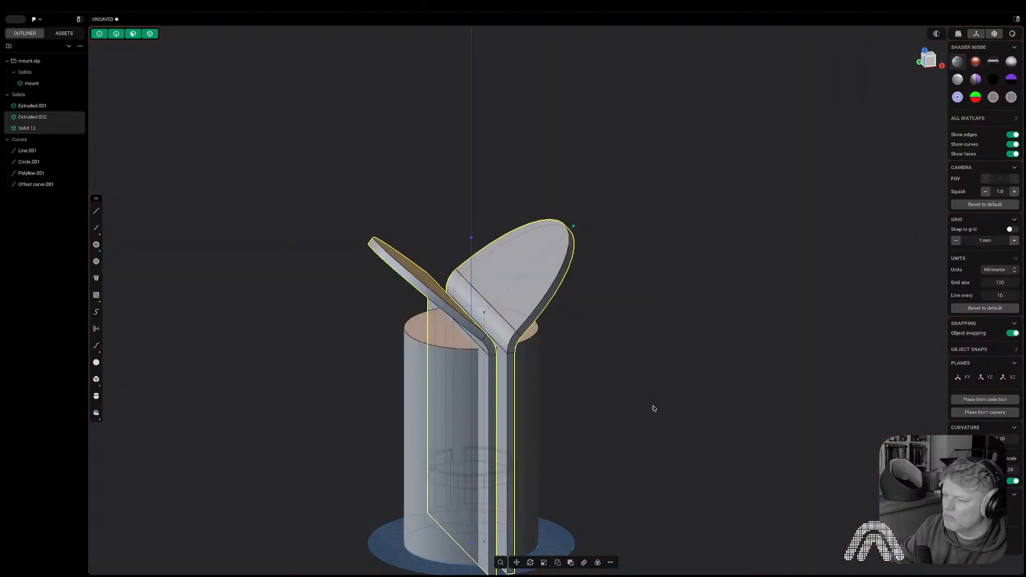
pyautogui.click(995, 34)
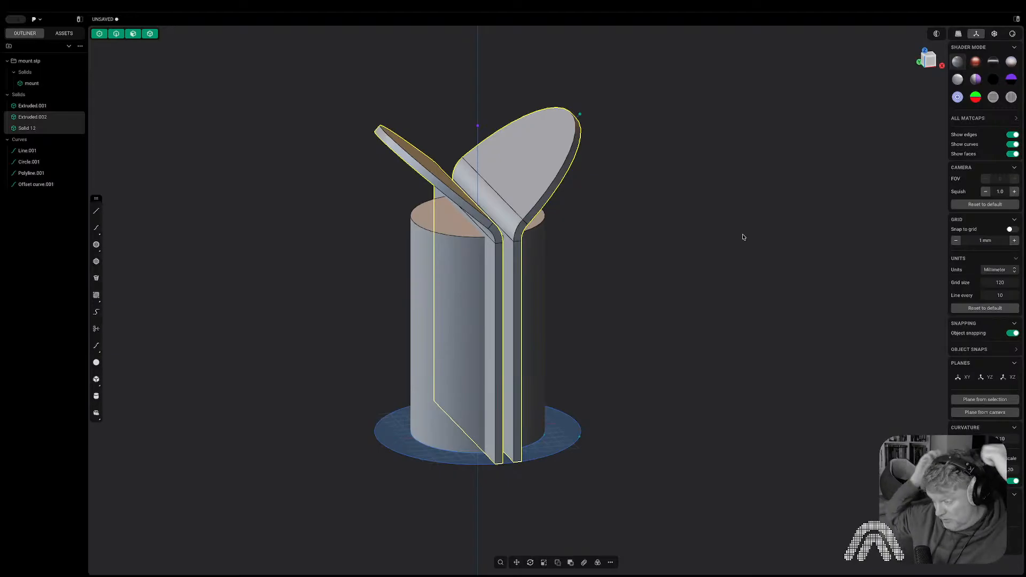
pyautogui.moveTo(762, 212); pyautogui.dragTo(736, 261, button='middle')
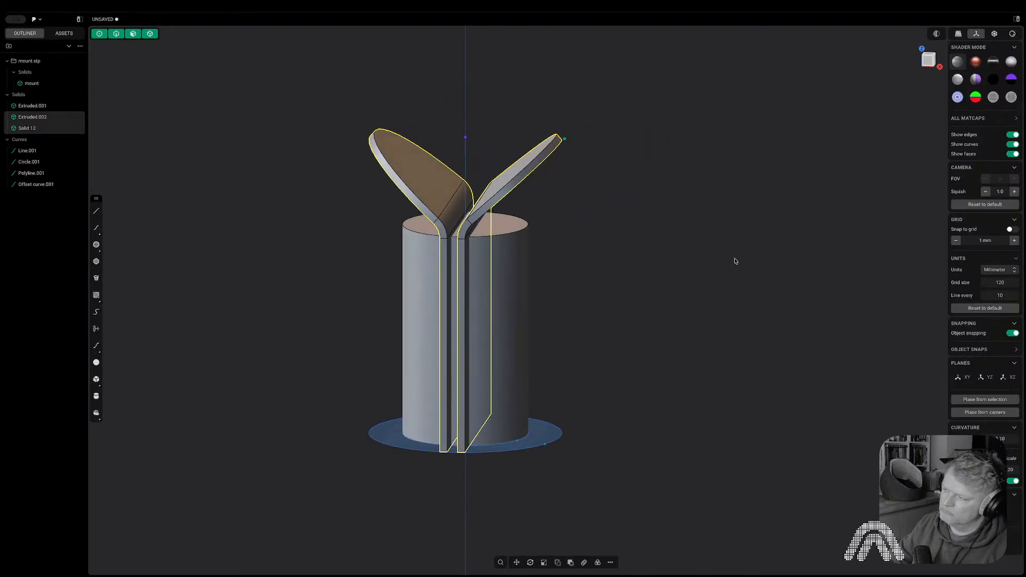
# - Move the original bent plate about 2.41 mm along the X axis toward the cylinder's centre in the front view
pyautogui.click(930, 60)
pyautogui.press('Tab')
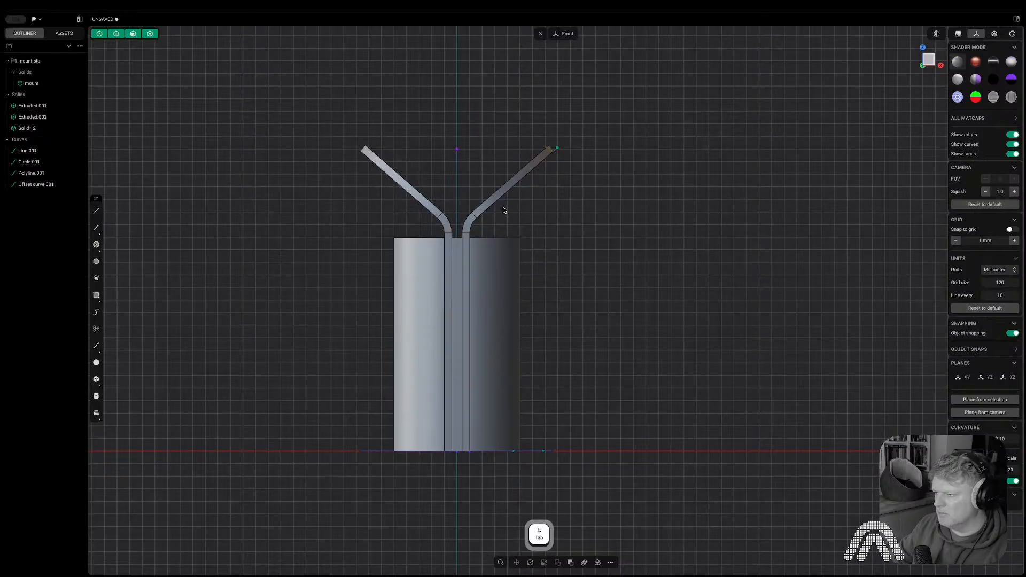
pyautogui.click(495, 200)
pyautogui.press('g')
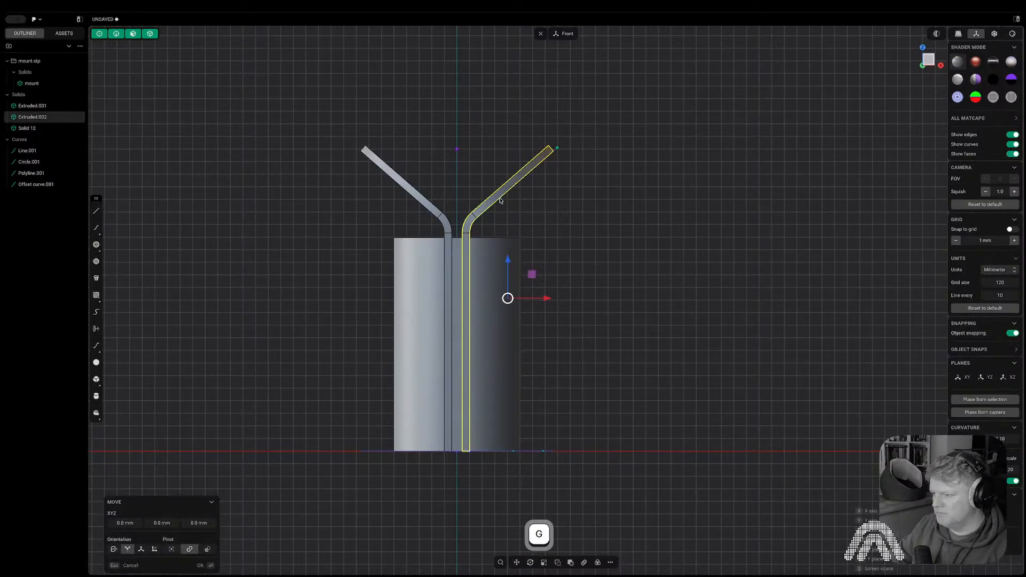
pyautogui.press('x')
pyautogui.click(497, 202)
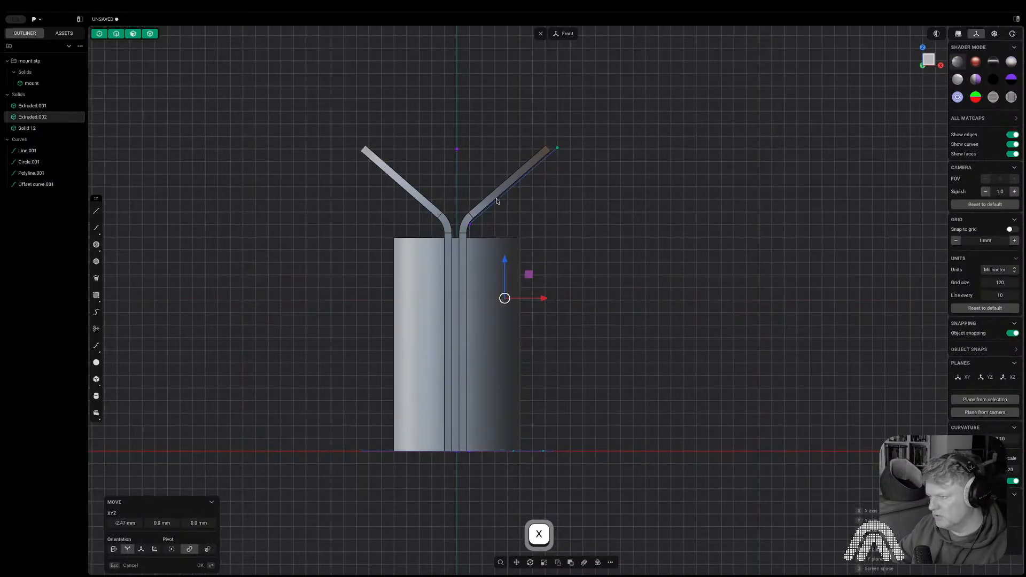
pyautogui.rightClick(498, 201)
pyautogui.click(581, 230)
pyautogui.press('Tab')
# - Delete the old mirrored plate and mirror the moved bent plate across the cylinder's centre plane again
pyautogui.click(422, 199)
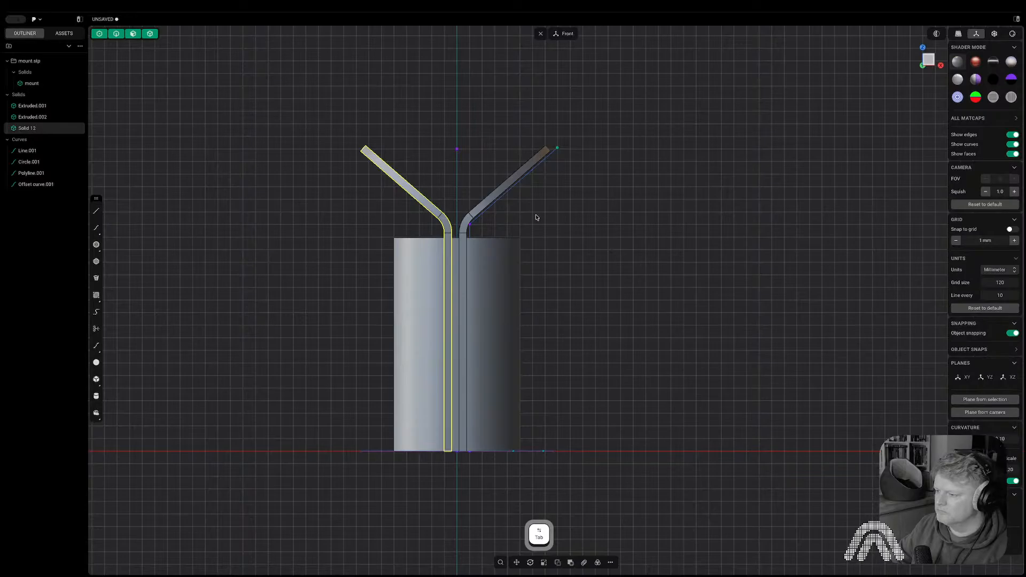
pyautogui.press('x')
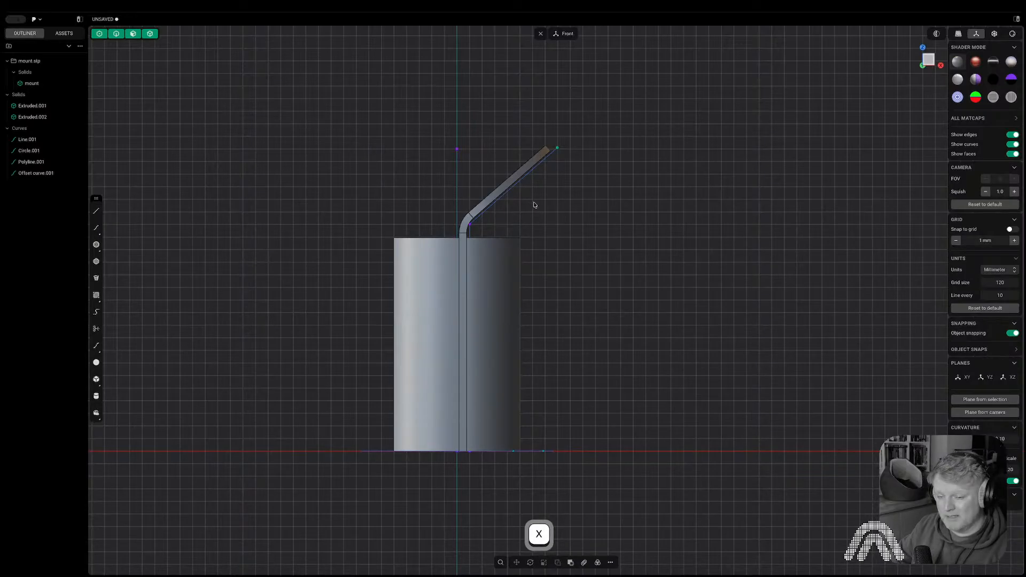
pyautogui.press('Tab')
pyautogui.click(510, 187)
pyautogui.click(511, 187)
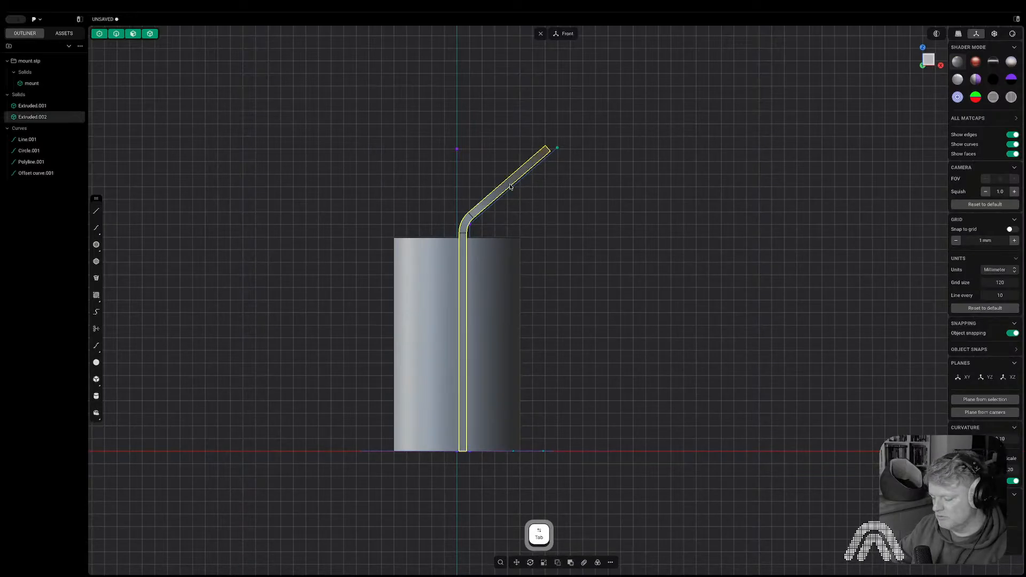
pyautogui.press('super+x')
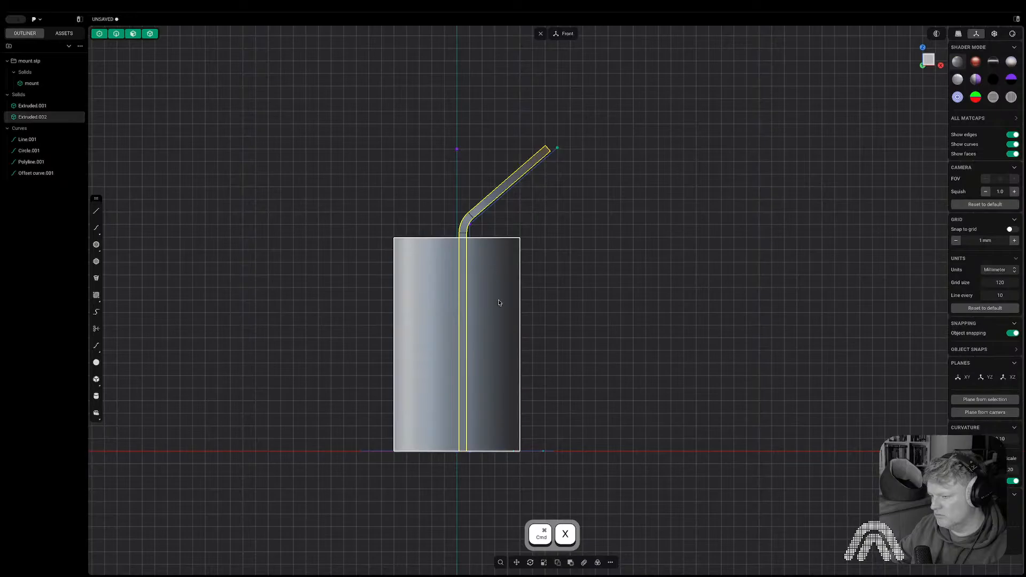
pyautogui.hotkey('alt', 'x')
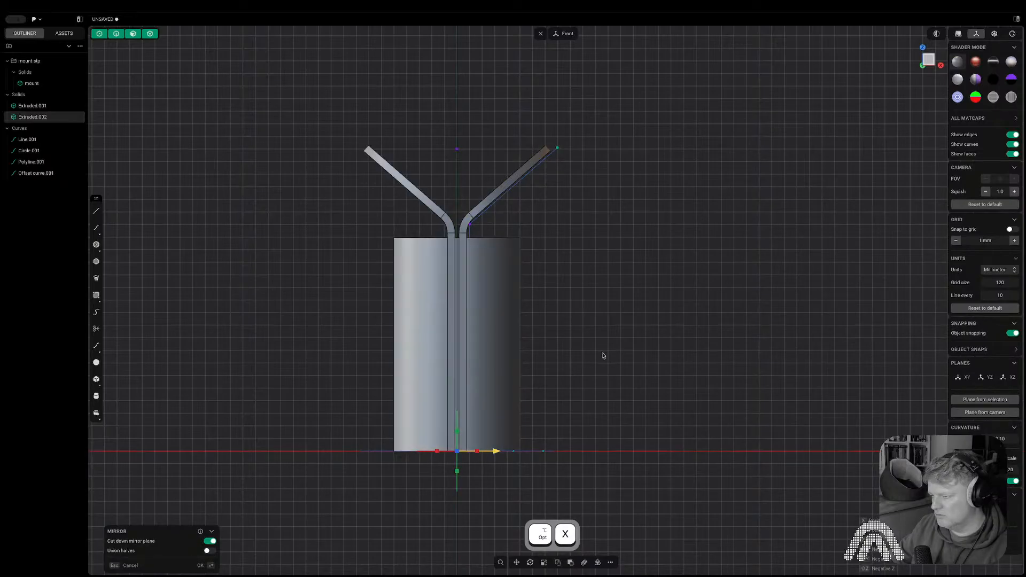
pyautogui.press('Return')
pyautogui.moveTo(599, 345); pyautogui.dragTo(644, 355, button='middle')
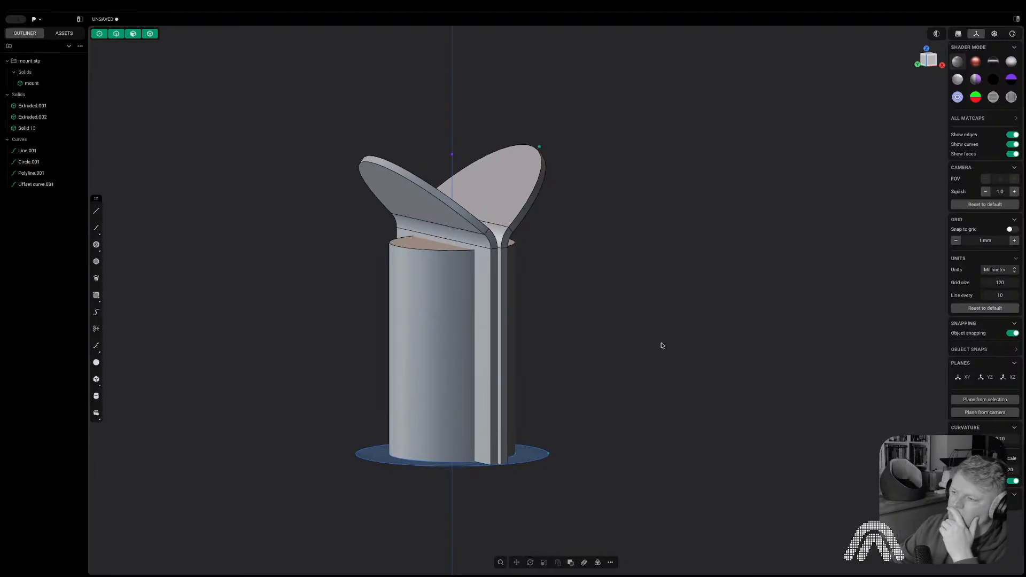
# - Try duplicating the cylinder's circular top edge as a separate curve, and delete that copy
pyautogui.moveTo(662, 346); pyautogui.dragTo(607, 377, button='middle')
pyautogui.press('2')
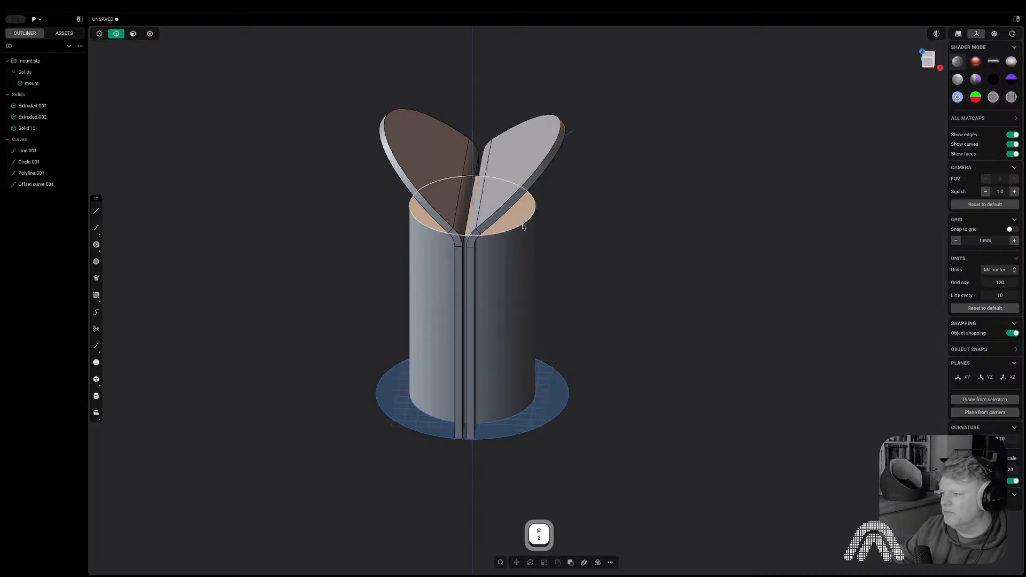
pyautogui.click(523, 227)
pyautogui.press('f')
pyautogui.hotkey('shift', 'd')
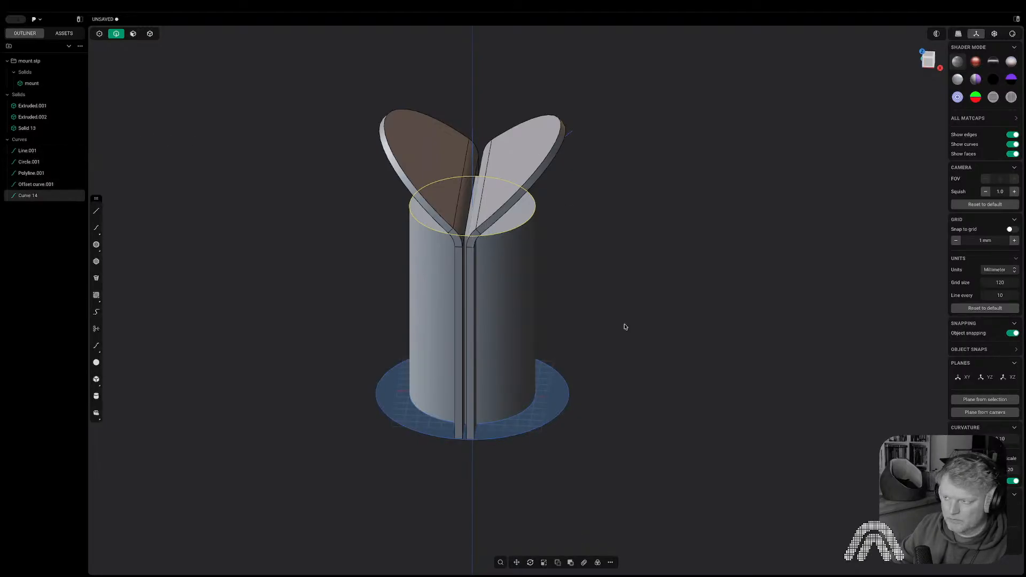
pyautogui.press('2')
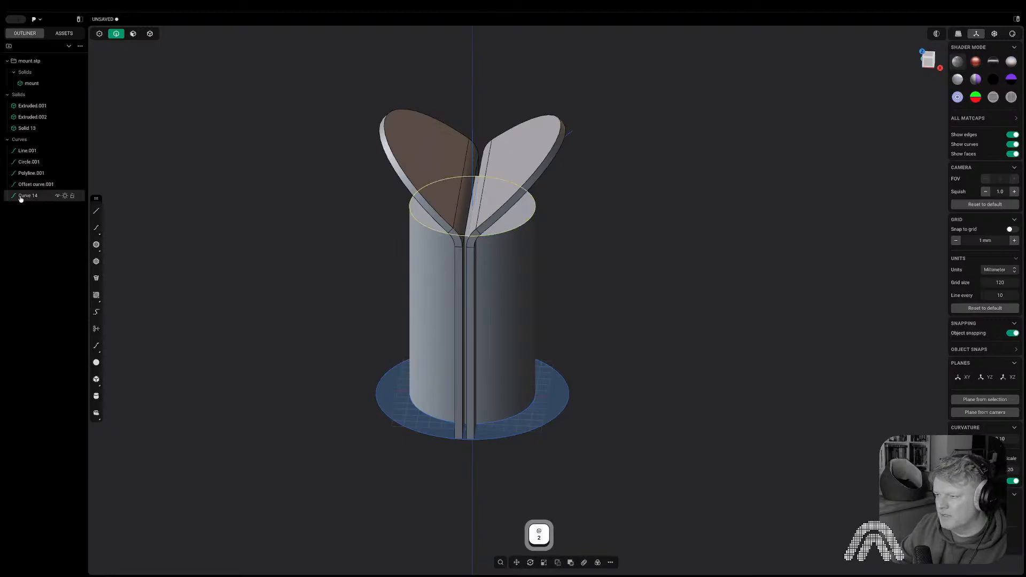
pyautogui.press('x')
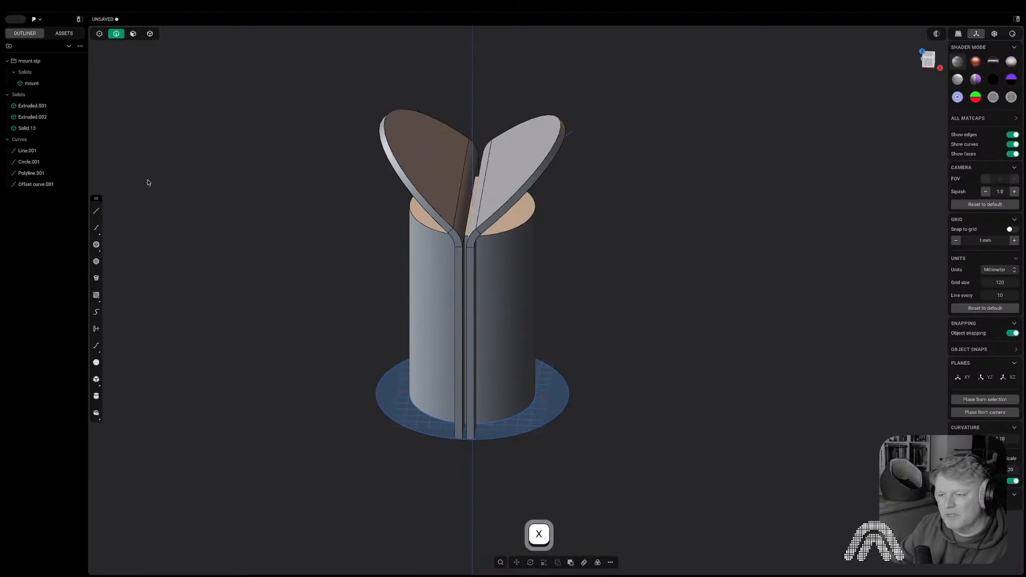
pyautogui.click(34, 152)
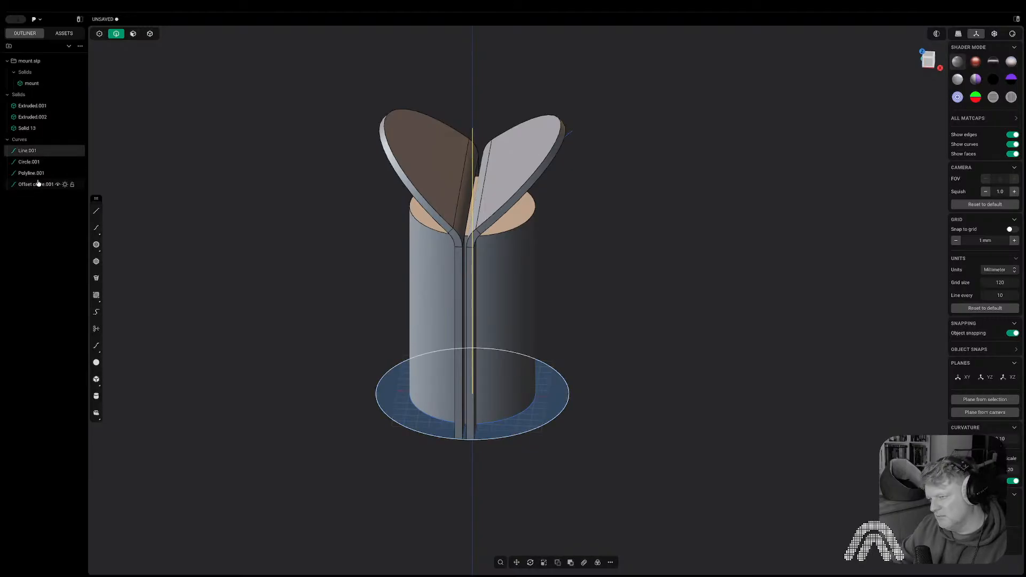
pyautogui.click(244, 228)
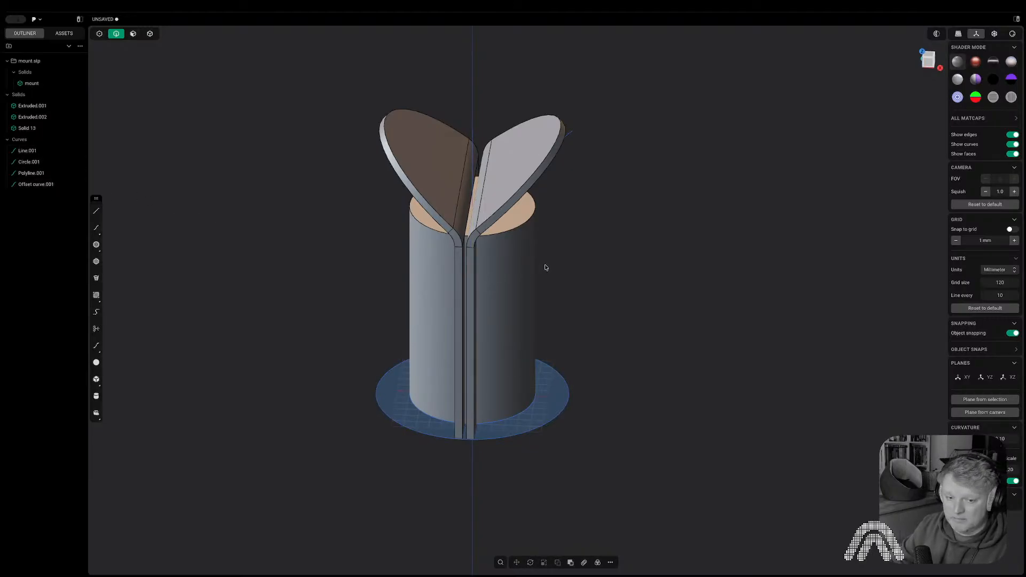
# - Duplicate the cylinder's circular top edge in place as a separate curve
pyautogui.moveTo(545, 267); pyautogui.dragTo(563, 320, button='right')
pyautogui.press('2')
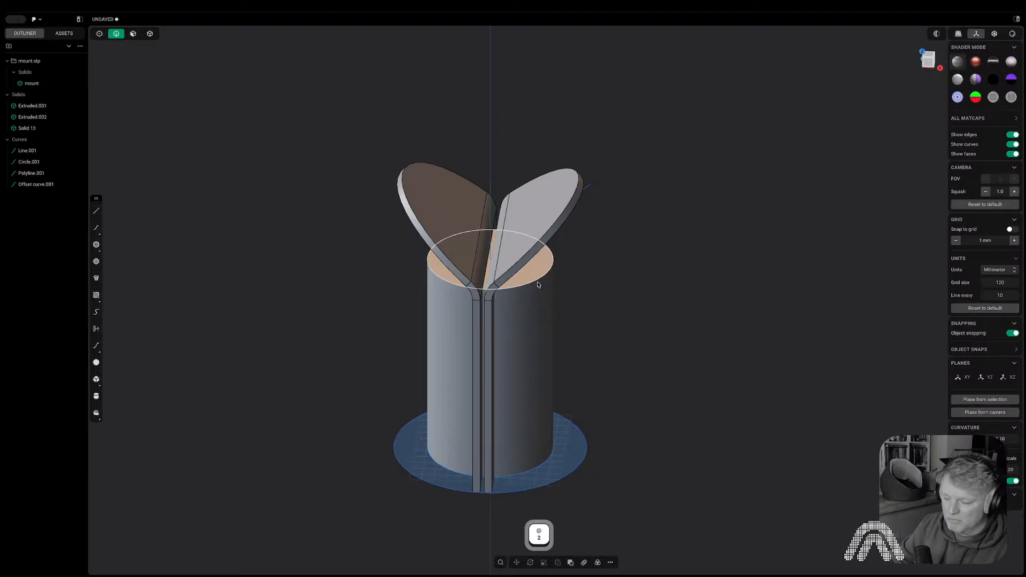
pyautogui.click(537, 284)
pyautogui.moveTo(537, 285); pyautogui.dragTo(583, 312, button='right')
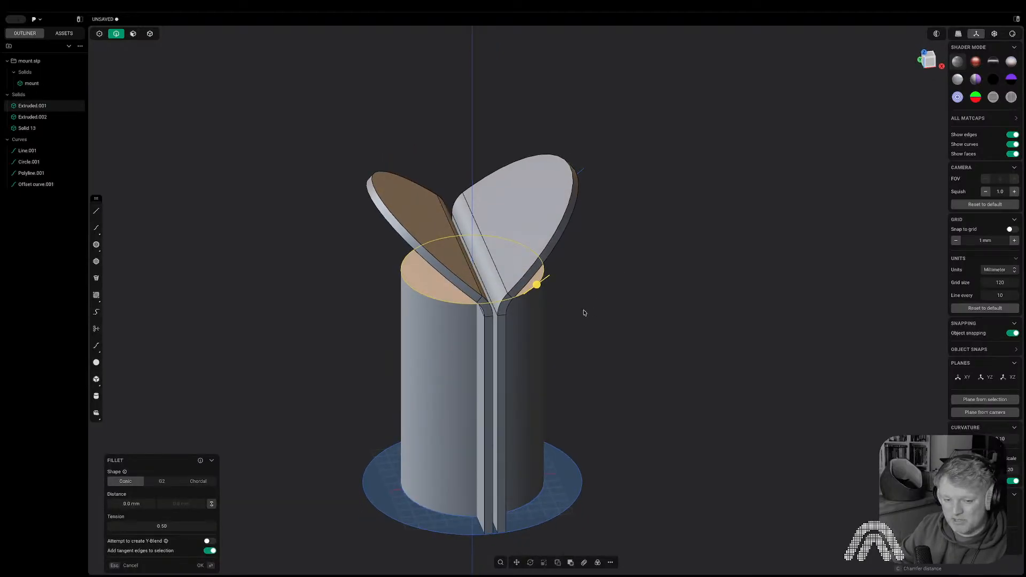
pyautogui.hotkey('shift', 'd')
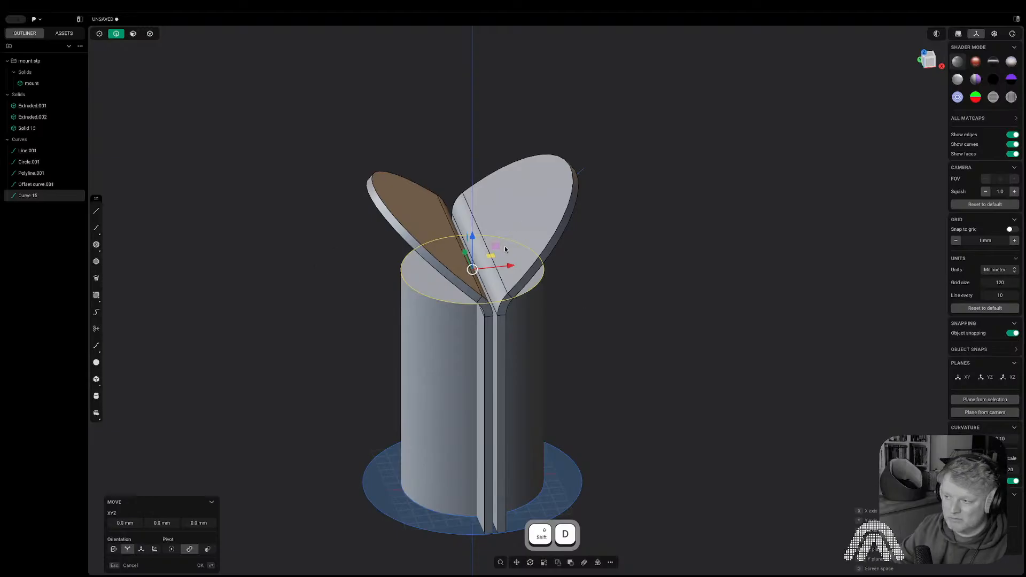
# - Offset the duplicated circle inward in the top view to create a smaller concentric circle
pyautogui.click(930, 68)
pyautogui.click(928, 62)
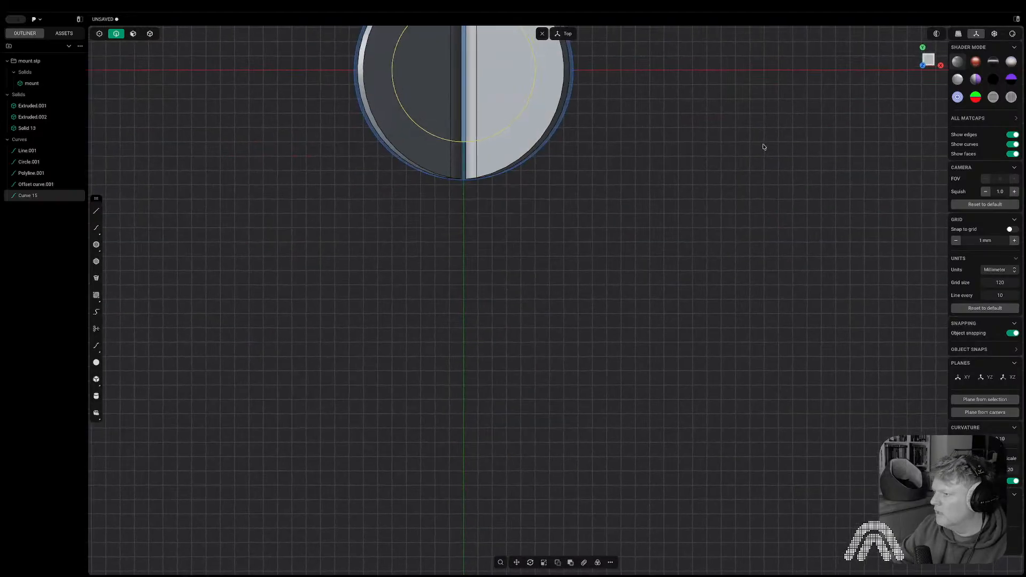
pyautogui.press('o')
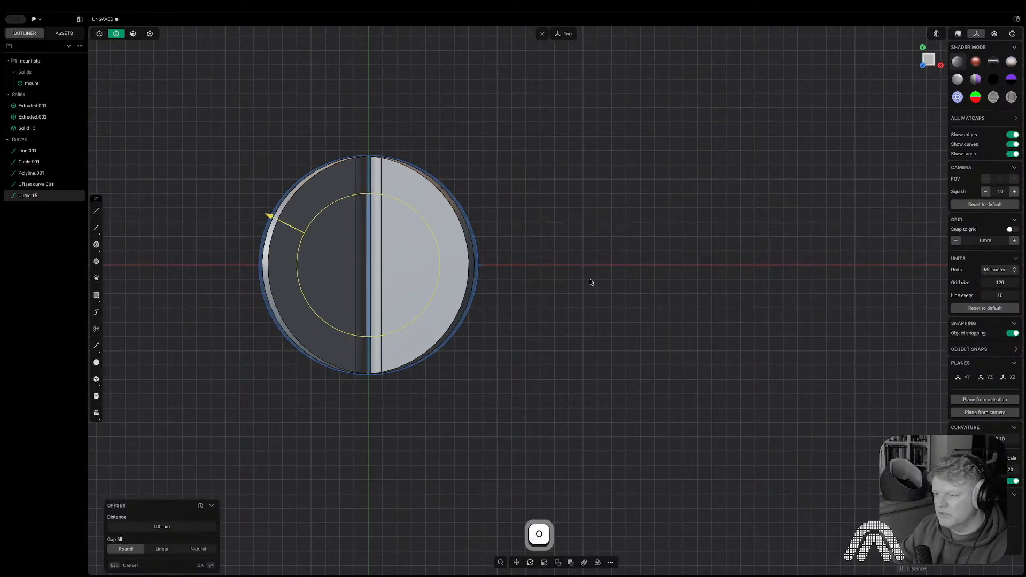
pyautogui.moveTo(263, 213); pyautogui.dragTo(292, 227)
pyautogui.rightClick(597, 354)
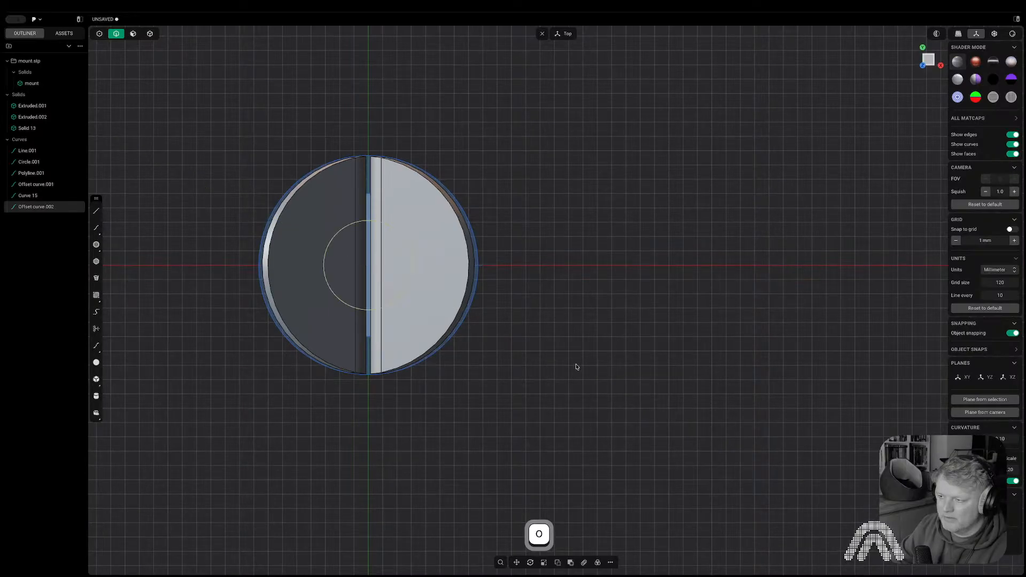
# - Cut the original bent plate with the inner offset circle and delete the cut-out piece inside it
pyautogui.moveTo(576, 365); pyautogui.dragTo(570, 300, button='middle')
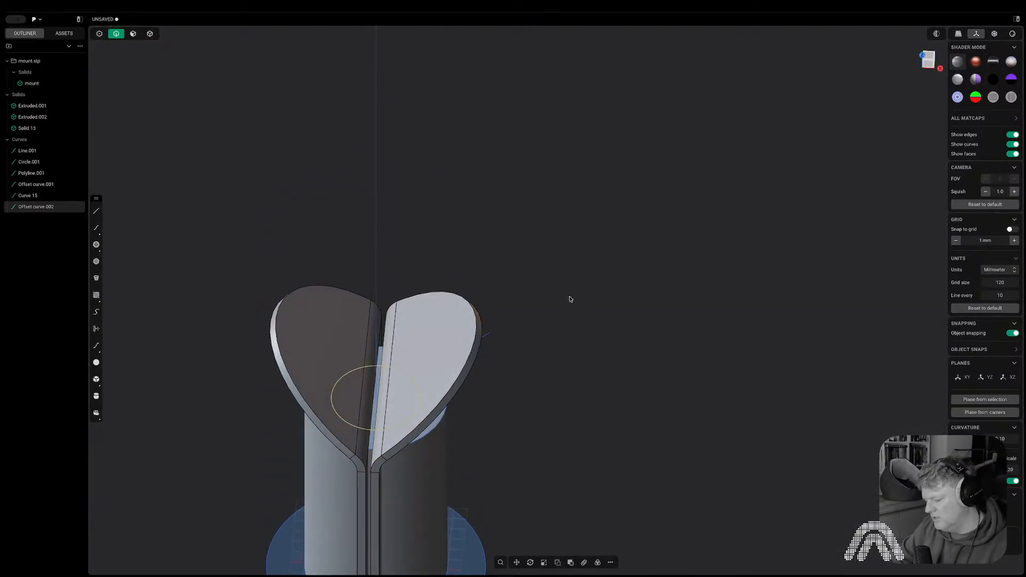
pyautogui.press('c')
pyautogui.click(445, 335)
pyautogui.rightClick(587, 360)
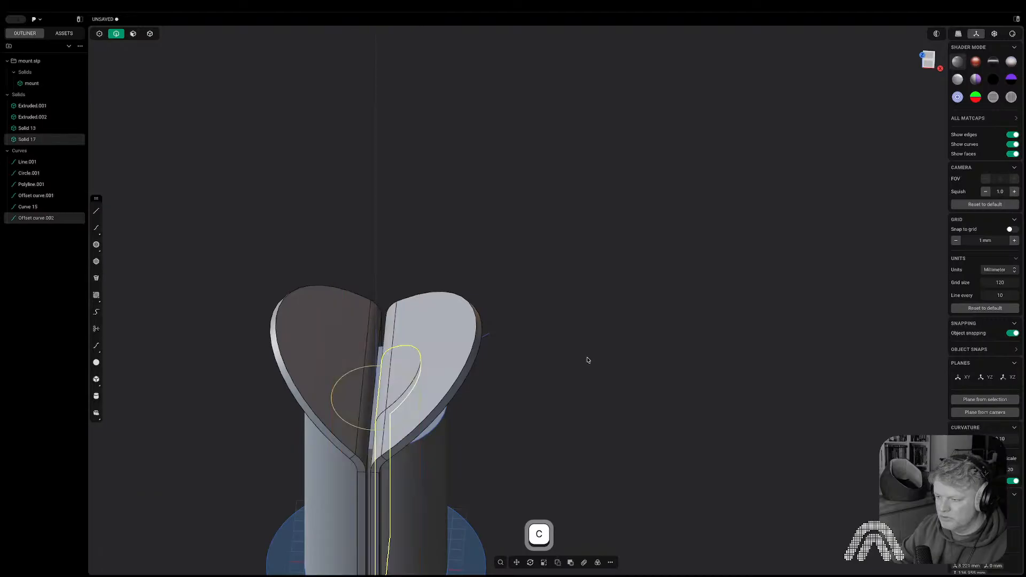
pyautogui.press('Tab')
pyautogui.click(442, 389)
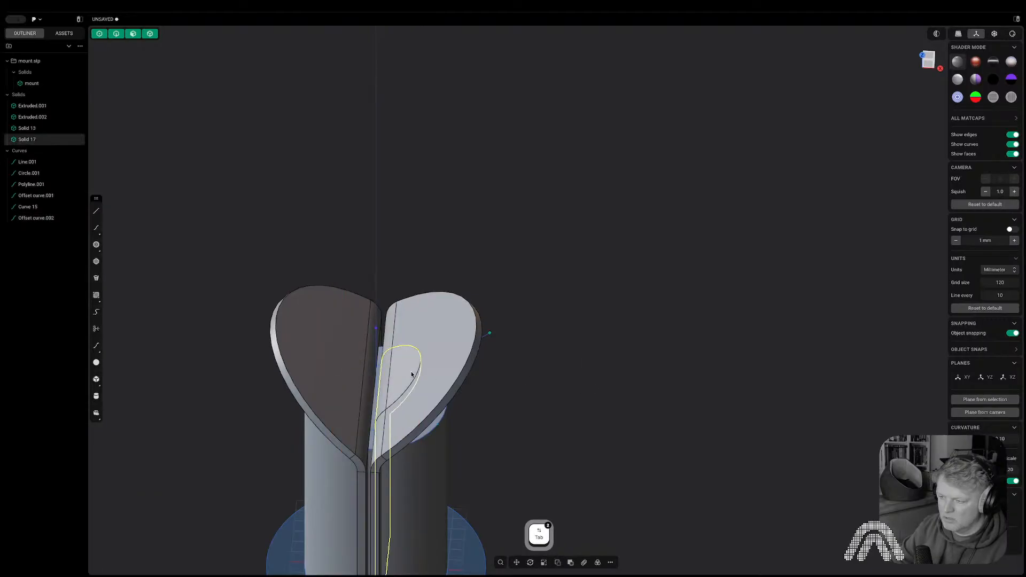
pyautogui.press('x')
pyautogui.moveTo(443, 389); pyautogui.dragTo(411, 374, button='middle')
# - Delete the mirrored bent plate, keeping only the original plate with the opening
pyautogui.click(367, 315)
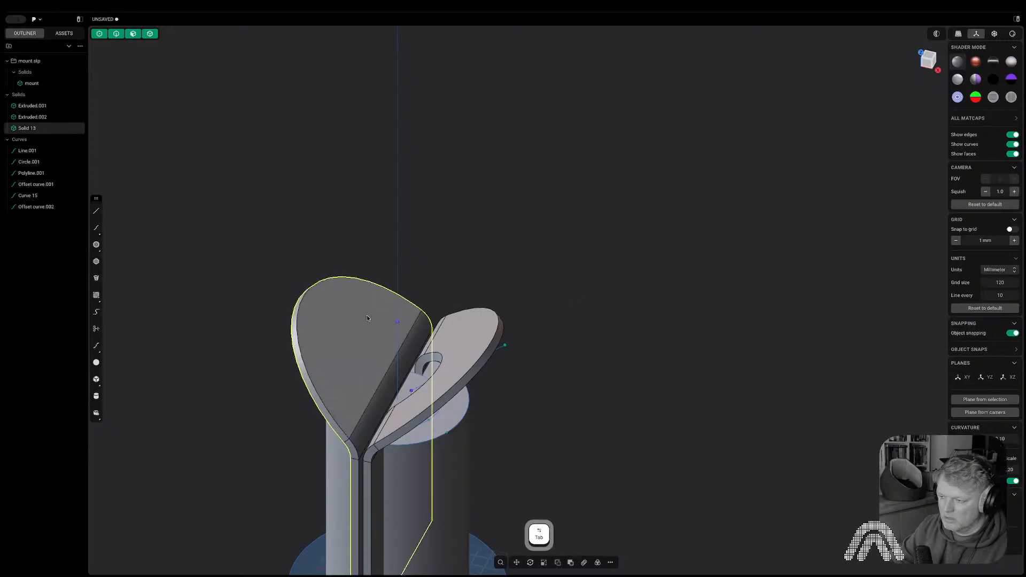
pyautogui.press('x')
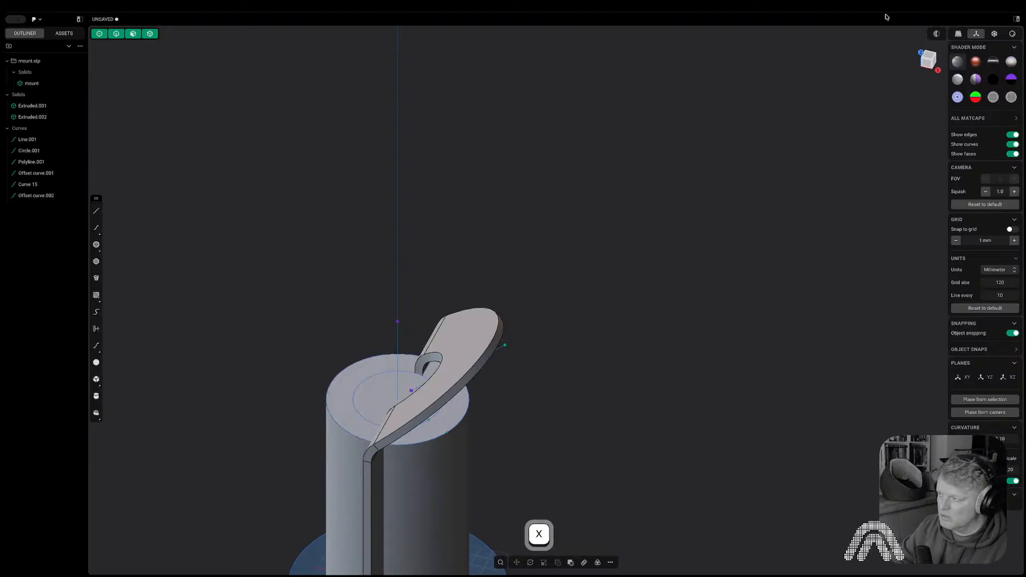
pyautogui.click(931, 58)
pyautogui.press('Tab')
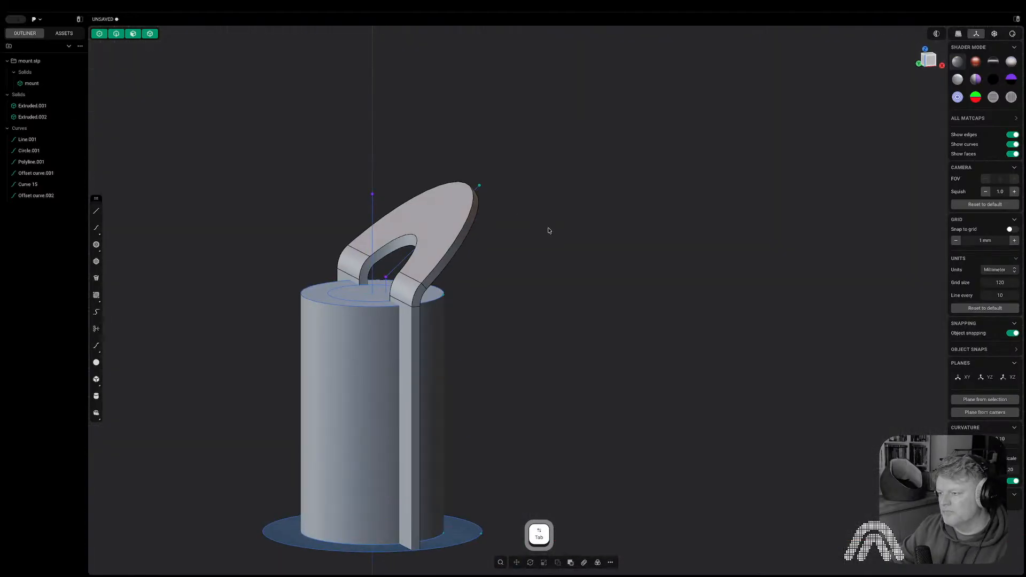
pyautogui.scroll(1, 438, 238)
pyautogui.press('2')
pyautogui.click(394, 250)
pyautogui.moveTo(394, 251); pyautogui.dragTo(395, 248)
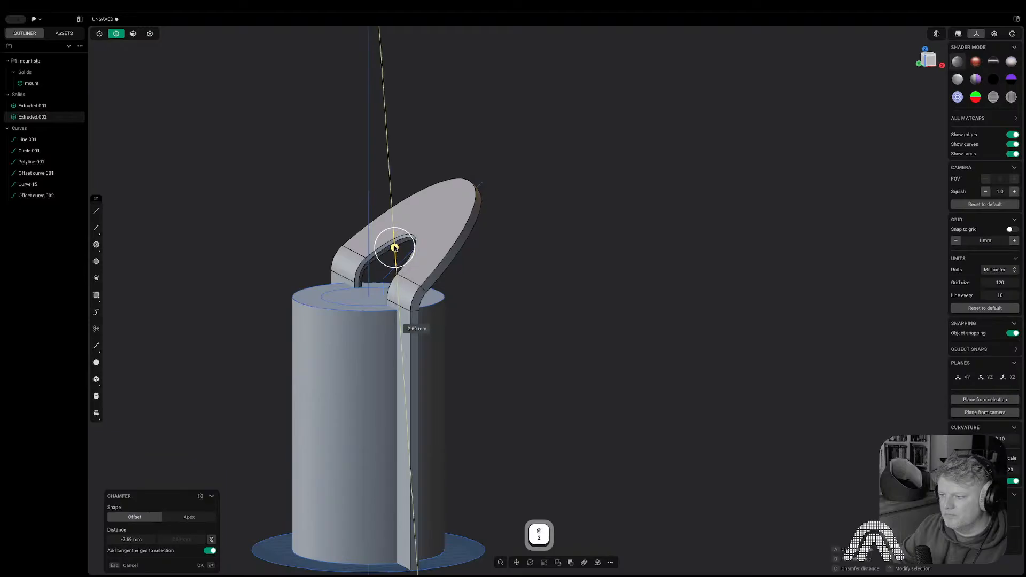
pyautogui.press('Escape')
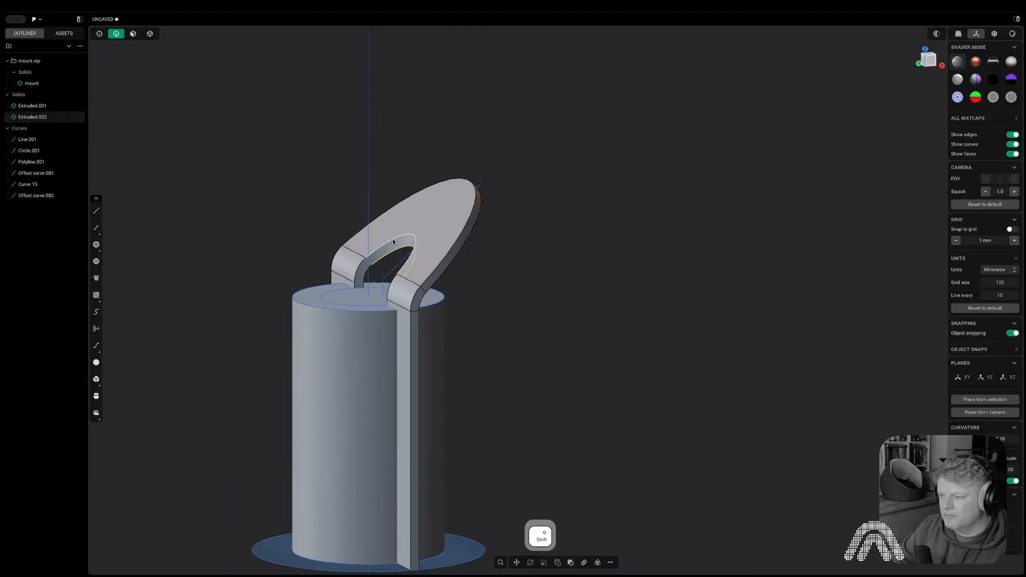
# - Chamfer the inner edge of the bent plate's opening by about 2.49 mm
pyautogui.keyDown('shift'); pyautogui.click(396, 251); pyautogui.keyUp('shift')
pyautogui.moveTo(396, 250); pyautogui.dragTo(413, 328)
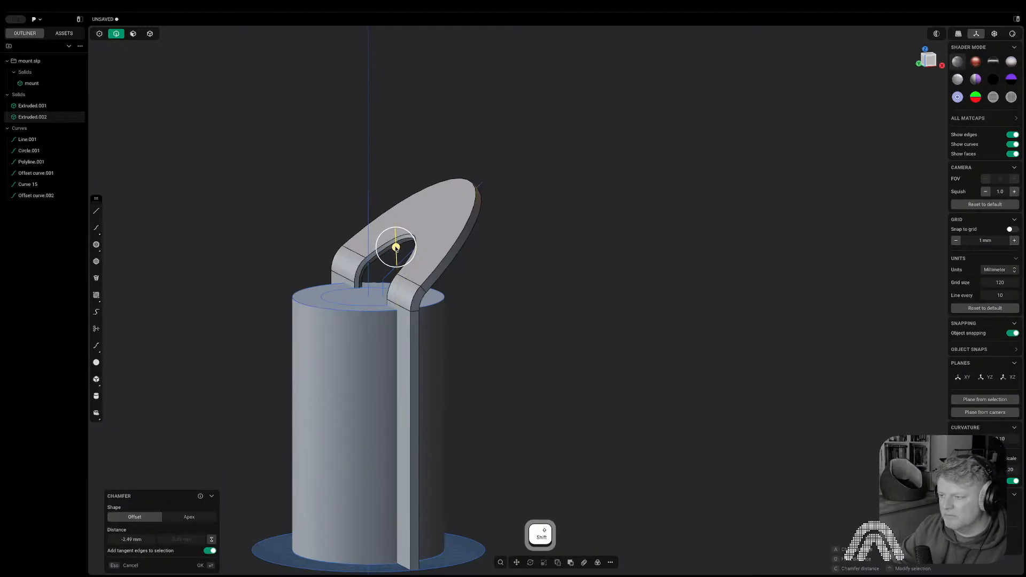
pyautogui.moveTo(507, 286); pyautogui.dragTo(362, 284, button='middle')
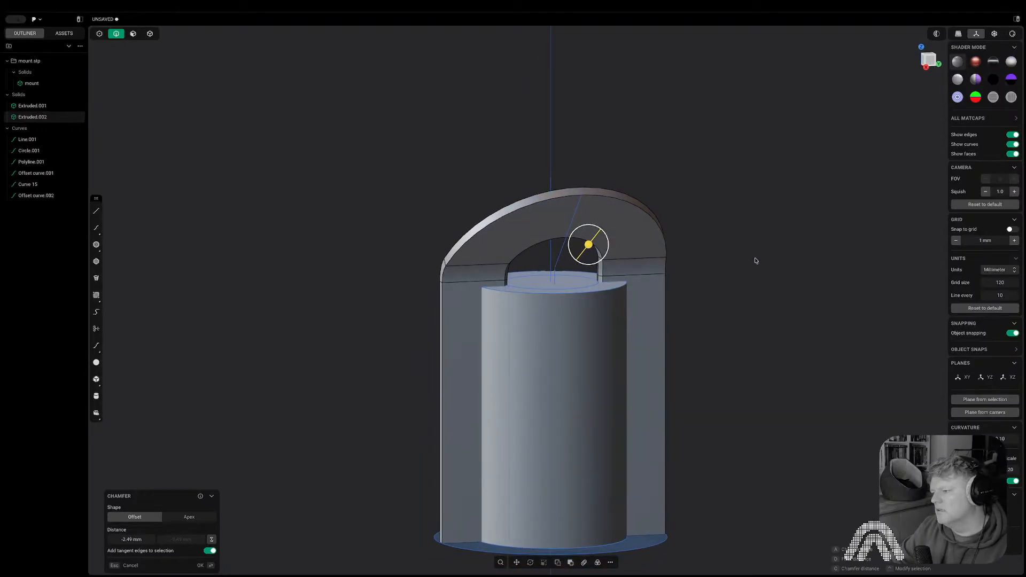
pyautogui.press('Return')
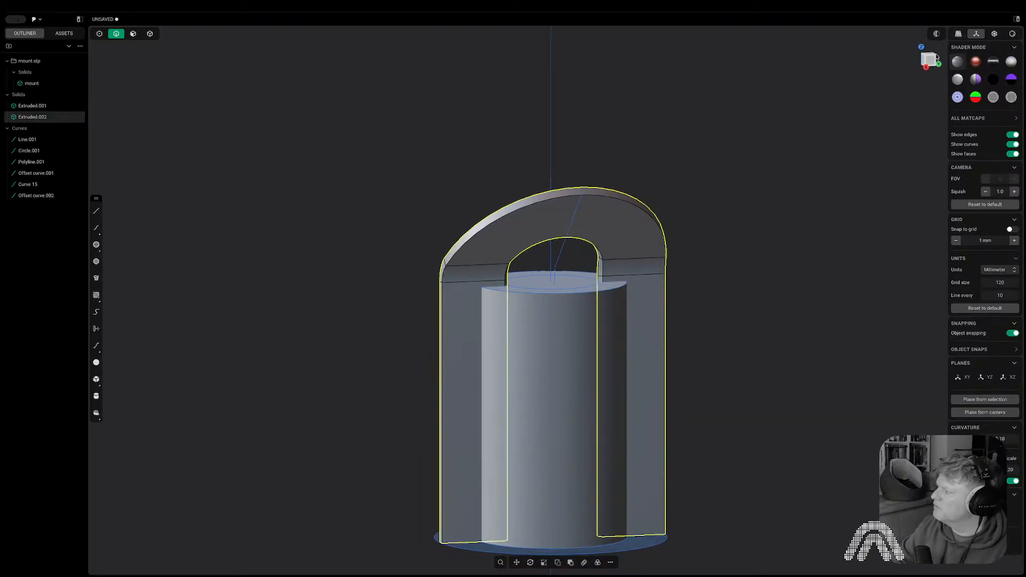
# - Inspect the model with Section Analysis on the right view plane, and exit the analysis without keeping the section
pyautogui.click(935, 58)
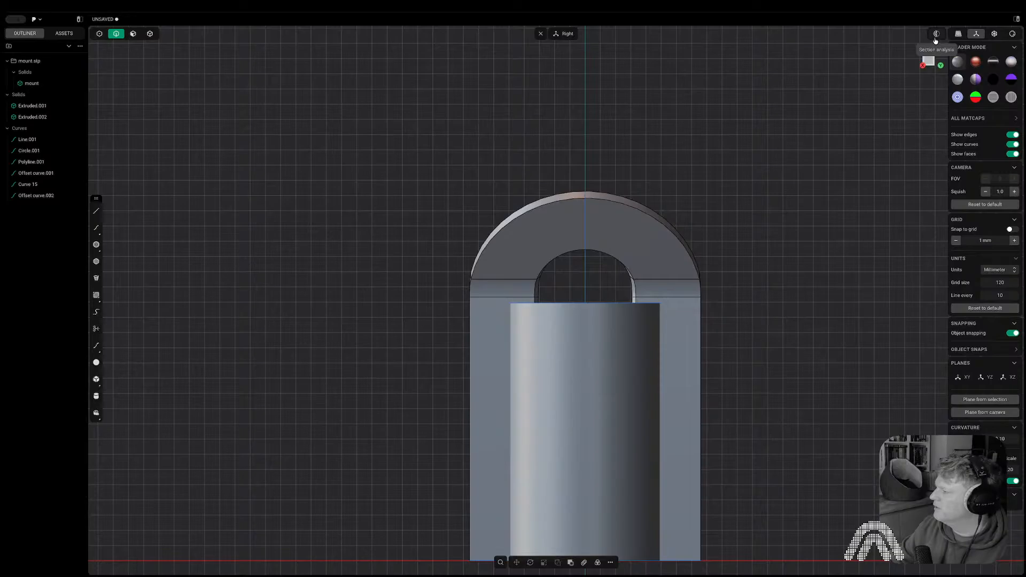
pyautogui.click(936, 34)
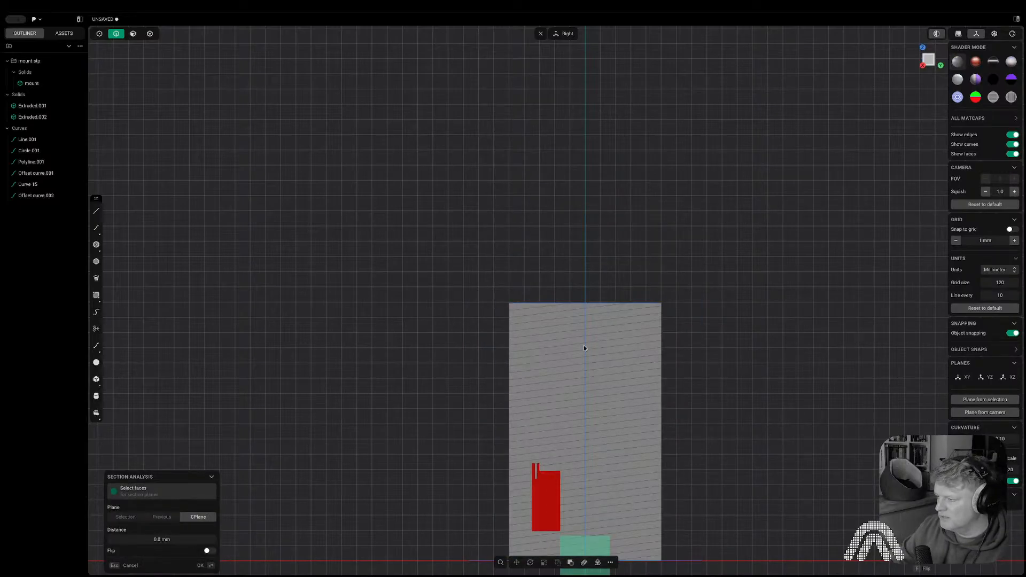
pyautogui.moveTo(835, 99); pyautogui.dragTo(842, 183, button='middle')
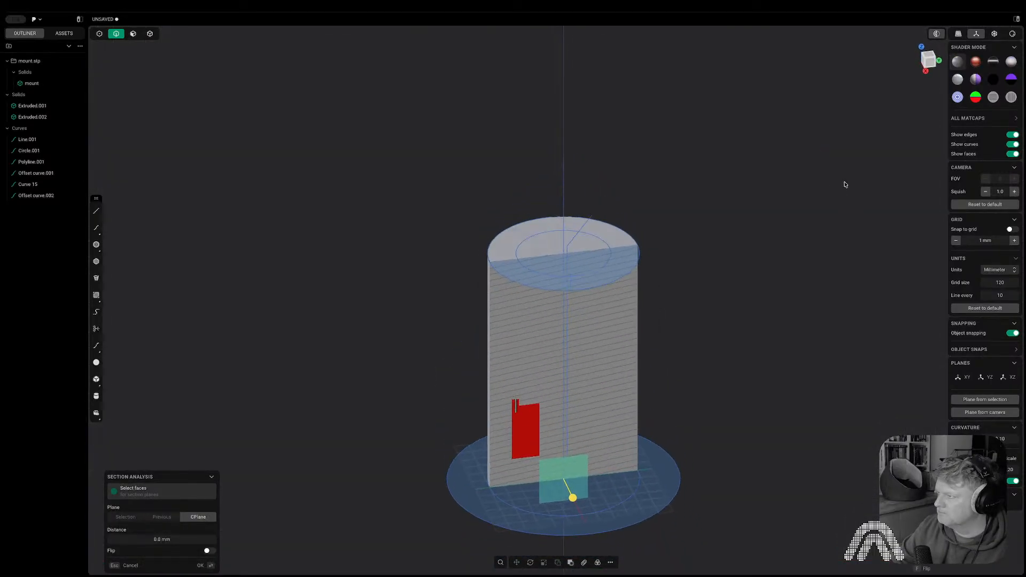
pyautogui.press('Escape')
pyautogui.moveTo(858, 149); pyautogui.dragTo(588, 183, button='middle')
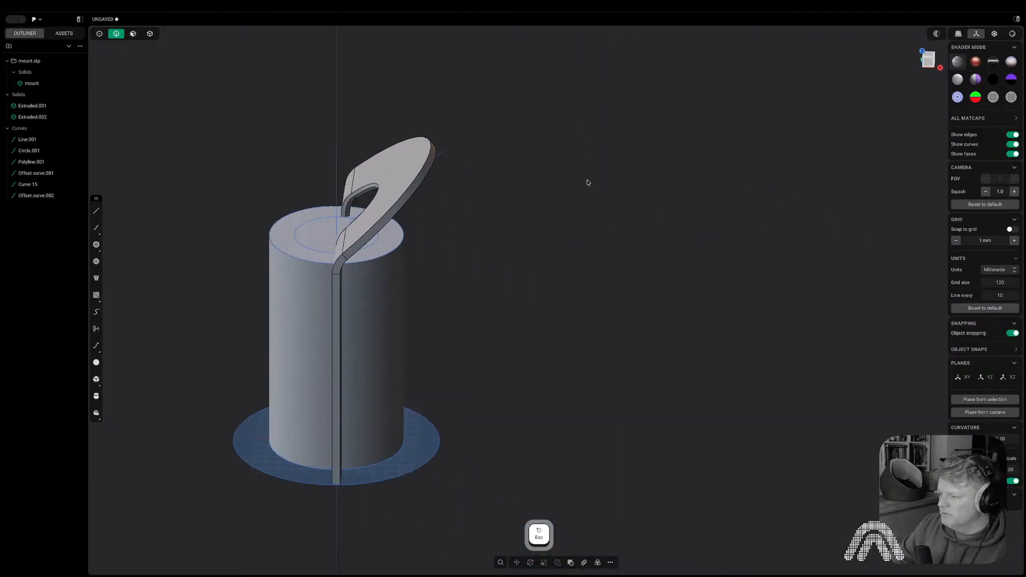
# - Hide the cylinder body and examine the bent plate's opening around the mount
pyautogui.click(394, 291)
pyautogui.press('h')
pyautogui.moveTo(415, 286); pyautogui.dragTo(550, 279, button='middle')
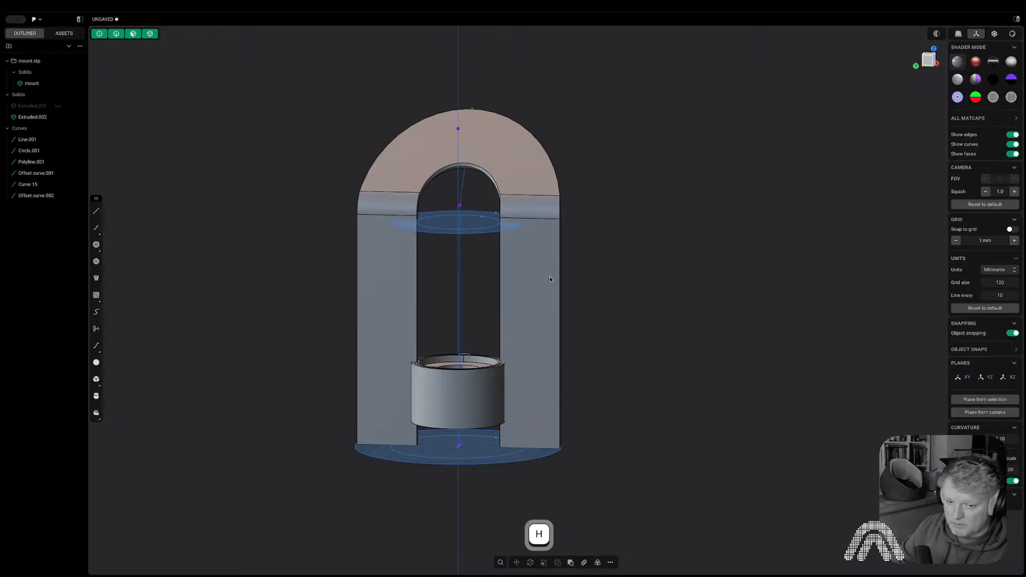
pyautogui.moveTo(487, 316); pyautogui.dragTo(510, 262, button='middle')
pyautogui.scroll(5, 509, 261)
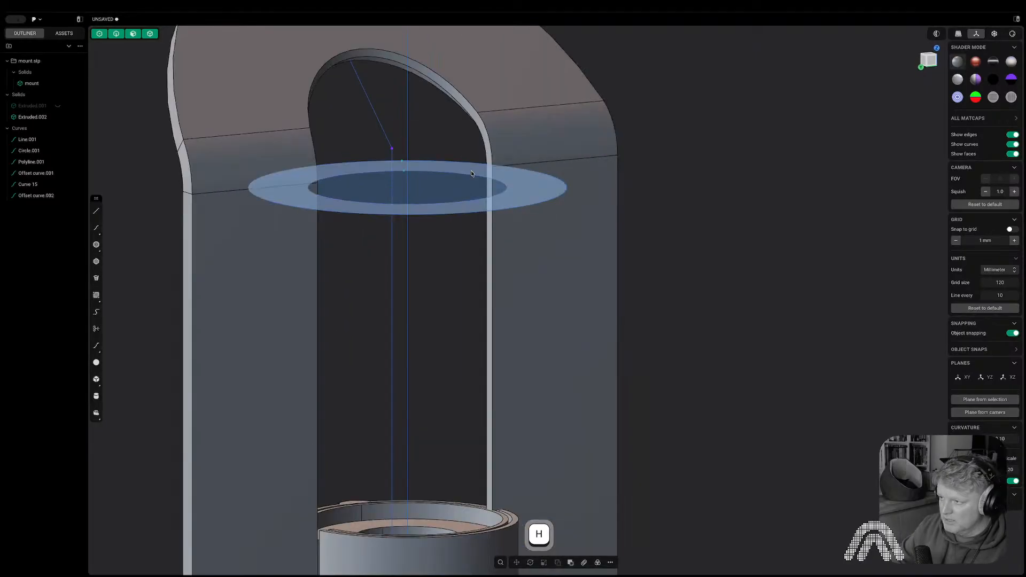
# - Undo the hiding of the cylinder and the chamfer on the plate's opening
pyautogui.press('super+z')
pyautogui.press('super+z')
pyautogui.press('super+z')
pyautogui.press('super+z')
pyautogui.press('super+z')
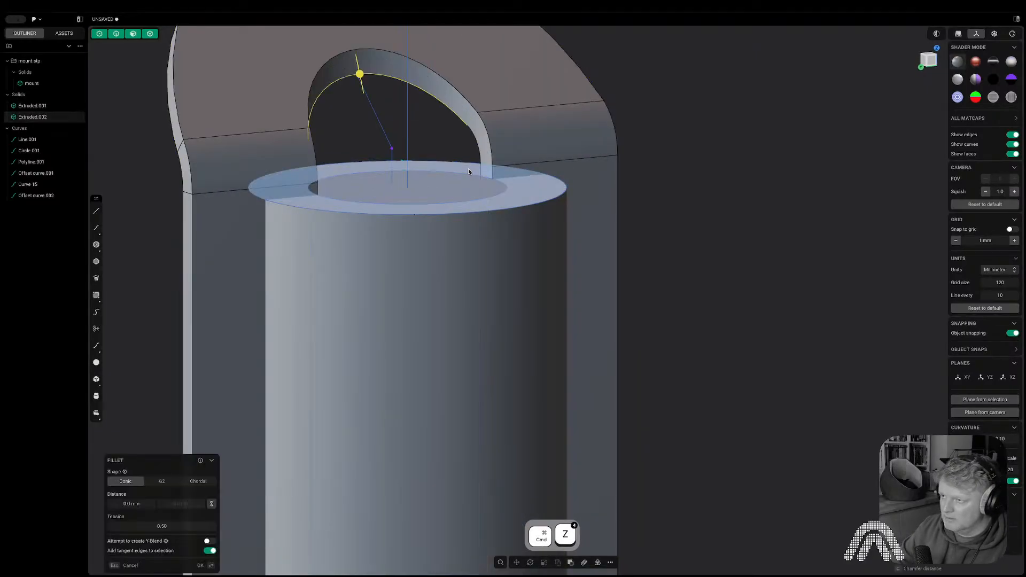
pyautogui.press('3')
pyautogui.click(481, 136)
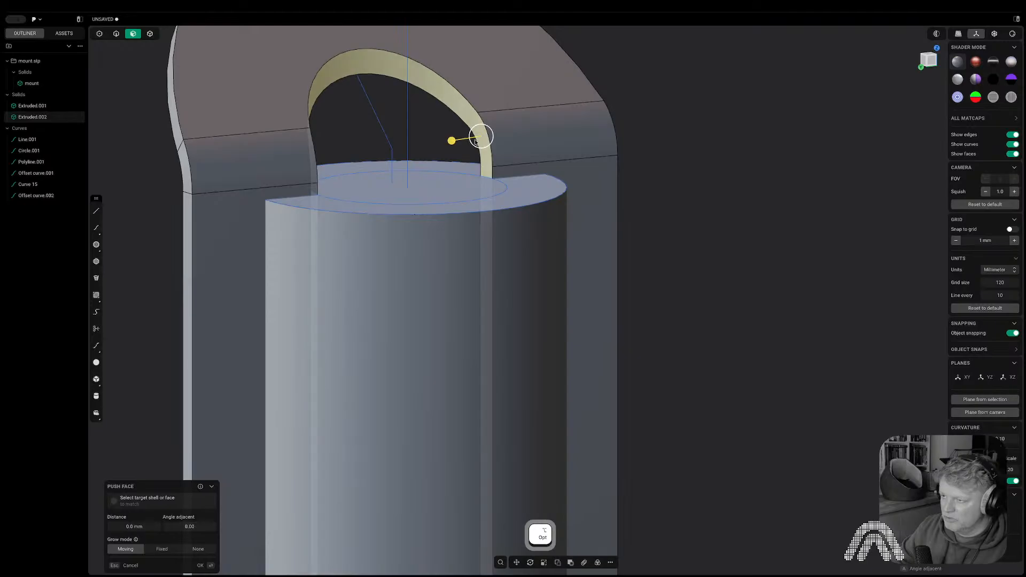
pyautogui.moveTo(481, 137)
pyautogui.mouseDown()
pyautogui.moveTo(453, 140)
pyautogui.moveTo(471, 142)
pyautogui.mouseUp()
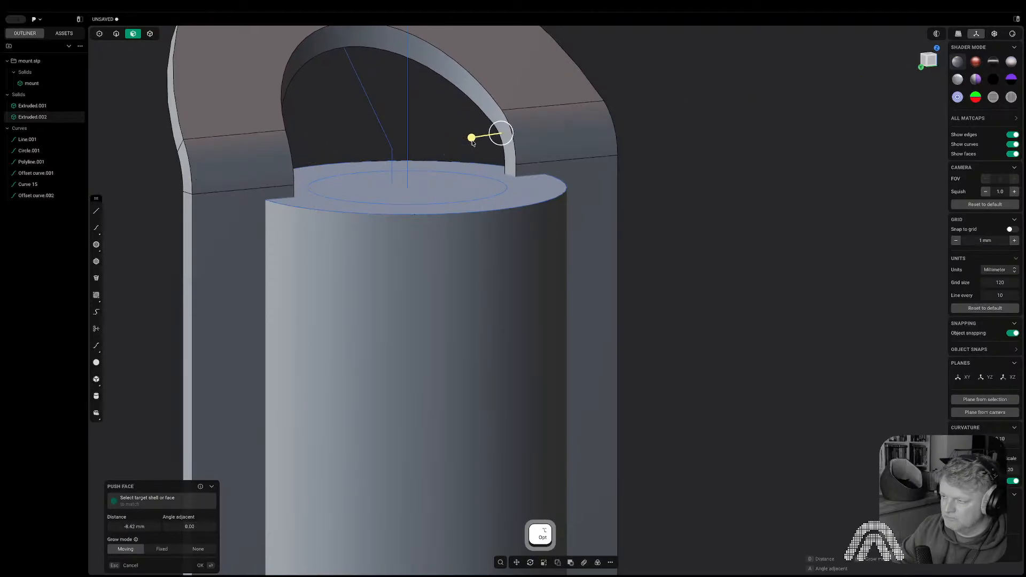
pyautogui.press('Escape')
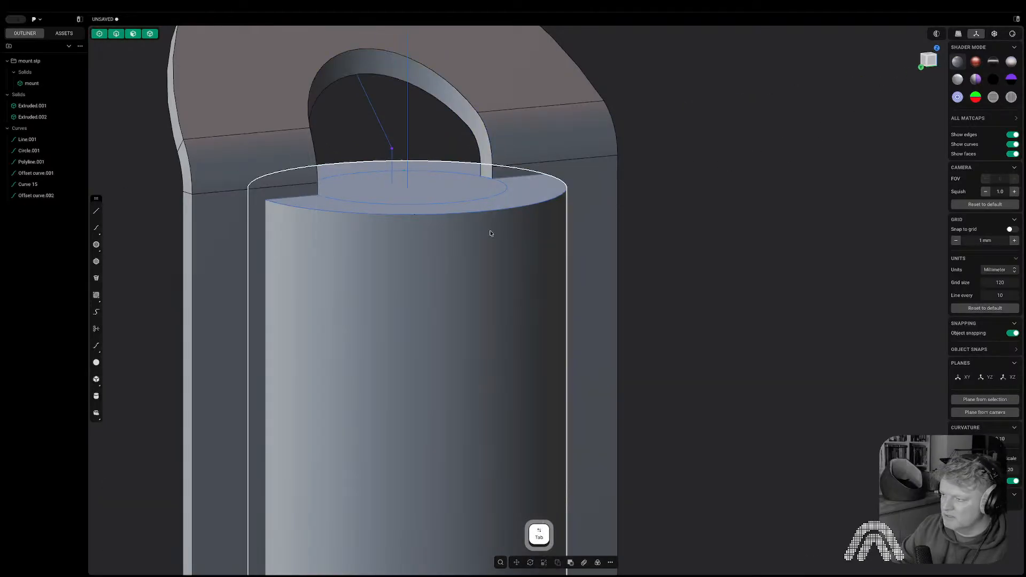
# - Hide the cylinder body so the mount can be compared with the bent plate's opening
pyautogui.click(490, 230)
pyautogui.press('.')
pyautogui.press('.')
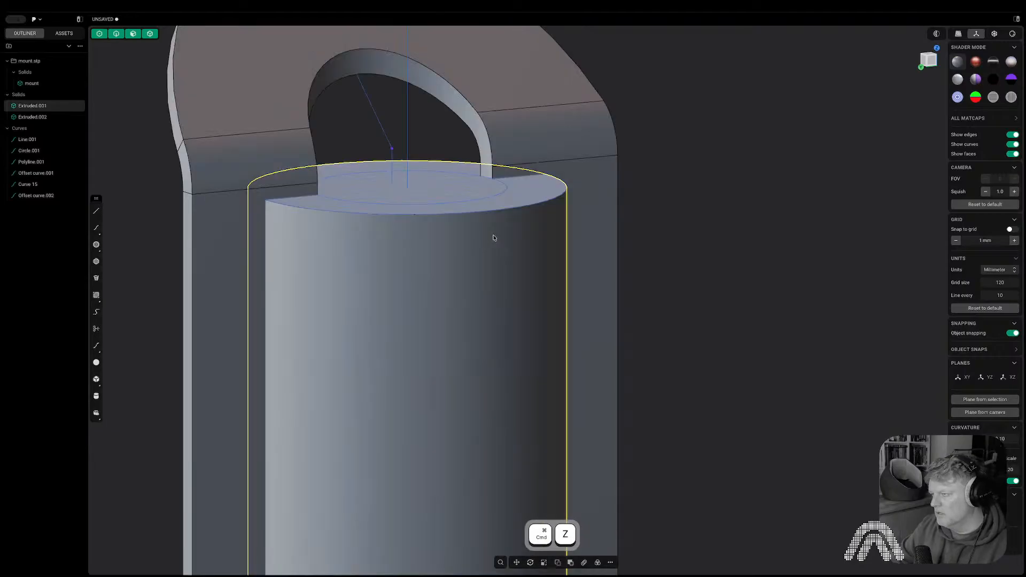
pyautogui.press('h')
pyautogui.scroll(-5, 486, 258)
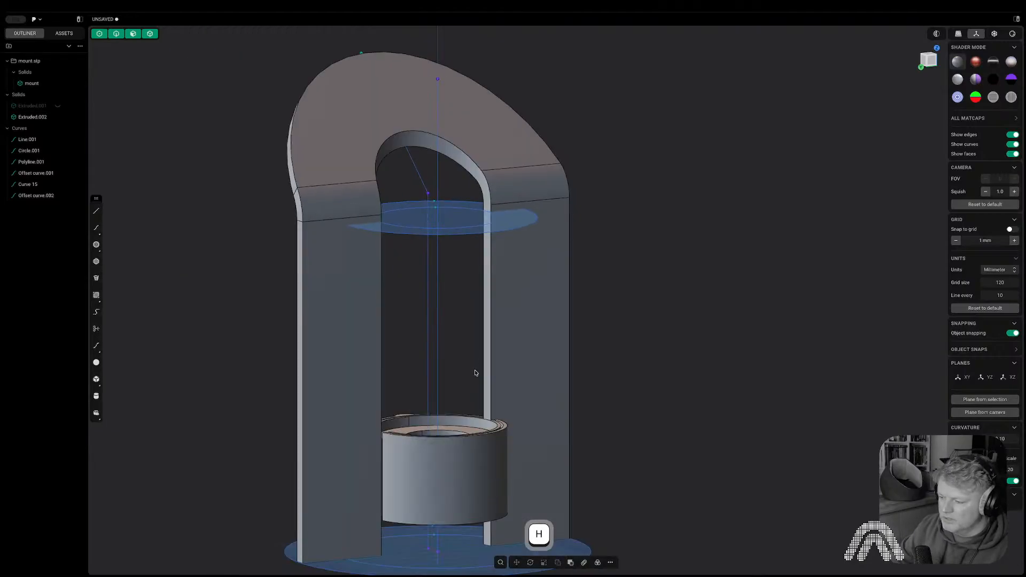
pyautogui.moveTo(476, 373); pyautogui.dragTo(464, 390, button='middle')
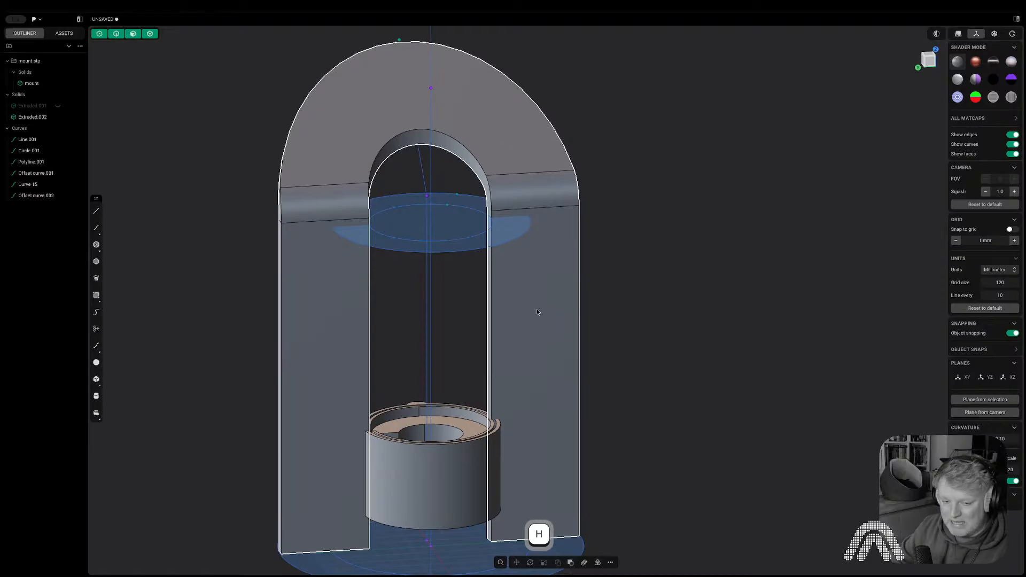
pyautogui.moveTo(536, 371); pyautogui.dragTo(517, 334, button='middle')
# - Push the tangent inner faces of the plate's opening outward to widen it until it clears the mount
pyautogui.press('3')
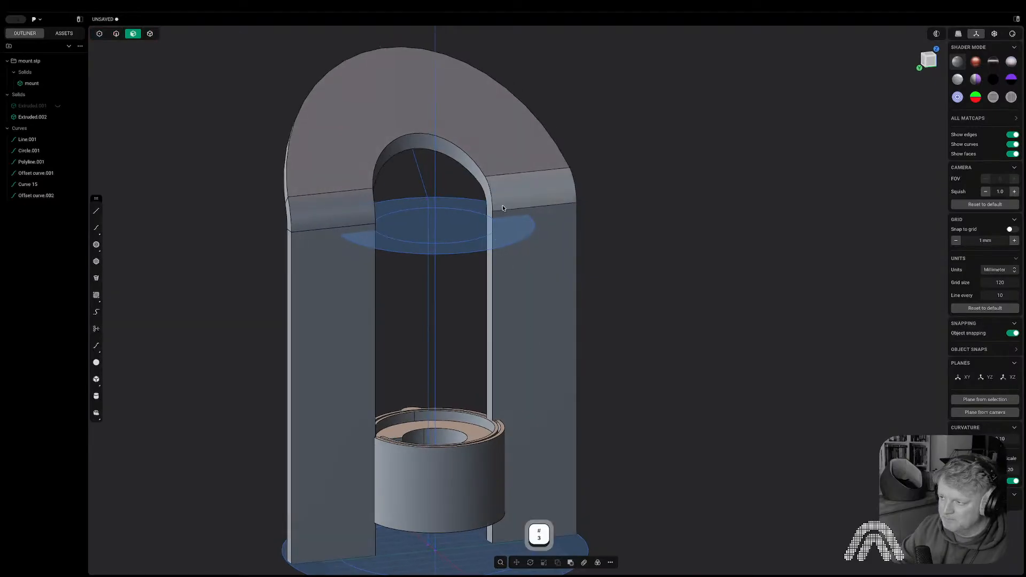
pyautogui.keyDown('alt'); pyautogui.click(487, 193); pyautogui.keyUp('alt')
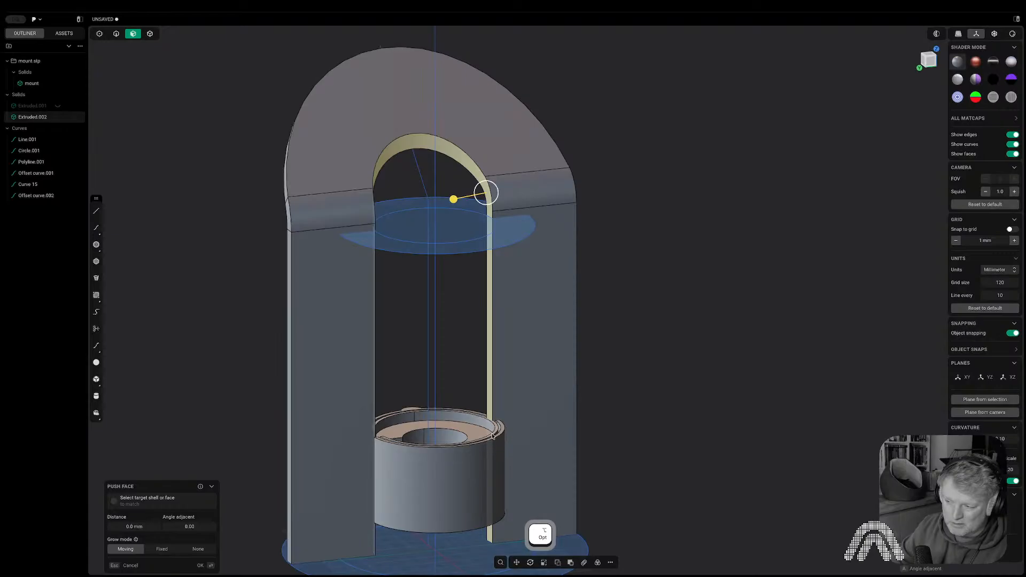
pyautogui.moveTo(492, 436); pyautogui.dragTo(487, 363, button='middle')
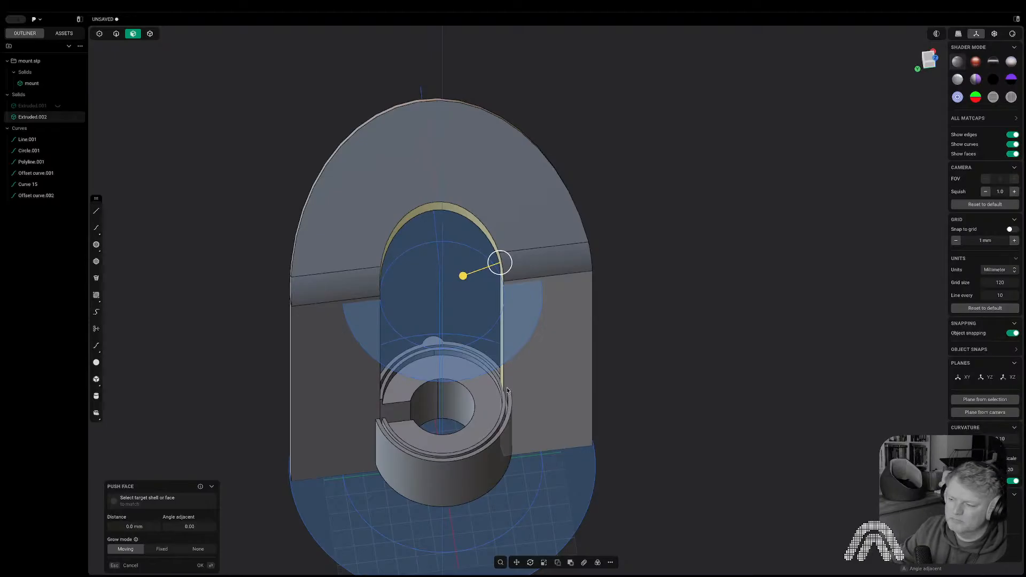
pyautogui.moveTo(465, 278); pyautogui.dragTo(476, 272)
pyautogui.press('Return')
pyautogui.moveTo(616, 302); pyautogui.dragTo(609, 235, button='middle')
pyautogui.press('Escape')
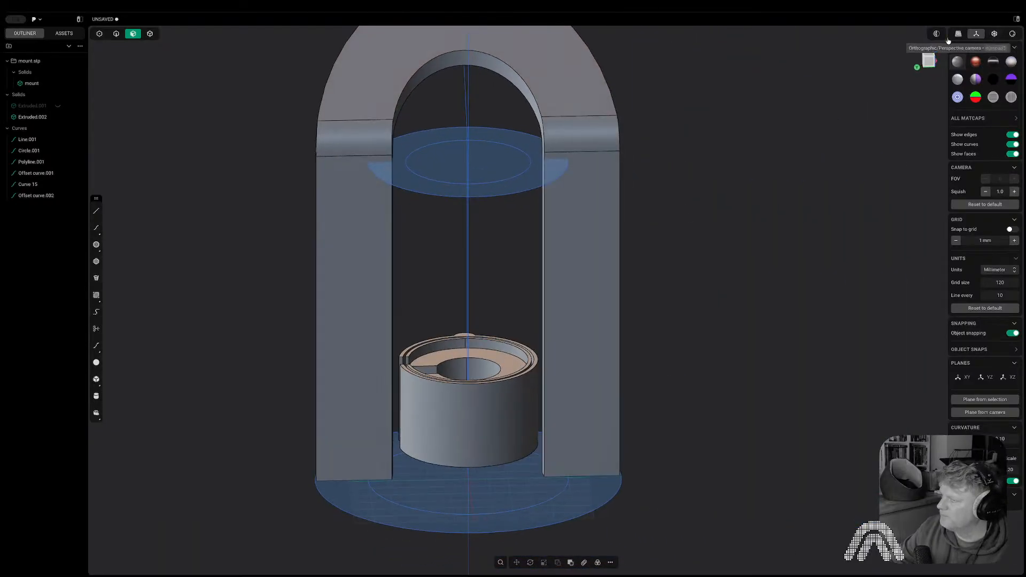
# - Show the hidden cylinder body again
pyautogui.click(58, 105)
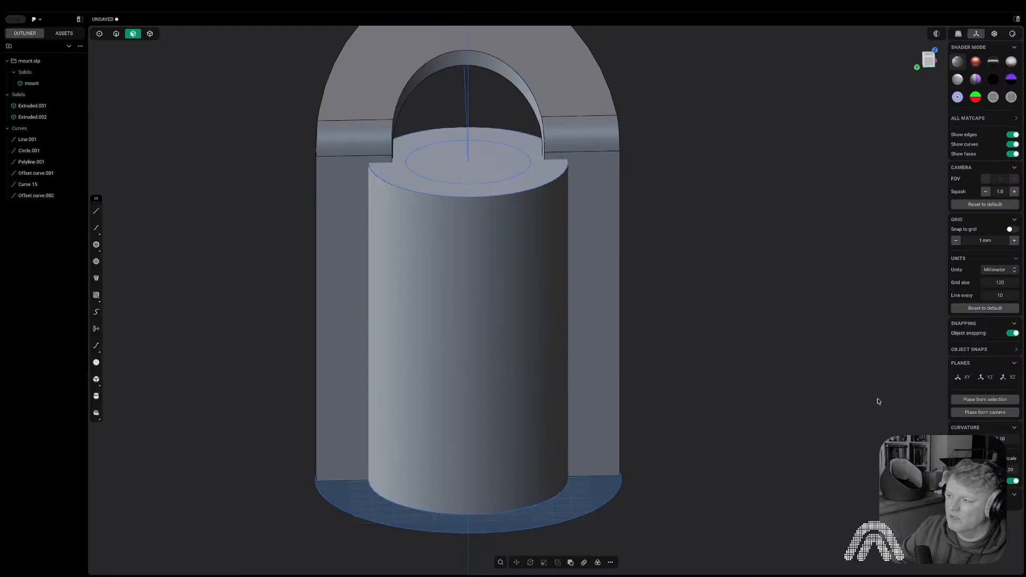
pyautogui.moveTo(863, 404); pyautogui.dragTo(855, 411, button='middle')
pyautogui.scroll(-5, 726, 153)
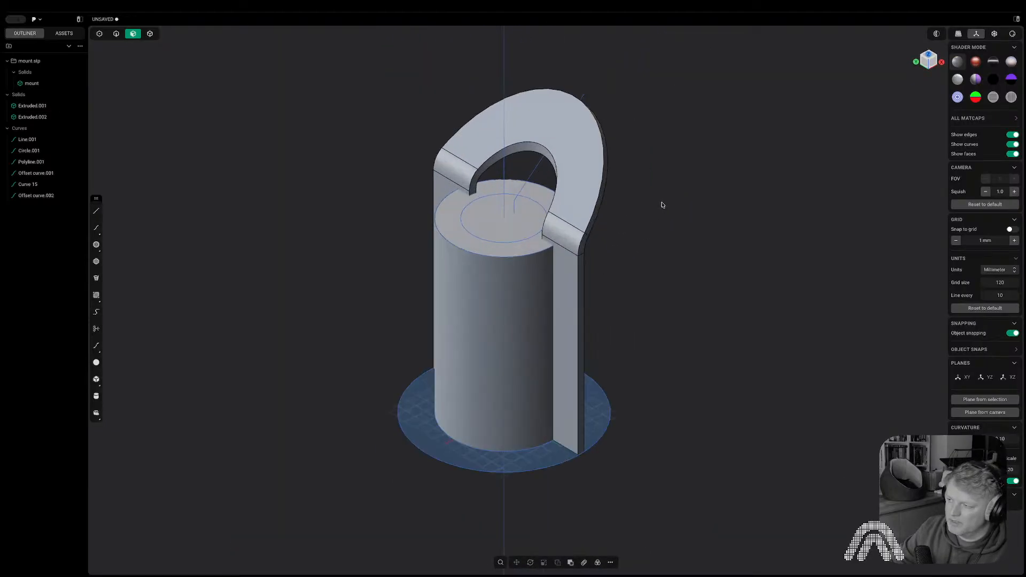
# - Subtract the bent plate from the cylinder with a Boolean difference, keeping the plate as a tool body
pyautogui.press('Tab')
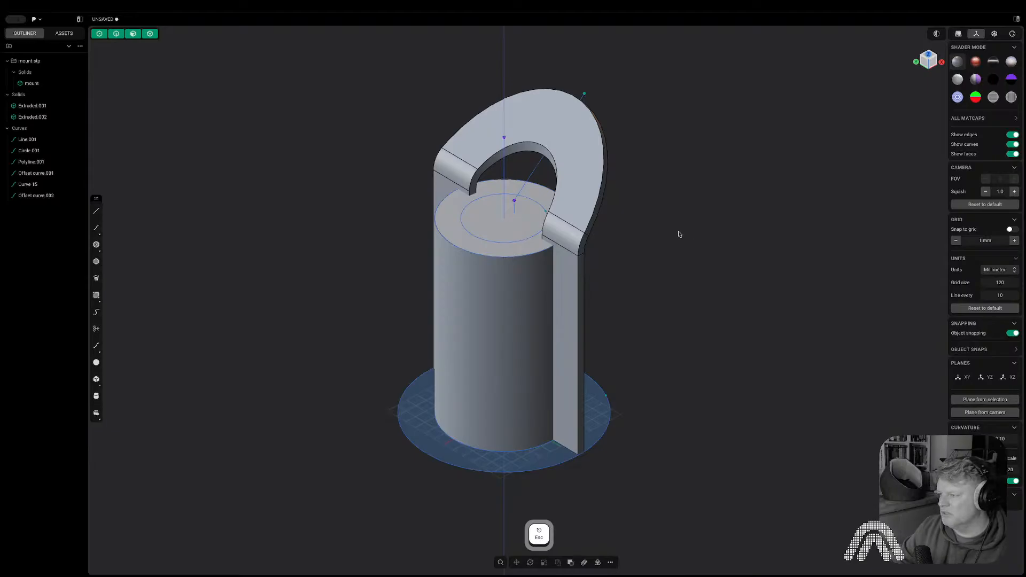
pyautogui.press('q')
pyautogui.click(505, 298)
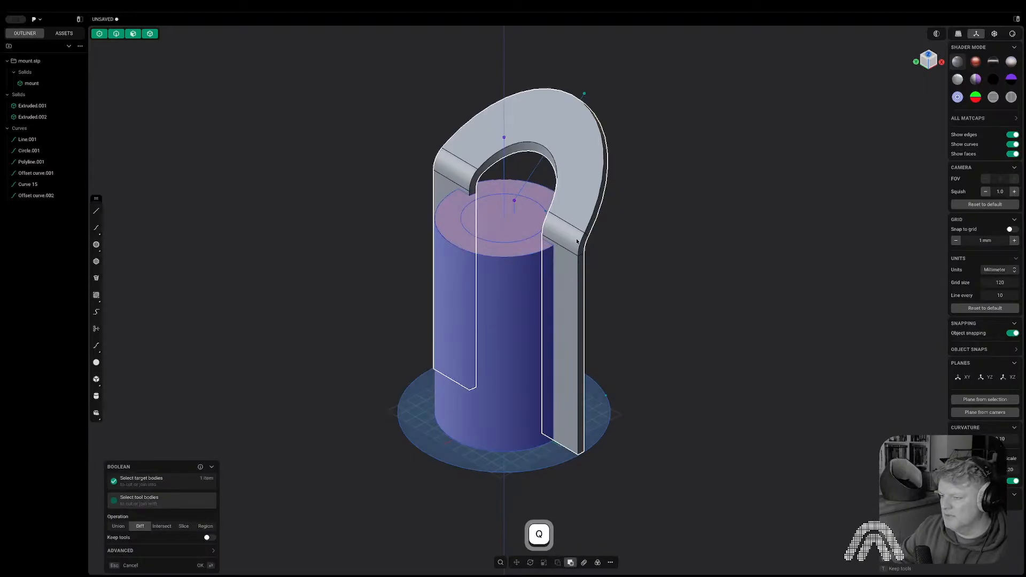
pyautogui.click(577, 241)
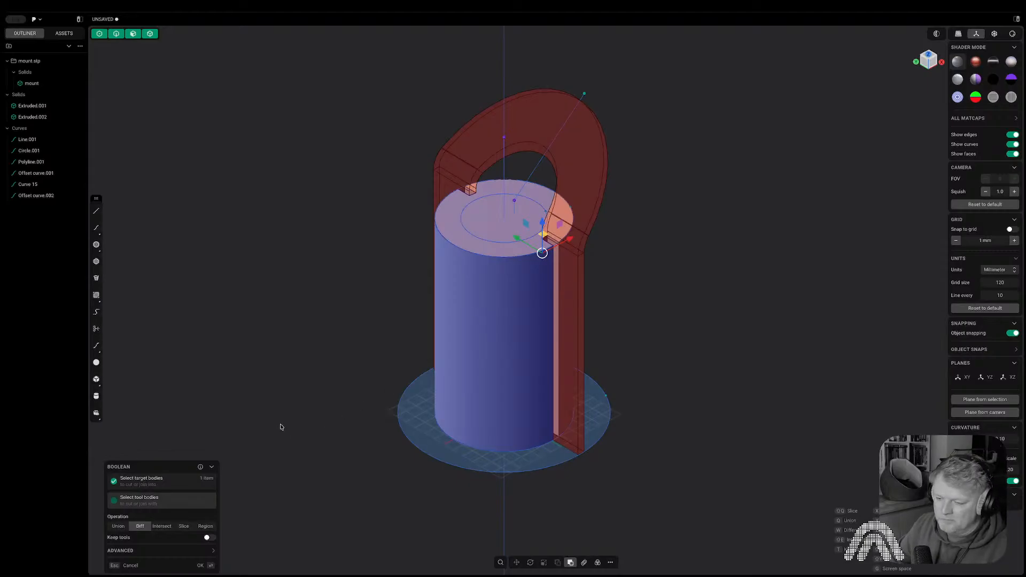
pyautogui.click(211, 539)
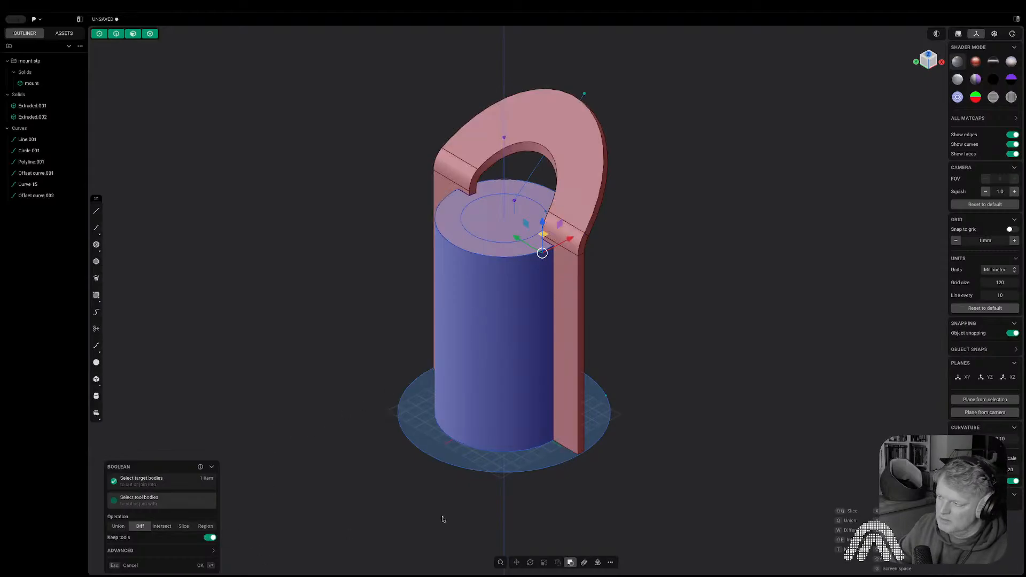
pyautogui.press('Return')
# - Hide the bent plate, the angled polyline and the two circular curves on the cylinder's top
pyautogui.press('Tab')
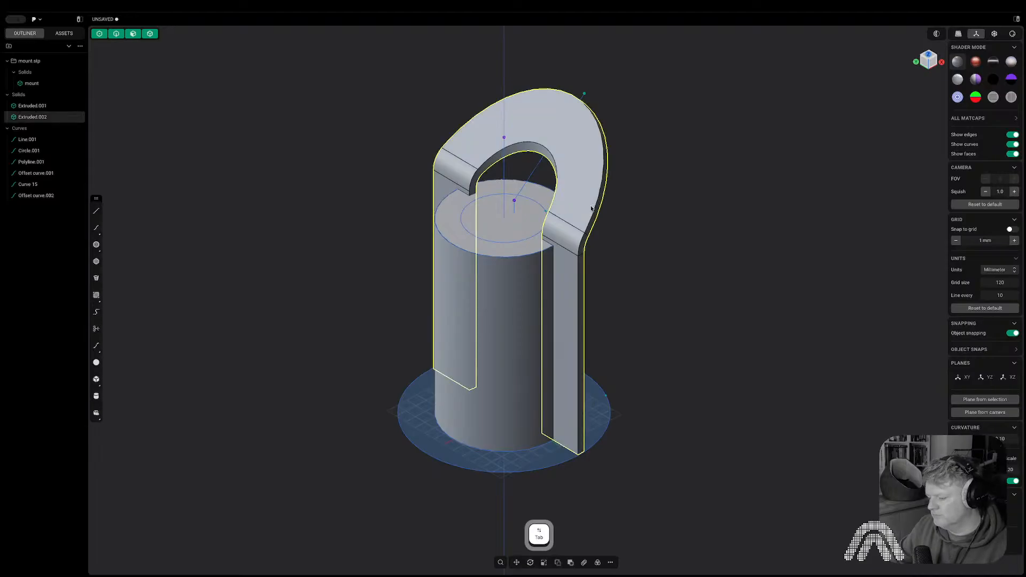
pyautogui.press('h')
pyautogui.moveTo(600, 240); pyautogui.dragTo(533, 256, button='middle')
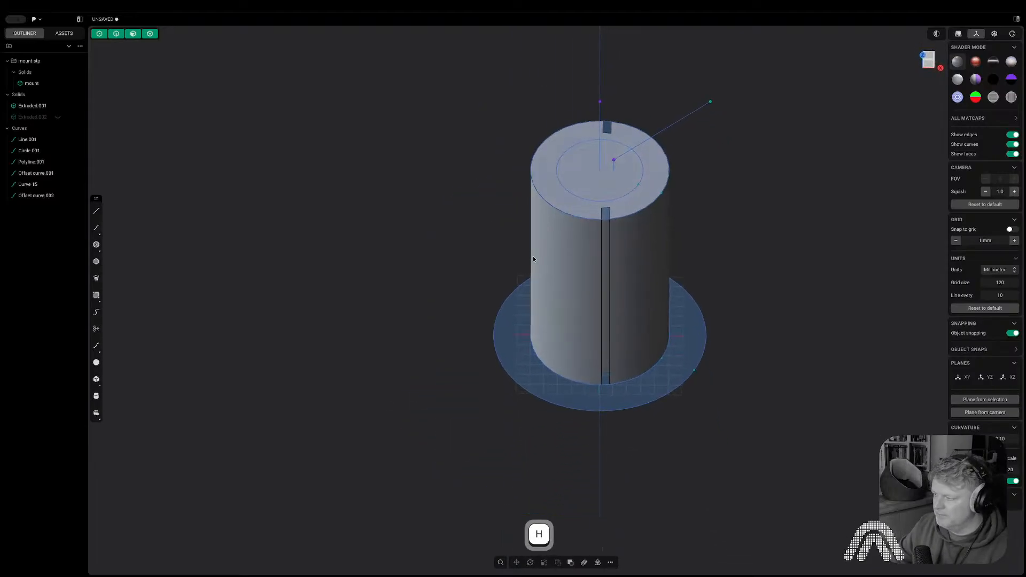
pyautogui.press('2')
pyautogui.click(615, 235)
pyautogui.press('h')
pyautogui.press('h')
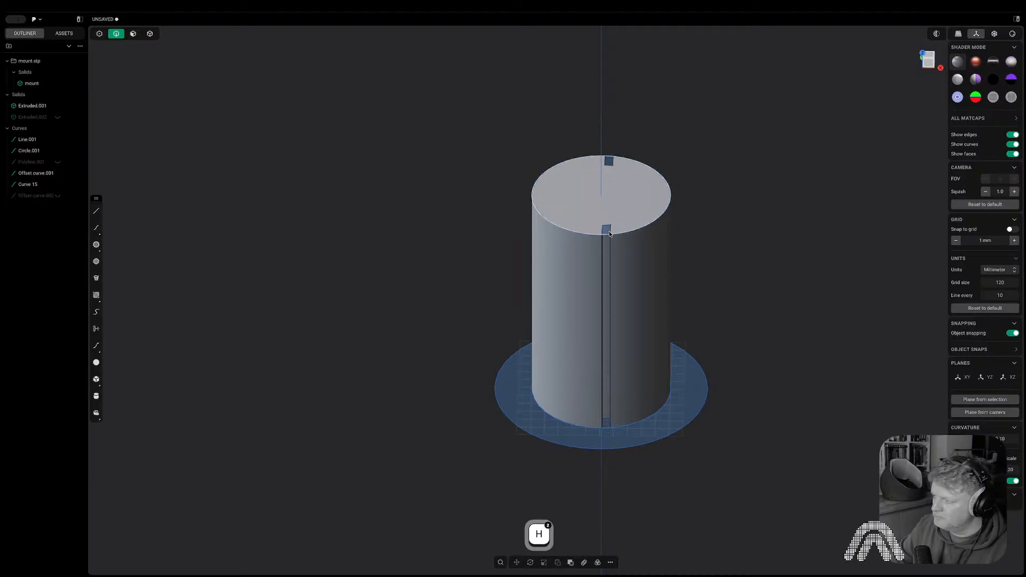
pyautogui.scroll(2, 624, 179)
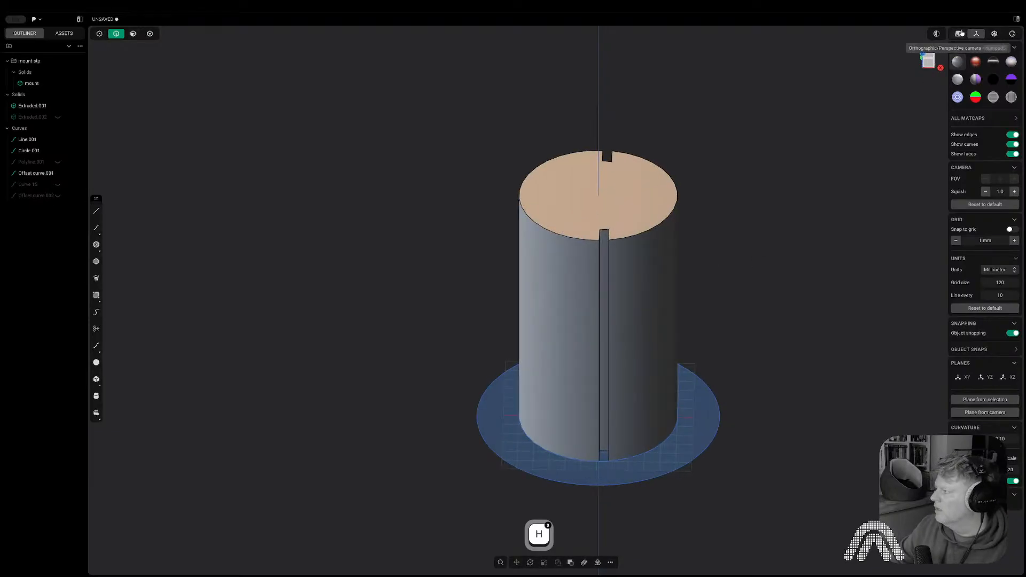
pyautogui.click(928, 66)
pyautogui.scroll(3, 572, 353)
pyautogui.moveTo(574, 354)
pyautogui.mouseDown(button='middle')
pyautogui.moveTo(599, 377)
pyautogui.moveTo(561, 363)
pyautogui.mouseUp(button='middle')
pyautogui.press('3')
pyautogui.click(620, 344)
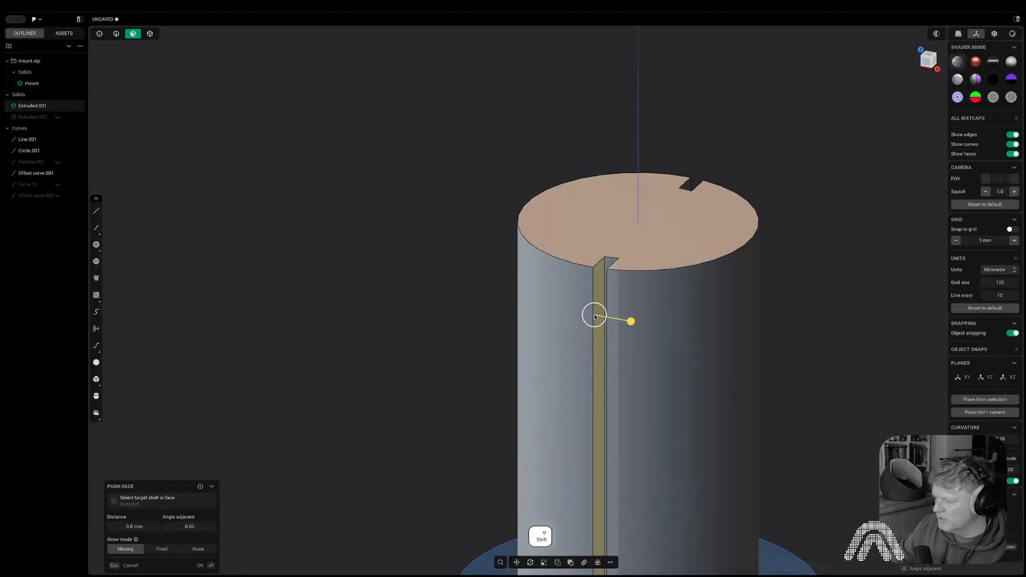
pyautogui.moveTo(599, 321); pyautogui.dragTo(735, 366, button='middle')
pyautogui.keyDown('shift'); pyautogui.click(834, 357); pyautogui.keyUp('shift')
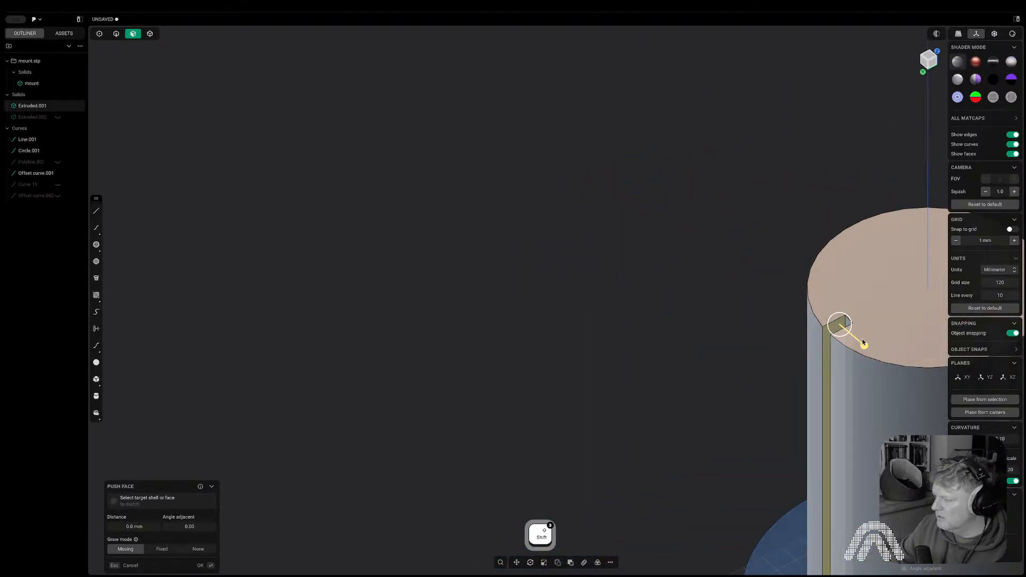
pyautogui.moveTo(864, 345); pyautogui.dragTo(863, 345)
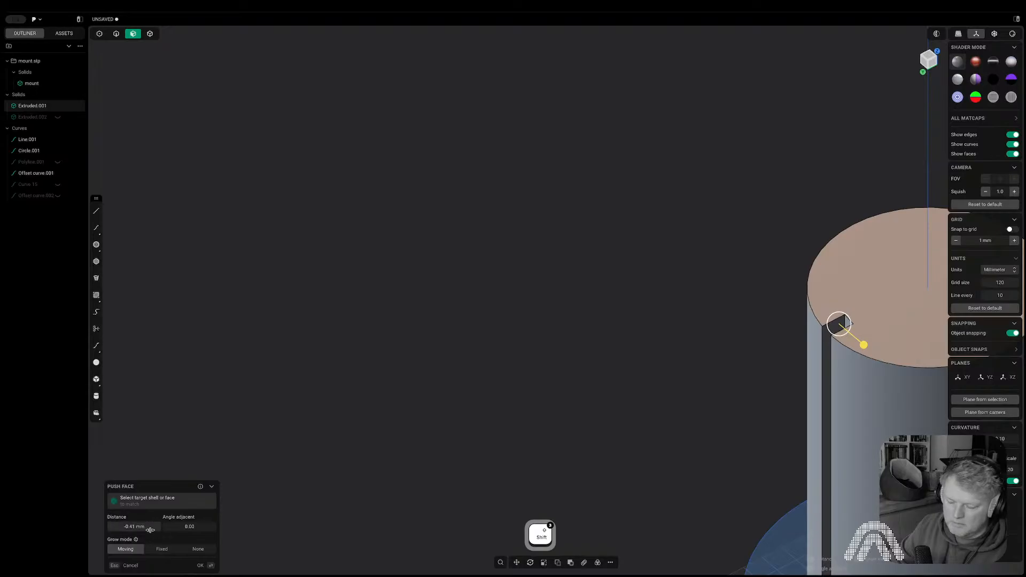
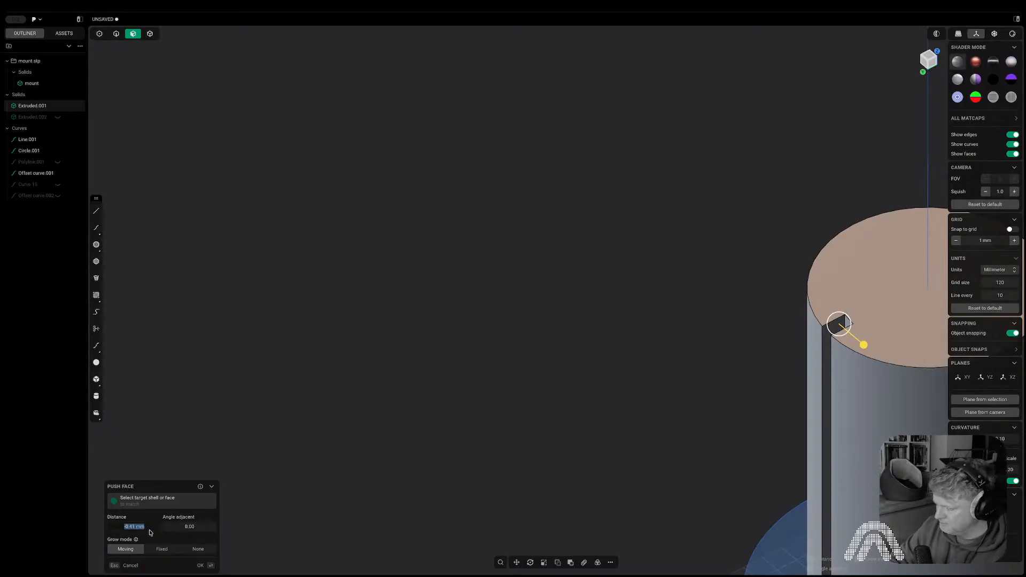
pyautogui.write('-0.1')
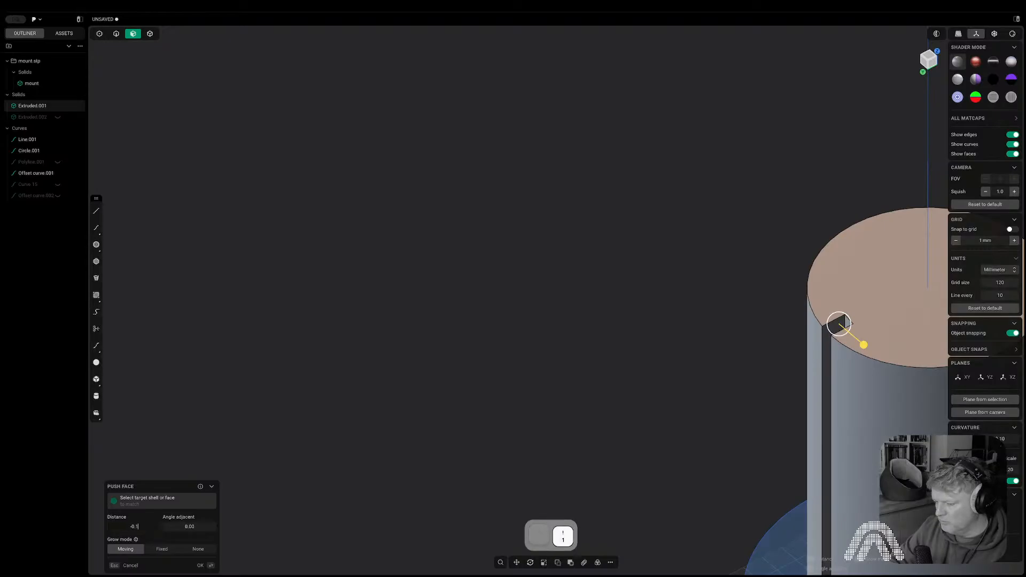
pyautogui.press('Tab')
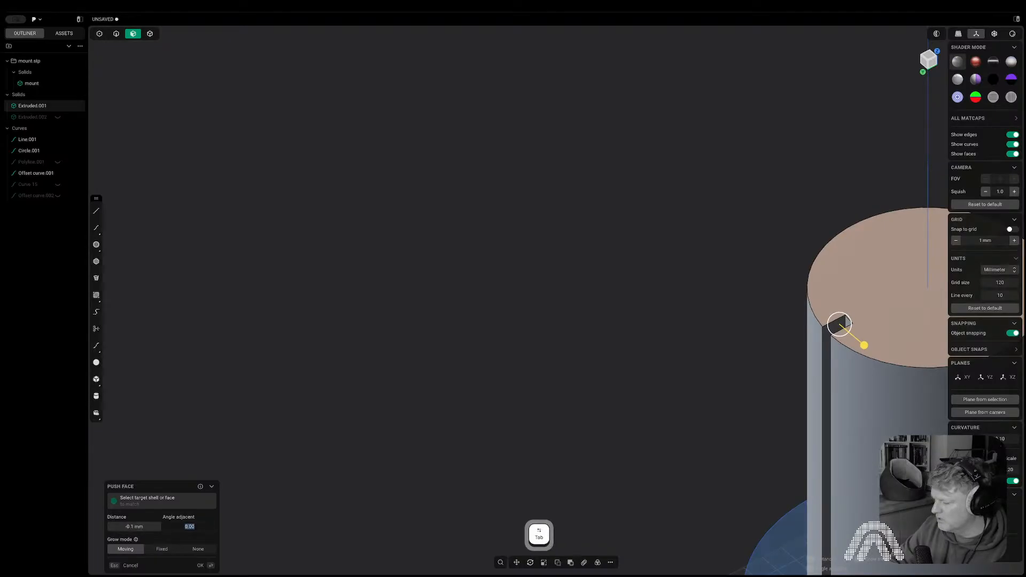
pyautogui.press('Escape')
pyautogui.press('Escape')
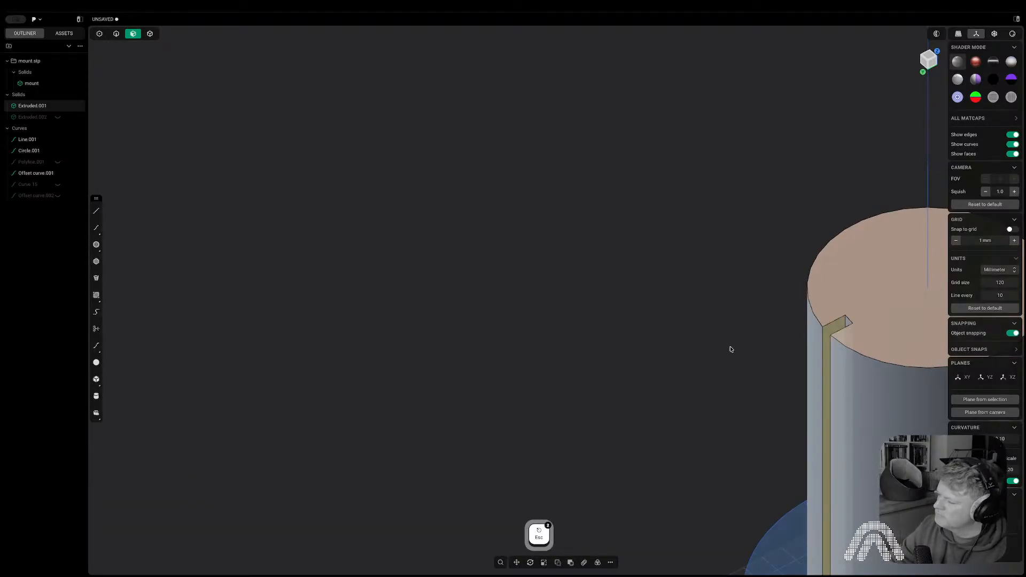
# - Push both side walls of the notch at the back of the cylinder outward with a distance of -0.2 mm
pyautogui.moveTo(731, 349); pyautogui.dragTo(658, 357, button='middle')
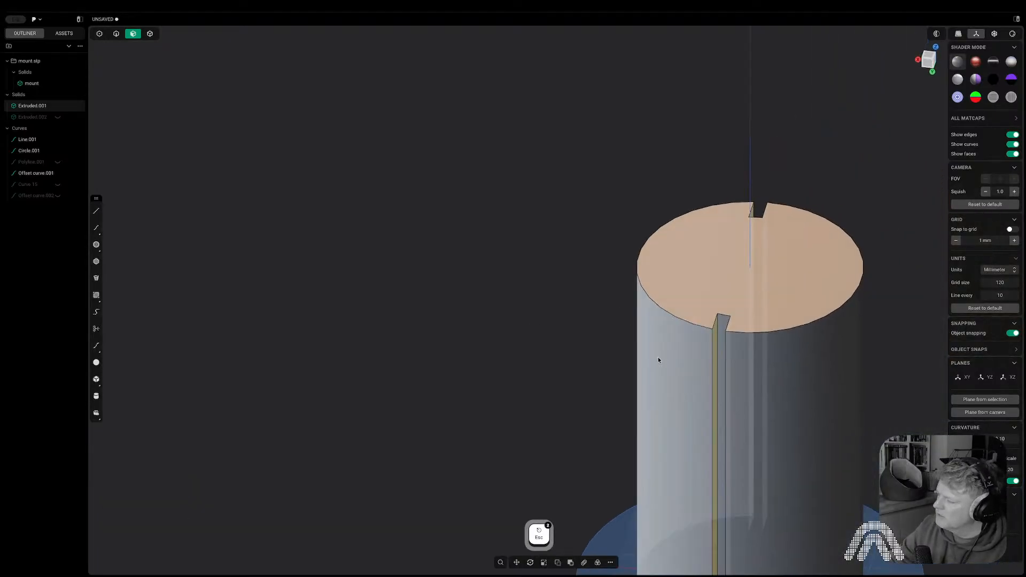
pyautogui.click(715, 338)
pyautogui.moveTo(715, 335); pyautogui.dragTo(742, 354, button='middle')
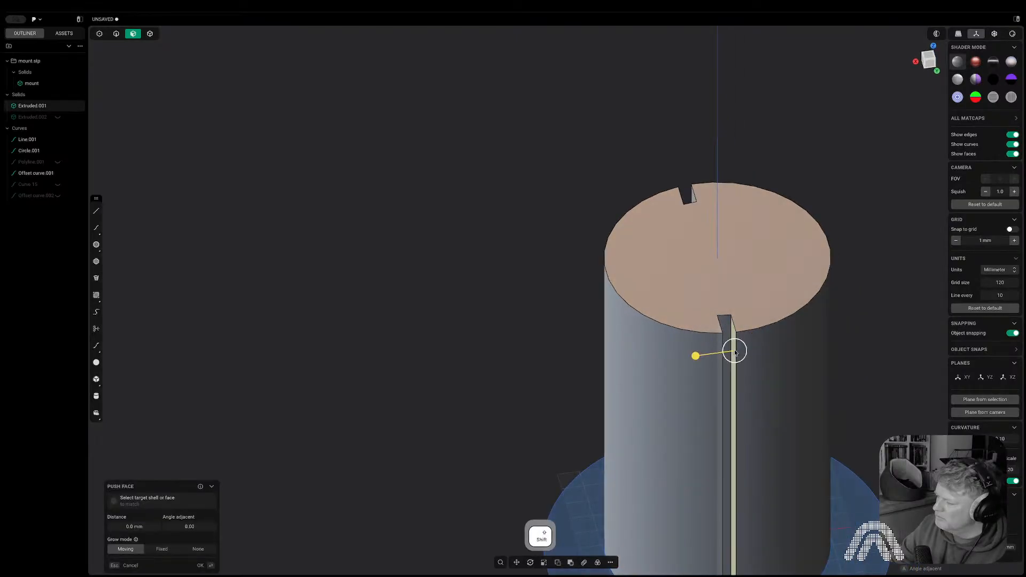
pyautogui.moveTo(695, 356); pyautogui.dragTo(649, 381)
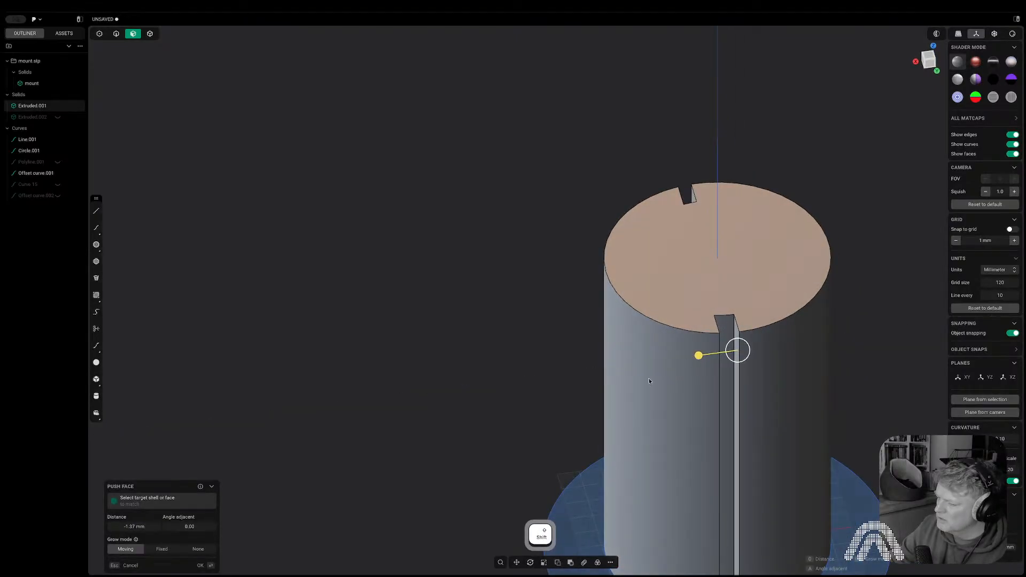
pyautogui.write('-0.2')
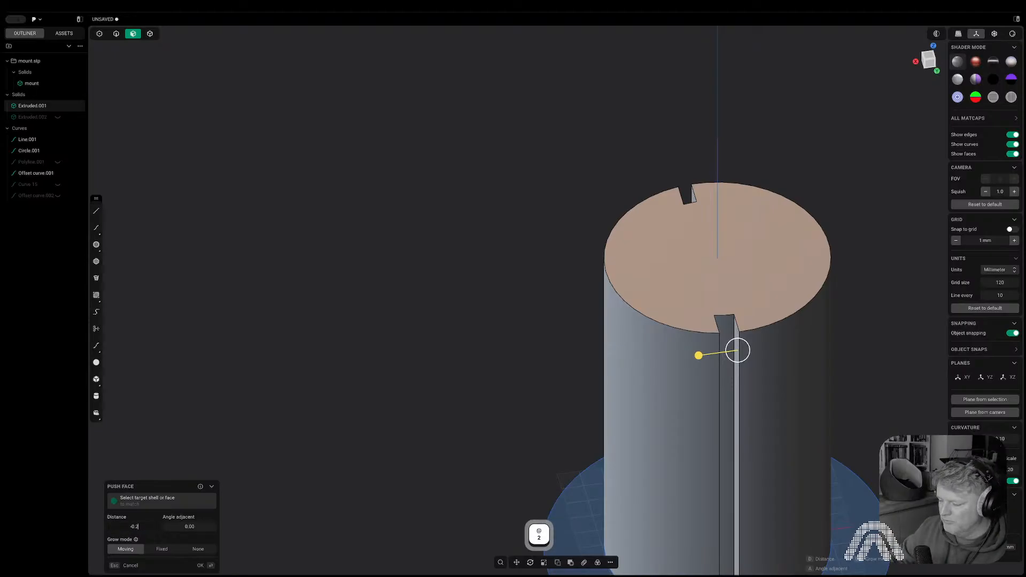
pyautogui.press('Tab')
pyautogui.press('Return')
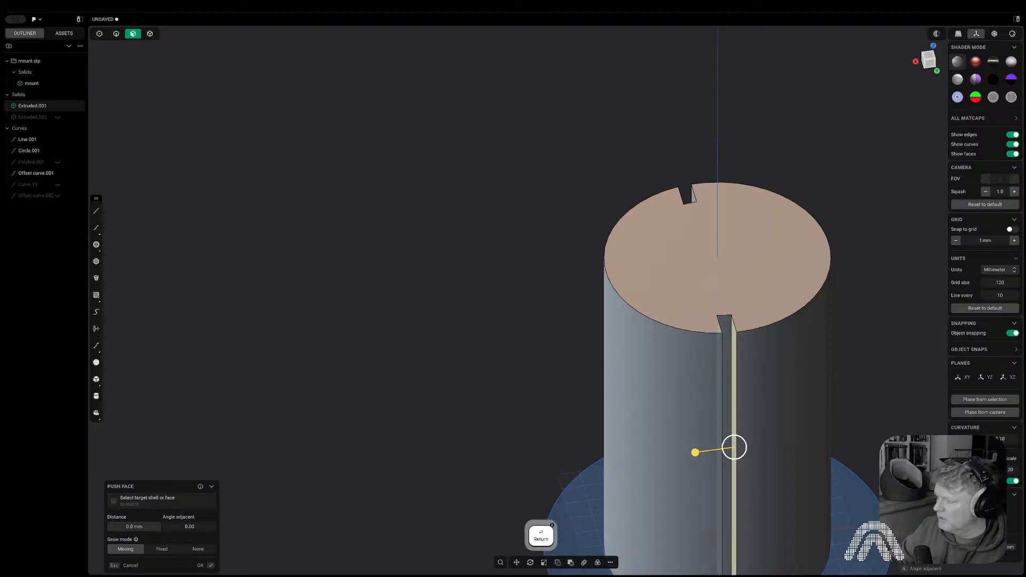
# - Widen the notch at the front of the cylinder by pushing both its side walls with a distance of -0.2 mm
pyautogui.click(689, 195)
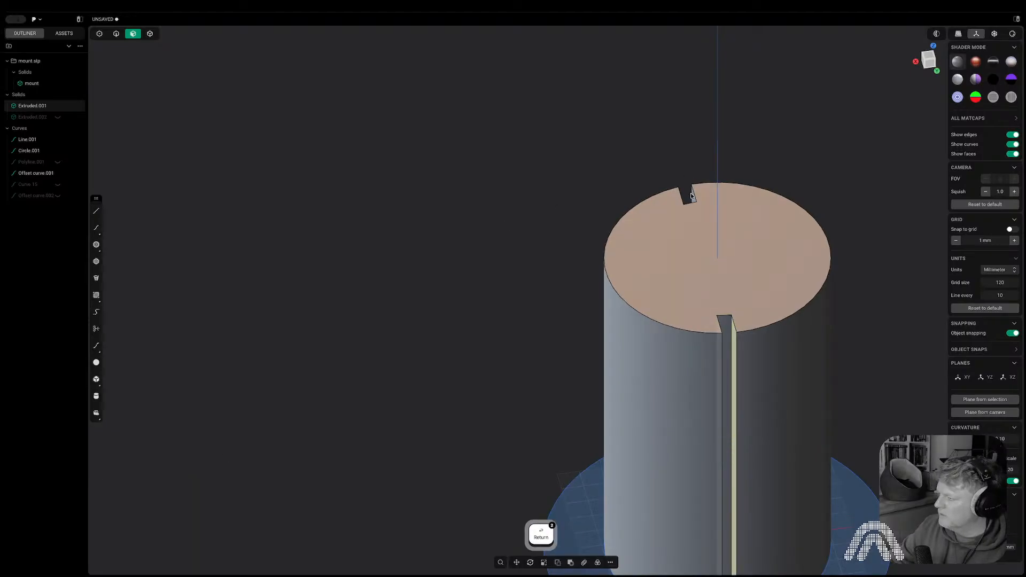
pyautogui.moveTo(692, 196); pyautogui.dragTo(957, 208, button='middle')
pyautogui.moveTo(694, 270); pyautogui.dragTo(731, 251, button='middle')
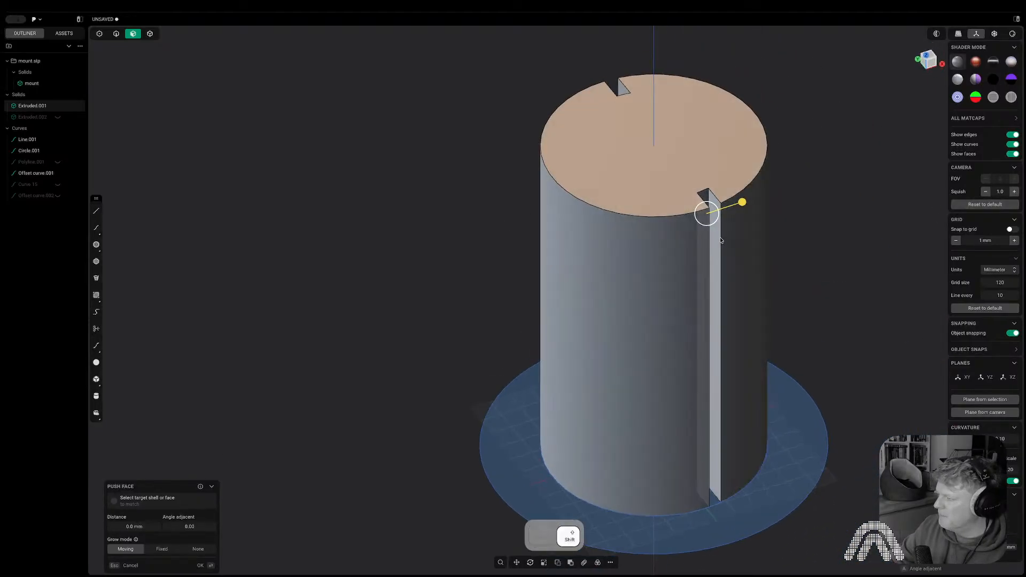
pyautogui.keyDown('shift'); pyautogui.click(719, 238); pyautogui.keyUp('shift')
pyautogui.moveTo(689, 246); pyautogui.dragTo(662, 267)
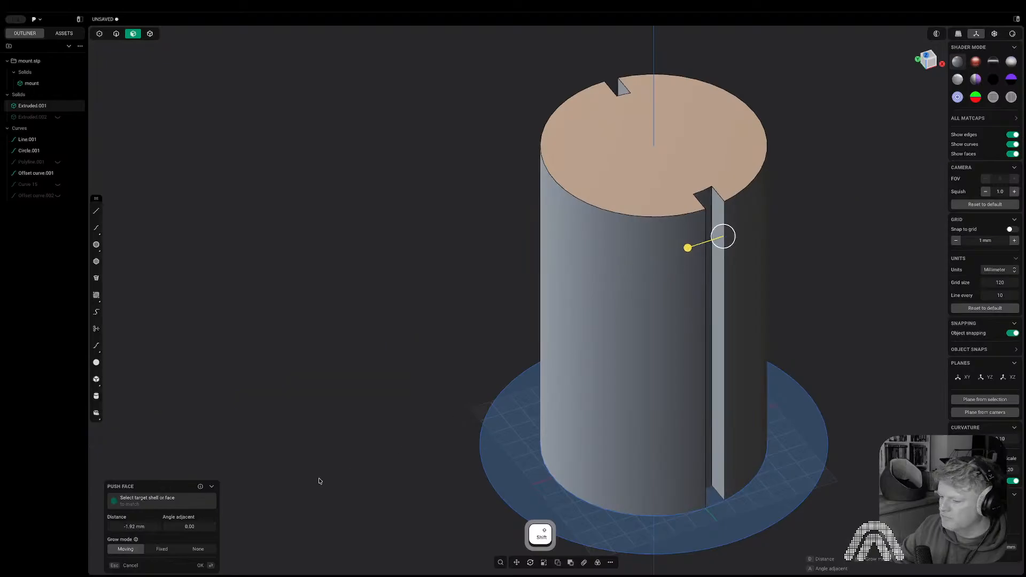
pyautogui.write('-0.2')
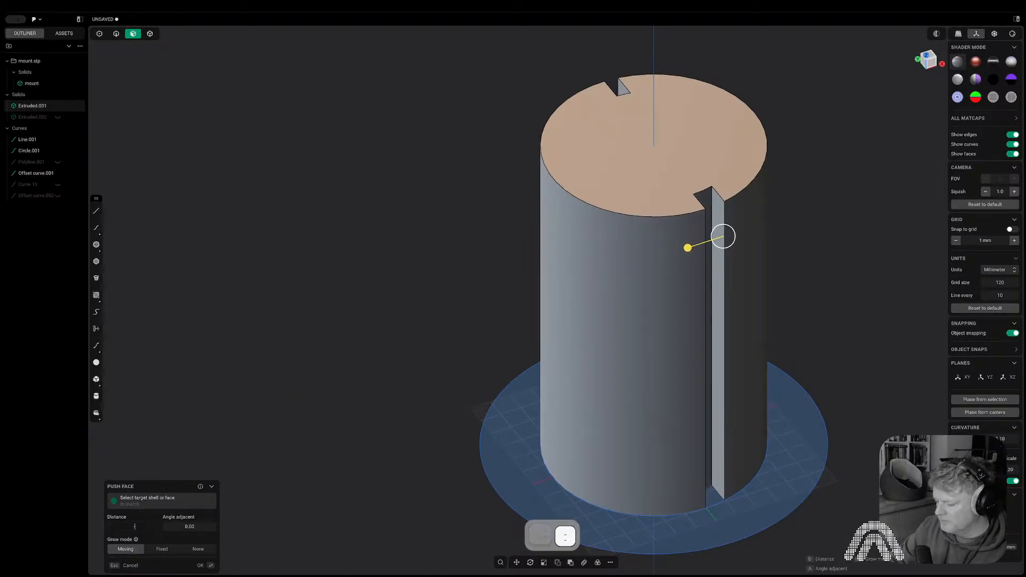
pyautogui.press('Return')
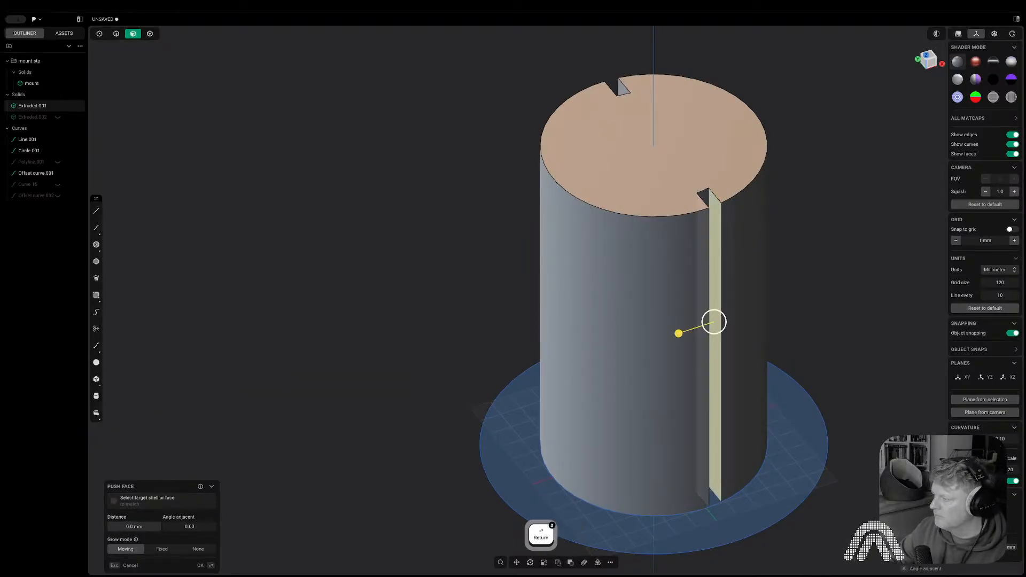
pyautogui.press('Return')
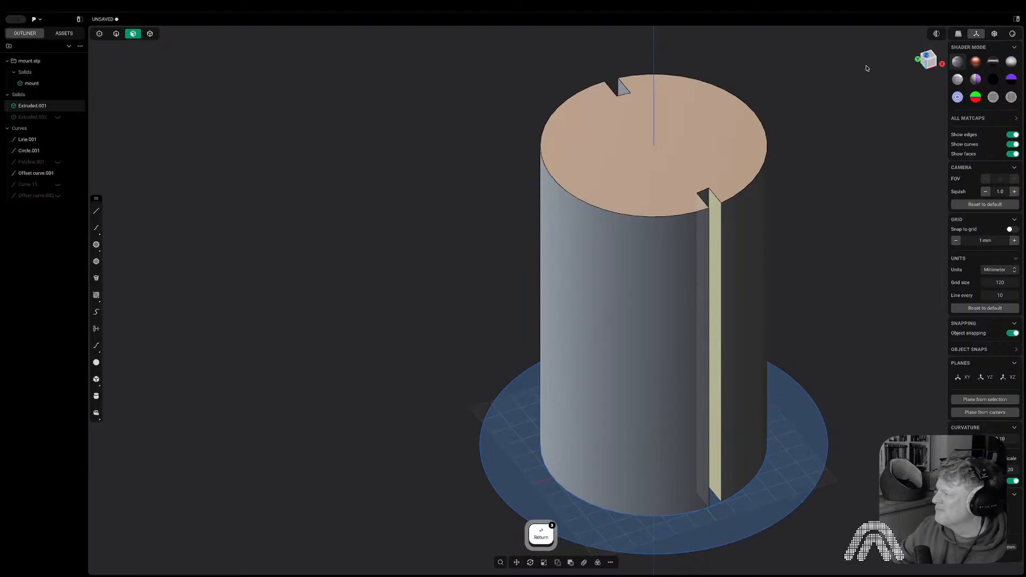
# - Mirror the notched cylinder across the vertical plane through its centre, cutting it down the mirror plane
pyautogui.click(923, 67)
pyautogui.press('Tab')
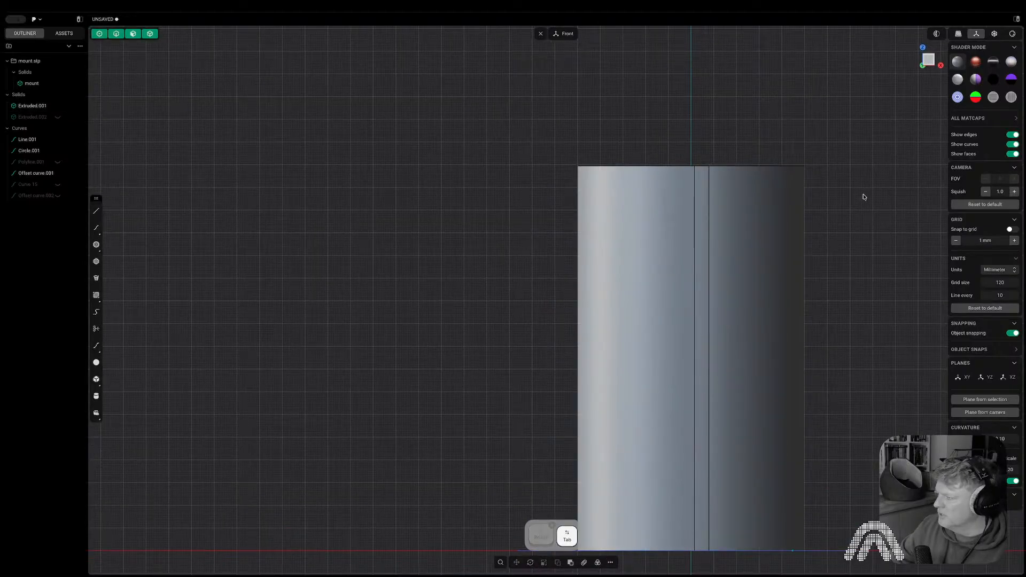
pyautogui.hotkey('alt', 'x')
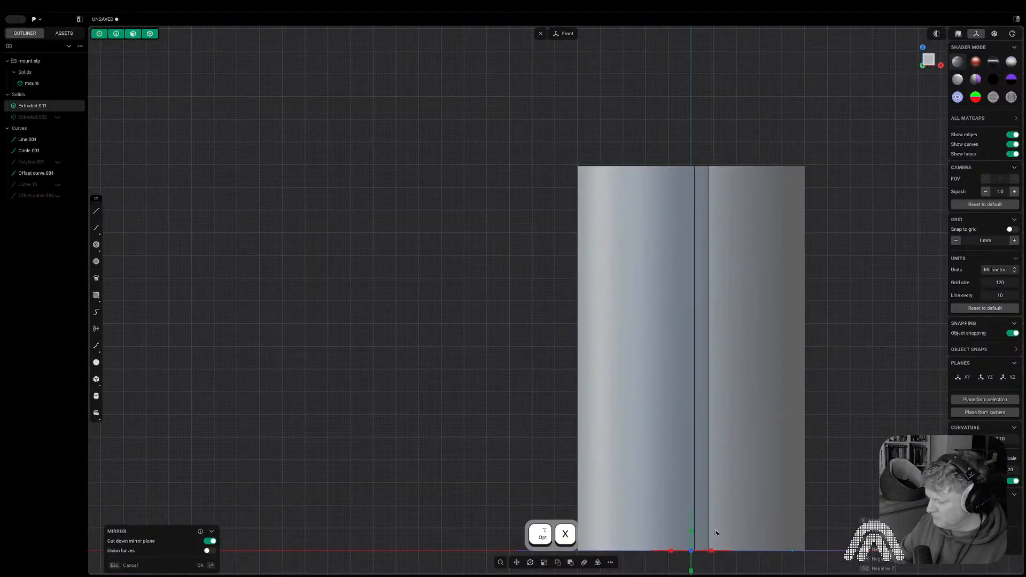
pyautogui.press('Return')
# - Join the two mirrored cylinder halves into one solid with a Boolean union, without keeping the tool body
pyautogui.press('q')
pyautogui.press('q')
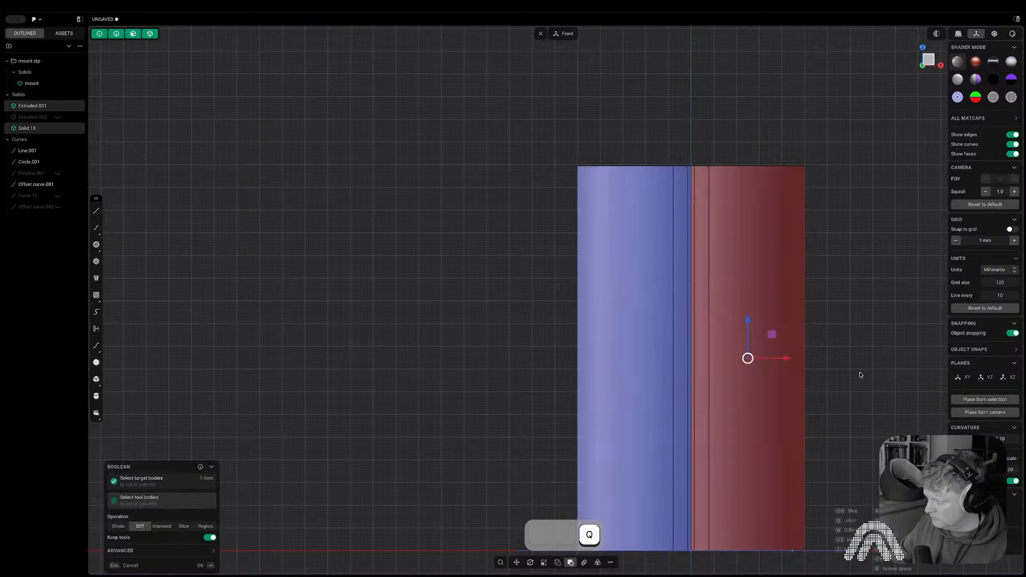
pyautogui.moveTo(845, 320); pyautogui.dragTo(844, 334, button='middle')
pyautogui.press('q')
pyautogui.press('q')
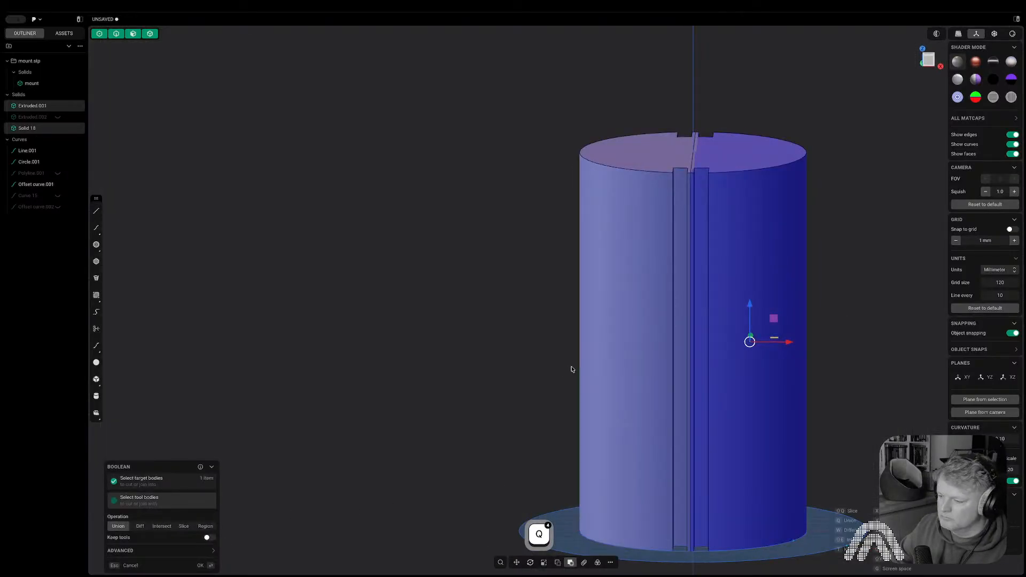
pyautogui.press('Return')
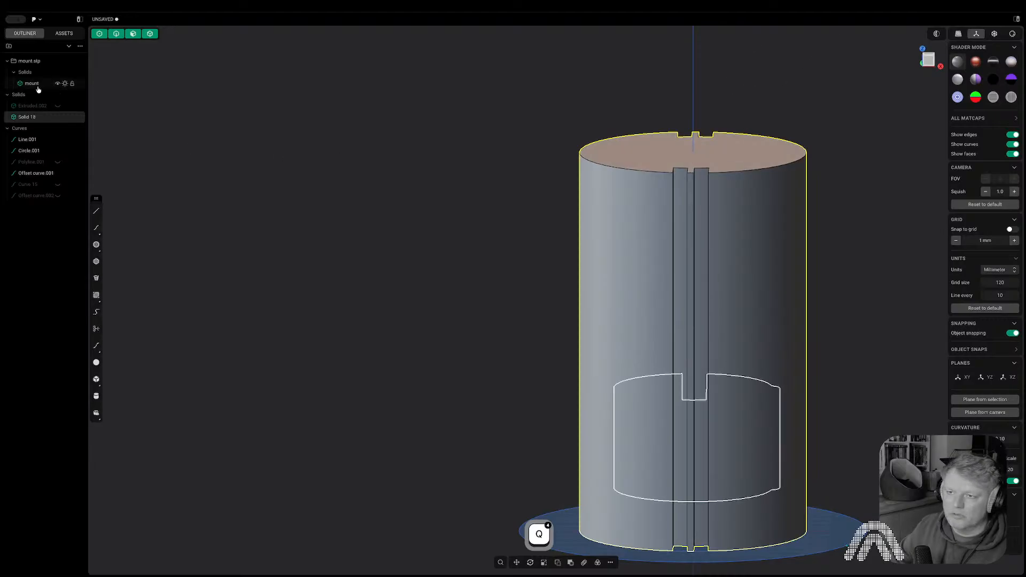
# - Show the hidden bent plate again and push the inner faces of its opening outward by about 0.33 mm for clearance
pyautogui.click(58, 106)
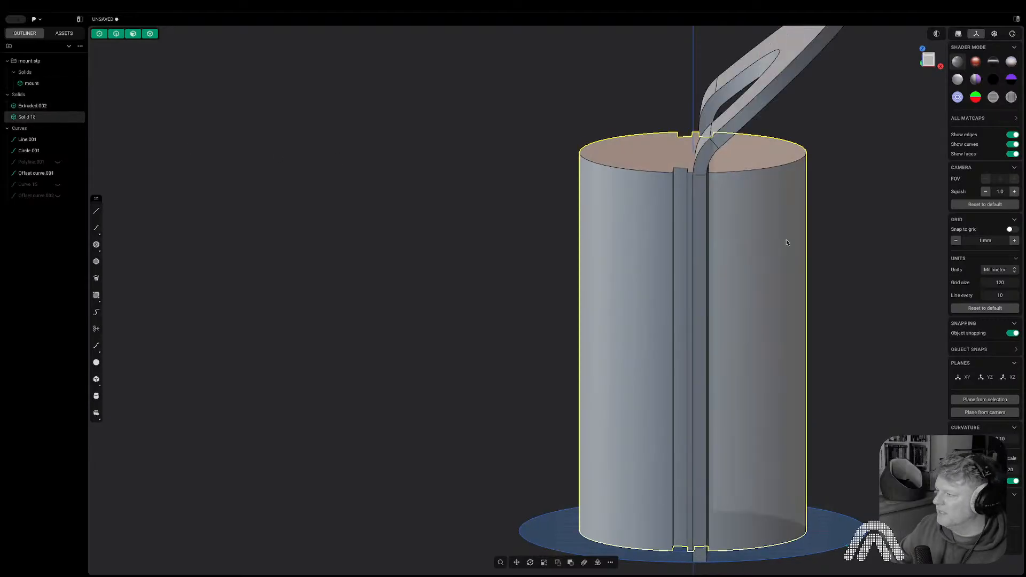
pyautogui.moveTo(787, 240); pyautogui.dragTo(874, 336, button='middle')
pyautogui.scroll(5, 779, 328)
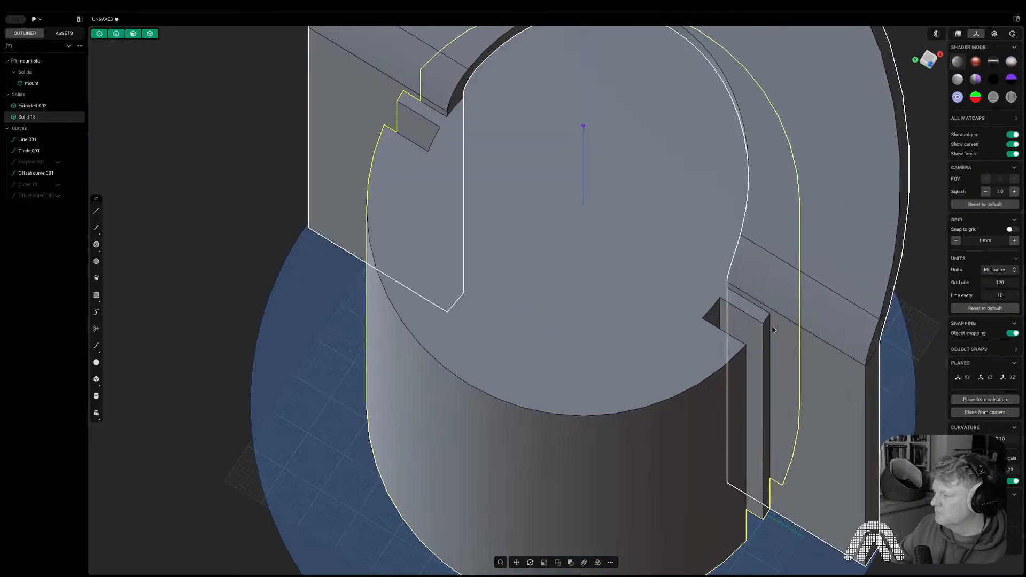
pyautogui.moveTo(803, 316); pyautogui.dragTo(845, 236, button='middle')
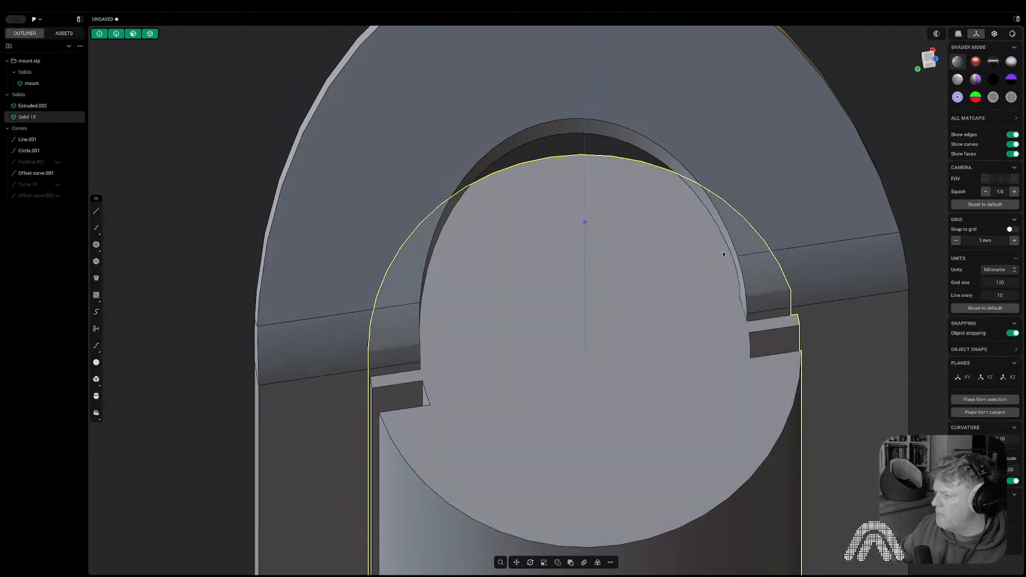
pyautogui.press('3')
pyautogui.click(723, 254)
pyautogui.moveTo(698, 257); pyautogui.dragTo(699, 259)
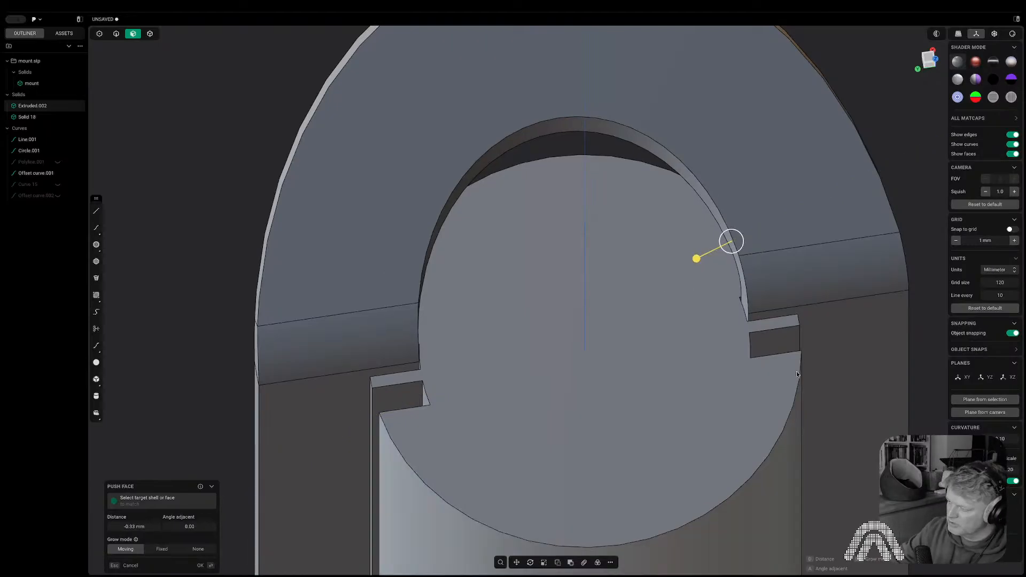
pyautogui.moveTo(777, 344); pyautogui.dragTo(783, 366, button='middle')
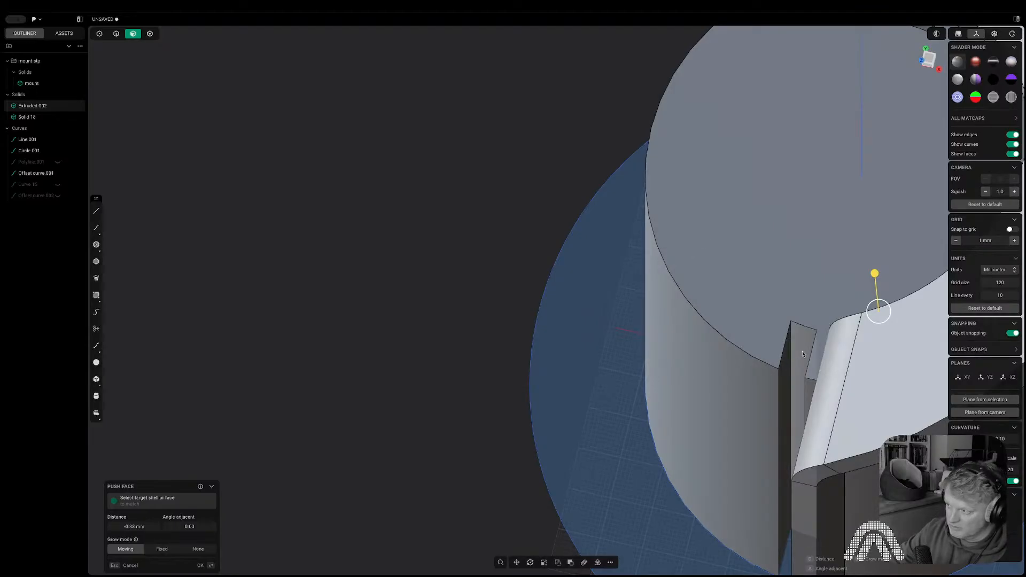
pyautogui.moveTo(803, 355)
pyautogui.mouseDown(button='middle')
pyautogui.moveTo(864, 354)
pyautogui.moveTo(854, 422)
pyautogui.moveTo(610, 417)
pyautogui.moveTo(537, 365)
pyautogui.moveTo(901, 151)
pyautogui.mouseUp(button='middle')
pyautogui.click(930, 61)
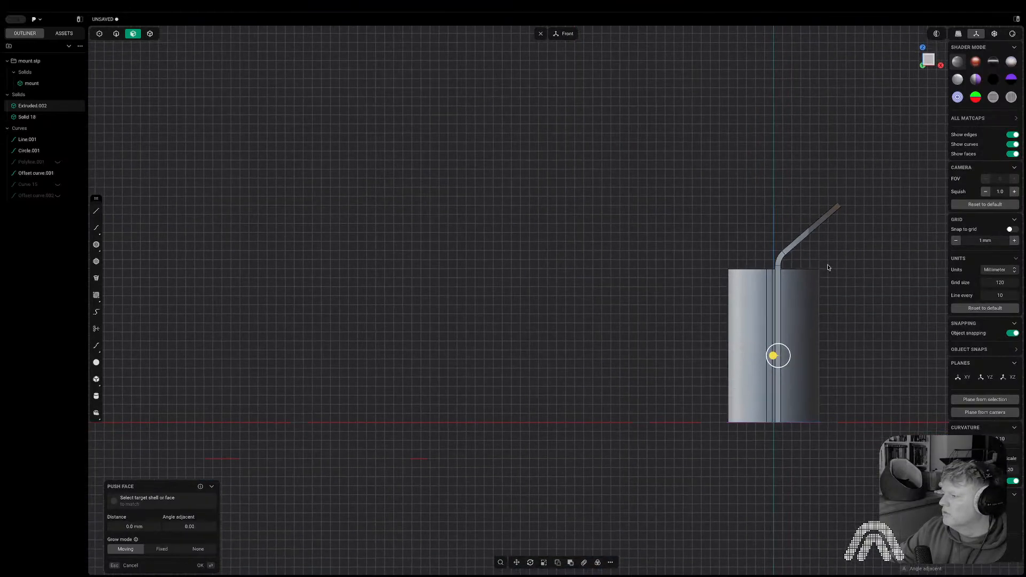
pyautogui.press('Escape')
# - Mirror the bent plate across the vertical plane through the cylinder's centre to create a second shade on the opposite side
pyautogui.moveTo(744, 246); pyautogui.dragTo(657, 284, button='middle')
pyautogui.click(525, 389)
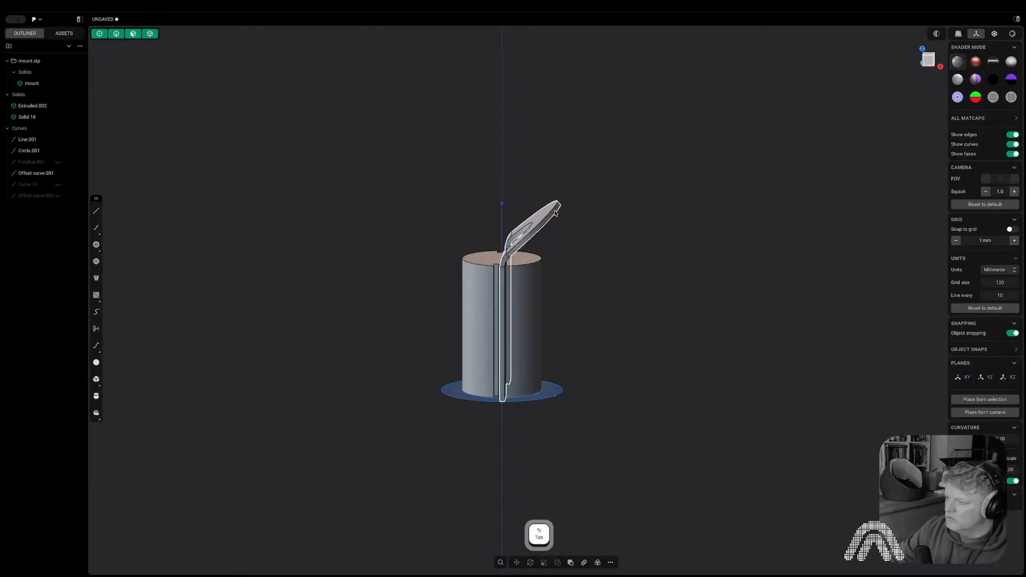
pyautogui.hotkey('alt', 'x')
pyautogui.press('Return')
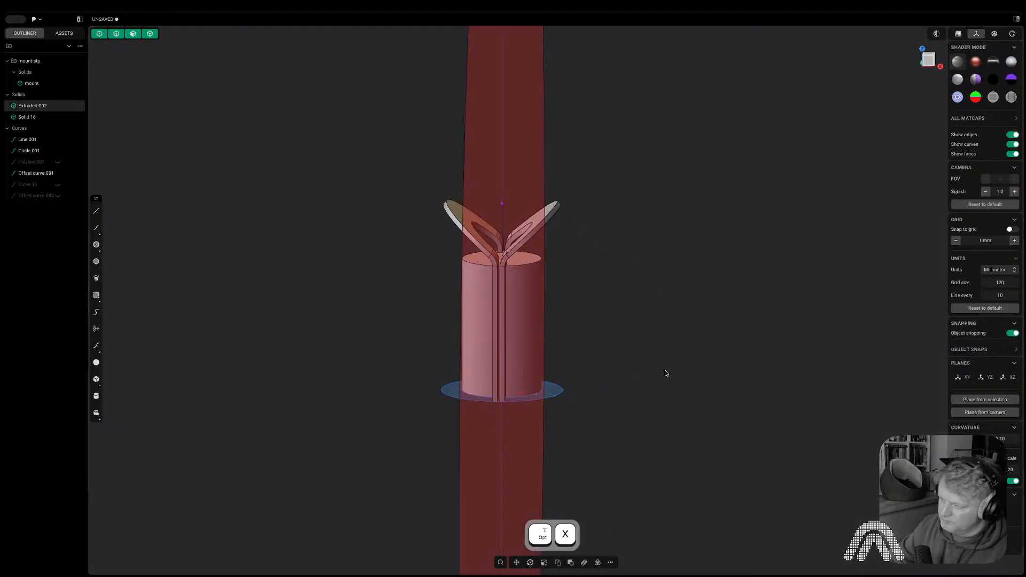
pyautogui.moveTo(602, 334); pyautogui.dragTo(664, 378, button='middle')
pyautogui.scroll(10, 458, 264)
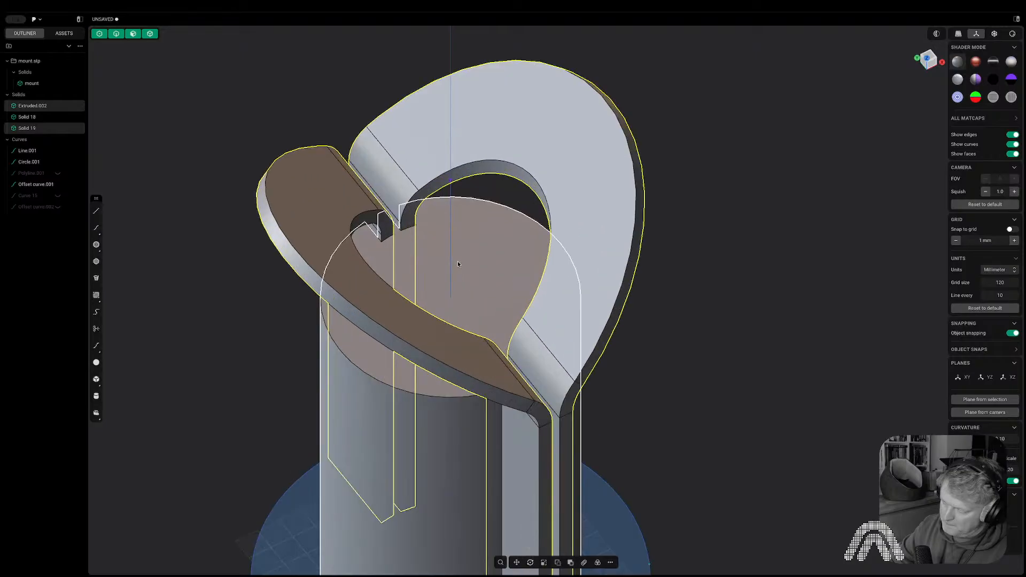
pyautogui.moveTo(458, 264); pyautogui.dragTo(418, 233, button='middle')
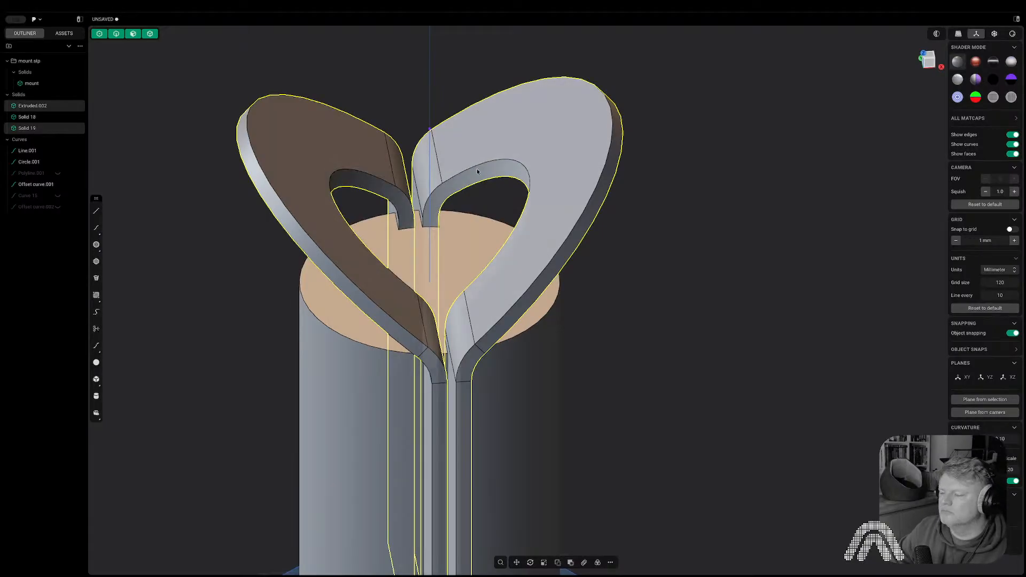
pyautogui.moveTo(530, 210)
pyautogui.mouseDown(button='middle')
pyautogui.moveTo(483, 256)
pyautogui.moveTo(524, 277)
pyautogui.moveTo(538, 262)
pyautogui.moveTo(529, 227)
pyautogui.mouseUp(button='middle')
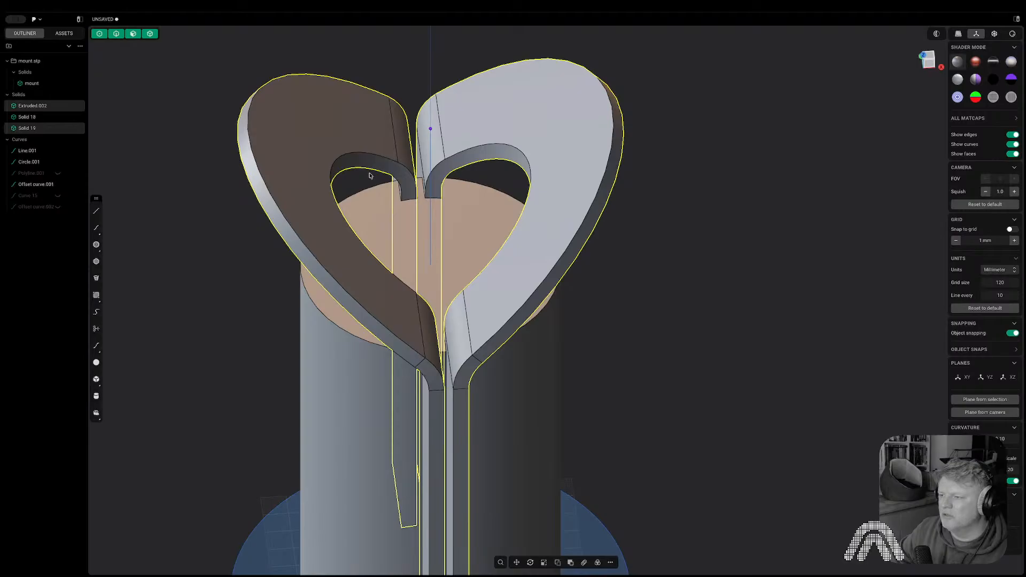
pyautogui.moveTo(369, 175); pyautogui.dragTo(378, 196, button='middle')
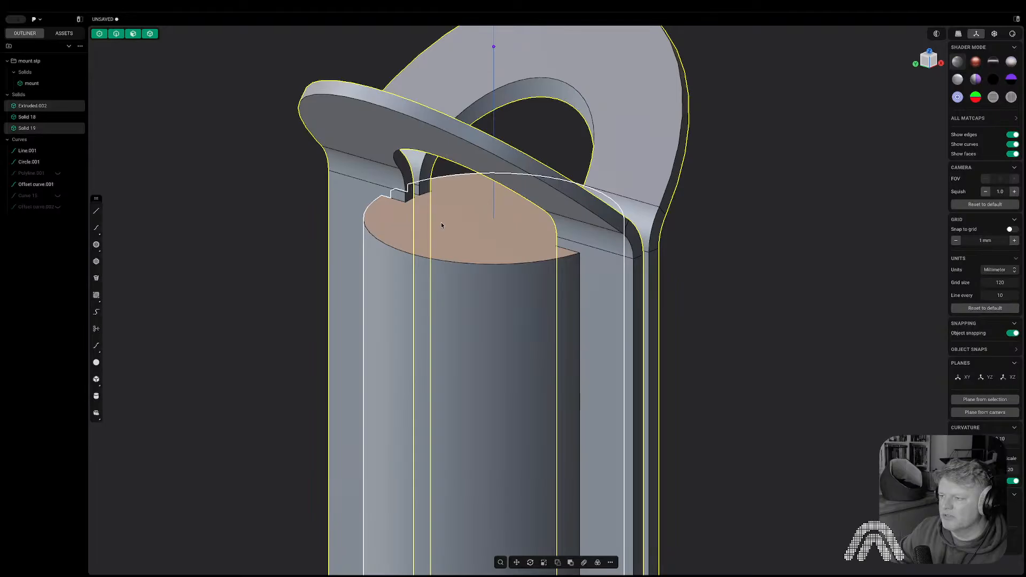
# - Delete the mirrored copy of the bent plate, keeping the original plate and the slotted cylinder
pyautogui.moveTo(440, 225); pyautogui.dragTo(500, 200, button='middle')
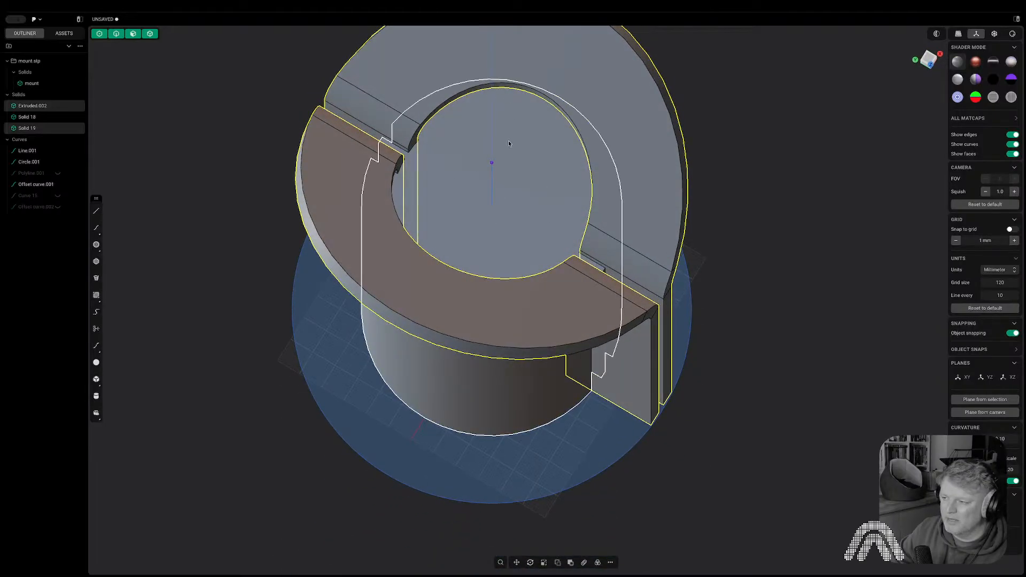
pyautogui.moveTo(508, 140)
pyautogui.mouseDown(button='middle')
pyautogui.moveTo(457, 152)
pyautogui.moveTo(330, 136)
pyautogui.mouseUp(button='middle')
pyautogui.press('Tab')
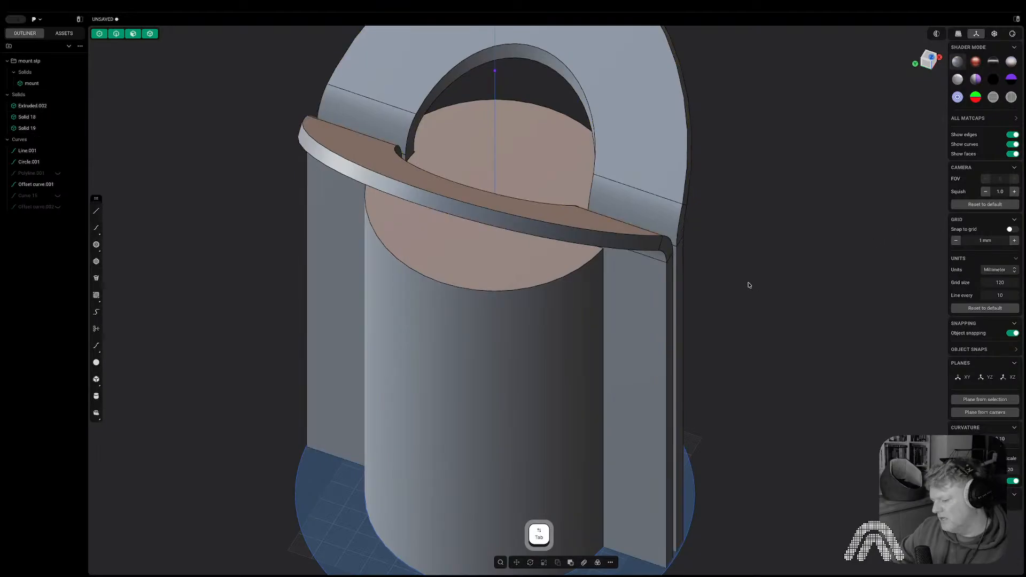
pyautogui.press('Tab')
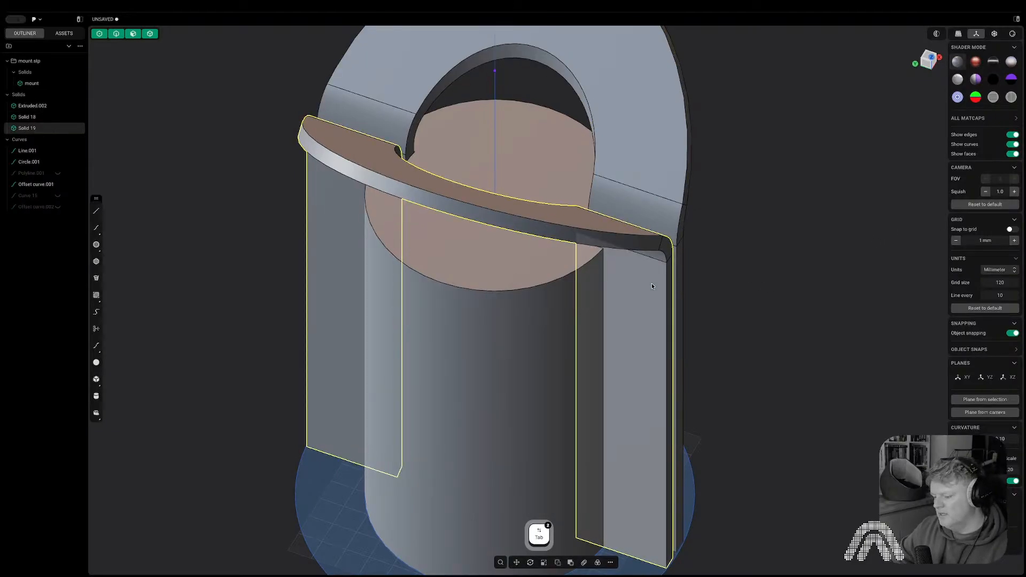
pyautogui.press('x')
# - Split the inner face of the plate's opening near its lower end with a single V-direction isoparam at about 0.21
pyautogui.scroll(5, 425, 156)
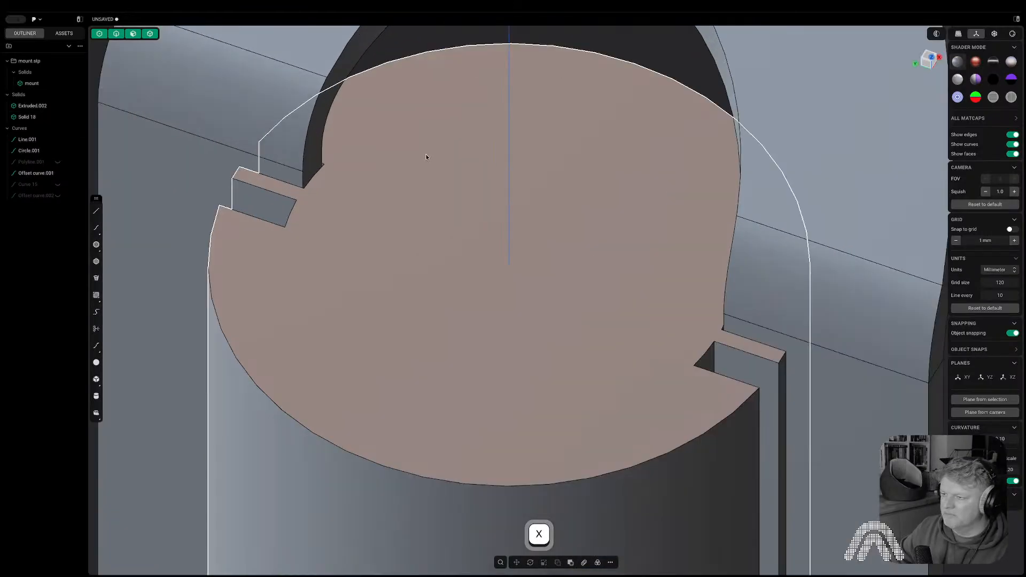
pyautogui.moveTo(426, 156); pyautogui.dragTo(384, 121, button='middle')
pyautogui.press('3')
pyautogui.scroll(4, 328, 132)
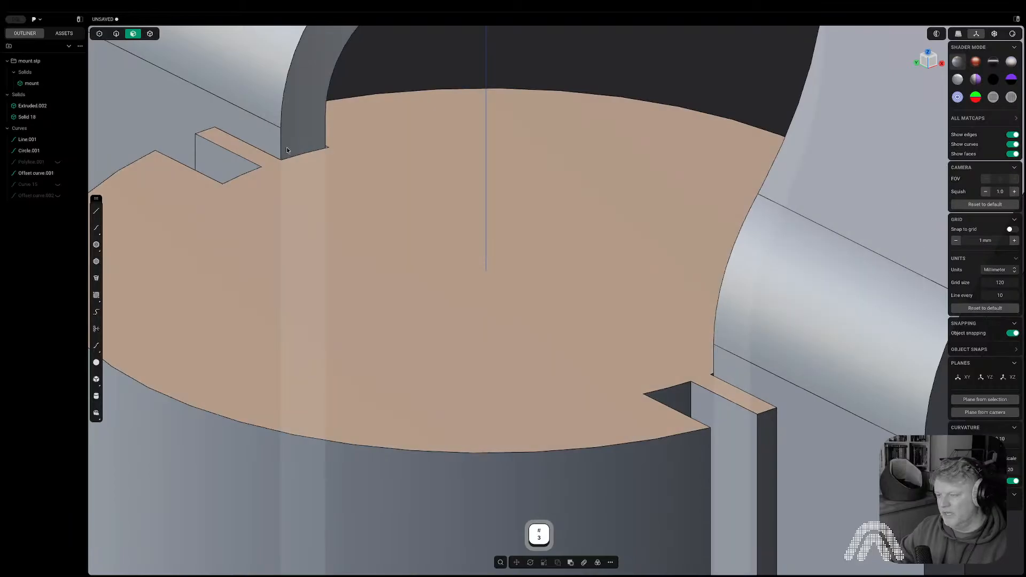
pyautogui.click(292, 151)
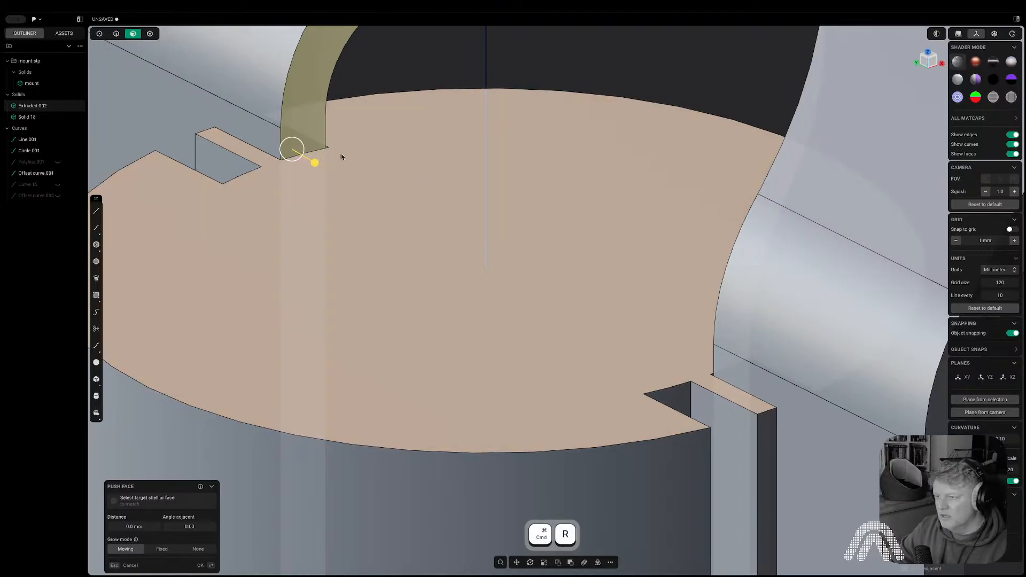
pyautogui.hotkey('alt', 'r')
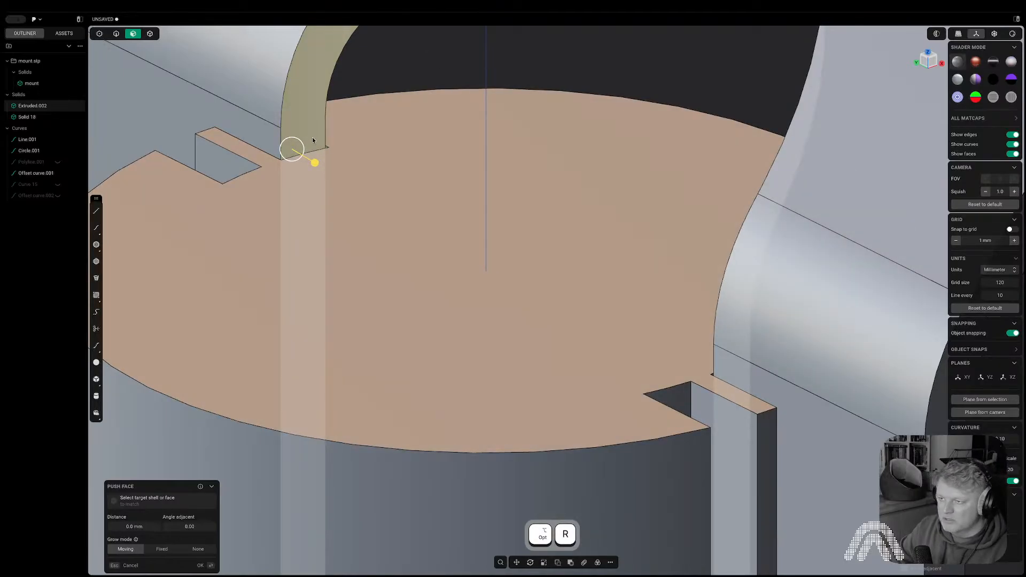
pyautogui.press('Escape')
pyautogui.hotkey('alt', 'r')
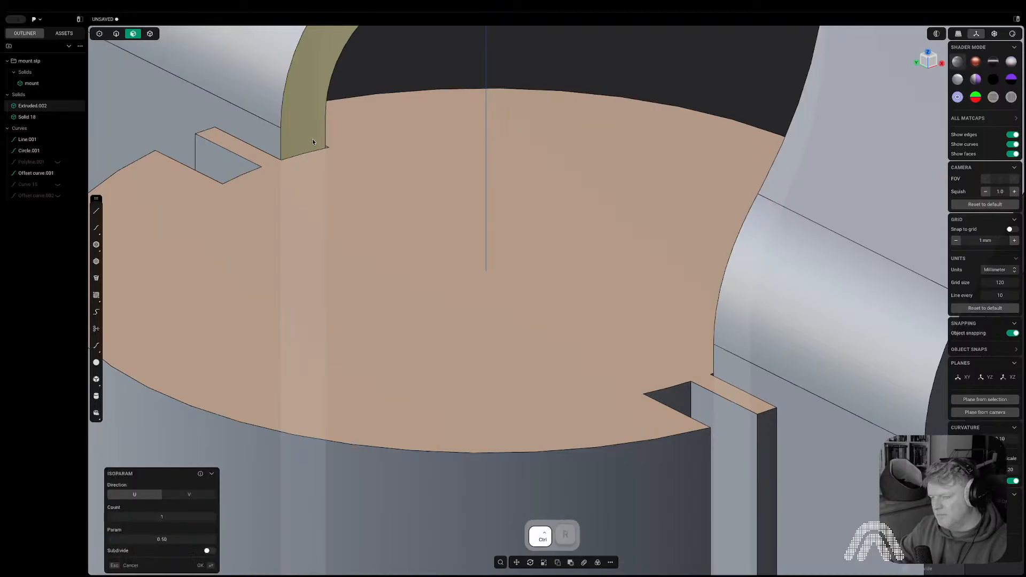
pyautogui.press('Tab')
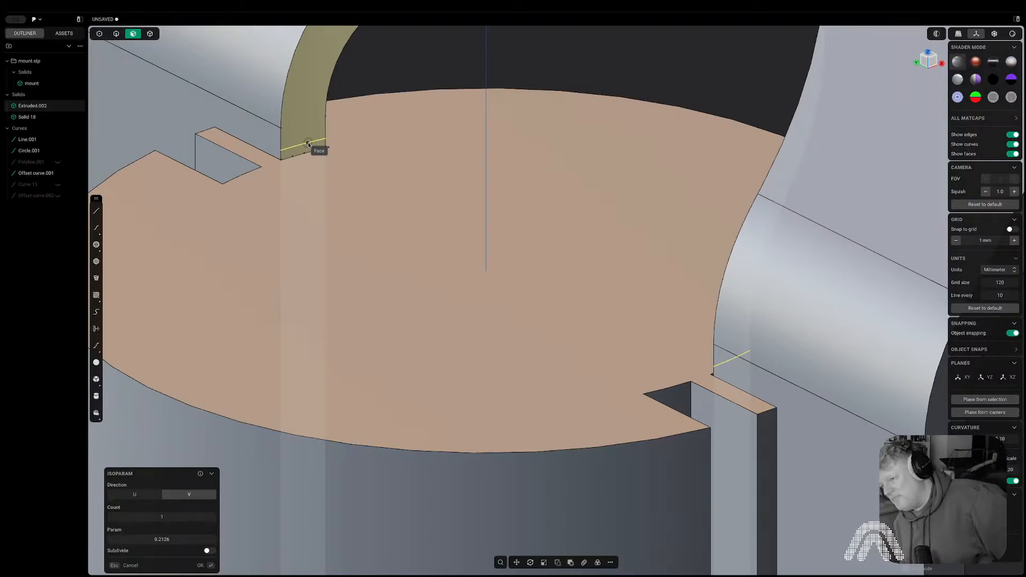
pyautogui.click(307, 145)
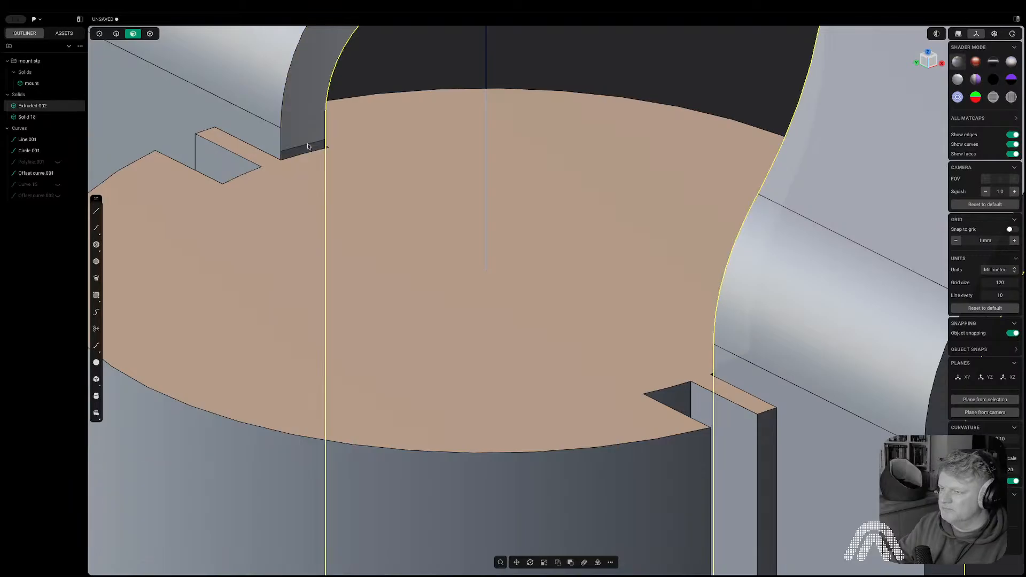
# - Push the upper part of the opening's inner face inward by about 14.32 mm to narrow the opening
pyautogui.moveTo(308, 144); pyautogui.dragTo(293, 126, button='middle')
pyautogui.click(297, 122)
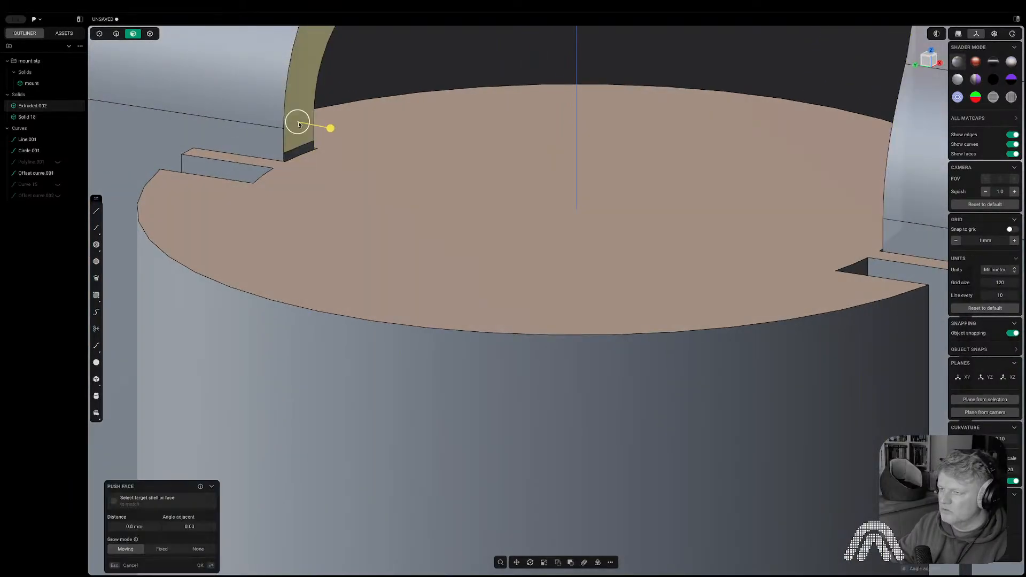
pyautogui.moveTo(386, 144); pyautogui.dragTo(358, 219, button='middle')
pyautogui.scroll(-5, 464, 243)
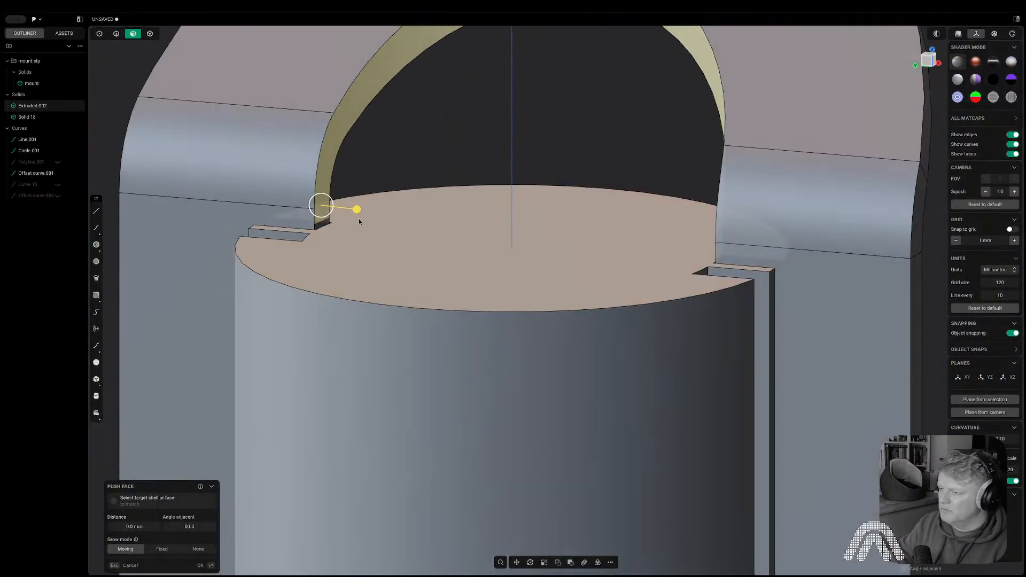
pyautogui.moveTo(356, 211); pyautogui.dragTo(425, 222)
pyautogui.scroll(-10, 426, 223)
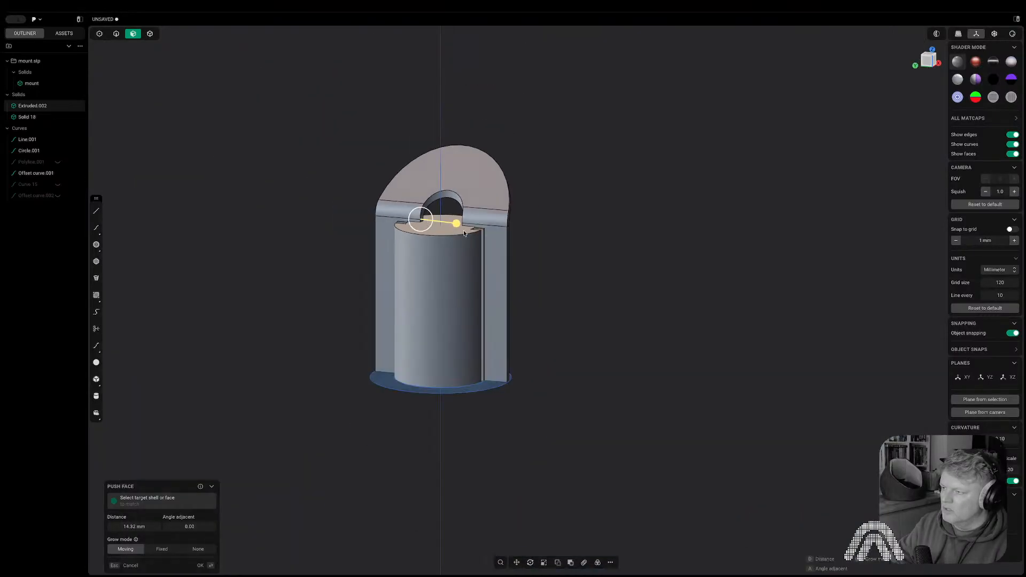
pyautogui.moveTo(428, 223); pyautogui.dragTo(697, 226, button='middle')
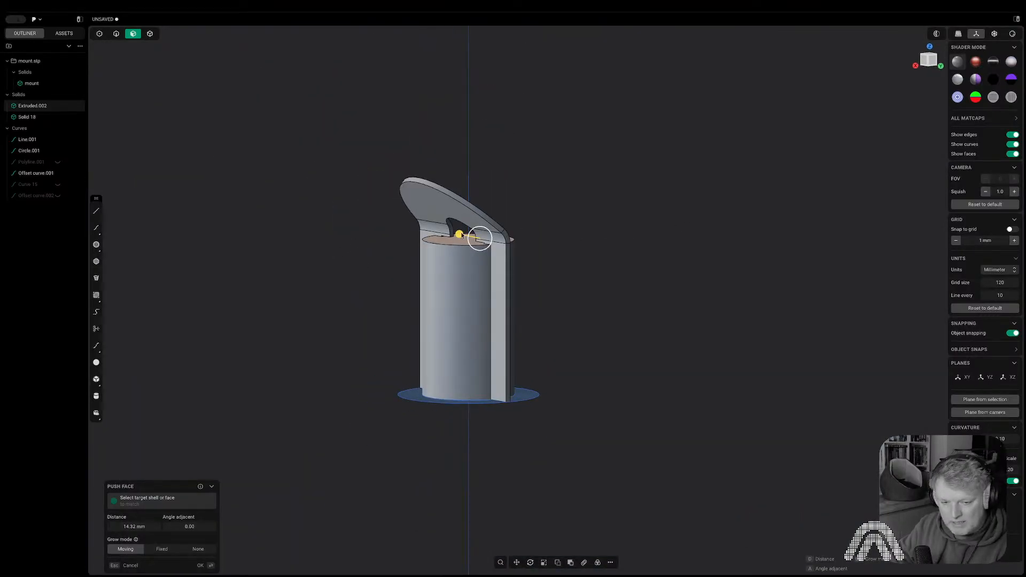
pyautogui.moveTo(456, 230); pyautogui.dragTo(491, 239, button='middle')
pyautogui.scroll(5, 485, 235)
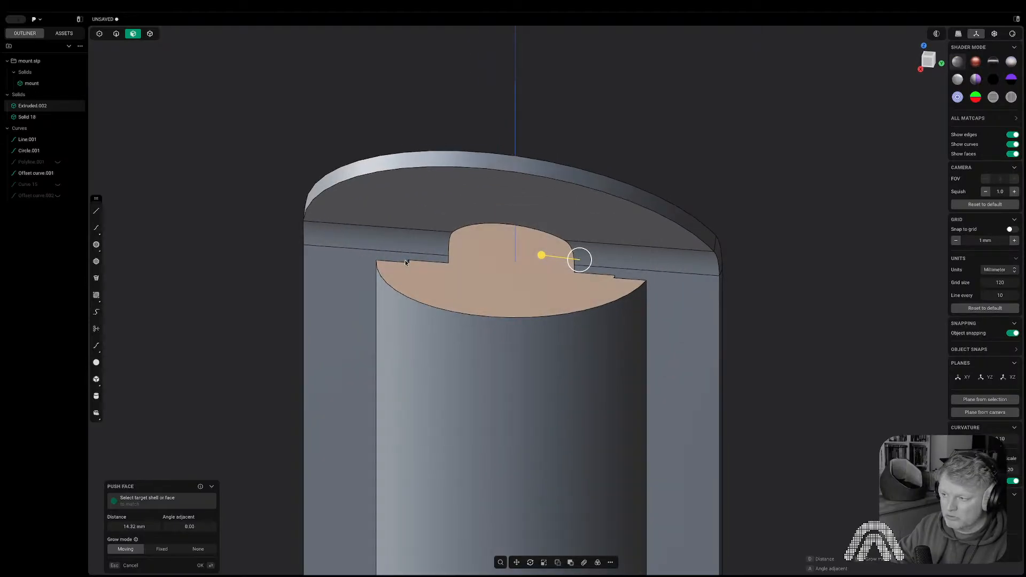
pyautogui.click(617, 278)
pyautogui.moveTo(598, 218); pyautogui.dragTo(815, 204, button='middle')
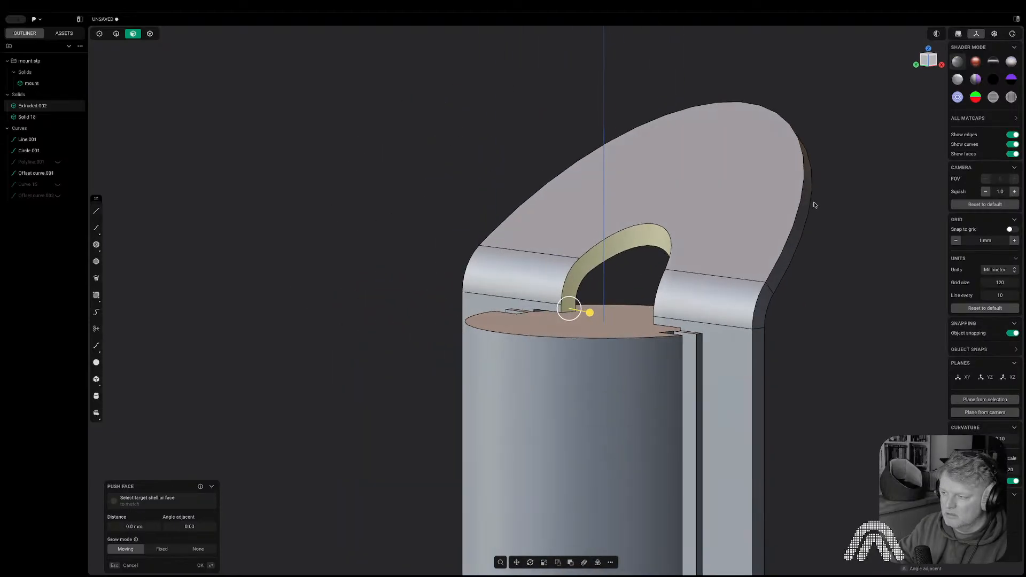
pyautogui.scroll(5, 600, 302)
pyautogui.moveTo(601, 338); pyautogui.dragTo(456, 248, button='middle')
pyautogui.press('Return')
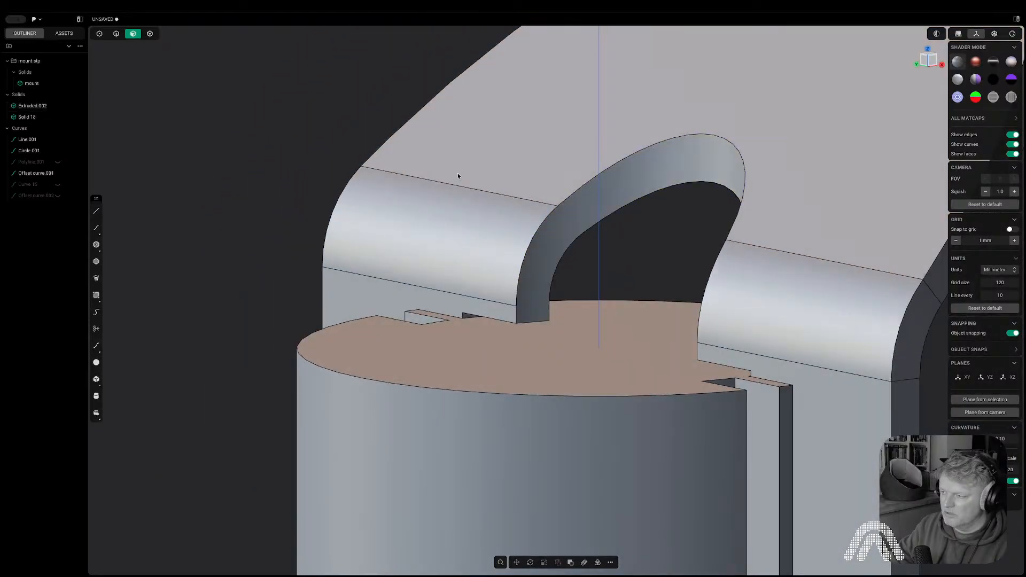
# - Chamfer the underside edge of the narrowed opening in the bent plate
pyautogui.press('2')
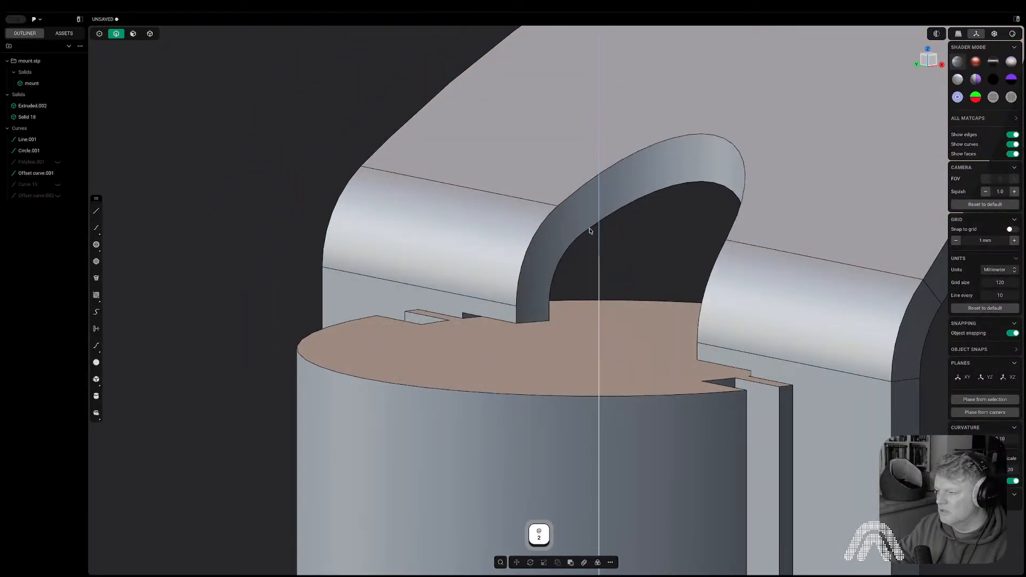
pyautogui.click(587, 231)
pyautogui.press('f')
pyautogui.moveTo(587, 231); pyautogui.dragTo(582, 223)
pyautogui.rightClick(586, 223)
pyautogui.scroll(-8, 593, 222)
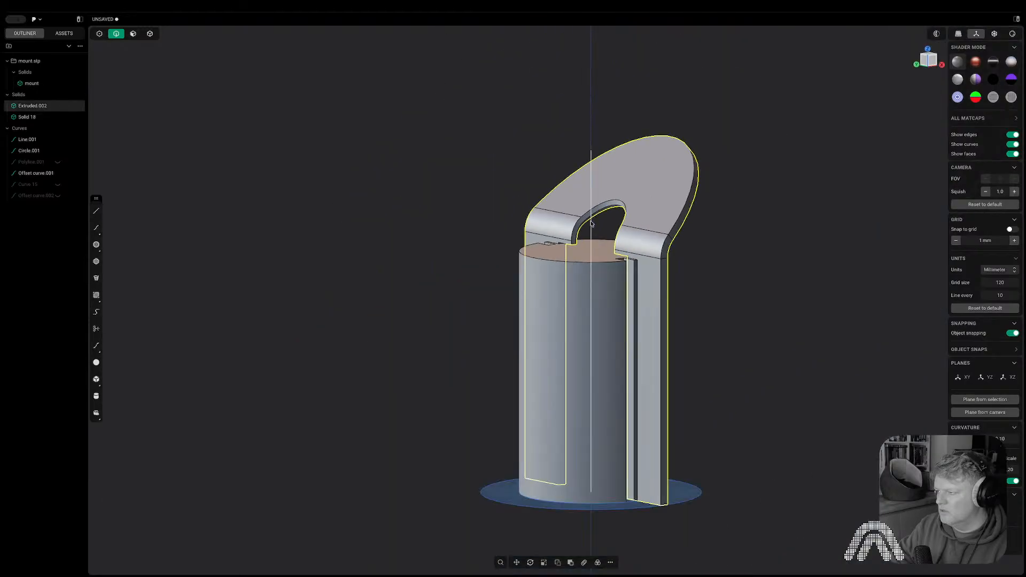
# - Chamfer the underside outer edge of the bent plate by about 2.67 mm, including its tangent edges
pyautogui.moveTo(607, 227); pyautogui.dragTo(533, 227, button='middle')
pyautogui.press('2')
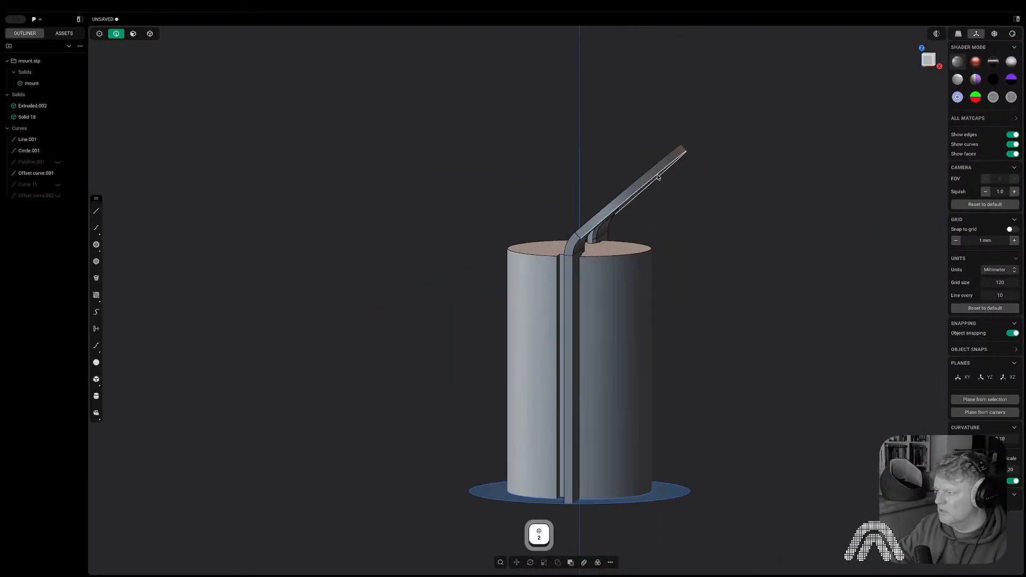
pyautogui.click(658, 177)
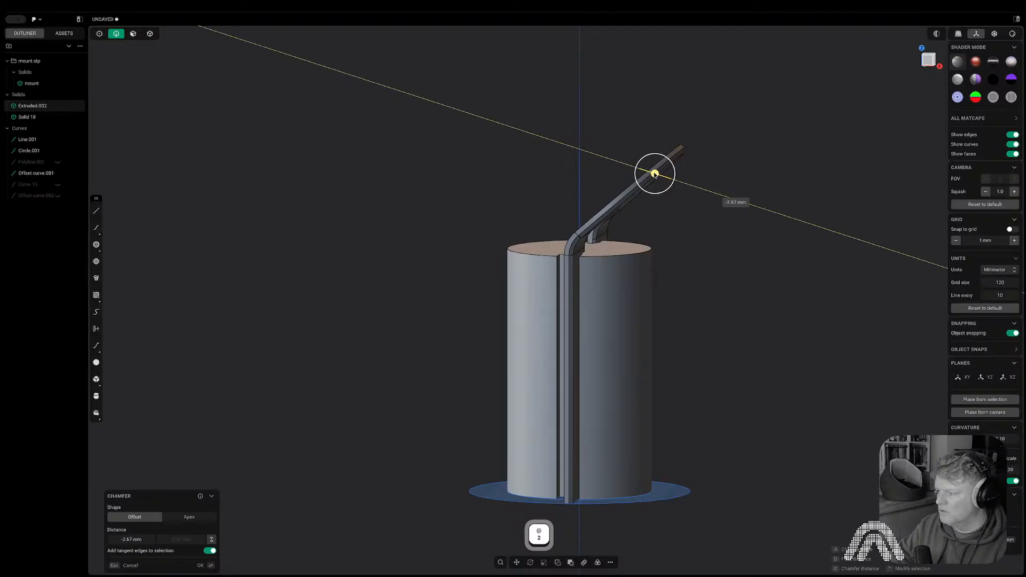
pyautogui.moveTo(655, 175); pyautogui.dragTo(733, 197)
pyautogui.rightClick(733, 196)
pyautogui.scroll(-4, 733, 196)
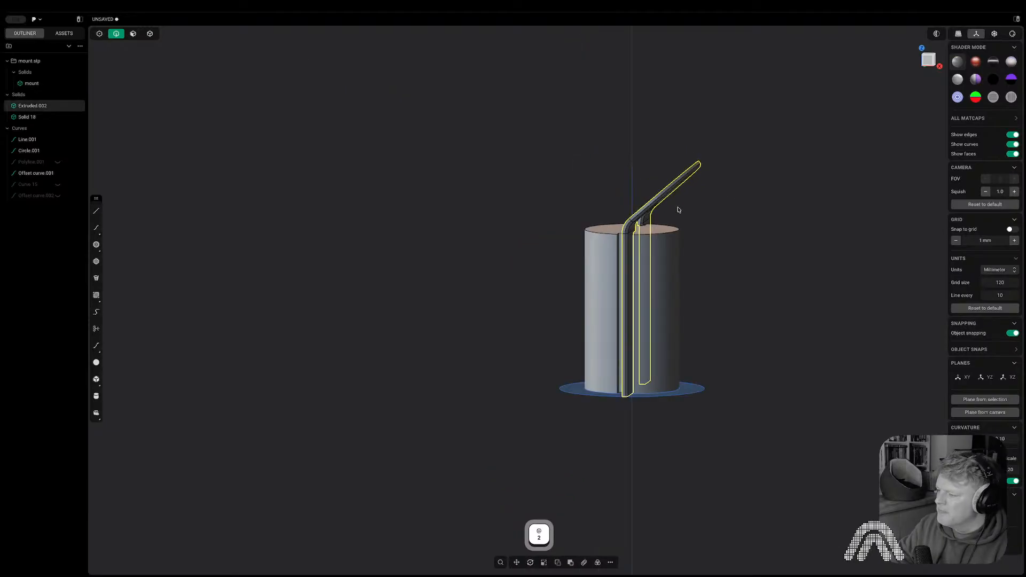
# - Chamfer the upper outer edge of the bent plate by about 1.14 mm, including its tangent edges
pyautogui.moveTo(681, 209); pyautogui.dragTo(715, 220, button='middle')
pyautogui.scroll(5, 715, 221)
pyautogui.click(619, 165)
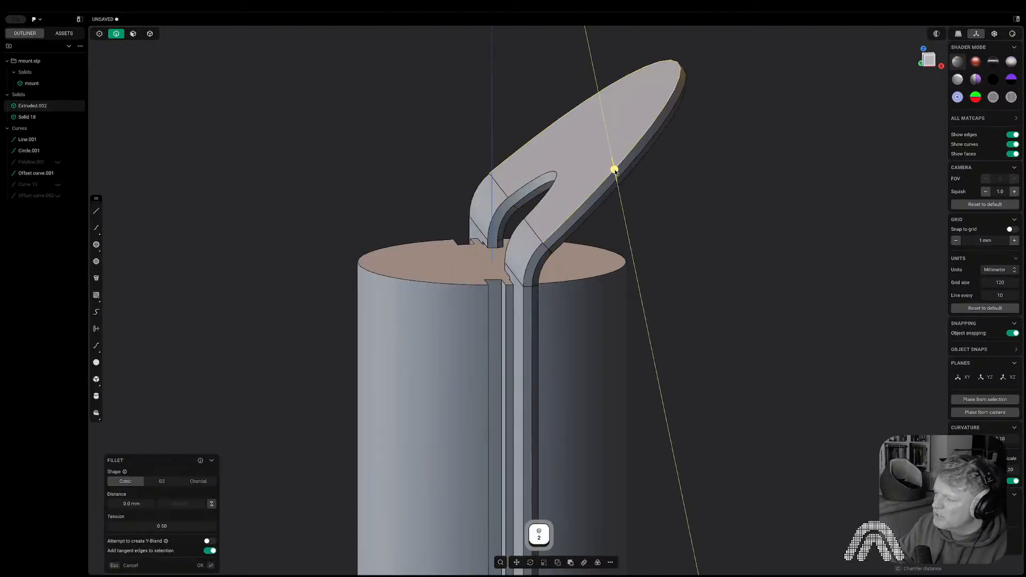
pyautogui.moveTo(615, 172); pyautogui.dragTo(614, 172)
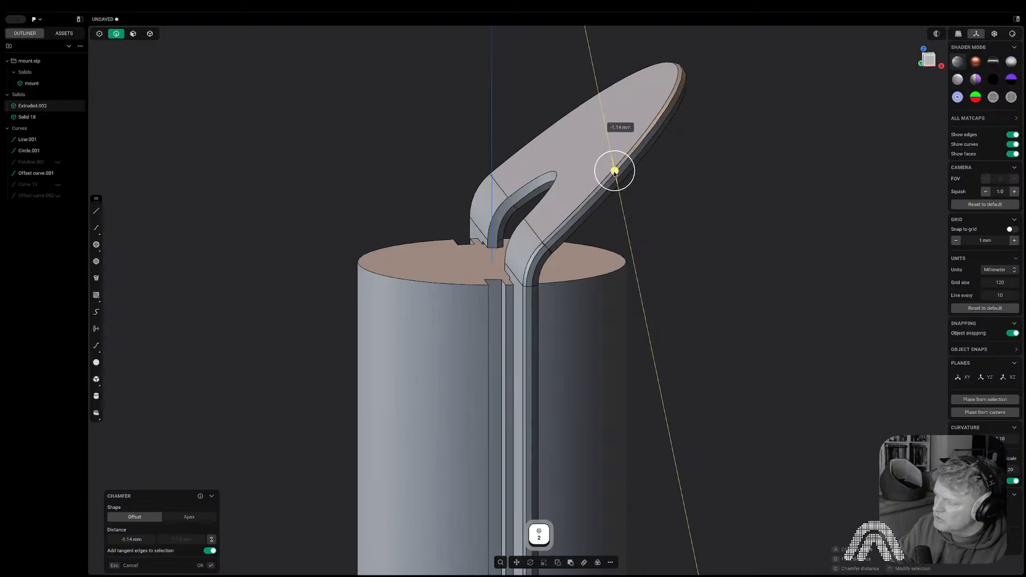
pyautogui.press('Return')
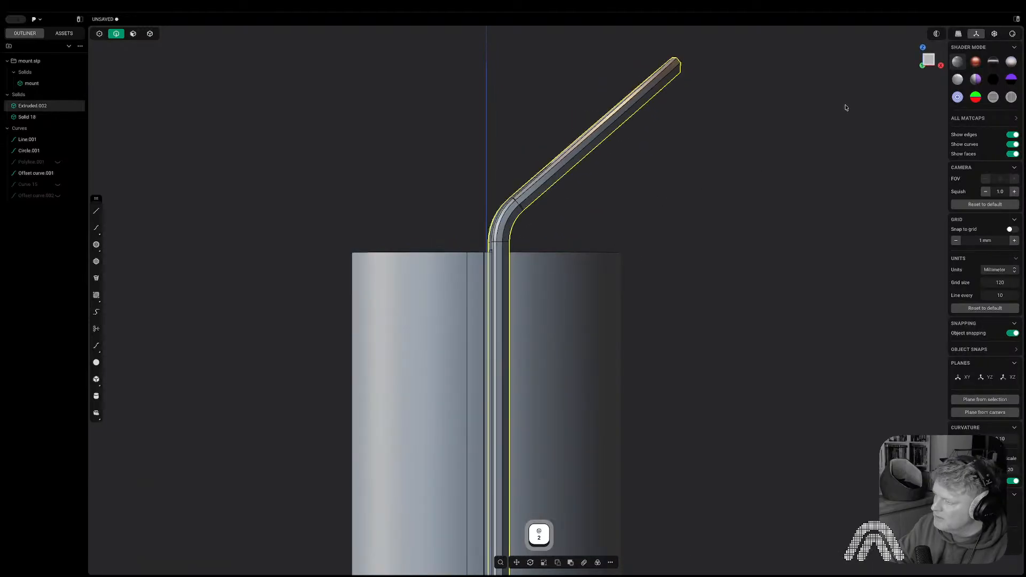
# - Mirror the chamfered bent plate across the vertical plane through the cylinder's centre, without uniting the halves
pyautogui.press('KP_1')
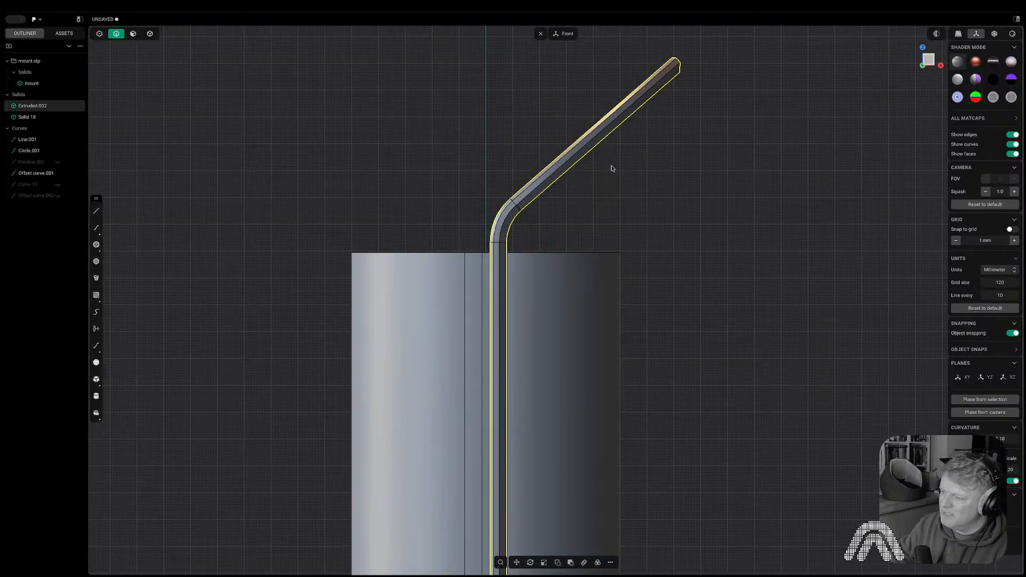
pyautogui.click(702, 223)
pyautogui.scroll(-2, 702, 223)
pyautogui.click(614, 176)
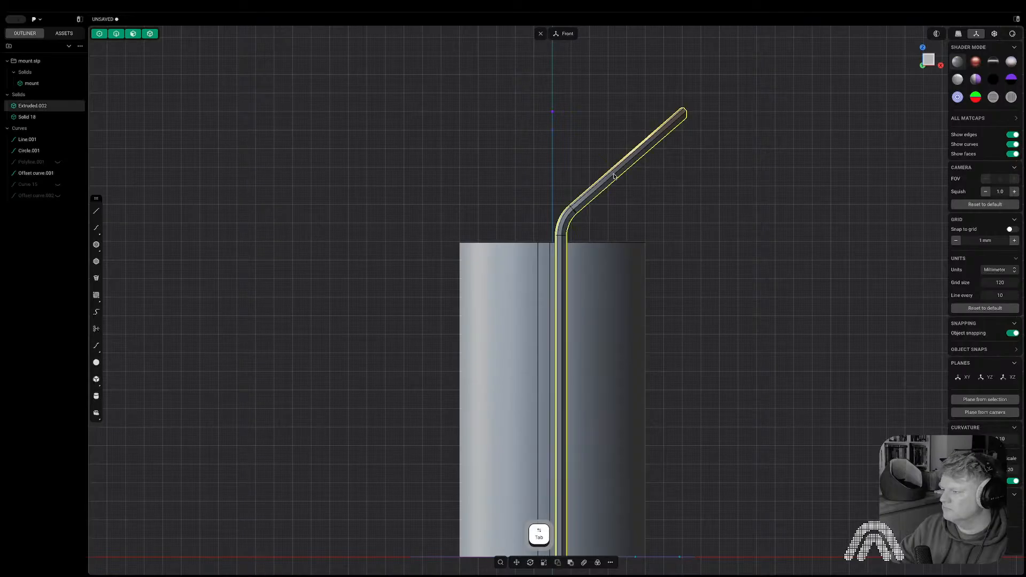
pyautogui.hotkey('alt', 'x')
pyautogui.scroll(-4, 556, 349)
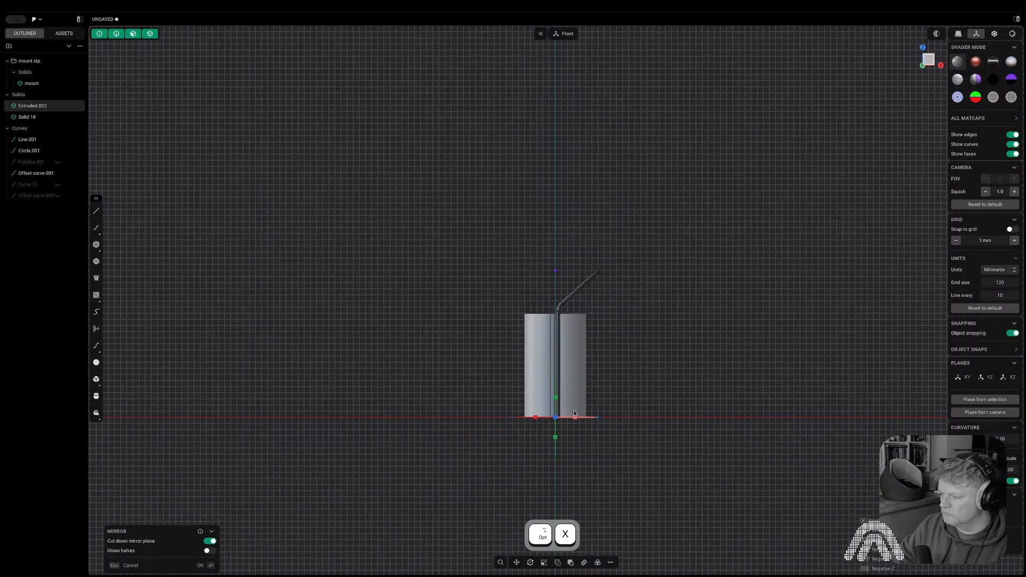
pyautogui.click(575, 419)
pyautogui.rightClick(604, 337)
# - Examine the two mirrored plates and how they sit in the cylinder's slots from several angles
pyautogui.moveTo(566, 293); pyautogui.dragTo(645, 297, button='middle')
pyautogui.scroll(5, 646, 298)
pyautogui.click(570, 317)
pyautogui.keyDown('shift'); pyautogui.moveTo(569, 317); pyautogui.dragTo(707, 237, button='middle'); pyautogui.keyUp('shift')
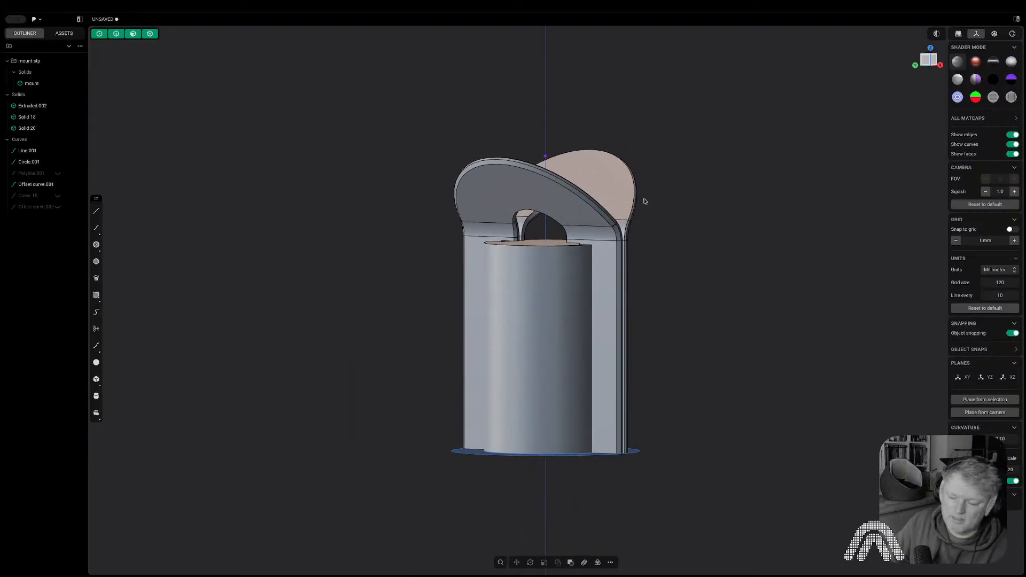
pyautogui.moveTo(690, 242); pyautogui.dragTo(548, 278, button='middle')
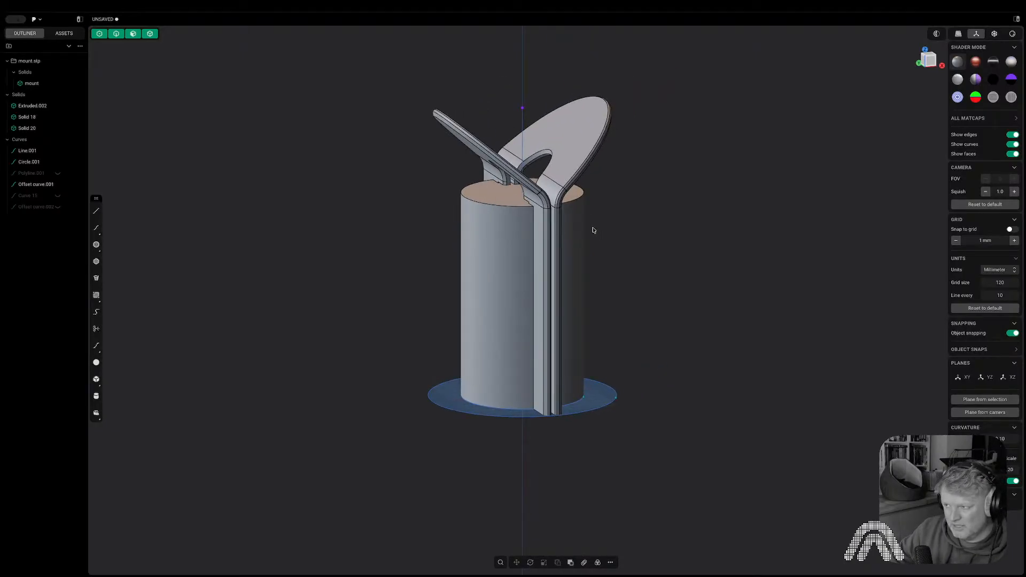
pyautogui.moveTo(582, 221); pyautogui.dragTo(618, 232, button='middle')
pyautogui.keyDown('shift'); pyautogui.moveTo(577, 345); pyautogui.dragTo(515, 325, button='middle'); pyautogui.keyUp('shift')
pyautogui.scroll(5, 534, 319)
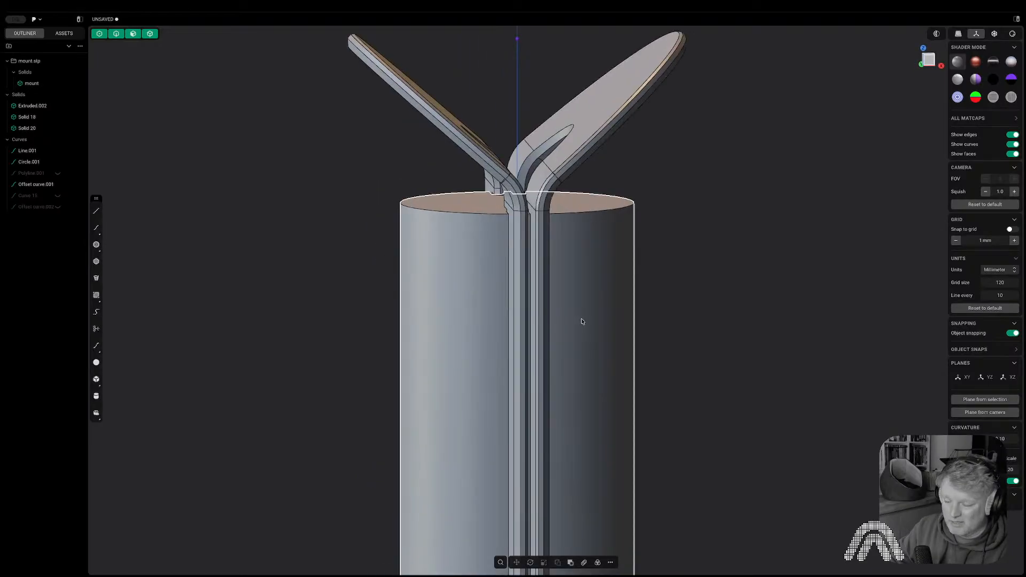
pyautogui.scroll(-3, 583, 322)
pyautogui.moveTo(637, 322); pyautogui.dragTo(707, 357, button='middle')
# - Isolate the slotted cylindrical body so that its upper end is accessible
pyautogui.press('Tab')
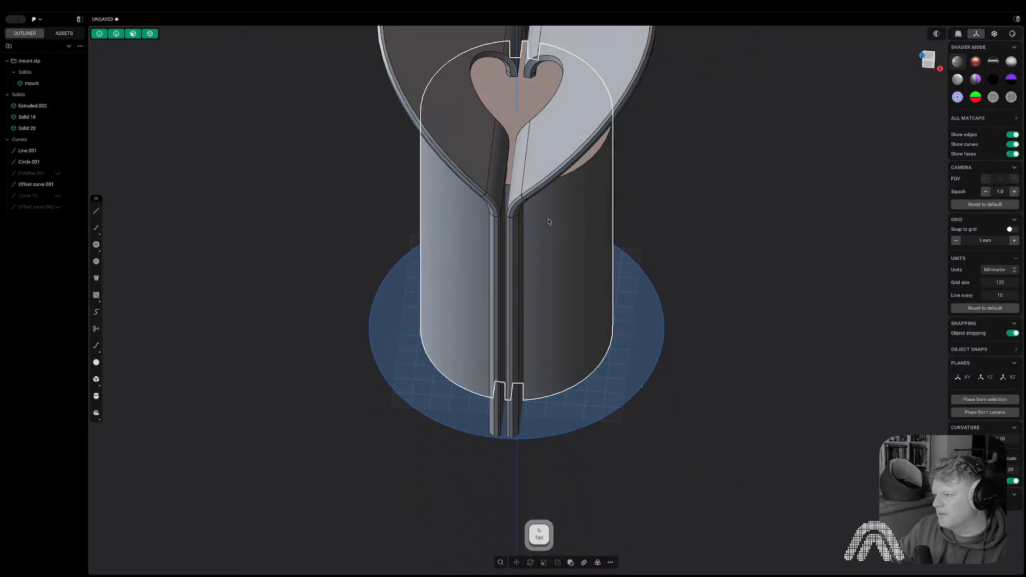
pyautogui.click(555, 223)
pyautogui.scroll(-2, 563, 204)
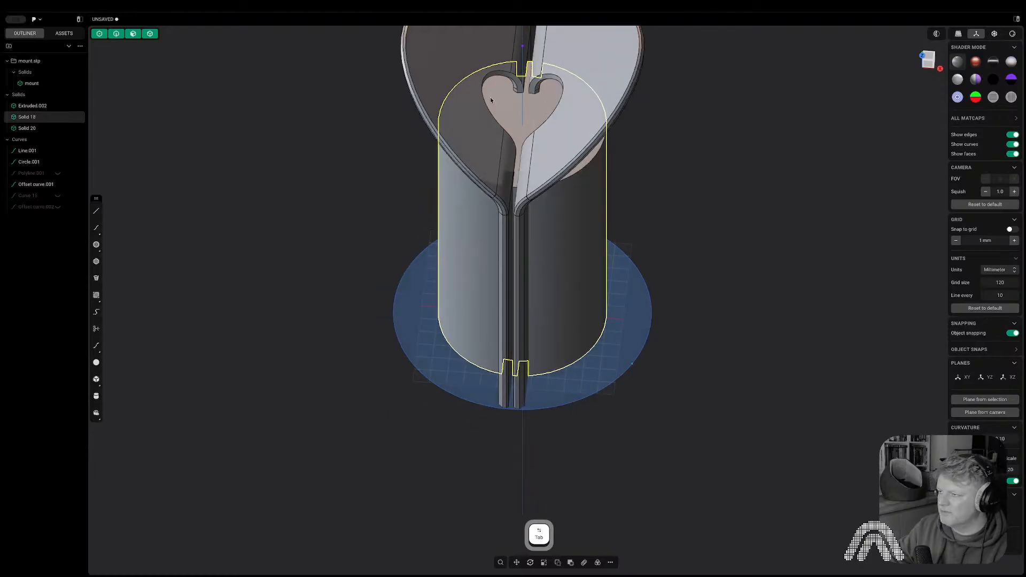
pyautogui.moveTo(640, 201); pyautogui.dragTo(670, 342, button='right')
pyautogui.press('/')
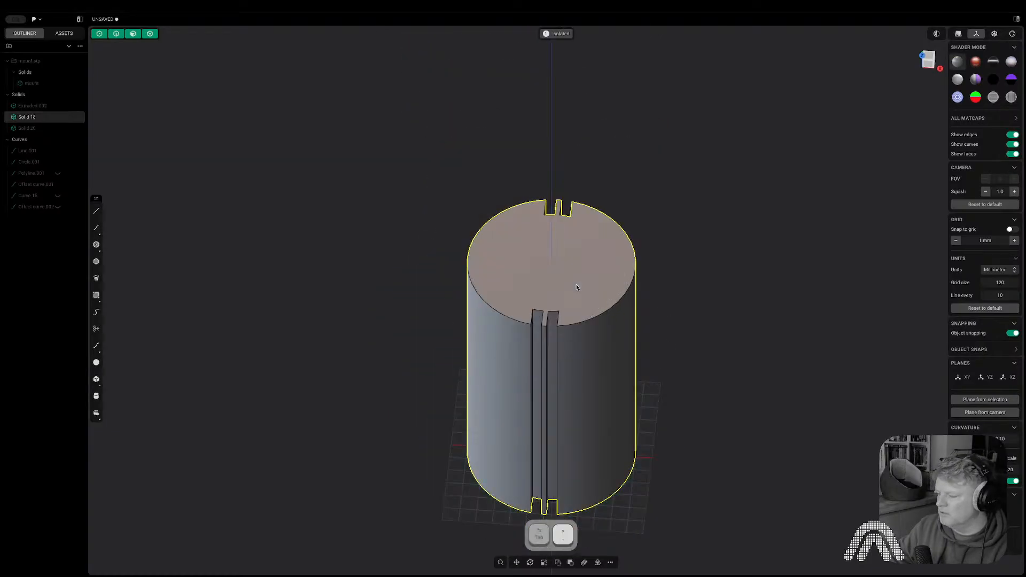
# - Hollow the cylinder from its upper end face with a thickness of -2 mm
pyautogui.press('3')
pyautogui.click(554, 261)
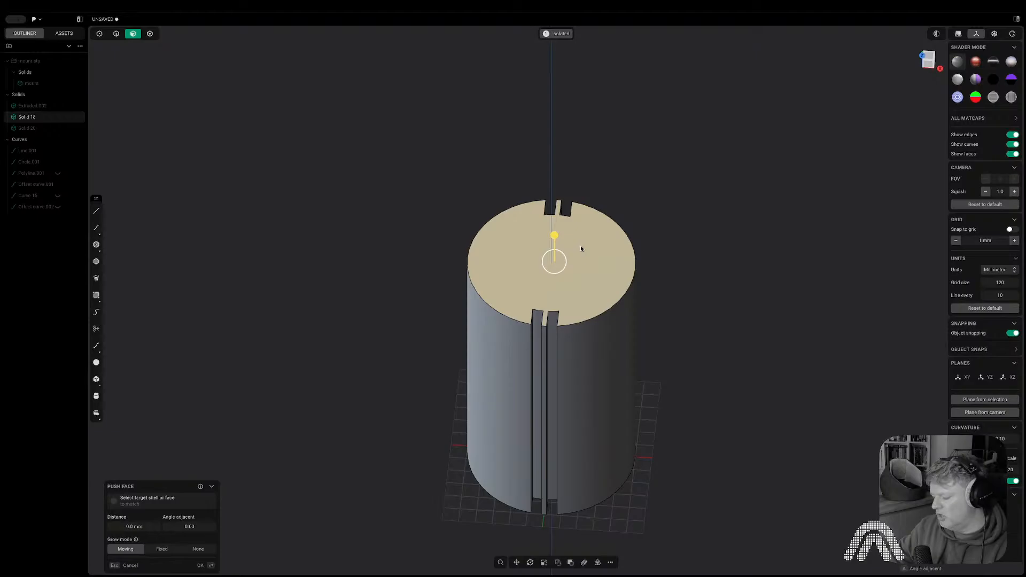
pyautogui.write('f')
pyautogui.write('hollo')
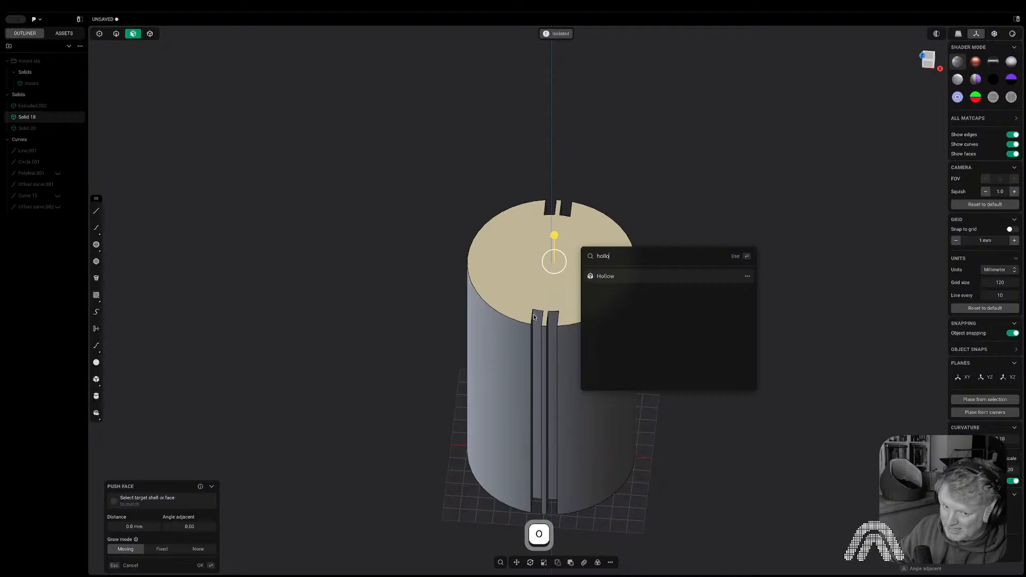
pyautogui.click(624, 275)
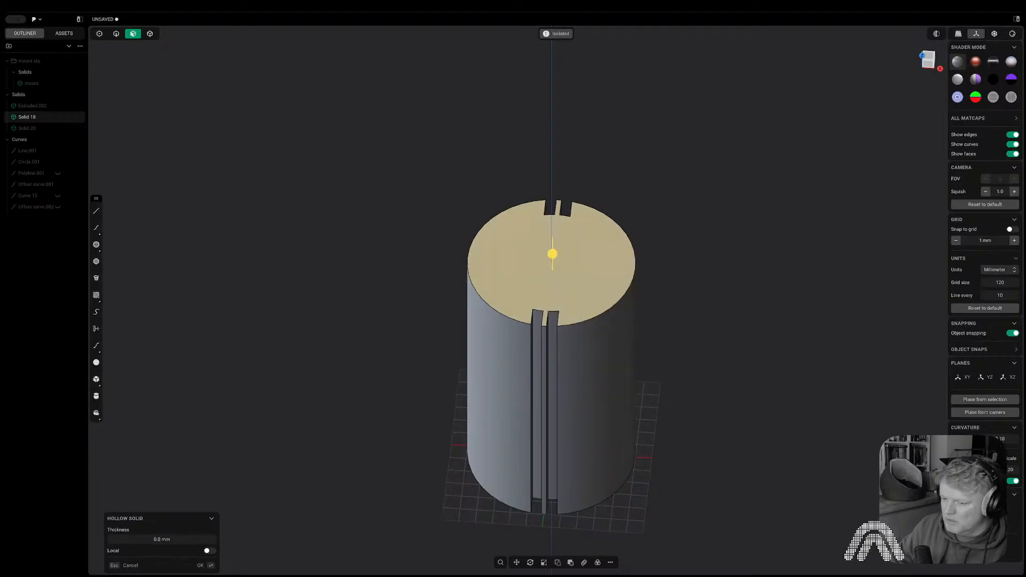
pyautogui.click(143, 539)
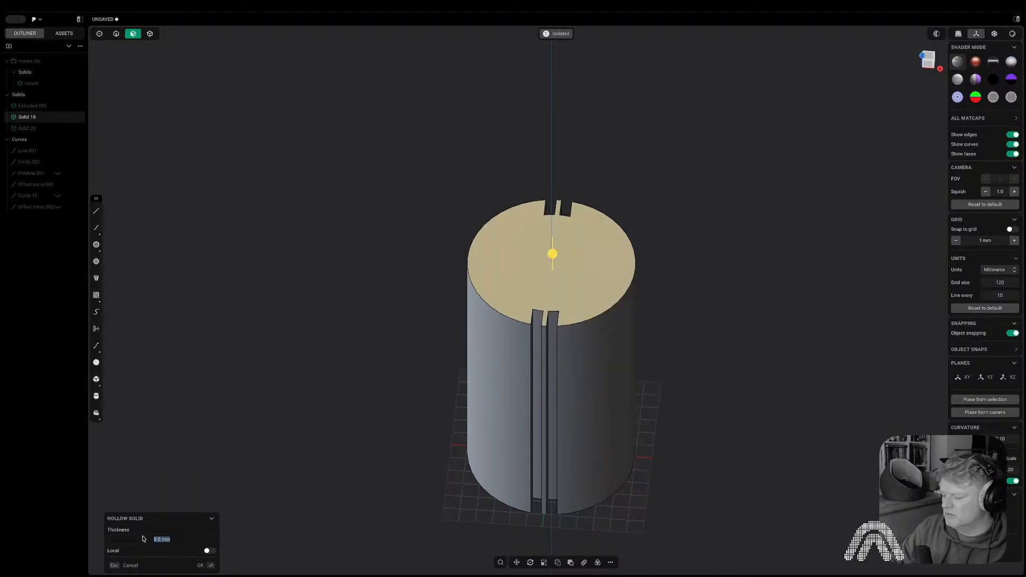
pyautogui.write('-2')
pyautogui.press('Tab')
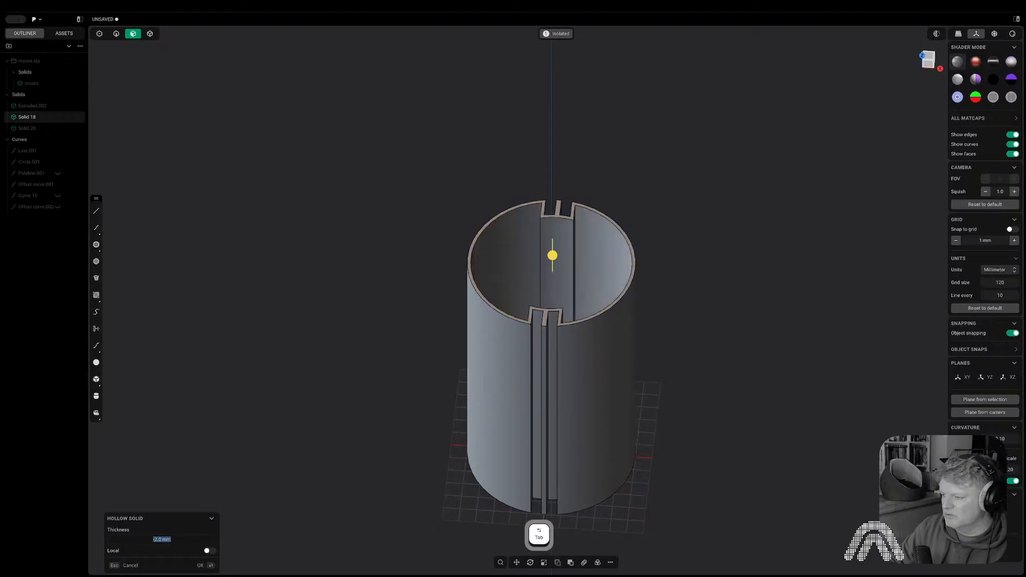
pyautogui.moveTo(682, 229); pyautogui.dragTo(785, 301, button='middle')
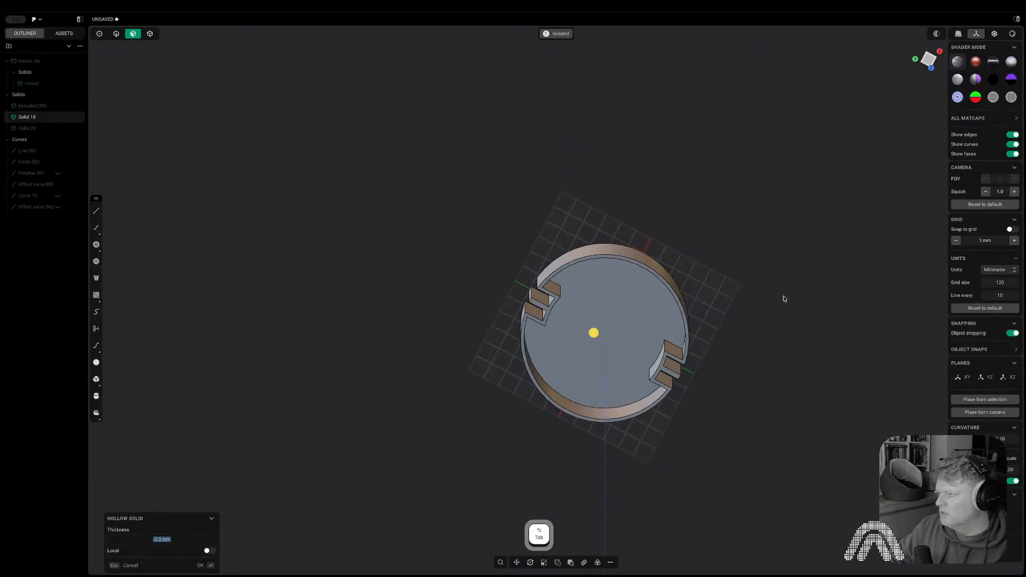
pyautogui.click(754, 276)
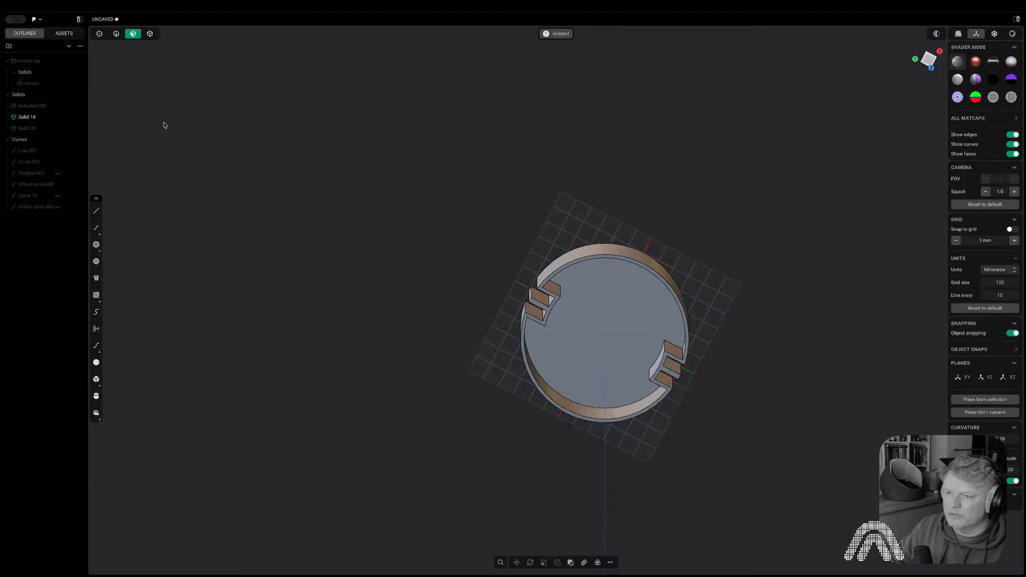
# - Leave isolation and inspect the mount inside by temporarily hiding the hollow body and one bent plate
pyautogui.click(57, 84)
pyautogui.click(57, 84)
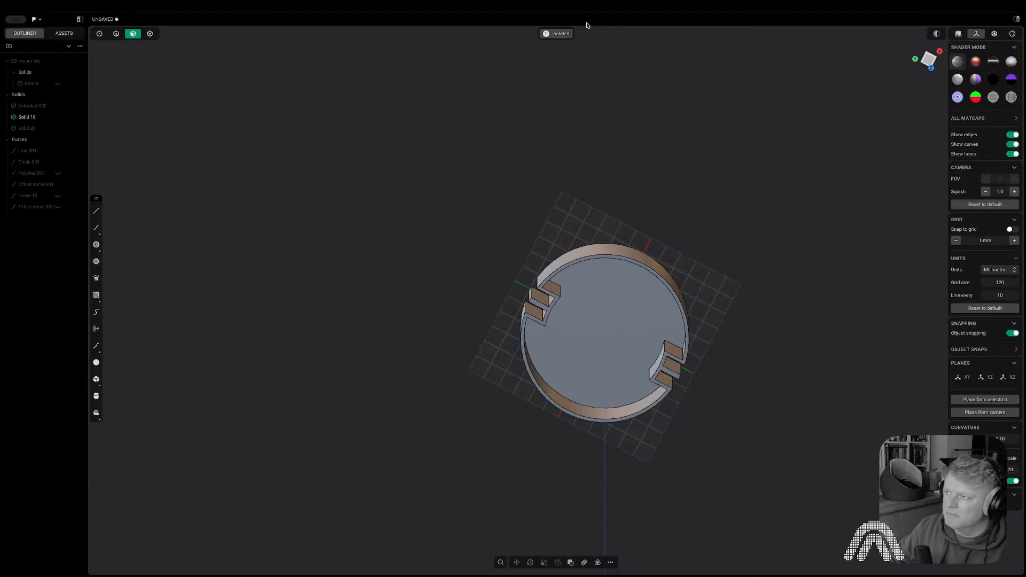
pyautogui.click(552, 34)
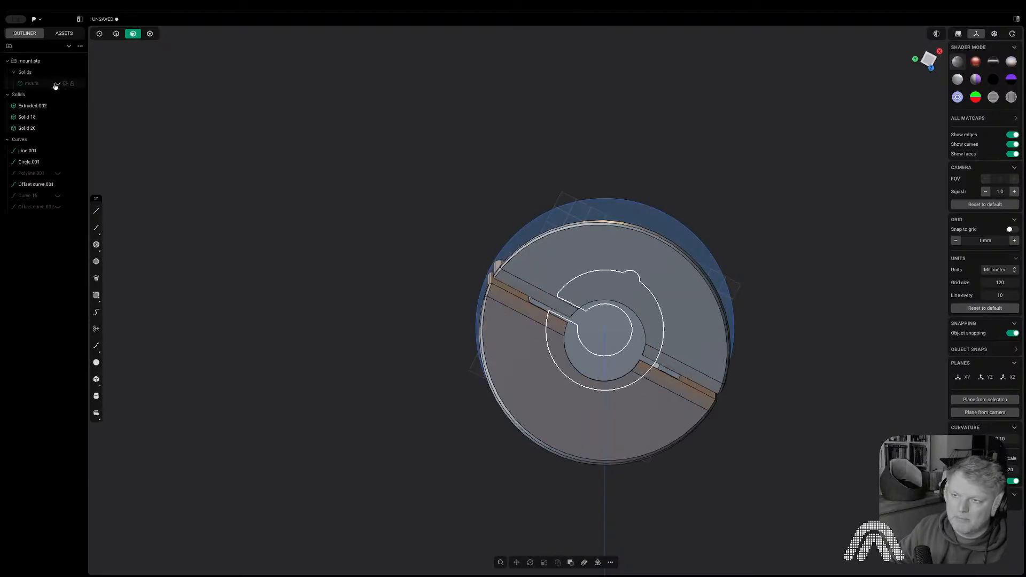
pyautogui.click(57, 116)
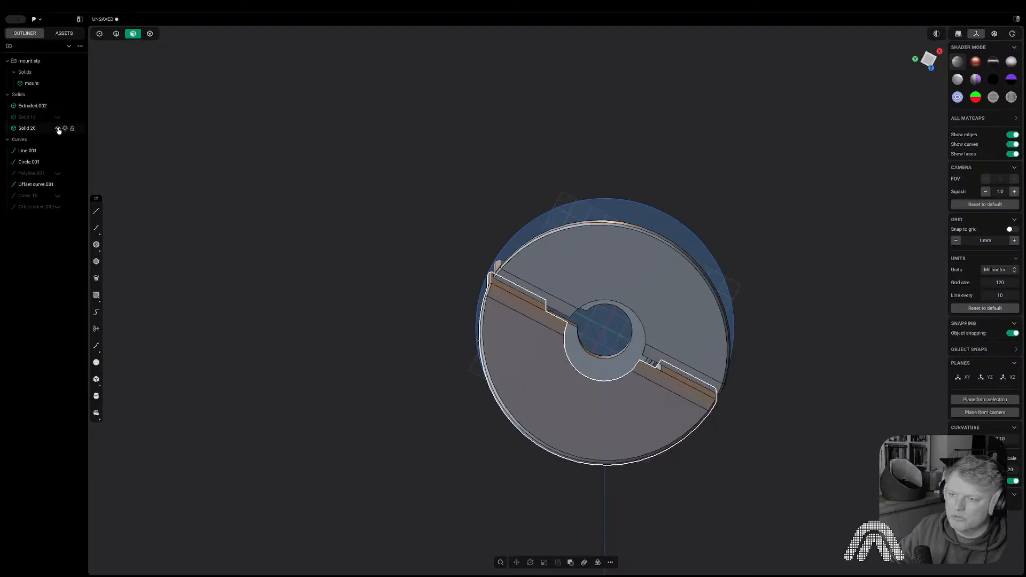
pyautogui.click(58, 128)
pyautogui.moveTo(644, 299); pyautogui.dragTo(636, 238, button='middle')
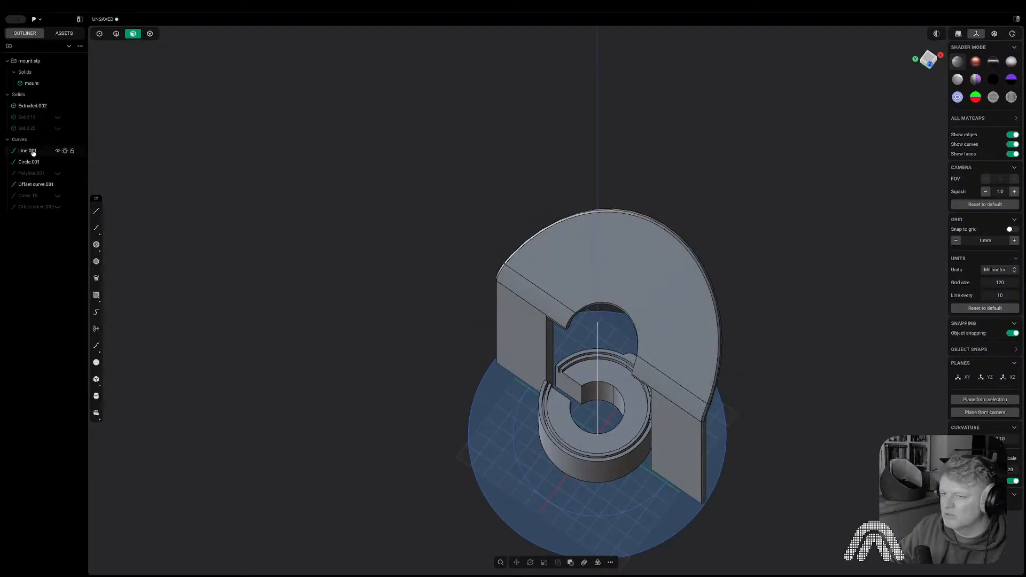
pyautogui.click(57, 128)
pyautogui.click(58, 117)
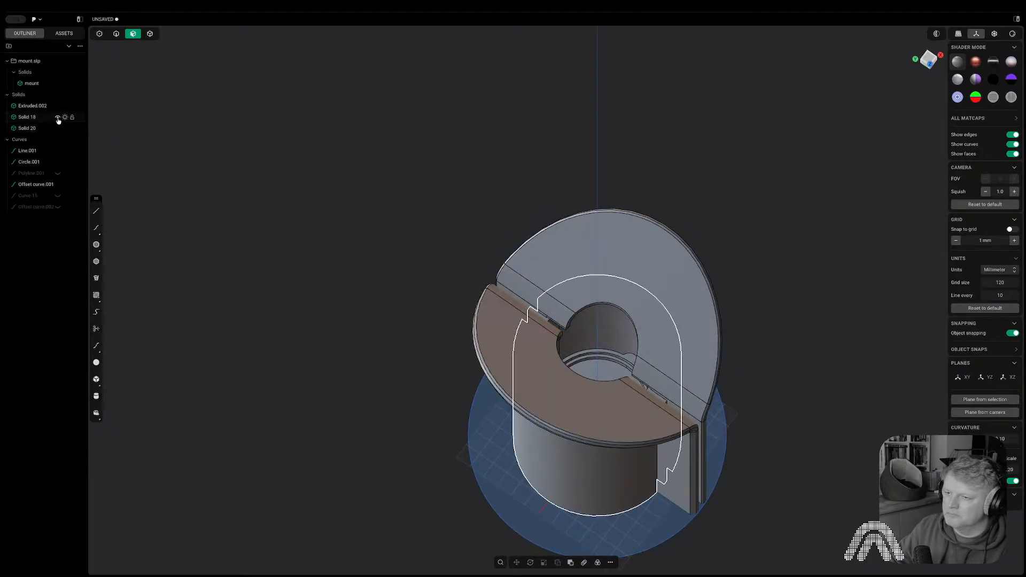
# - Hide both bent plates and view the hollow body and mount from above
pyautogui.click(57, 105)
pyautogui.click(58, 128)
pyautogui.moveTo(650, 299); pyautogui.dragTo(661, 374, button='middle')
pyautogui.click(933, 62)
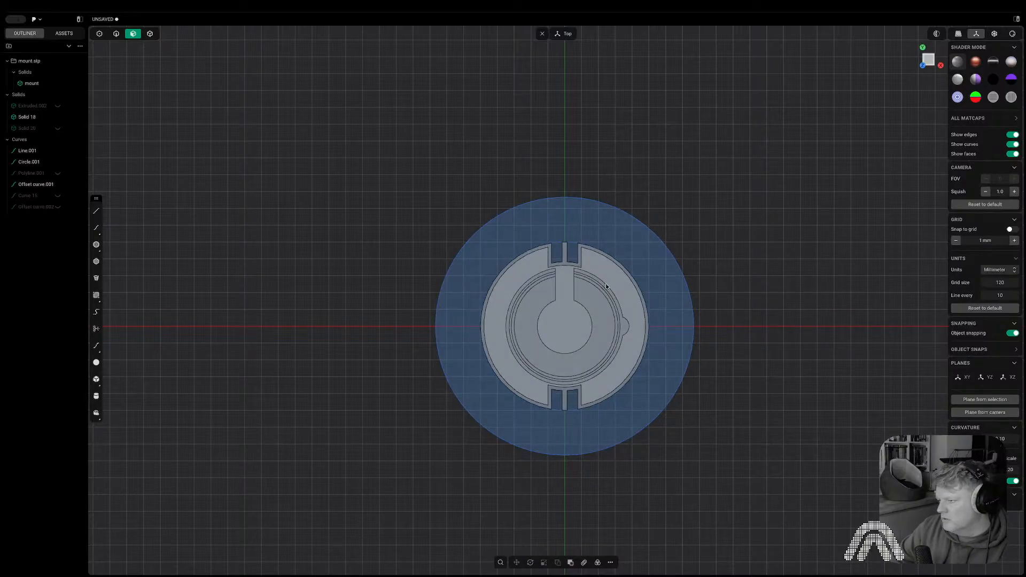
pyautogui.moveTo(606, 287); pyautogui.dragTo(604, 263, button='middle')
pyautogui.scroll(2, 605, 261)
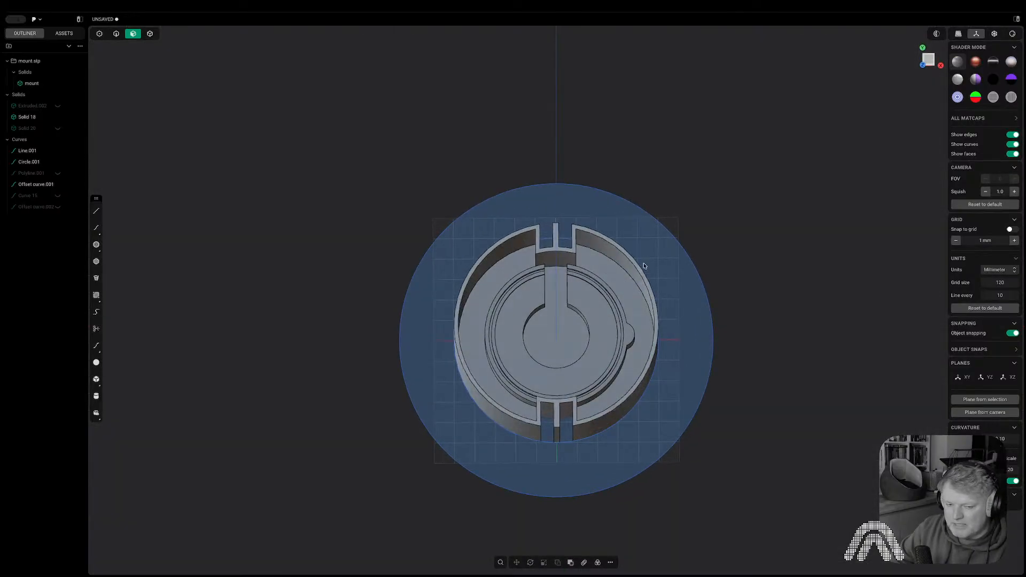
# - Push all inner wall faces of the hollow body, including those around the slots, by about 1.77 mm to thicken the wall
pyautogui.click(611, 252)
pyautogui.keyDown('alt'); pyautogui.moveTo(610, 252); pyautogui.dragTo(575, 181); pyautogui.keyUp('alt')
pyautogui.keyDown('shift'); pyautogui.click(576, 163); pyautogui.keyUp('shift')
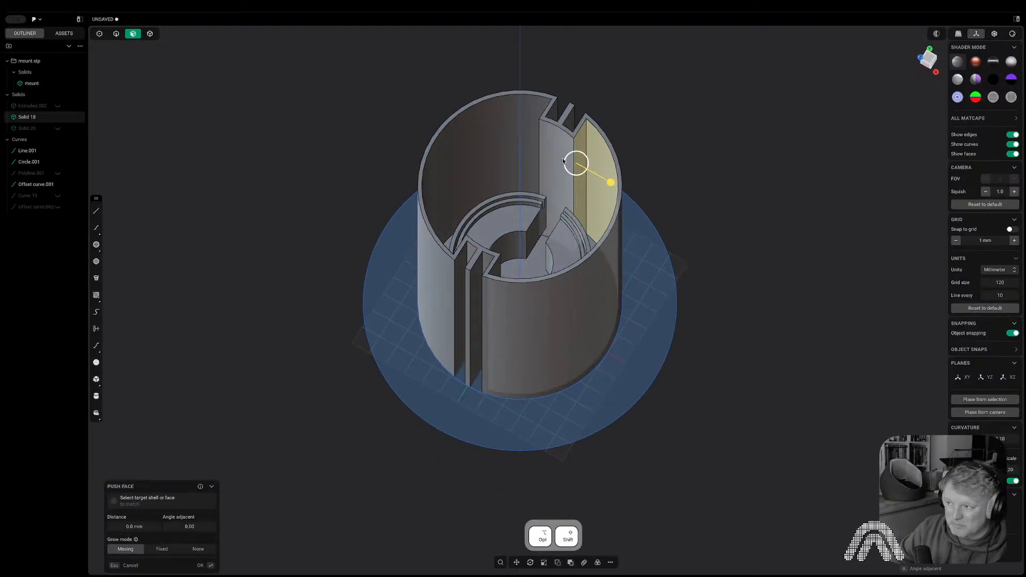
pyautogui.keyDown('shift'); pyautogui.click(561, 160); pyautogui.keyUp('shift')
pyautogui.keyDown('alt'); pyautogui.moveTo(561, 160); pyautogui.dragTo(541, 213); pyautogui.keyUp('alt')
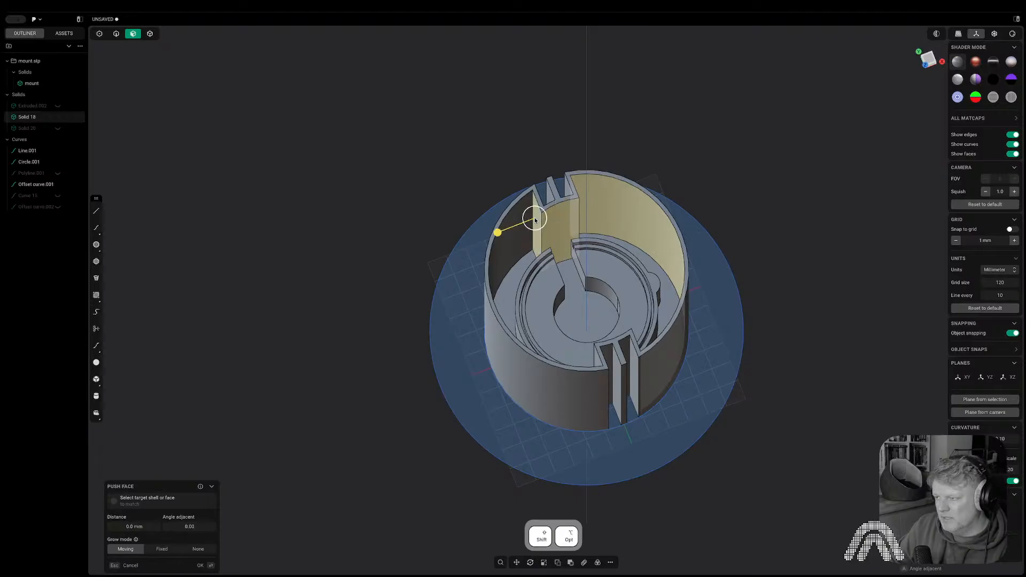
pyautogui.keyDown('shift'); pyautogui.click(512, 244); pyautogui.keyUp('shift')
pyautogui.keyDown('alt'); pyautogui.moveTo(511, 244); pyautogui.dragTo(296, 192); pyautogui.keyUp('alt')
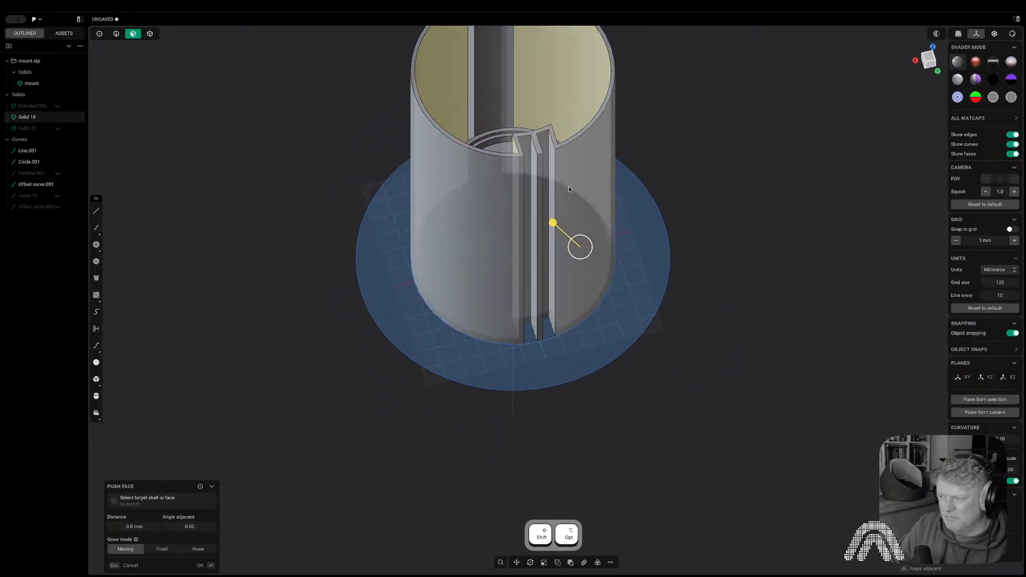
pyautogui.keyDown('alt'); pyautogui.moveTo(568, 189); pyautogui.dragTo(515, 261); pyautogui.keyUp('alt')
pyautogui.keyDown('shift'); pyautogui.click(480, 218); pyautogui.keyUp('shift')
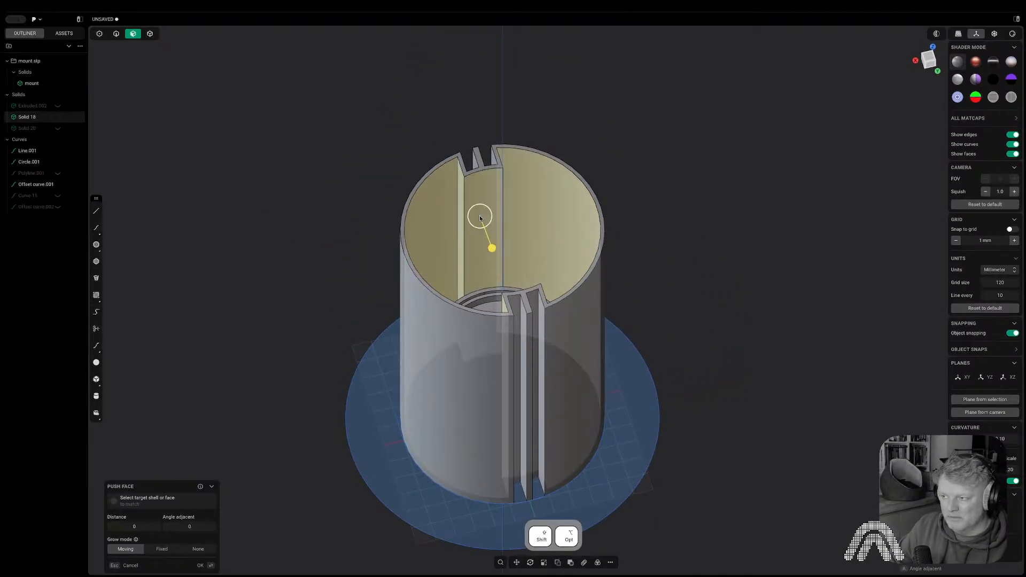
pyautogui.keyDown('alt'); pyautogui.moveTo(480, 218); pyautogui.dragTo(419, 232); pyautogui.keyUp('alt')
pyautogui.keyDown('shift'); pyautogui.click(505, 195); pyautogui.keyUp('shift')
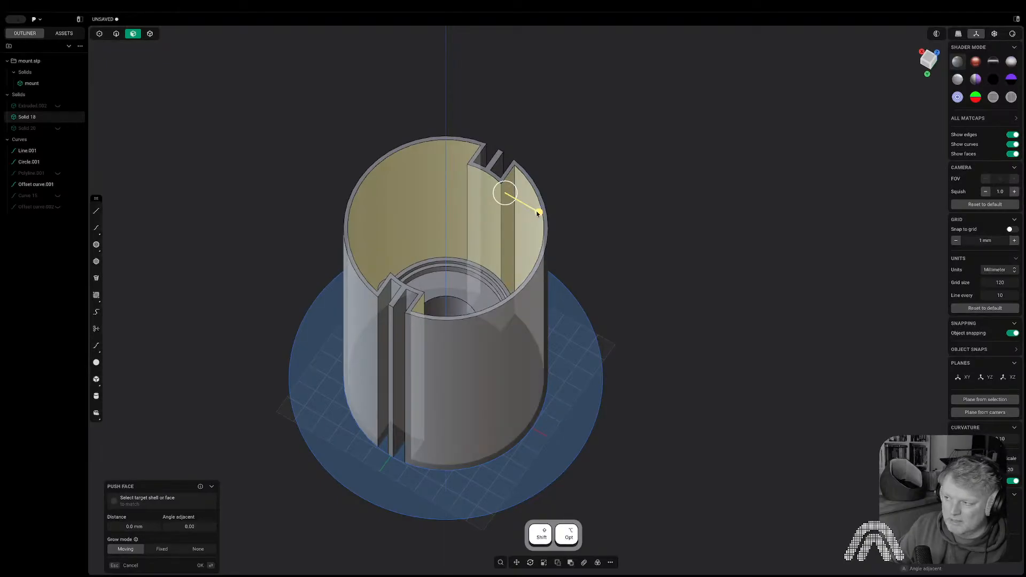
pyautogui.moveTo(538, 212); pyautogui.dragTo(588, 236)
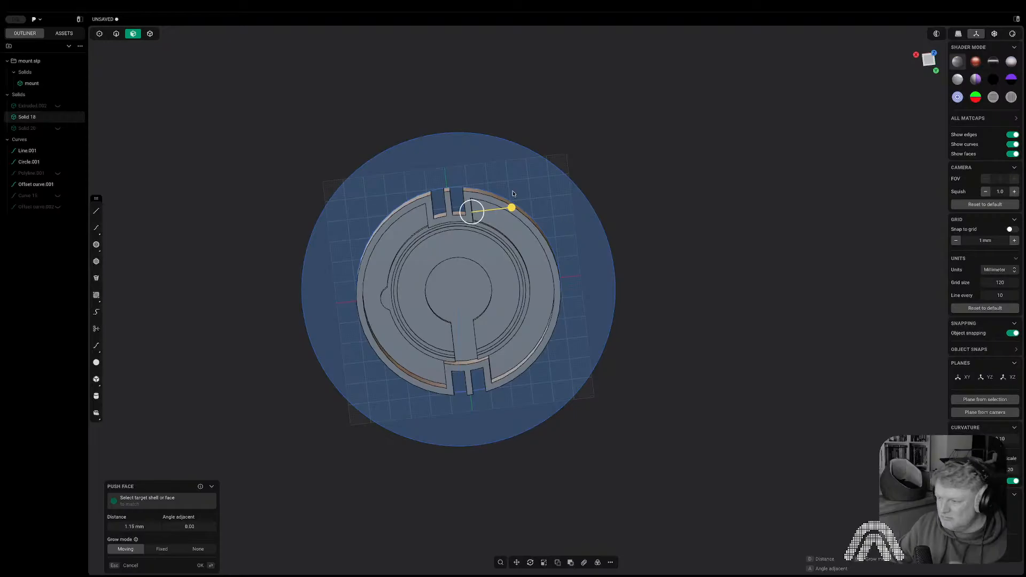
pyautogui.click(929, 60)
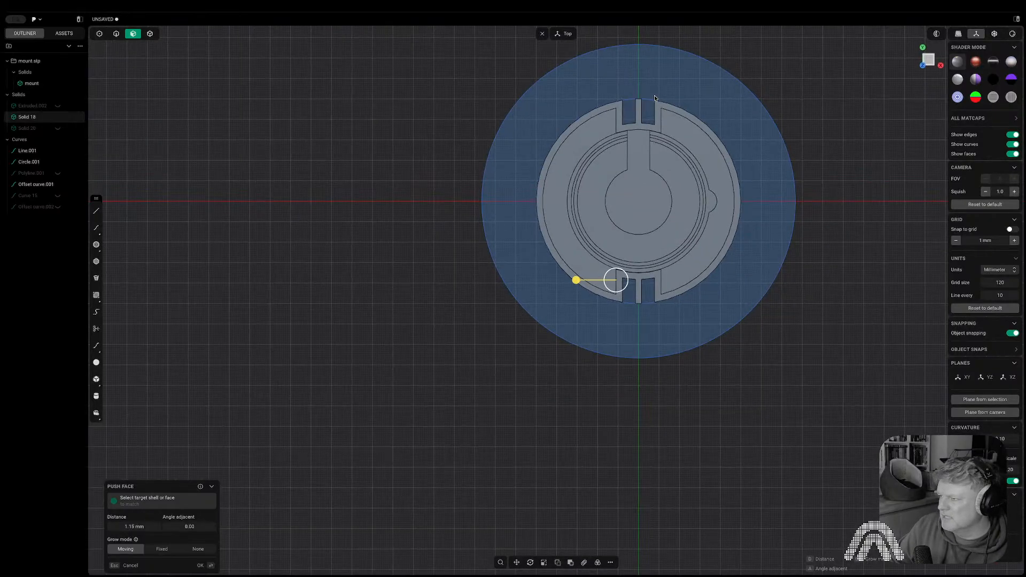
pyautogui.moveTo(659, 167); pyautogui.dragTo(607, 169, button='middle')
pyautogui.moveTo(526, 284); pyautogui.dragTo(525, 283)
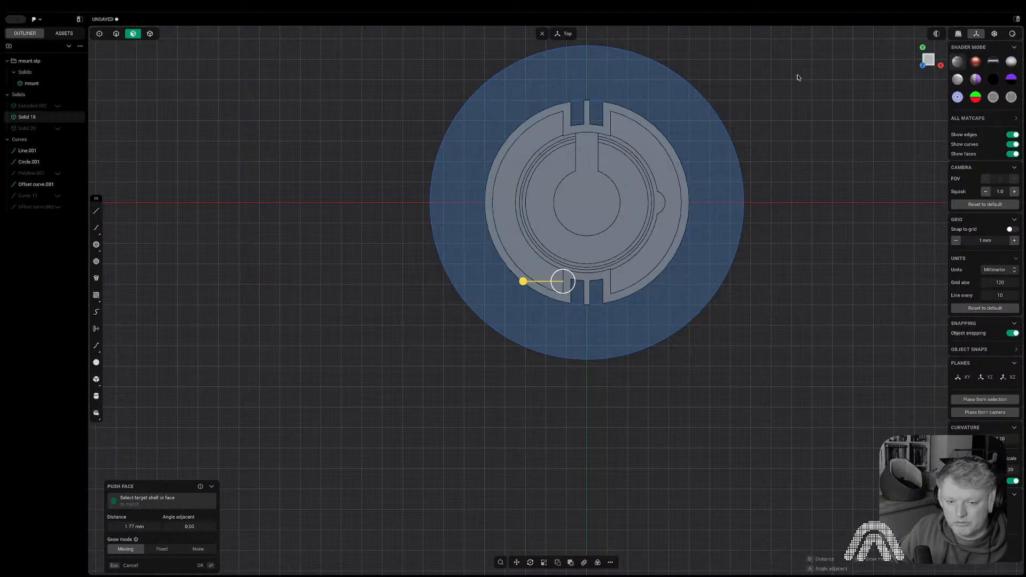
pyautogui.press('Return')
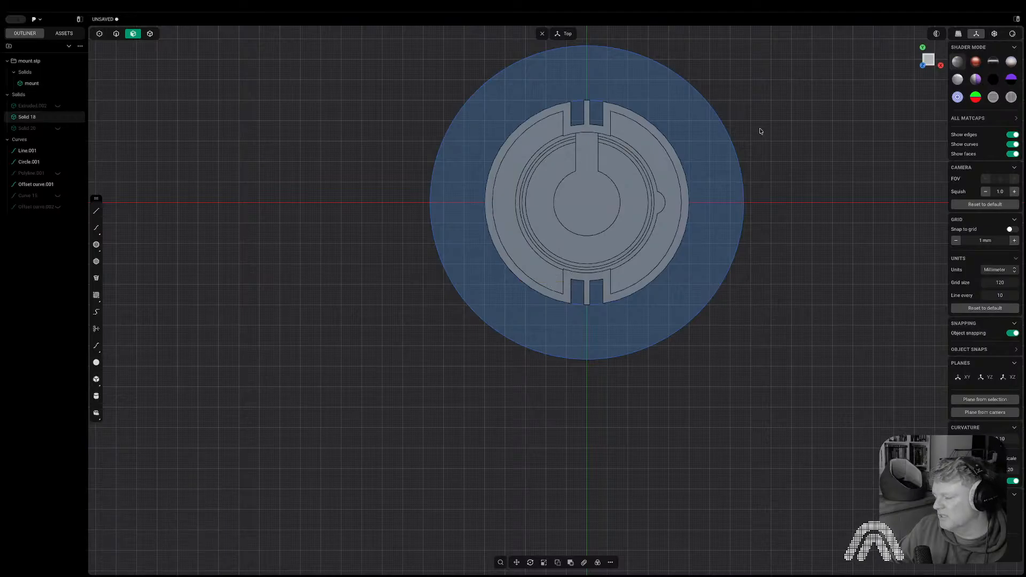
# - Examine the mount's fit and clearance inside the thickened body from above and at an angle
pyautogui.moveTo(759, 128); pyautogui.dragTo(766, 102, button='middle')
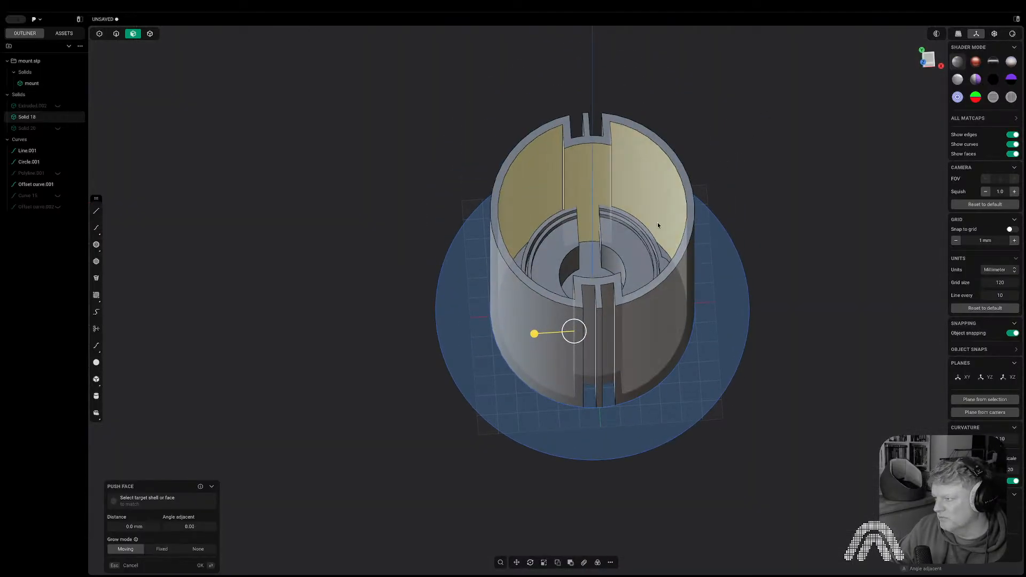
pyautogui.press('Tab')
pyautogui.press('Tab')
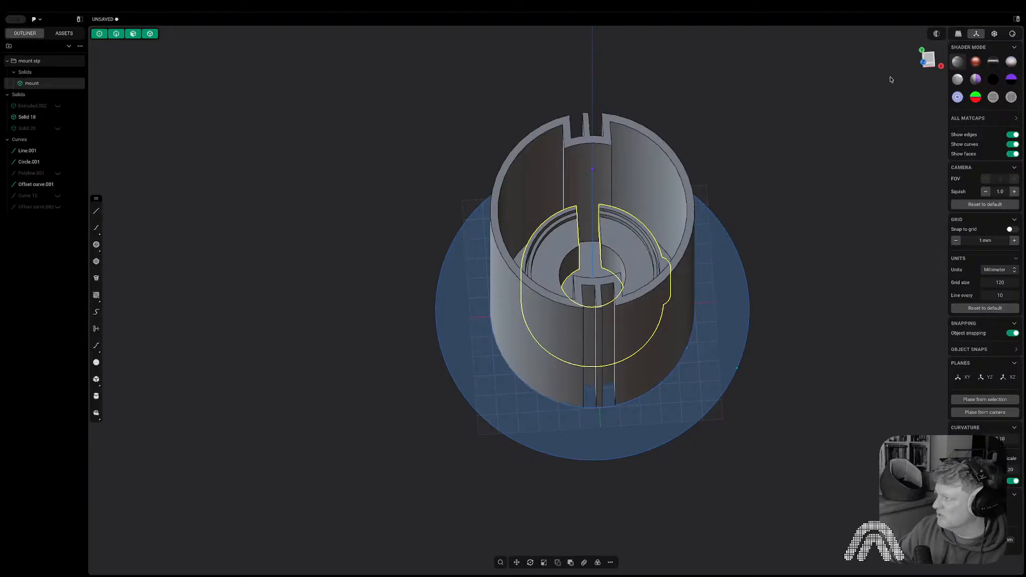
pyautogui.keyDown('shift'); pyautogui.moveTo(858, 120); pyautogui.dragTo(778, 232, button='middle'); pyautogui.keyUp('shift')
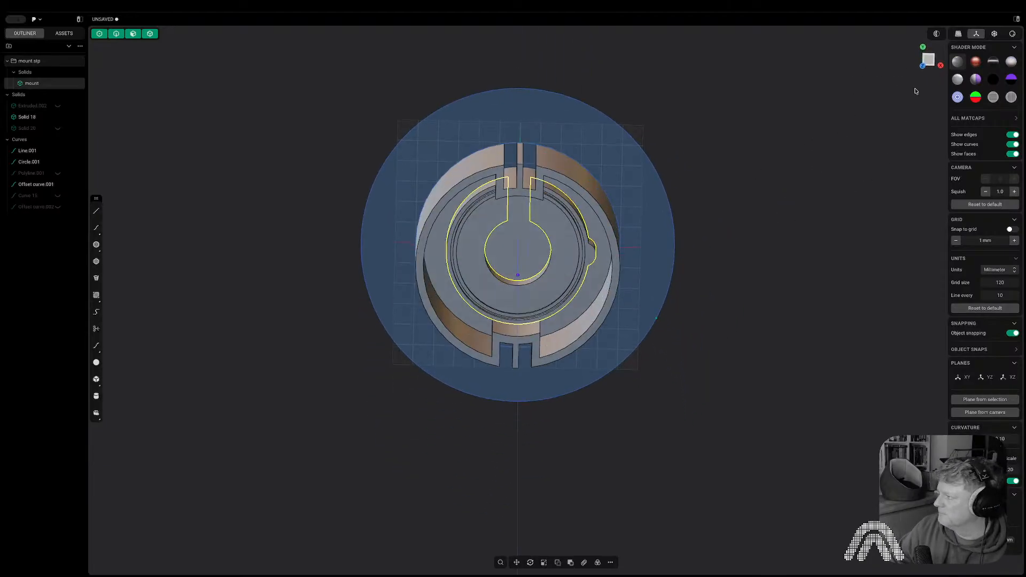
pyautogui.click(930, 63)
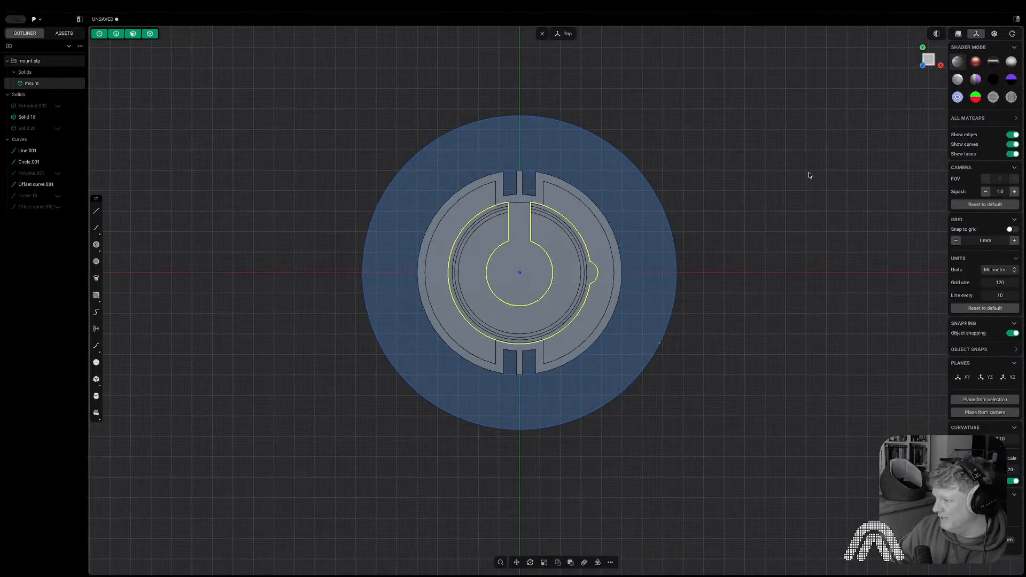
pyautogui.moveTo(636, 225); pyautogui.dragTo(634, 207, button='middle')
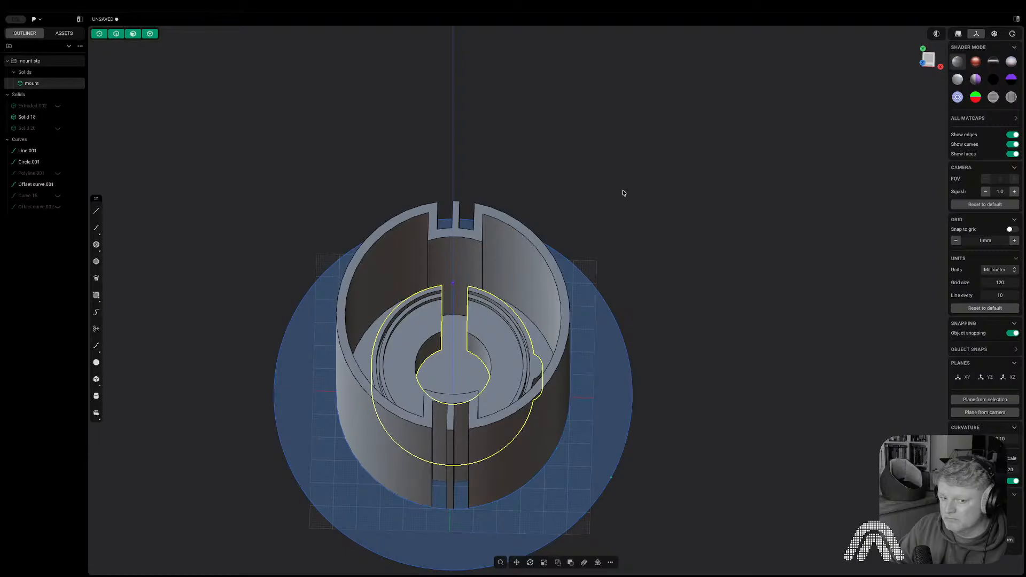
pyautogui.press('Escape')
# - Save the lamp model as Untitled.plasticity in a new folder named Bouncer inside the Lights folder of 3d Printing
pyautogui.press('super+s')
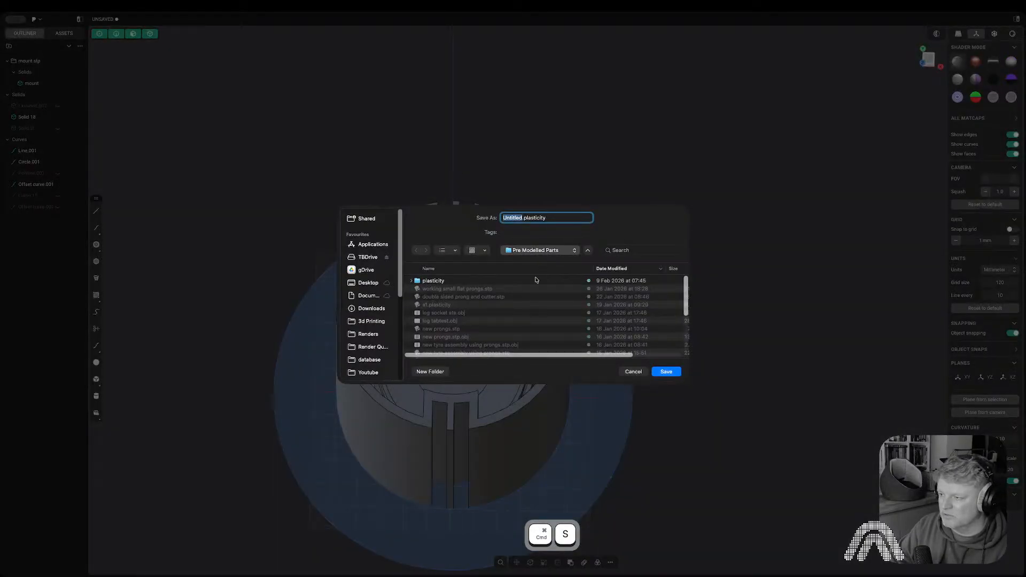
pyautogui.click(372, 321)
pyautogui.doubleClick(435, 289)
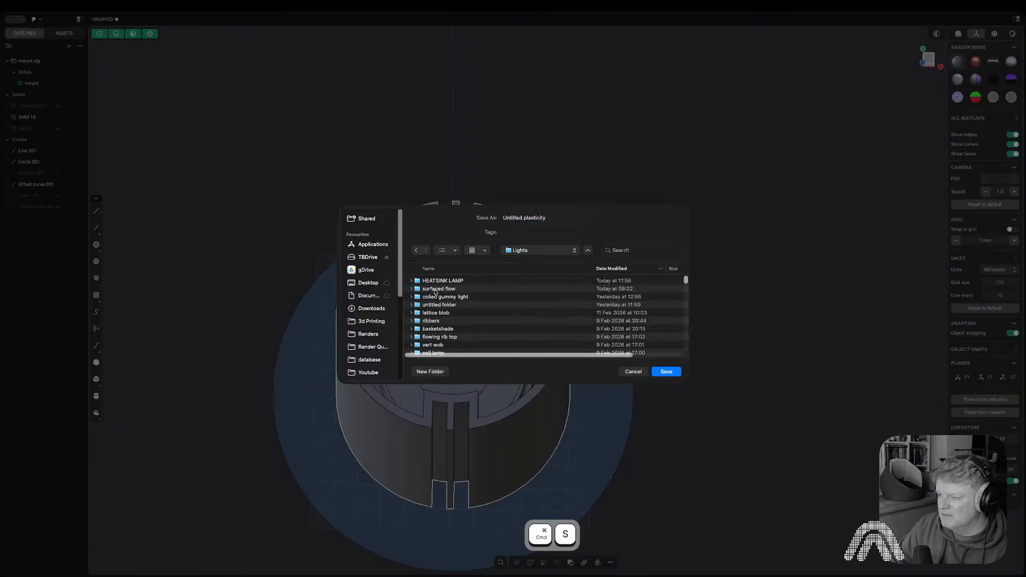
pyautogui.click(441, 372)
pyautogui.write('Bouncer')
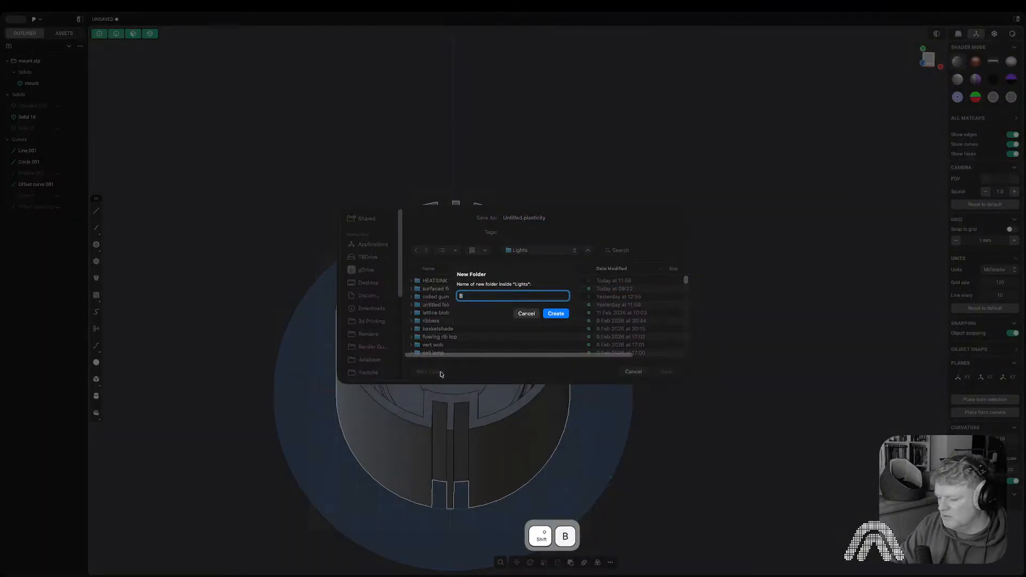
pyautogui.press('Return')
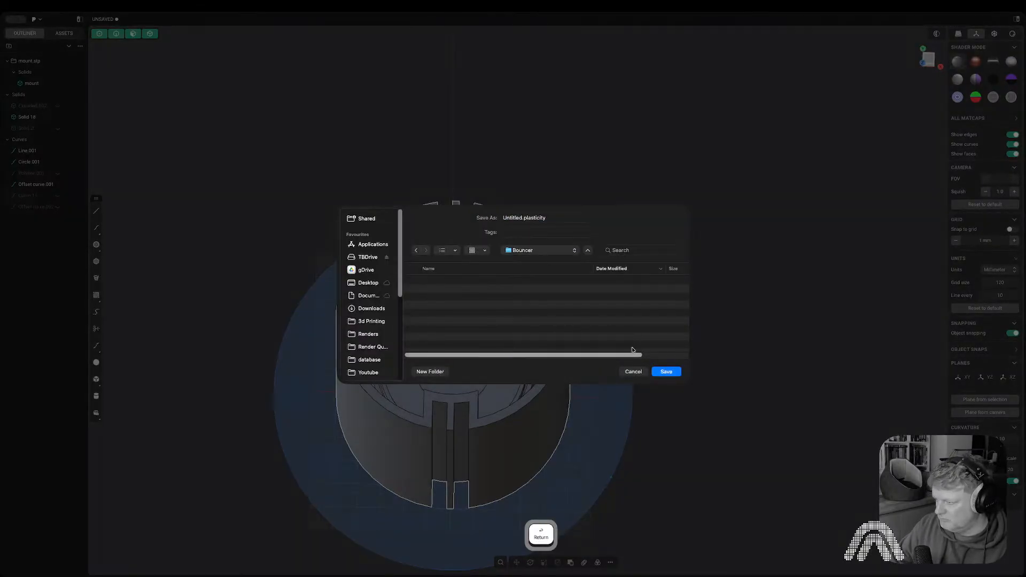
pyautogui.click(668, 371)
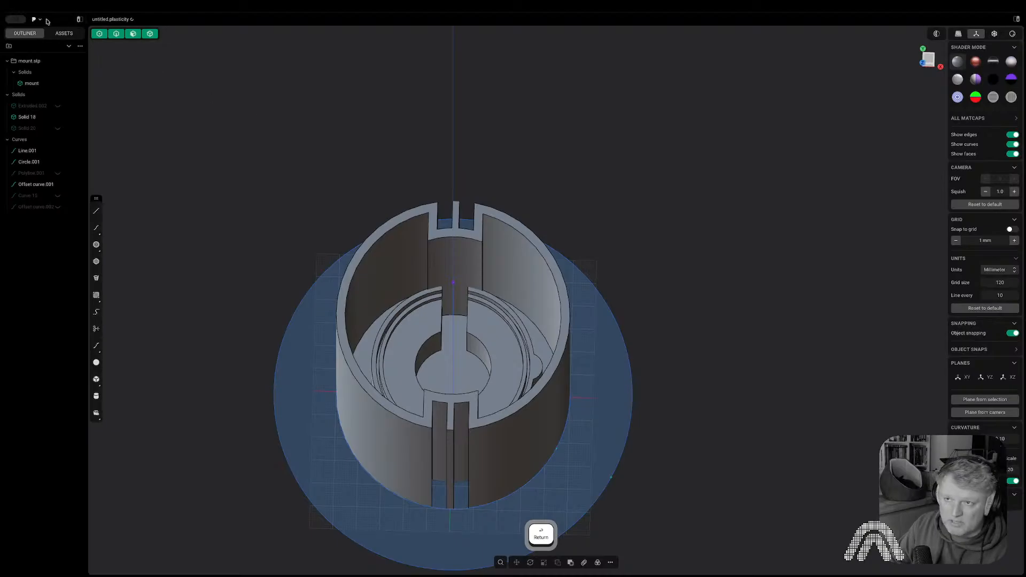
# - Open merged cage version.plasticity from the server folder in 3d Printing and view the server cage assembly from an angle
pyautogui.click(33, 21)
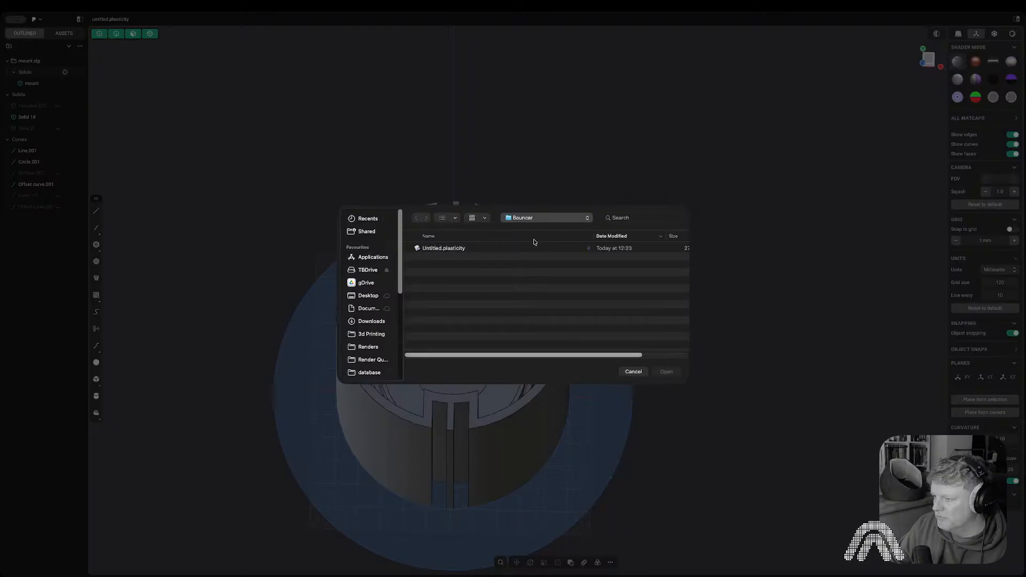
pyautogui.click(370, 334)
pyautogui.click(439, 287)
pyautogui.write('ser')
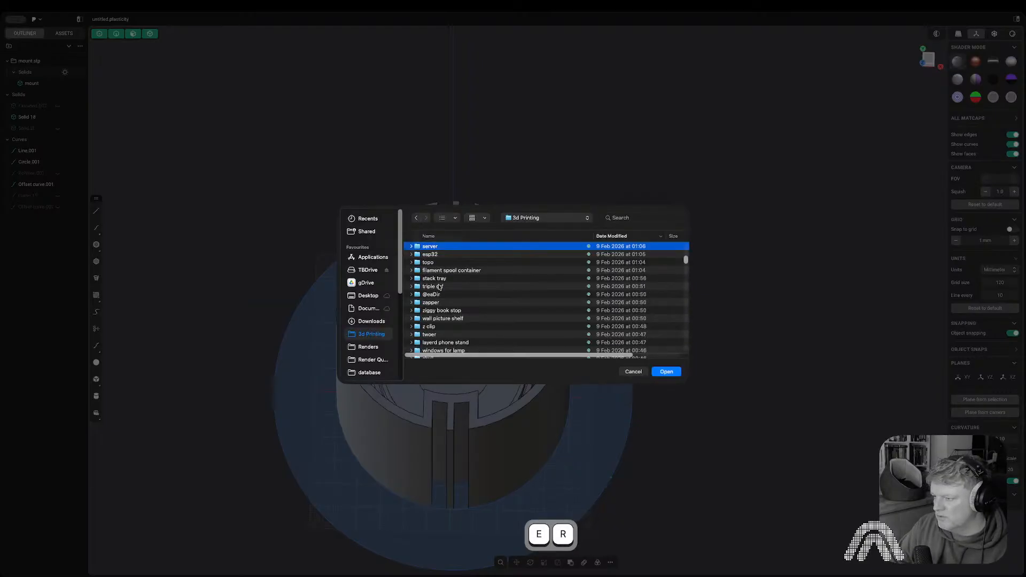
pyautogui.doubleClick(441, 247)
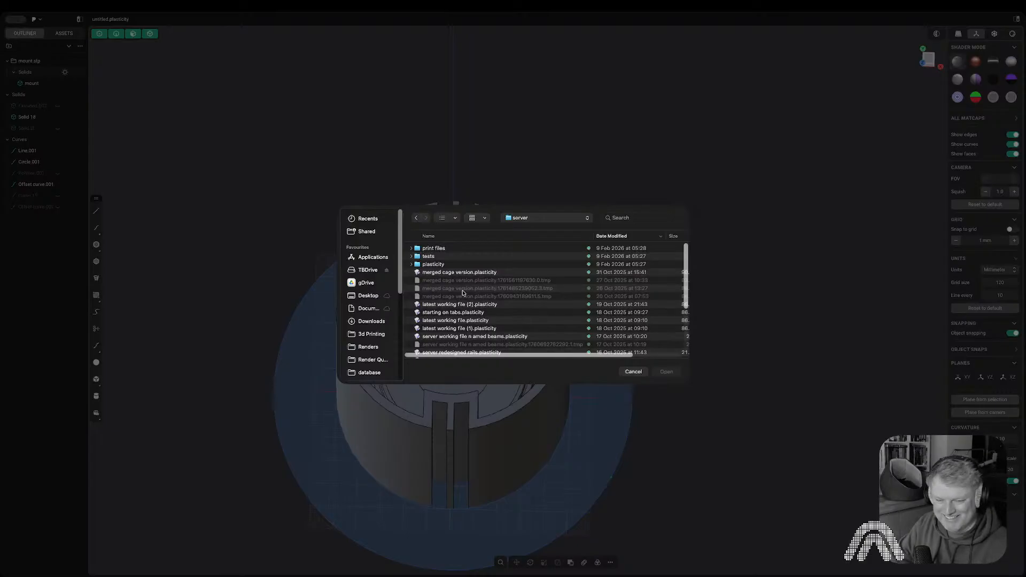
pyautogui.scroll(-5, 446, 269)
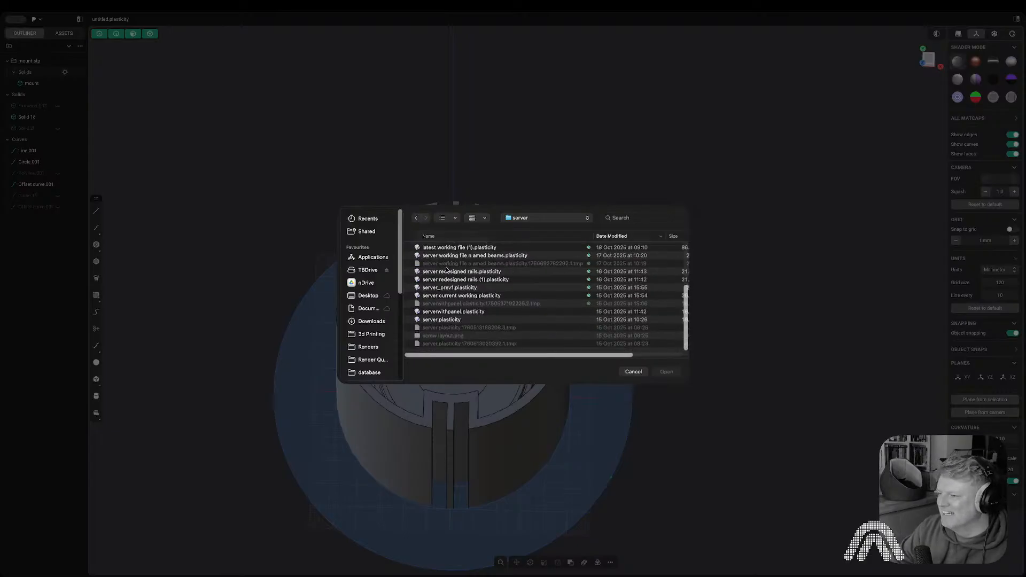
pyautogui.click(616, 236)
pyautogui.scroll(1, 611, 275)
pyautogui.click(618, 236)
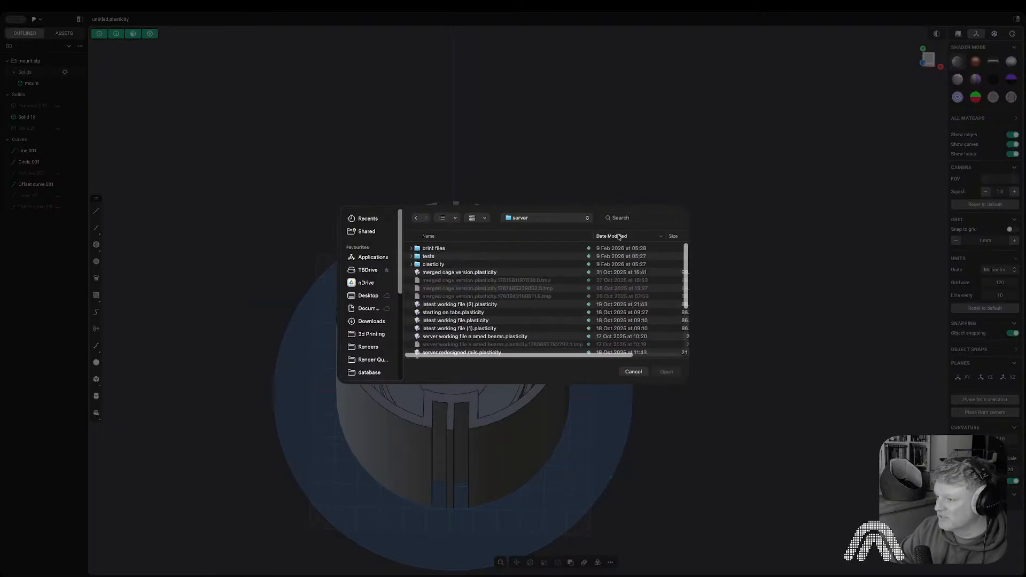
pyautogui.doubleClick(476, 273)
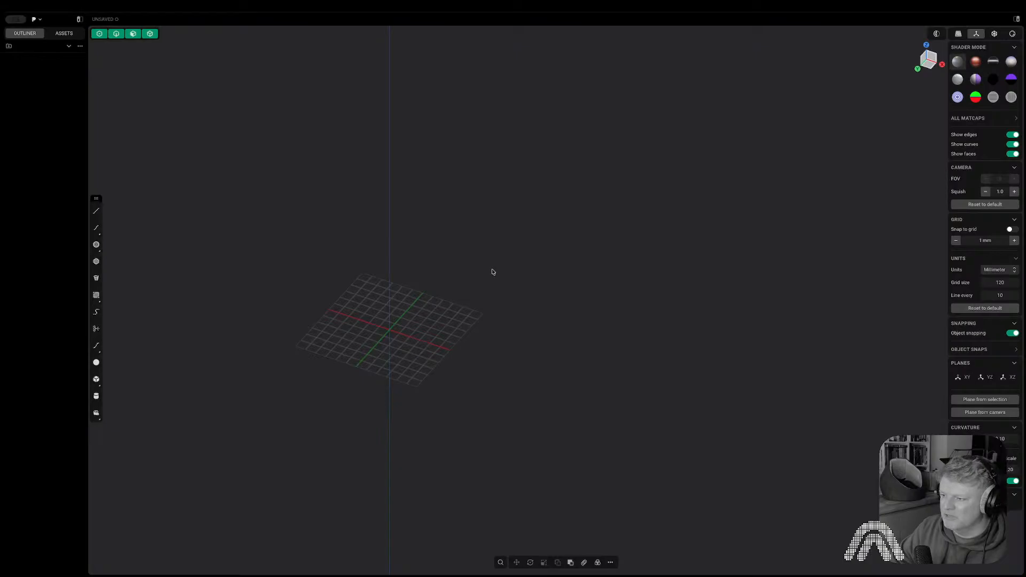
pyautogui.scroll(-5, 588, 263)
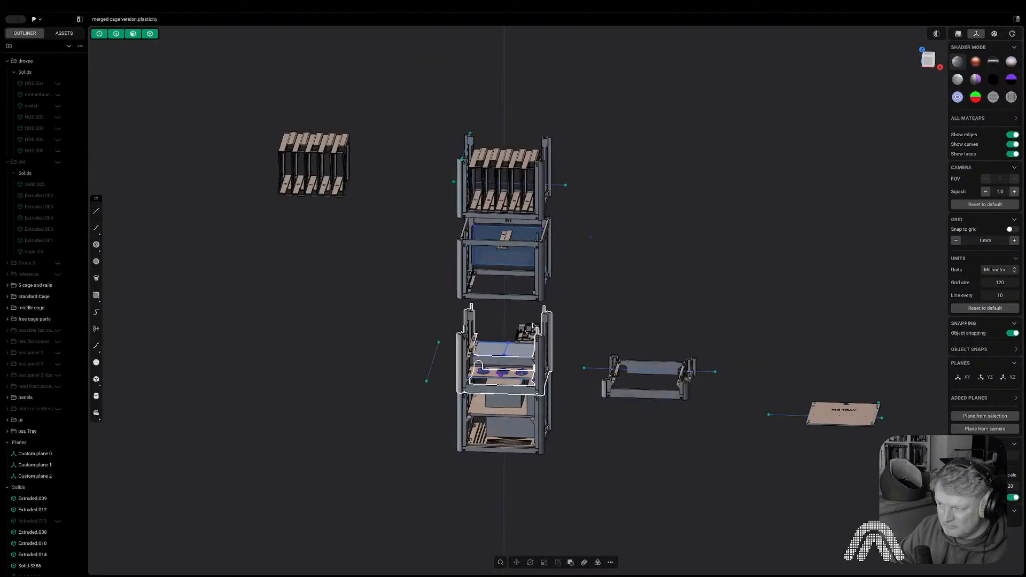
pyautogui.moveTo(533, 327); pyautogui.dragTo(560, 286, button='middle')
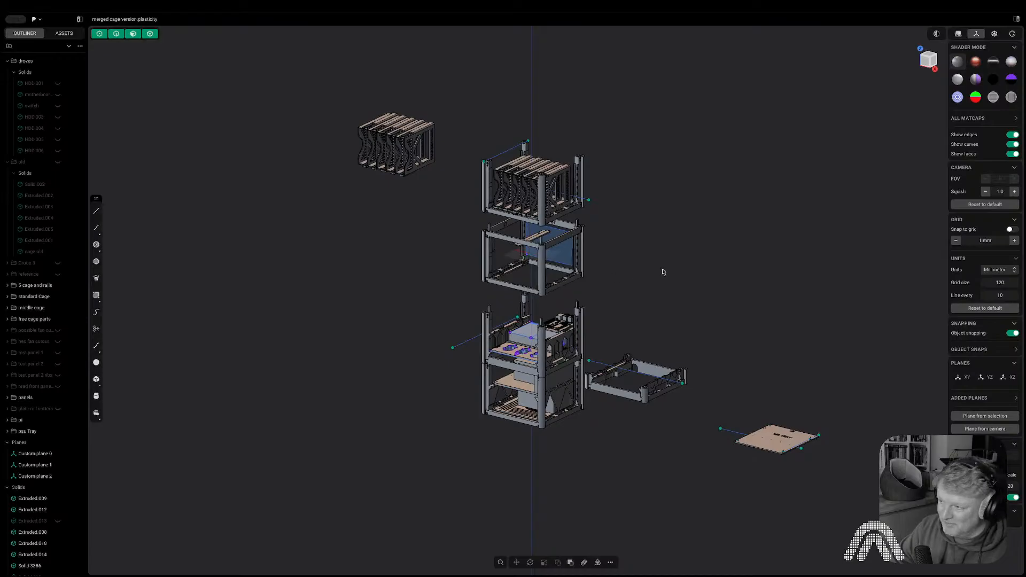
# - Inspect the contents of the panels group and the front panel group above it in the outliner
pyautogui.scroll(4, 585, 276)
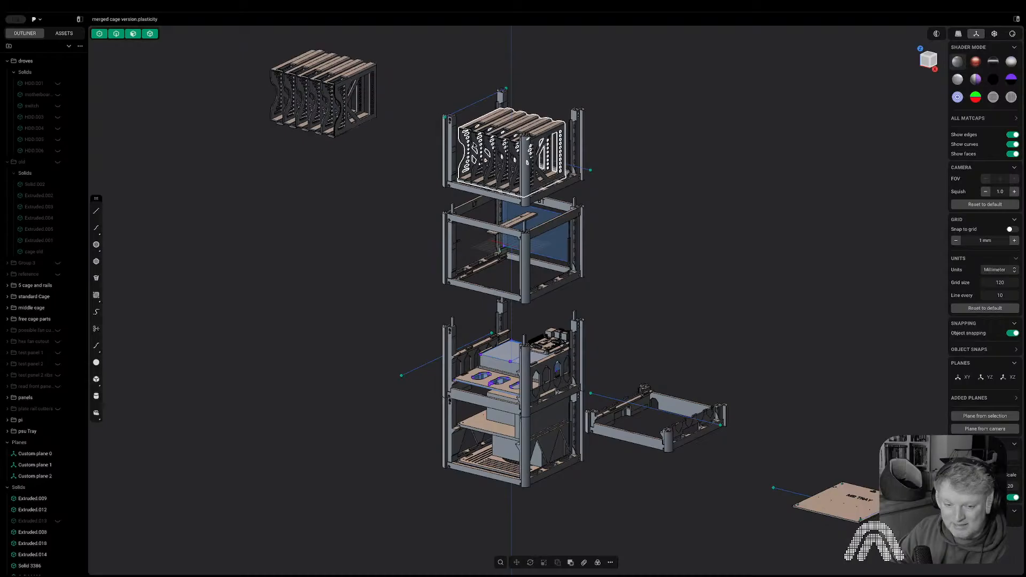
pyautogui.scroll(1, 541, 297)
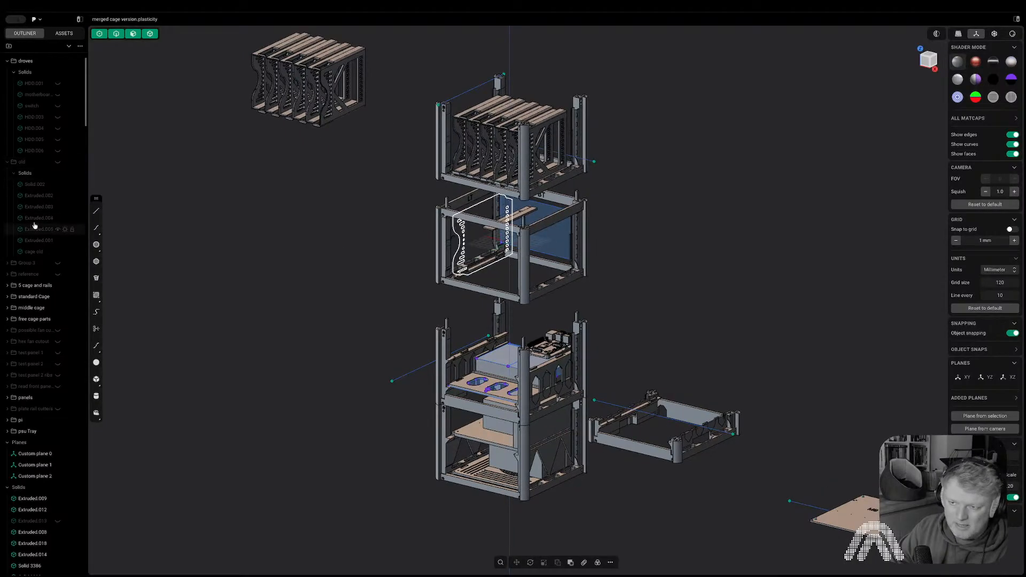
pyautogui.click(58, 386)
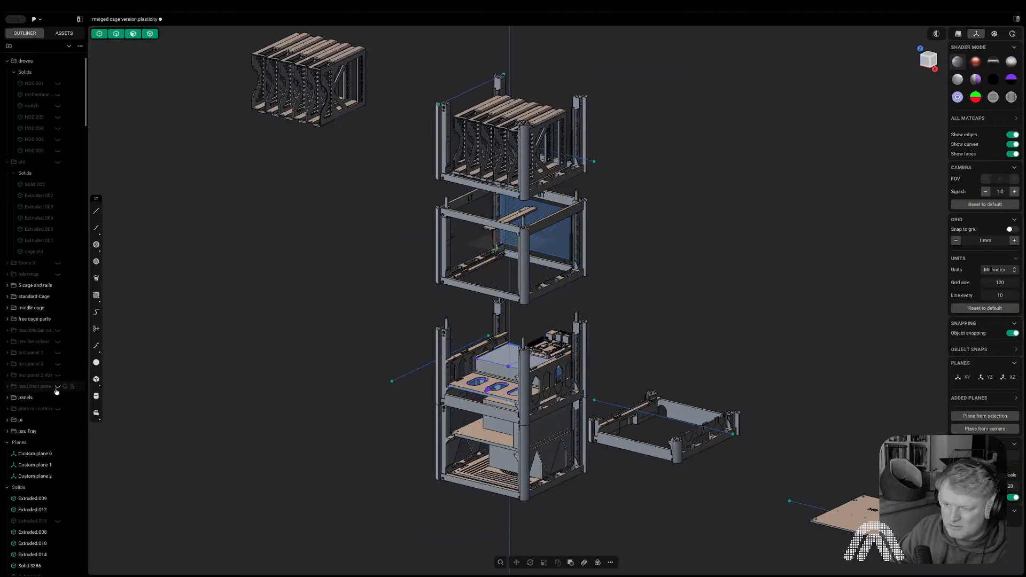
pyautogui.click(17, 399)
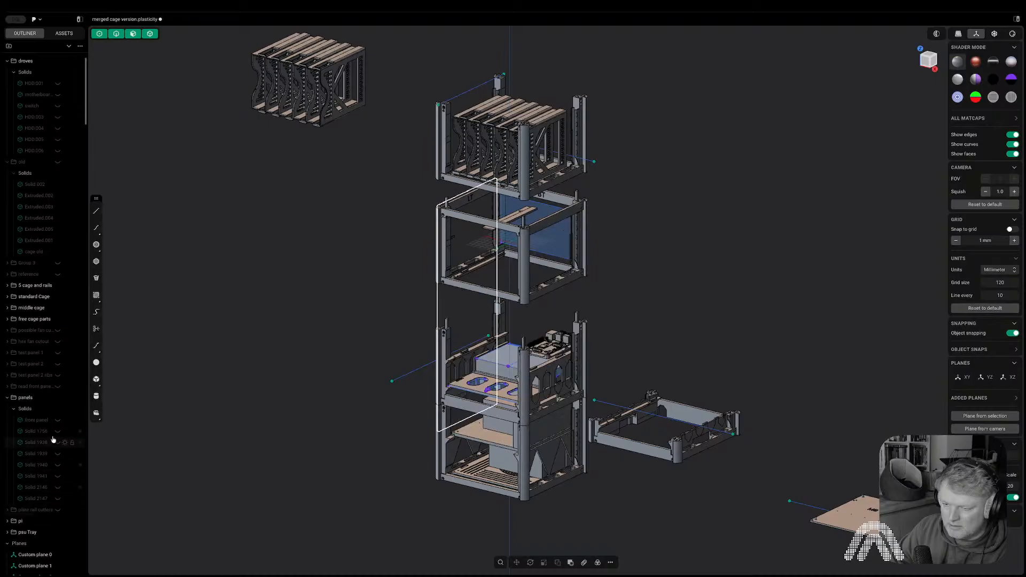
pyautogui.click(8, 387)
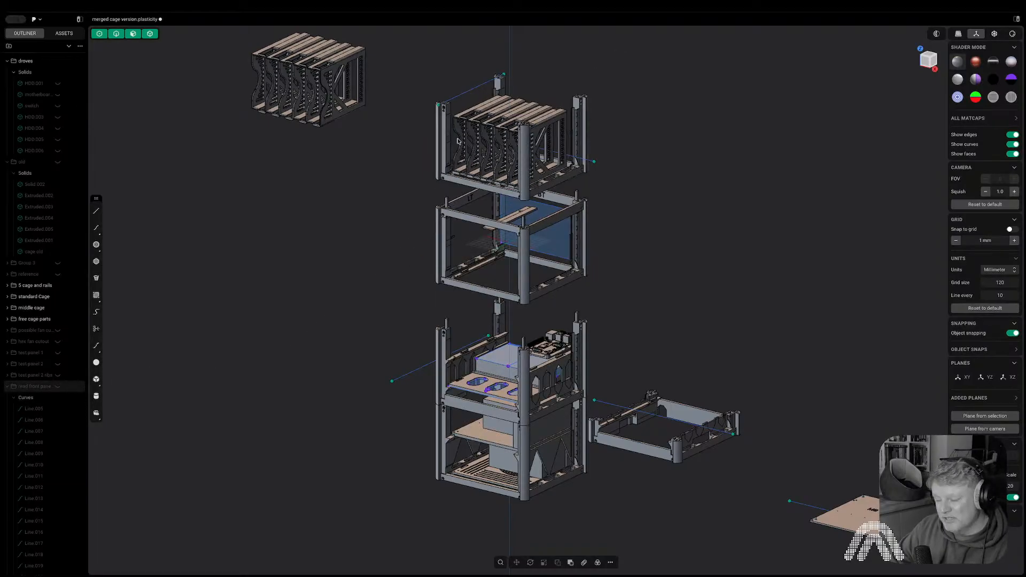
# - Examine the stacked cage assembly from below, the front and the back, including the drive cage, middle cage and trays
pyautogui.moveTo(488, 350); pyautogui.dragTo(536, 289, button='middle')
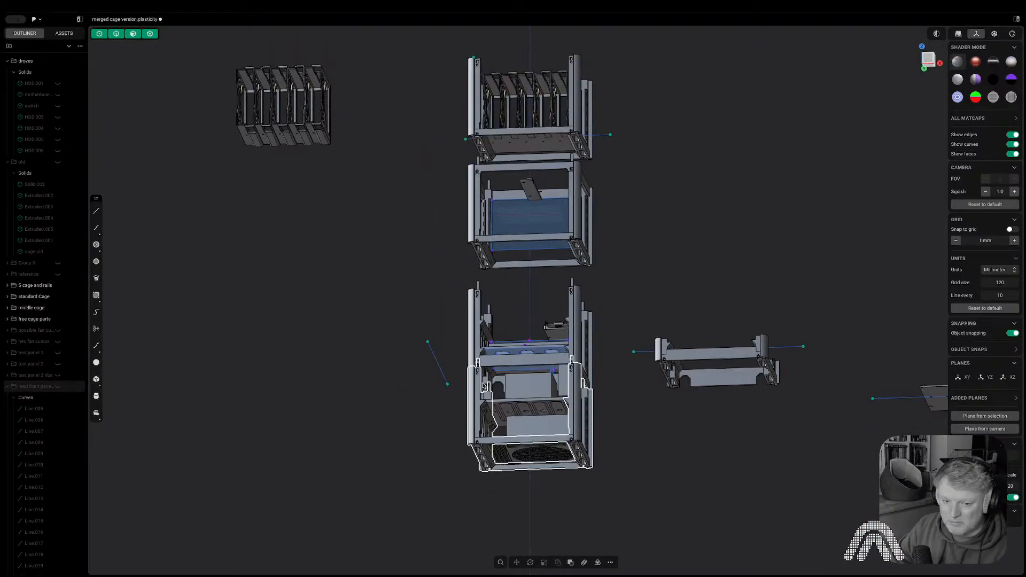
pyautogui.moveTo(522, 362); pyautogui.dragTo(520, 144, button='middle')
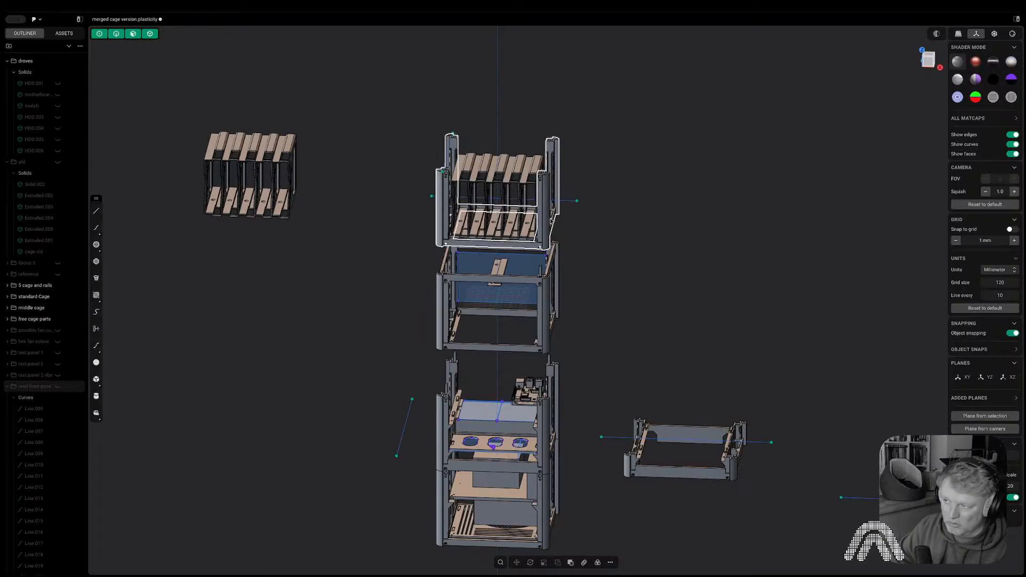
pyautogui.scroll(5, 496, 176)
pyautogui.moveTo(520, 209); pyautogui.dragTo(556, 134, button='middle')
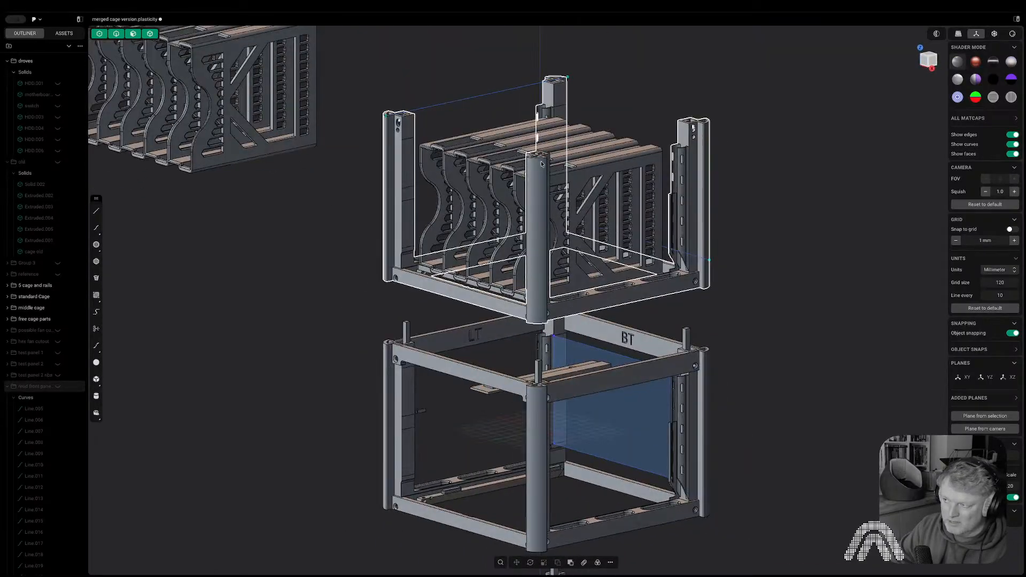
pyautogui.scroll(-5, 567, 187)
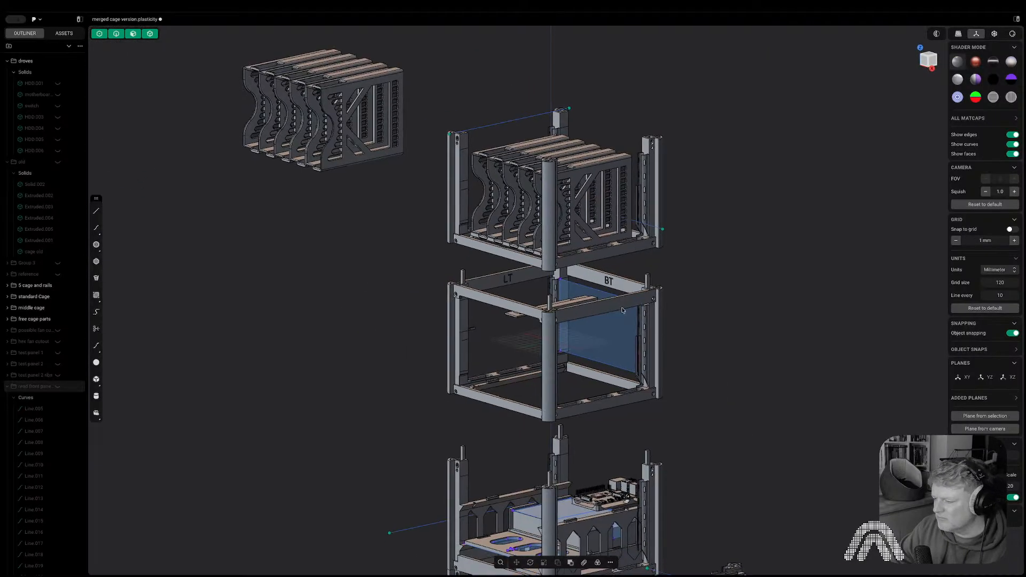
pyautogui.keyDown('shift'); pyautogui.moveTo(573, 503); pyautogui.dragTo(508, 249, button='middle'); pyautogui.keyUp('shift')
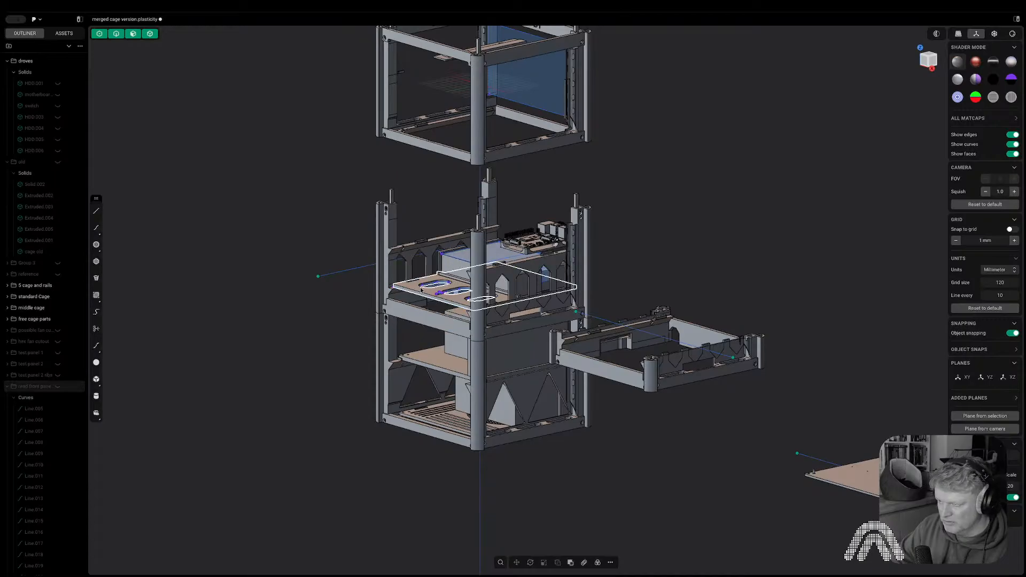
pyautogui.moveTo(429, 280); pyautogui.dragTo(489, 287, button='middle')
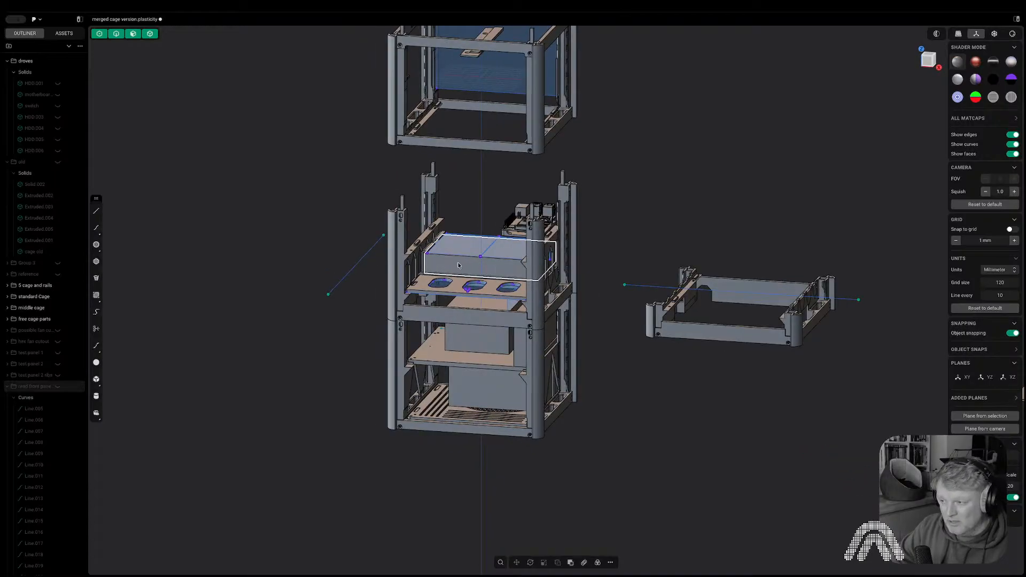
pyautogui.moveTo(470, 347); pyautogui.dragTo(637, 287, button='middle')
pyautogui.moveTo(412, 291); pyautogui.dragTo(522, 274, button='middle')
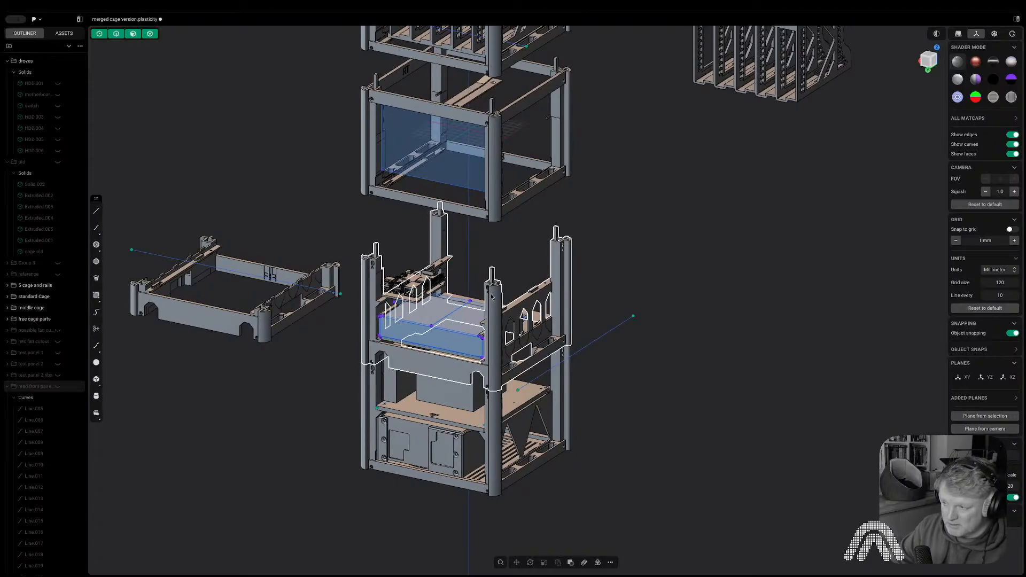
pyautogui.scroll(-2, 492, 297)
pyautogui.keyDown('shift'); pyautogui.moveTo(492, 296); pyautogui.dragTo(507, 418, button='middle'); pyautogui.keyUp('shift')
pyautogui.scroll(-3, 586, 367)
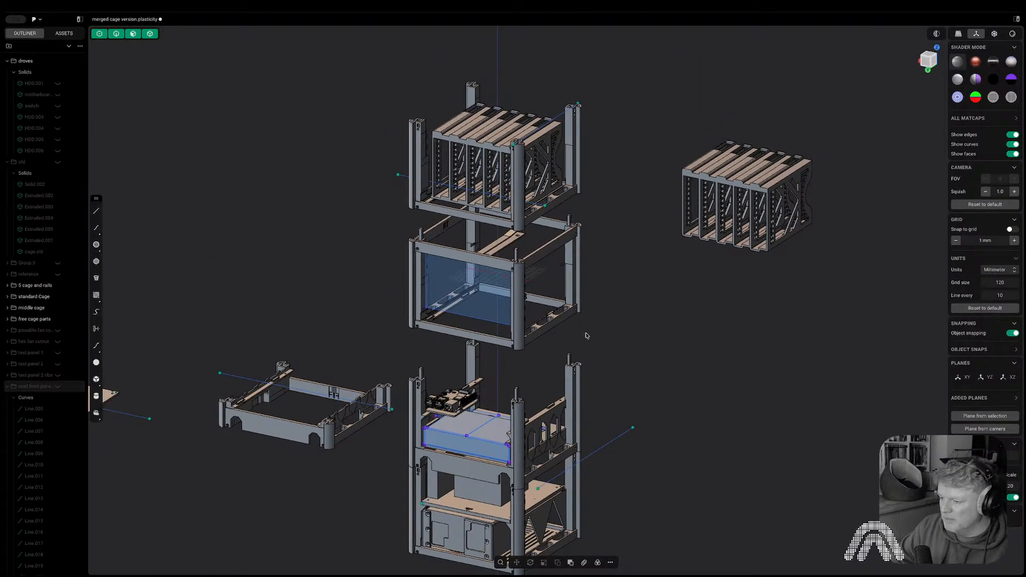
pyautogui.scroll(-2, 585, 335)
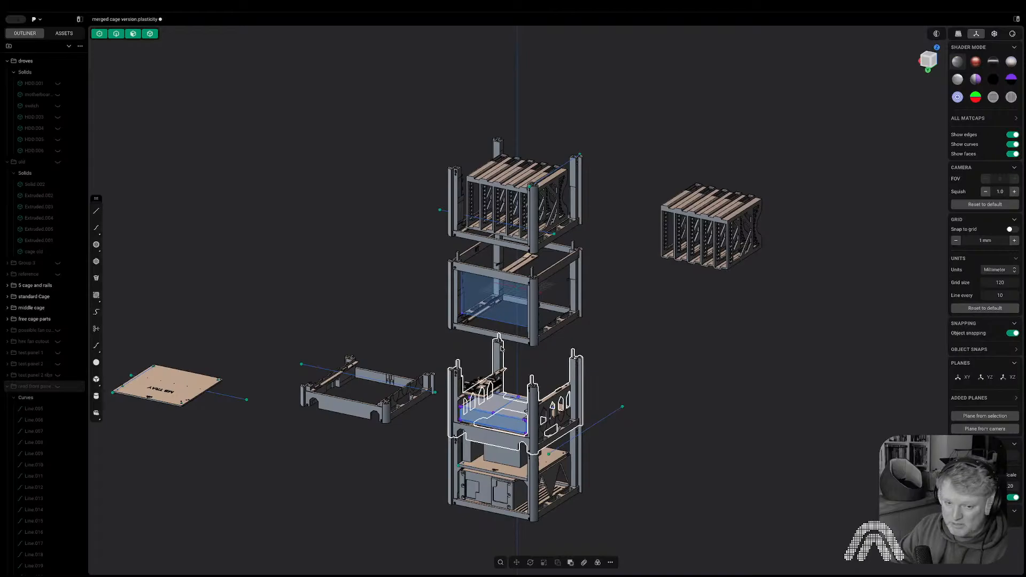
pyautogui.moveTo(505, 345); pyautogui.dragTo(596, 341, button='middle')
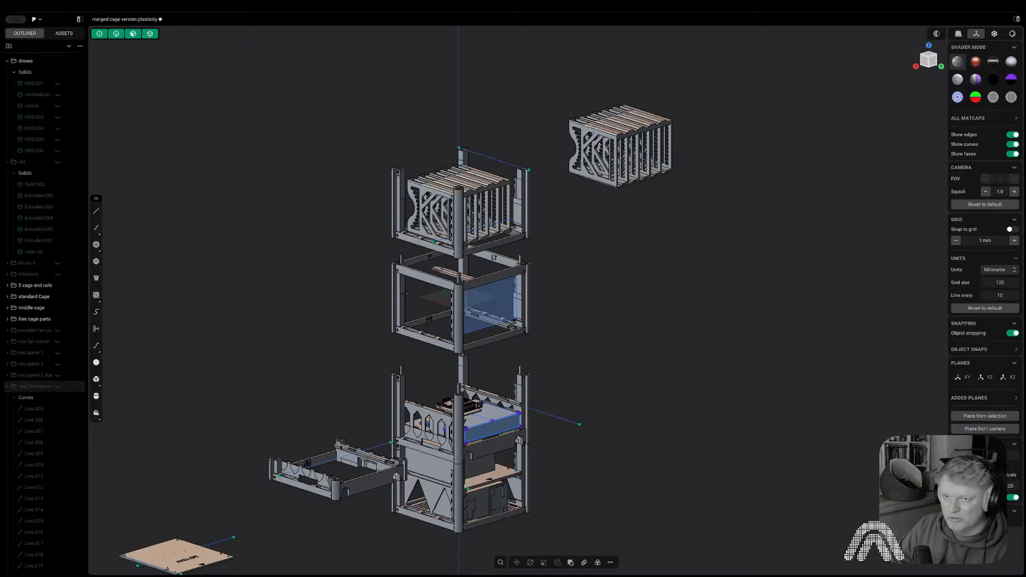
pyautogui.click(33, 18)
pyautogui.moveTo(53, 32)
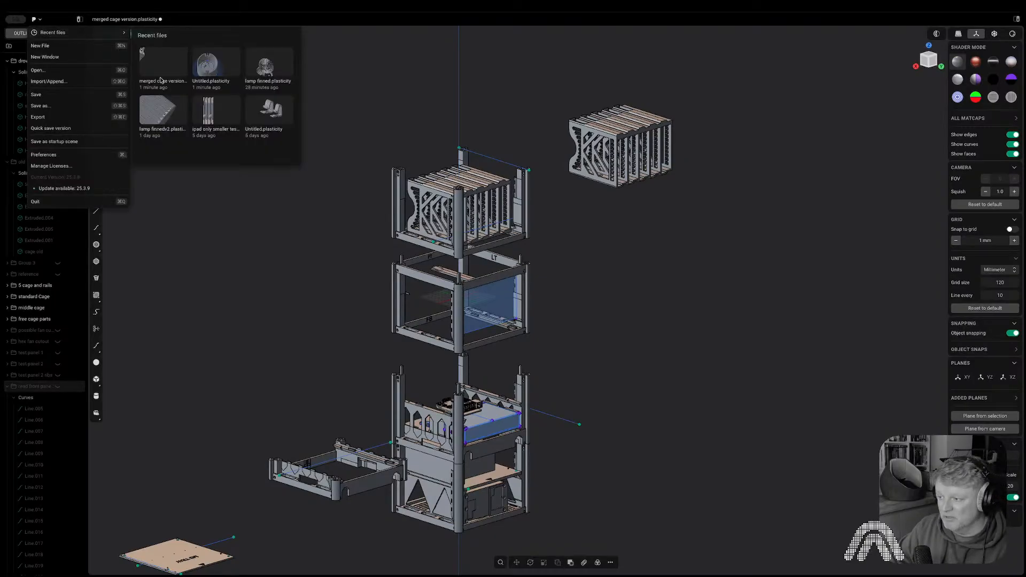
pyautogui.click(534, 322)
pyautogui.moveTo(615, 334)
pyautogui.mouseDown(button='middle')
pyautogui.moveTo(686, 320)
pyautogui.moveTo(602, 314)
pyautogui.moveTo(614, 334)
pyautogui.moveTo(602, 332)
pyautogui.mouseUp(button='middle')
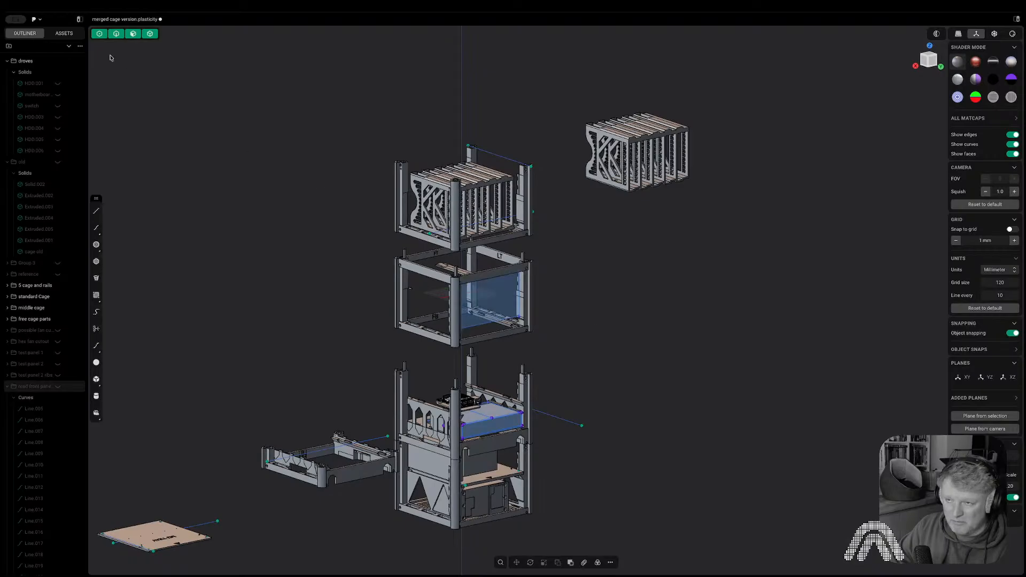
# - Open the recent file Untitled.plasticity, discarding the unsaved changes in the cage file
pyautogui.click(35, 19)
pyautogui.moveTo(52, 37)
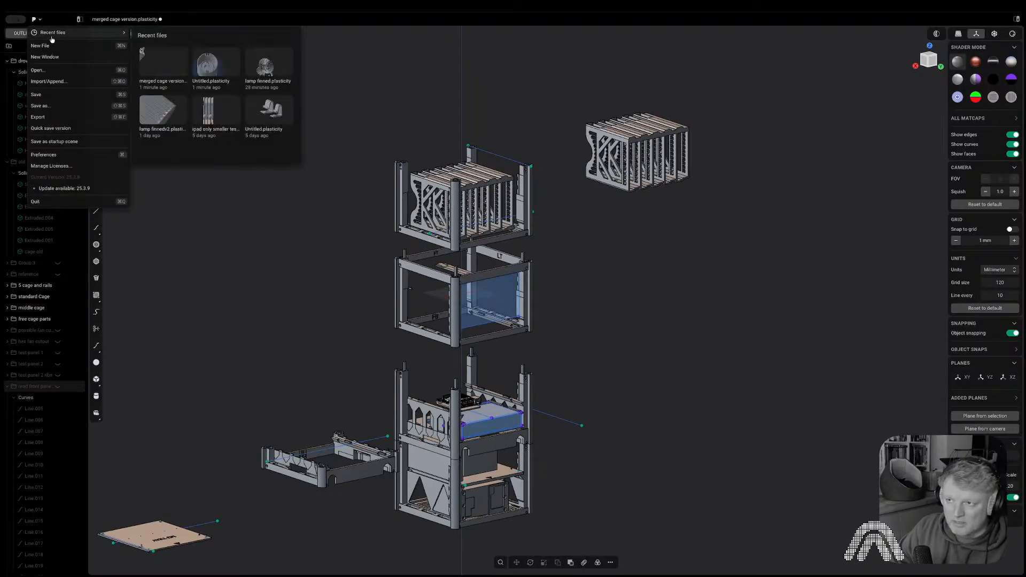
pyautogui.click(225, 74)
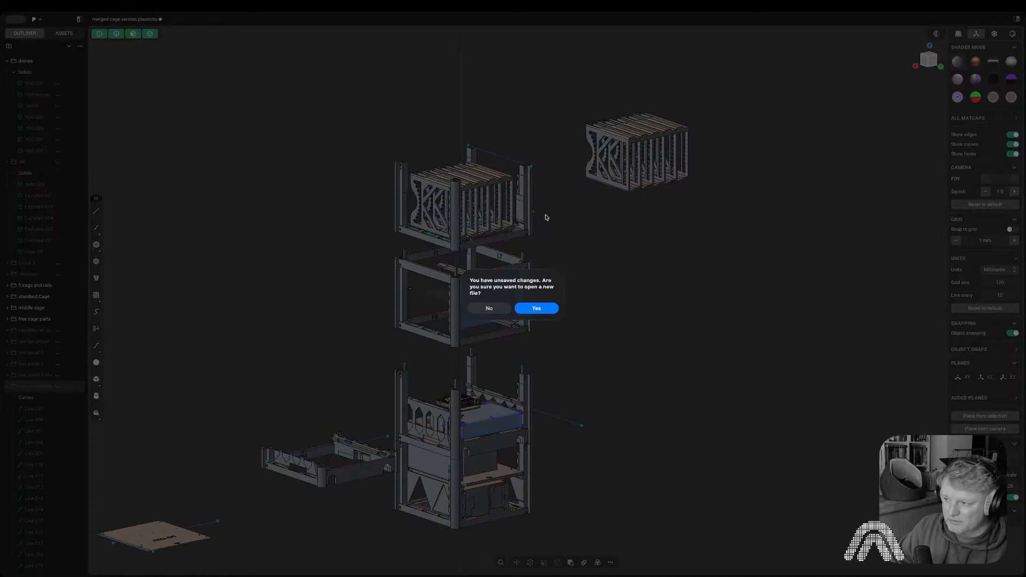
pyautogui.click(551, 315)
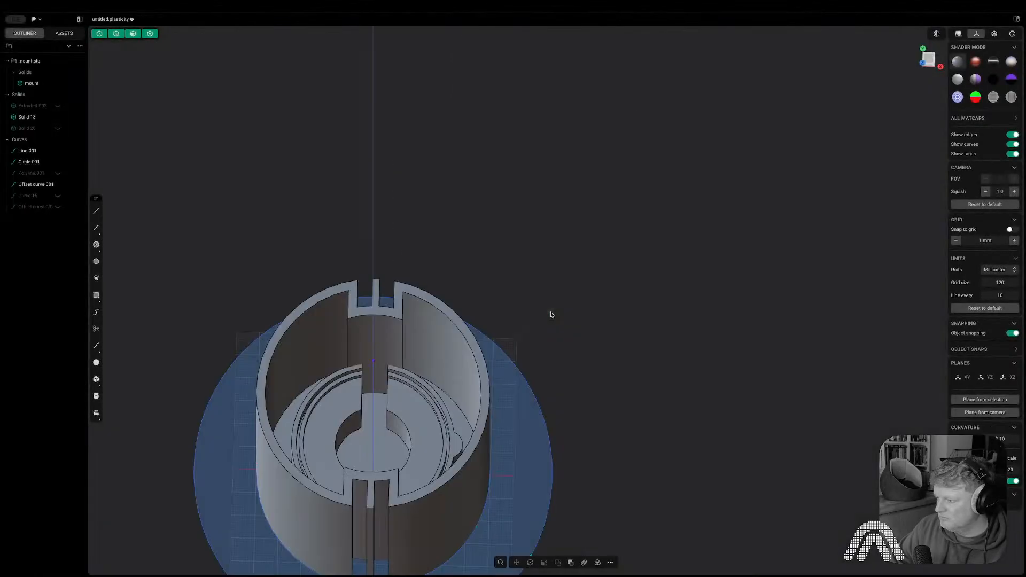
# - Move the mount solid 35.99 mm up along the Z axis and check its position from the top
pyautogui.moveTo(714, 242); pyautogui.dragTo(568, 295, button='middle')
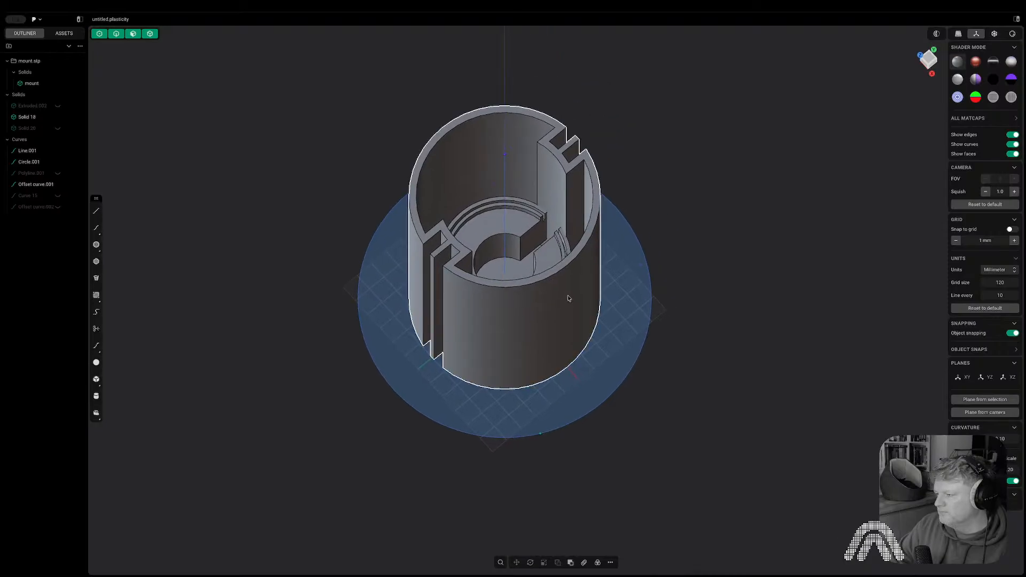
pyautogui.press('Tab')
pyautogui.click(501, 230)
pyautogui.press('g')
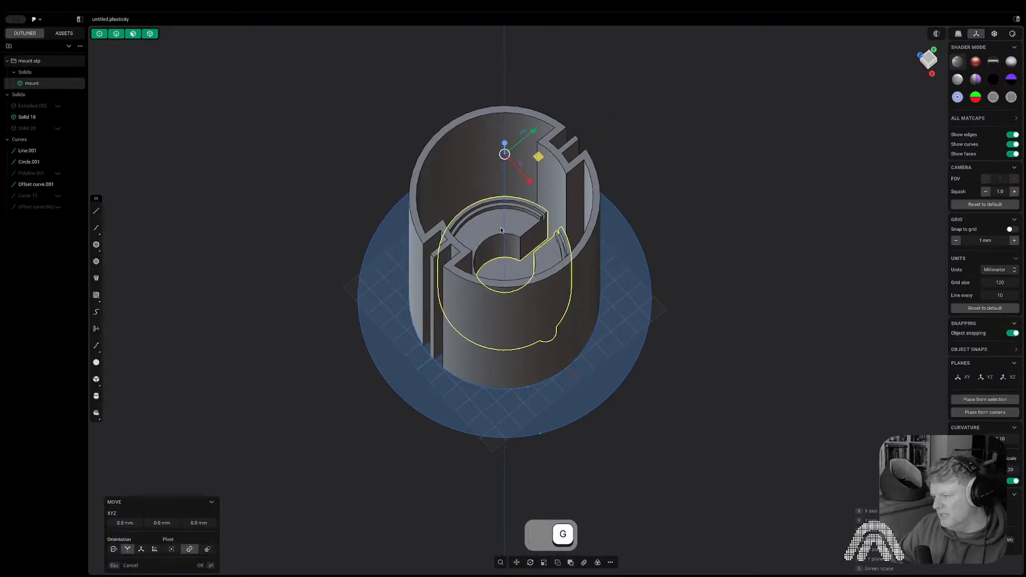
pyautogui.press('z')
pyautogui.click(497, 207)
pyautogui.moveTo(664, 296); pyautogui.dragTo(758, 240, button='middle')
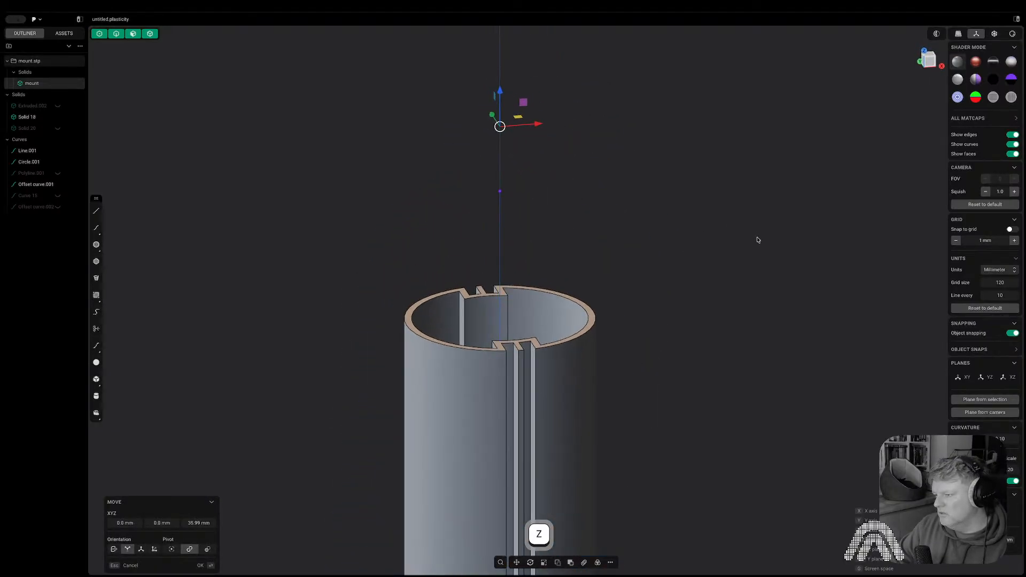
pyautogui.moveTo(897, 102); pyautogui.dragTo(892, 160, button='middle')
pyautogui.click(926, 58)
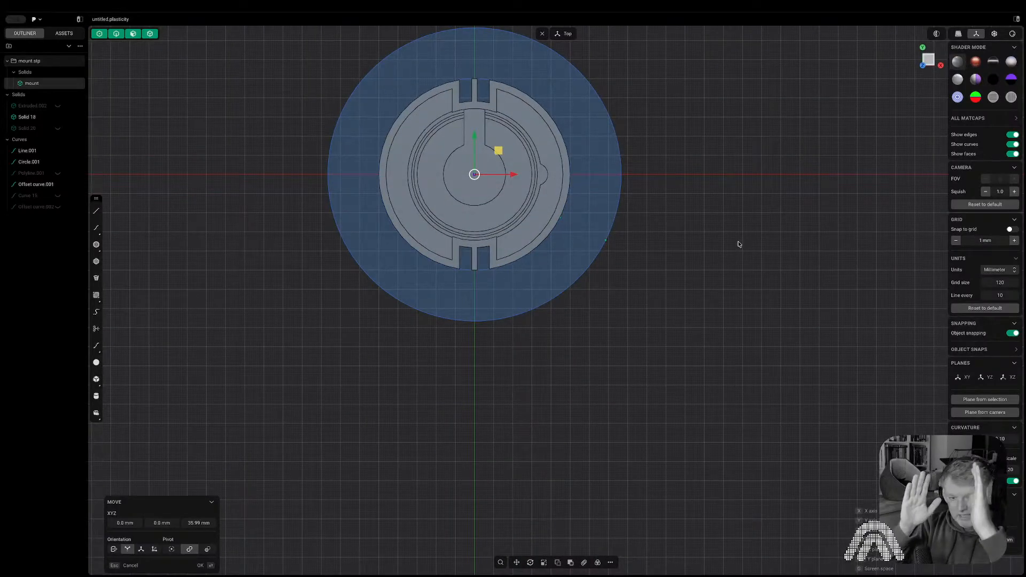
pyautogui.moveTo(733, 245); pyautogui.dragTo(733, 192, button='middle')
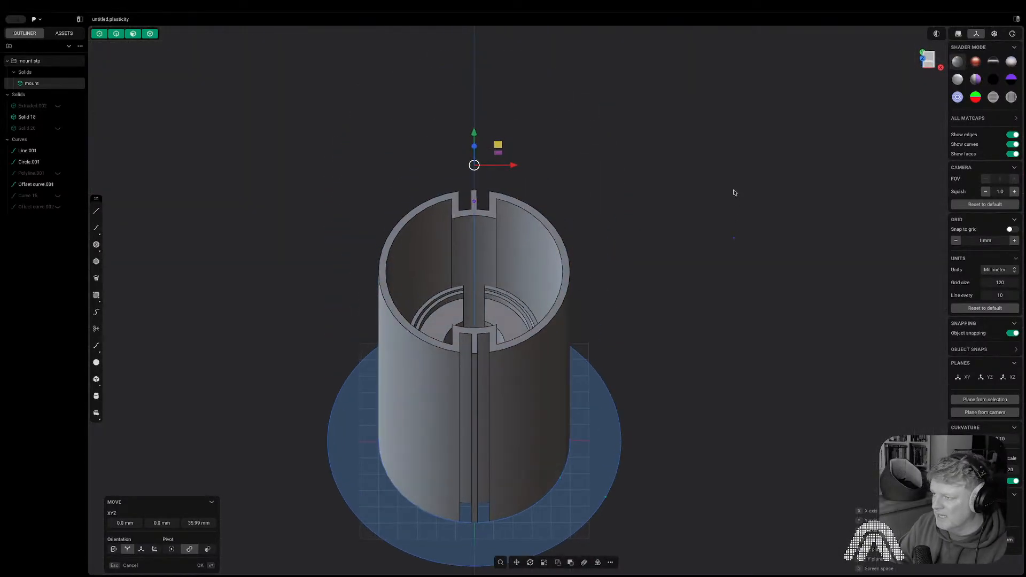
pyautogui.moveTo(627, 279); pyautogui.dragTo(589, 335, button='middle')
pyautogui.press('Tab')
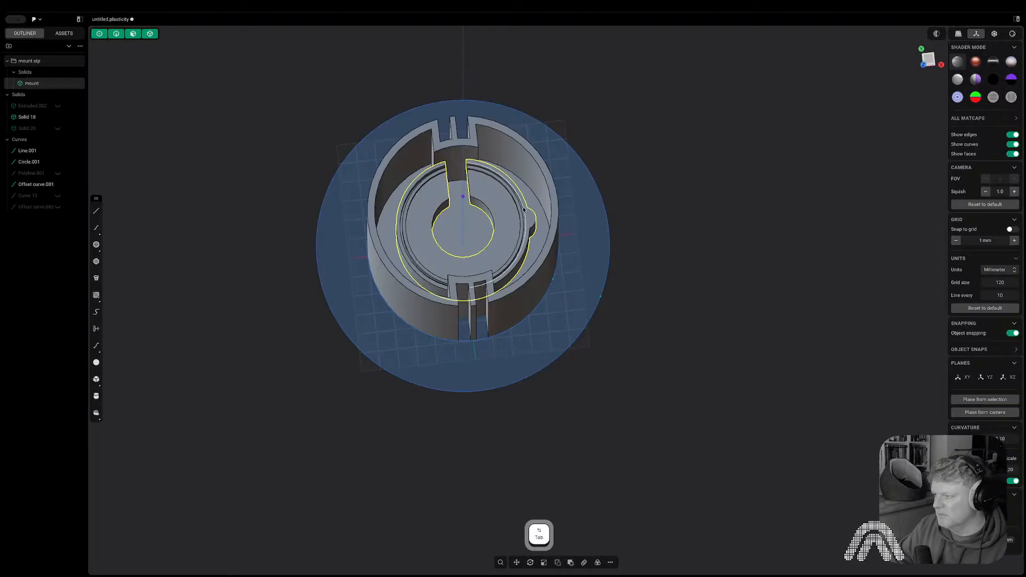
# - Start a fillet on the mount's outer ring edge beside the small bump and inspect the edge from the top
pyautogui.click(523, 208)
pyautogui.press('b')
pyautogui.press('Tab')
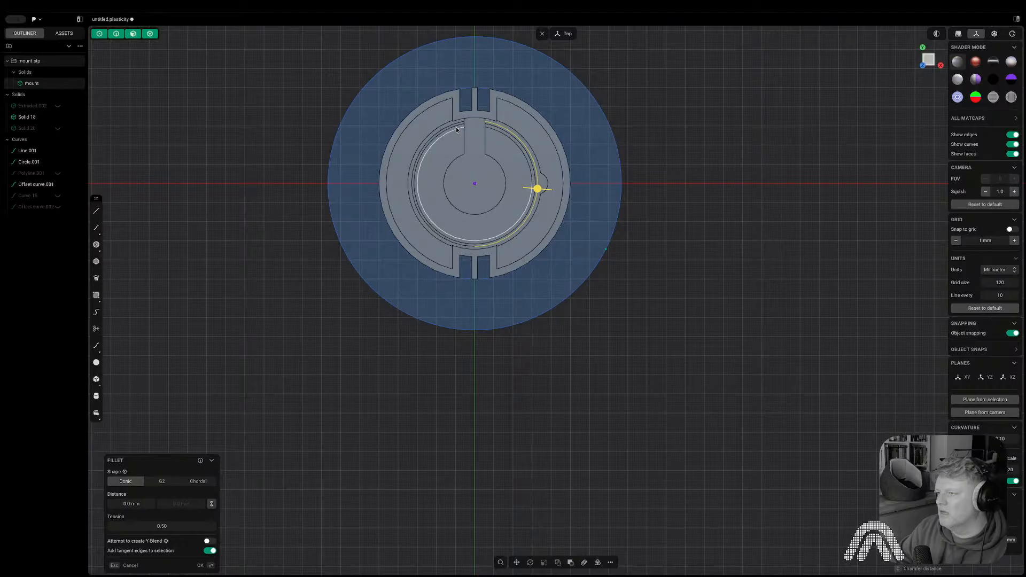
pyautogui.moveTo(462, 133); pyautogui.dragTo(679, 55, button='middle')
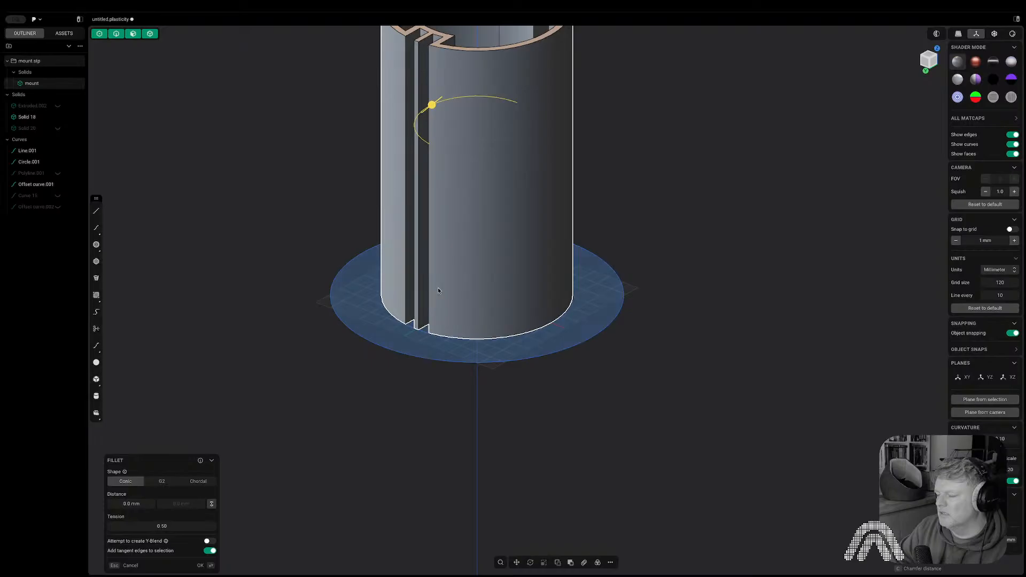
pyautogui.moveTo(438, 289); pyautogui.dragTo(266, 381, button='middle')
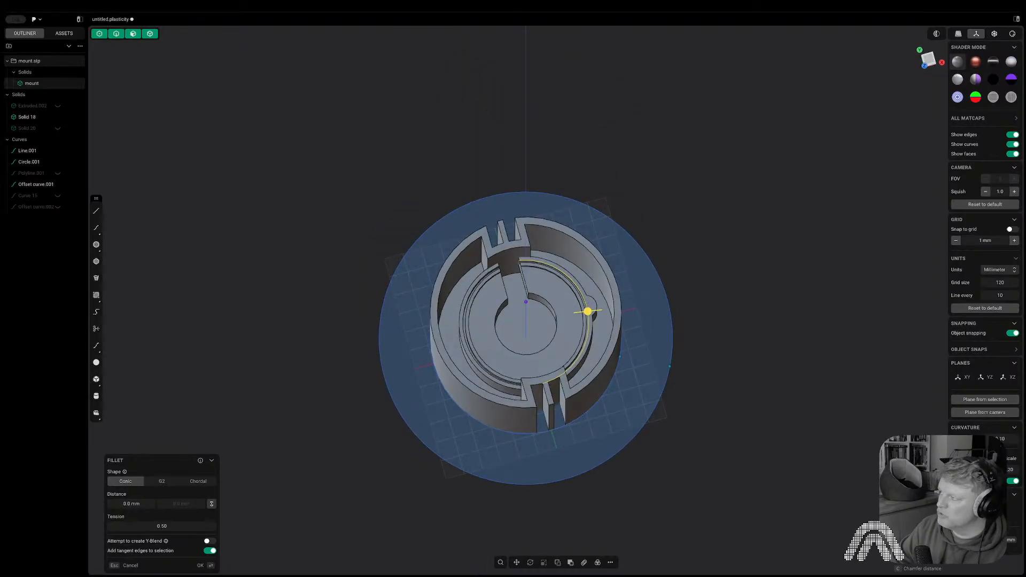
pyautogui.click(930, 58)
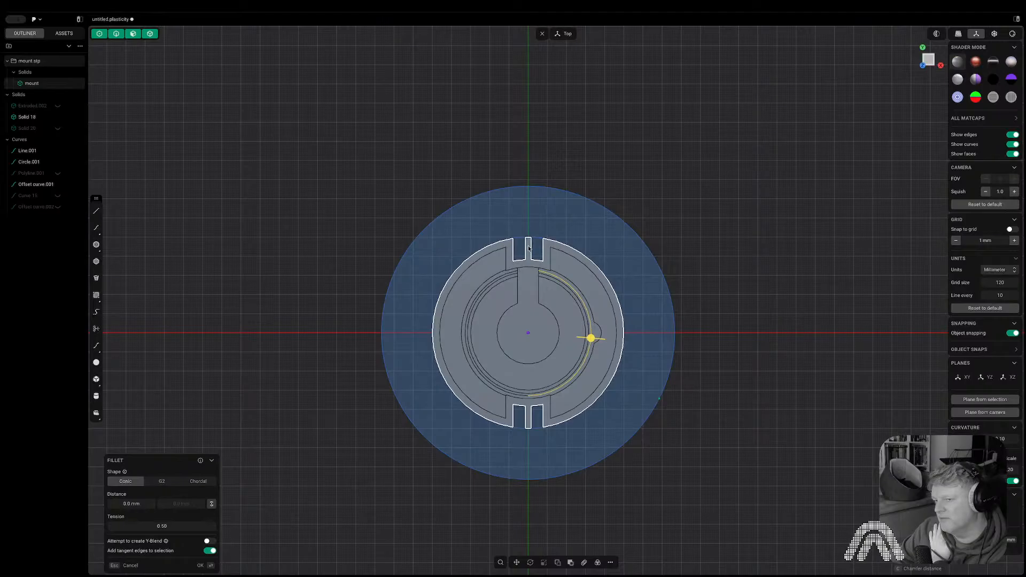
# - Compare the solids by temporarily showing Extruded.002 and Solid 20 over the mount and toggling Solid 18 off and on
pyautogui.click(57, 107)
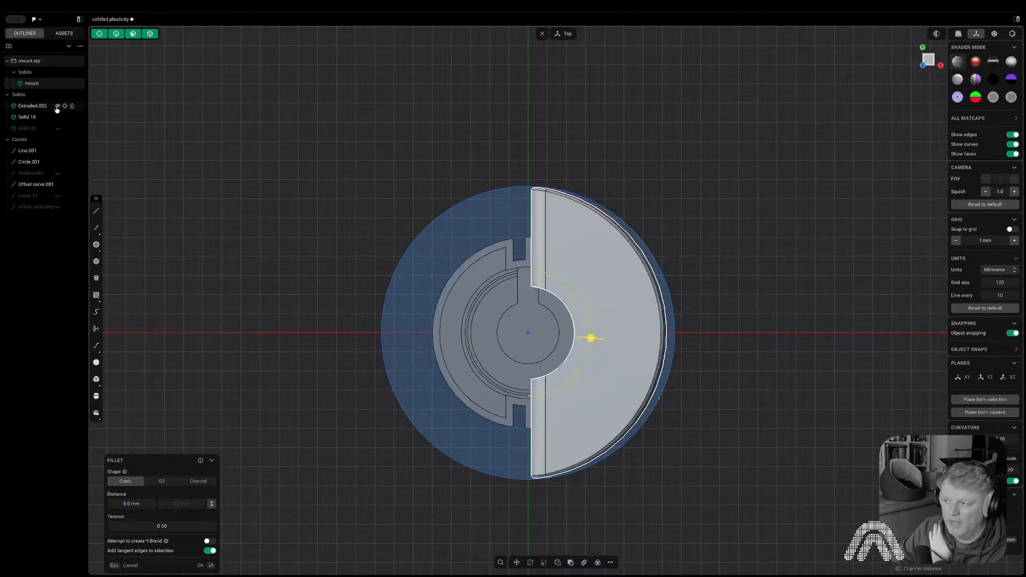
pyautogui.click(57, 128)
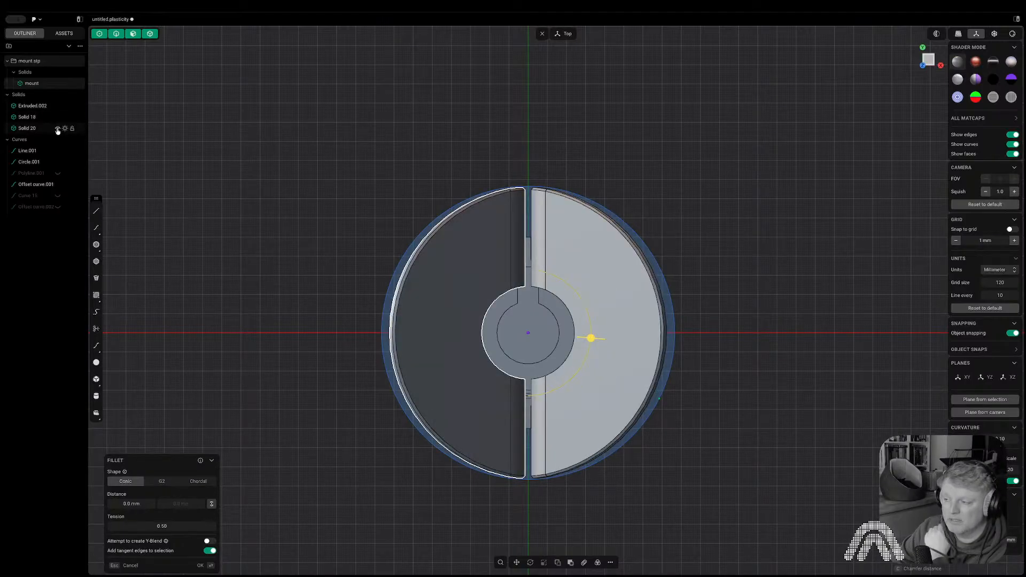
pyautogui.click(57, 128)
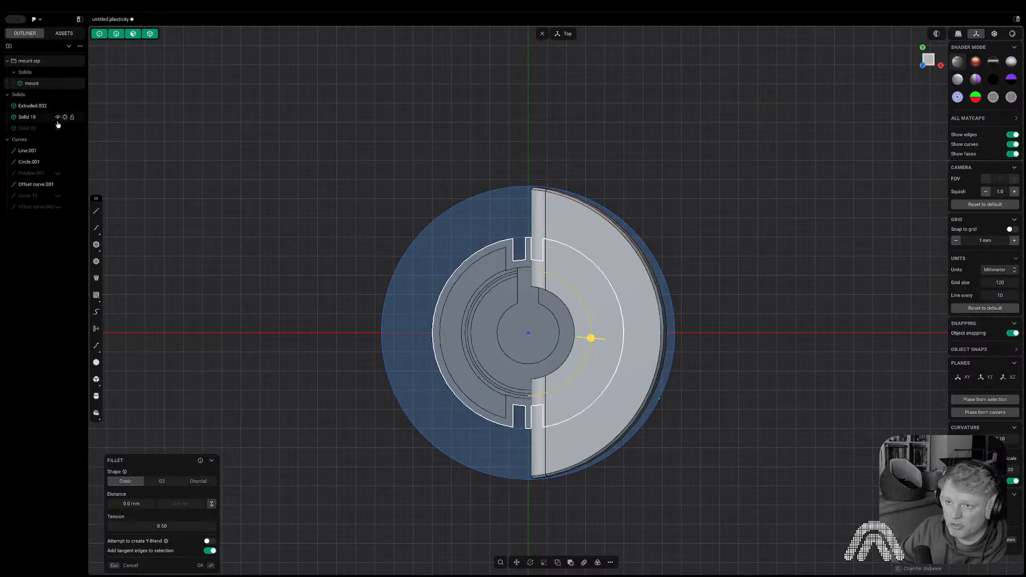
pyautogui.click(58, 117)
pyautogui.click(57, 117)
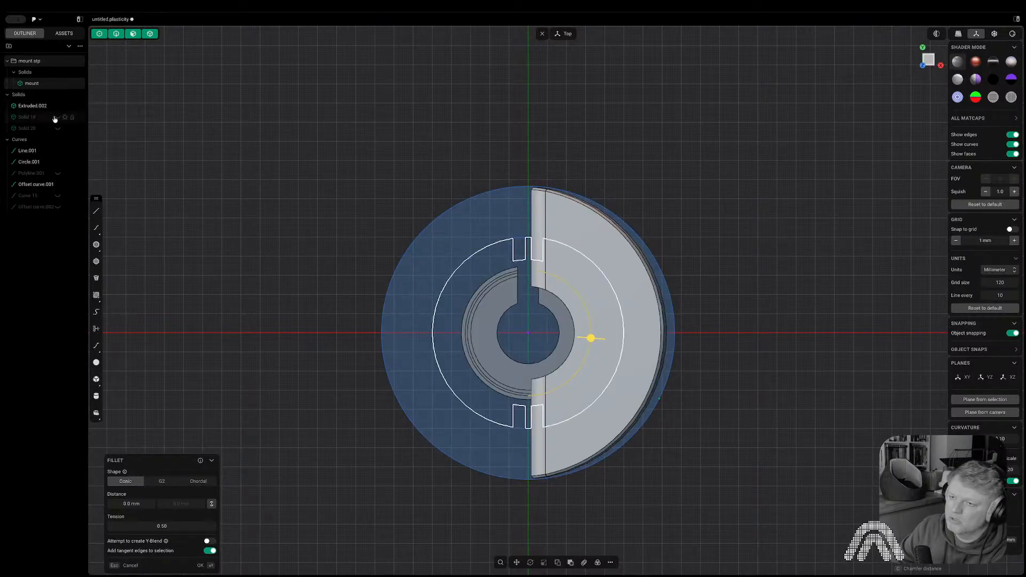
pyautogui.click(57, 107)
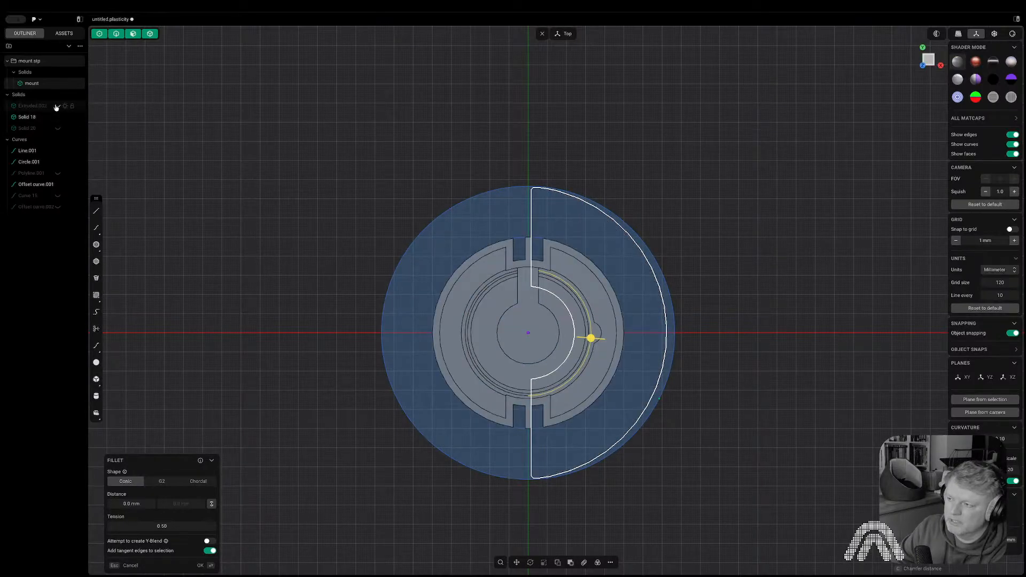
# - Try rotating the mount about 30.5° around the Z axis and undo the rotation
pyautogui.click(705, 296)
pyautogui.click(590, 311)
pyautogui.press('r')
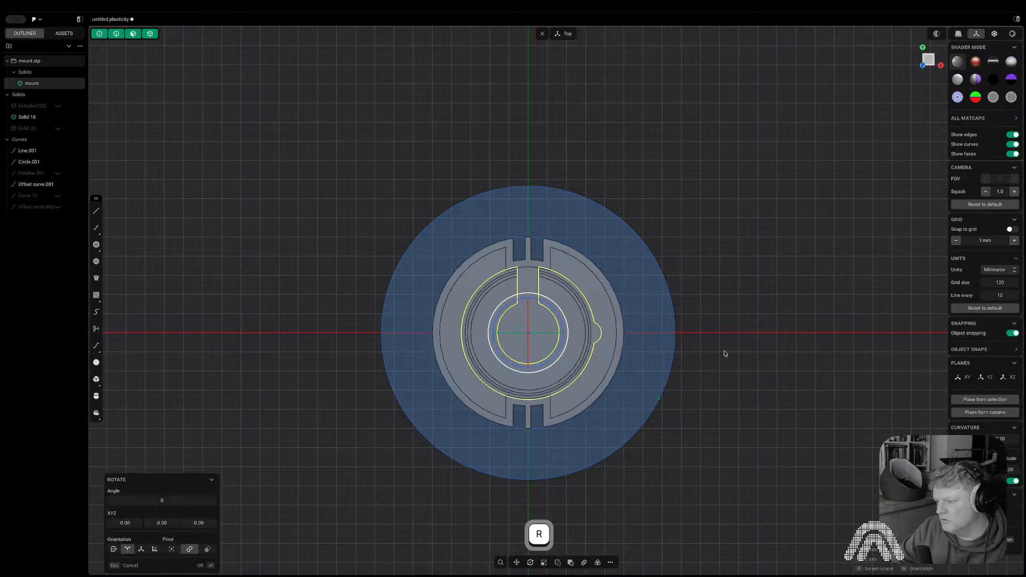
pyautogui.press('z')
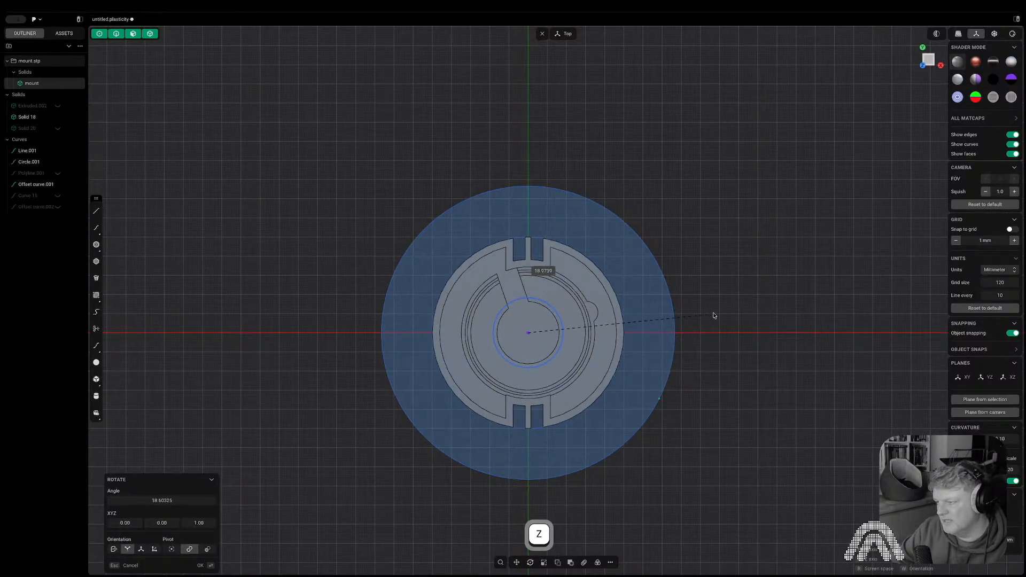
pyautogui.click(702, 295)
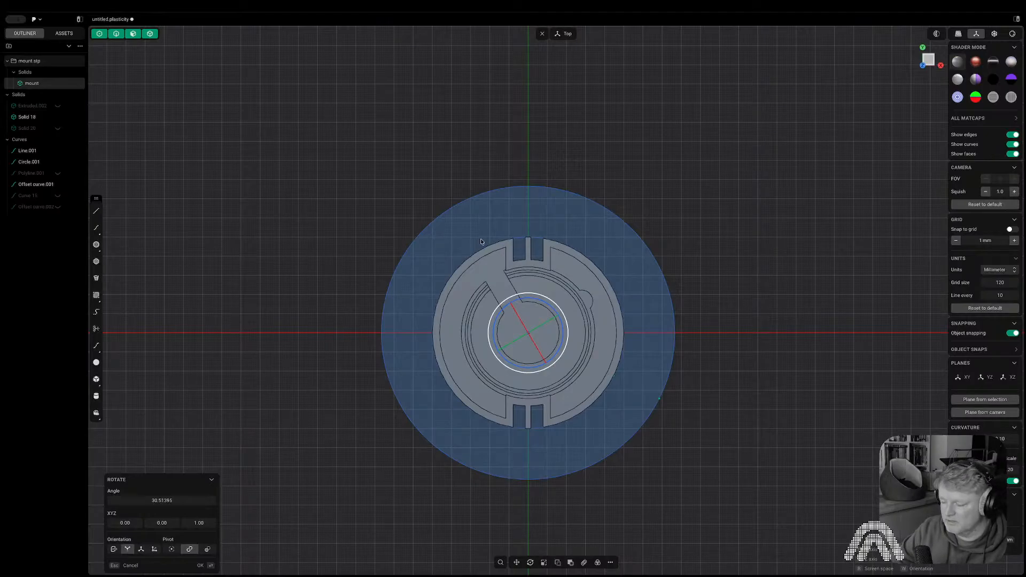
pyautogui.press('super+z')
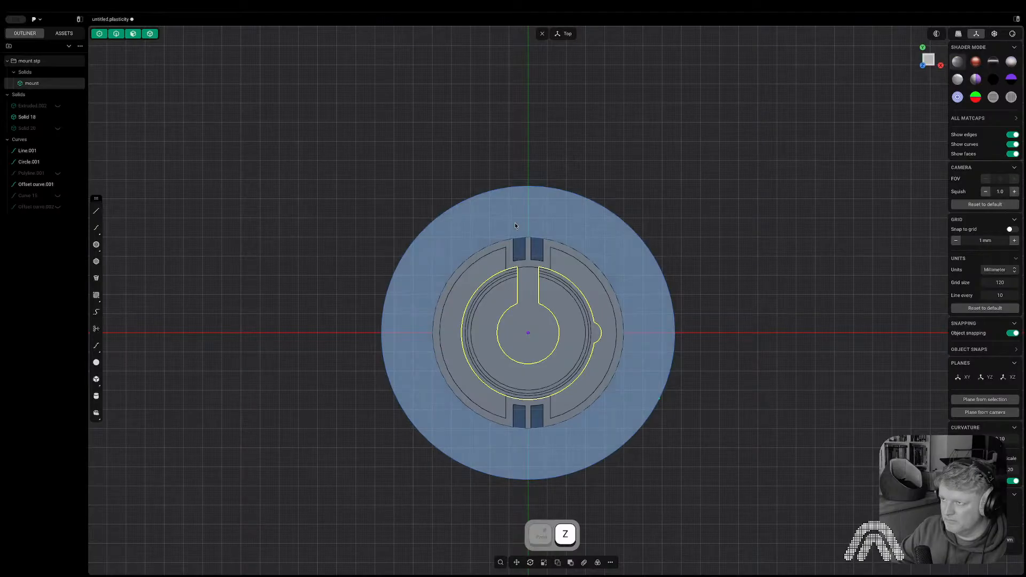
# - Show Extruded.002 and Solid 20 and examine how they sit in the housing's side slots relative to the mount
pyautogui.moveTo(408, 271); pyautogui.dragTo(707, 300, button='middle')
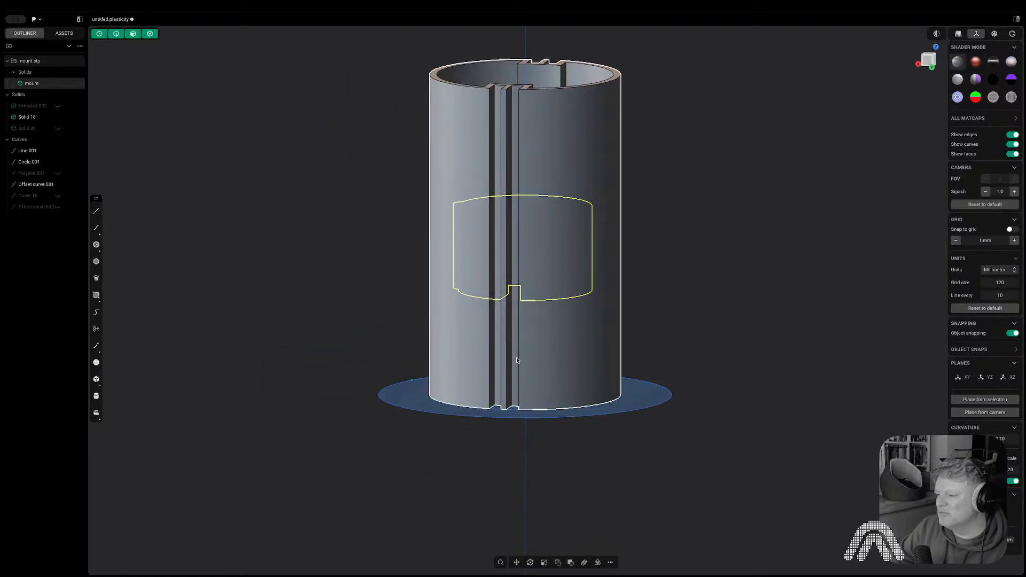
pyautogui.scroll(3, 512, 377)
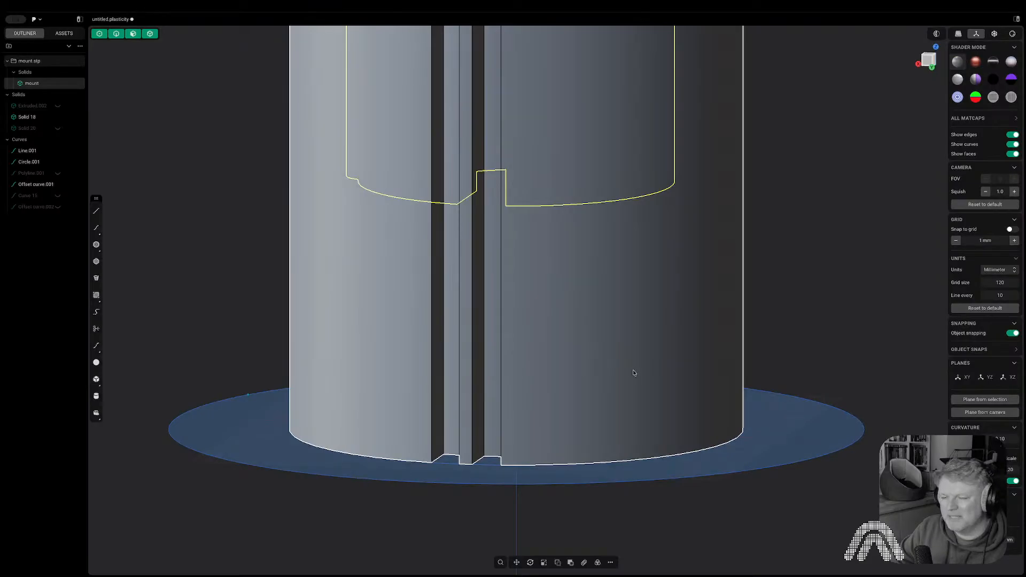
pyautogui.moveTo(633, 373); pyautogui.dragTo(610, 370, button='middle')
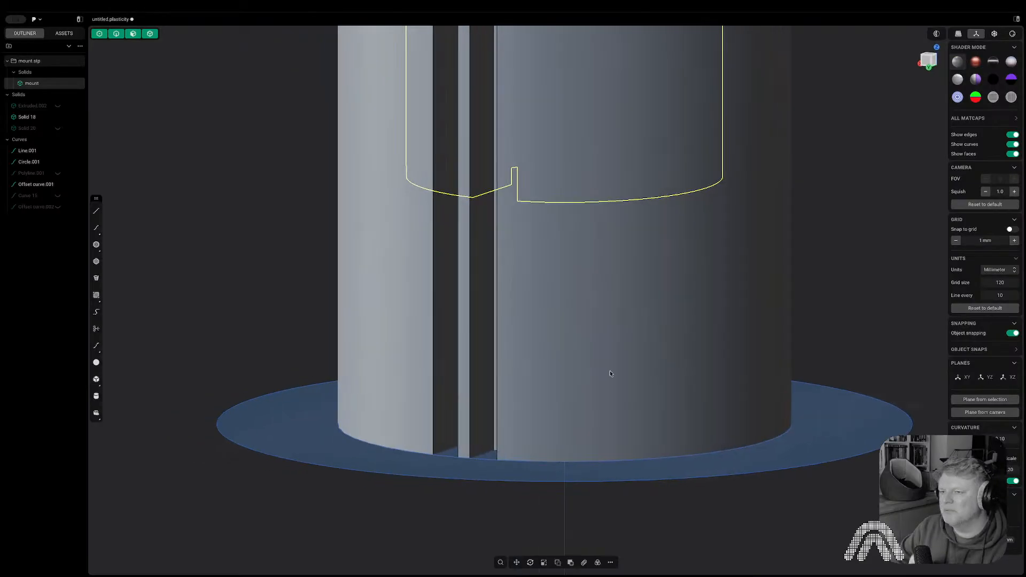
pyautogui.click(58, 106)
pyautogui.click(58, 128)
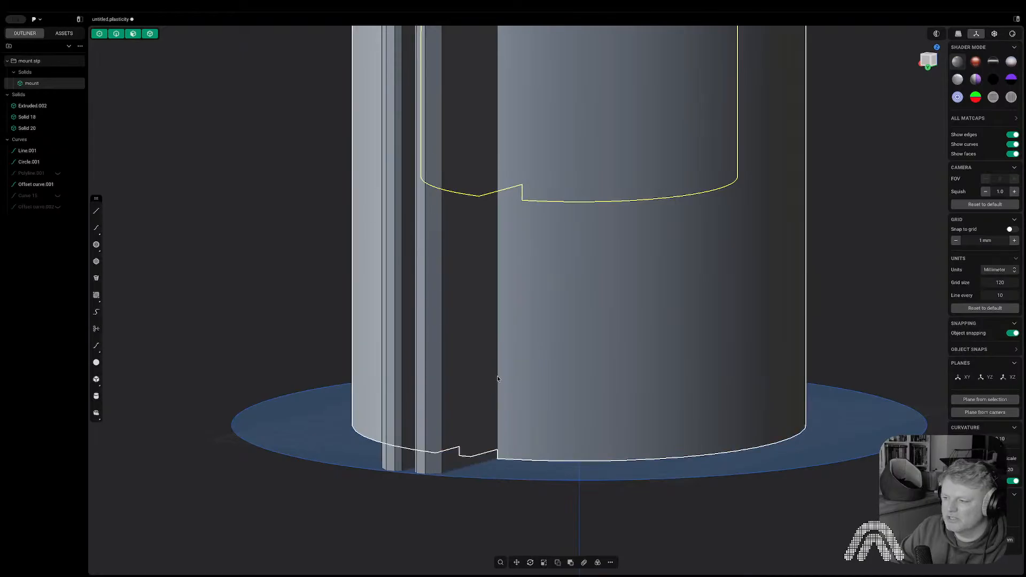
pyautogui.moveTo(497, 377); pyautogui.dragTo(439, 370, button='middle')
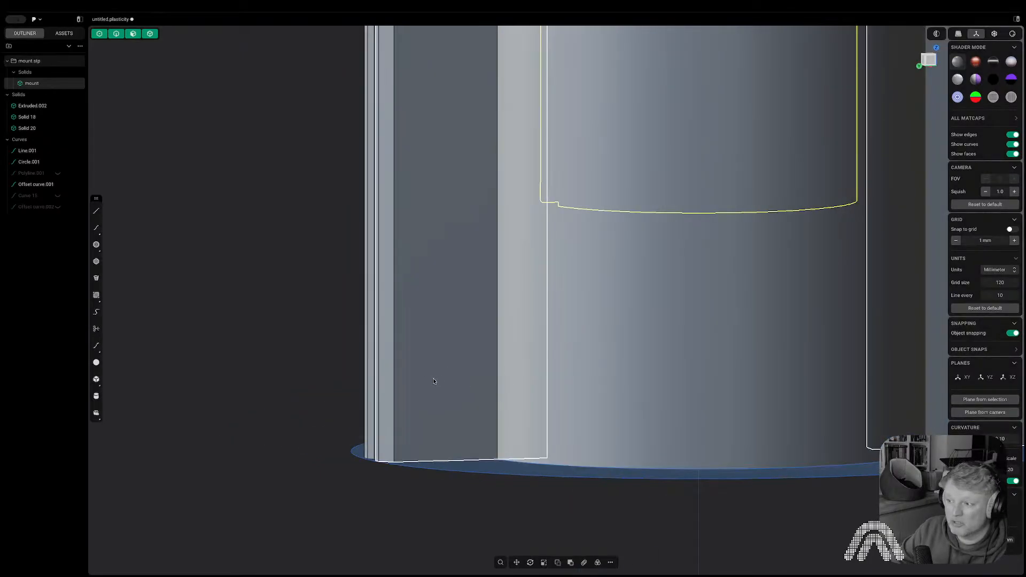
pyautogui.moveTo(377, 424); pyautogui.dragTo(532, 410, button='middle')
pyautogui.moveTo(533, 410); pyautogui.dragTo(442, 408, button='middle')
pyautogui.scroll(-5, 442, 406)
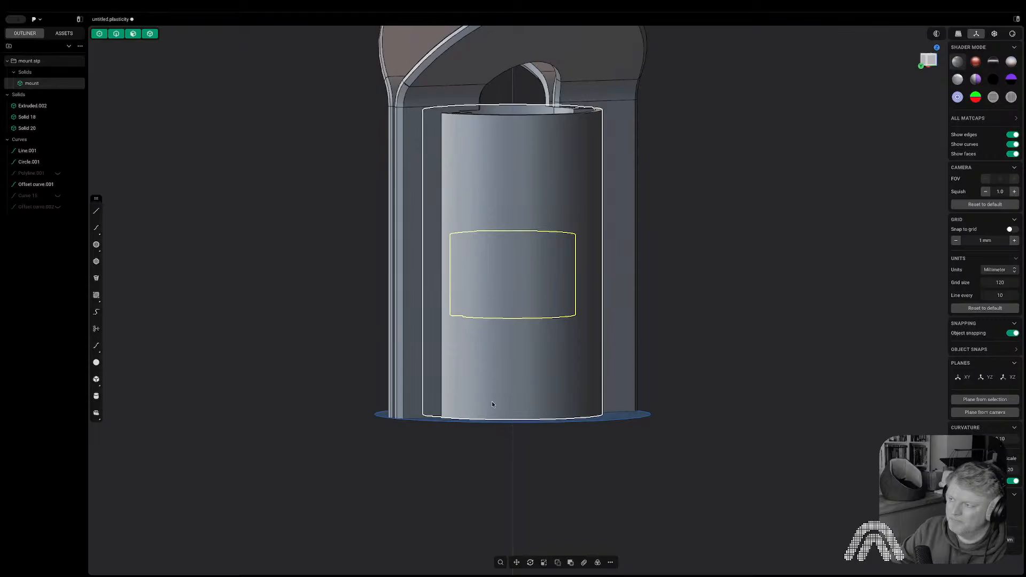
pyautogui.moveTo(563, 399); pyautogui.dragTo(570, 463, button='middle')
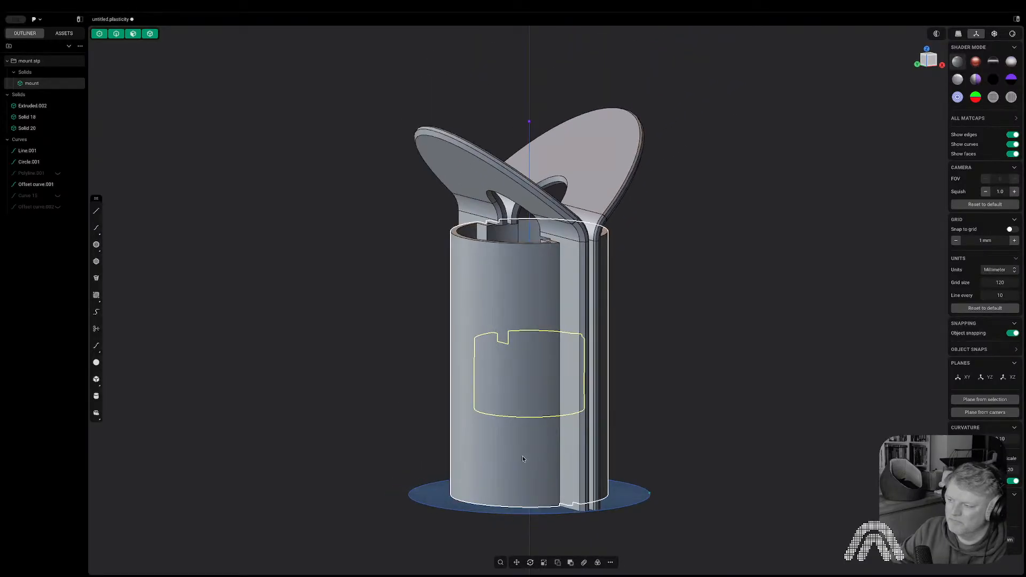
pyautogui.moveTo(475, 248); pyautogui.dragTo(523, 353, button='middle')
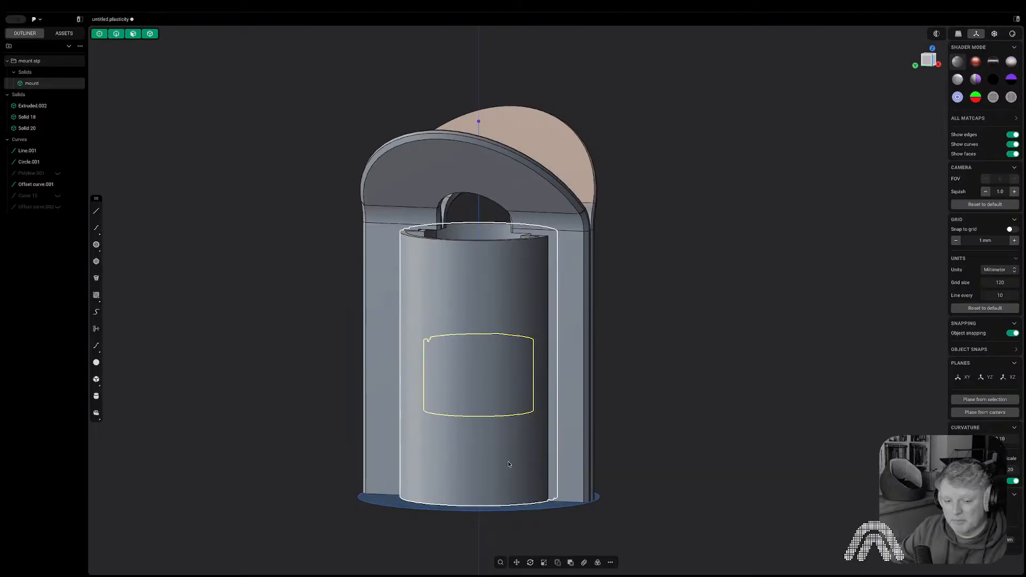
# - Hide Extruded.002 and Solid 20 again and select the mount inside the housing
pyautogui.moveTo(508, 464); pyautogui.dragTo(557, 429, button='middle')
pyautogui.click(578, 252)
pyautogui.press('h')
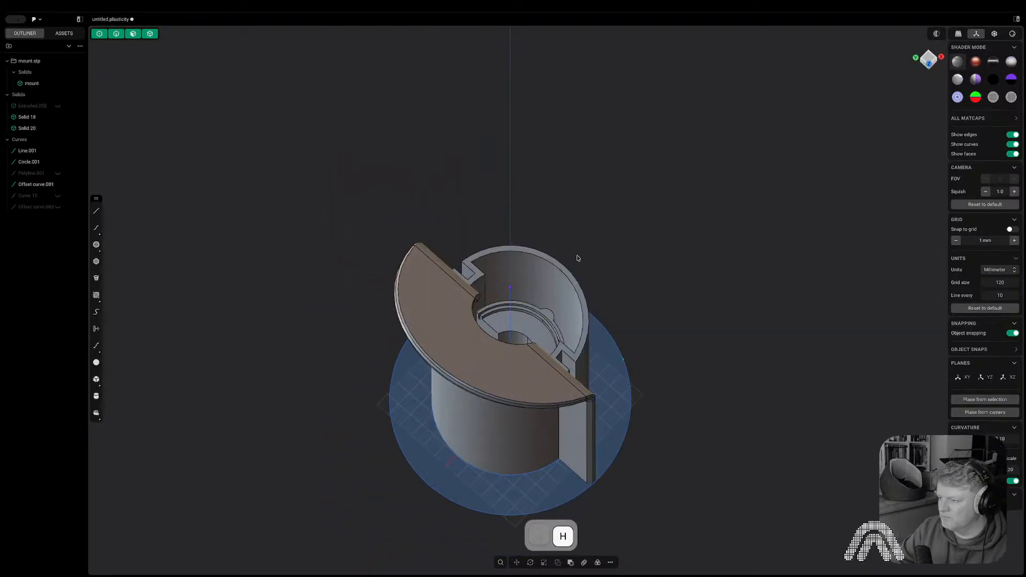
pyautogui.click(529, 369)
pyautogui.press('h')
pyautogui.click(526, 367)
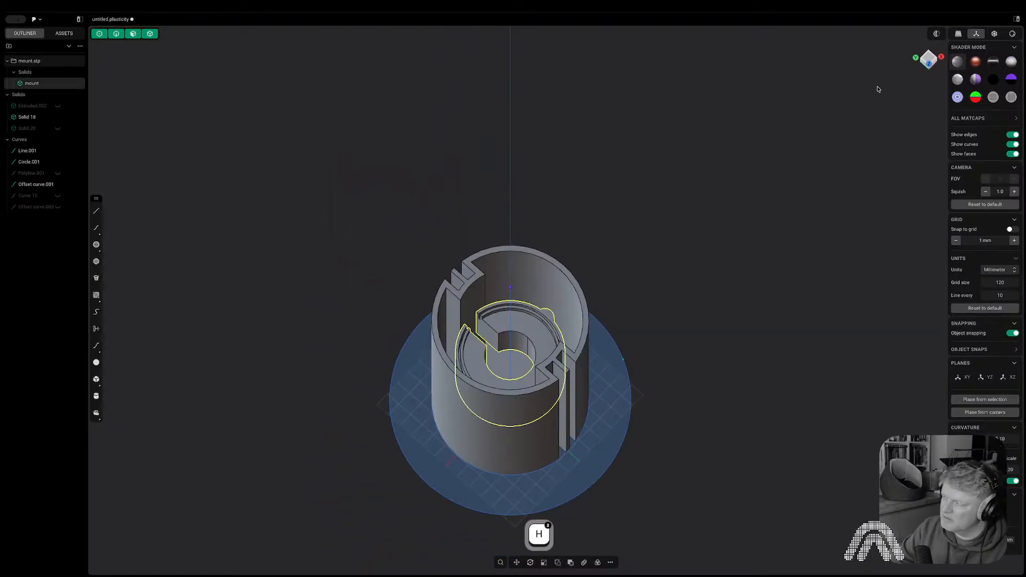
# - Rotate the mount clockwise around the Z axis, seen from above, so its radial slot is angled away from the housing's slotted rib
pyautogui.click(928, 64)
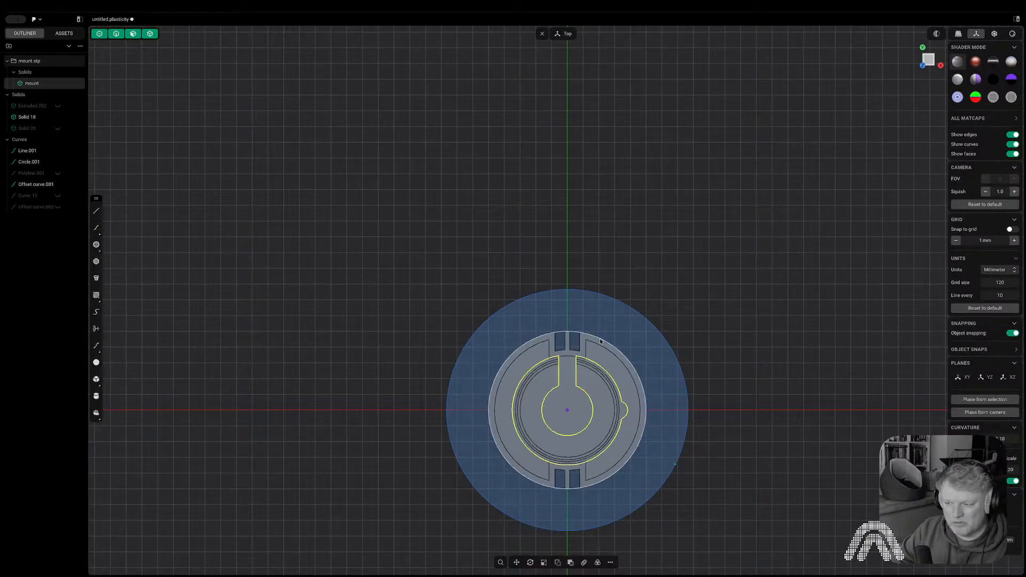
pyautogui.moveTo(600, 341); pyautogui.dragTo(784, 428, button='middle')
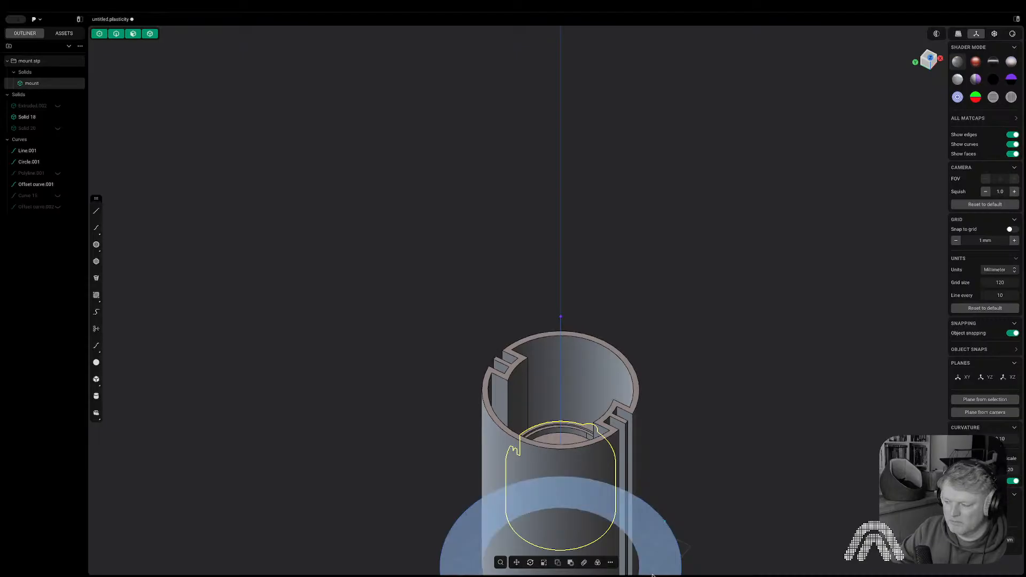
pyautogui.moveTo(639, 525); pyautogui.dragTo(883, 303, button='middle')
pyautogui.moveTo(868, 101); pyautogui.dragTo(627, 461, button='middle')
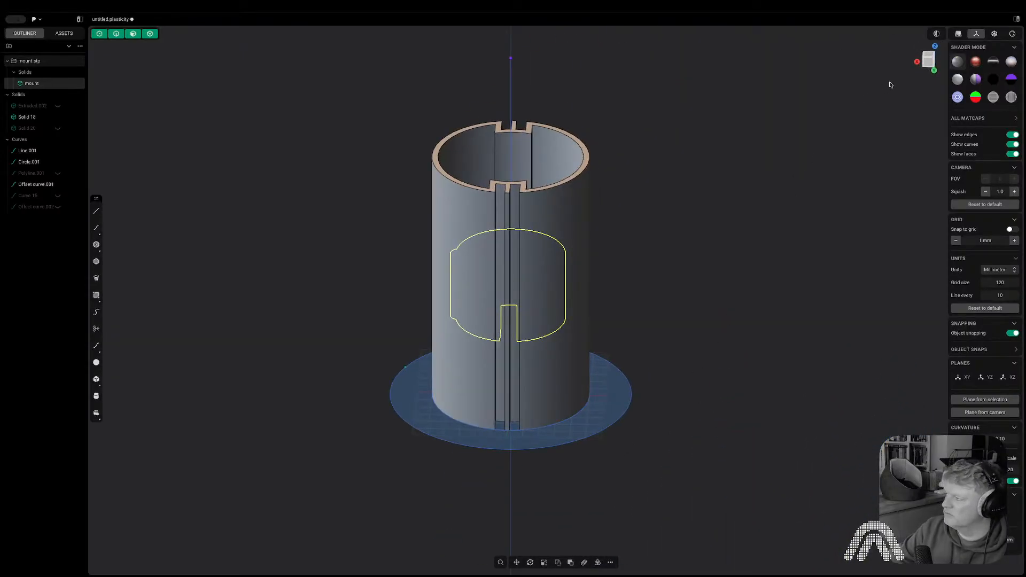
pyautogui.click(925, 57)
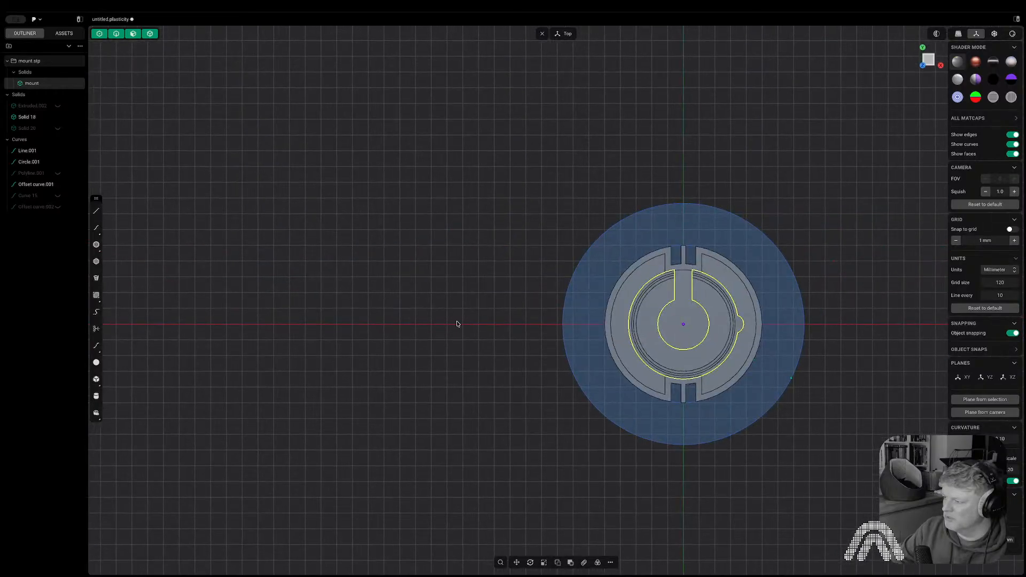
pyautogui.scroll(2, 725, 265)
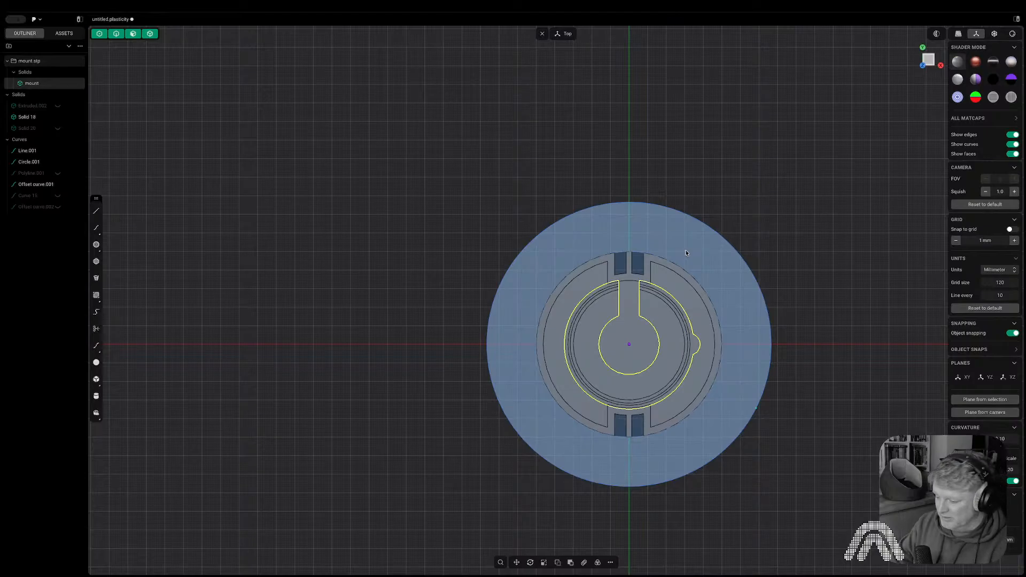
pyautogui.click(686, 229)
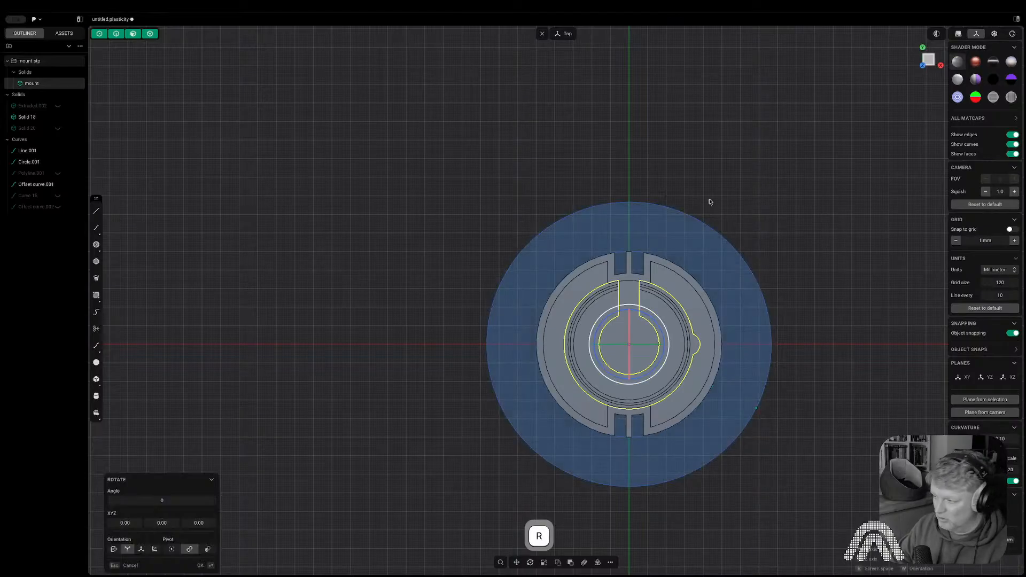
pyautogui.press('r')
pyautogui.press('z')
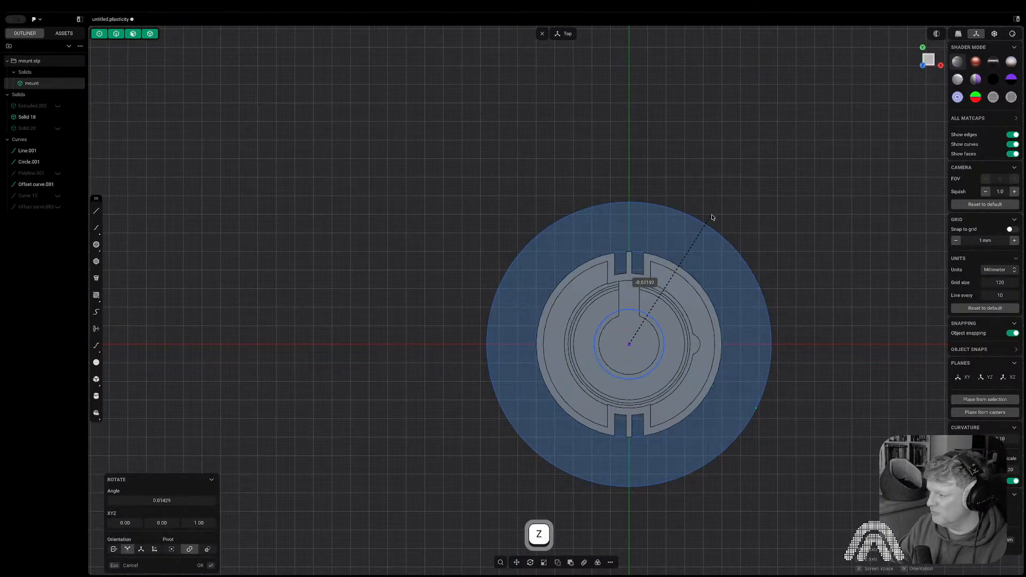
pyautogui.click(802, 266)
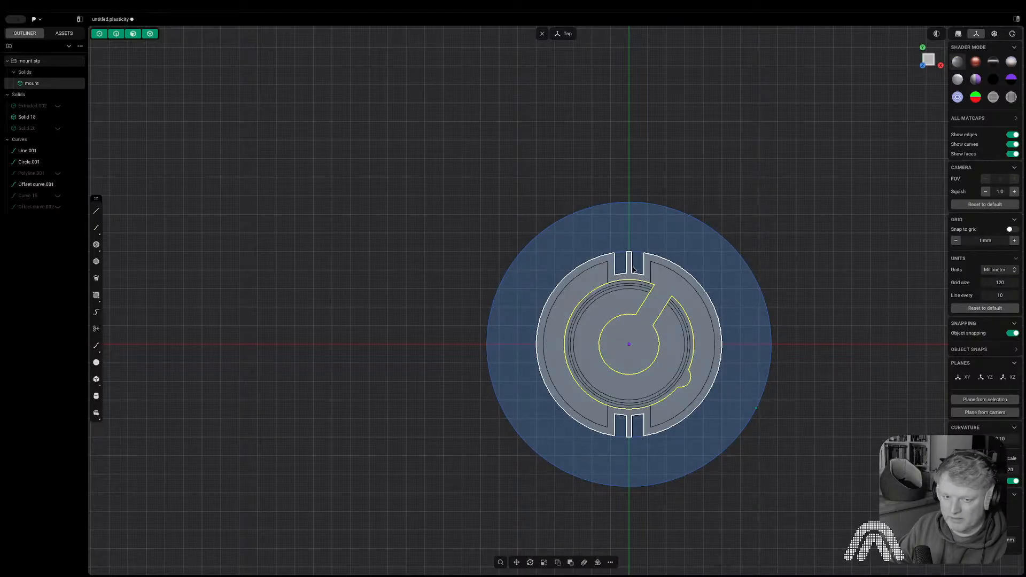
# - Duplicate the two upper straight edges of the mount's radial slot as separate curves
pyautogui.keyDown('shift'); pyautogui.moveTo(826, 290); pyautogui.dragTo(709, 236, button='middle'); pyautogui.keyUp('shift')
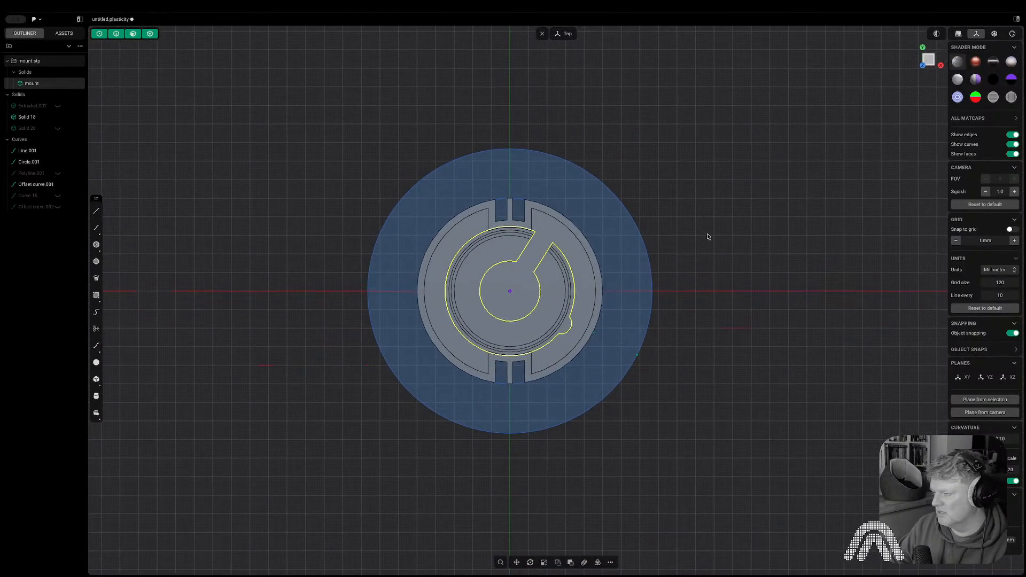
pyautogui.moveTo(666, 291); pyautogui.dragTo(532, 189, button='middle')
pyautogui.keyDown('shift'); pyautogui.moveTo(898, 353); pyautogui.dragTo(618, 307, button='middle'); pyautogui.keyUp('shift')
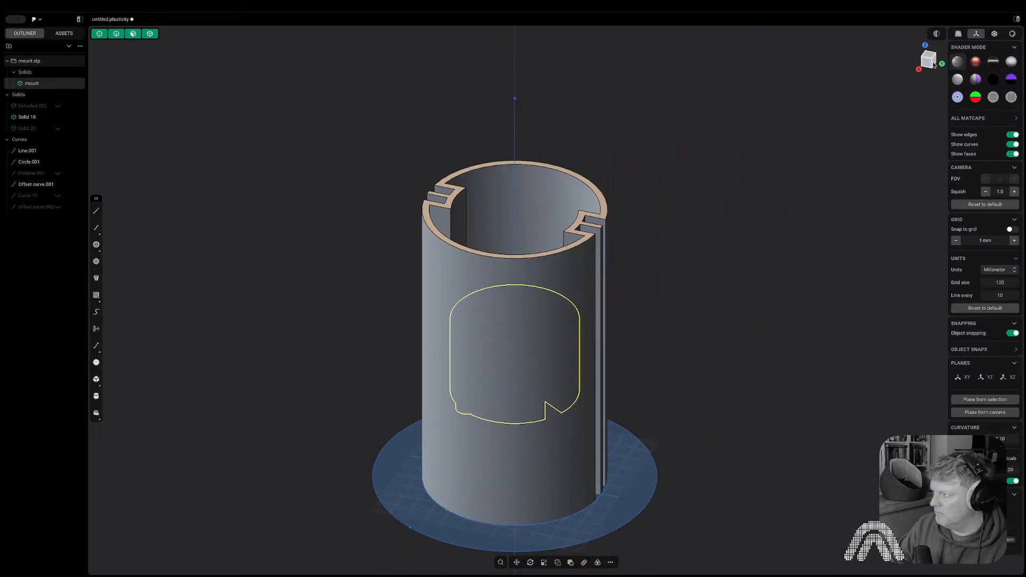
pyautogui.moveTo(923, 75); pyautogui.dragTo(427, 369, button='middle')
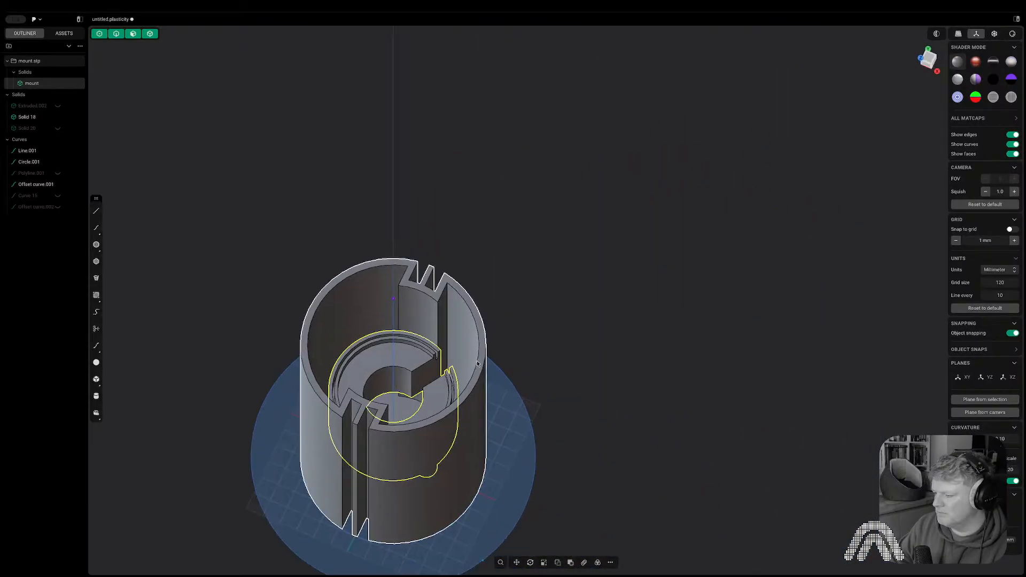
pyautogui.press('2')
pyautogui.click(422, 368)
pyautogui.press('f')
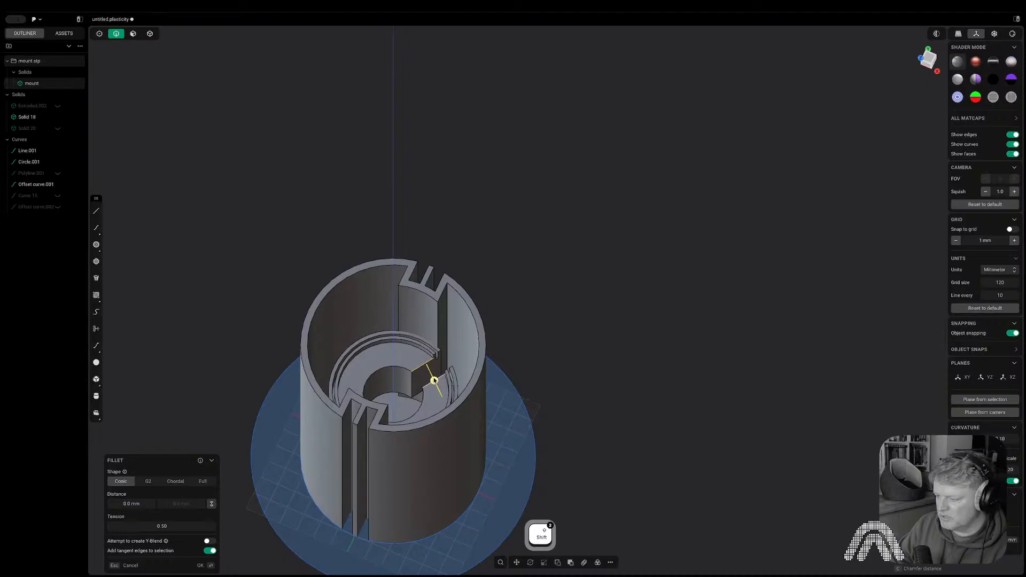
pyautogui.hotkey('shift', 'd')
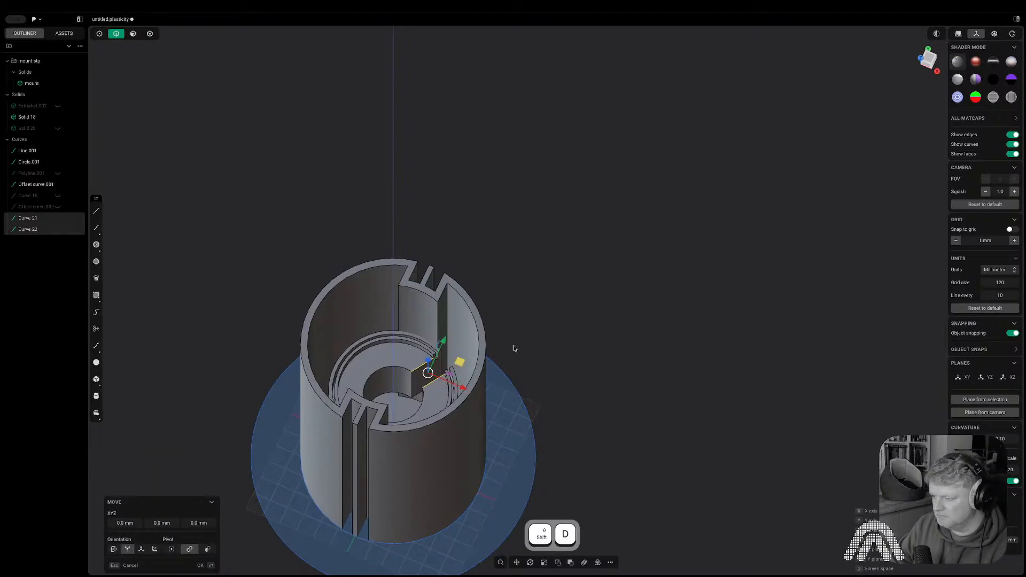
# - Move the two duplicated slot curves straight down along the Z axis to the base of the housing
pyautogui.moveTo(515, 354); pyautogui.dragTo(508, 117, button='middle')
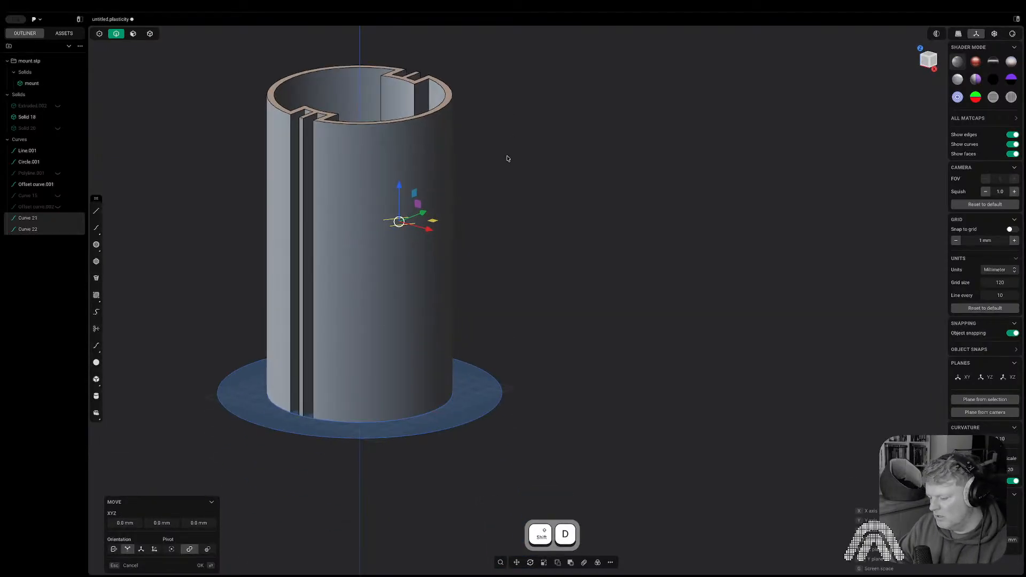
pyautogui.click(939, 63)
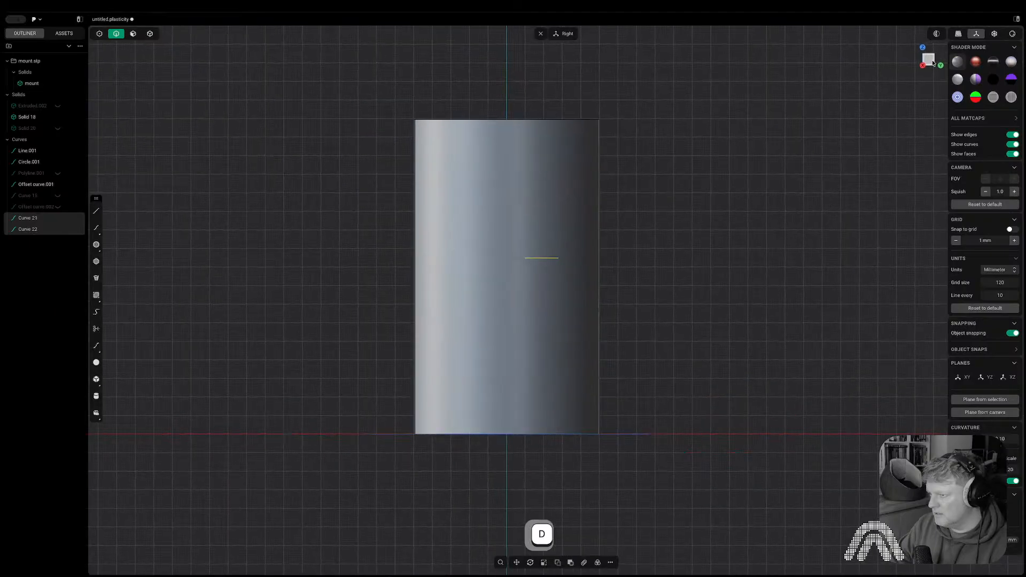
pyautogui.press('g')
pyautogui.press('z')
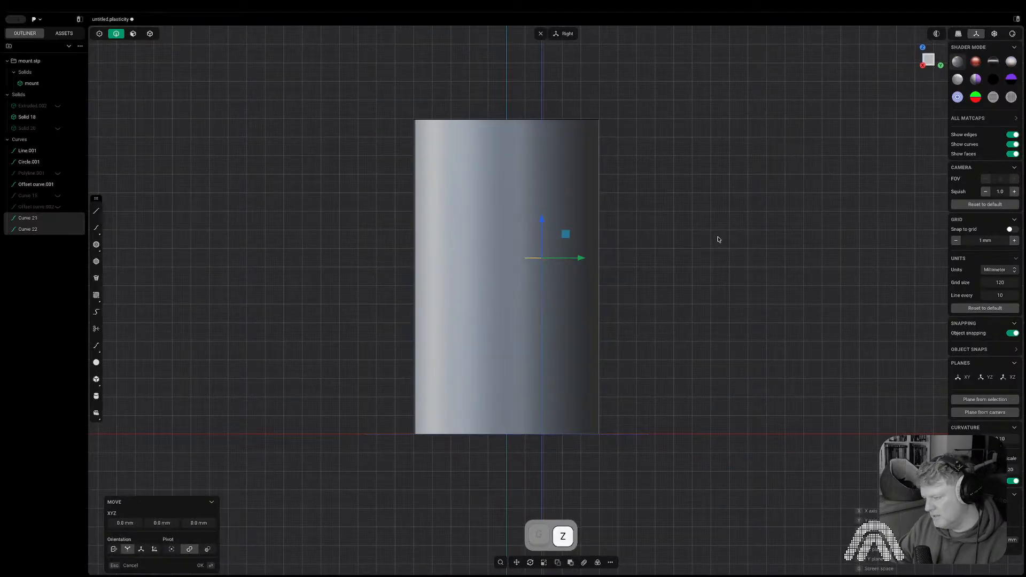
pyautogui.click(728, 435)
# - Draw two parallel straight lines along the Y axis from the outer ends of the copied slot curves past the housing's circumference
pyautogui.moveTo(729, 435); pyautogui.dragTo(919, 40, button='middle')
pyautogui.click(930, 66)
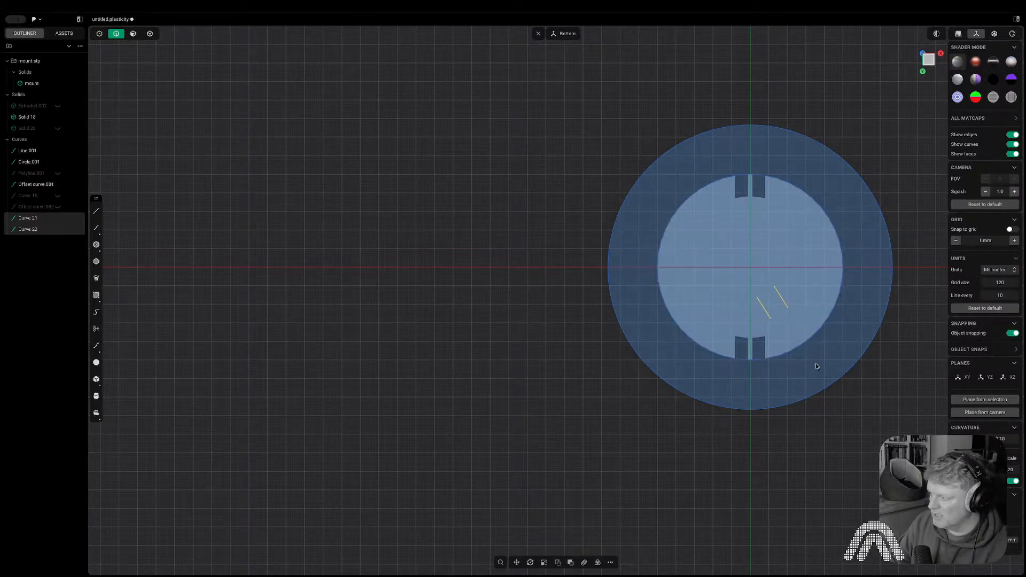
pyautogui.keyDown('shift'); pyautogui.moveTo(867, 415); pyautogui.dragTo(686, 391, button='middle'); pyautogui.keyUp('shift')
pyautogui.scroll(8, 624, 327)
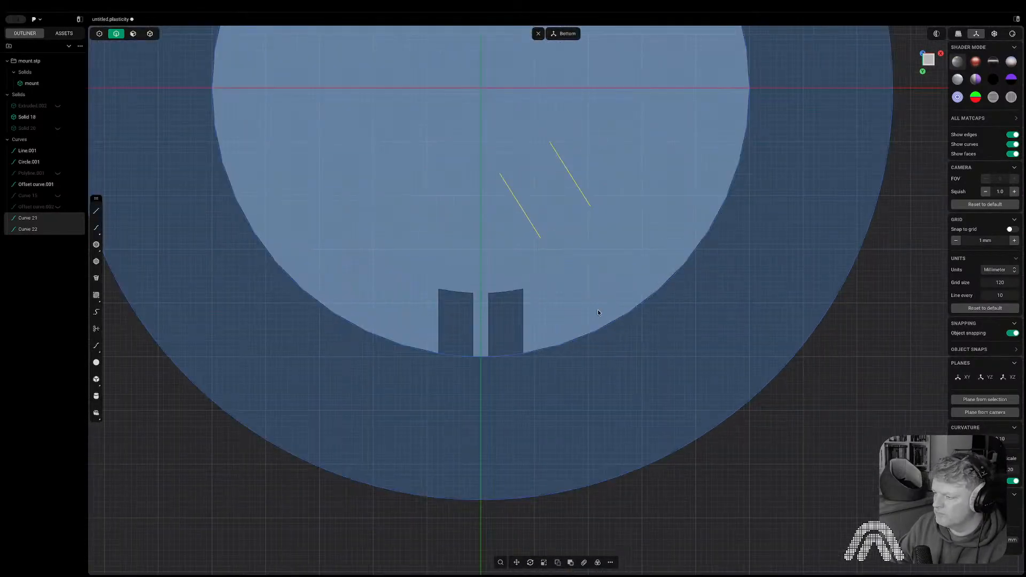
pyautogui.hotkey('shift', 'a')
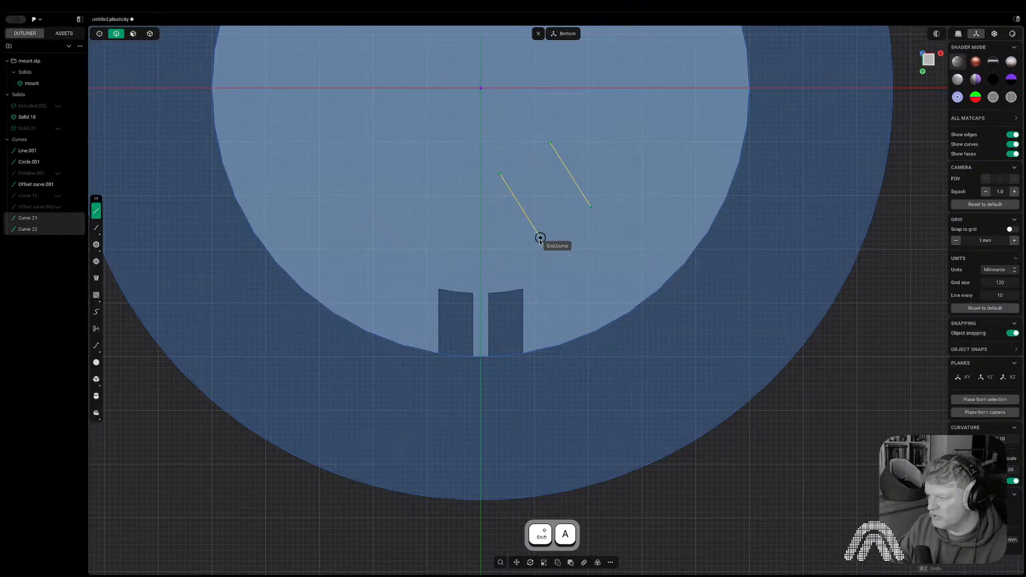
pyautogui.click(541, 237)
pyautogui.click(540, 425)
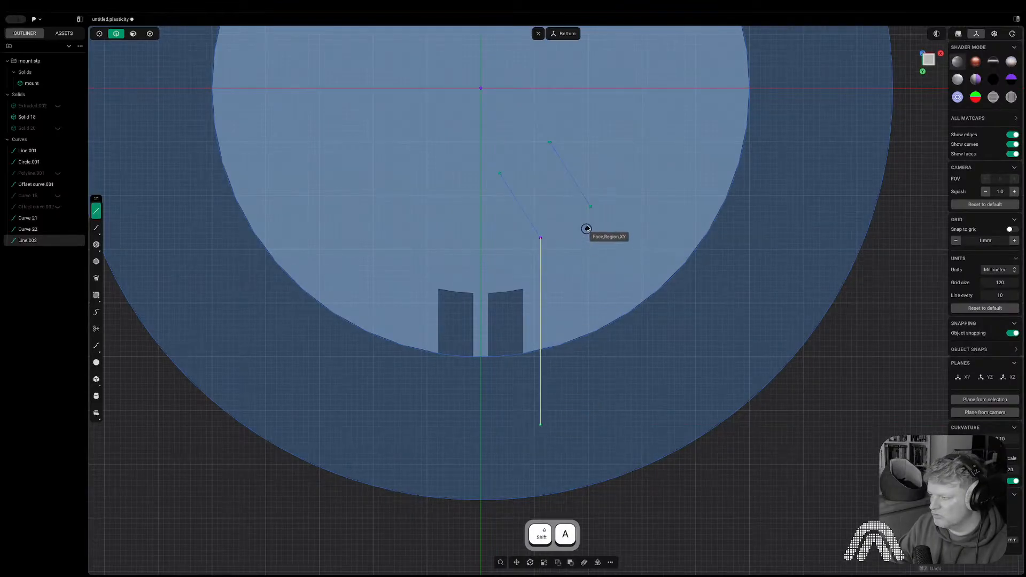
pyautogui.click(590, 207)
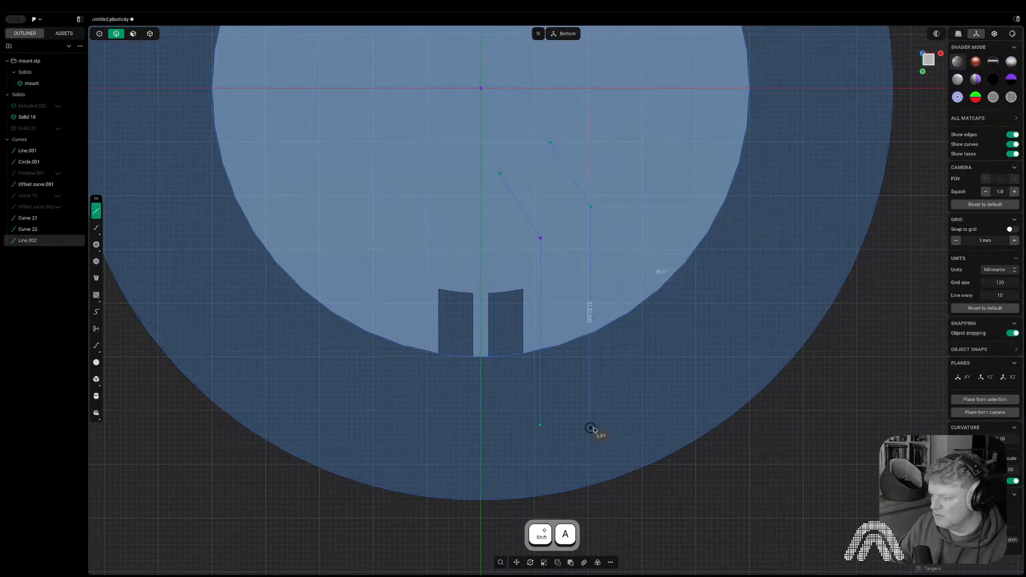
pyautogui.click(592, 428)
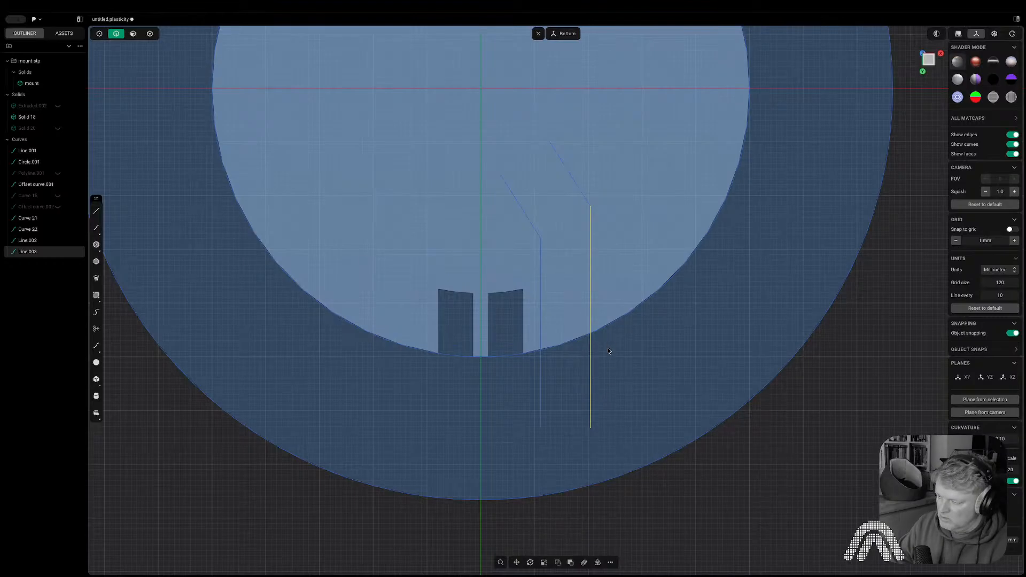
# - Draw two cross lines between the parallel channel lines, inside the housing's circumference, to close off a rectangular region
pyautogui.press('shift')
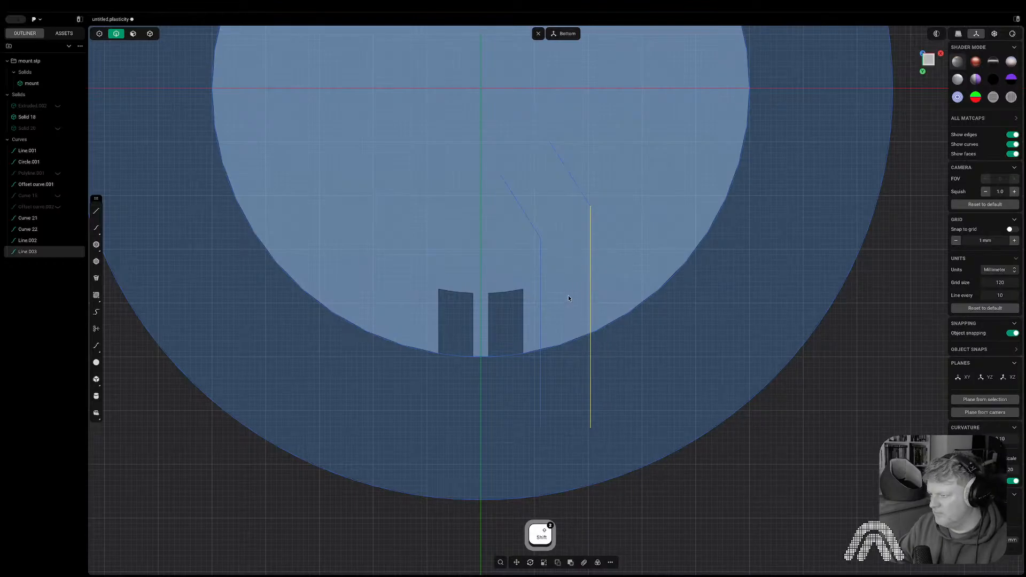
pyautogui.hotkey('shift', 'a')
pyautogui.click(541, 302)
pyautogui.click(590, 303)
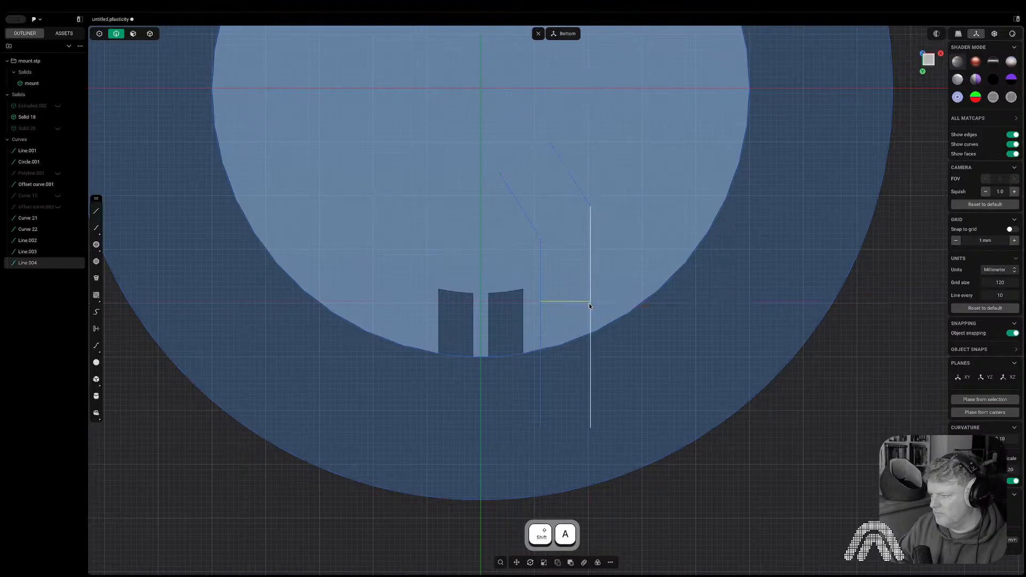
pyautogui.moveTo(583, 339); pyautogui.dragTo(549, 395, button='middle')
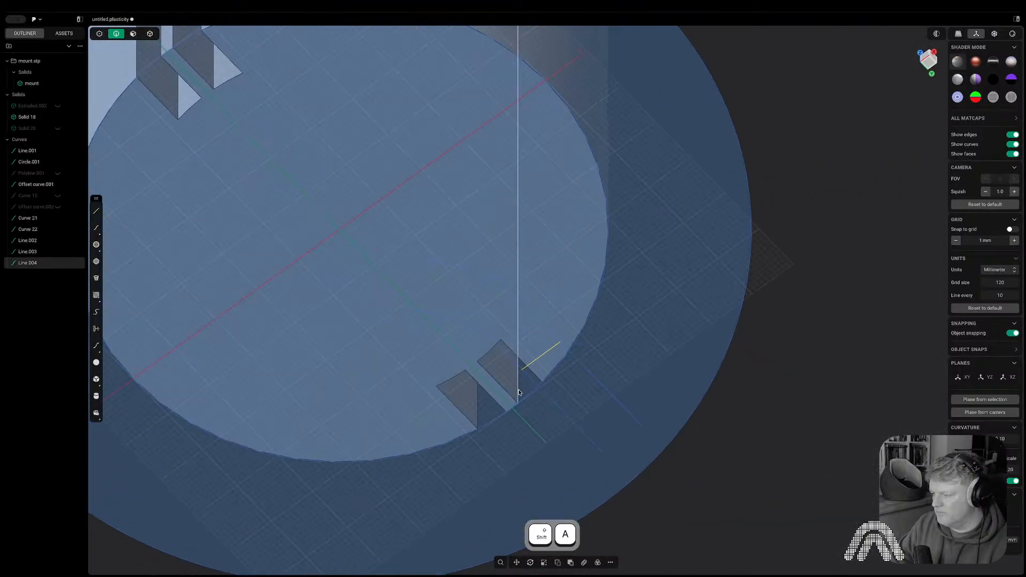
pyautogui.click(548, 396)
pyautogui.click(585, 369)
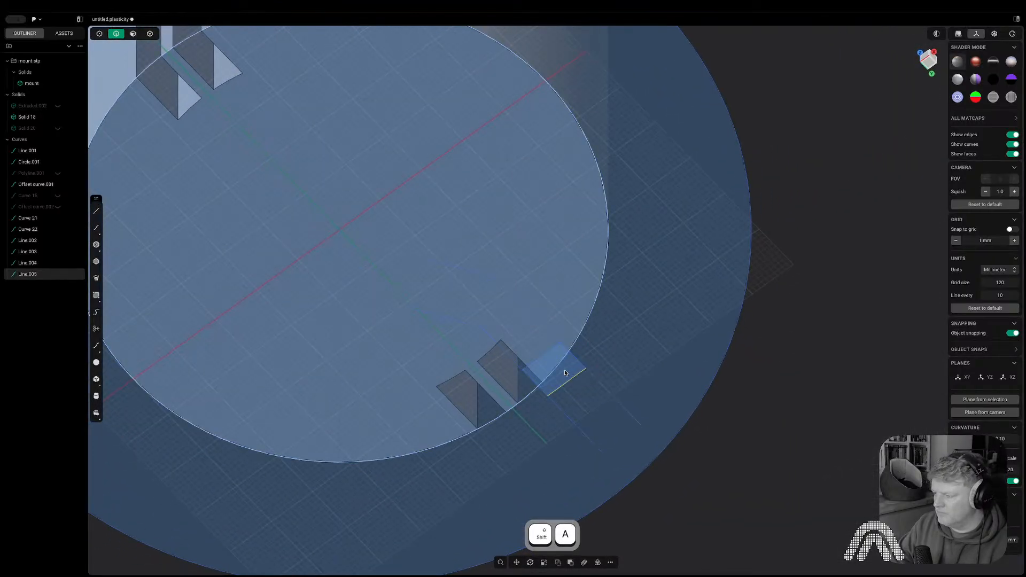
# - Cut the rectangular region upward into the housing's lower wall by extruding it about 26 mm with the housing as target body
pyautogui.moveTo(565, 373); pyautogui.dragTo(486, 447, button='middle')
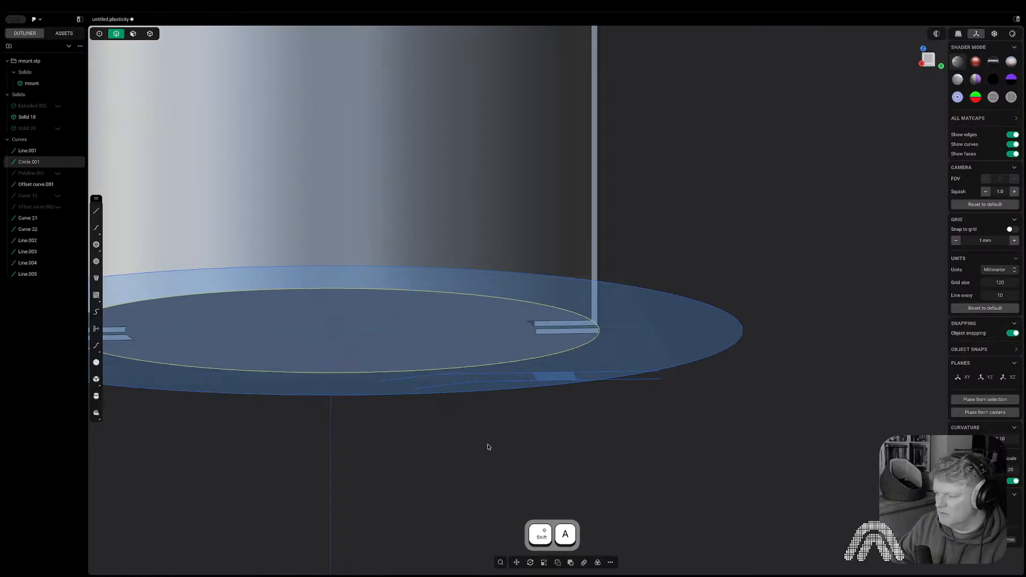
pyautogui.press('3')
pyautogui.click(555, 381)
pyautogui.press('e')
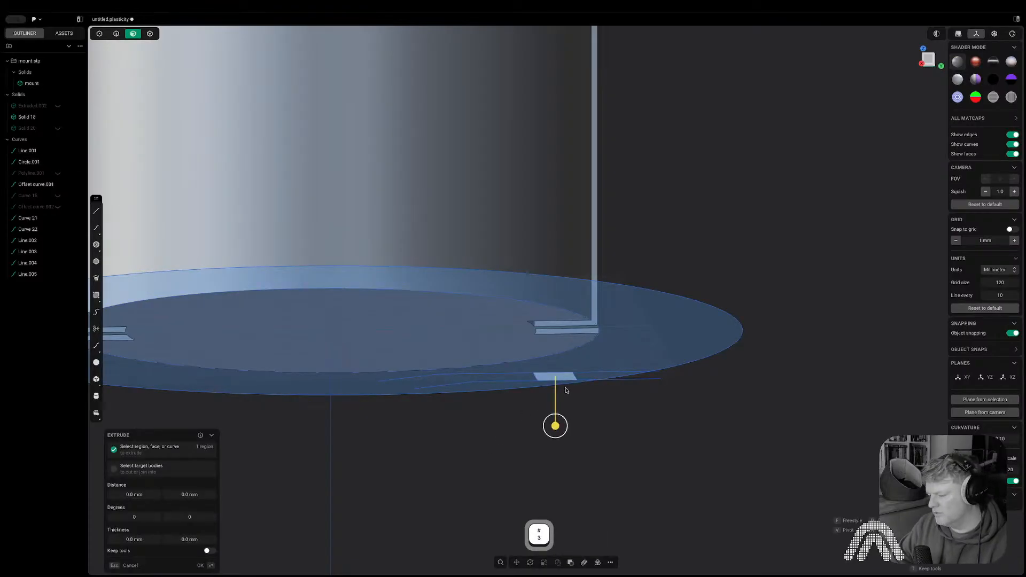
pyautogui.press('w')
pyautogui.click(554, 231)
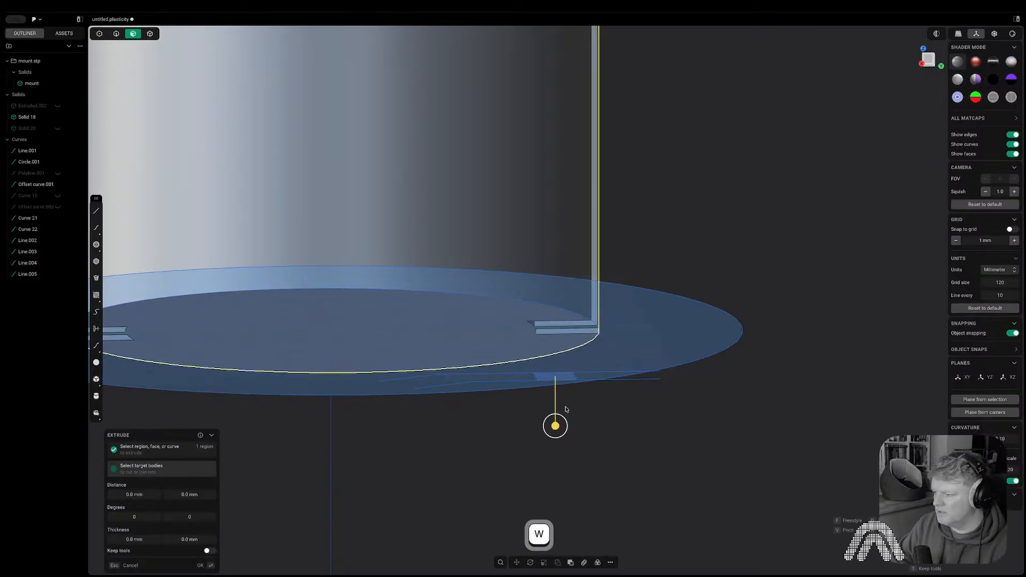
pyautogui.moveTo(556, 426); pyautogui.dragTo(555, 284)
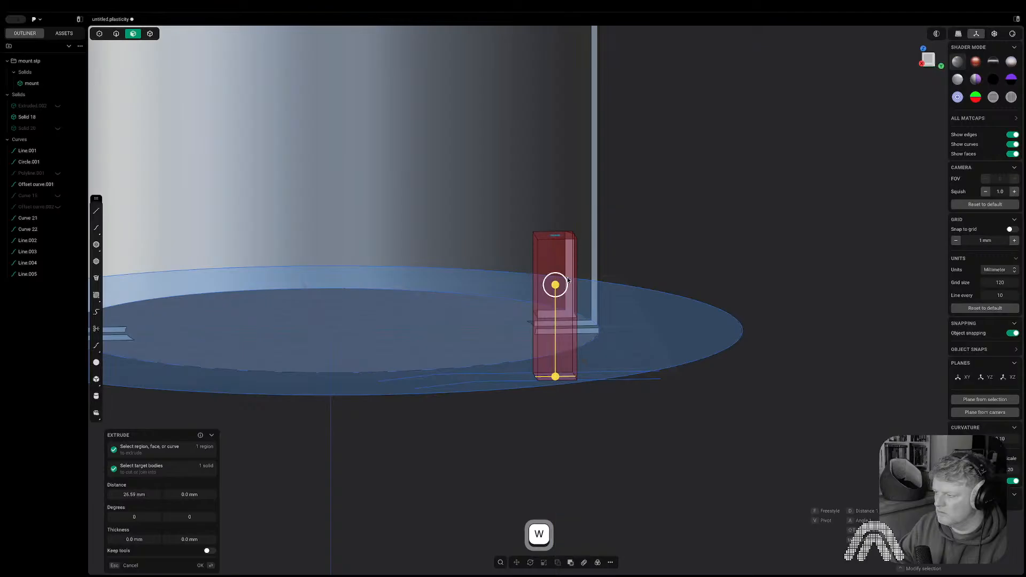
pyautogui.moveTo(554, 284); pyautogui.dragTo(497, 299, button='middle')
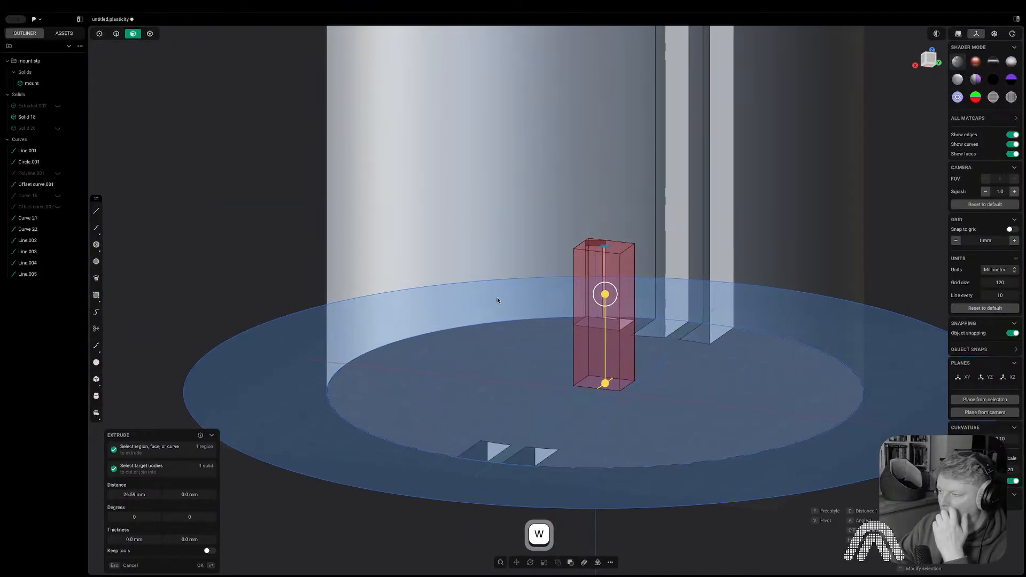
pyautogui.click(933, 62)
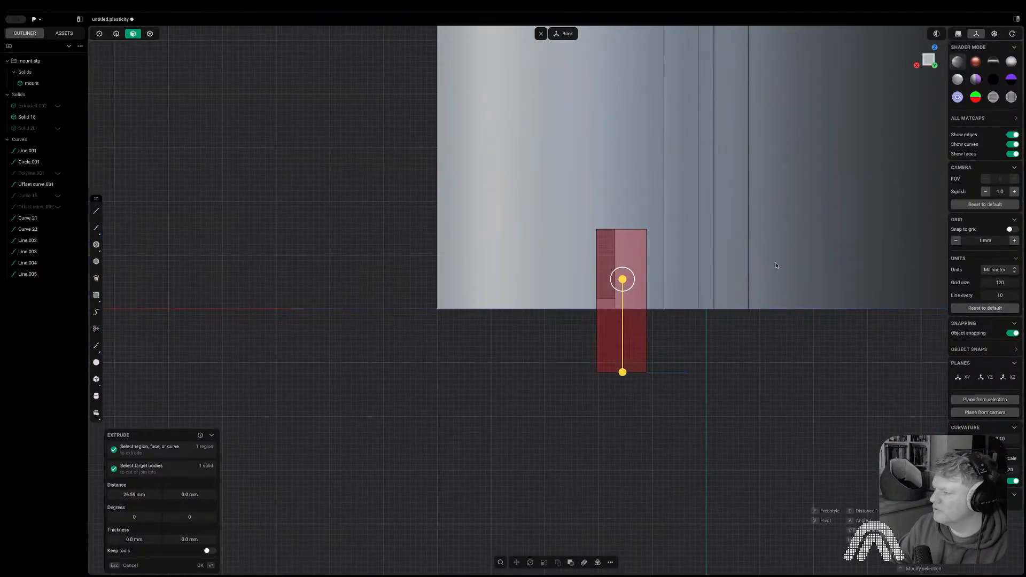
pyautogui.moveTo(622, 279); pyautogui.dragTo(622, 285)
pyautogui.rightClick(622, 285)
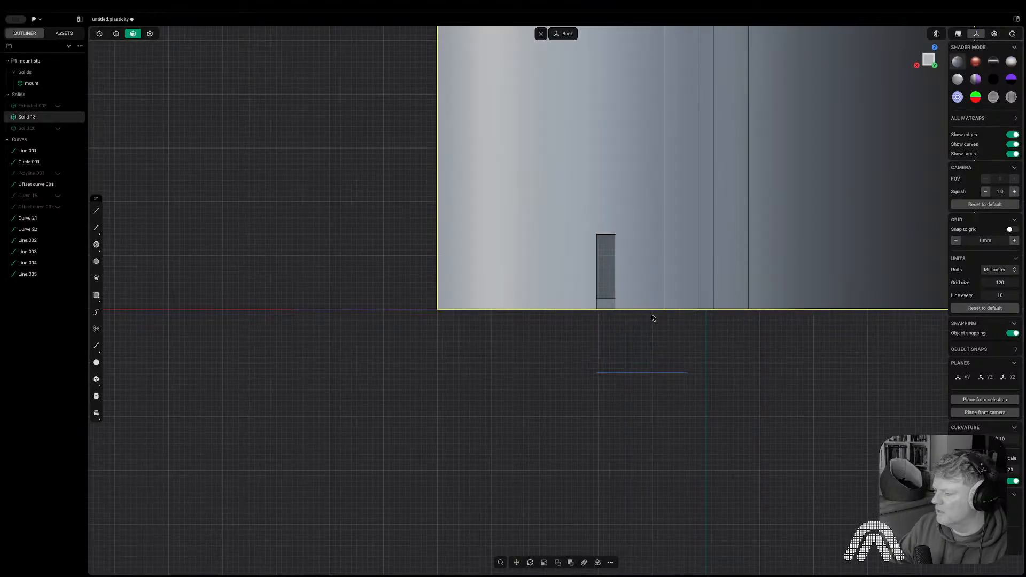
pyautogui.moveTo(654, 317); pyautogui.dragTo(841, 266, button='middle')
pyautogui.press('3')
pyautogui.click(656, 282)
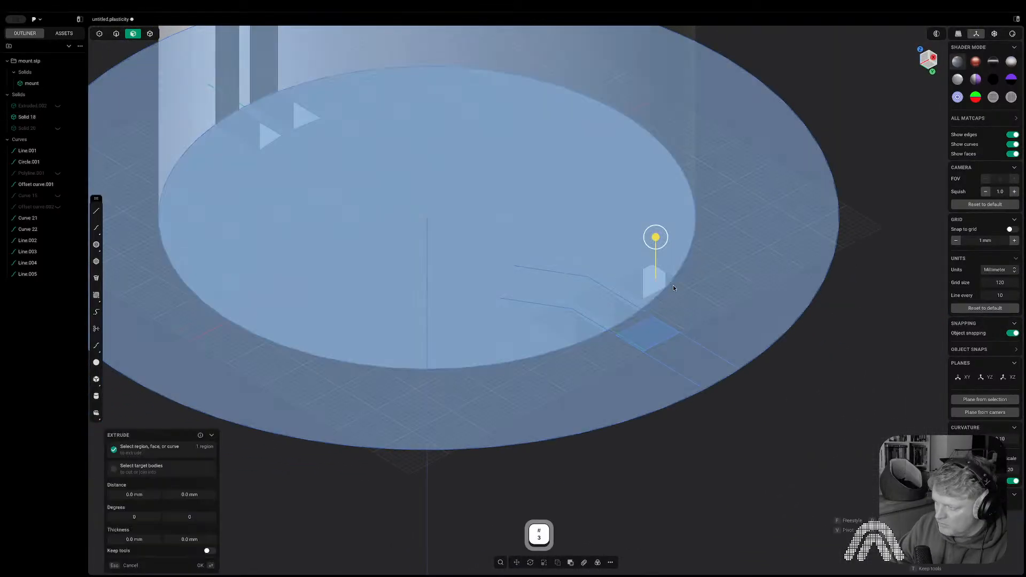
pyautogui.click(829, 320)
# - Hide the two circular curves around the housing's base and the two long parallel channel lines
pyautogui.press('2')
pyautogui.click(666, 290)
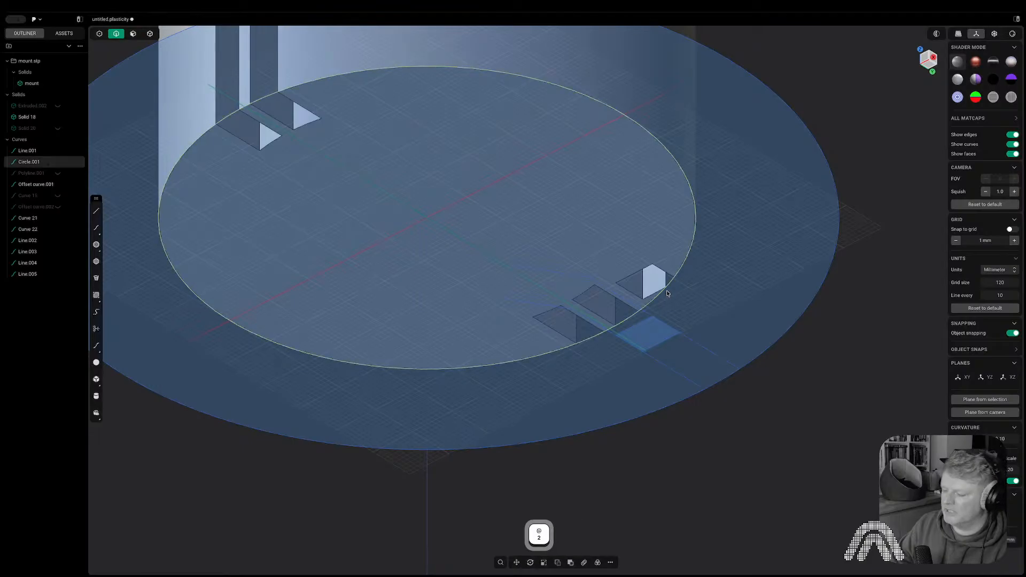
pyautogui.press('h')
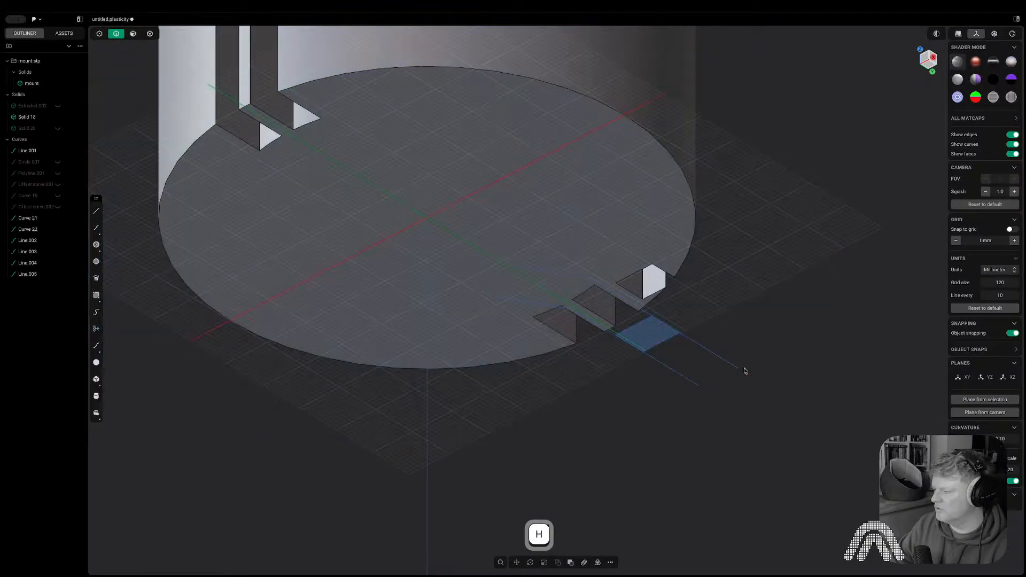
pyautogui.click(732, 365)
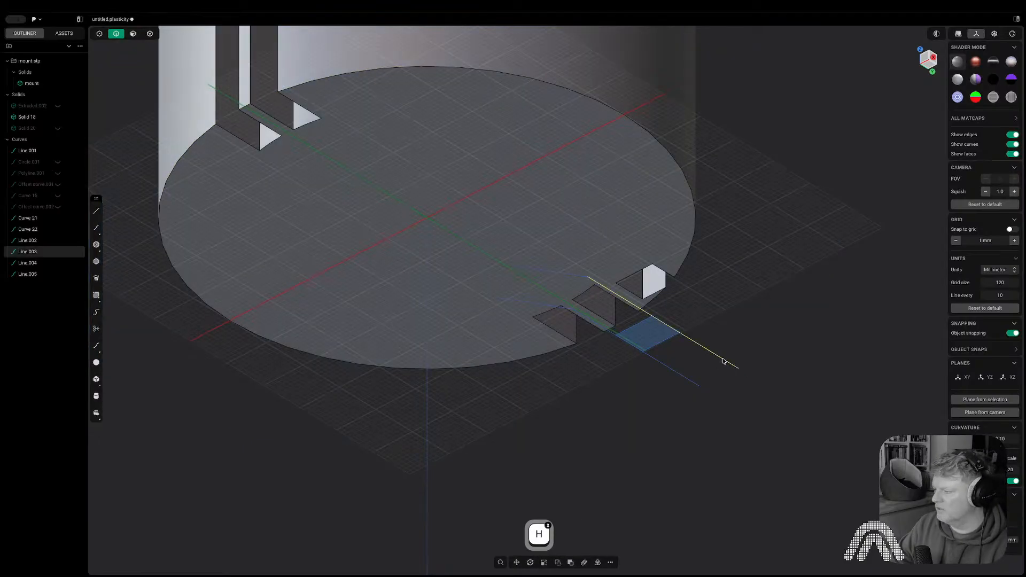
pyautogui.press('h')
# - Push the cutout's outer end face outward through the curved housing wall to open the channel fully
pyautogui.press('3')
pyautogui.click(655, 287)
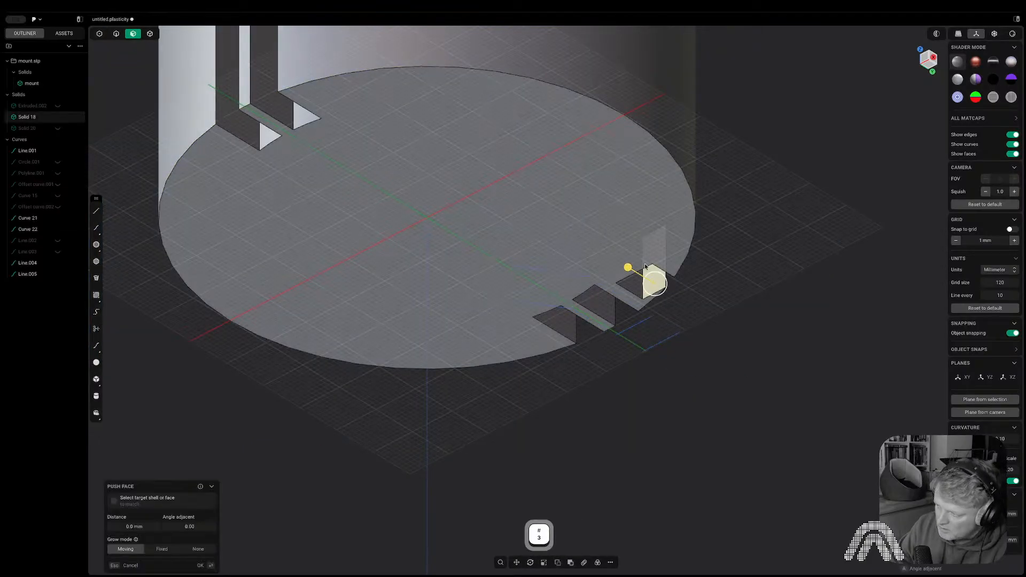
pyautogui.moveTo(626, 267); pyautogui.dragTo(652, 284)
pyautogui.click(708, 309)
# - Push the opening's side face farthest from the slotted rib outward to widen the opening
pyautogui.moveTo(730, 319); pyautogui.dragTo(513, 379, button='middle')
pyautogui.moveTo(793, 309); pyautogui.dragTo(751, 331, button='middle')
pyautogui.press('3')
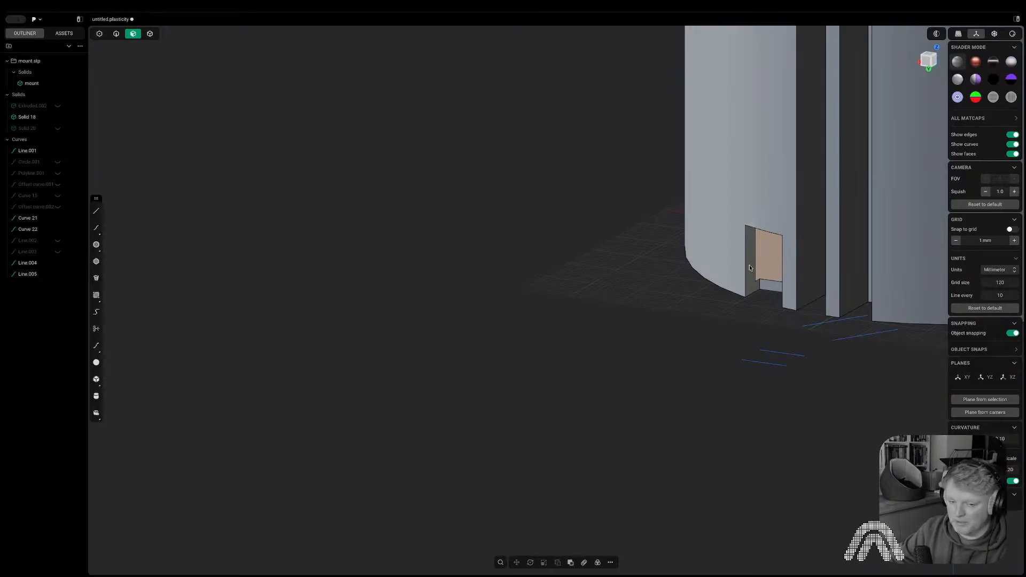
pyautogui.click(750, 268)
pyautogui.moveTo(750, 268); pyautogui.dragTo(818, 201, button='middle')
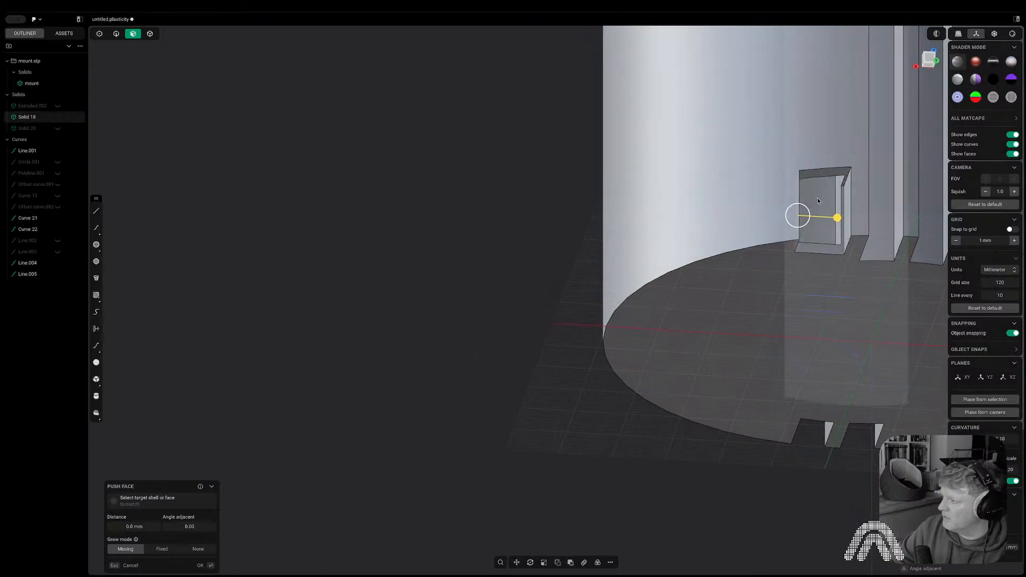
pyautogui.moveTo(837, 217); pyautogui.dragTo(794, 201)
# - Measure the opening's height in the back view with a temporary line between its lower and upper edges
pyautogui.moveTo(794, 201); pyautogui.dragTo(445, 134, button='middle')
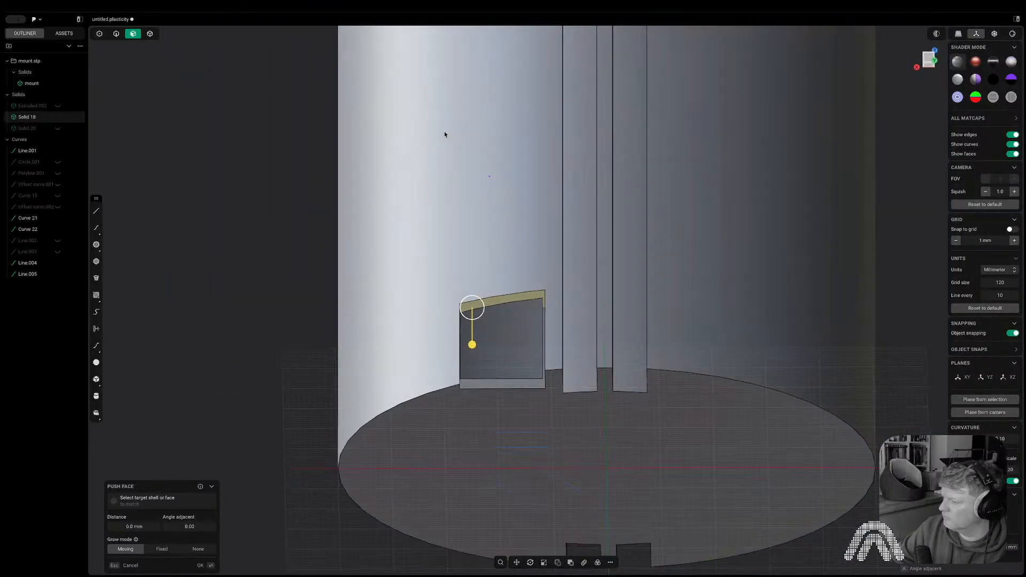
pyautogui.click(929, 56)
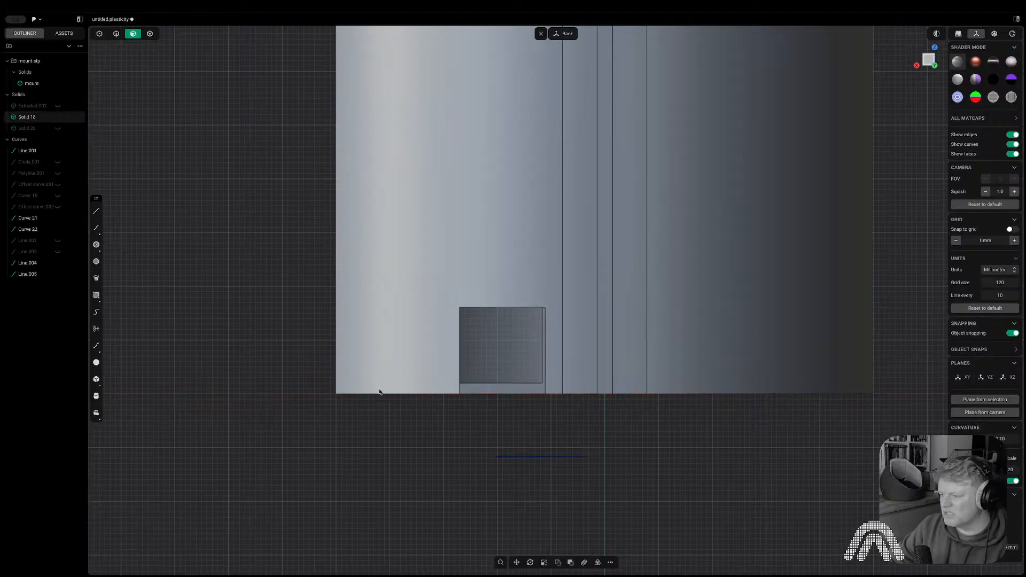
pyautogui.hotkey('shift', 'a')
pyautogui.click(492, 383)
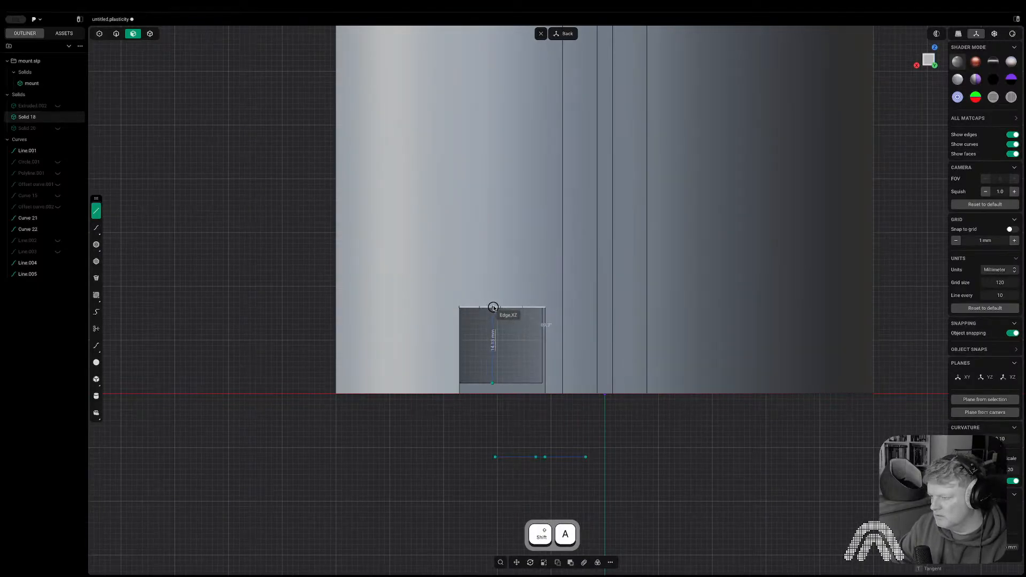
pyautogui.press('Escape')
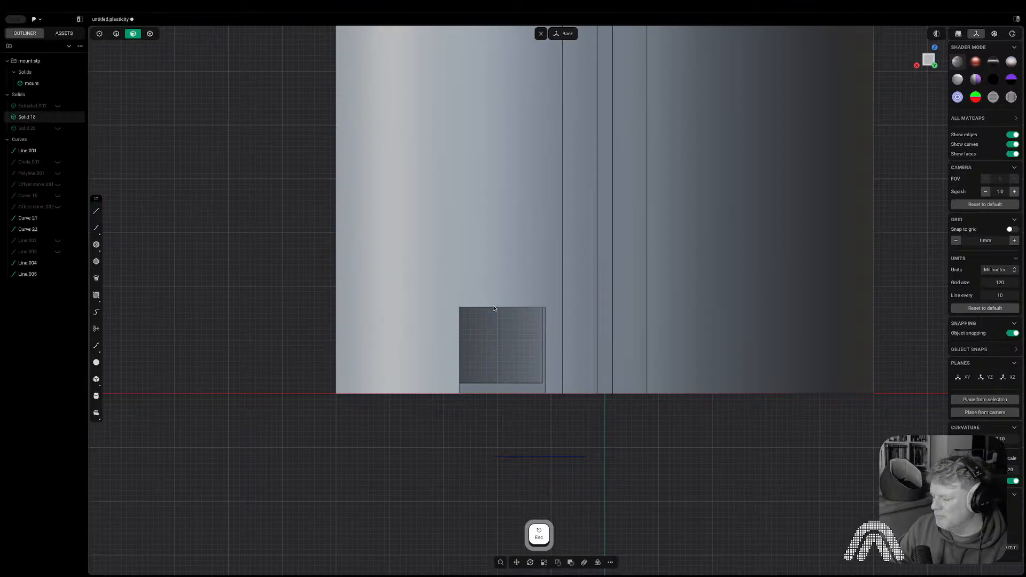
# - Try to push the opening's inner side face nearest the slotted rib sideways to the housing's center
pyautogui.scroll(-1, 499, 319)
pyautogui.click(481, 309)
pyautogui.moveTo(494, 312); pyautogui.dragTo(522, 317, button='middle')
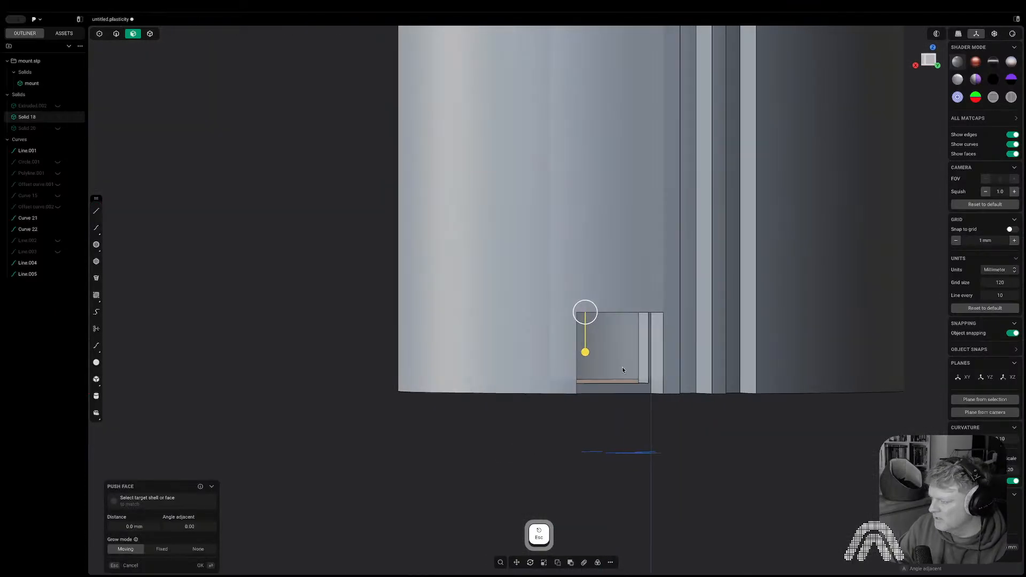
pyautogui.scroll(3, 622, 368)
pyautogui.press('3')
pyautogui.click(636, 369)
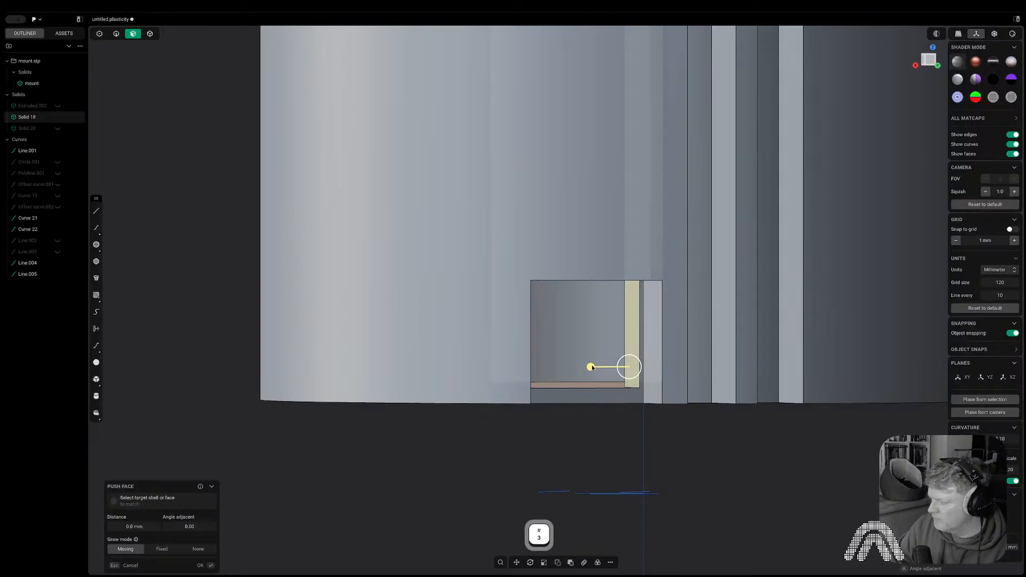
pyautogui.moveTo(592, 367); pyautogui.dragTo(596, 369)
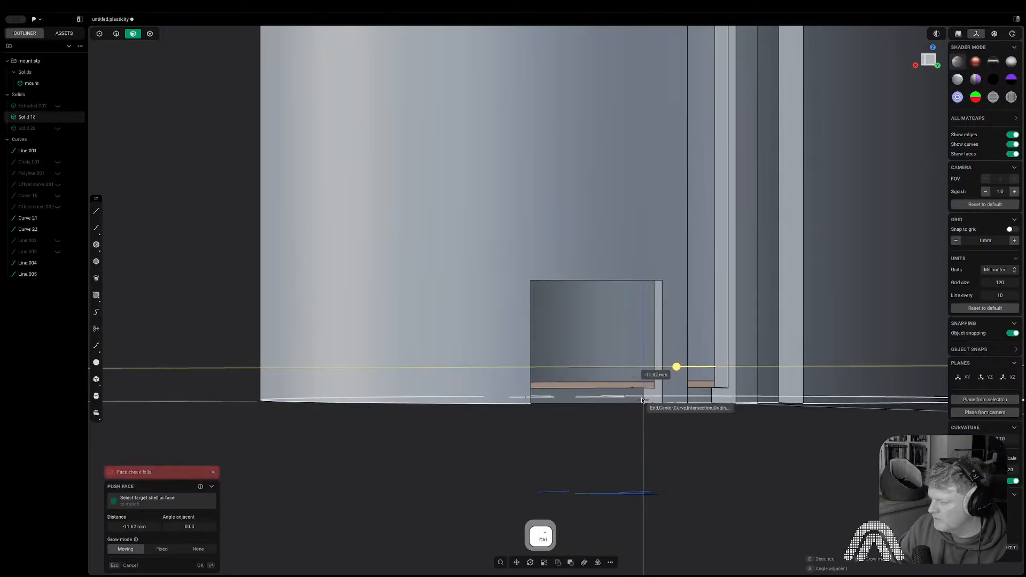
pyautogui.hotkey('ctrl', '3')
# - Fillet the opening's two upper edges with a distance of about 12.4 mm to form a pointed arch
pyautogui.moveTo(644, 407); pyautogui.dragTo(546, 388, button='middle')
pyautogui.scroll(2, 623, 390)
pyautogui.press('2')
pyautogui.click(623, 390)
pyautogui.press('f')
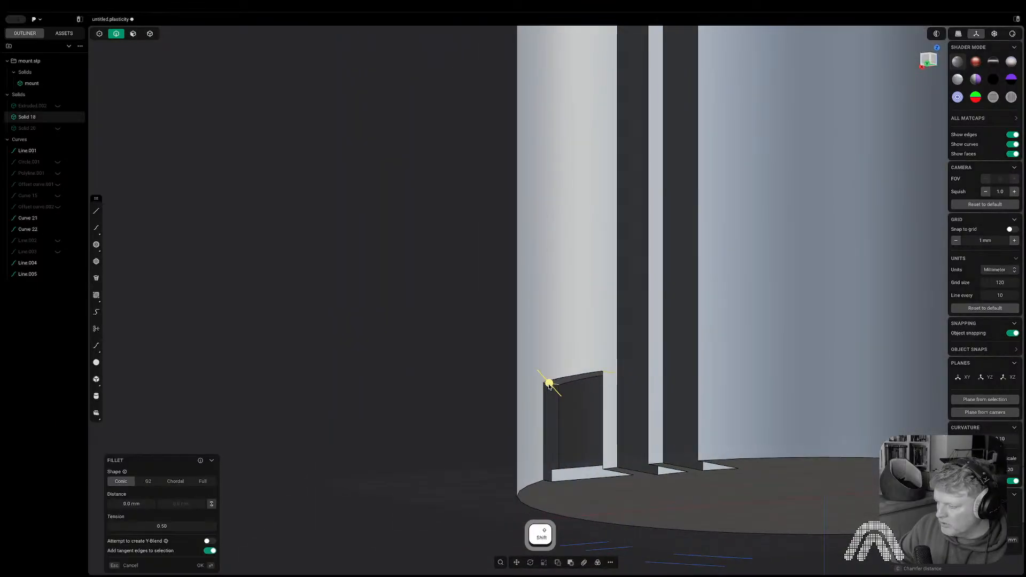
pyautogui.press('c')
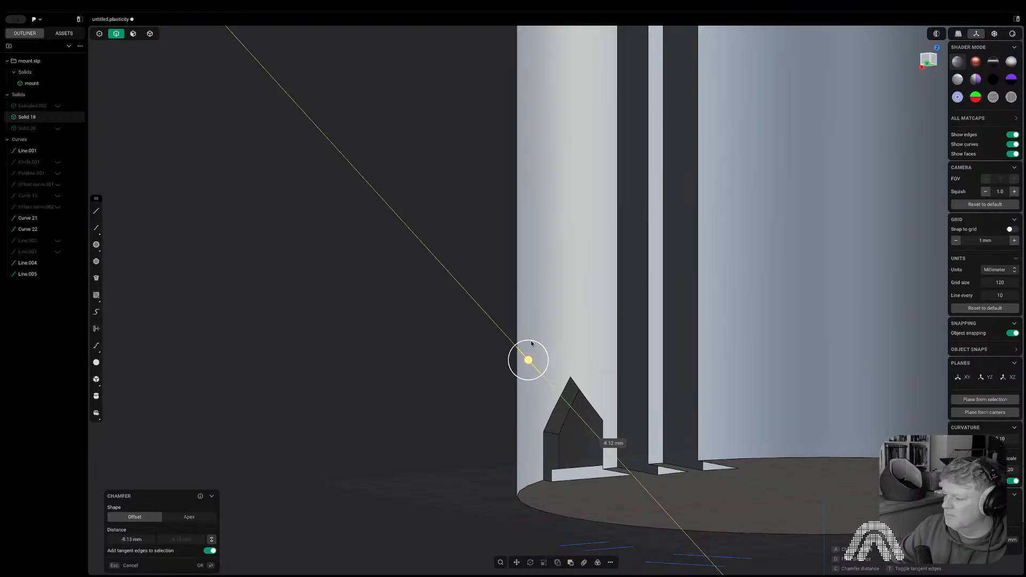
pyautogui.moveTo(531, 344); pyautogui.dragTo(560, 442)
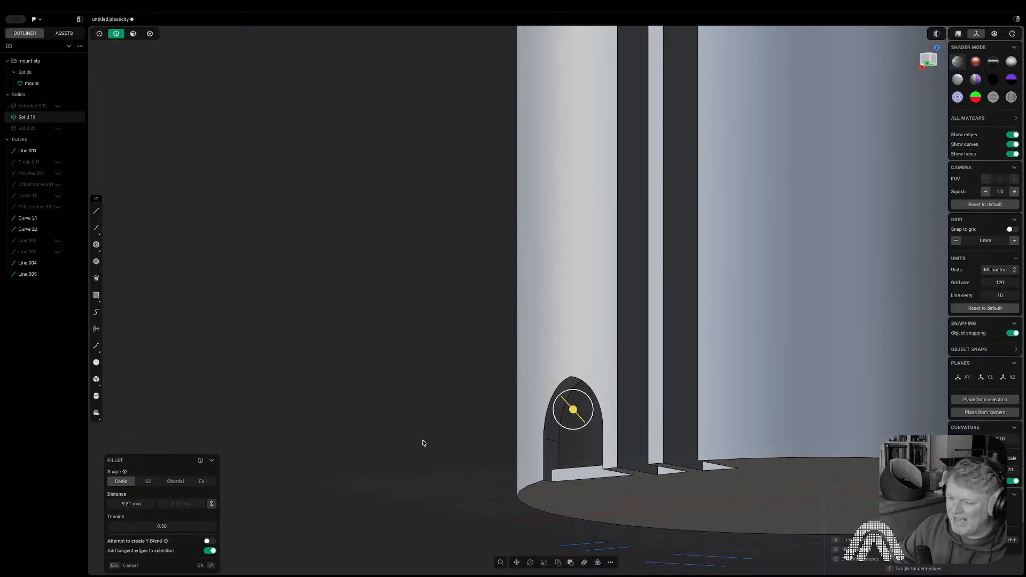
pyautogui.moveTo(277, 471); pyautogui.dragTo(569, 406, button='middle')
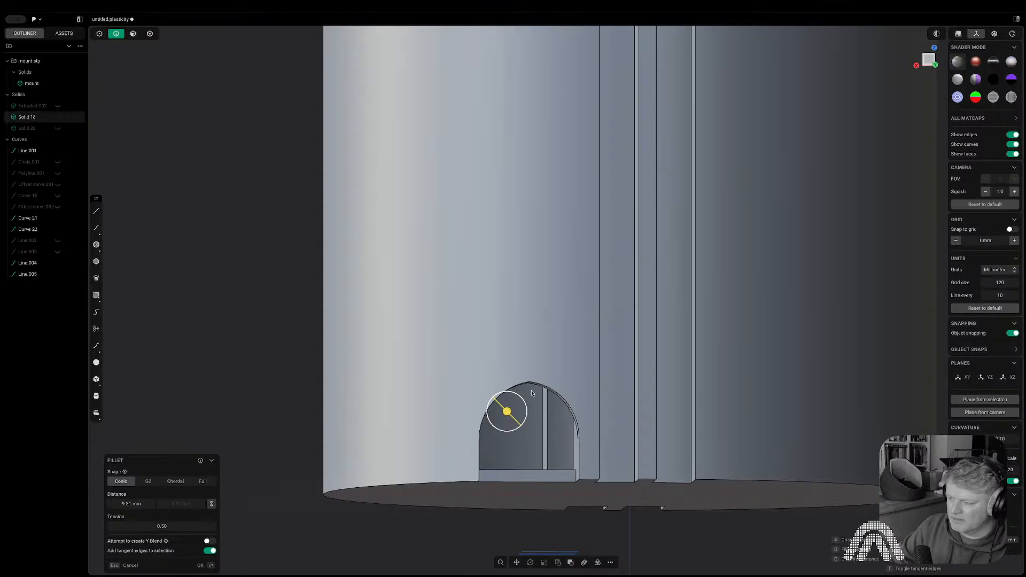
pyautogui.moveTo(502, 413); pyautogui.dragTo(509, 418)
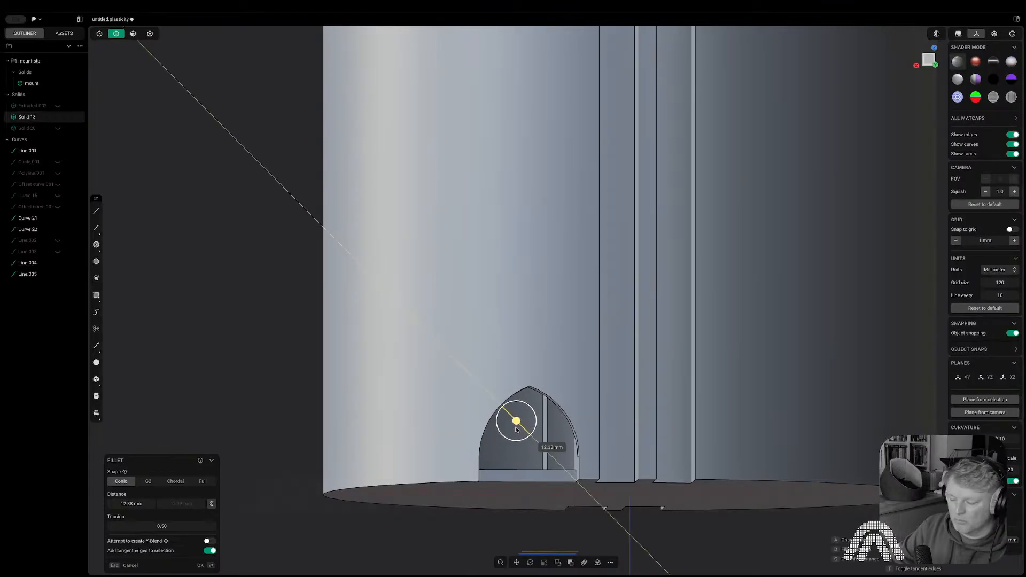
pyautogui.press('Return')
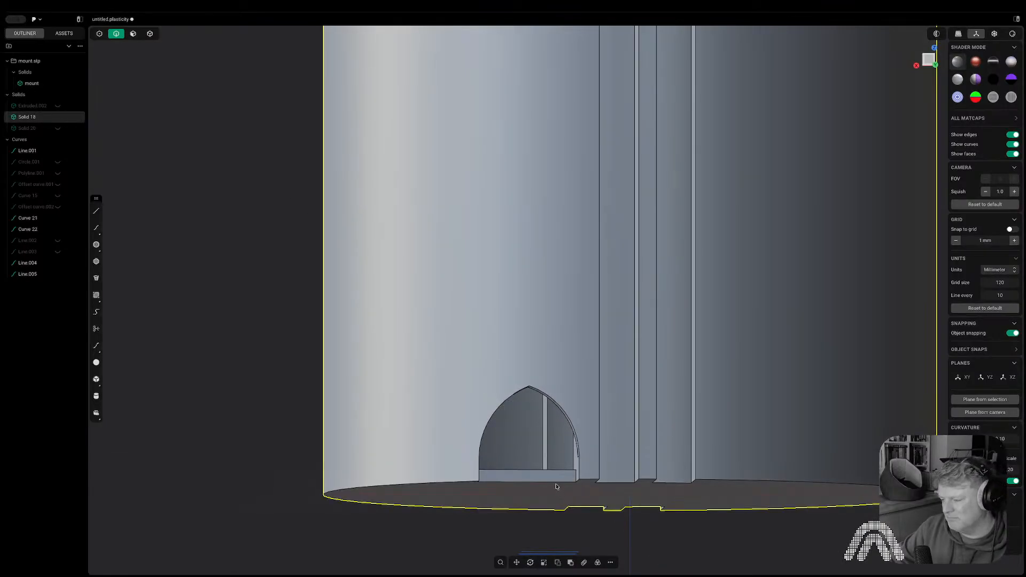
# - Move the opening's two curved arch faces up about 3.5 mm along the Z axis in the back view
pyautogui.moveTo(555, 487); pyautogui.dragTo(561, 423, button='middle')
pyautogui.press('3')
pyautogui.click(569, 254)
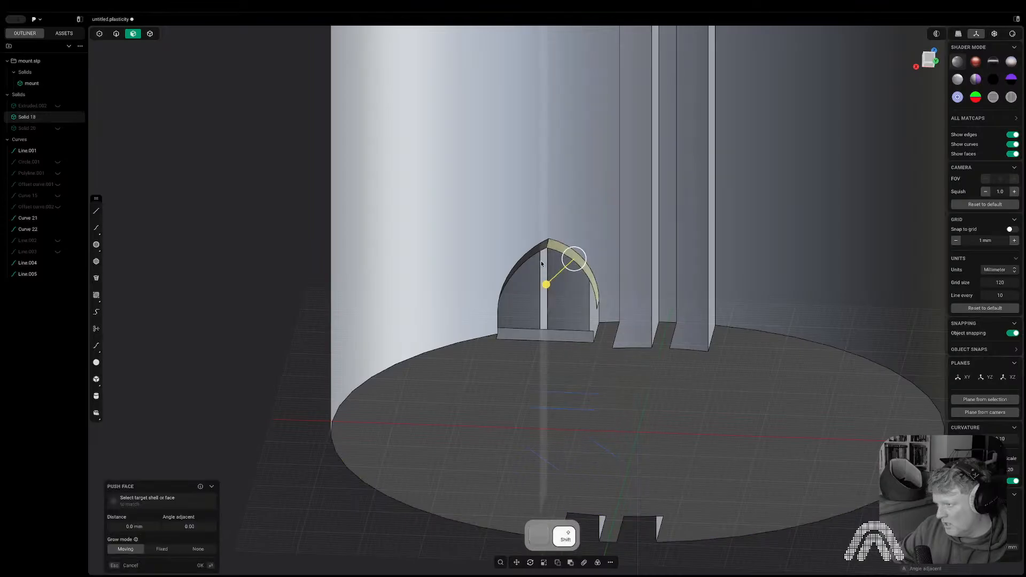
pyautogui.keyDown('shift'); pyautogui.click(532, 260); pyautogui.keyUp('shift')
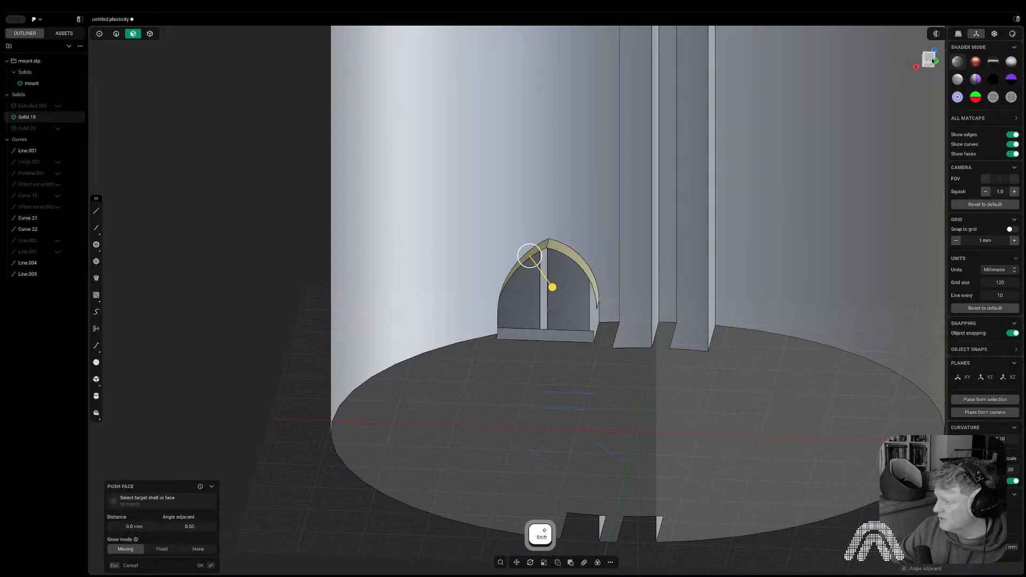
pyautogui.click(932, 61)
pyautogui.press('g')
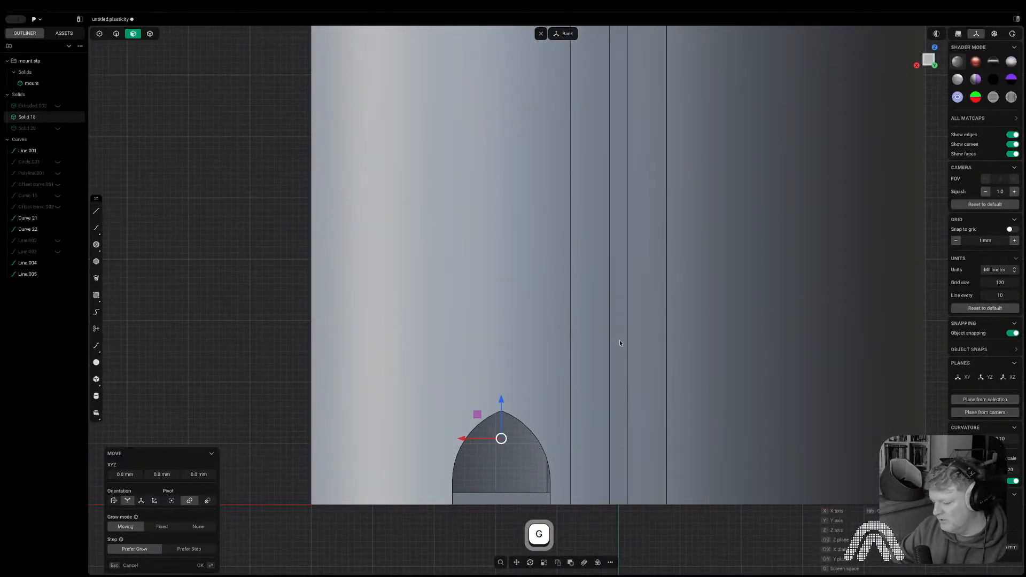
pyautogui.press('z')
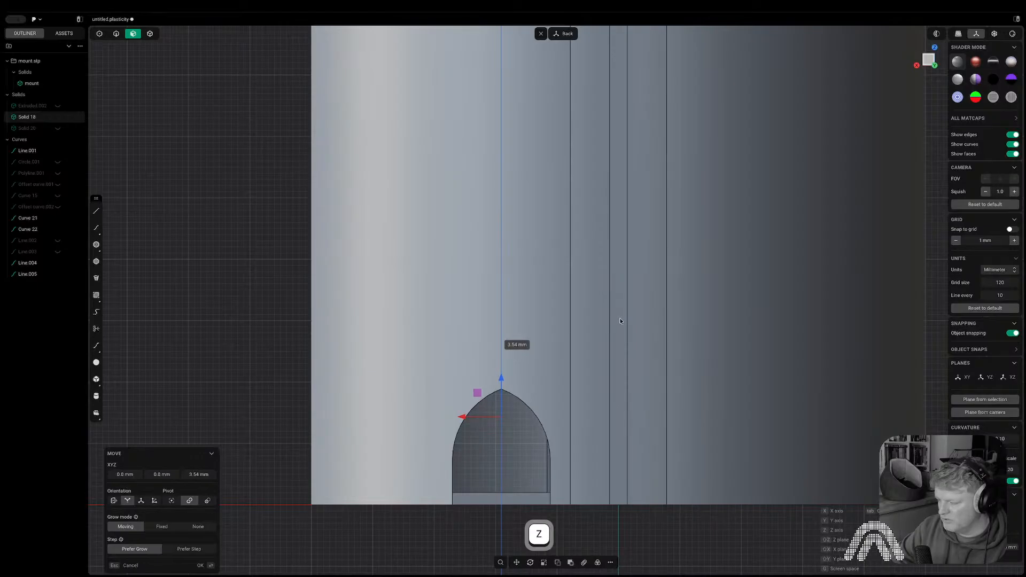
pyautogui.click(620, 318)
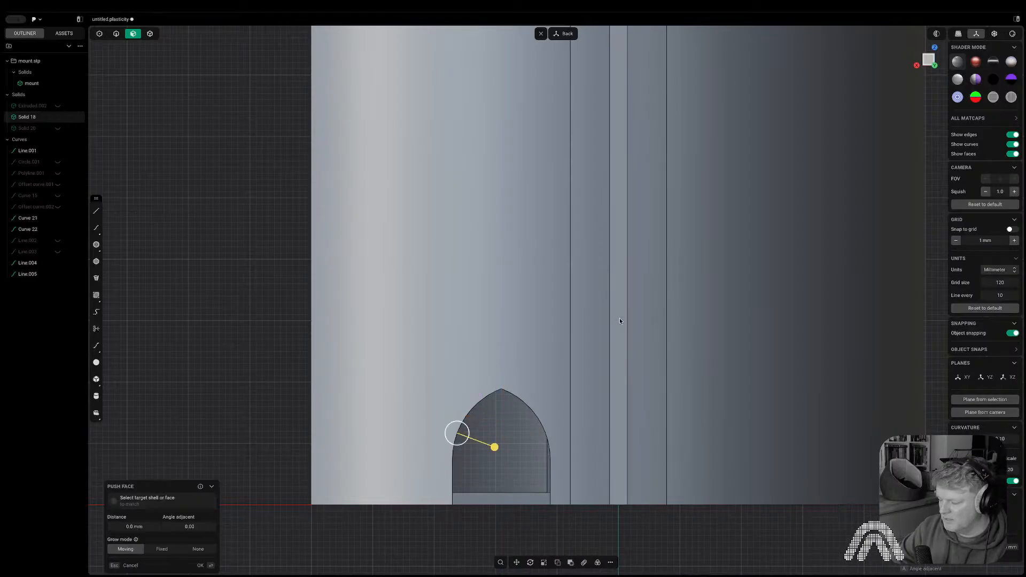
# - Clear the face selection and section the model in the right view to expose the housing's interior
pyautogui.scroll(-5, 620, 319)
pyautogui.press('Escape')
pyautogui.moveTo(401, 419); pyautogui.dragTo(908, 176, button='middle')
pyautogui.click(928, 63)
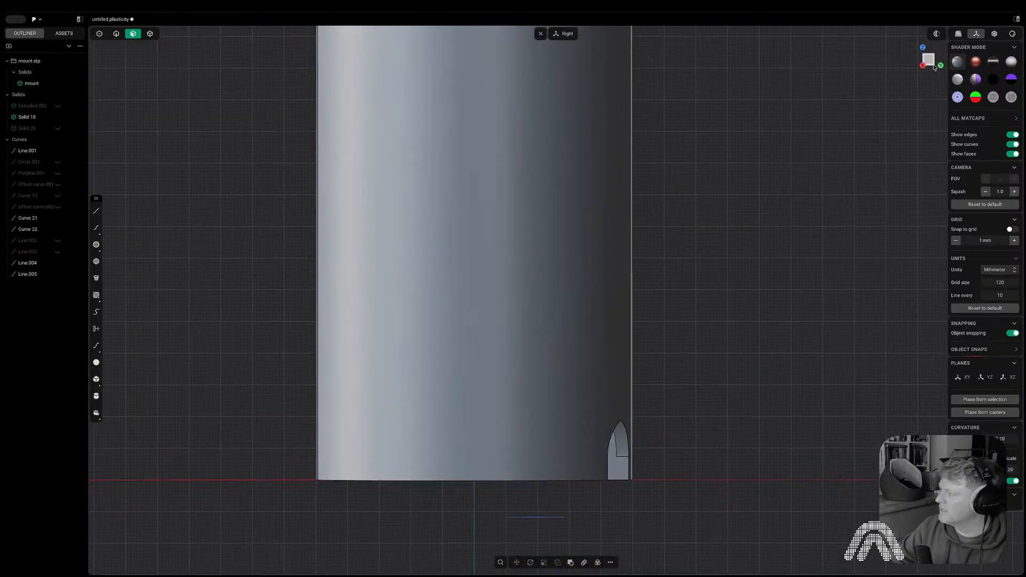
pyautogui.click(943, 33)
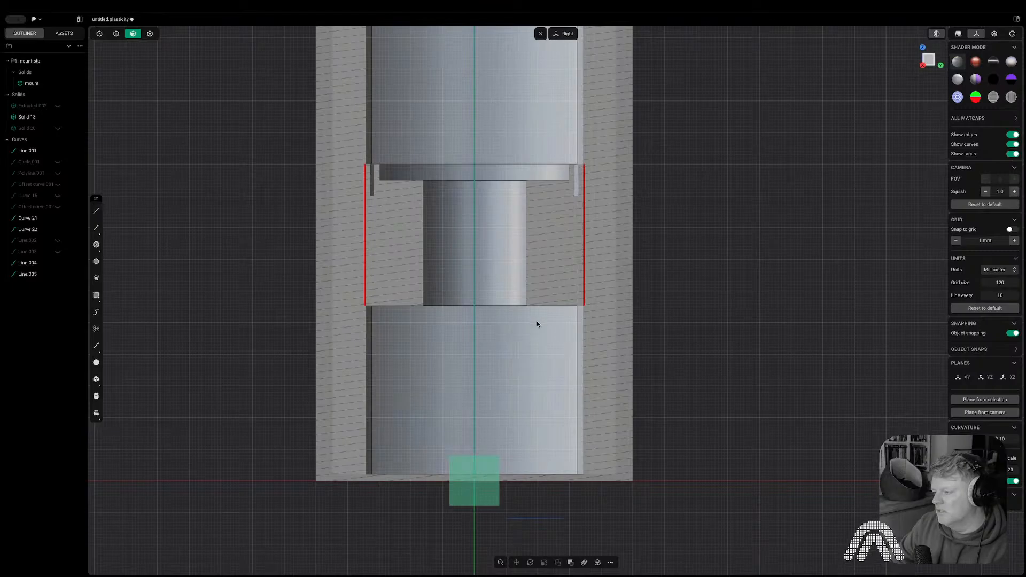
pyautogui.moveTo(537, 323); pyautogui.dragTo(537, 307, button='middle')
pyautogui.press('3')
pyautogui.moveTo(535, 294); pyautogui.dragTo(542, 471)
pyautogui.press('Escape')
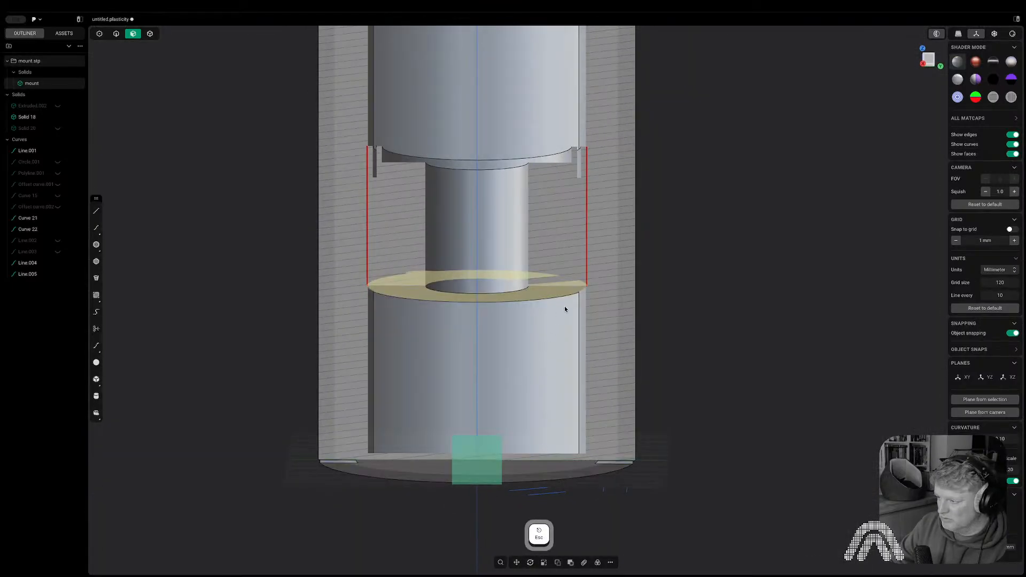
pyautogui.click(692, 292)
# - Join the mount to the cylindrical housing with a Boolean union
pyautogui.moveTo(714, 267); pyautogui.dragTo(694, 355, button='middle')
pyautogui.press('q')
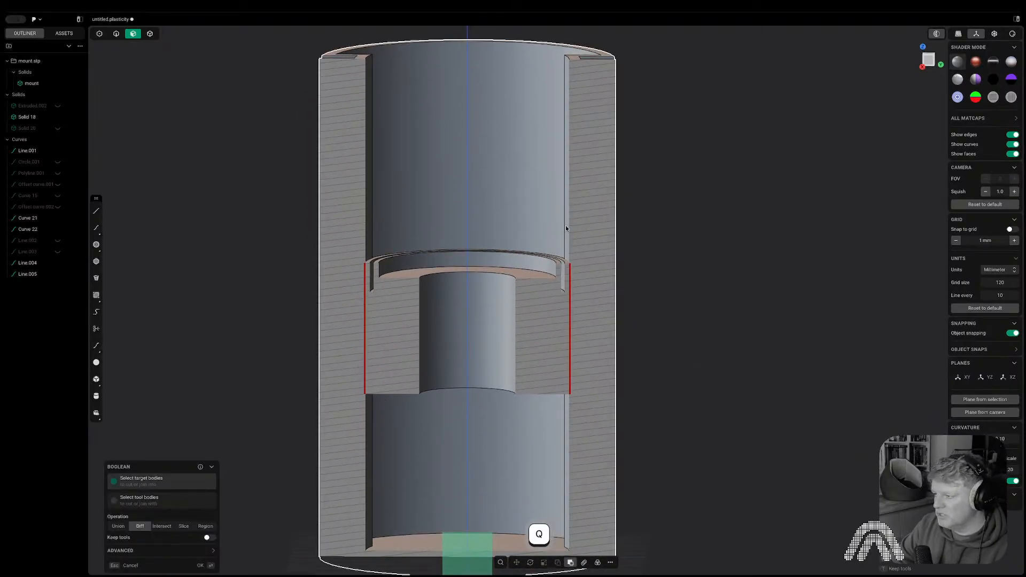
pyautogui.click(554, 211)
pyautogui.click(528, 263)
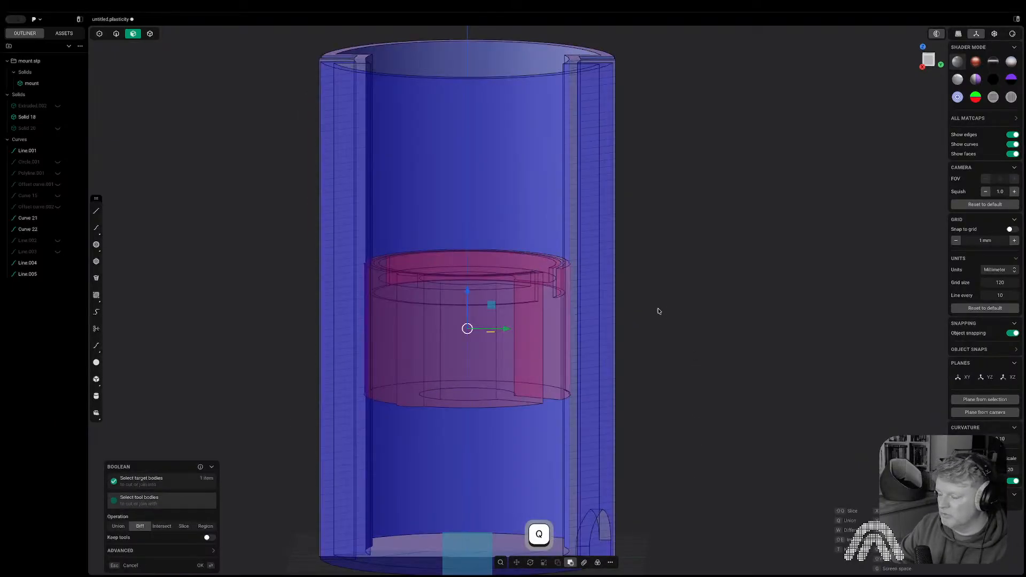
pyautogui.press('q')
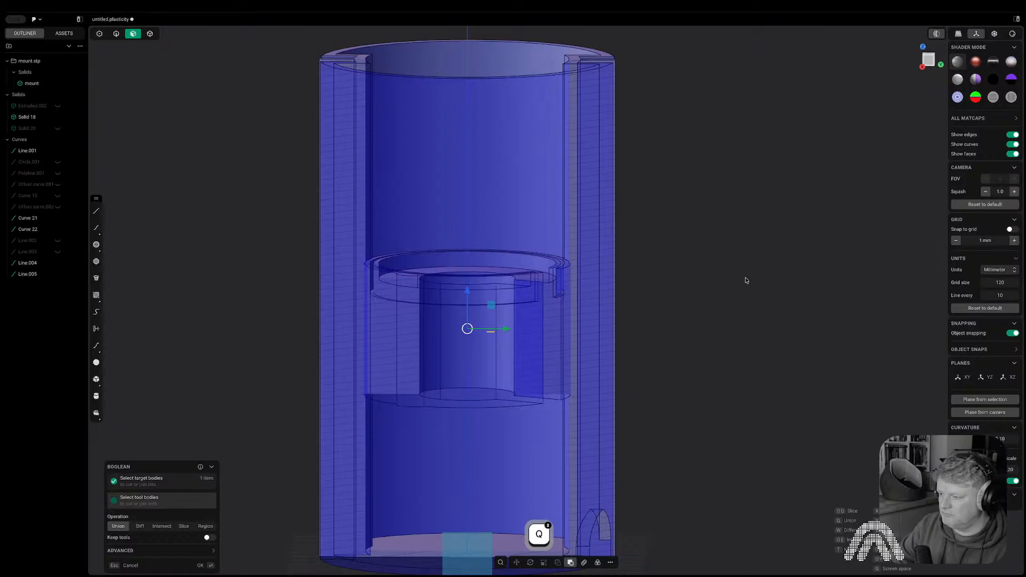
pyautogui.rightClick(747, 280)
# - Push the mount's ring-shaped underside face upward about 27.7 mm to thin the mount
pyautogui.moveTo(733, 307); pyautogui.dragTo(688, 297, button='middle')
pyautogui.press('3')
pyautogui.click(532, 351)
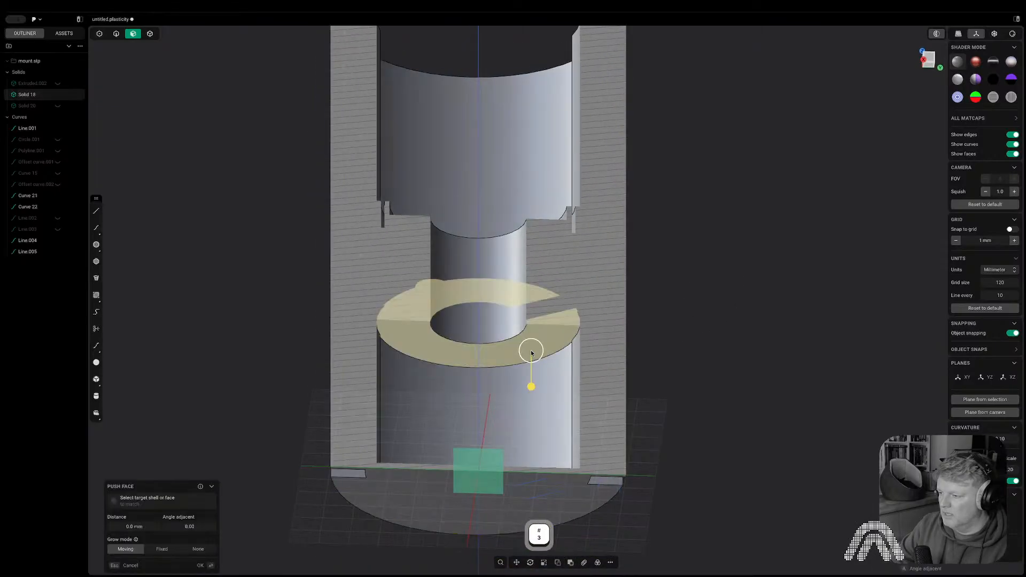
pyautogui.moveTo(531, 350); pyautogui.dragTo(530, 313)
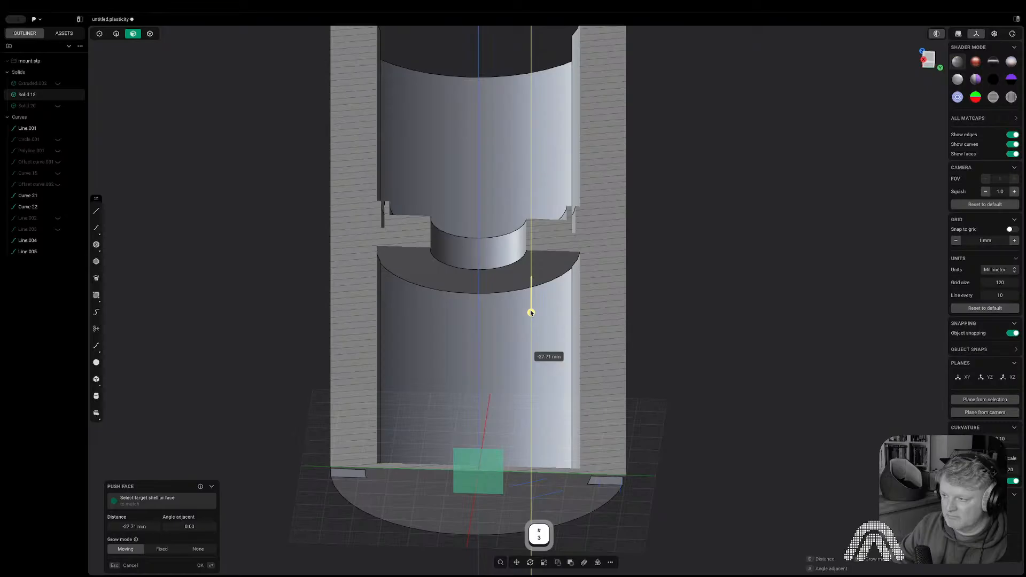
pyautogui.rightClick(681, 308)
pyautogui.click(743, 312)
pyautogui.press('2')
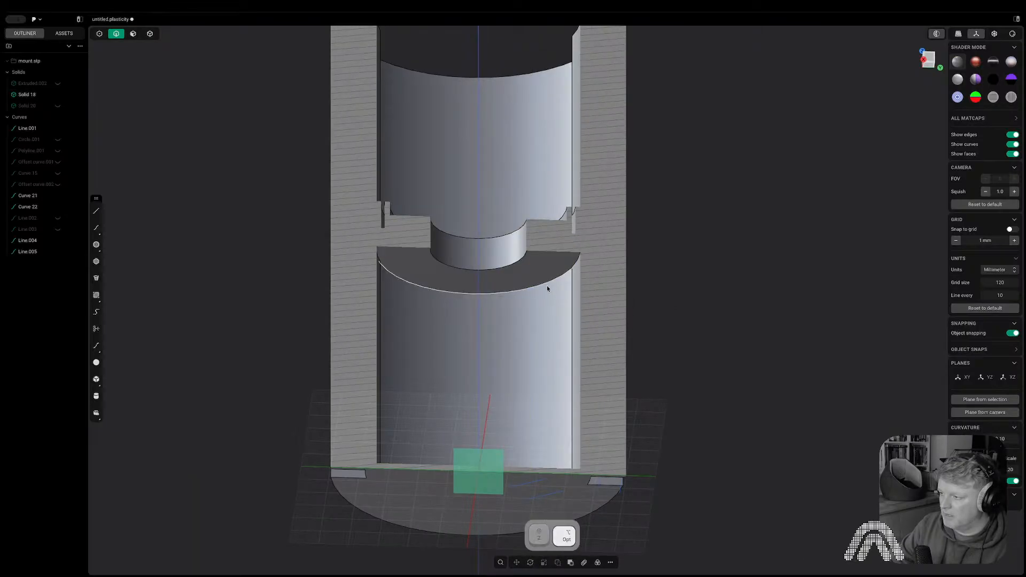
pyautogui.keyDown('alt'); pyautogui.moveTo(546, 289); pyautogui.dragTo(545, 275); pyautogui.keyUp('alt')
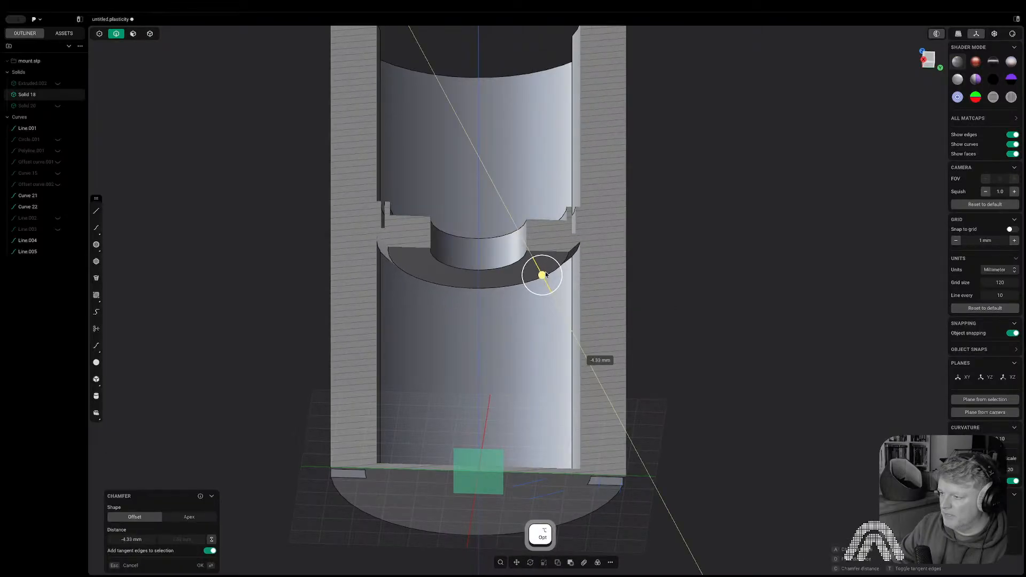
pyautogui.press('Escape')
# - Examine where the mount's lower outer edge meets the housing wall, and inspect the sectioned mount from above
pyautogui.scroll(6, 550, 304)
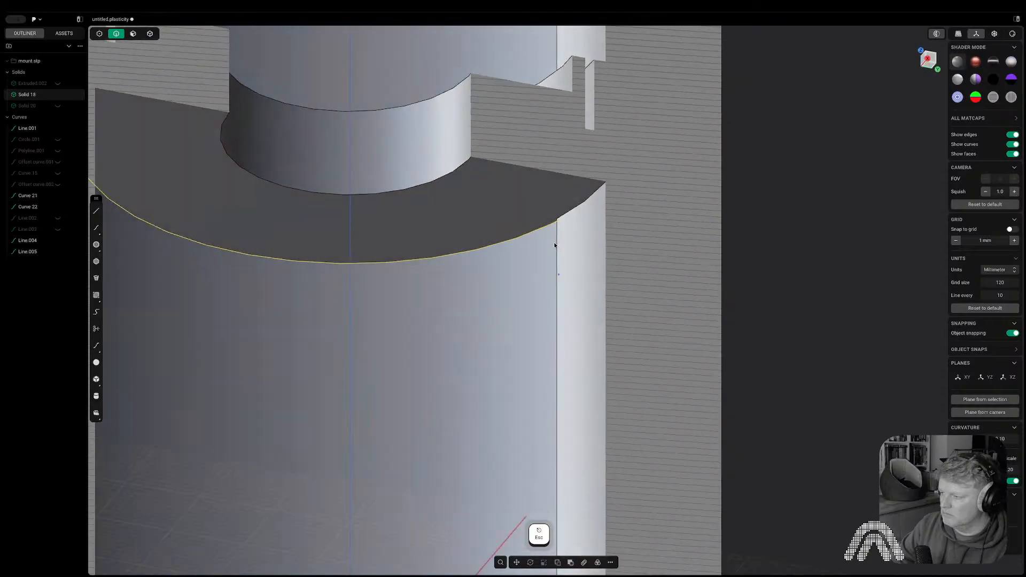
pyautogui.moveTo(555, 246); pyautogui.dragTo(717, 366, button='middle')
pyautogui.scroll(5, 381, 429)
pyautogui.press('Escape')
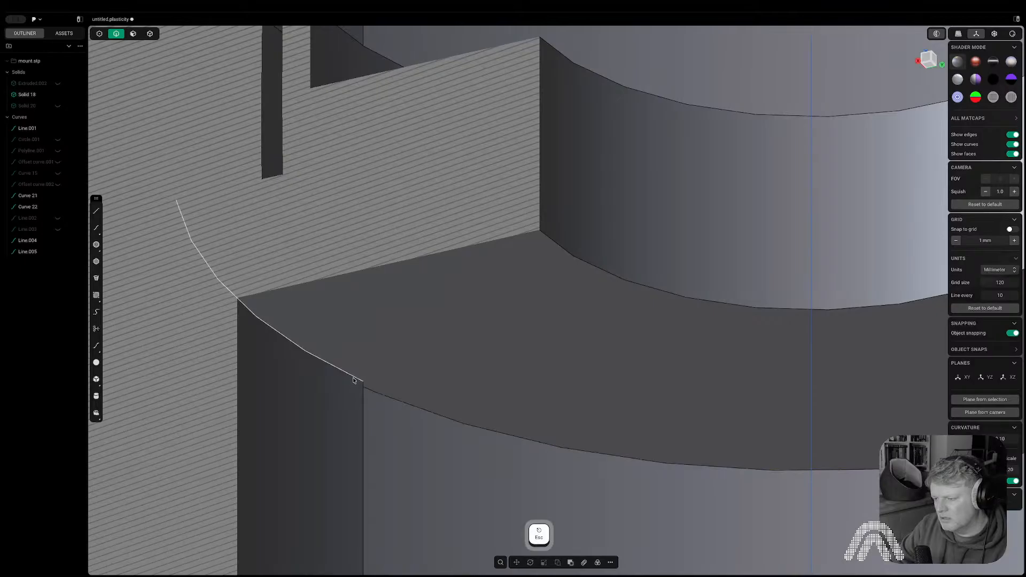
pyautogui.moveTo(534, 334); pyautogui.dragTo(550, 447, button='middle')
pyautogui.scroll(-5, 551, 414)
pyautogui.keyDown('shift'); pyautogui.moveTo(574, 388); pyautogui.dragTo(583, 462, button='middle'); pyautogui.keyUp('shift')
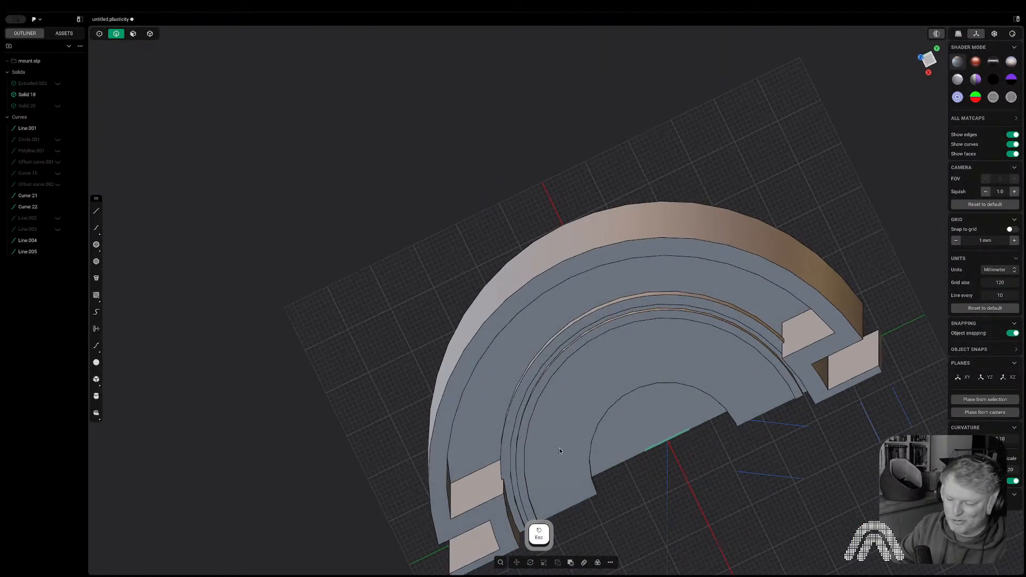
pyautogui.moveTo(631, 426); pyautogui.dragTo(629, 413, button='middle')
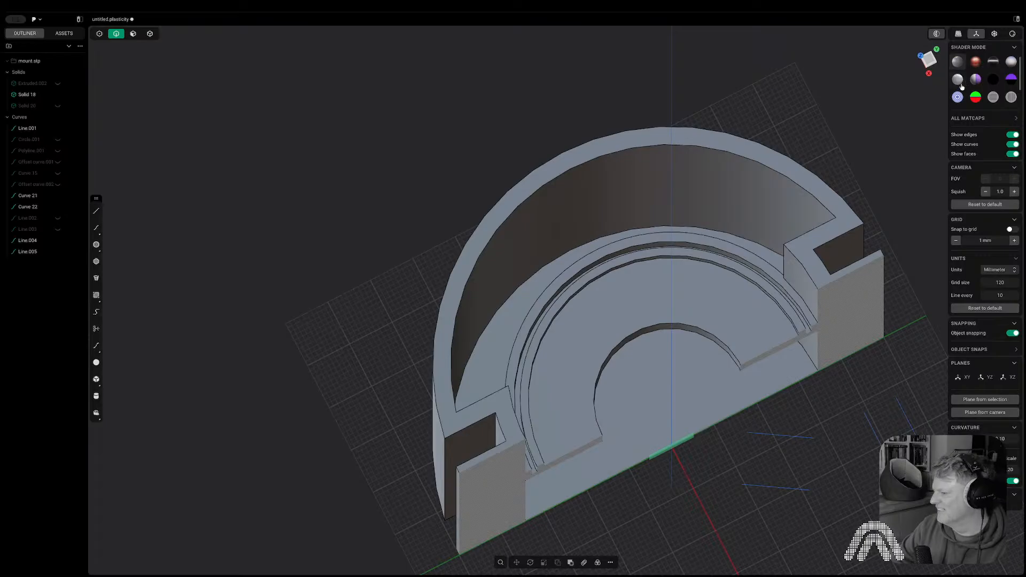
# - Turn off the section view and push the mount's outer side face about 13.65 mm outward into the housing wall
pyautogui.click(937, 36)
pyautogui.moveTo(818, 187); pyautogui.dragTo(755, 338, button='middle')
pyautogui.press('3')
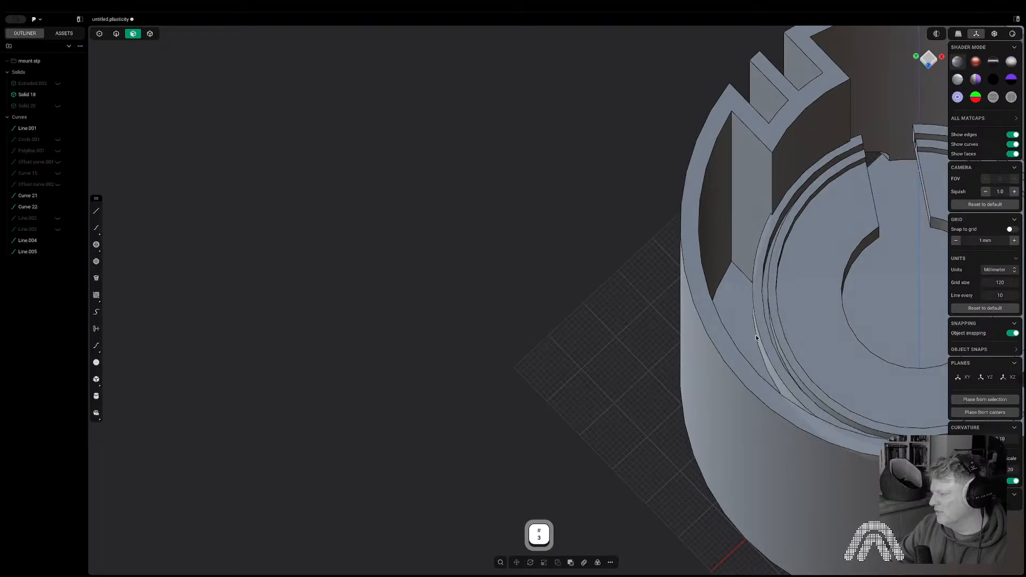
pyautogui.moveTo(758, 338); pyautogui.dragTo(649, 349)
pyautogui.moveTo(865, 300); pyautogui.dragTo(719, 297, button='right')
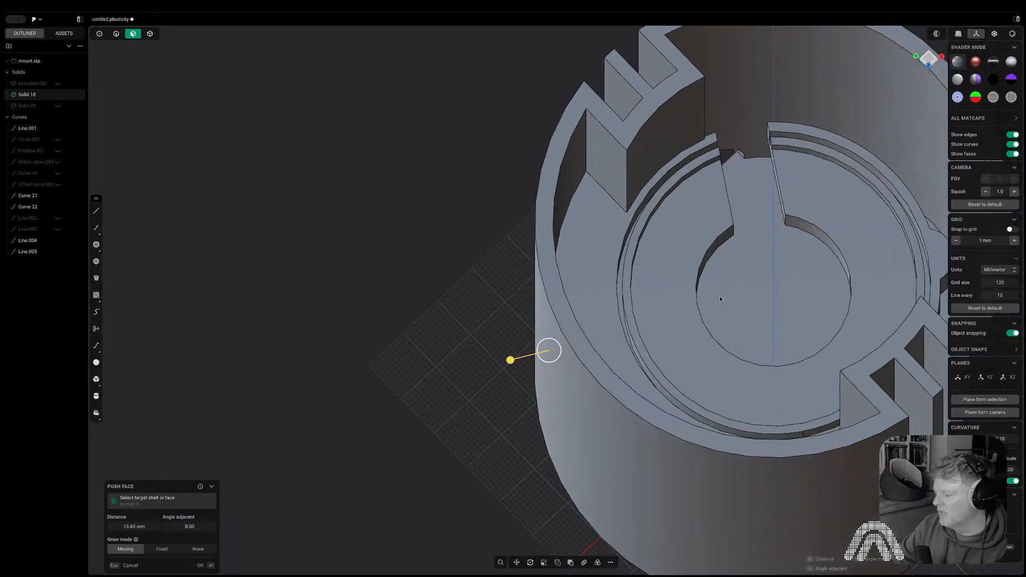
pyautogui.moveTo(720, 299); pyautogui.dragTo(665, 302, button='middle')
pyautogui.press('Return')
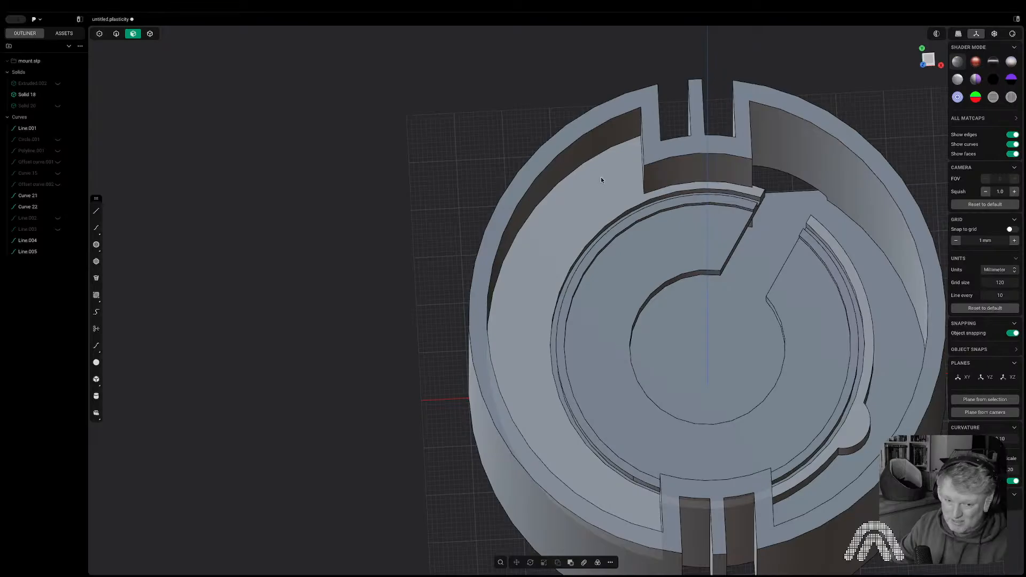
# - Examine the mount's outer rim and its remaining gap to the housing wall from above and around the cylinder
pyautogui.moveTo(821, 272); pyautogui.dragTo(593, 276, button='right')
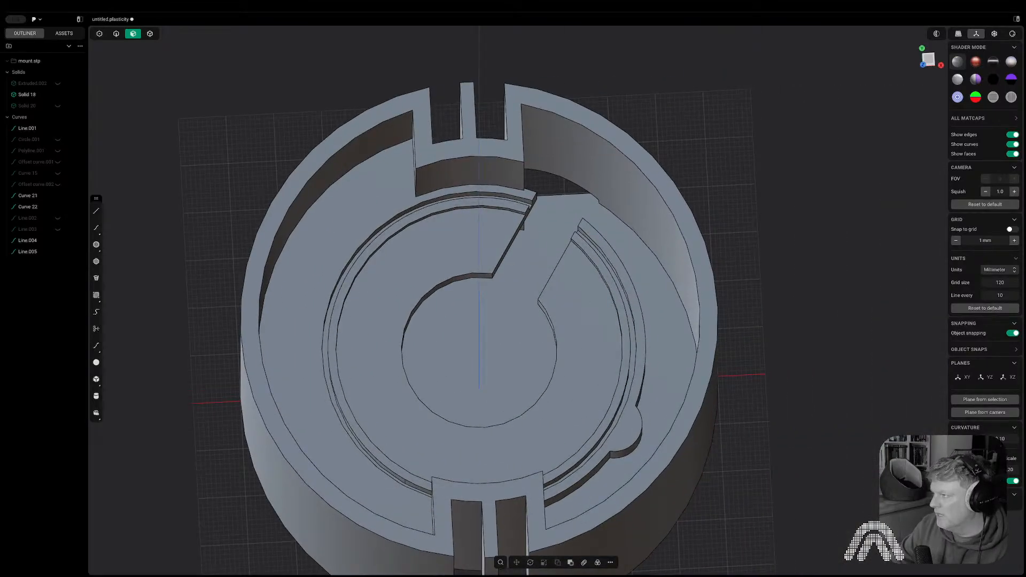
pyautogui.click(928, 62)
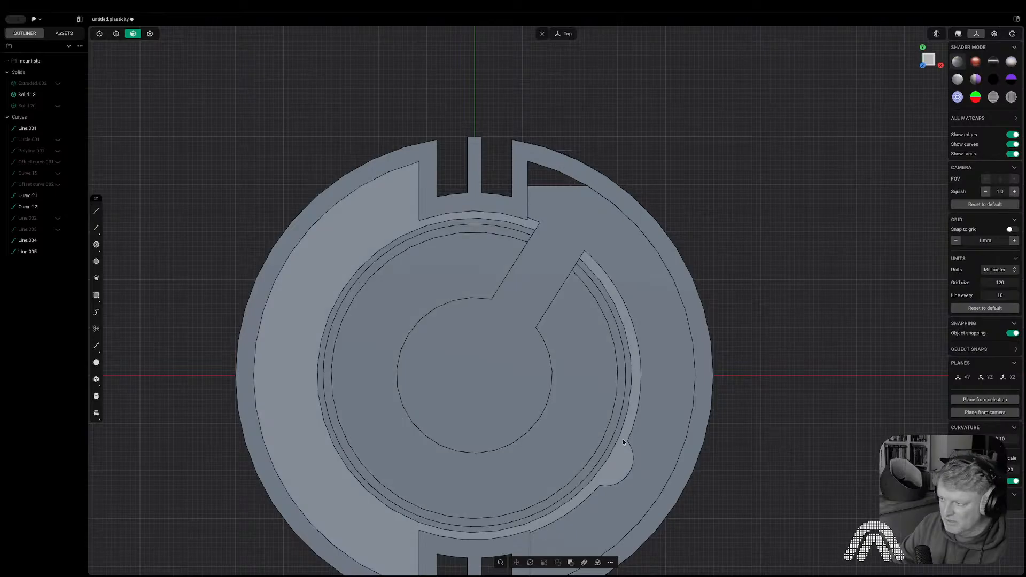
pyautogui.moveTo(622, 438); pyautogui.dragTo(513, 289, button='middle')
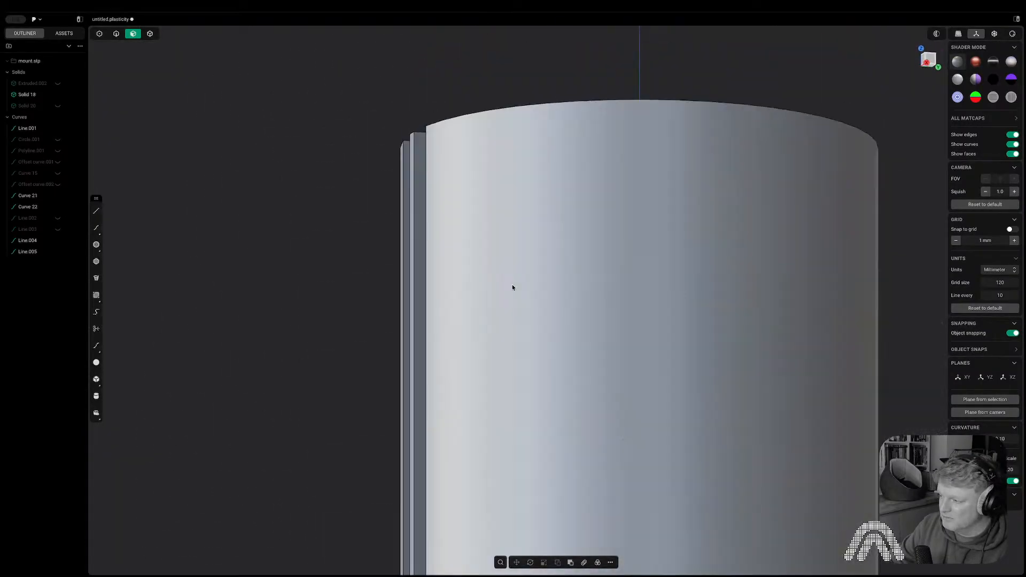
pyautogui.moveTo(870, 116); pyautogui.dragTo(614, 256, button='middle')
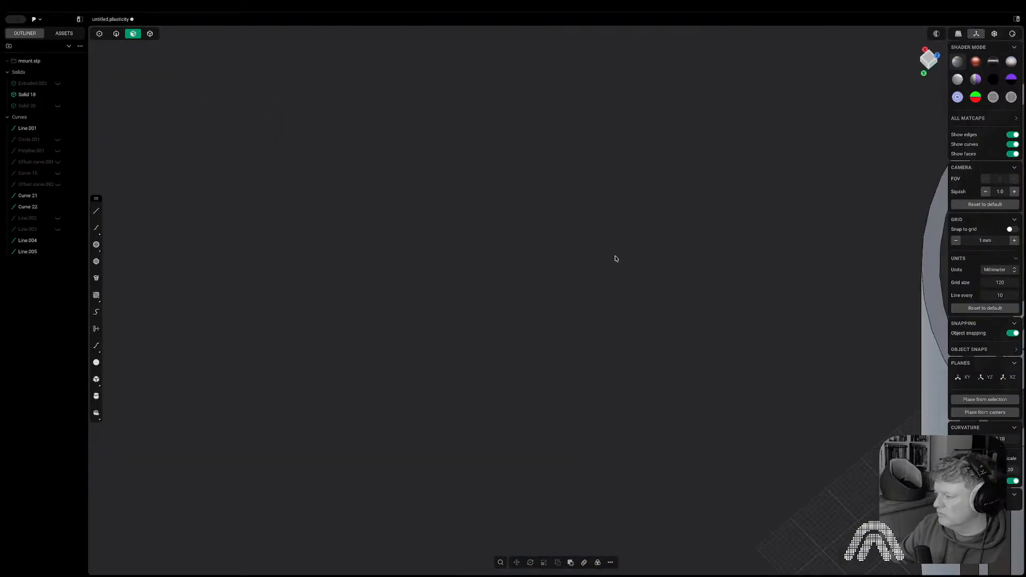
pyautogui.keyDown('shift'); pyautogui.moveTo(715, 299); pyautogui.dragTo(294, 305, button='middle'); pyautogui.keyUp('shift')
pyautogui.scroll(-5, 674, 277)
pyautogui.keyDown('shift'); pyautogui.moveTo(675, 278); pyautogui.dragTo(559, 278, button='middle'); pyautogui.keyUp('shift')
pyautogui.moveTo(558, 278); pyautogui.dragTo(726, 307, button='middle')
# - Push the mount's remaining outer side faces, including the rounded lobe, about 13 mm outward into the housing wall
pyautogui.scroll(5, 474, 280)
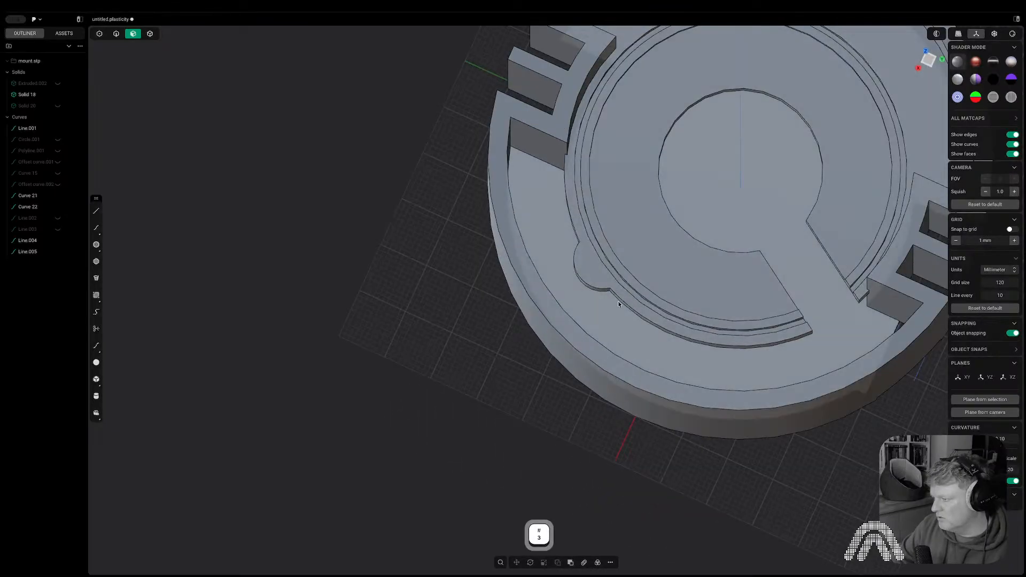
pyautogui.keyDown('shift'); pyautogui.click(620, 300); pyautogui.keyUp('shift')
pyautogui.keyDown('shift'); pyautogui.click(596, 290); pyautogui.keyUp('shift')
pyautogui.moveTo(419, 274); pyautogui.dragTo(527, 291, button='middle')
pyautogui.keyDown('shift'); pyautogui.click(527, 291); pyautogui.keyUp('shift')
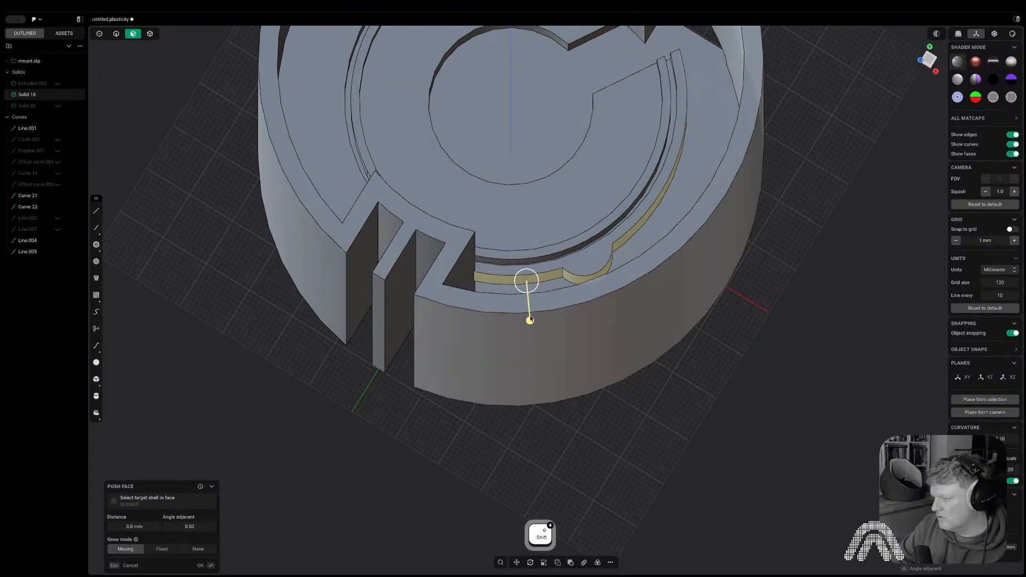
pyautogui.moveTo(531, 319); pyautogui.dragTo(551, 370)
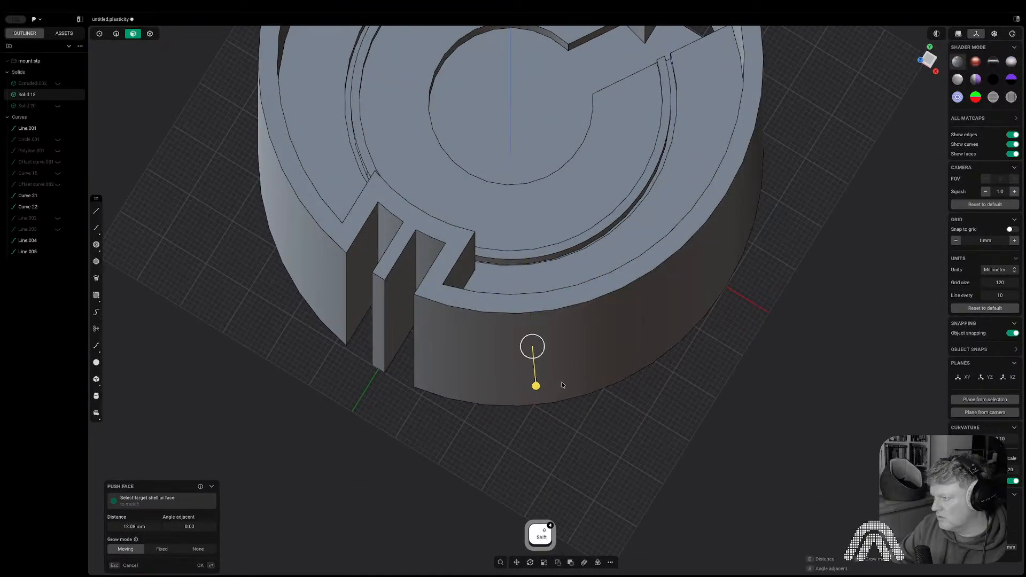
pyautogui.moveTo(584, 364); pyautogui.dragTo(687, 362, button='middle')
pyautogui.rightClick(688, 362)
# - Push the small leftover side face of the mount beside the cable channel outward into the housing wall
pyautogui.moveTo(598, 290); pyautogui.dragTo(526, 436, button='middle')
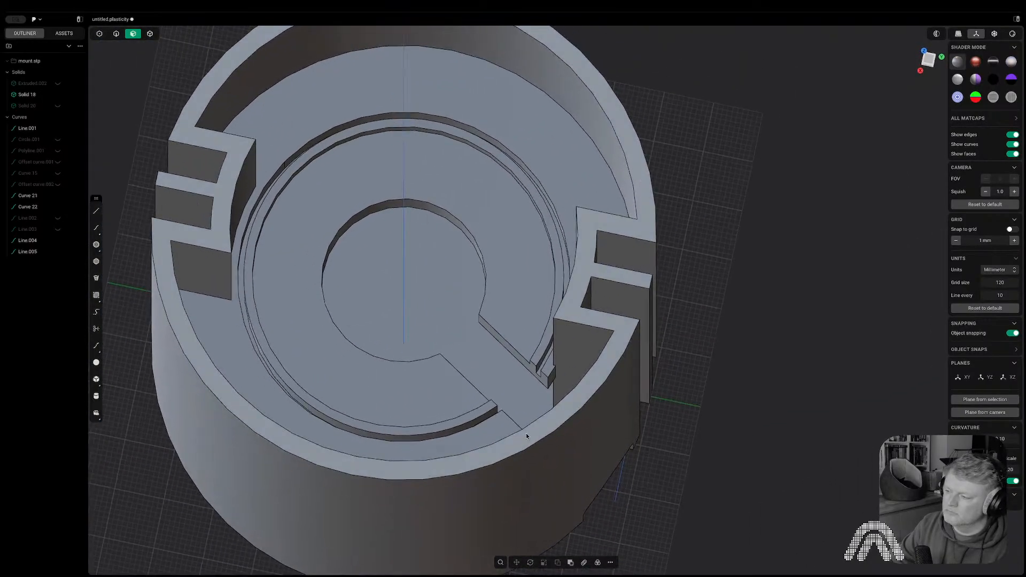
pyautogui.press('3')
pyautogui.click(552, 378)
pyautogui.moveTo(588, 400); pyautogui.dragTo(666, 438)
pyautogui.click(722, 463)
pyautogui.moveTo(687, 431); pyautogui.dragTo(668, 351, button='middle')
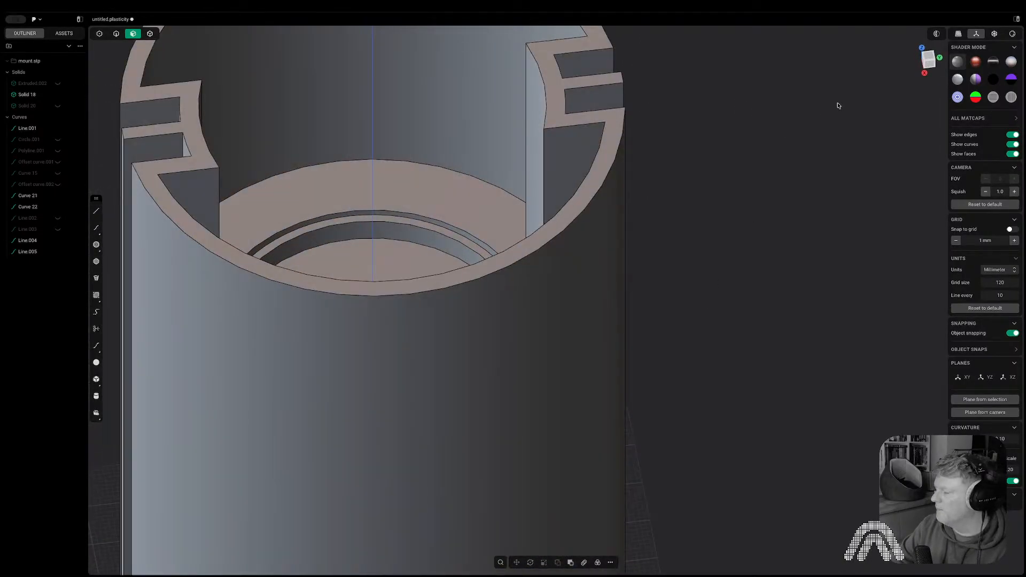
pyautogui.click(931, 67)
pyautogui.click(935, 35)
pyautogui.keyDown('shift'); pyautogui.moveTo(691, 280); pyautogui.dragTo(750, 169, button='middle'); pyautogui.keyUp('shift')
pyautogui.keyDown('shift'); pyautogui.moveTo(587, 411); pyautogui.dragTo(667, 278, button='middle'); pyautogui.keyUp('shift')
pyautogui.press('2')
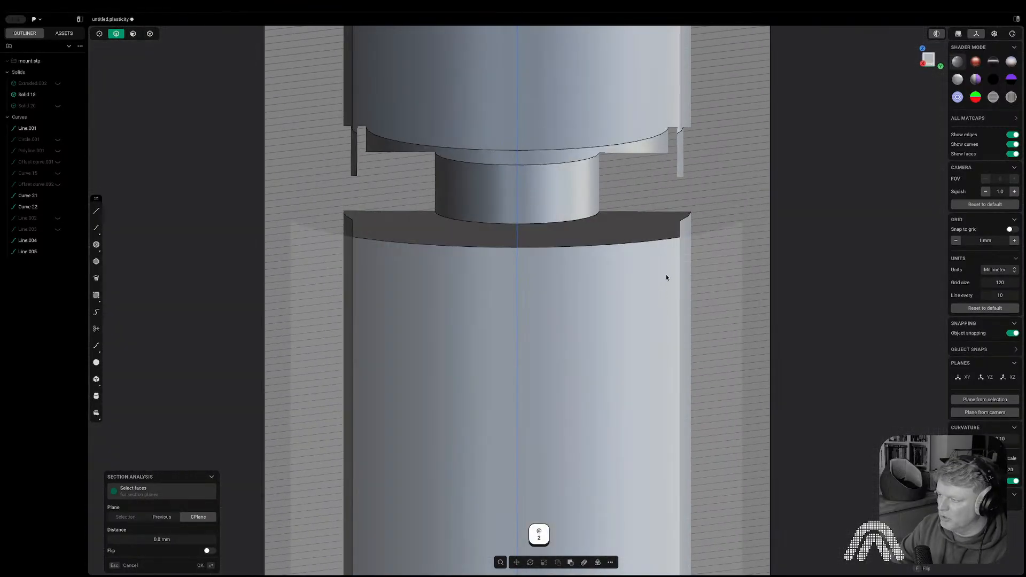
pyautogui.press('2')
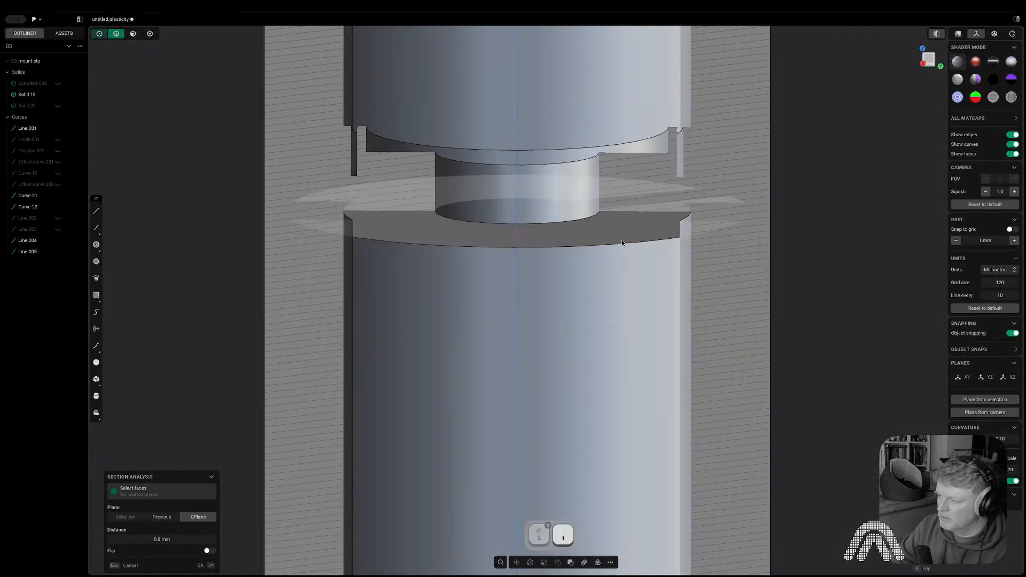
pyautogui.press('Escape')
# - Section the housing lengthwise along the Right construction plane
pyautogui.click(928, 61)
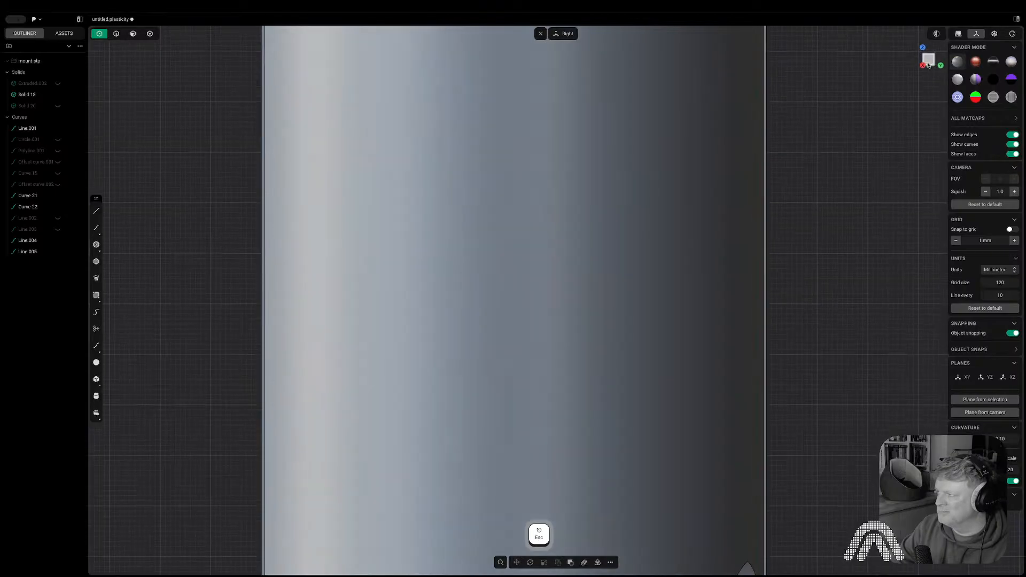
pyautogui.click(935, 35)
pyautogui.rightClick(791, 203)
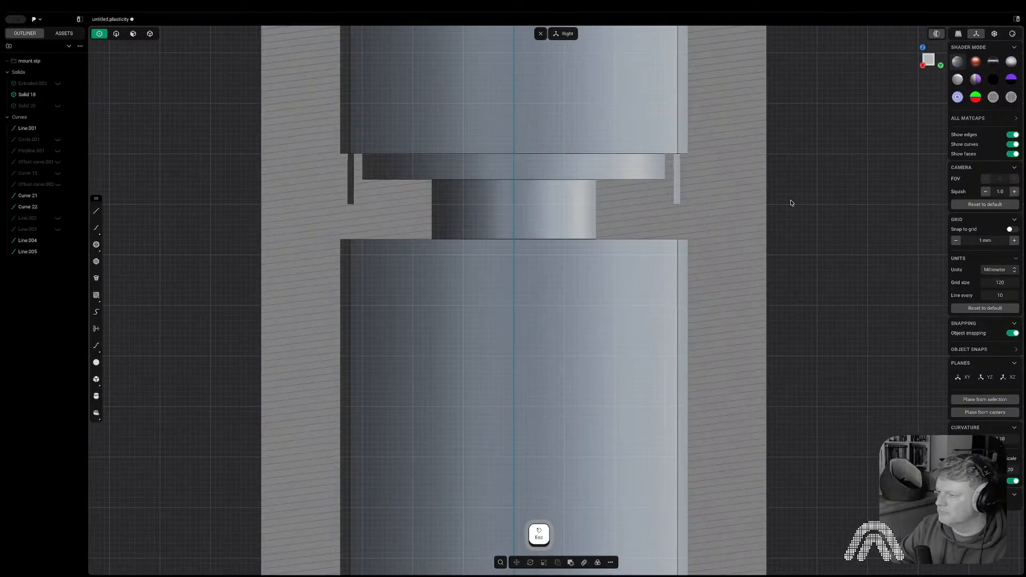
# - Chamfer the inner circular edge beneath the mount by about 29.9 mm and turn off the section view
pyautogui.press('2')
pyautogui.moveTo(536, 283); pyautogui.dragTo(487, 263, button='middle')
pyautogui.click(464, 241)
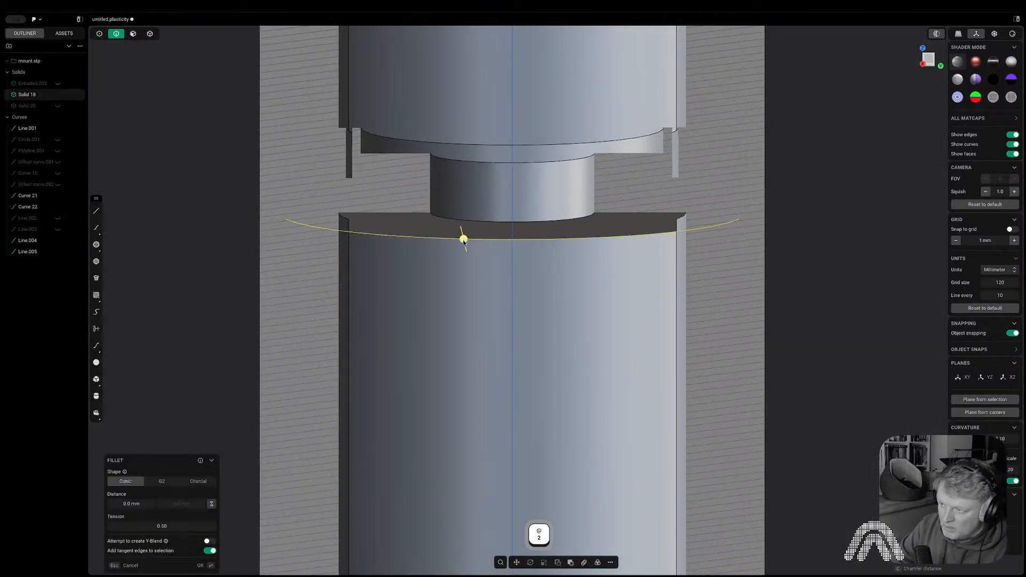
pyautogui.moveTo(463, 238); pyautogui.dragTo(466, 141)
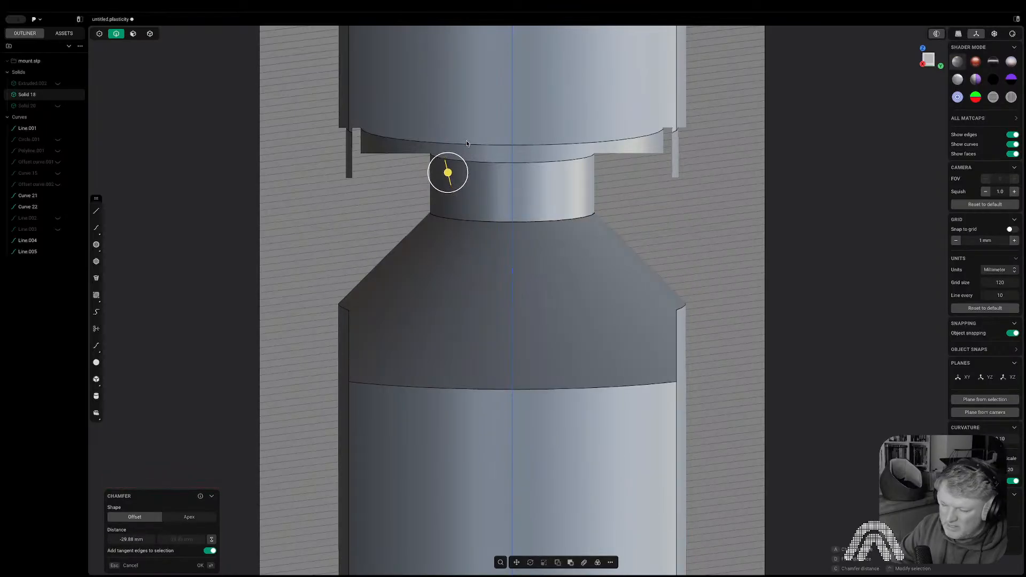
pyautogui.press('Return')
pyautogui.scroll(-5, 562, 253)
pyautogui.moveTo(572, 264); pyautogui.dragTo(637, 260, button='middle')
pyautogui.click(937, 34)
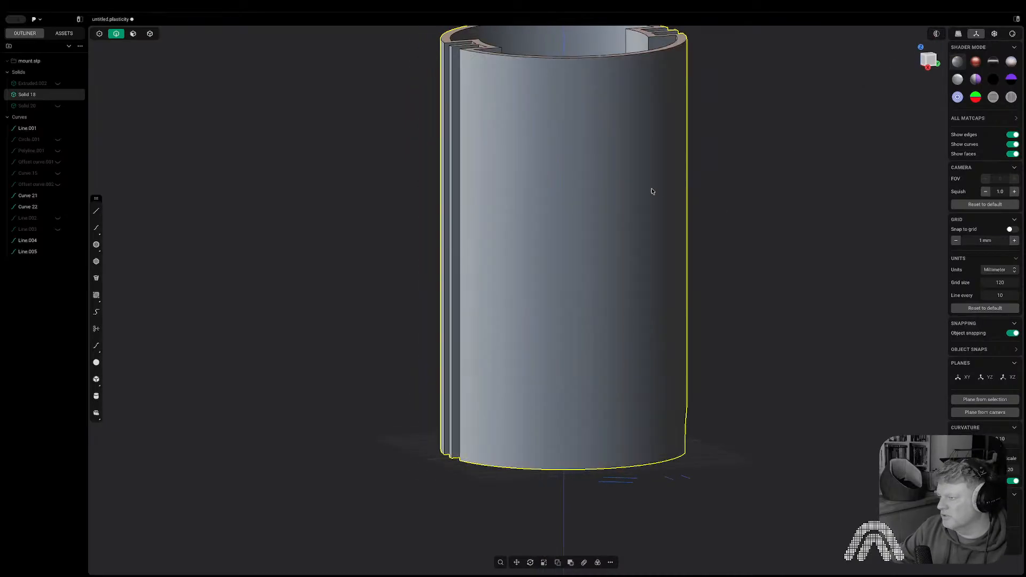
# - Examine the housing and mount from above with a horizontal section plane moved through the model
pyautogui.moveTo(652, 191); pyautogui.dragTo(567, 417, button='middle')
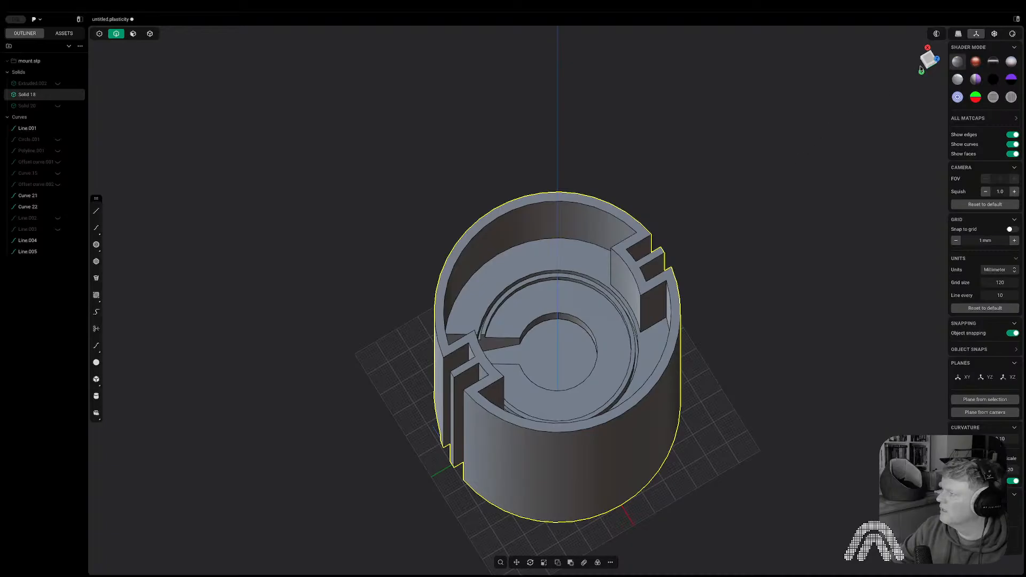
pyautogui.press('3')
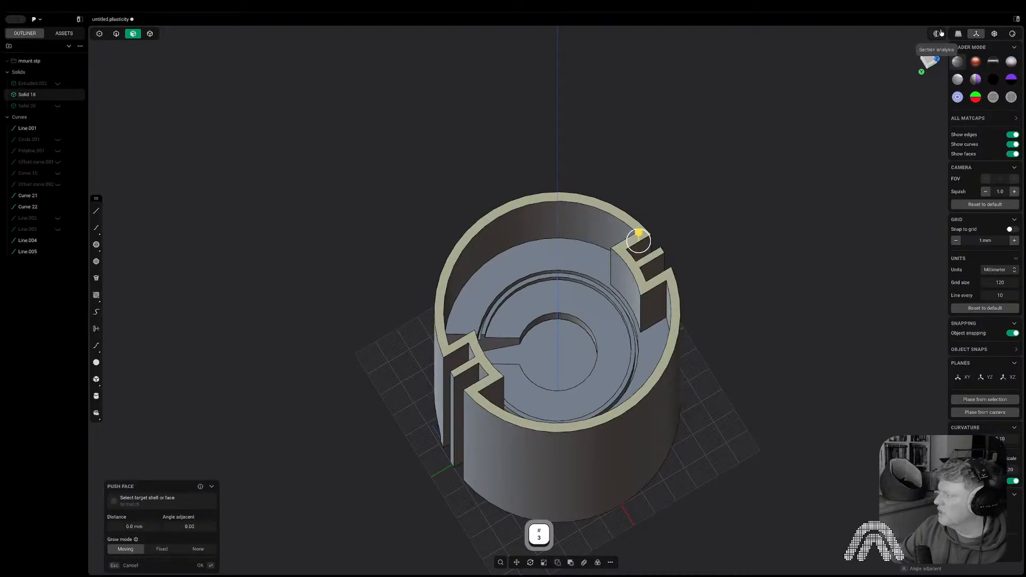
pyautogui.click(936, 34)
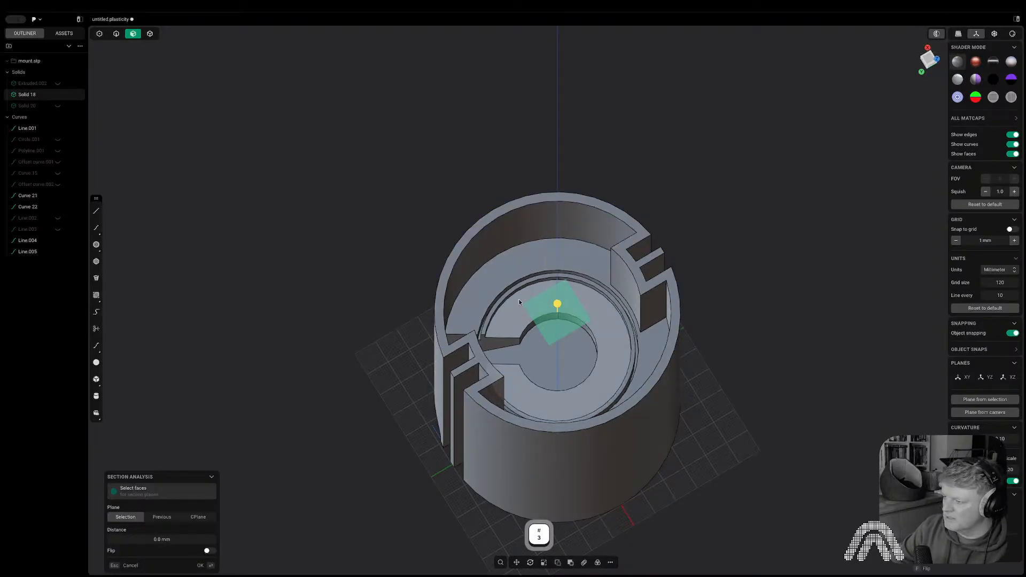
pyautogui.moveTo(556, 306); pyautogui.dragTo(567, 366)
pyautogui.moveTo(567, 360); pyautogui.dragTo(572, 218)
pyautogui.press('Escape')
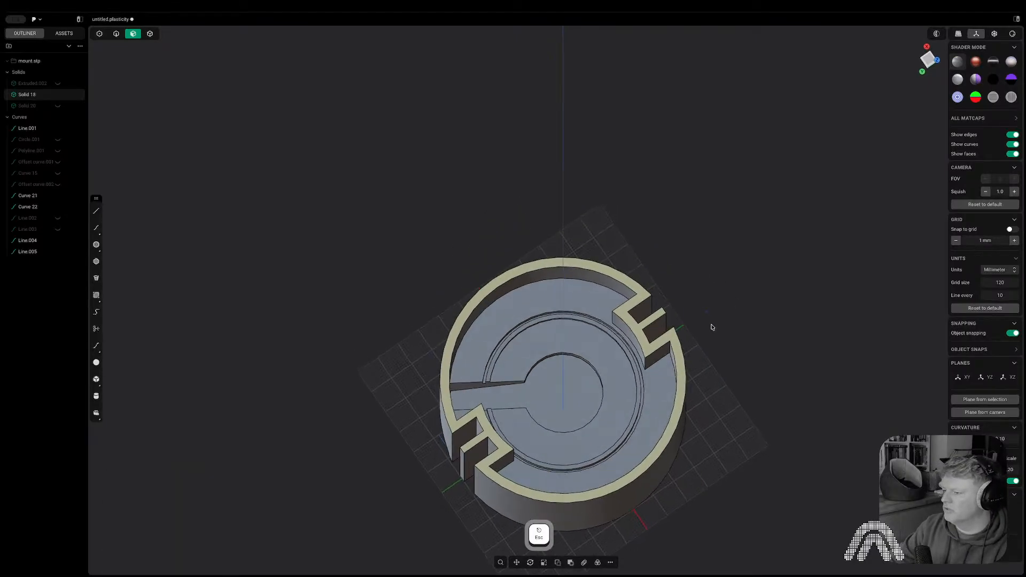
pyautogui.moveTo(711, 327); pyautogui.dragTo(608, 282, button='middle')
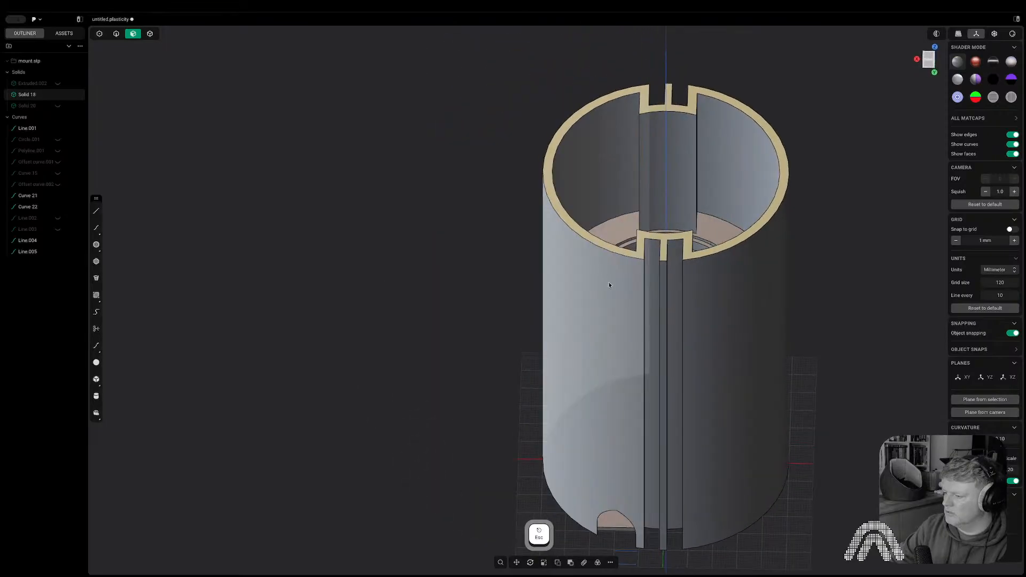
pyautogui.keyDown('shift'); pyautogui.moveTo(659, 553); pyautogui.dragTo(624, 385, button='middle'); pyautogui.keyUp('shift')
pyautogui.scroll(10, 622, 384)
pyautogui.moveTo(557, 354); pyautogui.dragTo(621, 508, button='middle')
pyautogui.press('3')
pyautogui.press('3')
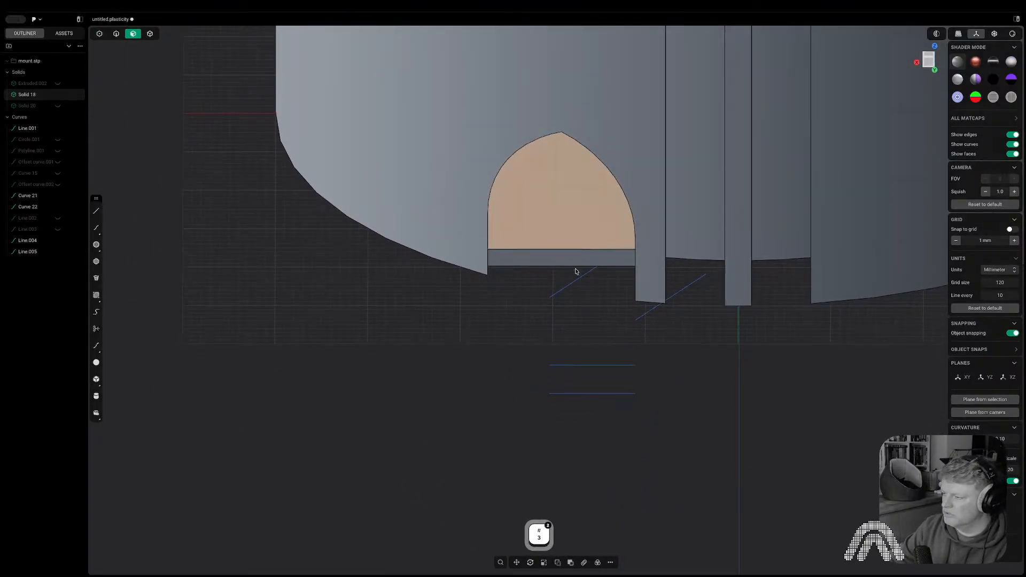
pyautogui.moveTo(576, 271); pyautogui.dragTo(575, 313)
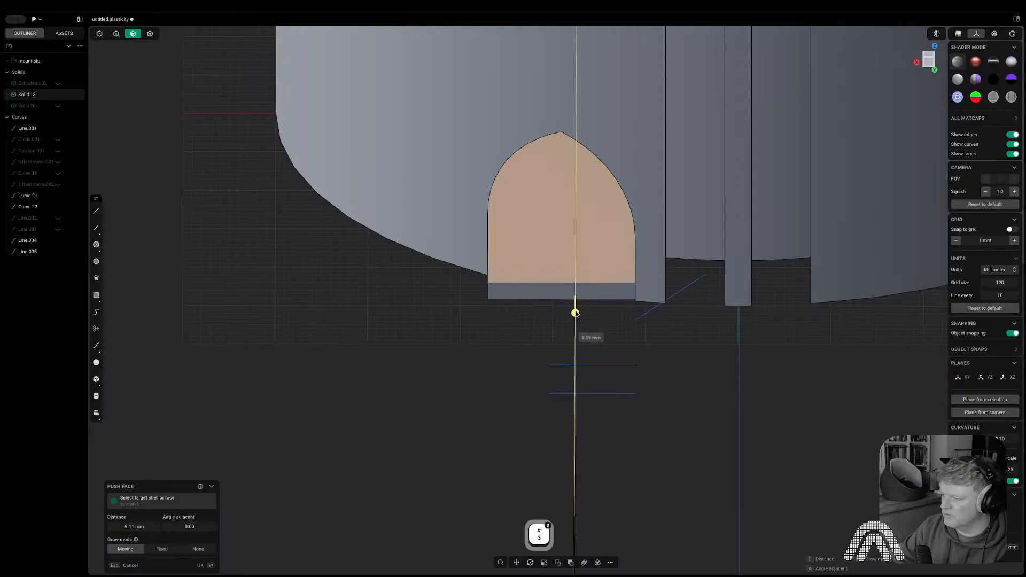
pyautogui.press('Escape')
# - Draw a circle on the housing's bottom face, centred on the origin and reaching the outer rim at the opening's corner
pyautogui.moveTo(577, 314); pyautogui.dragTo(659, 318, button='middle')
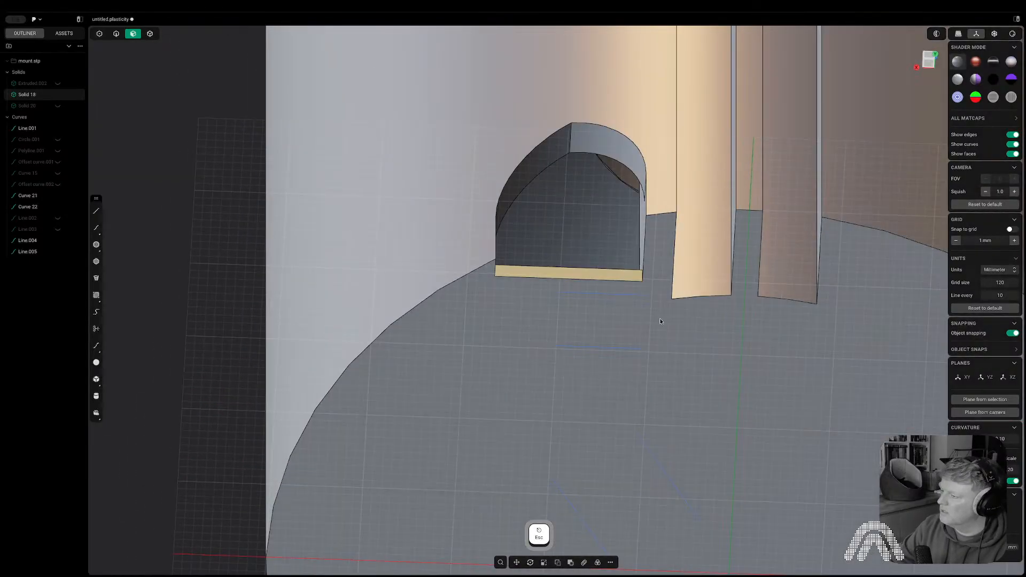
pyautogui.press('space')
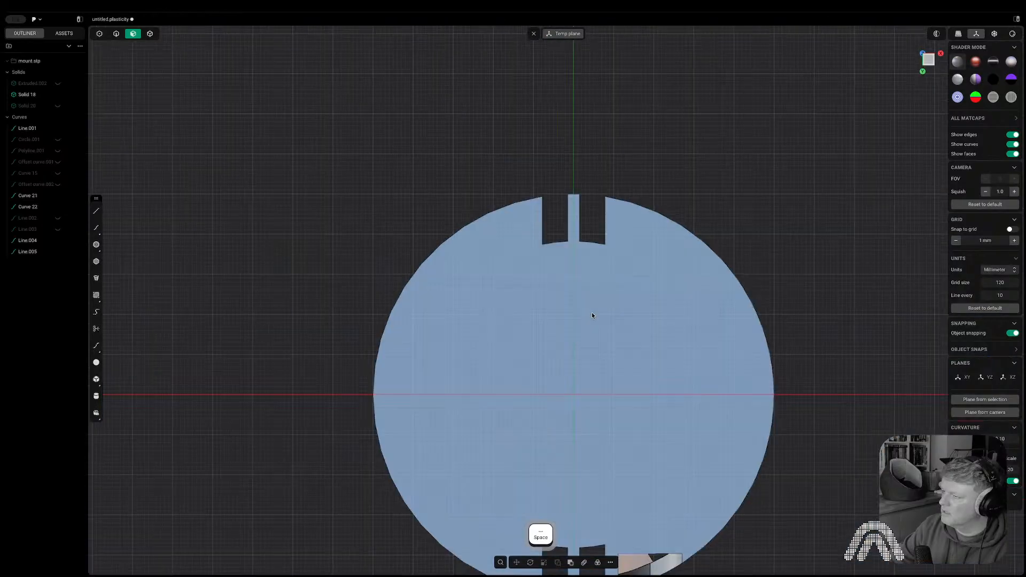
pyautogui.scroll(4, 526, 423)
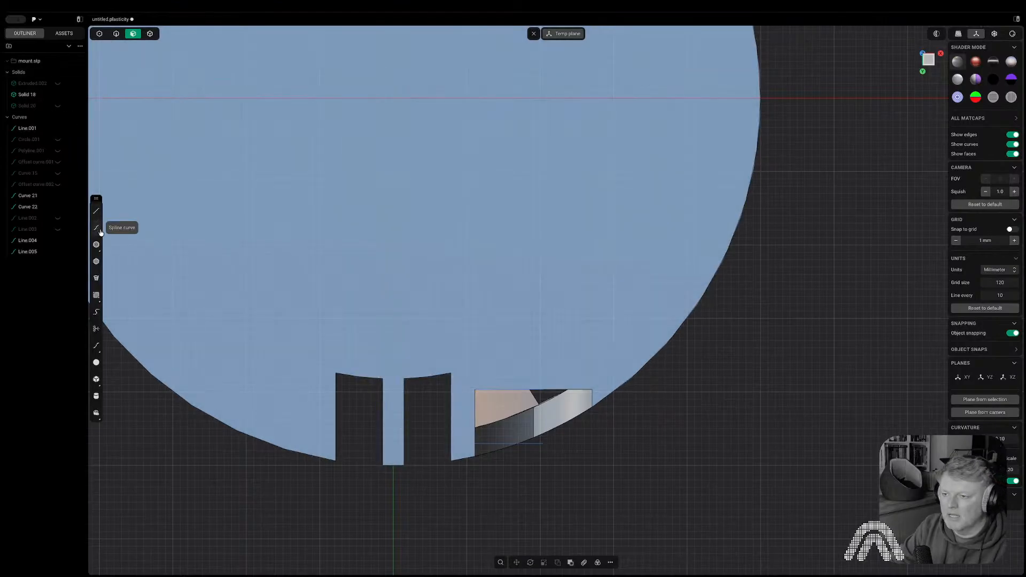
pyautogui.click(96, 244)
pyautogui.keyDown('shift'); pyautogui.moveTo(469, 290); pyautogui.dragTo(561, 388, button='middle'); pyautogui.keyUp('shift')
pyautogui.scroll(-2, 558, 388)
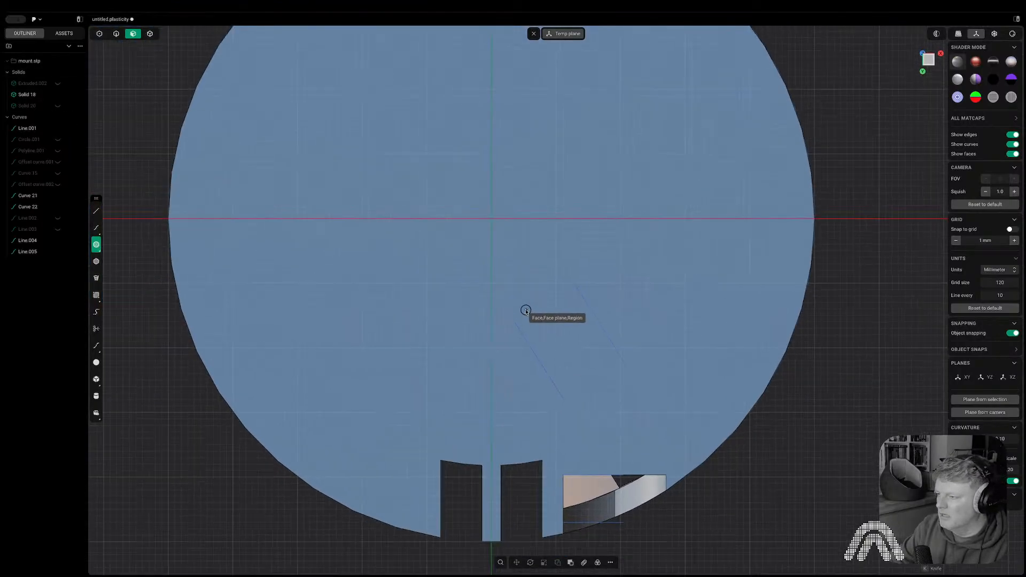
pyautogui.click(491, 219)
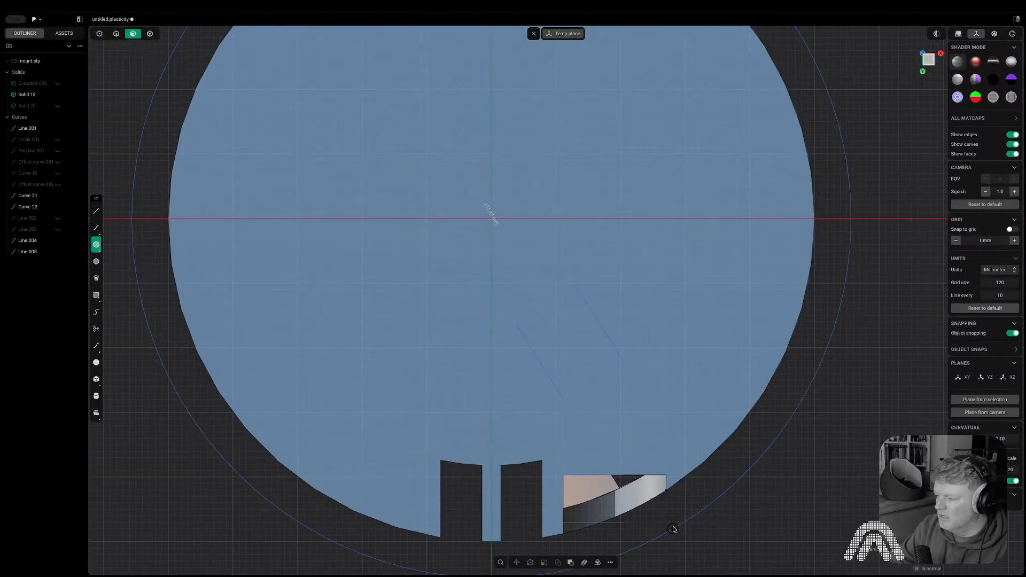
pyautogui.click(663, 489)
# - Duplicate the straight bottom edges around the arched opening as separate curves to close the gap's outline with the circle
pyautogui.press('2')
pyautogui.click(564, 498)
pyautogui.press('b')
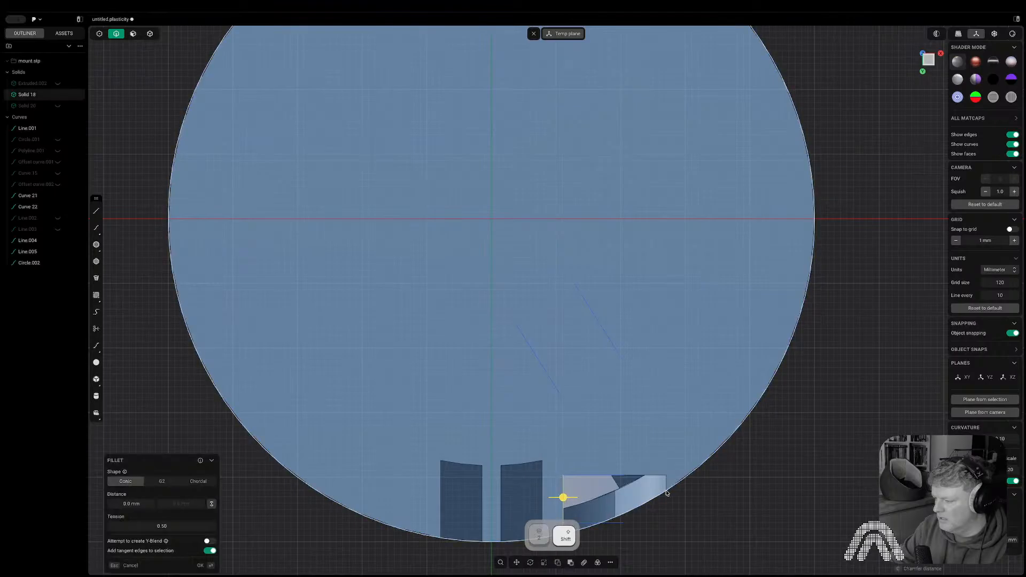
pyautogui.keyDown('shift'); pyautogui.click(666, 486); pyautogui.keyUp('shift')
pyautogui.keyDown('shift'); pyautogui.click(660, 475); pyautogui.keyUp('shift')
pyautogui.hotkey('shift', 'd')
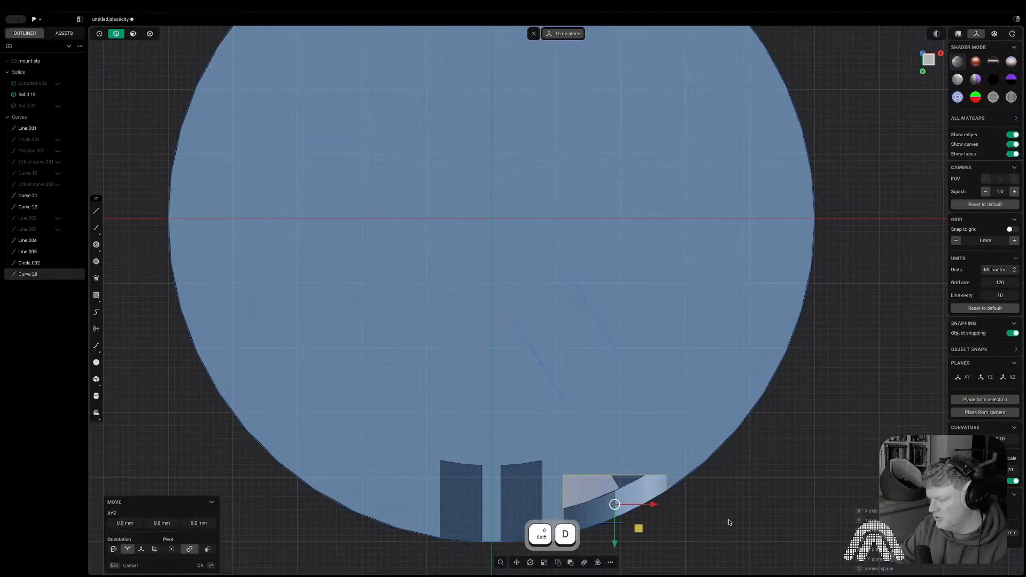
pyautogui.press('Return')
# - Extrude the enclosed region under the arched opening upward into a thin floor piece
pyautogui.press('3')
pyautogui.click(631, 505)
pyautogui.press('e')
pyautogui.moveTo(631, 506); pyautogui.dragTo(559, 426, button='middle')
pyautogui.moveTo(538, 409); pyautogui.dragTo(538, 403)
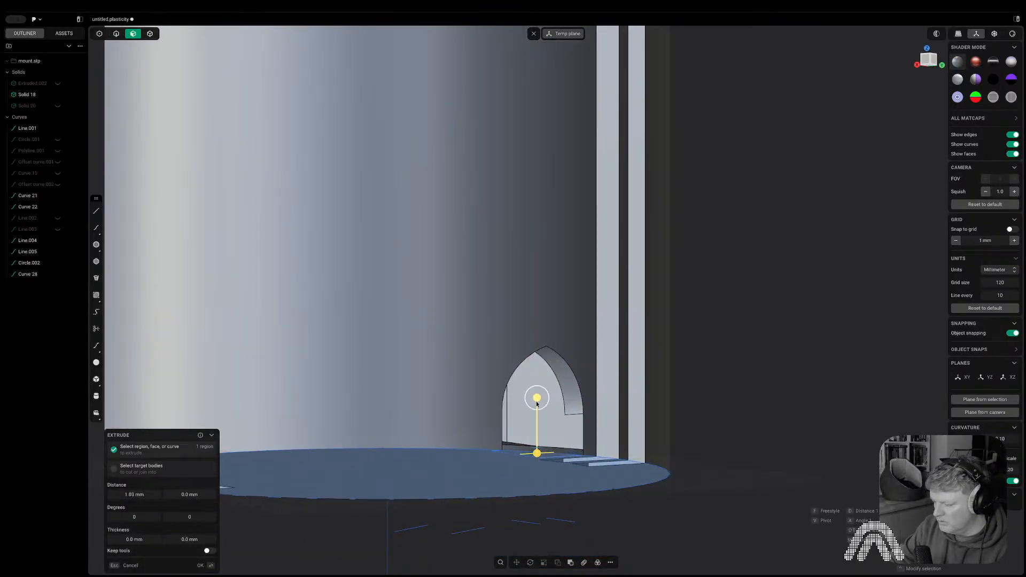
pyautogui.moveTo(537, 403); pyautogui.dragTo(526, 461, button='middle')
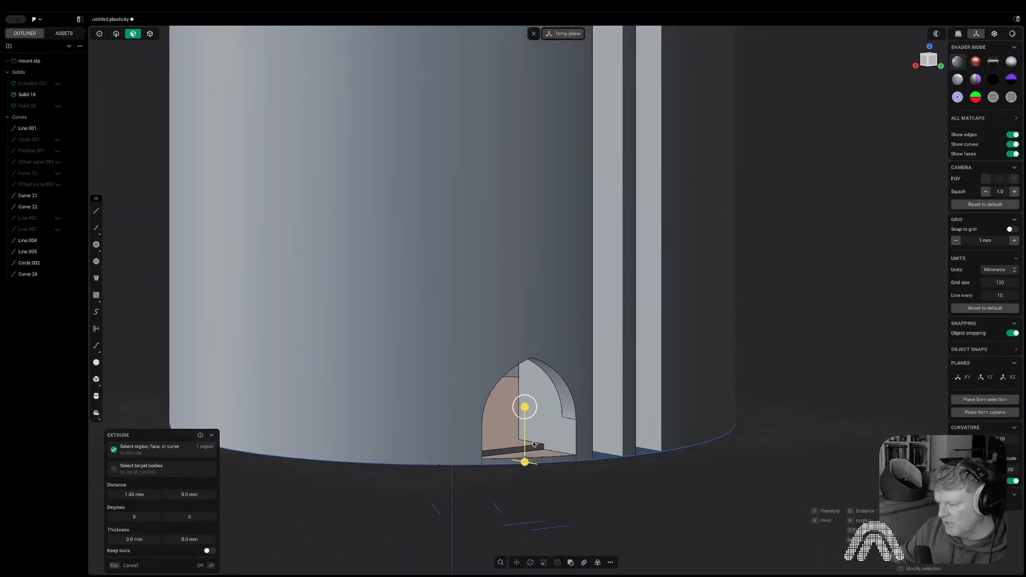
pyautogui.press('Return')
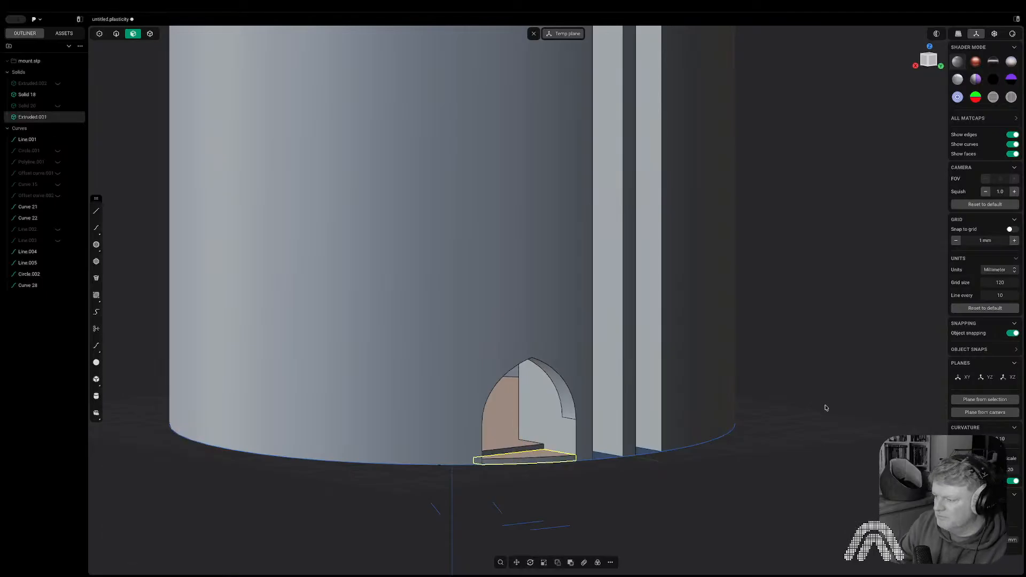
# - Union the extruded floor piece with the housing
pyautogui.scroll(3, 604, 468)
pyautogui.press('q')
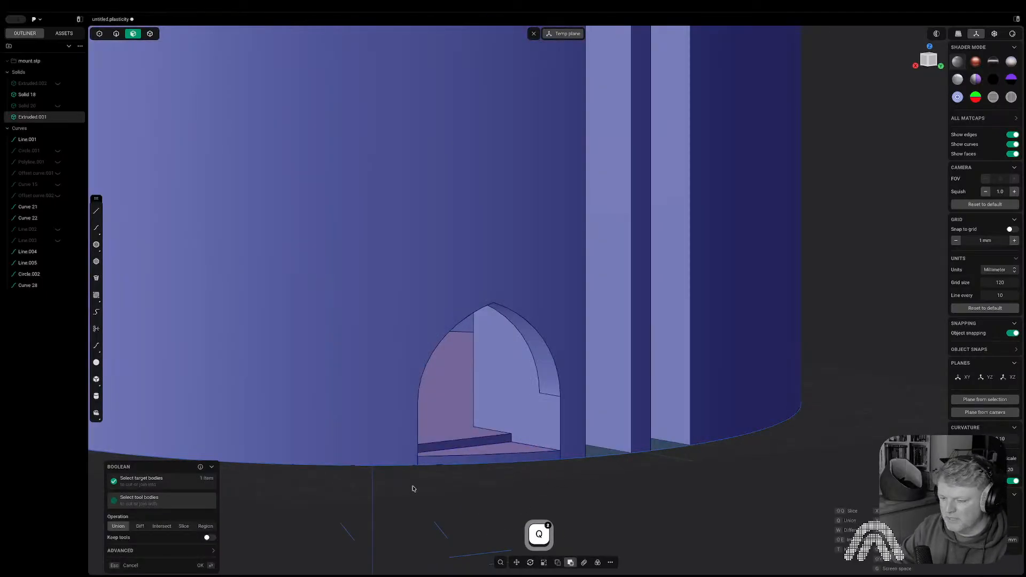
pyautogui.rightClick(451, 475)
# - Chamfer the edge of the floor step inside the arched opening to form a slope
pyautogui.press('2')
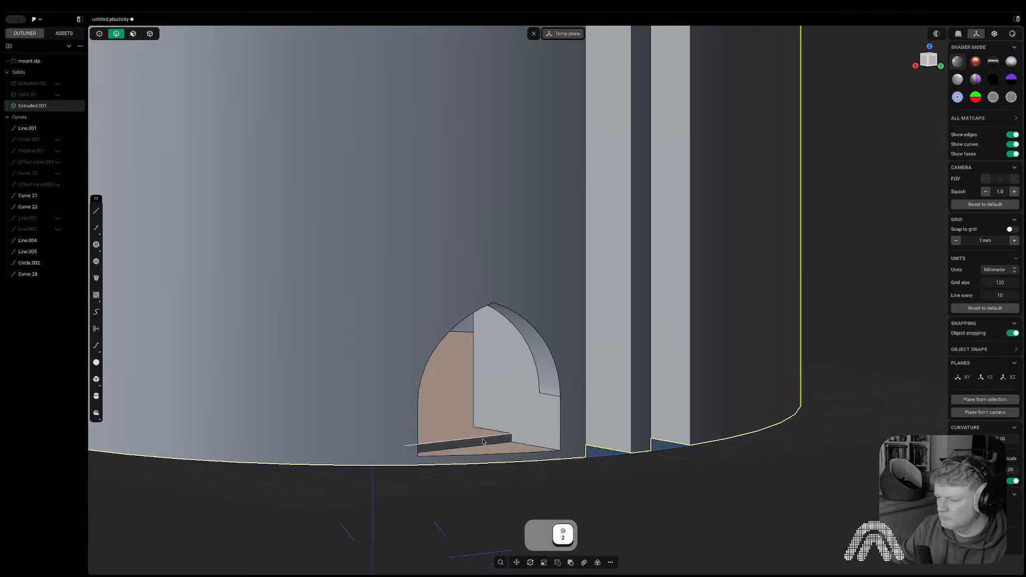
pyautogui.moveTo(481, 438); pyautogui.dragTo(572, 291)
pyautogui.rightClick(574, 296)
pyautogui.scroll(-5, 577, 302)
pyautogui.click(861, 505)
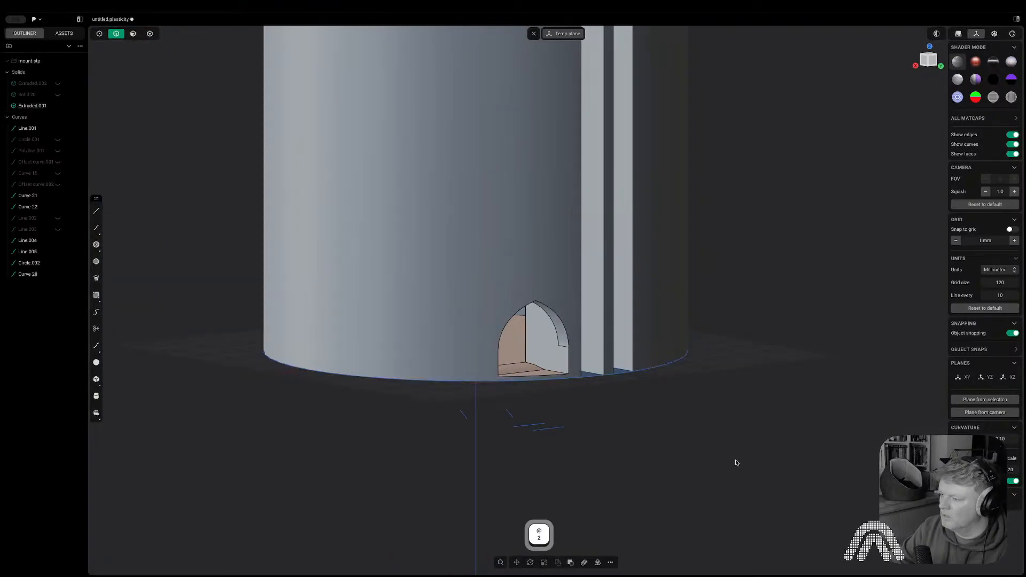
# - Examine the arched opening and the whole housing from several sides, ending in the Back view
pyautogui.moveTo(737, 463); pyautogui.dragTo(648, 412, button='middle')
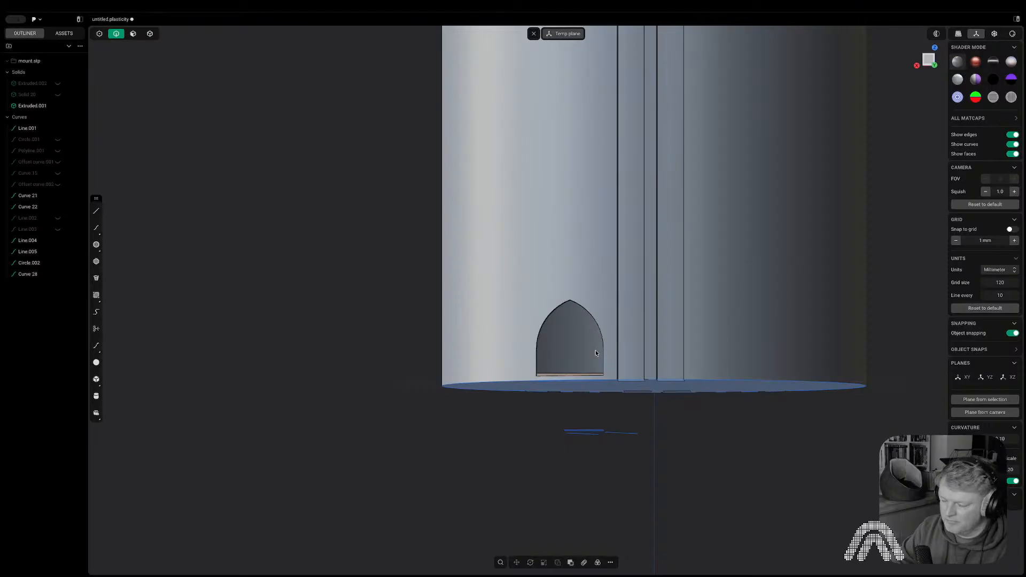
pyautogui.scroll(-5, 599, 351)
pyautogui.moveTo(598, 352); pyautogui.dragTo(652, 477, button='middle')
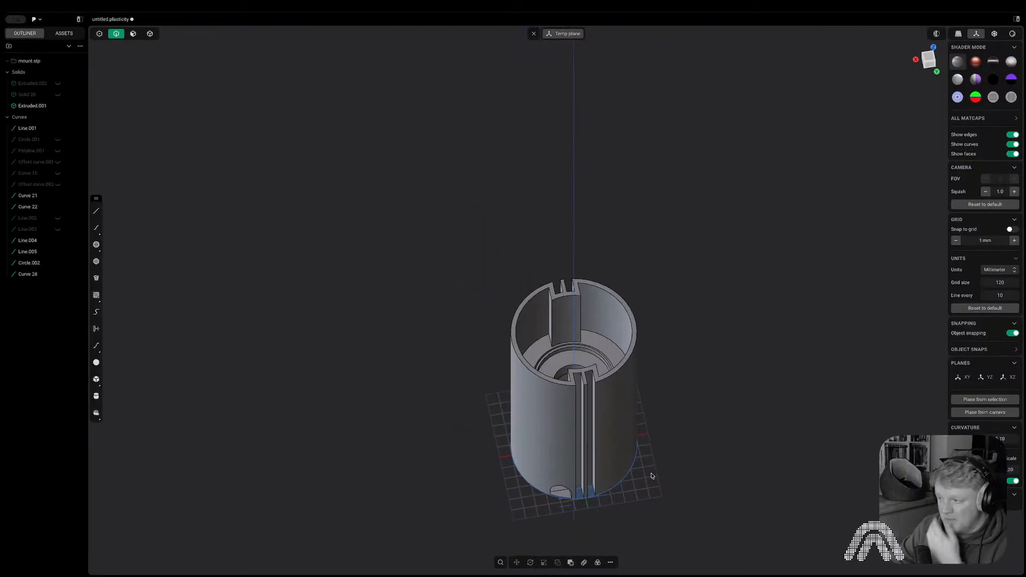
pyautogui.click(931, 64)
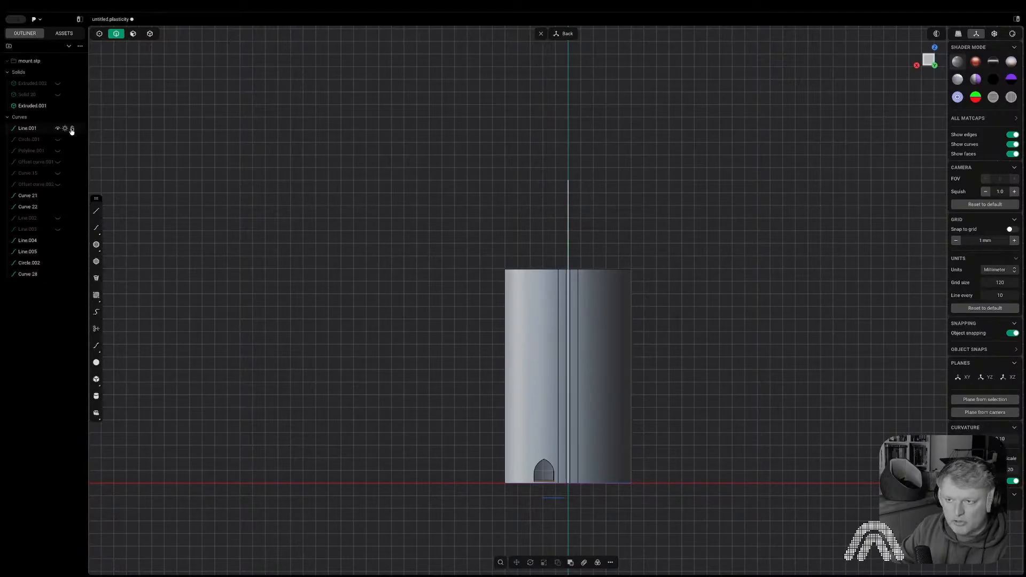
# - Unhide the two hidden clip solids, Extruded.002 and Solid 20
pyautogui.click(57, 94)
pyautogui.click(58, 83)
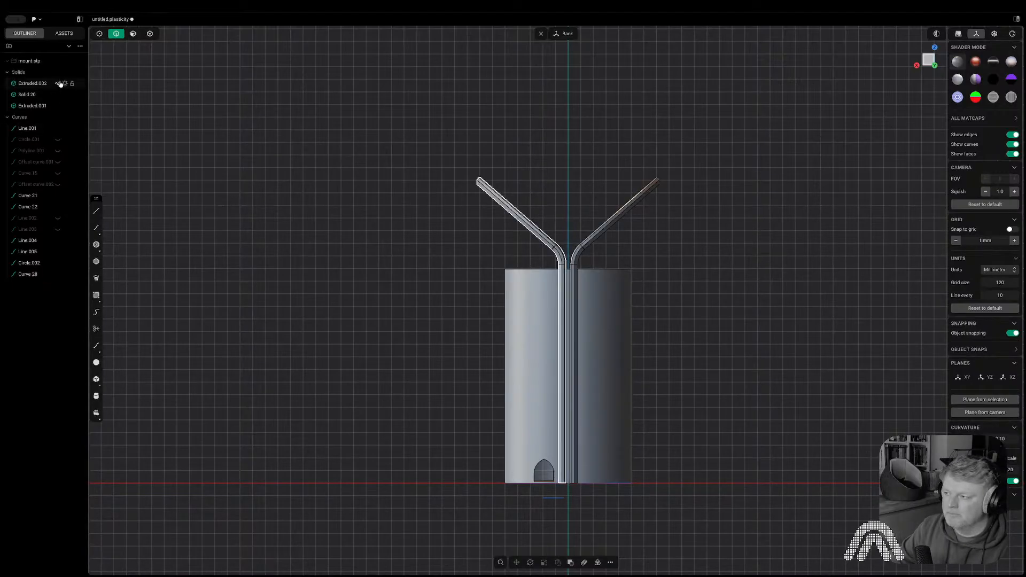
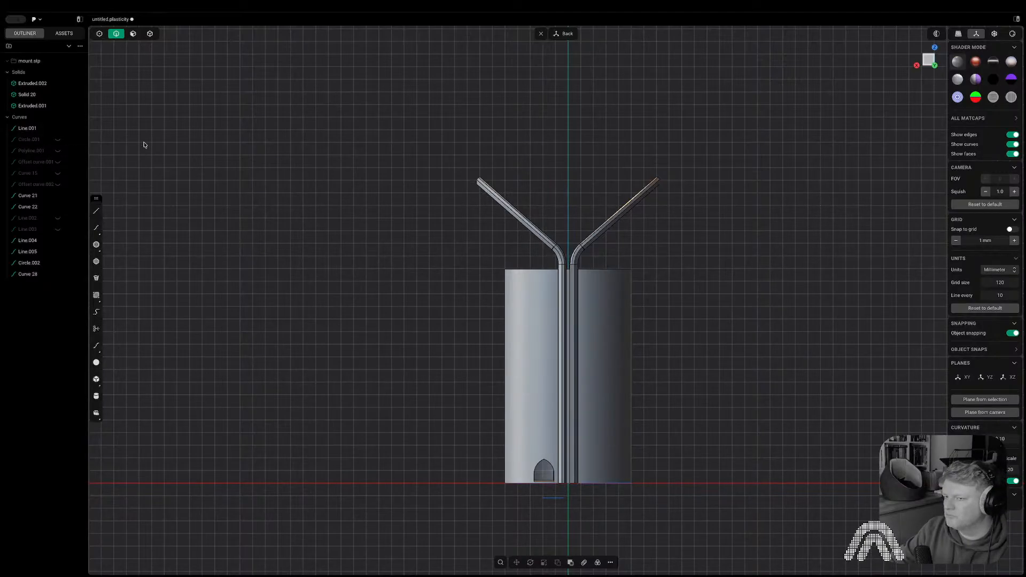
pyautogui.click(97, 227)
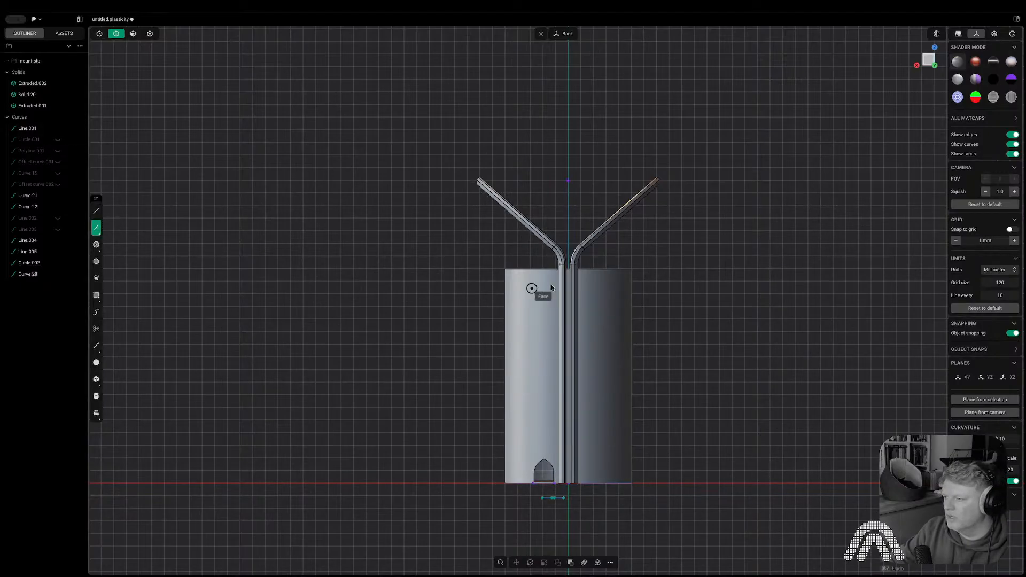
pyautogui.click(456, 264)
pyautogui.click(571, 308)
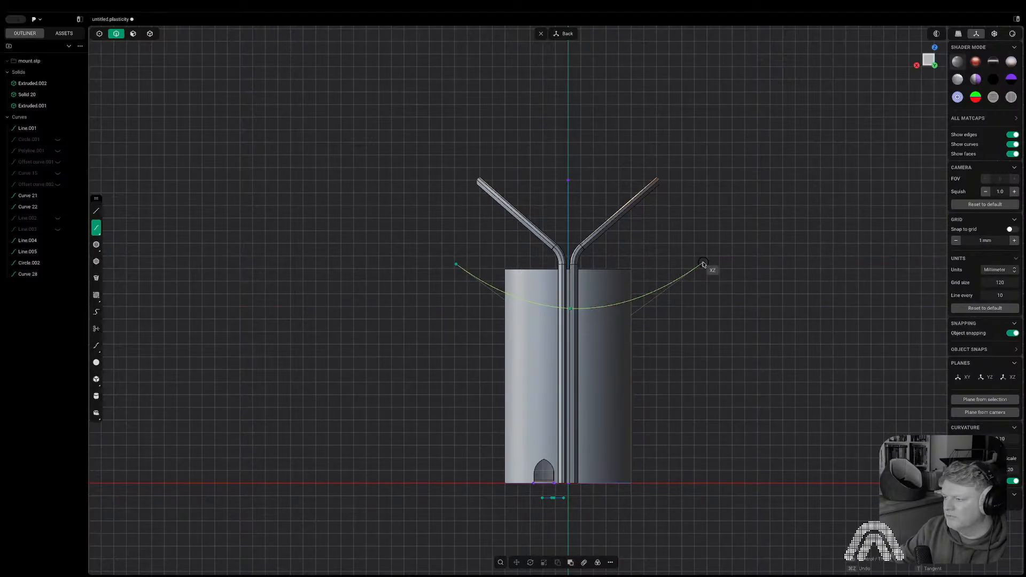
pyautogui.press('Escape')
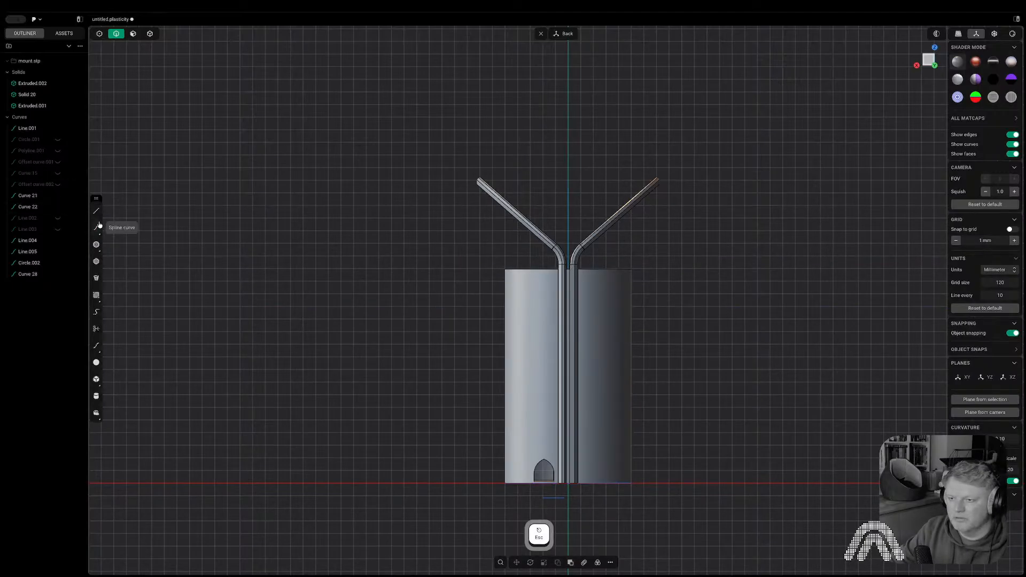
pyautogui.click(484, 296)
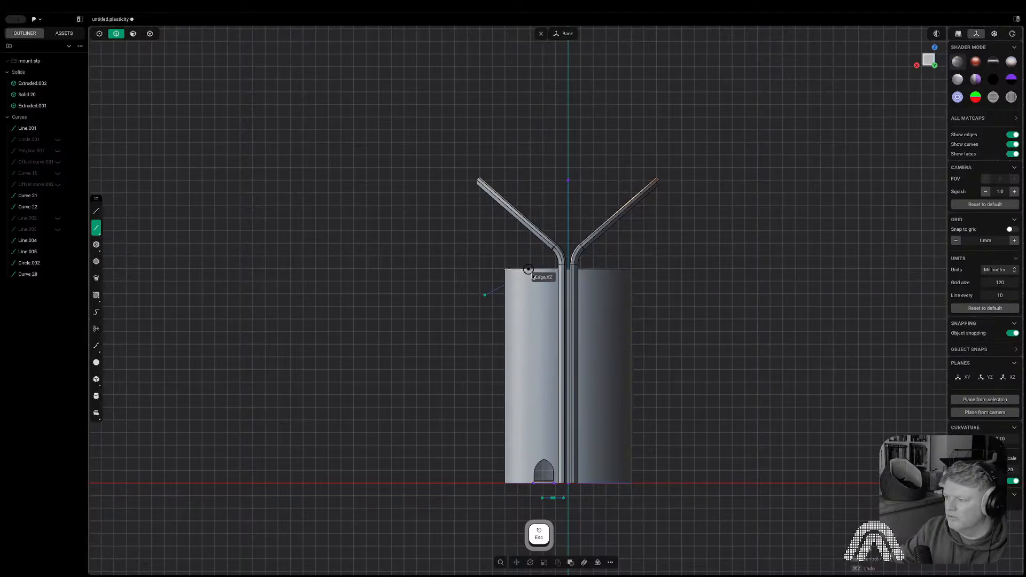
pyautogui.click(568, 269)
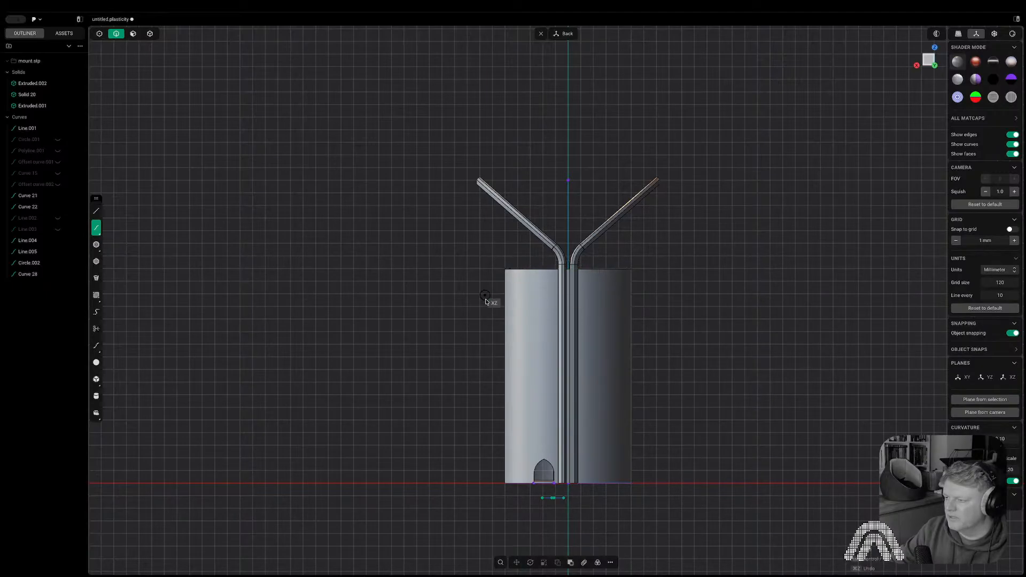
pyautogui.press('shift')
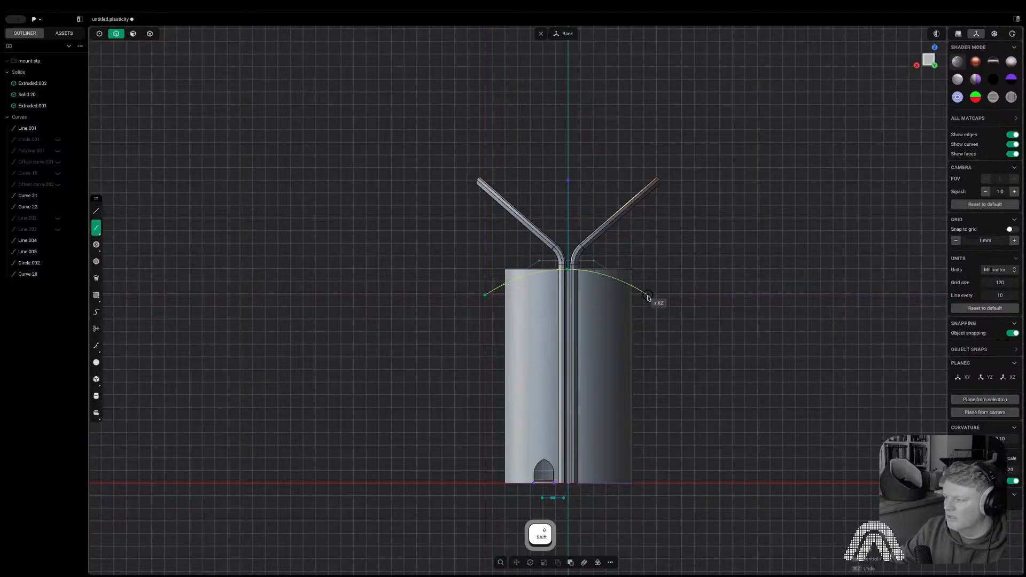
pyautogui.press('Escape')
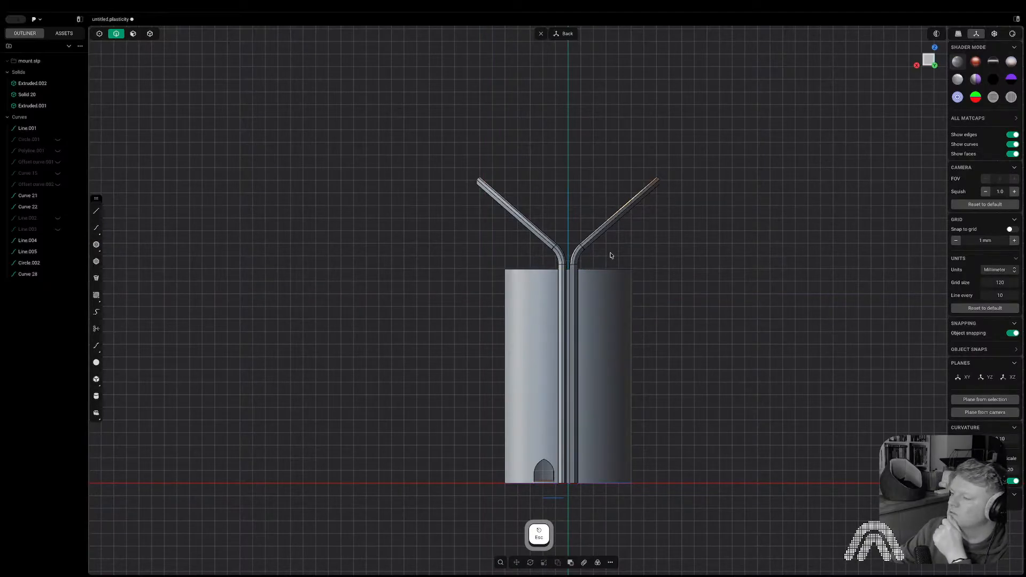
pyautogui.hotkey('shift', 'a')
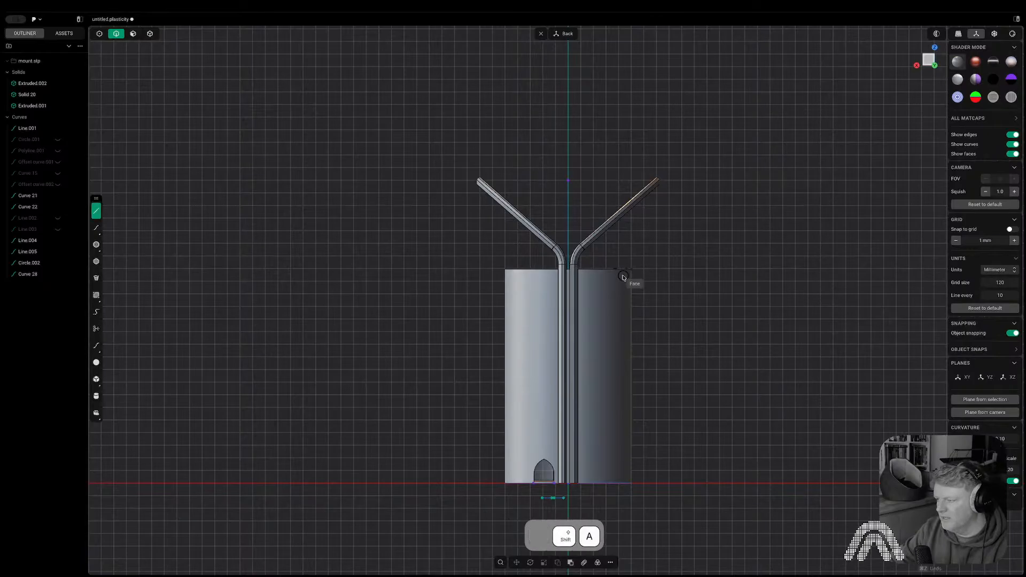
pyautogui.click(665, 288)
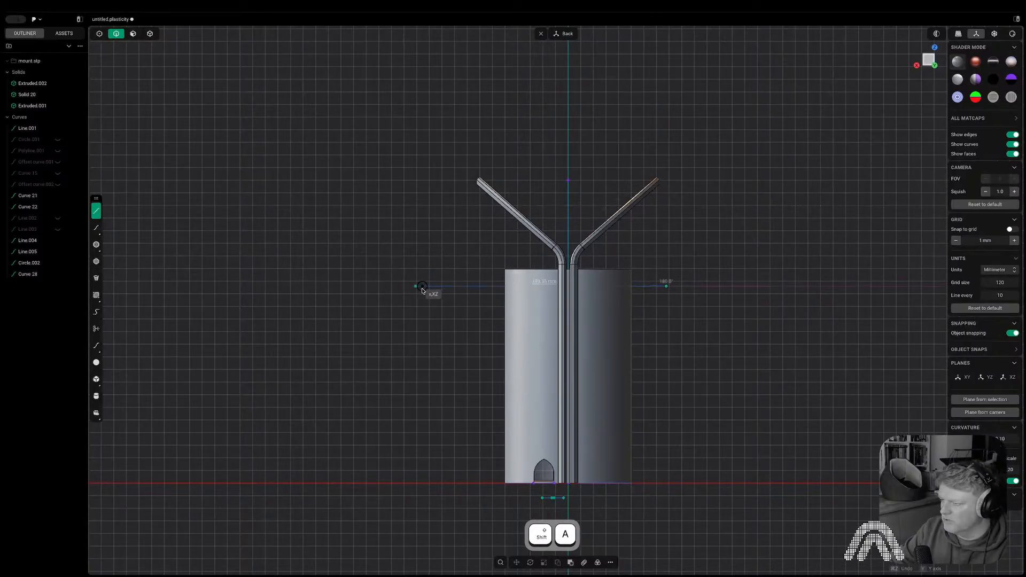
pyautogui.press('Escape')
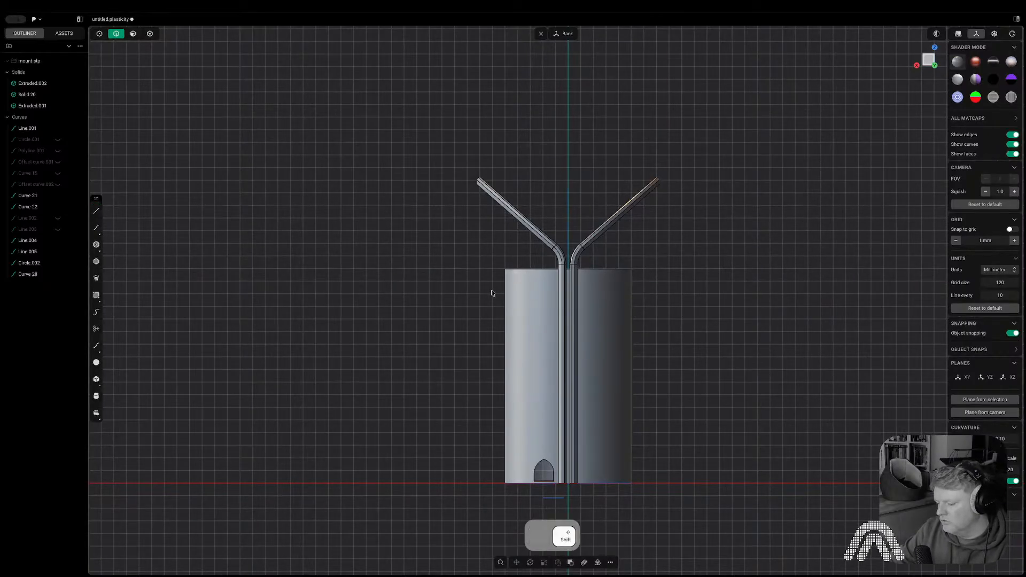
# - Draw a horizontal line from the upper end of the central vertical line past one clip arm and move it about 94 mm down
pyautogui.hotkey('shift', 'a')
pyautogui.click(568, 180)
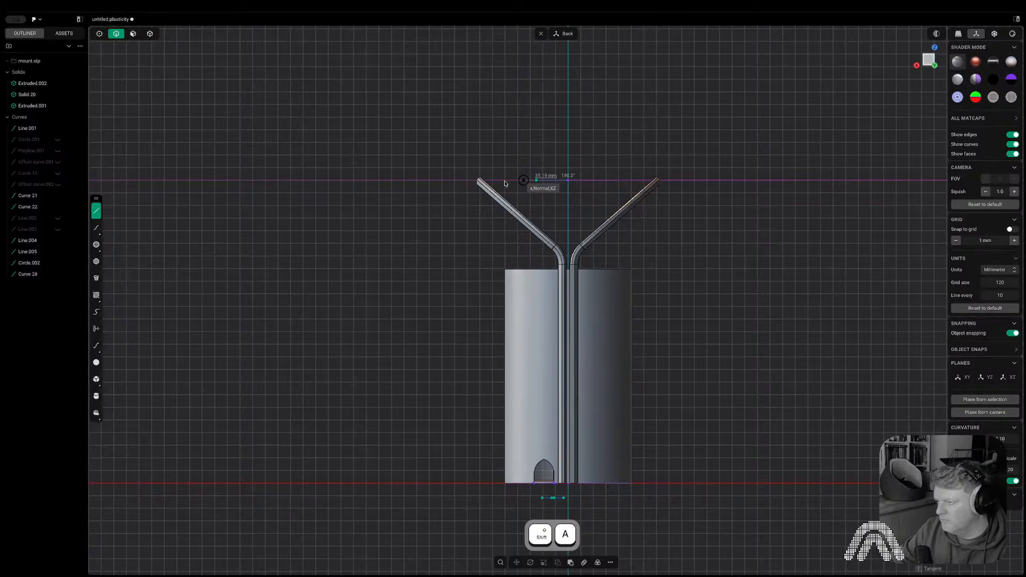
pyautogui.click(451, 181)
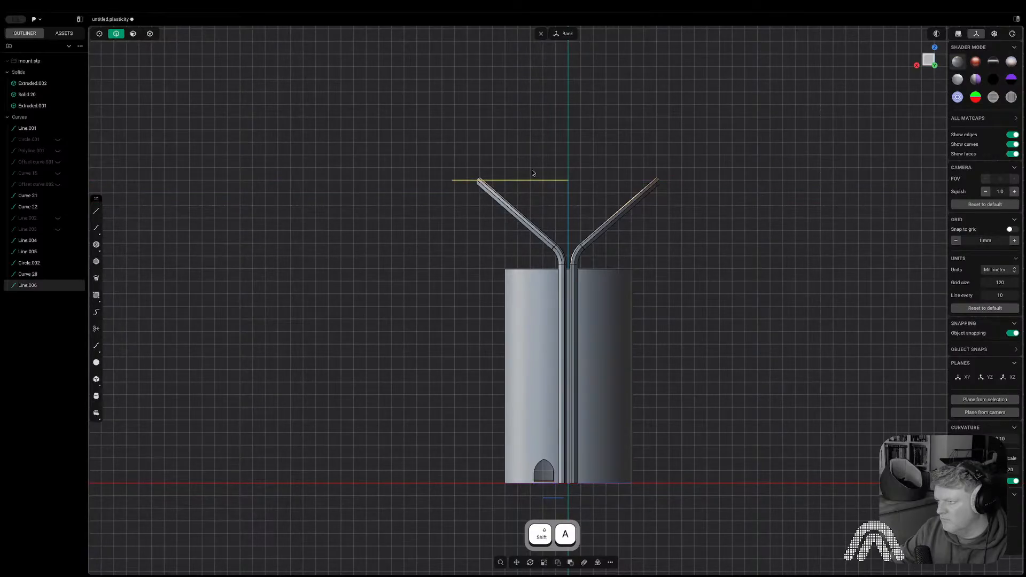
pyautogui.press('g')
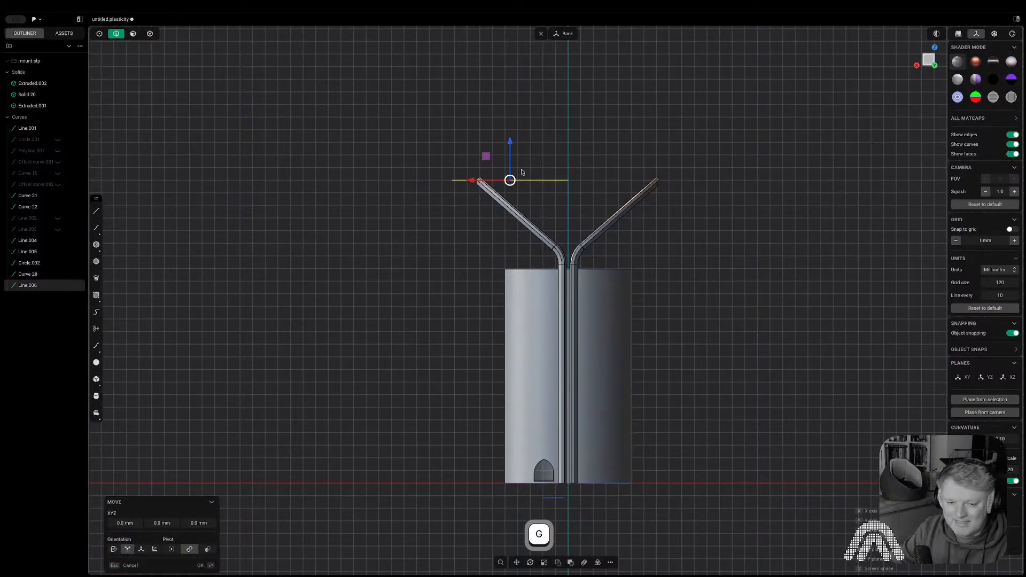
pyautogui.press('z')
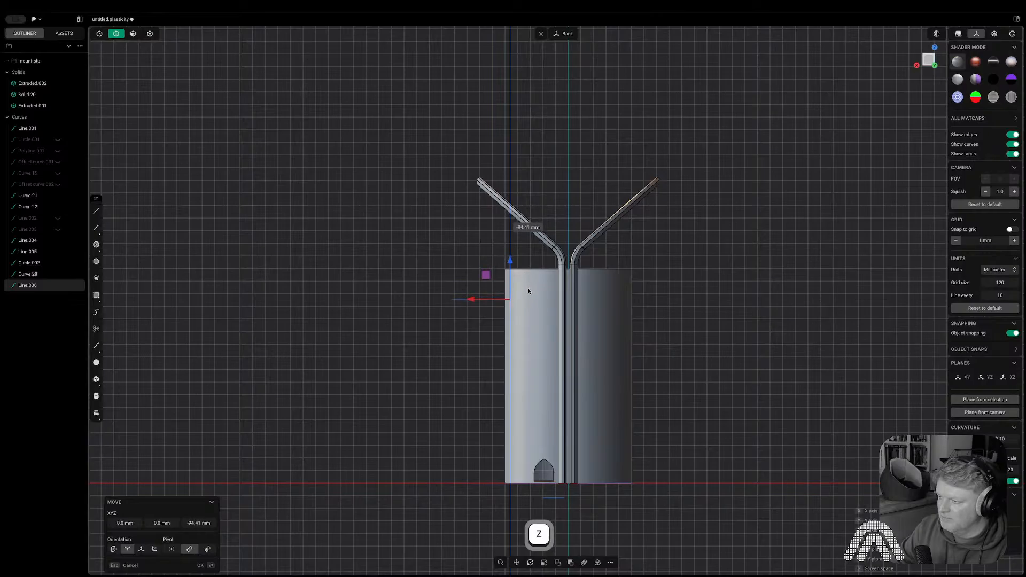
pyautogui.click(528, 291)
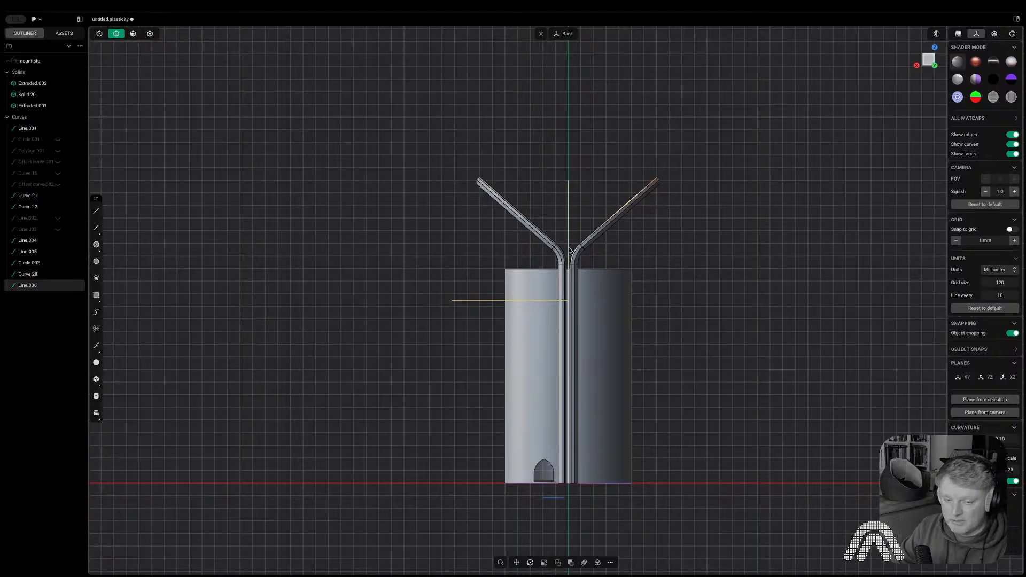
# - Mirror the horizontal line across the central vertical axis and join both halves into one line
pyautogui.hotkey('alt', 'x')
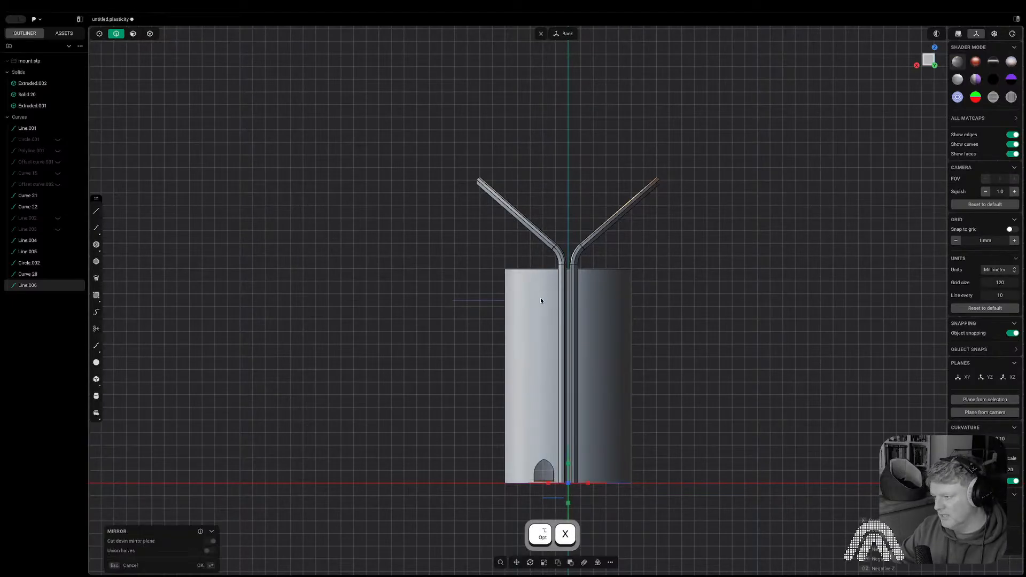
pyautogui.click(694, 355)
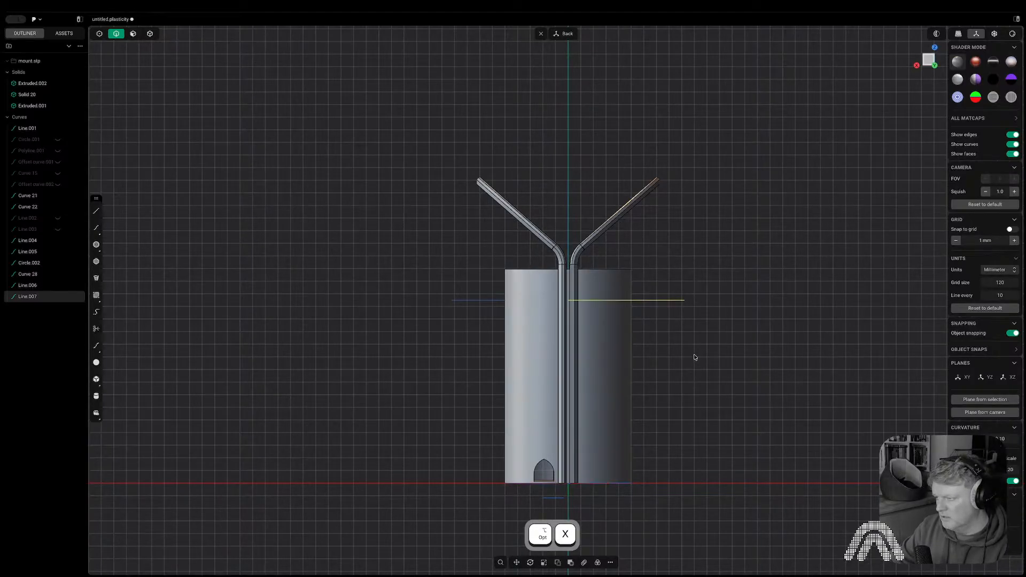
pyautogui.press('2')
pyautogui.click(659, 301)
pyautogui.keyDown('shift'); pyautogui.click(495, 301); pyautogui.keyUp('shift')
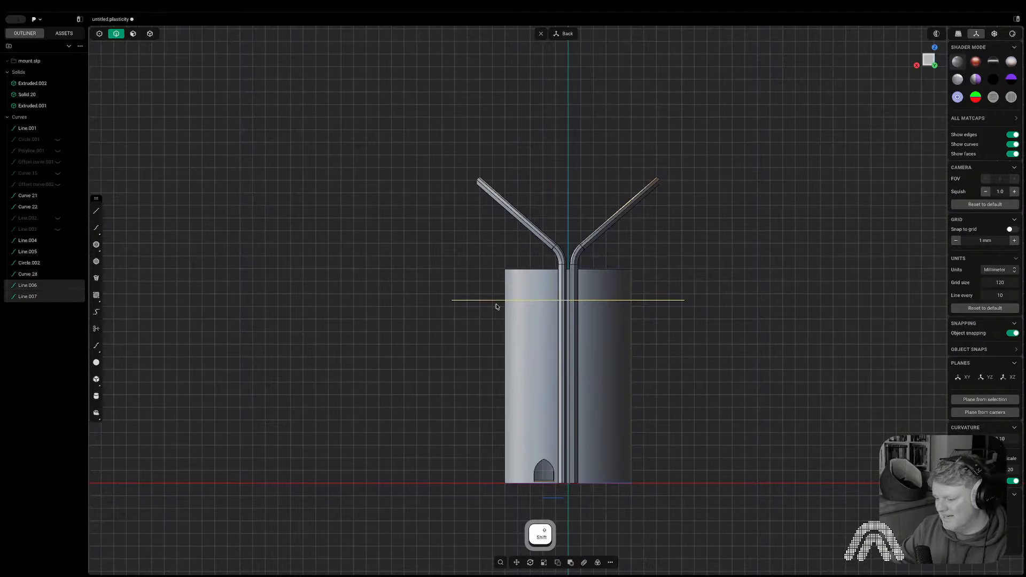
pyautogui.press('j')
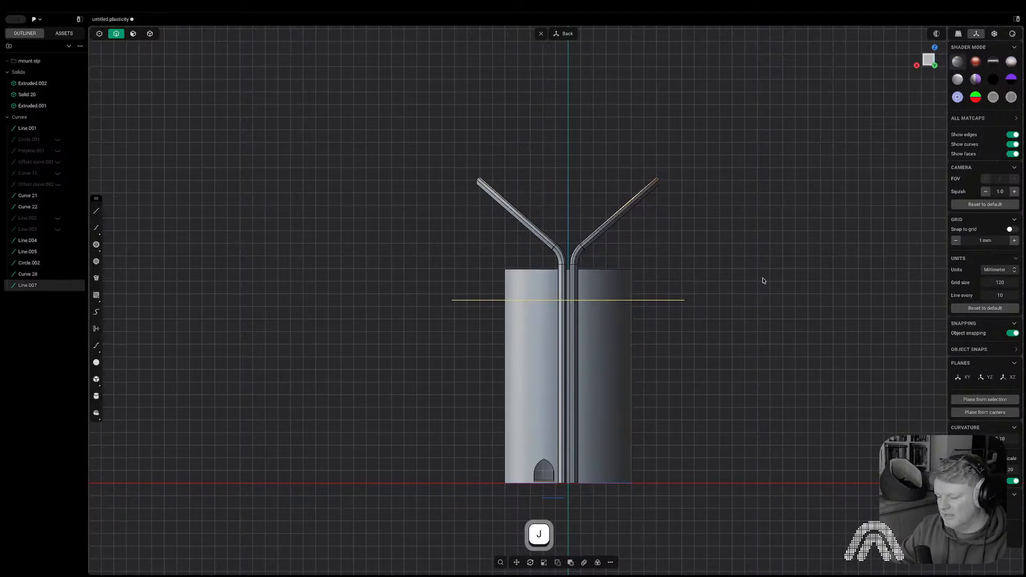
pyautogui.press('s')
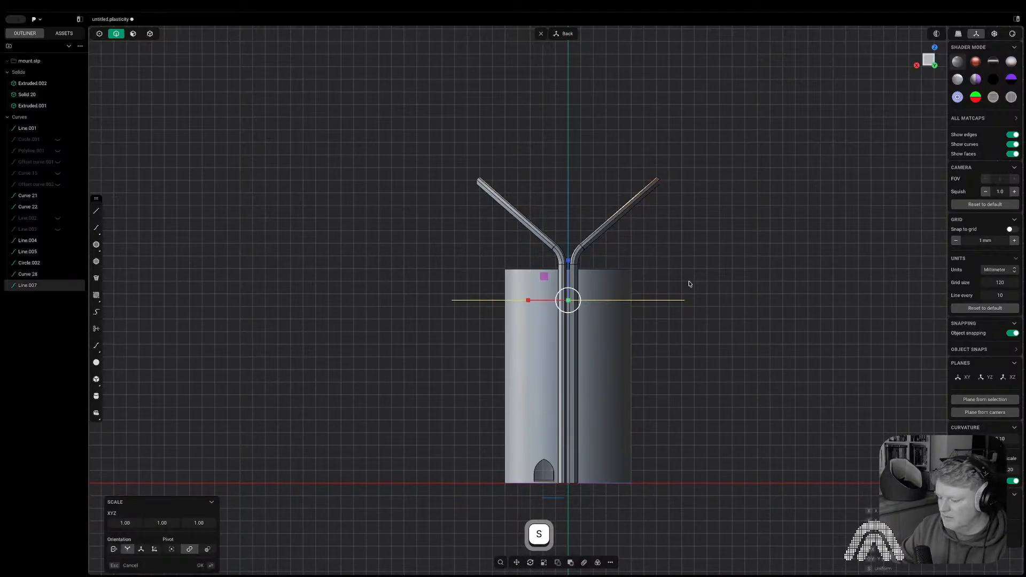
pyautogui.press('x')
pyautogui.press('Escape')
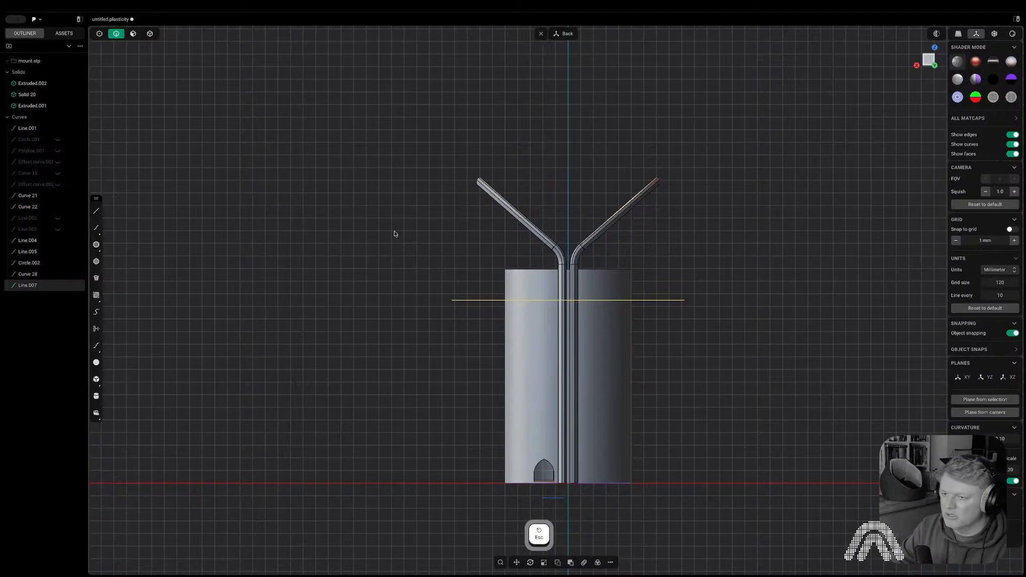
# - Draw an arched spline between the horizontal line's endpoints, peaking on the central axis above the housing's upper rim
pyautogui.click(101, 230)
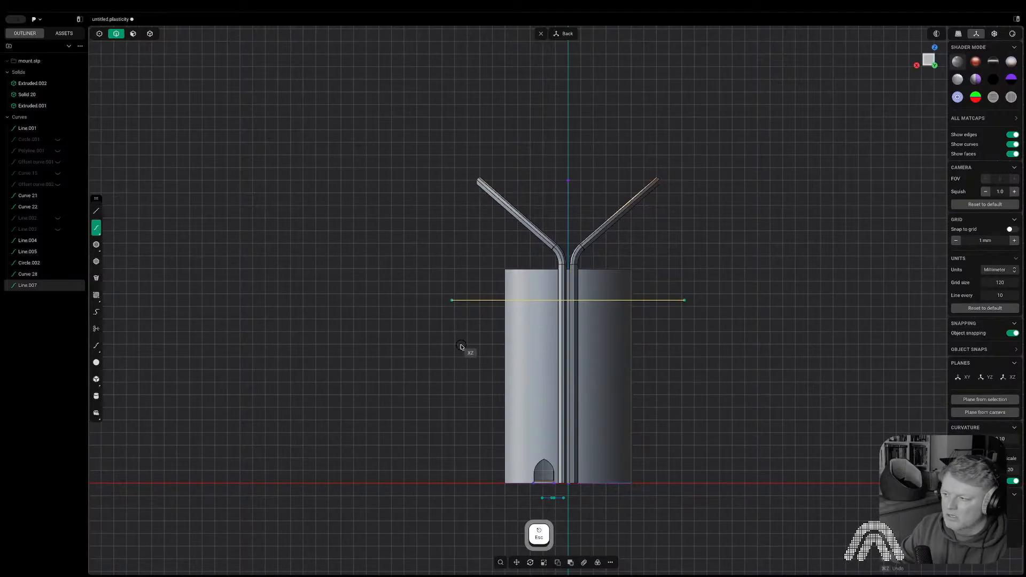
pyautogui.click(449, 302)
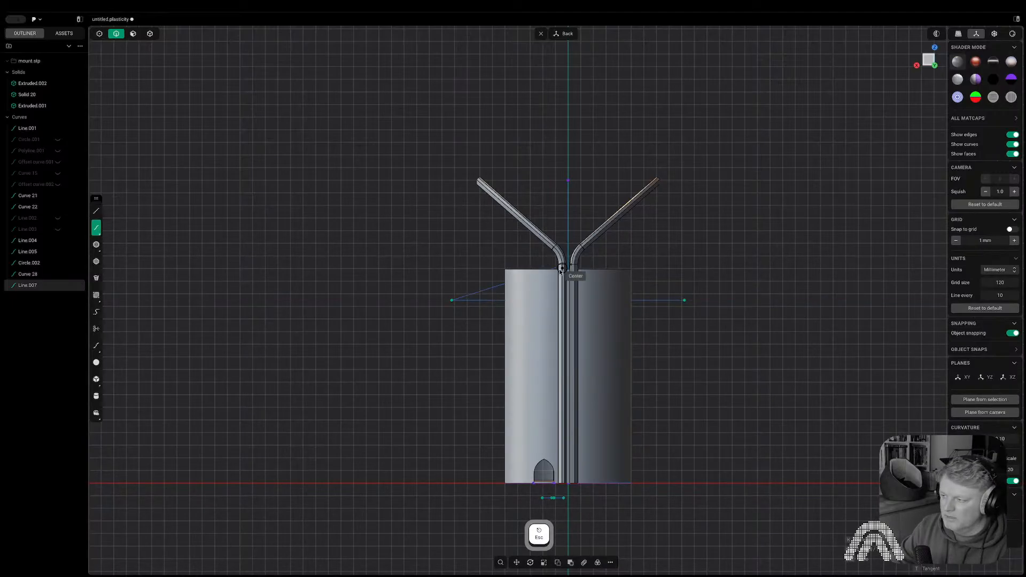
pyautogui.click(568, 244)
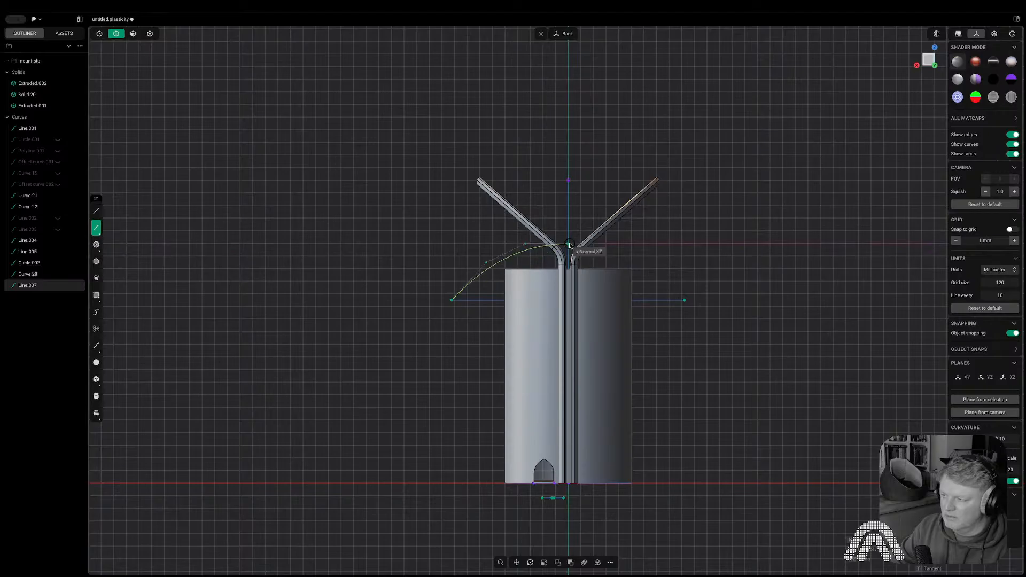
pyautogui.click(685, 301)
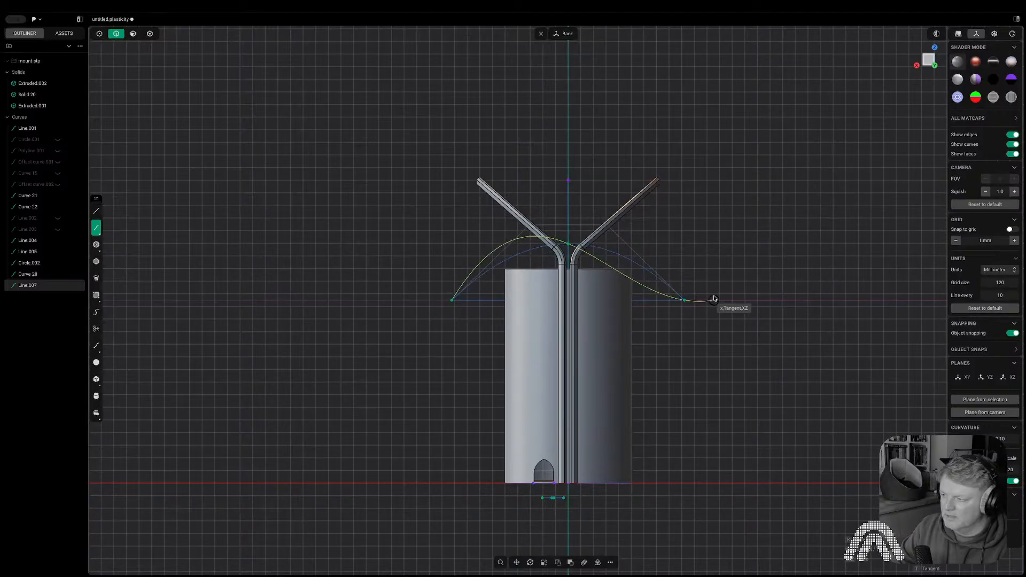
pyautogui.press('Return')
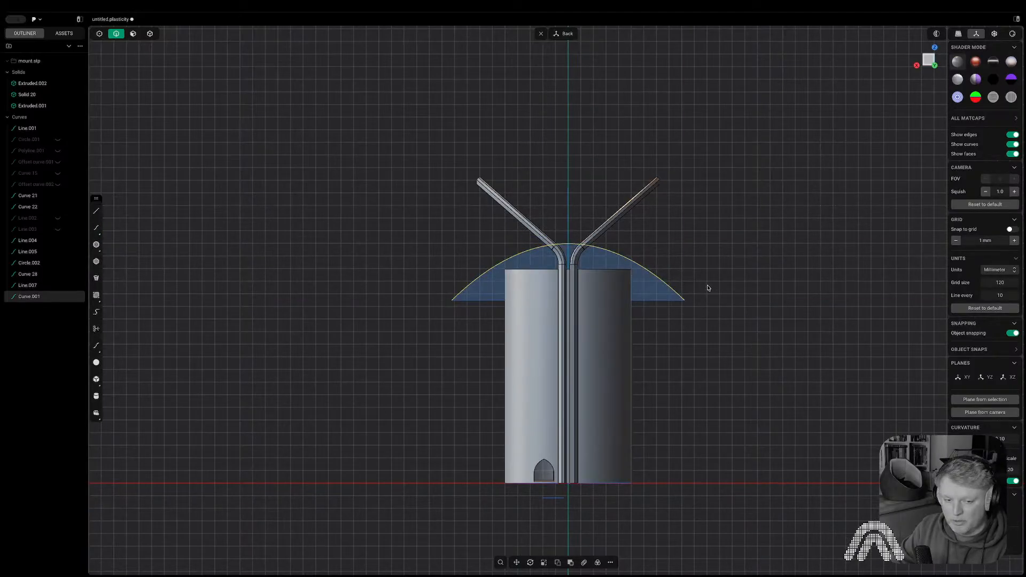
# - Move the arched spline about 24 mm down along Z so it crosses the upper part of the housing
pyautogui.press('g')
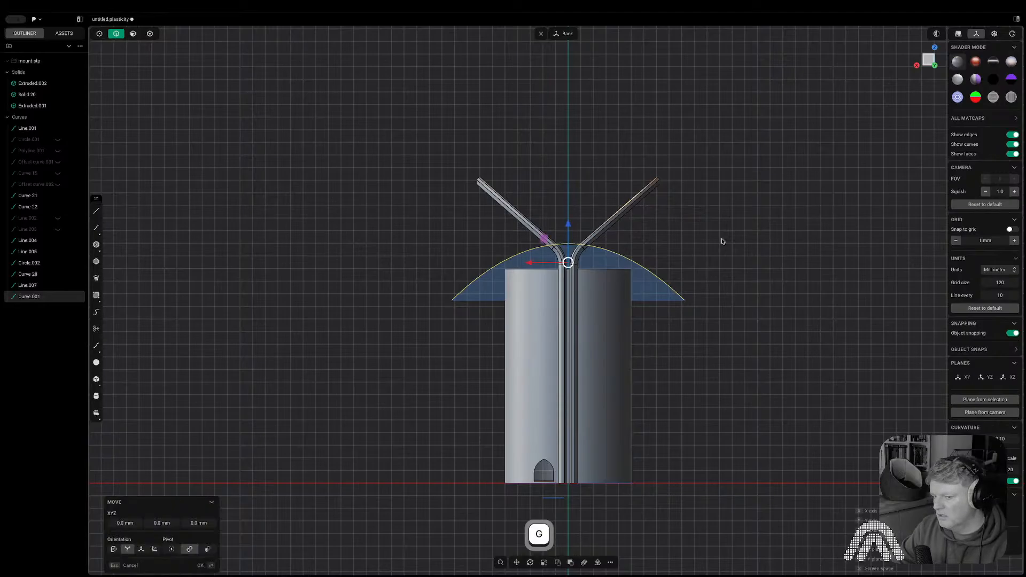
pyautogui.press('z')
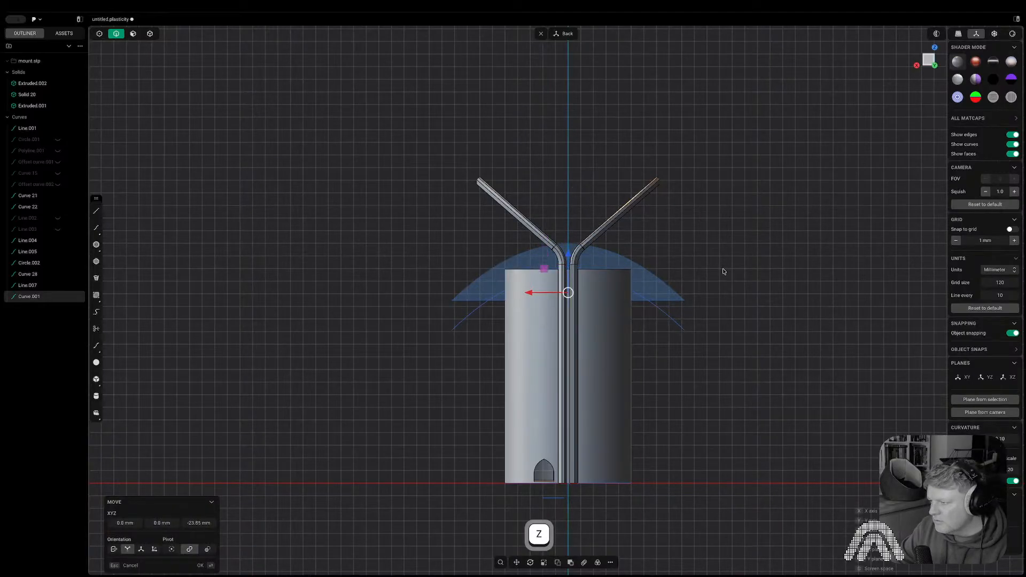
pyautogui.click(722, 270)
# - Cut the housing with the arched spline and hide the severed upper piece
pyautogui.press('c')
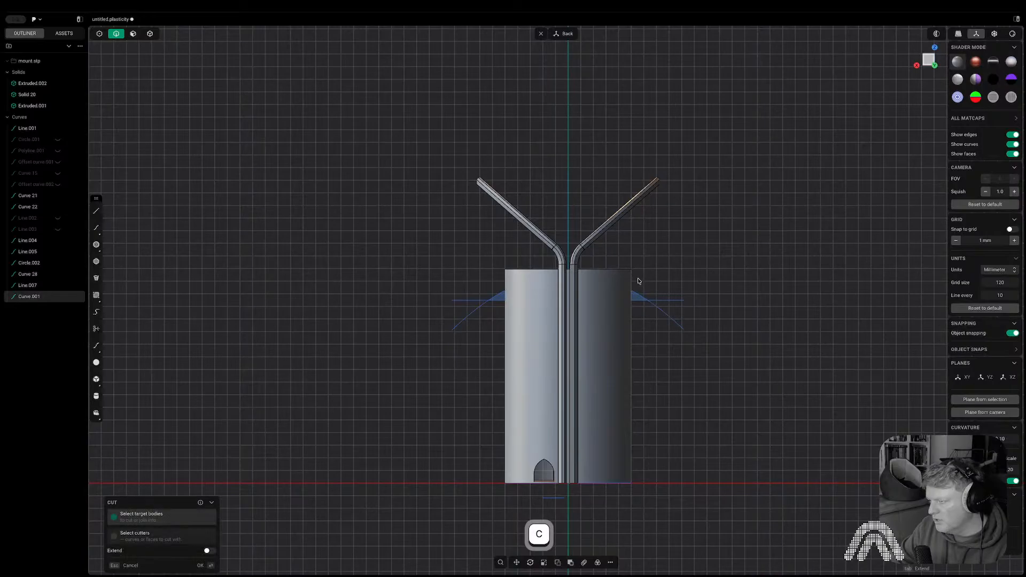
pyautogui.click(780, 261)
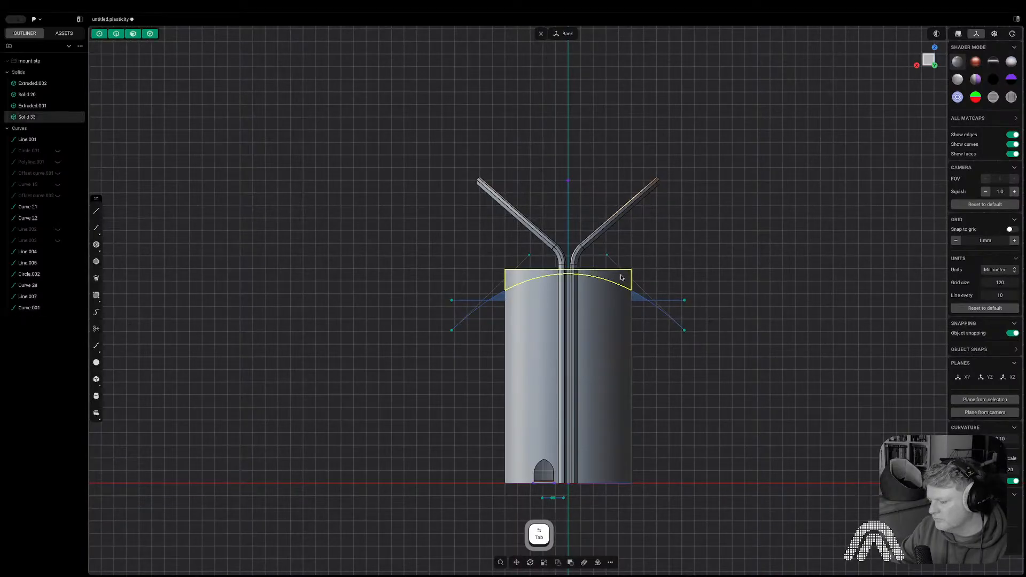
pyautogui.press('h')
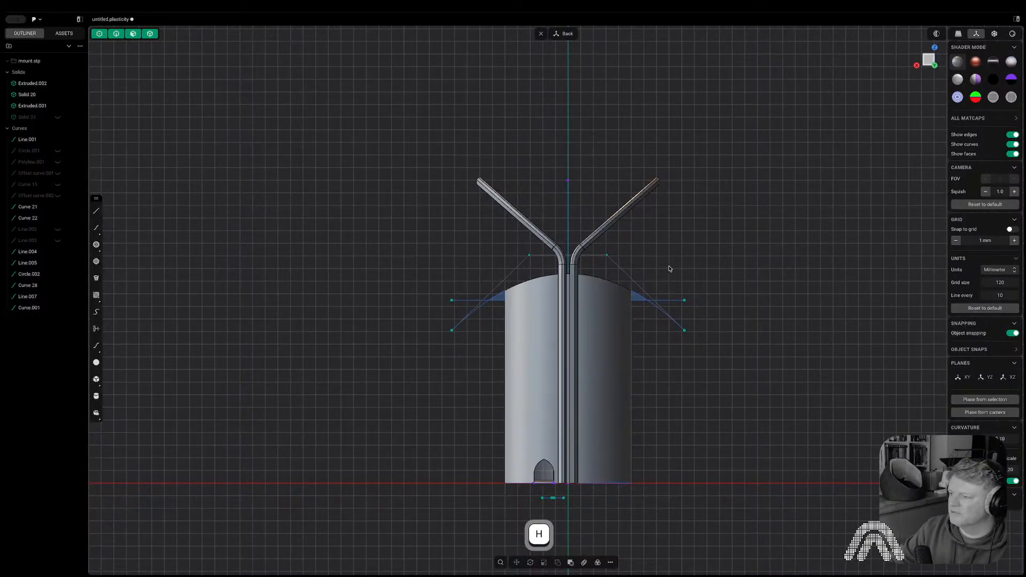
# - Delete the arched spline used for cutting the housing's rim
pyautogui.moveTo(669, 269); pyautogui.dragTo(723, 306, button='middle')
pyautogui.scroll(5, 599, 327)
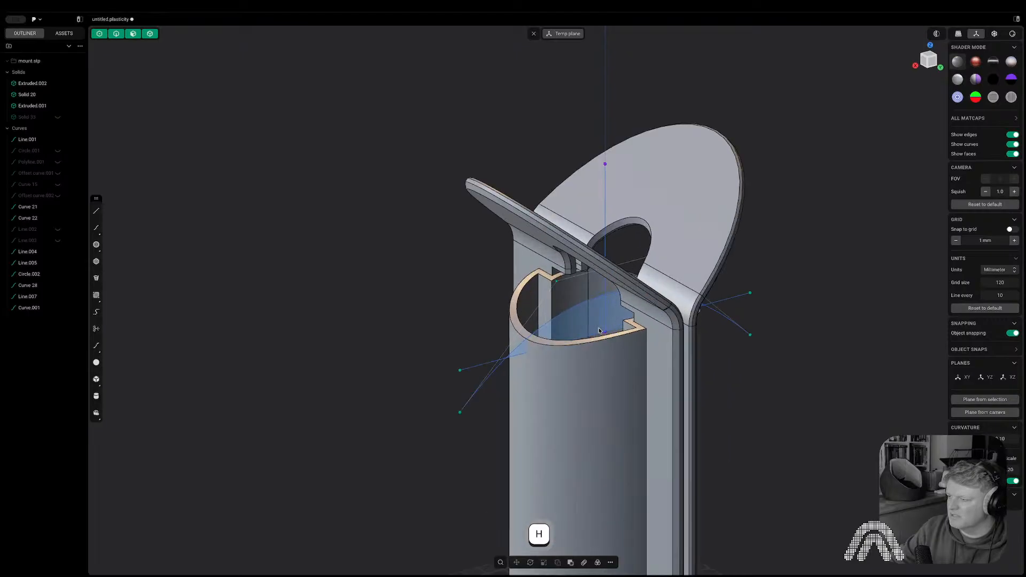
pyautogui.press('2')
pyautogui.click(510, 355)
pyautogui.press('x')
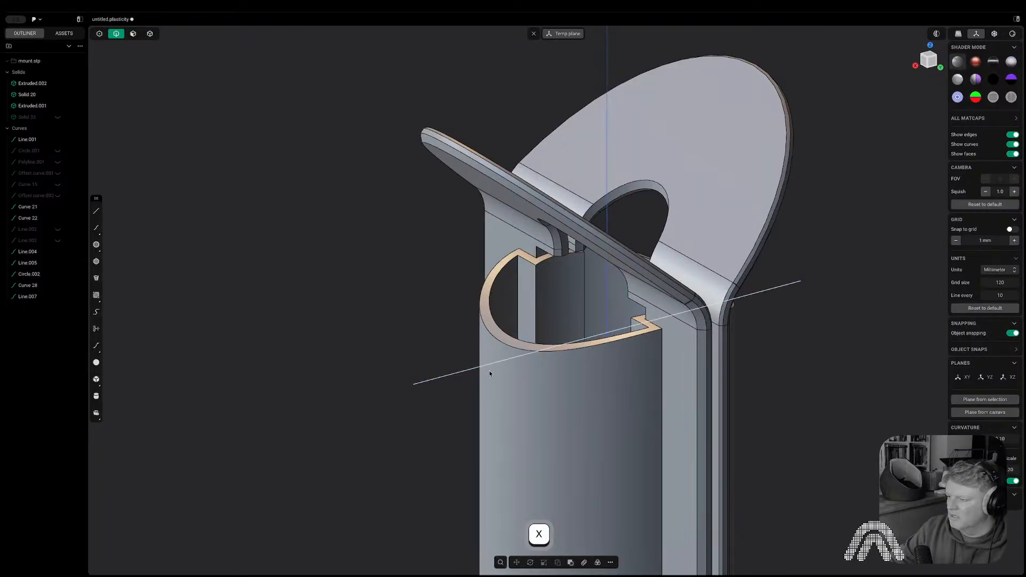
# - Delete the horizontal line crossing the housing's rim and isolate the housing solid
pyautogui.click(489, 368)
pyautogui.press('x')
pyautogui.scroll(3, 524, 321)
pyautogui.click(525, 283)
pyautogui.press('f')
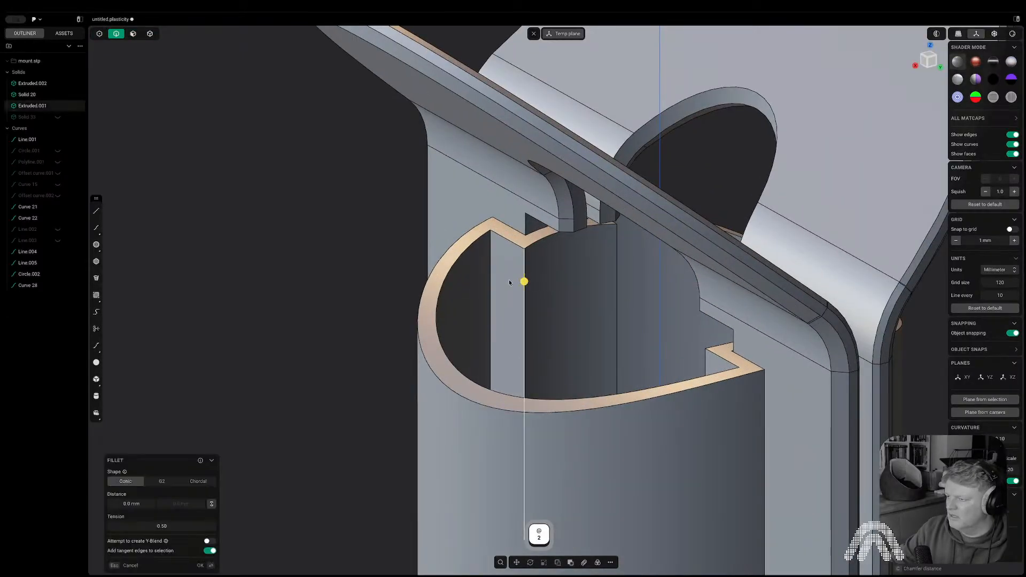
pyautogui.moveTo(501, 286); pyautogui.dragTo(380, 350, button='middle')
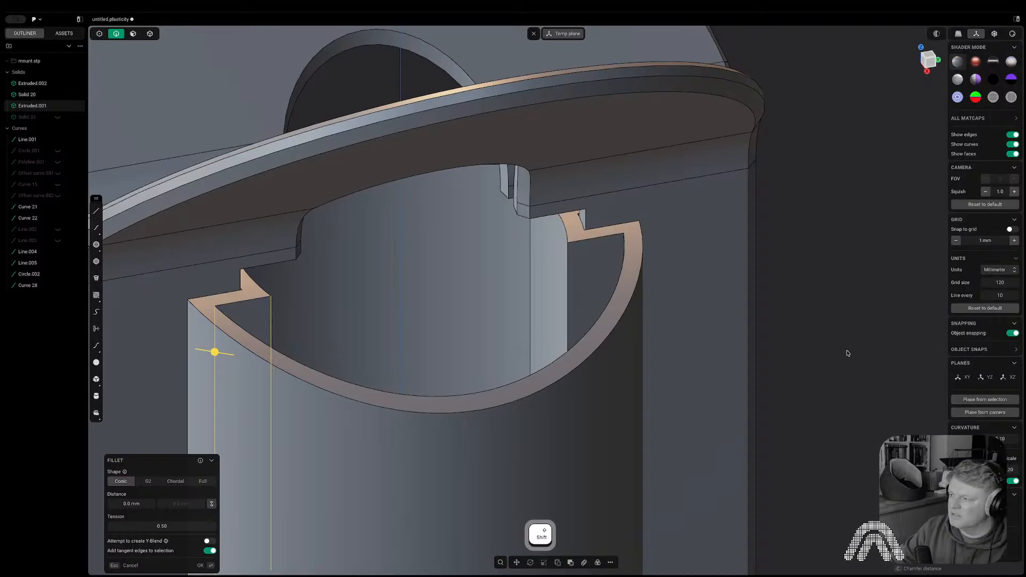
pyautogui.press('Escape')
pyautogui.press('Tab')
pyautogui.press('/')
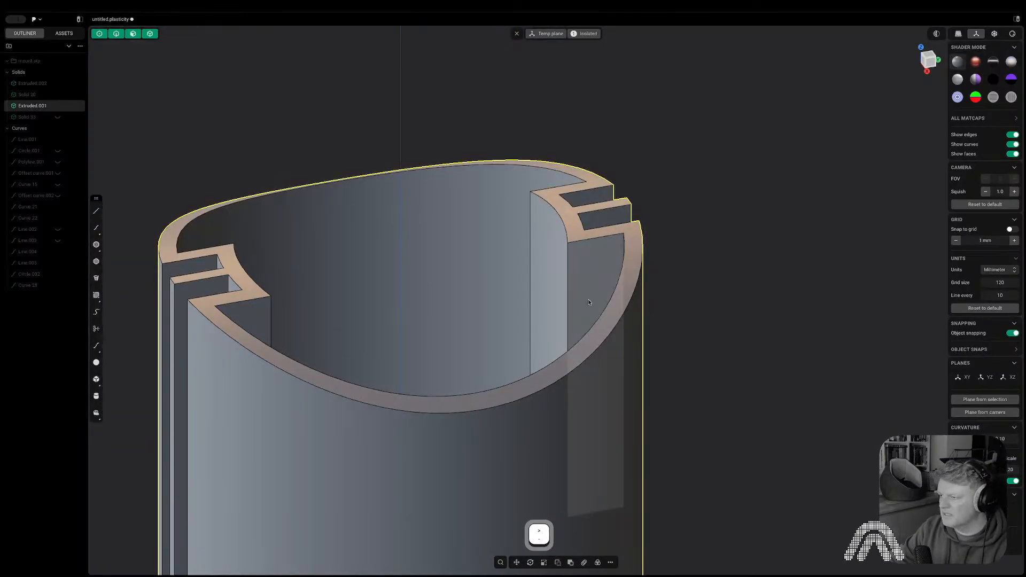
# - Fillet the vertical inner corner edges around both side channels of the housing by about 1.73 mm
pyautogui.press('2')
pyautogui.click(567, 271)
pyautogui.moveTo(557, 244); pyautogui.dragTo(584, 293, button='middle')
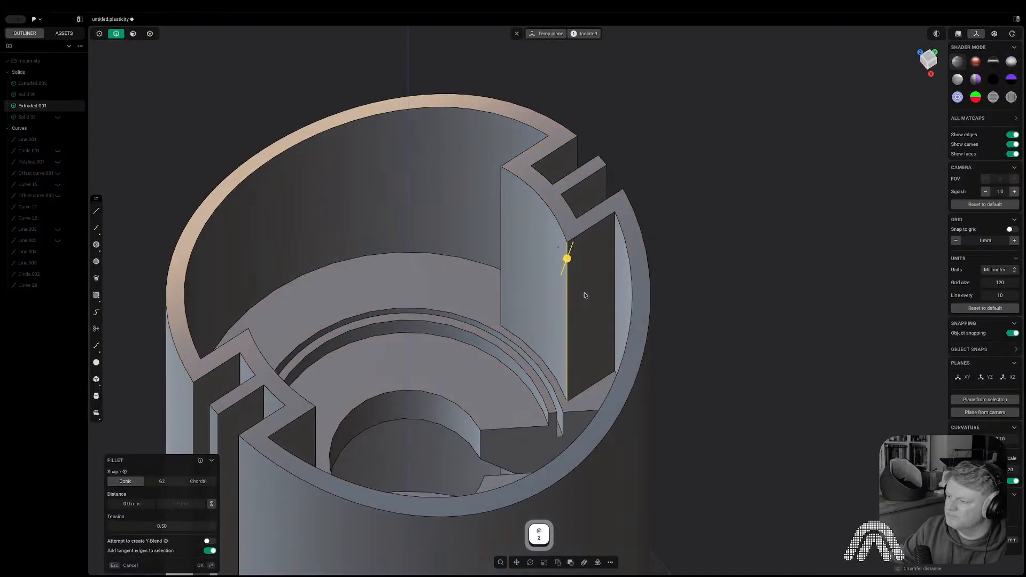
pyautogui.keyDown('shift'); pyautogui.click(502, 209); pyautogui.keyUp('shift')
pyautogui.keyDown('shift'); pyautogui.click(615, 238); pyautogui.keyUp('shift')
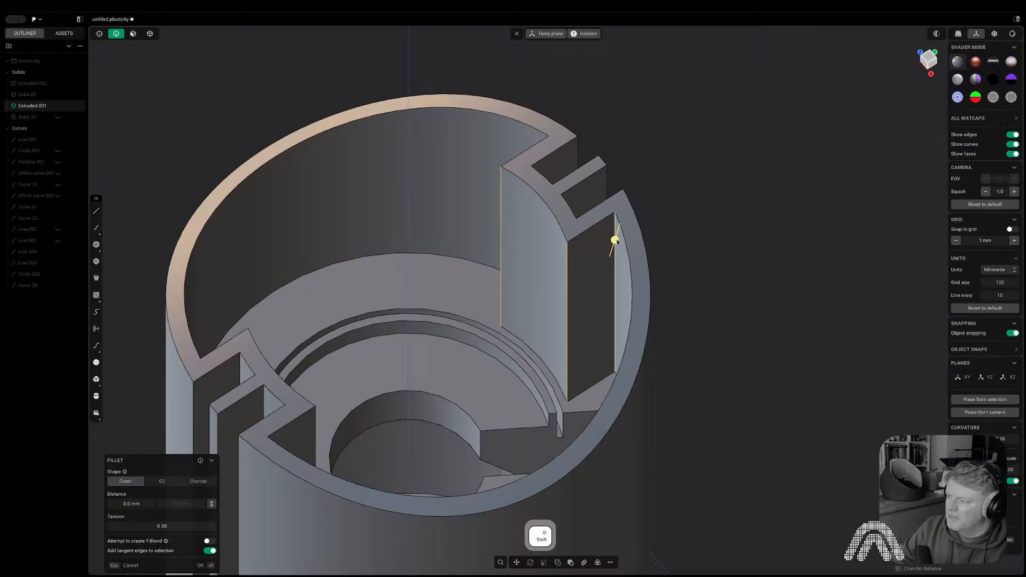
pyautogui.moveTo(615, 239); pyautogui.dragTo(705, 223, button='middle')
pyautogui.moveTo(471, 233); pyautogui.dragTo(501, 241, button='middle')
pyautogui.keyDown('shift'); pyautogui.click(488, 241); pyautogui.keyUp('shift')
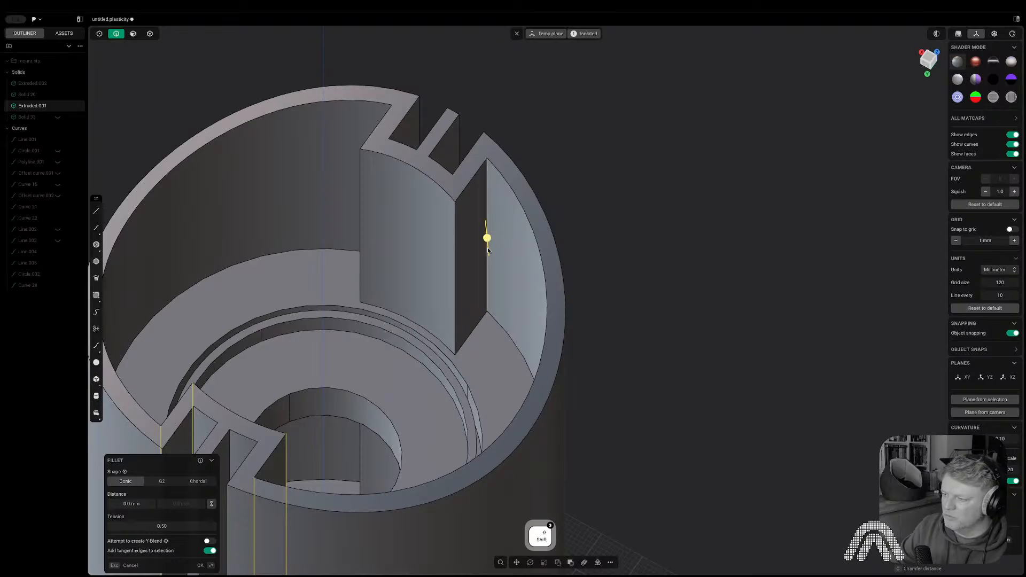
pyautogui.keyDown('shift'); pyautogui.click(360, 227); pyautogui.keyUp('shift')
pyautogui.moveTo(361, 227); pyautogui.dragTo(497, 361, button='middle')
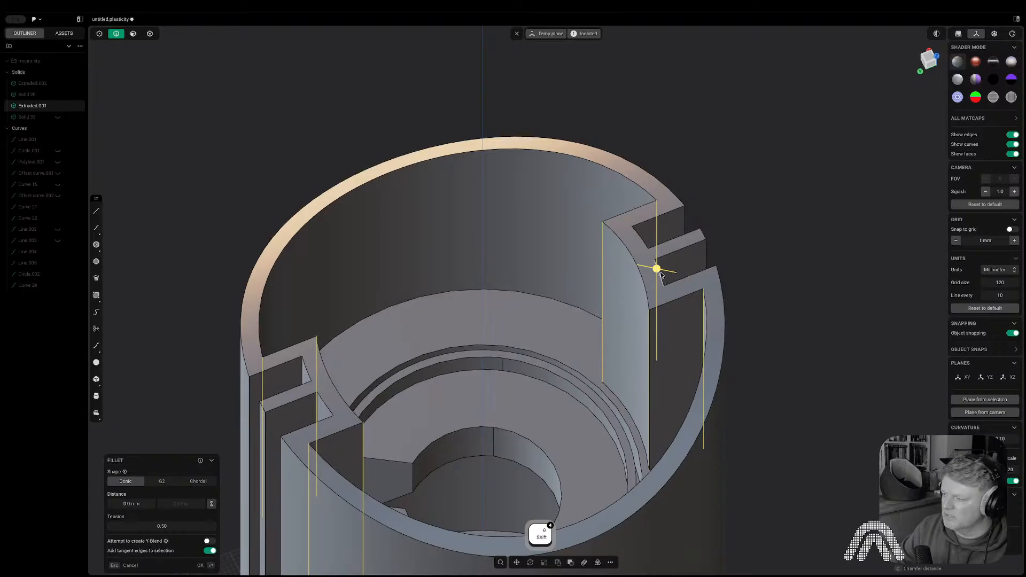
pyautogui.moveTo(660, 273); pyautogui.dragTo(651, 268)
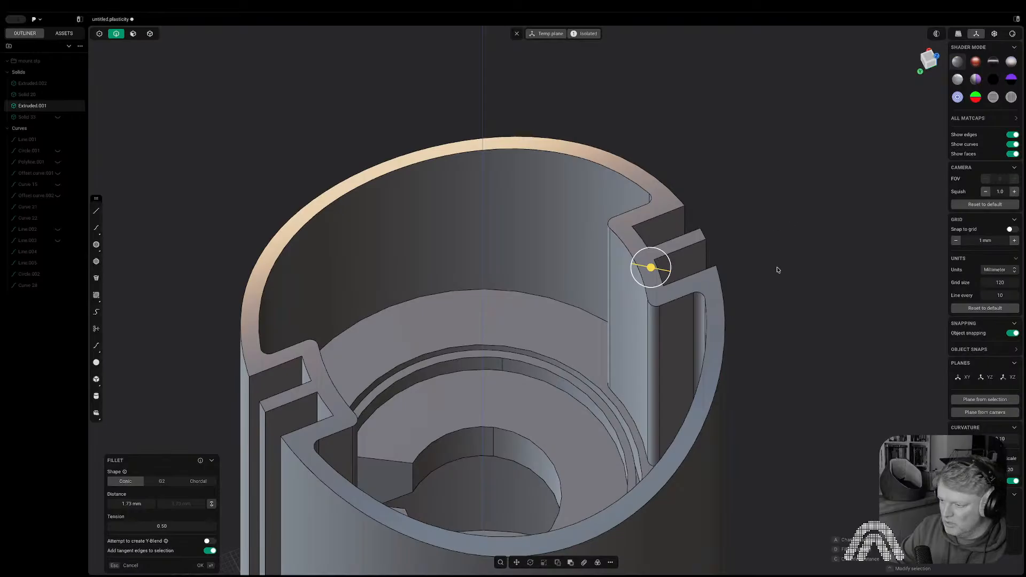
pyautogui.moveTo(778, 270); pyautogui.dragTo(796, 198, button='middle')
pyautogui.press('Return')
# - Fillet the outer vertical edges of the slots and centre ribs on both sides of the housing
pyautogui.keyDown('shift'); pyautogui.moveTo(737, 176); pyautogui.dragTo(630, 32, button='middle'); pyautogui.keyUp('shift')
pyautogui.press('2')
pyautogui.click(457, 429)
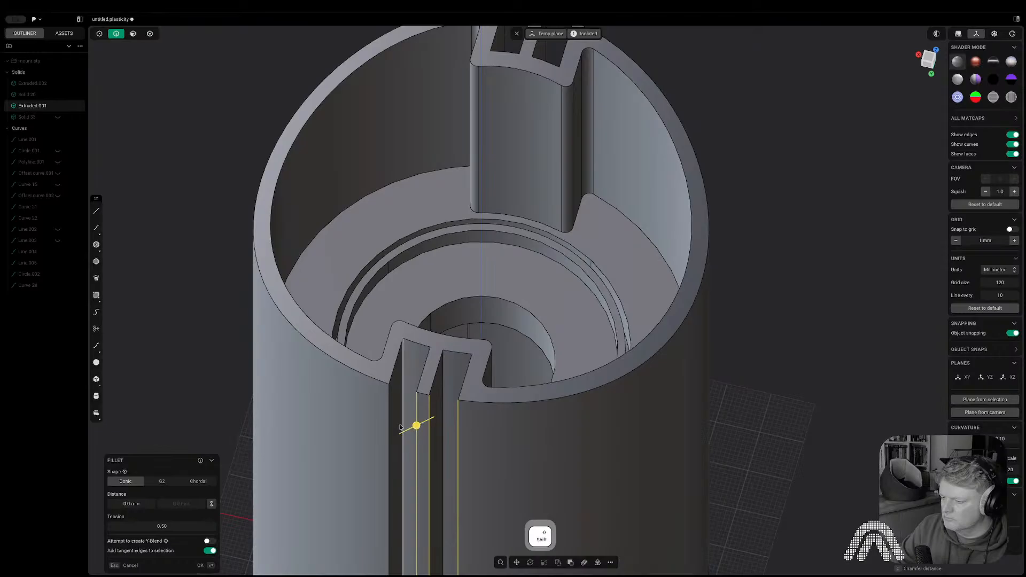
pyautogui.keyDown('shift'); pyautogui.click(389, 426); pyautogui.keyUp('shift')
pyautogui.moveTo(389, 425); pyautogui.dragTo(365, 409, button='middle')
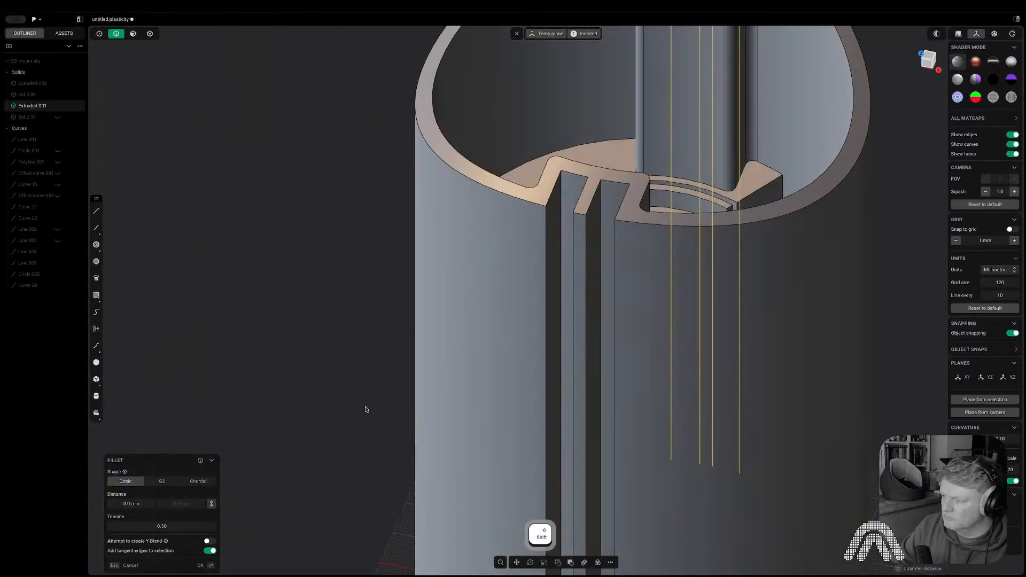
pyautogui.keyDown('shift'); pyautogui.click(546, 291); pyautogui.keyUp('shift')
pyautogui.keyDown('shift'); pyautogui.click(573, 293); pyautogui.keyUp('shift')
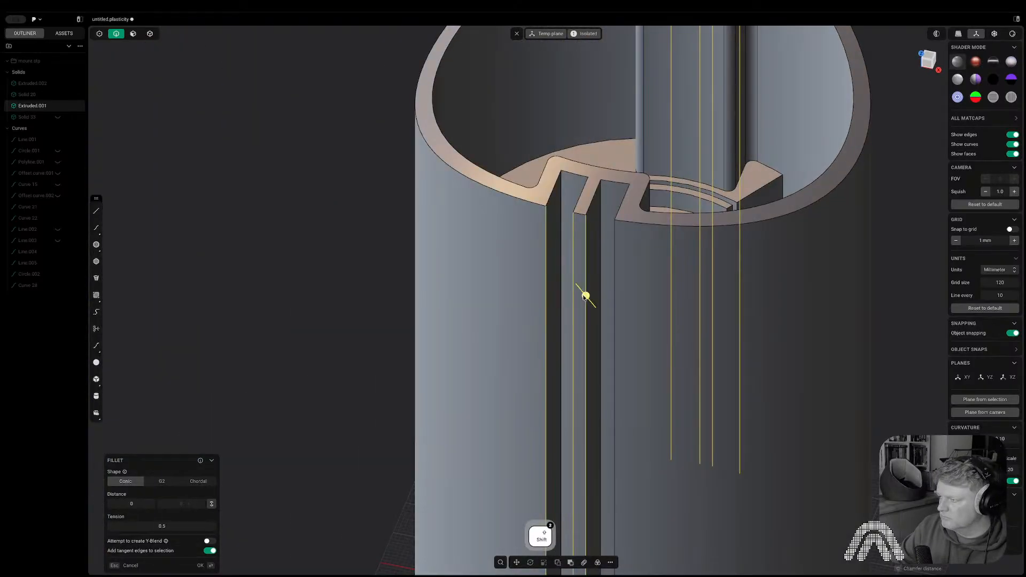
pyautogui.click(614, 304)
# - Chamfer the inner edge loop of the housing's arched upper rim by about 1.25 mm
pyautogui.scroll(-8, 614, 304)
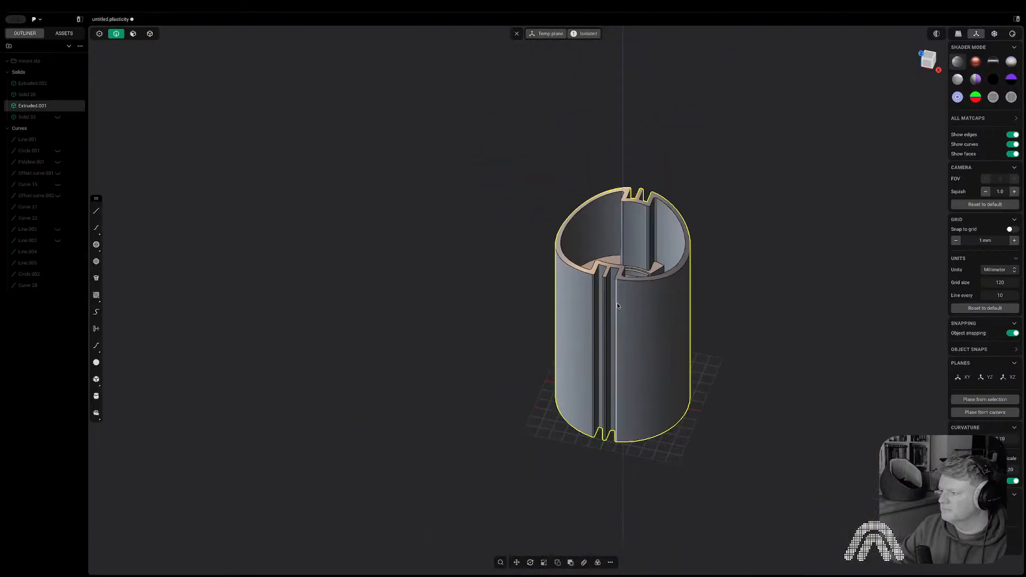
pyautogui.moveTo(617, 303); pyautogui.dragTo(826, 257, button='middle')
pyautogui.scroll(3, 677, 278)
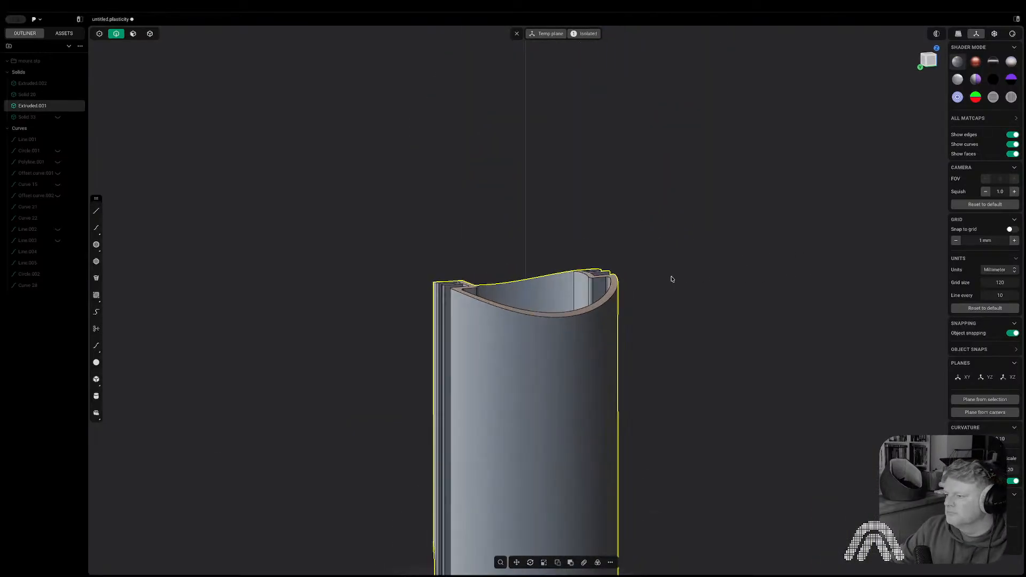
pyautogui.moveTo(680, 302); pyautogui.dragTo(703, 330, button='middle')
pyautogui.press('2')
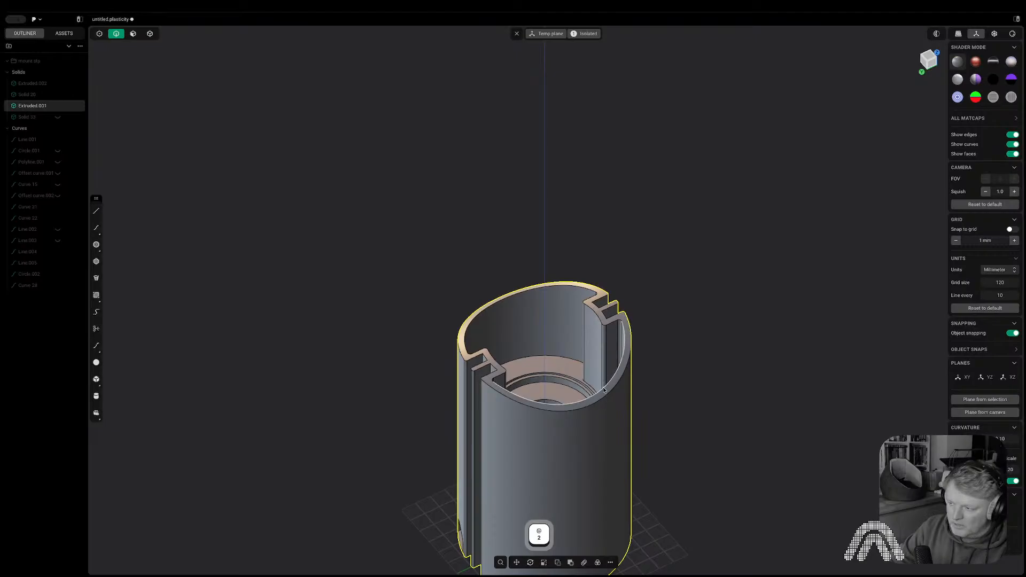
pyautogui.press('alt')
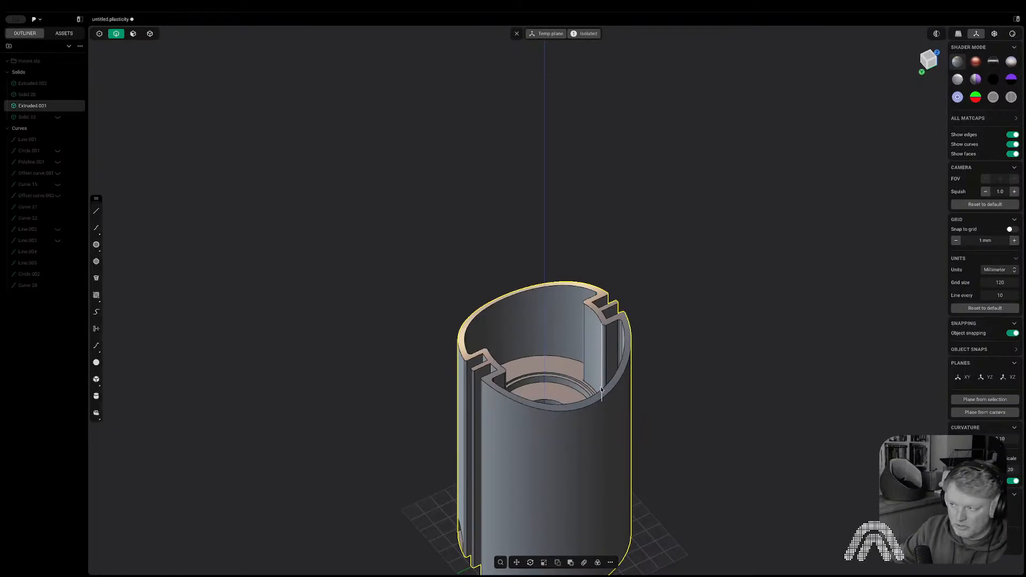
pyautogui.press('alt')
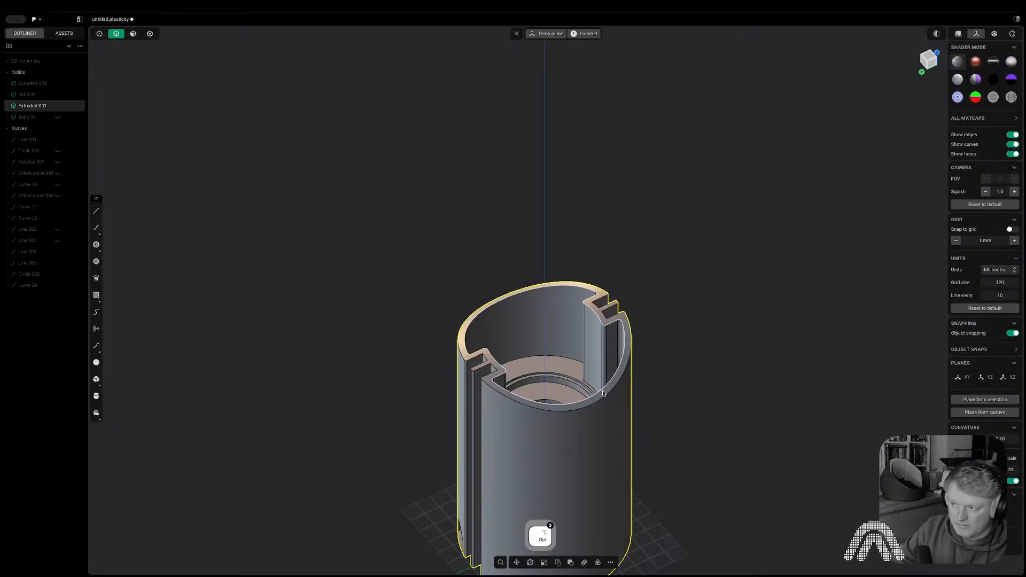
pyautogui.keyDown('alt'); pyautogui.click(602, 390); pyautogui.keyUp('alt')
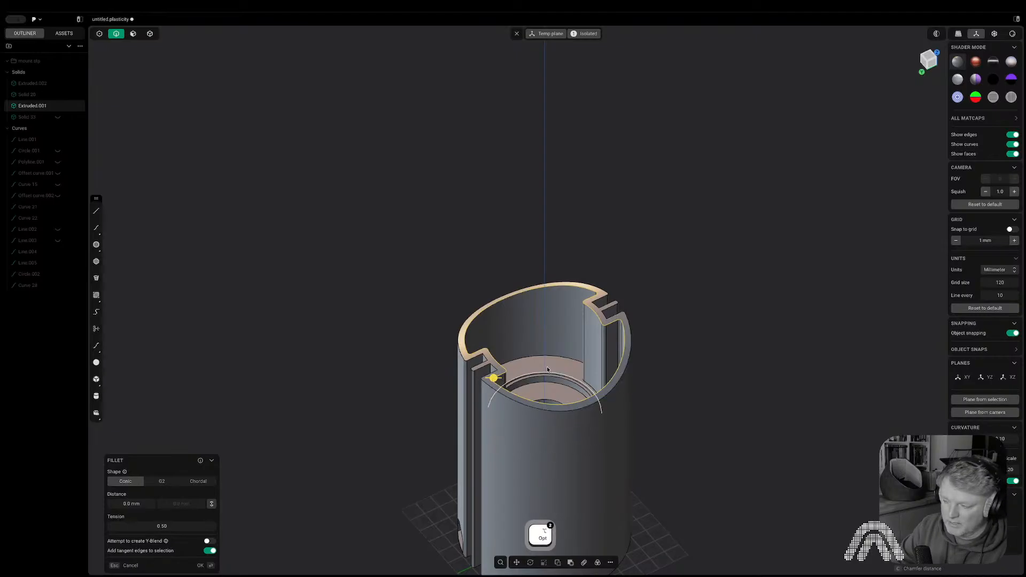
pyautogui.moveTo(610, 394); pyautogui.dragTo(630, 390, button='middle')
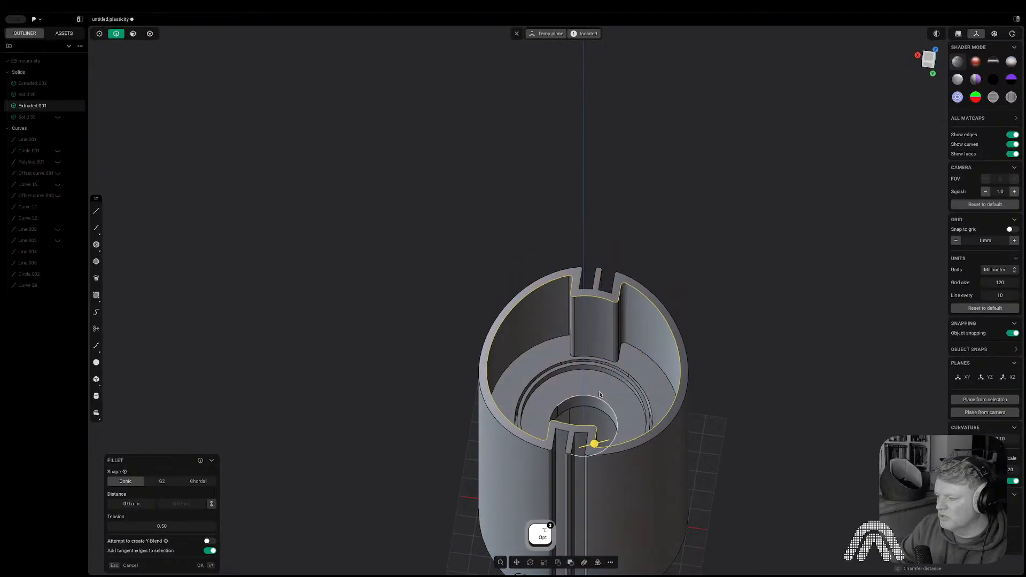
pyautogui.keyDown('alt'); pyautogui.click(678, 413); pyautogui.keyUp('alt')
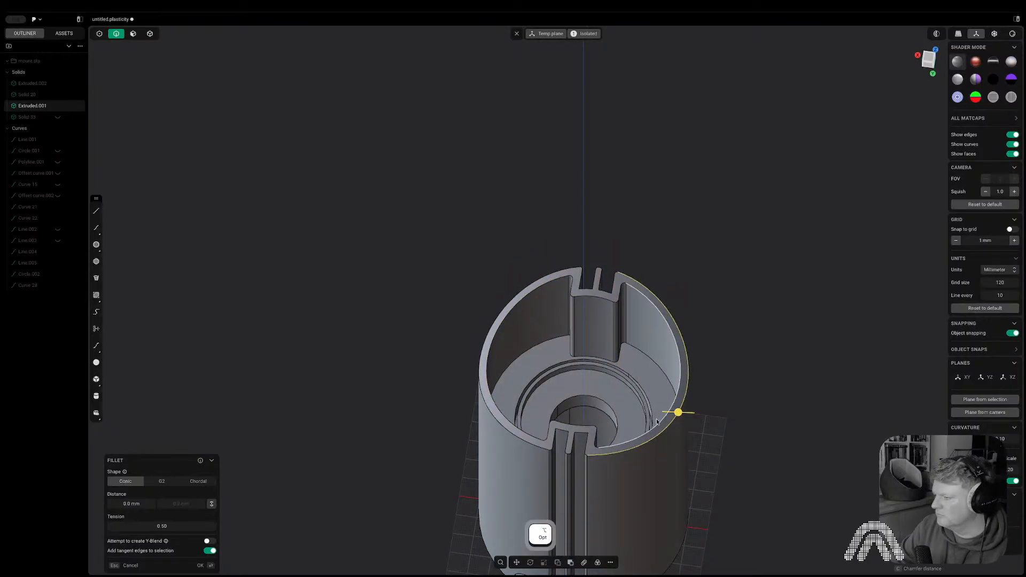
pyautogui.keyDown('alt'); pyautogui.click(660, 422); pyautogui.keyUp('alt')
pyautogui.keyDown('alt'); pyautogui.click(599, 448); pyautogui.keyUp('alt')
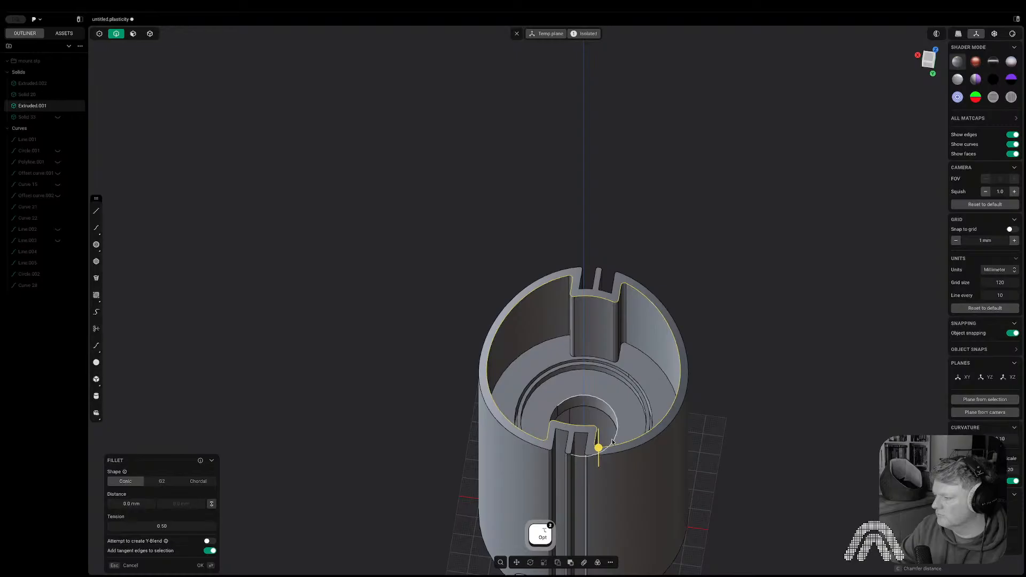
pyautogui.moveTo(600, 449); pyautogui.dragTo(599, 450)
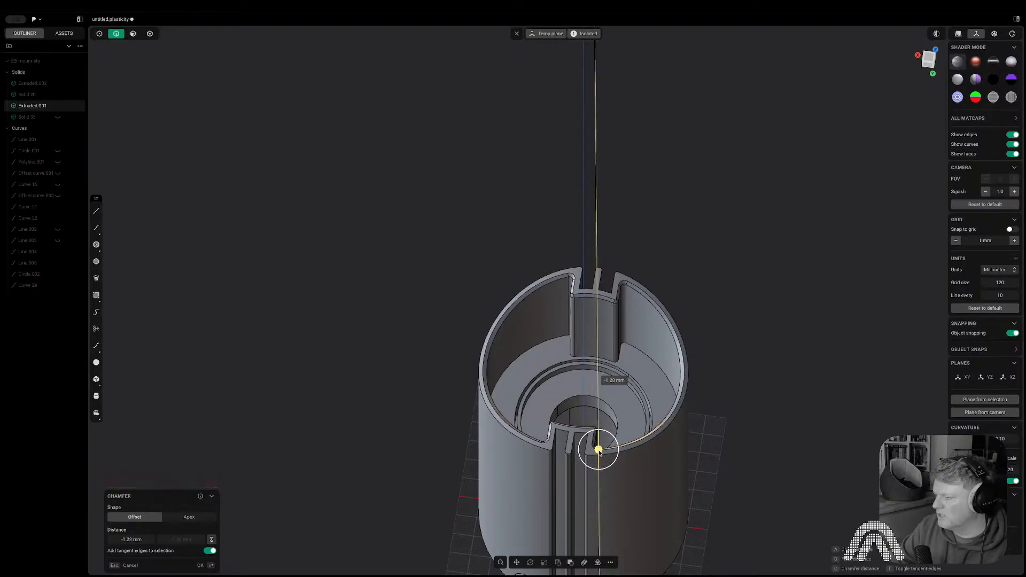
pyautogui.rightClick(729, 408)
# - Chamfer the outer edges of the arched rim on both halves, including the adjoining slot edges
pyautogui.scroll(5, 690, 418)
pyautogui.press('2')
pyautogui.click(618, 464)
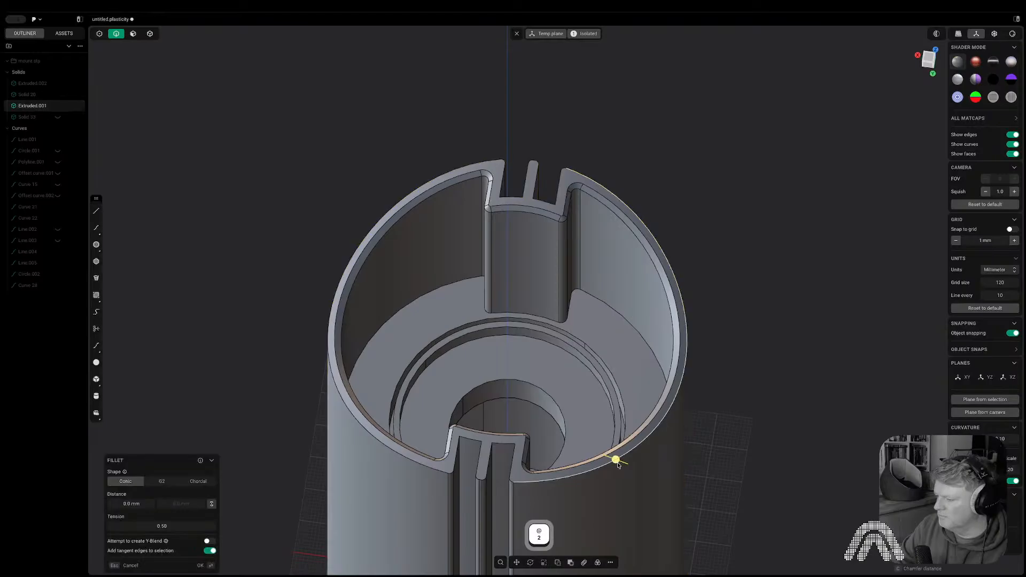
pyautogui.keyDown('shift'); pyautogui.click(515, 444); pyautogui.keyUp('shift')
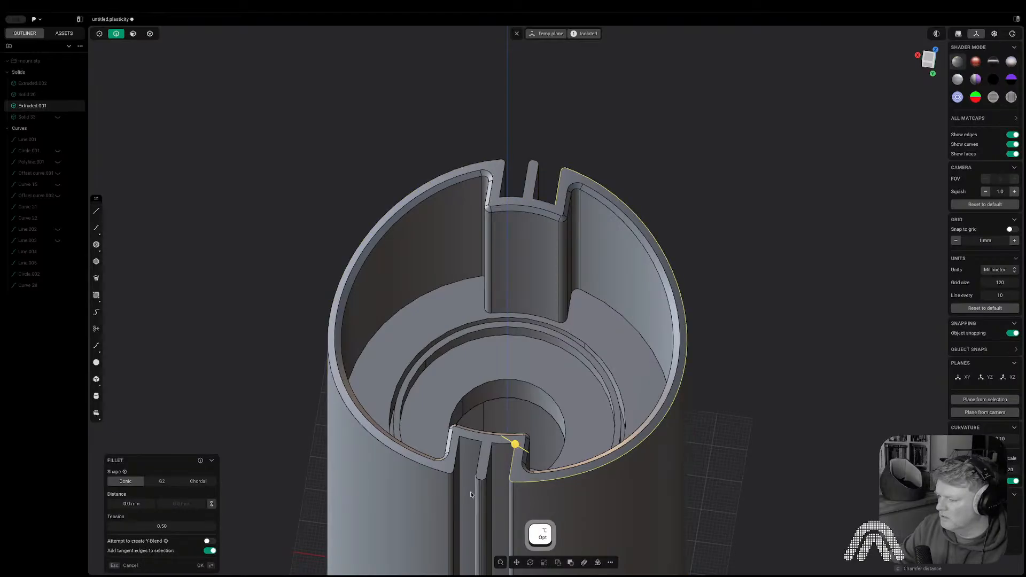
pyautogui.keyDown('shift'); pyautogui.click(434, 469); pyautogui.keyUp('shift')
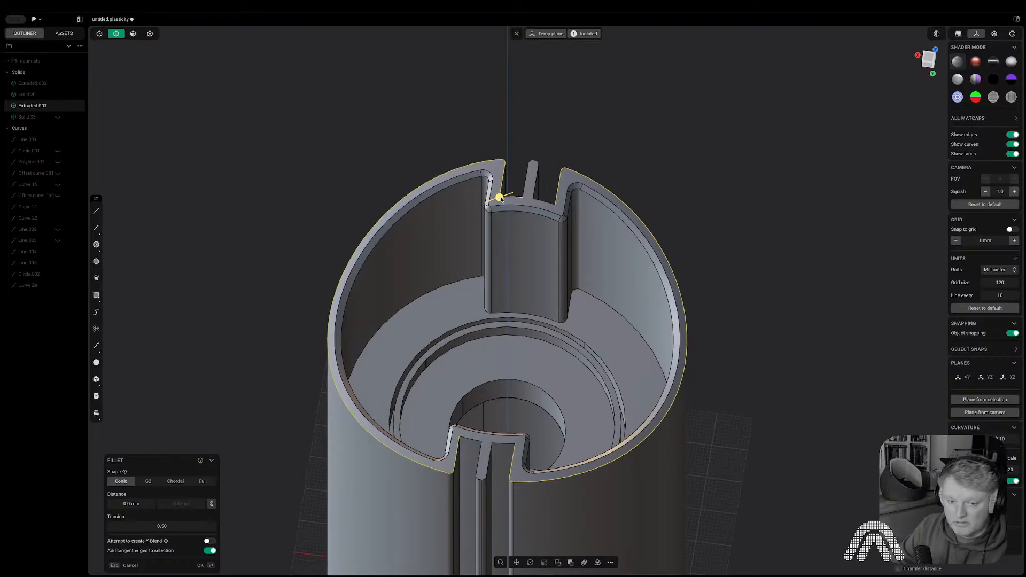
pyautogui.moveTo(501, 199); pyautogui.dragTo(499, 199)
pyautogui.press('Return')
# - Clear the selection and save the file
pyautogui.scroll(-3, 609, 328)
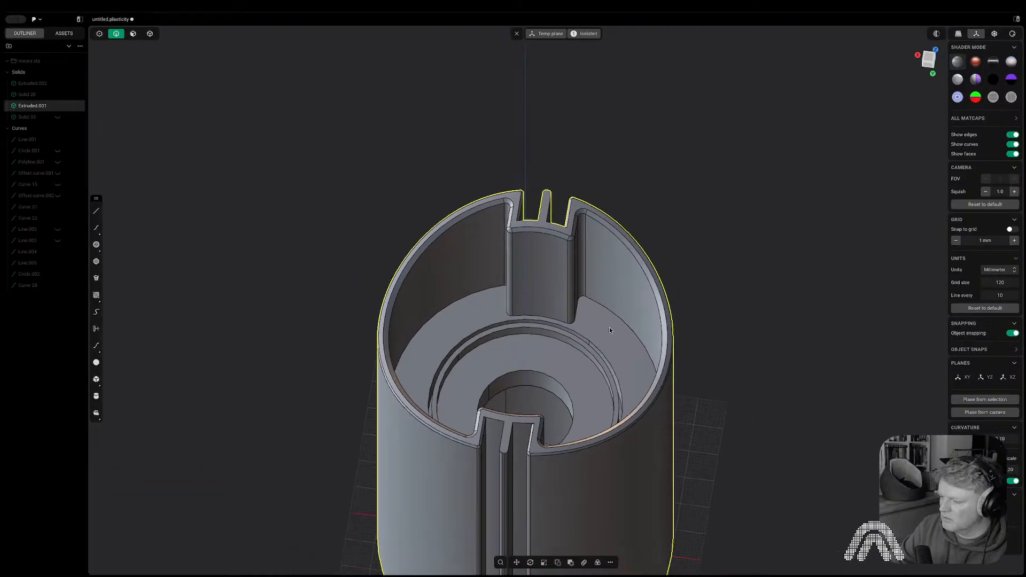
pyautogui.moveTo(625, 359); pyautogui.dragTo(641, 267, button='middle')
pyautogui.click(801, 295)
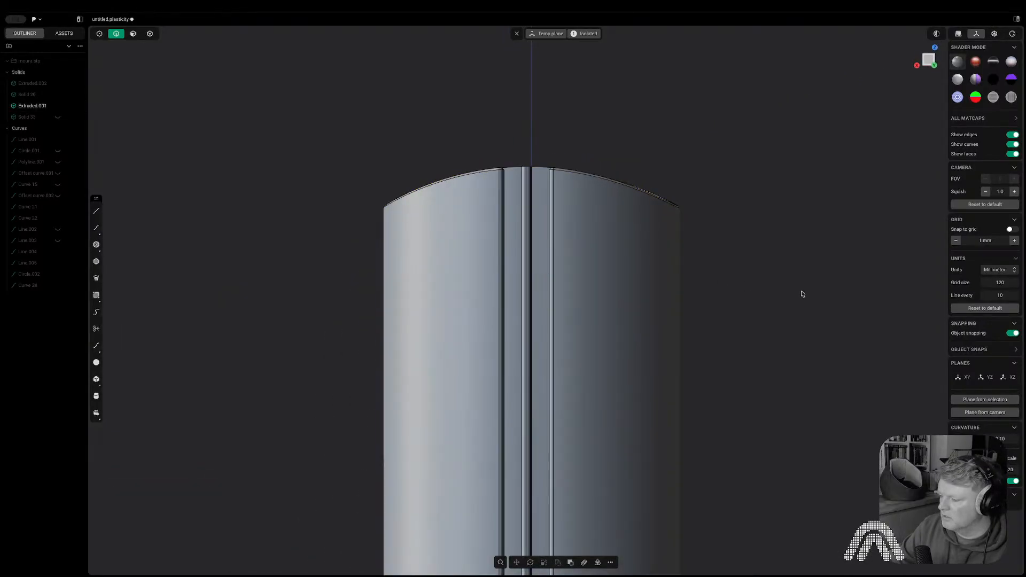
pyautogui.press('super+s')
pyautogui.scroll(-4, 801, 293)
pyautogui.keyDown('shift'); pyautogui.moveTo(802, 293); pyautogui.dragTo(853, 163, button='middle'); pyautogui.keyUp('shift')
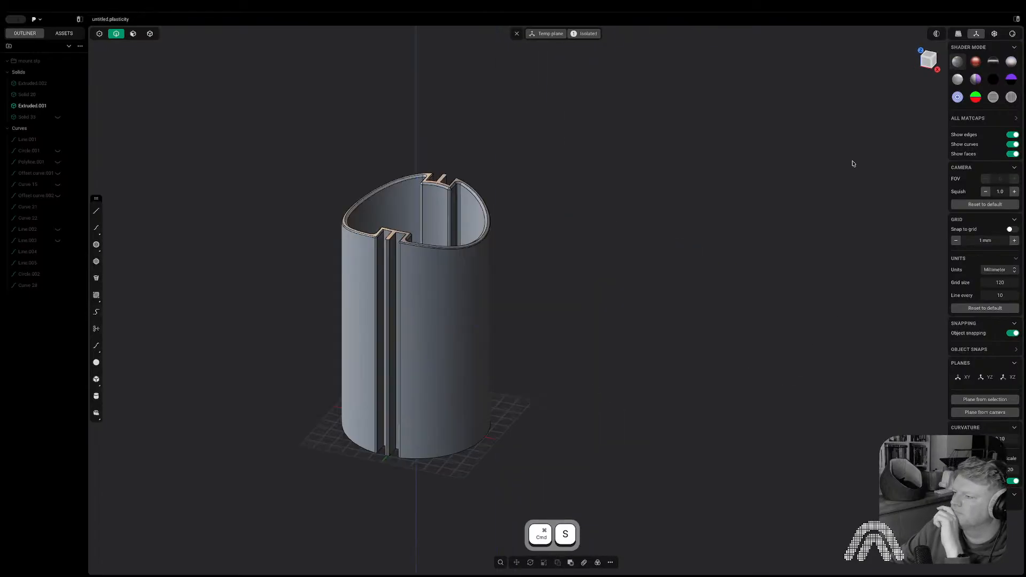
# - Switch to the front view and end the isolation to show the clip solids around the housing again
pyautogui.click(925, 63)
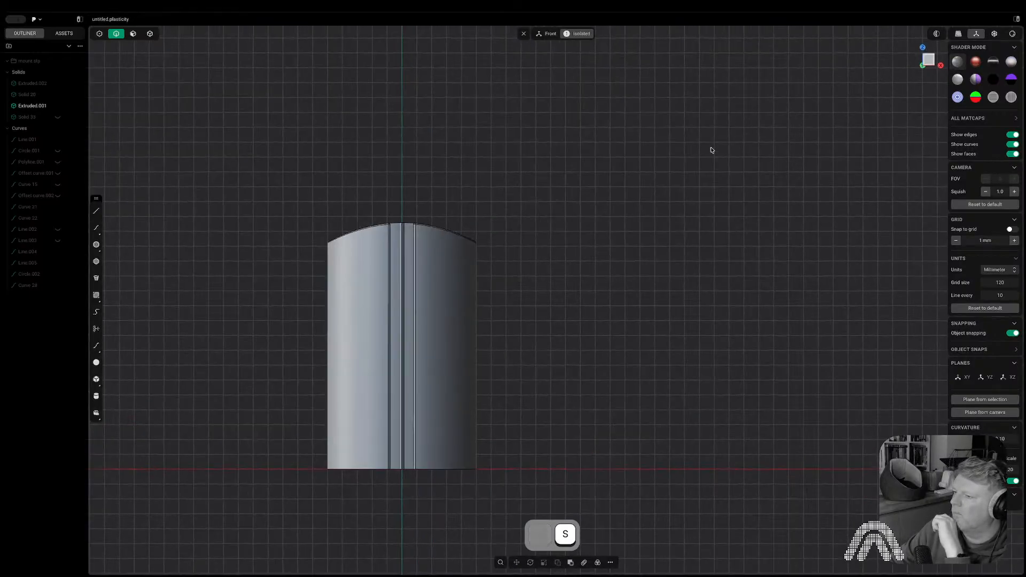
pyautogui.click(57, 93)
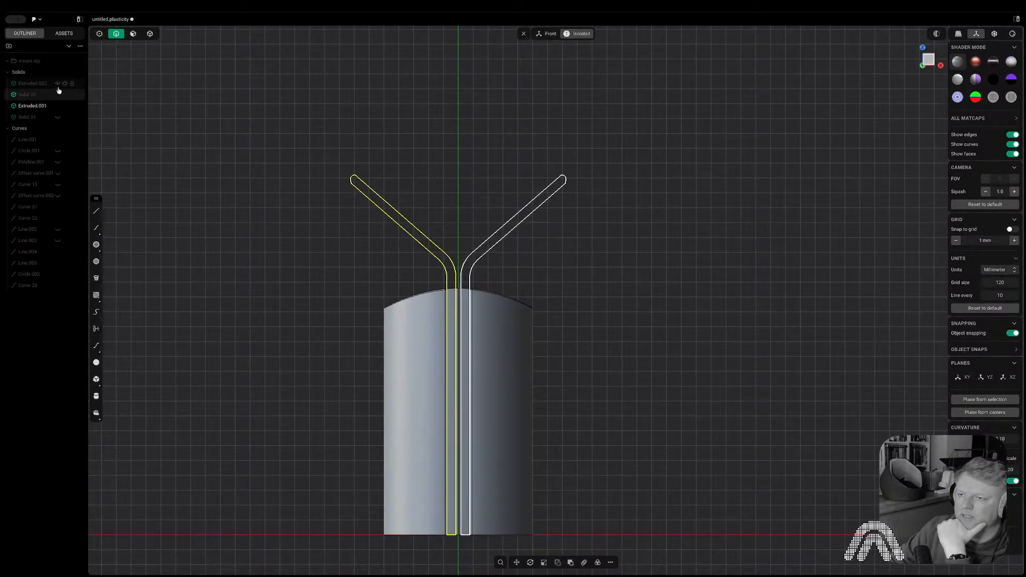
pyautogui.click(58, 94)
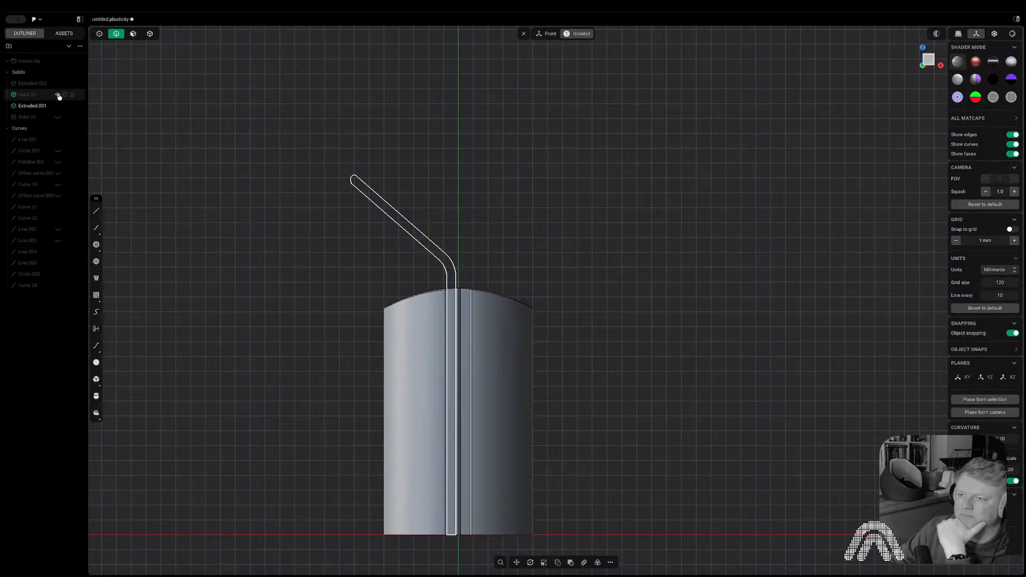
pyautogui.click(574, 33)
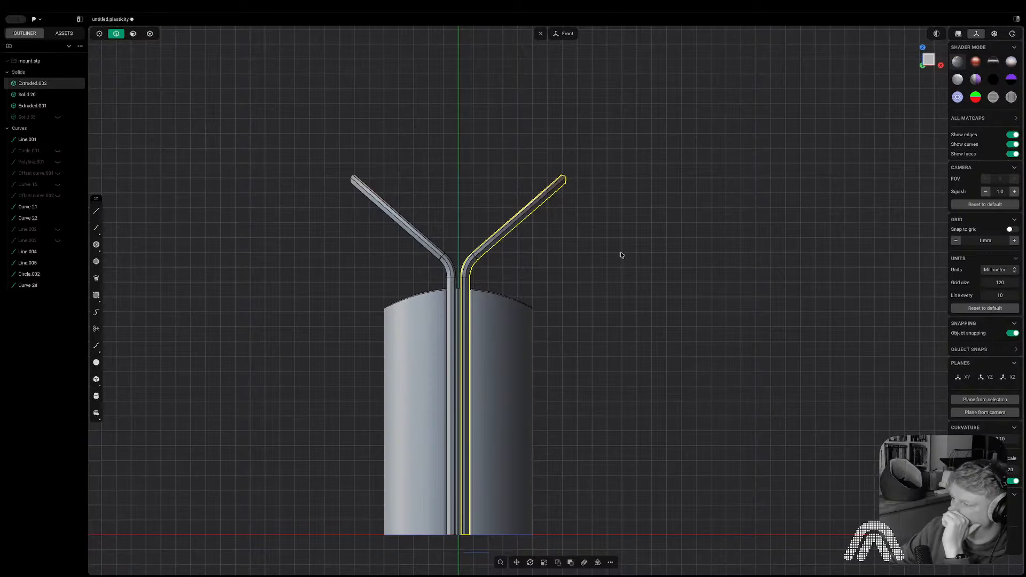
pyautogui.moveTo(609, 259); pyautogui.dragTo(660, 223, button='middle')
pyautogui.click(658, 283)
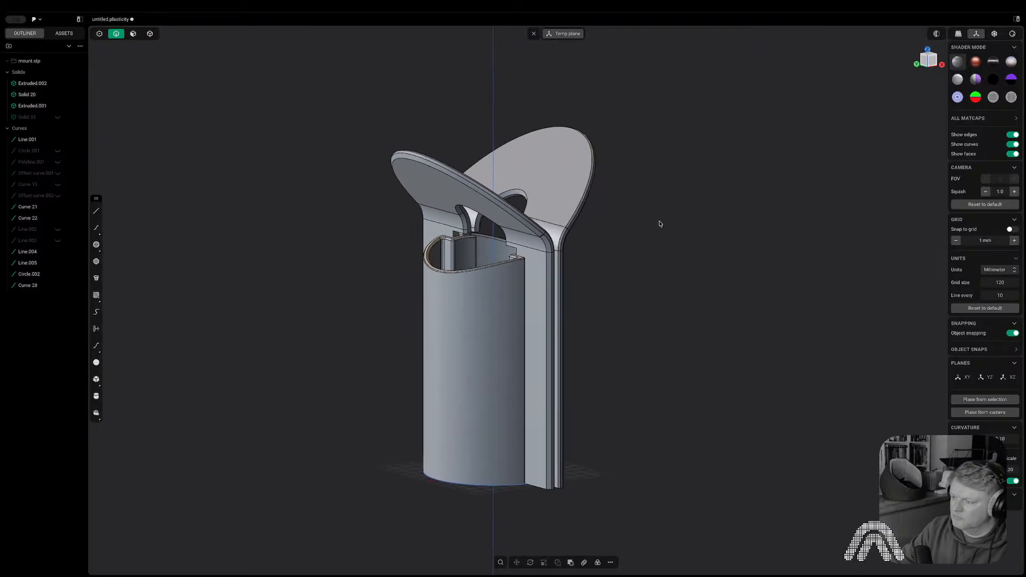
# - Push the stepped notch faces on both sides of the two clip solids down by about 3.8 mm toward the housing rim
pyautogui.scroll(3, 499, 254)
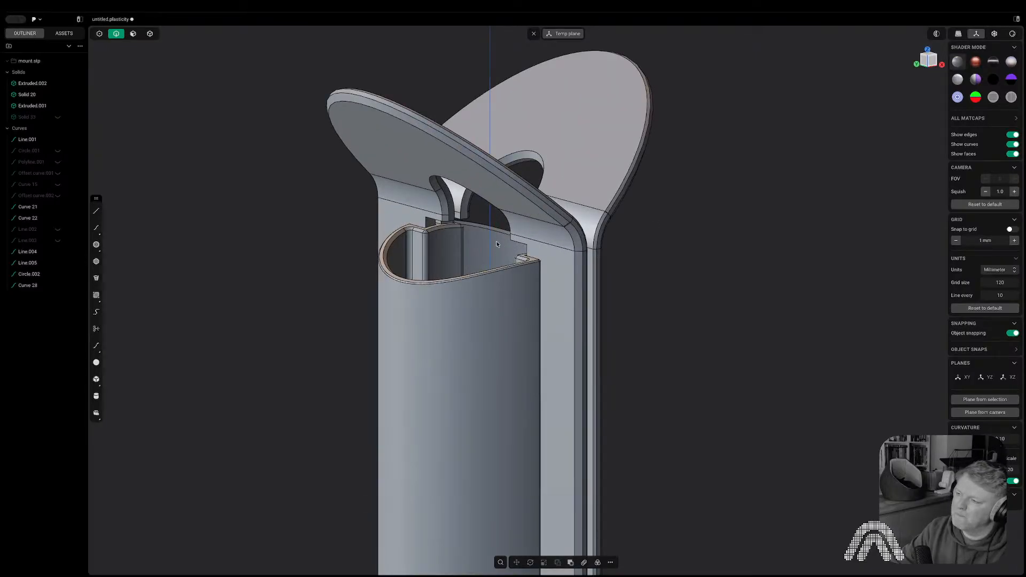
pyautogui.moveTo(498, 243); pyautogui.dragTo(454, 222, button='middle')
pyautogui.scroll(10, 458, 234)
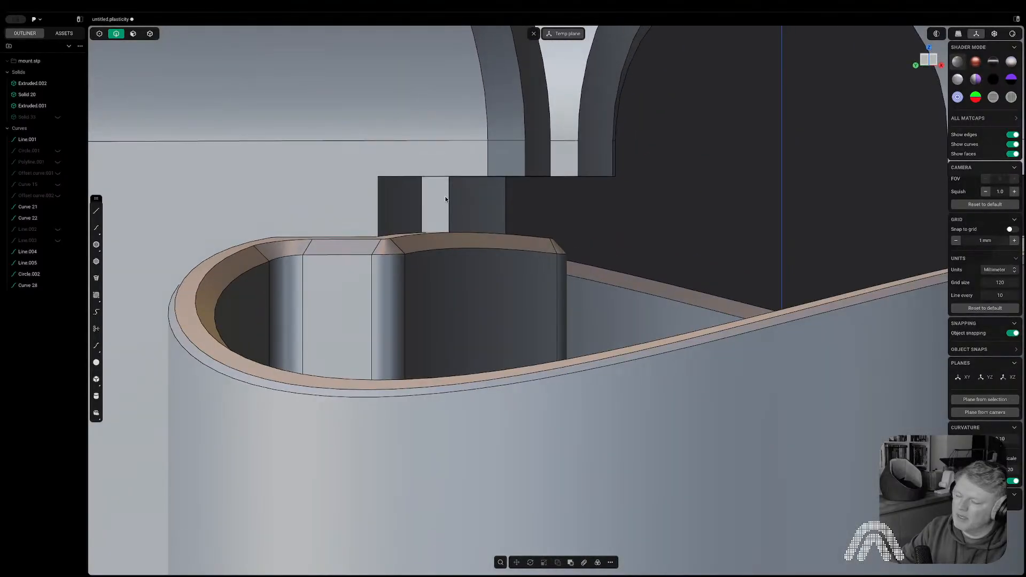
pyautogui.scroll(4, 449, 197)
pyautogui.press('3')
pyautogui.moveTo(454, 185); pyautogui.dragTo(431, 156, button='middle')
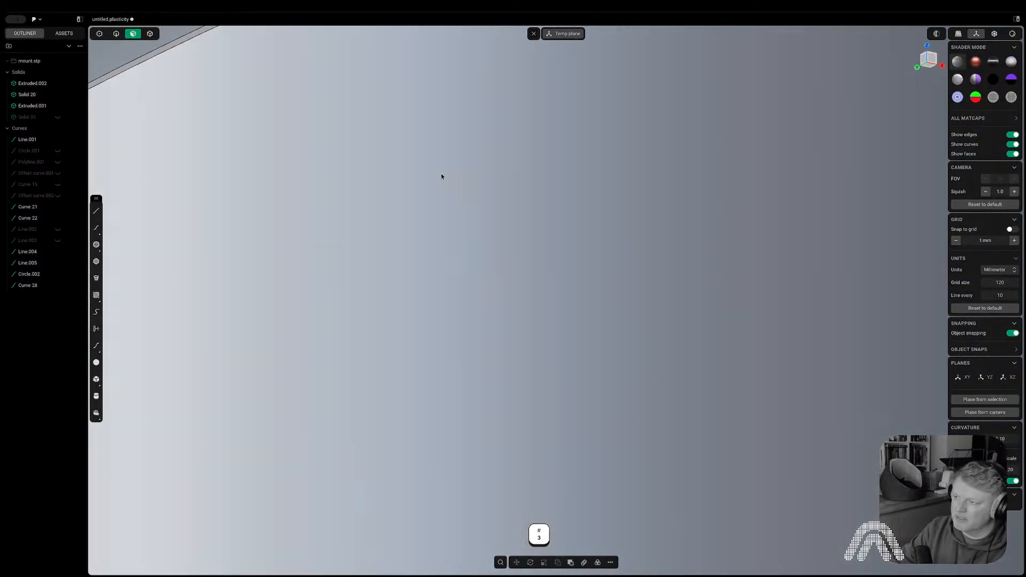
pyautogui.scroll(-5, 442, 175)
pyautogui.moveTo(442, 176); pyautogui.dragTo(451, 340, button='right')
pyautogui.moveTo(409, 271); pyautogui.dragTo(440, 305, button='middle')
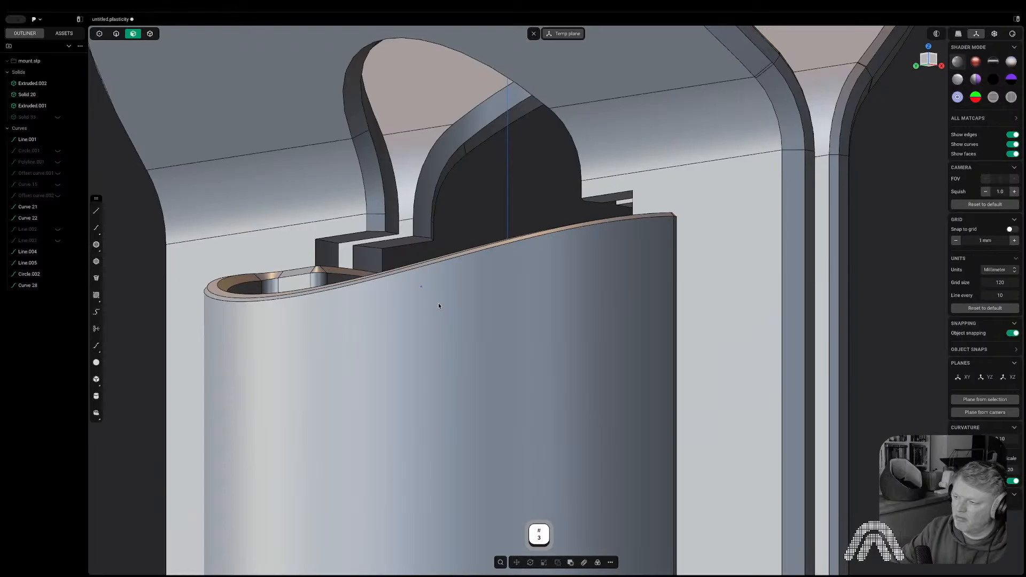
pyautogui.click(362, 238)
pyautogui.keyDown('shift'); pyautogui.click(396, 244); pyautogui.keyUp('shift')
pyautogui.moveTo(512, 272); pyautogui.dragTo(466, 260, button='middle')
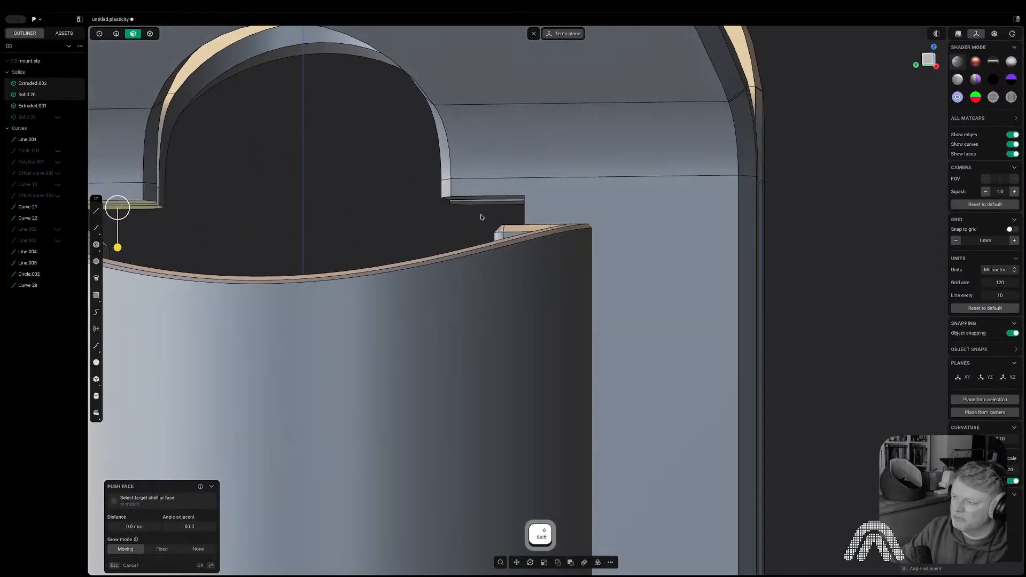
pyautogui.keyDown('shift'); pyautogui.click(480, 202); pyautogui.keyUp('shift')
pyautogui.keyDown('shift'); pyautogui.click(507, 200); pyautogui.keyUp('shift')
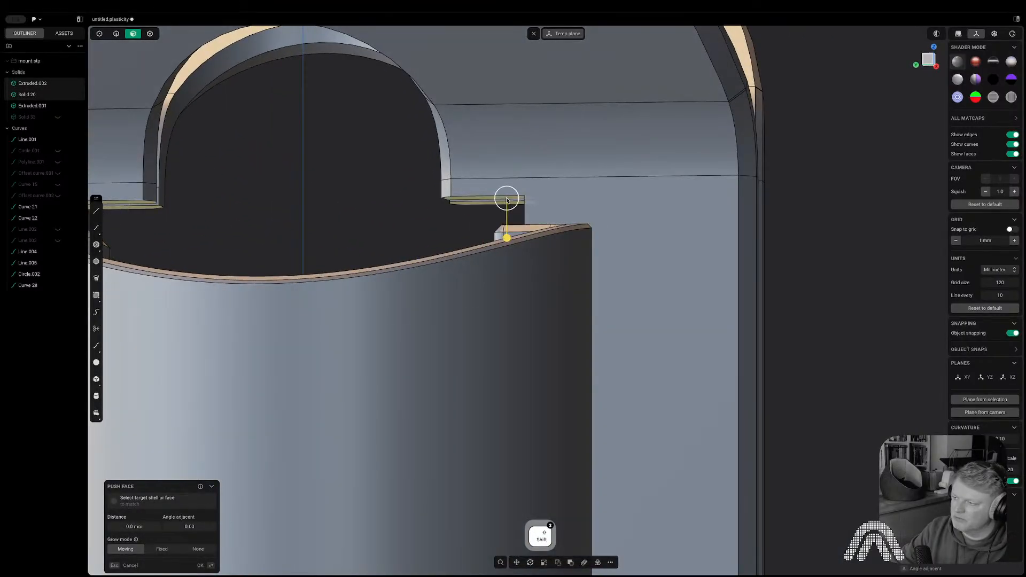
pyautogui.moveTo(507, 237); pyautogui.dragTo(506, 262)
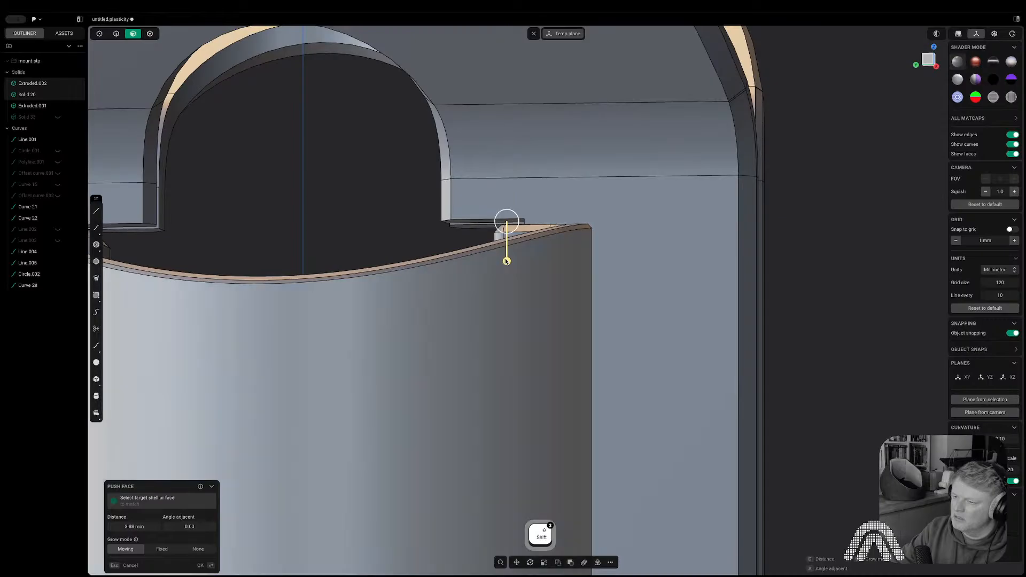
pyautogui.moveTo(507, 262); pyautogui.dragTo(523, 272, button='middle')
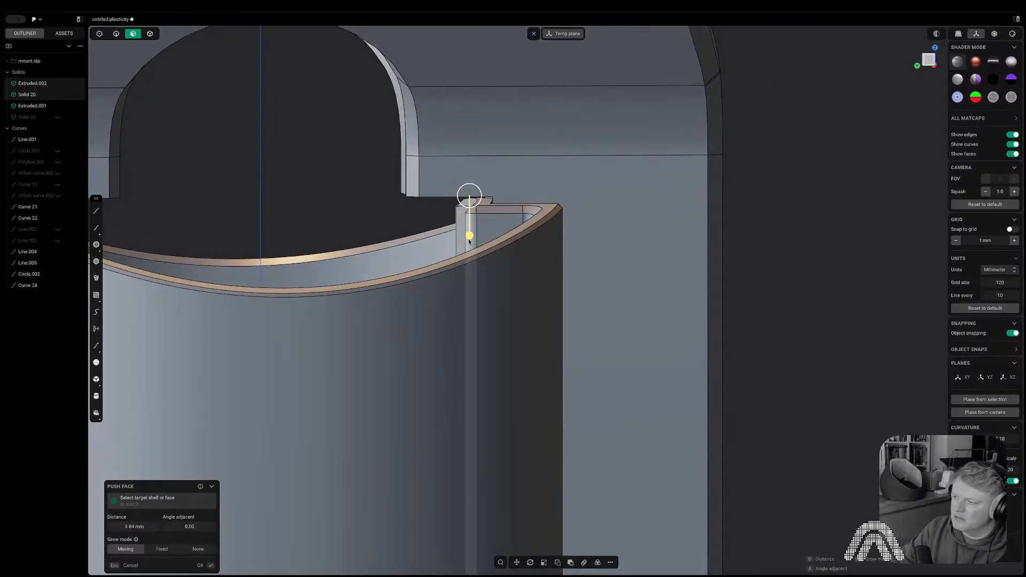
# - Adjust the notch faces' push distance to about 4.7 mm in the left view, level with the rim's peak, and clear the selection
pyautogui.moveTo(468, 236); pyautogui.dragTo(468, 244)
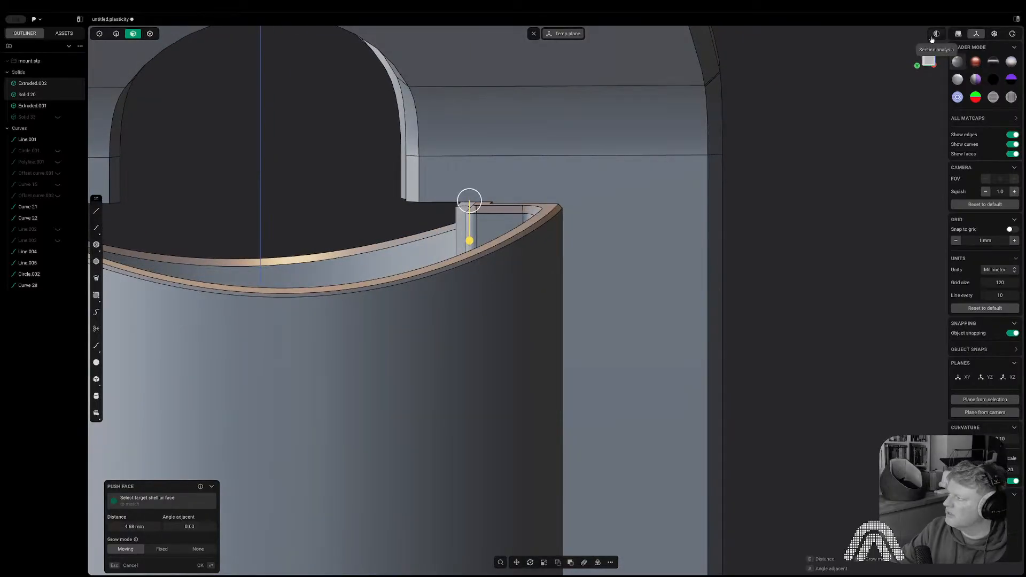
pyautogui.click(928, 59)
pyautogui.scroll(5, 585, 206)
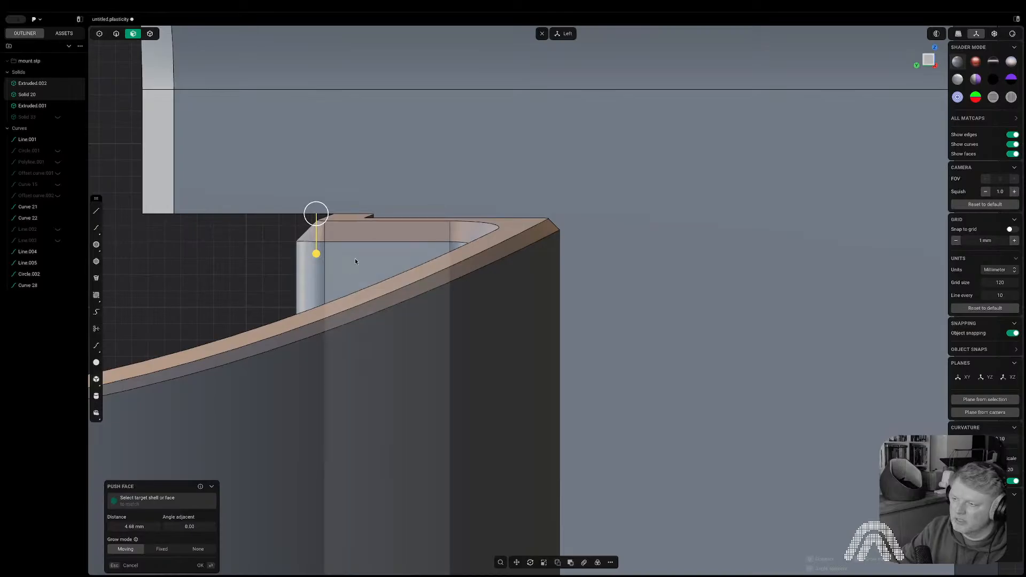
pyautogui.moveTo(316, 252); pyautogui.dragTo(316, 251)
pyautogui.press('Return')
pyautogui.scroll(-5, 326, 235)
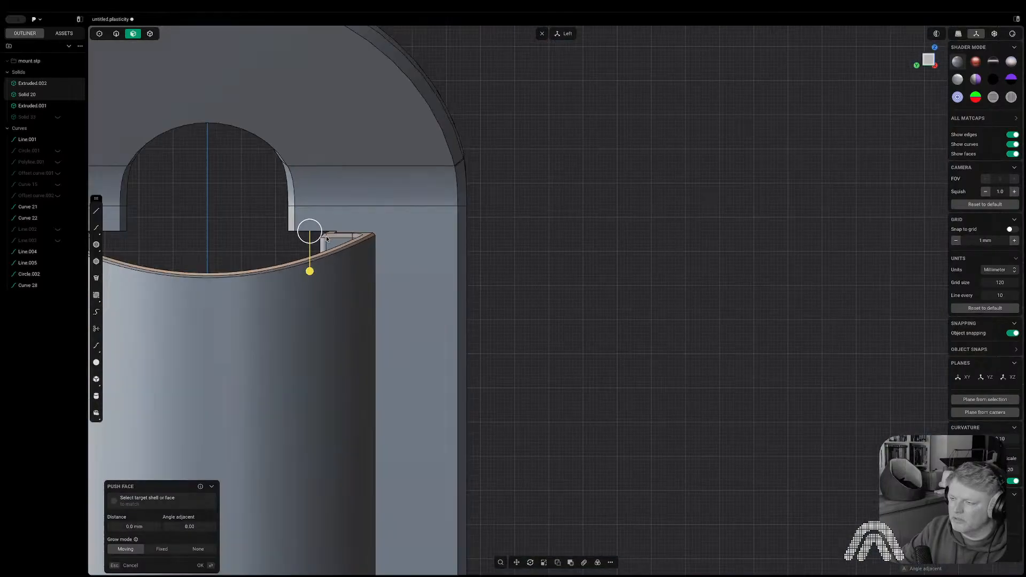
pyautogui.click(577, 191)
pyautogui.keyDown('shift'); pyautogui.moveTo(521, 217); pyautogui.dragTo(792, 244, button='middle'); pyautogui.keyUp('shift')
pyautogui.scroll(-4, 762, 256)
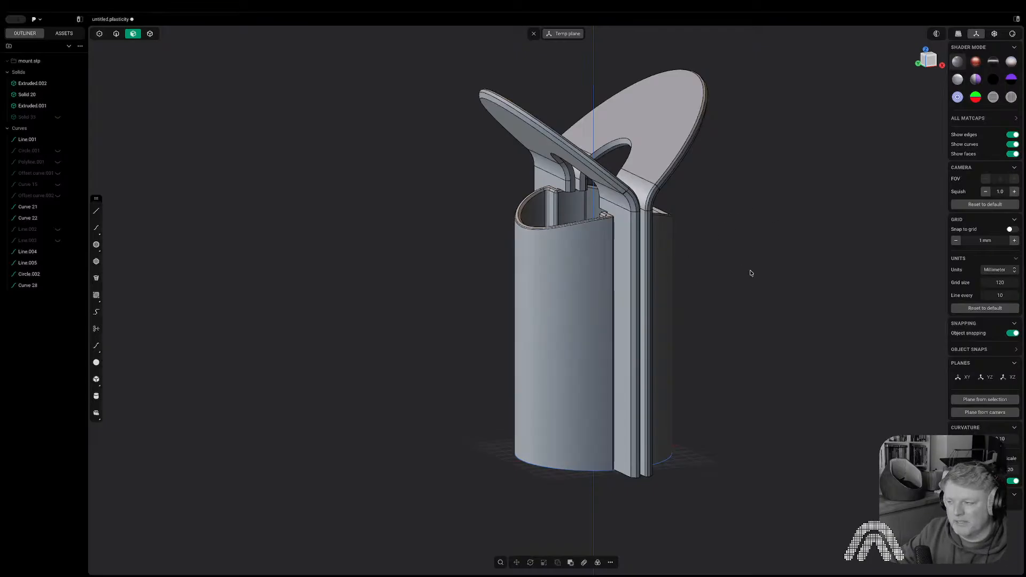
# - Duplicate the cylindrical housing, move the copy about -257 mm along X, and deselect it
pyautogui.press('Tab')
pyautogui.click(586, 297)
pyautogui.hotkey('shift', 'd')
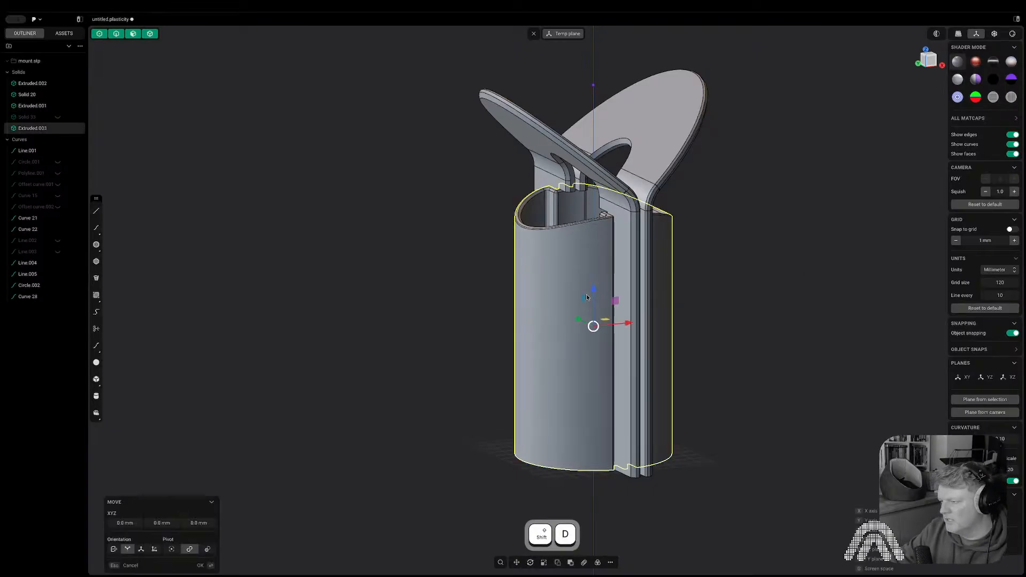
pyautogui.press('x')
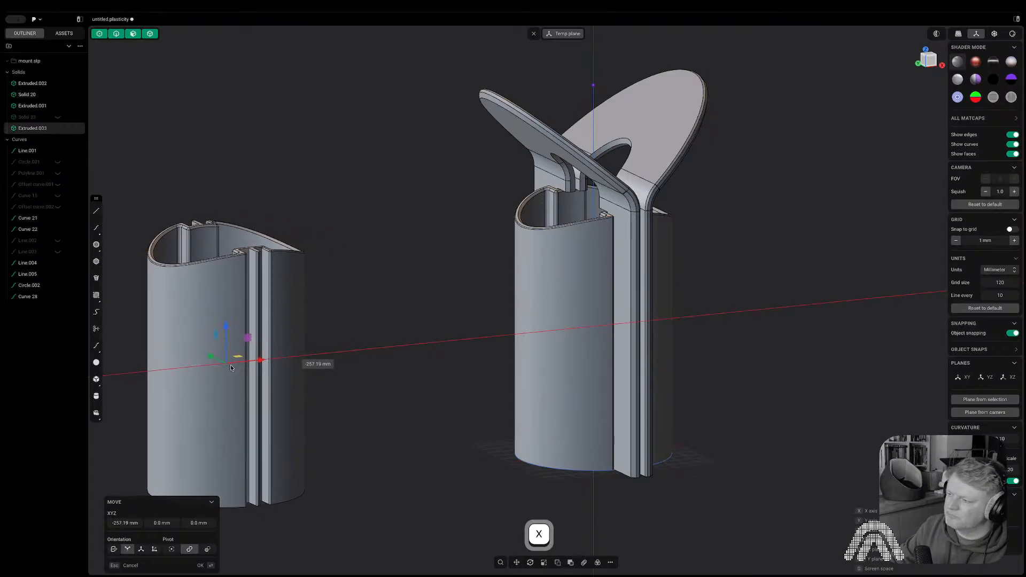
pyautogui.click(230, 365)
pyautogui.moveTo(668, 383); pyautogui.dragTo(881, 150, button='middle')
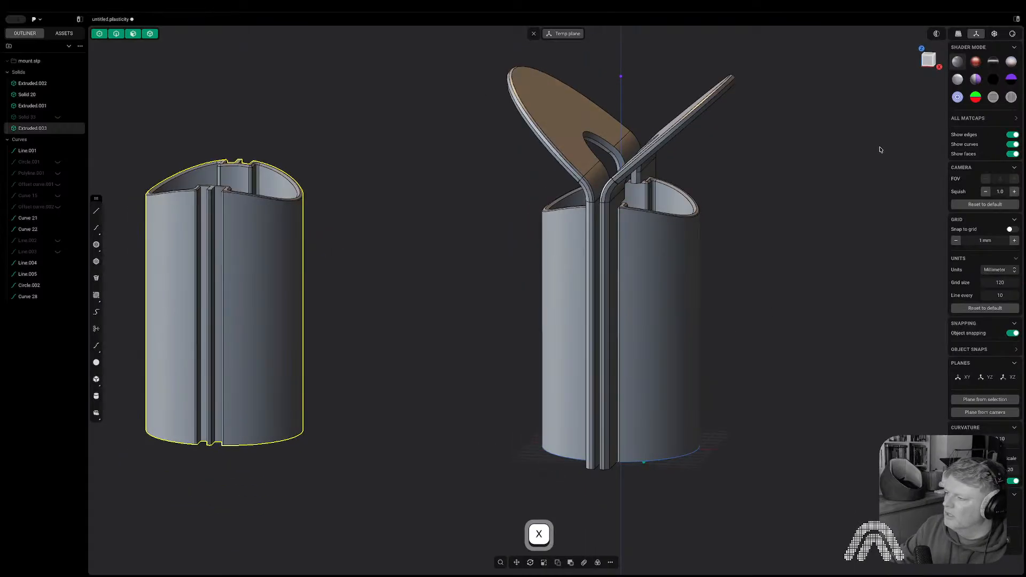
pyautogui.click(925, 66)
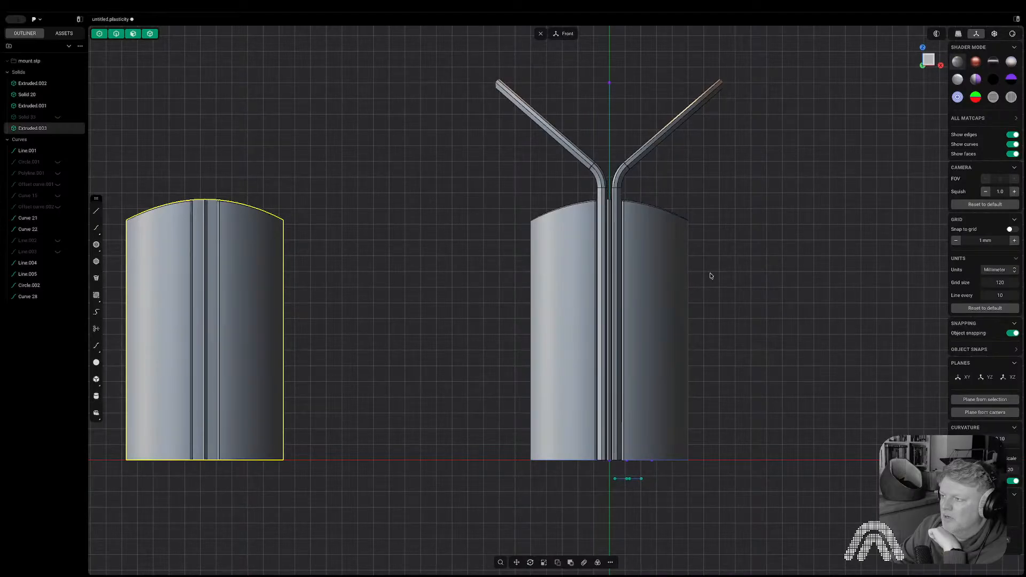
pyautogui.scroll(1, 657, 167)
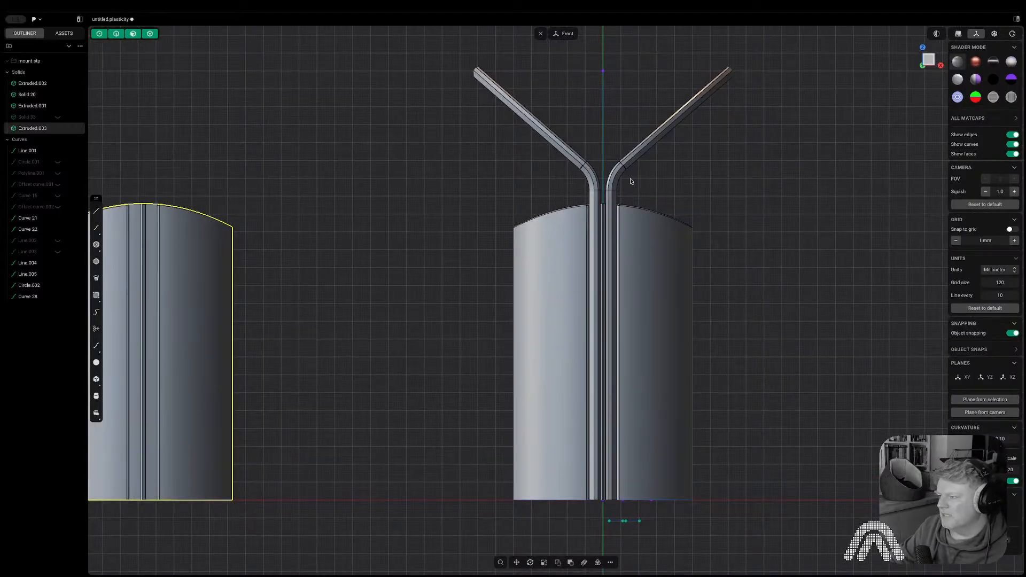
pyautogui.moveTo(630, 181); pyautogui.dragTo(597, 198, button='middle')
pyautogui.click(786, 151)
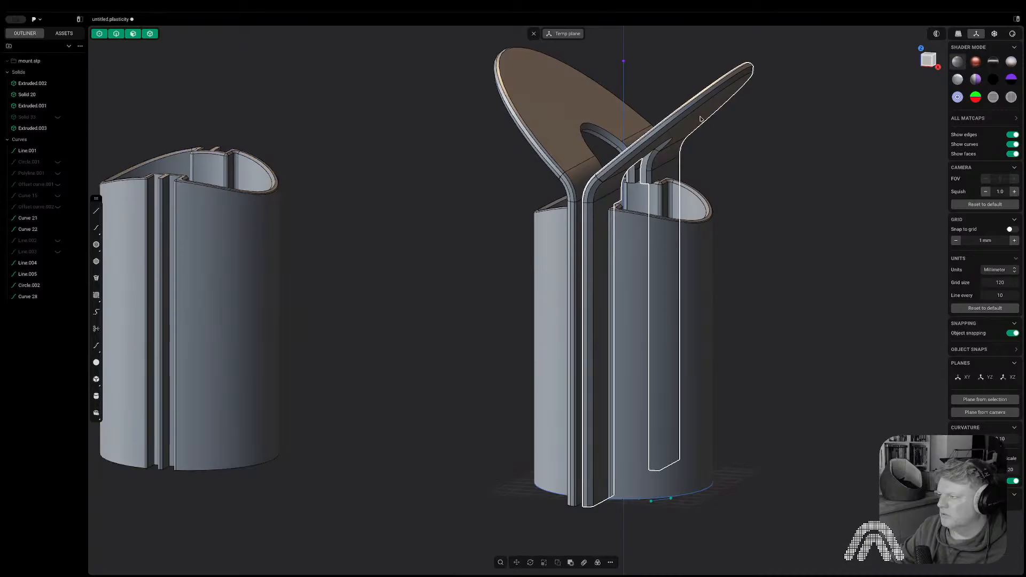
pyautogui.click(695, 118)
pyautogui.press('3')
pyautogui.click(695, 117)
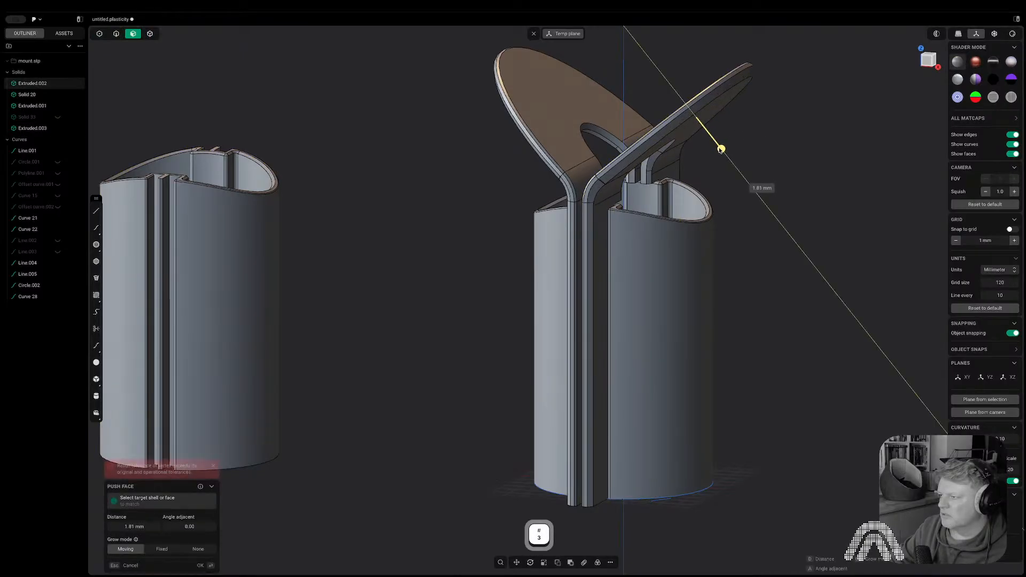
pyautogui.press('Escape')
pyautogui.click(746, 154)
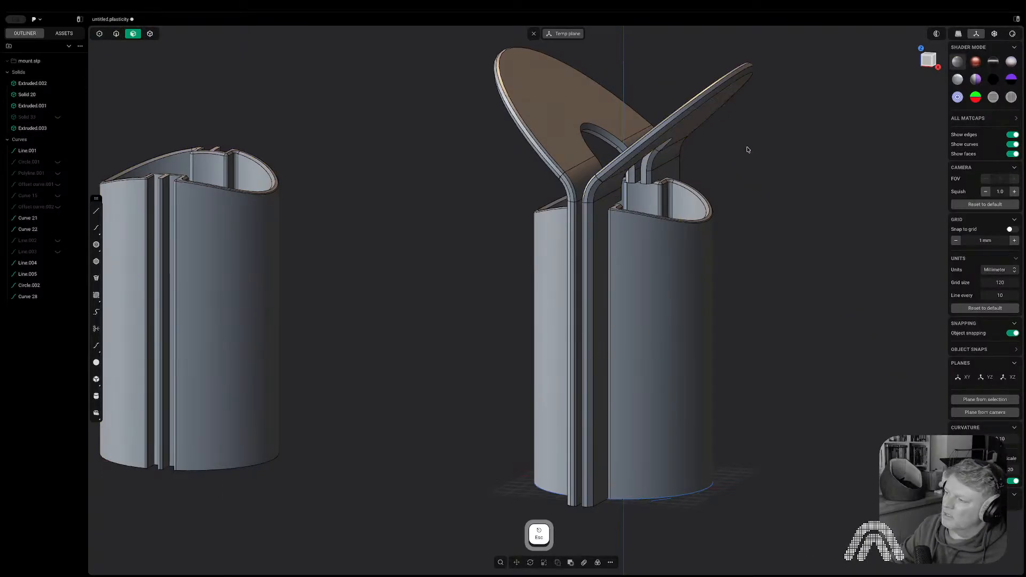
pyautogui.click(700, 113)
pyautogui.moveTo(721, 140); pyautogui.dragTo(729, 148)
pyautogui.moveTo(740, 171); pyautogui.dragTo(896, 95, button='middle')
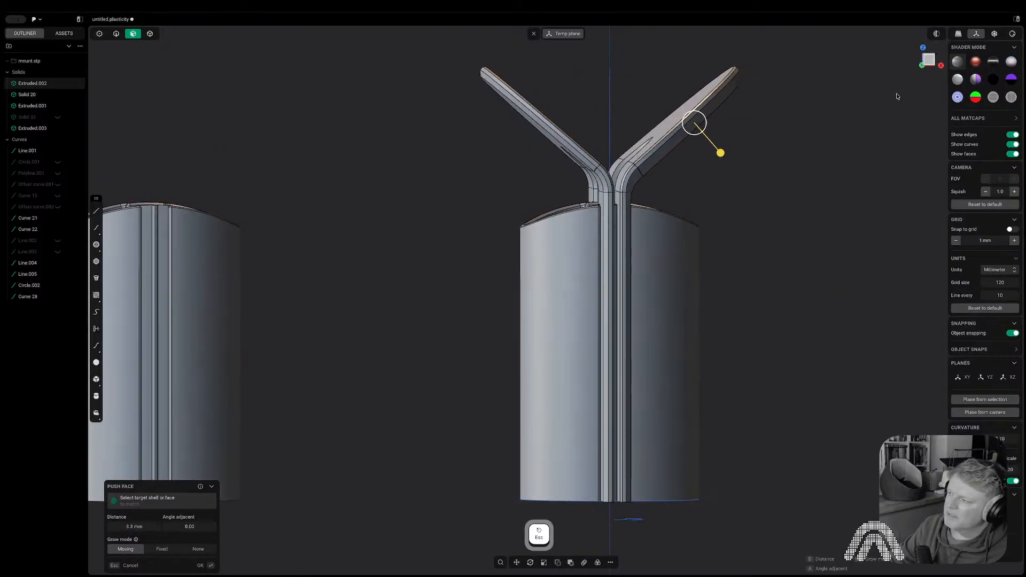
pyautogui.click(927, 61)
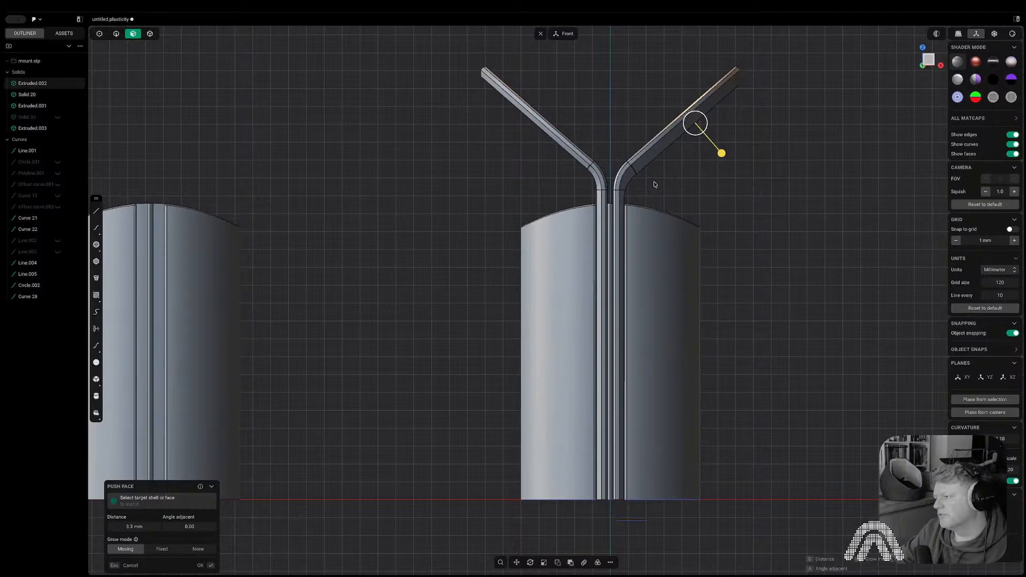
pyautogui.moveTo(654, 184)
pyautogui.mouseDown(button='middle')
pyautogui.moveTo(656, 230)
pyautogui.moveTo(655, 201)
pyautogui.mouseUp(button='middle')
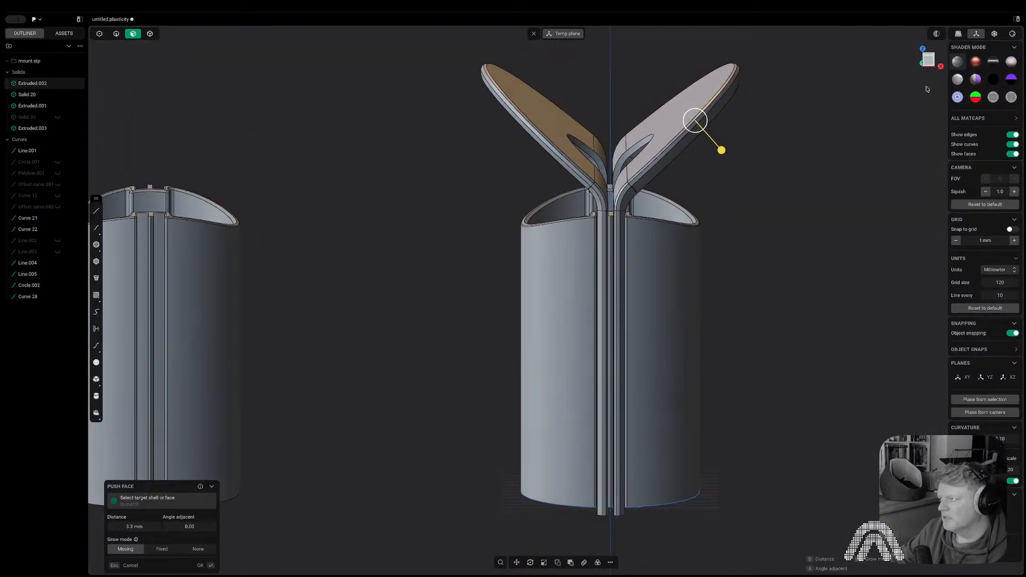
pyautogui.click(929, 60)
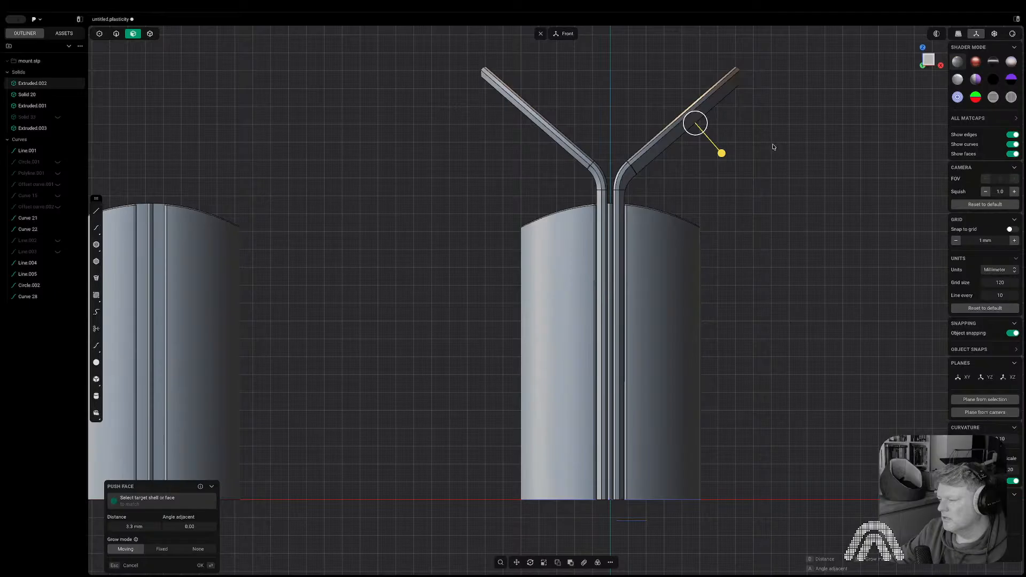
pyautogui.press('Escape')
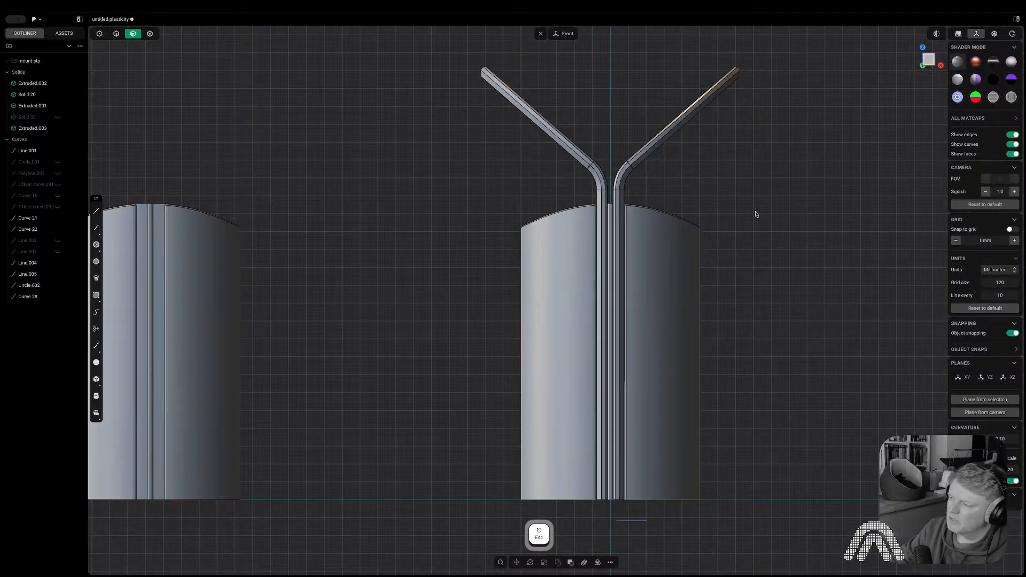
# - Isolate the clip solid whose flared plate leans toward positive X
pyautogui.click(656, 151)
pyautogui.press('.')
pyautogui.moveTo(654, 150); pyautogui.dragTo(632, 153, button='middle')
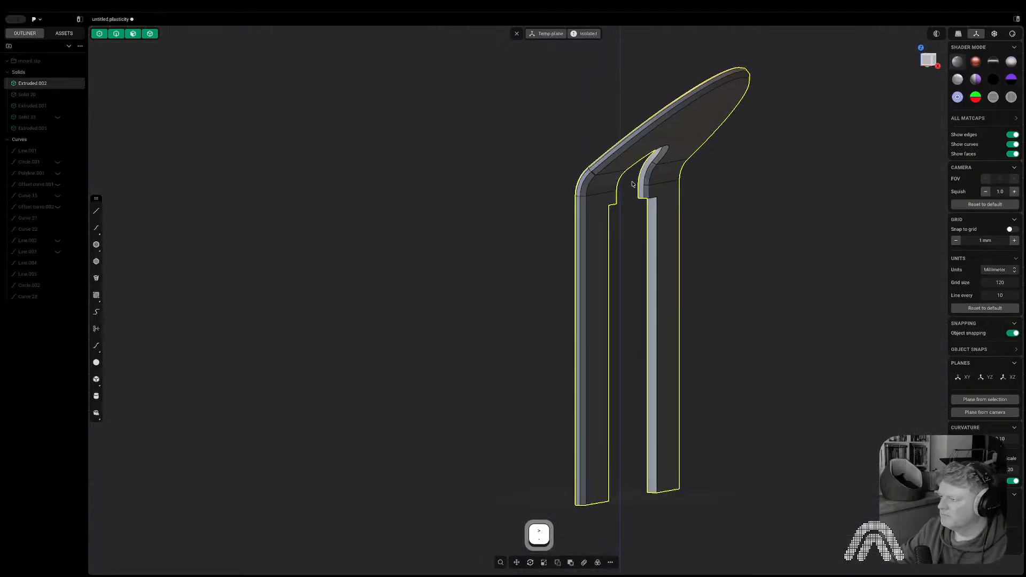
# - Thicken the isolated clip by pushing its outer plate, bend and leg faces outward by about 6.3 mm
pyautogui.press('3')
pyautogui.click(648, 133)
pyautogui.click(714, 137)
pyautogui.click(689, 135)
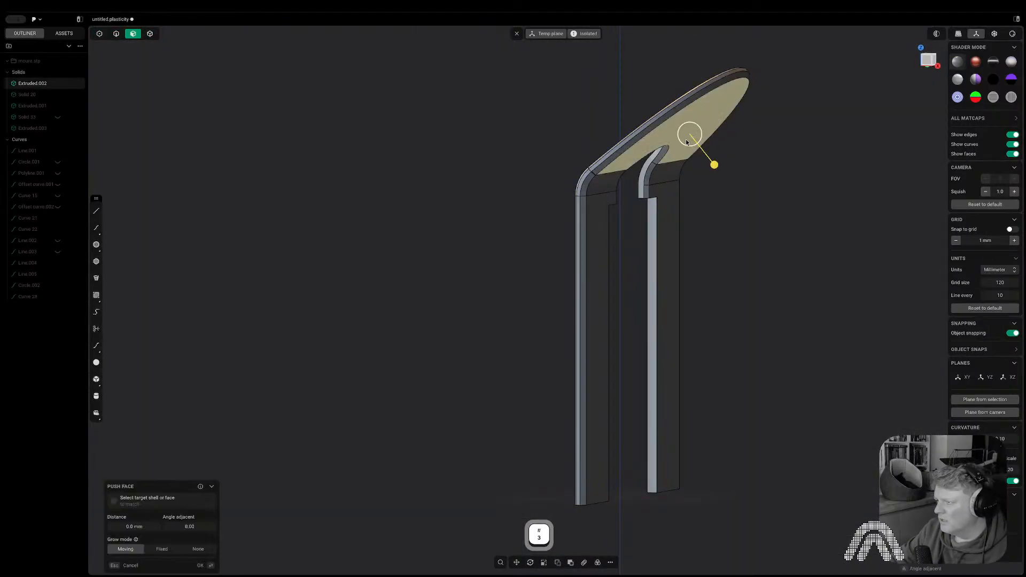
pyautogui.keyDown('shift'); pyautogui.click(612, 179); pyautogui.keyUp('shift')
pyautogui.keyDown('shift'); pyautogui.click(669, 177); pyautogui.keyUp('shift')
pyautogui.keyDown('shift'); pyautogui.click(669, 203); pyautogui.keyUp('shift')
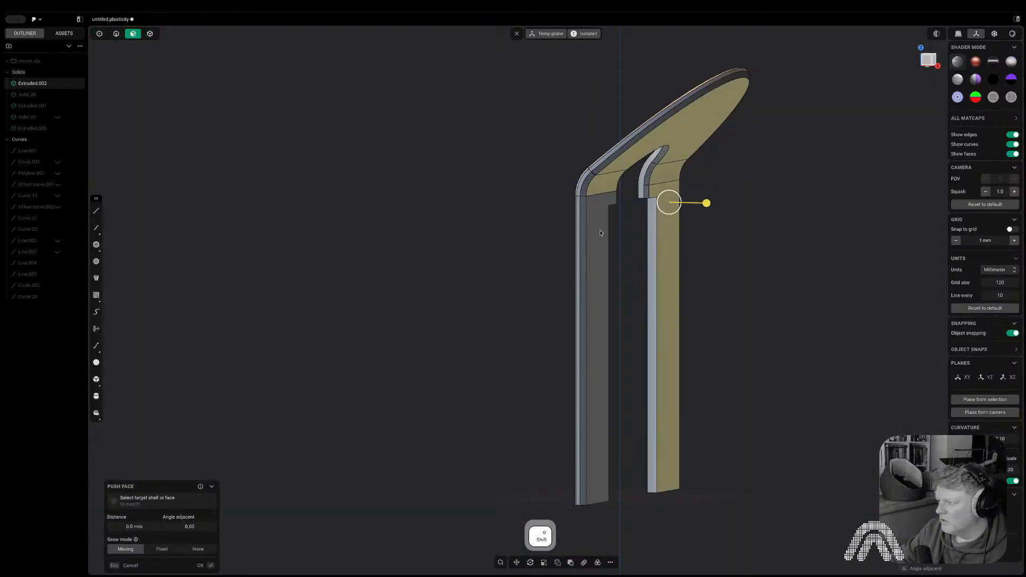
pyautogui.keyDown('shift'); pyautogui.click(600, 230); pyautogui.keyUp('shift')
pyautogui.moveTo(635, 233); pyautogui.dragTo(645, 235)
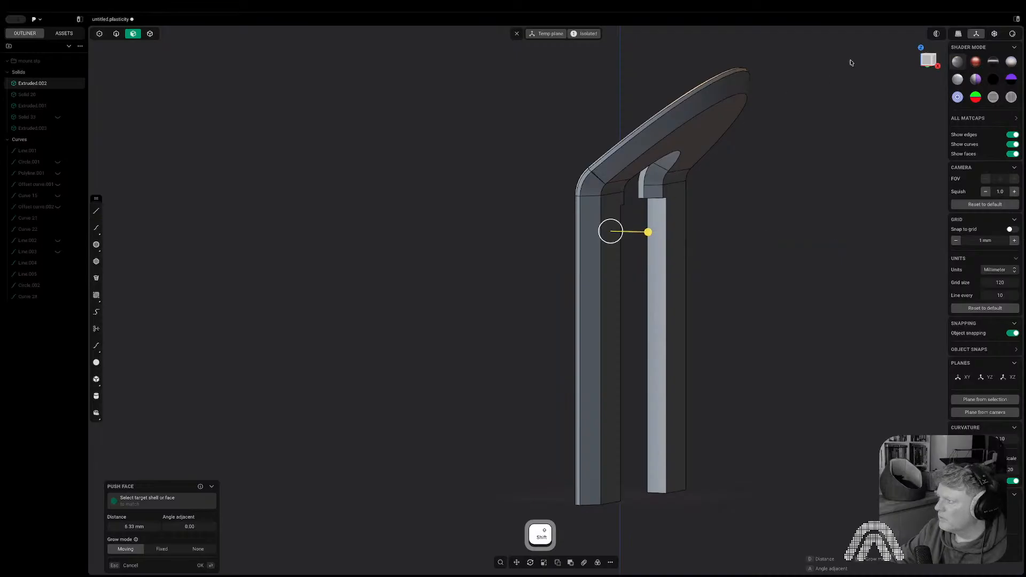
pyautogui.rightClick(834, 101)
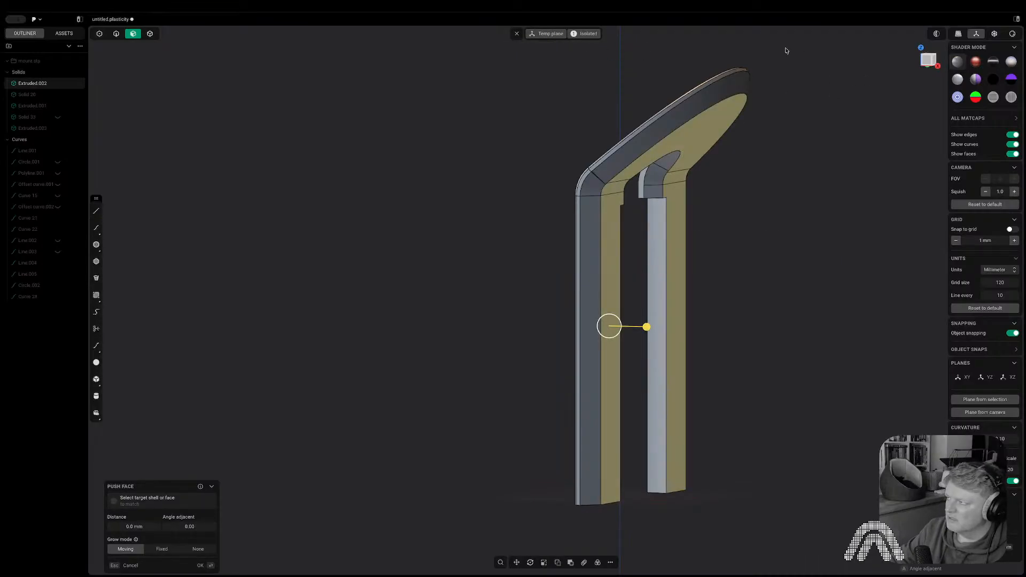
# - End the isolation and inspect how the thickened clip meets the housing wall and arched rim
pyautogui.click(573, 34)
pyautogui.click(936, 71)
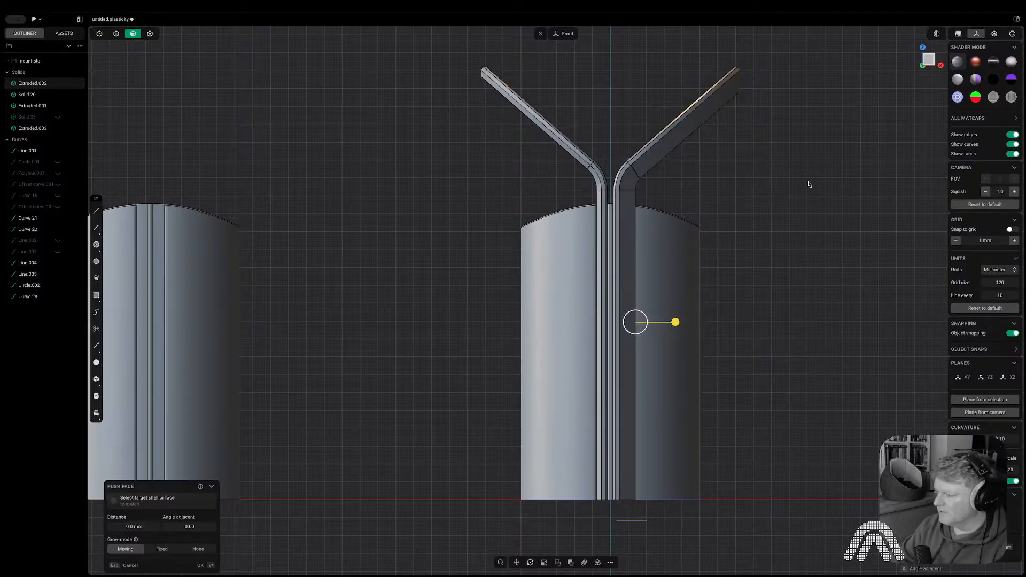
pyautogui.moveTo(809, 184); pyautogui.dragTo(593, 218, button='middle')
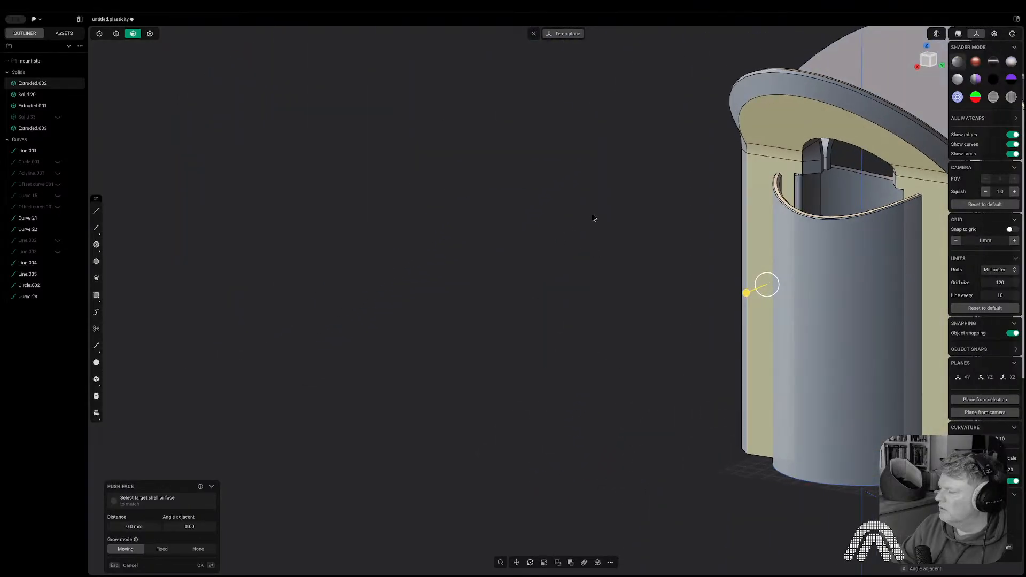
pyautogui.scroll(6, 594, 218)
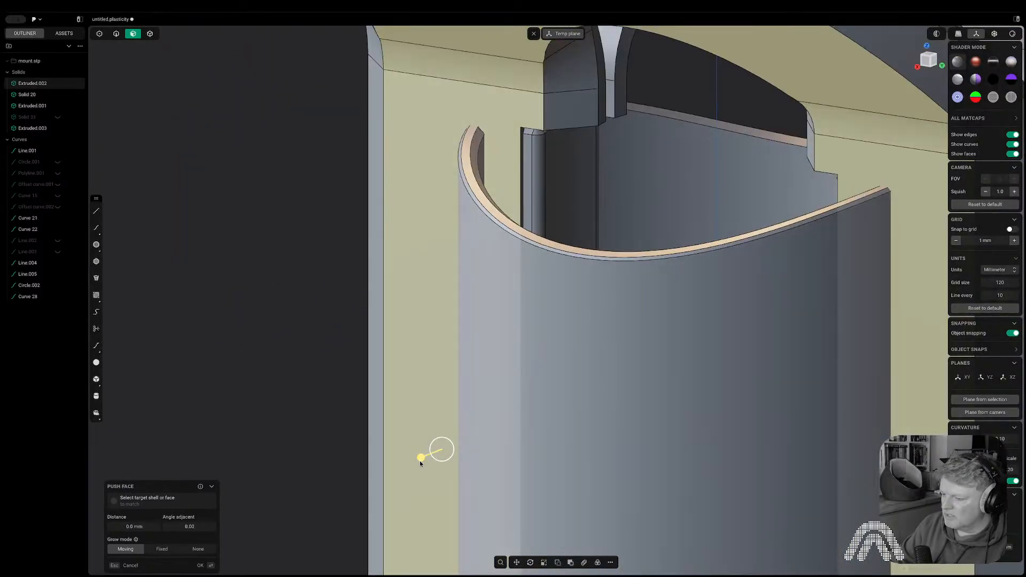
pyautogui.moveTo(421, 462); pyautogui.dragTo(423, 460)
pyautogui.press('Escape')
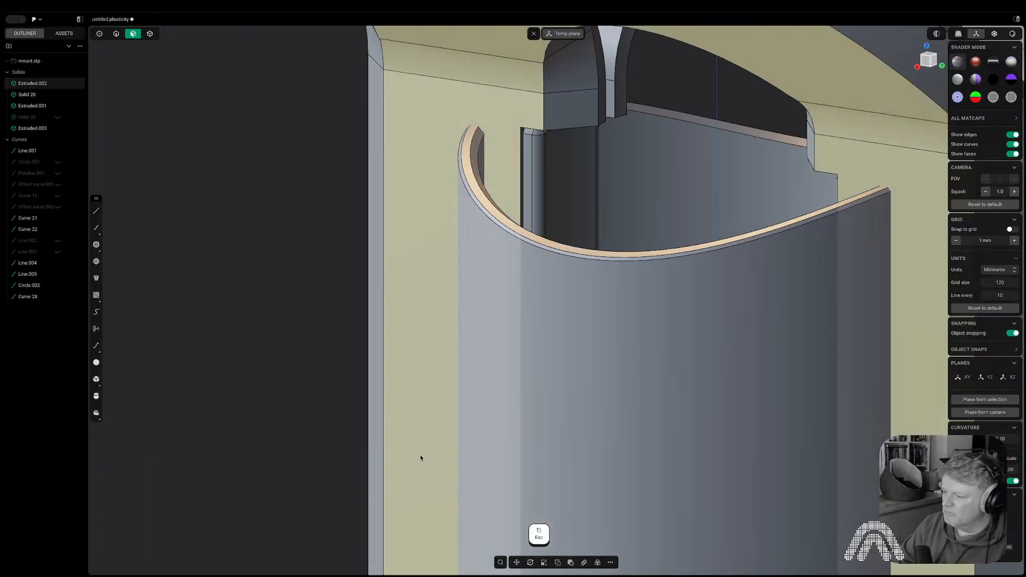
pyautogui.scroll(-4, 429, 441)
pyautogui.scroll(-4, 402, 411)
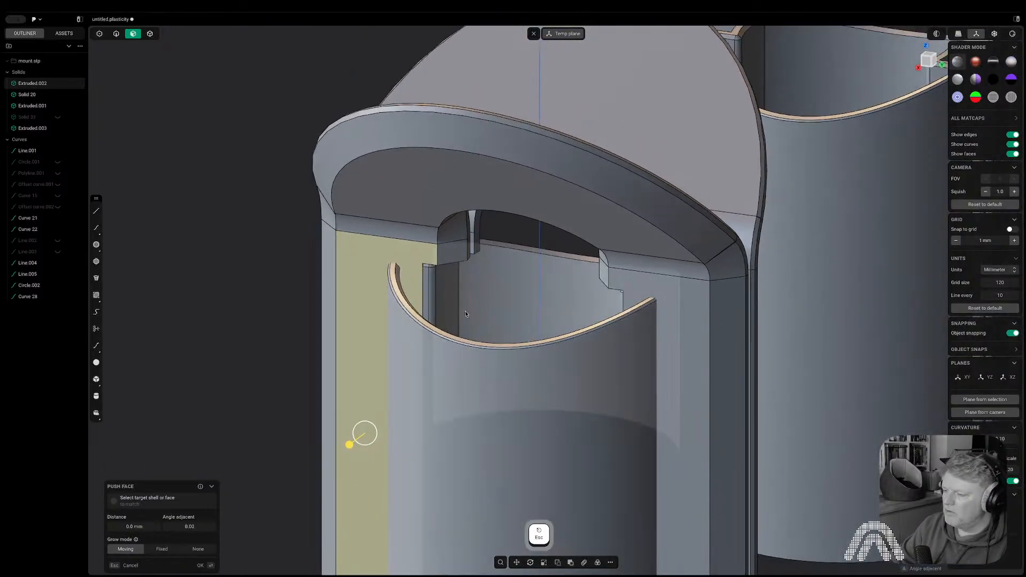
# - Undo the 6.3 mm outward push of the outer faces on the clip leaning toward positive X, and end its isolation
pyautogui.scroll(-5, 465, 310)
pyautogui.moveTo(514, 307); pyautogui.dragTo(970, 43, button='middle')
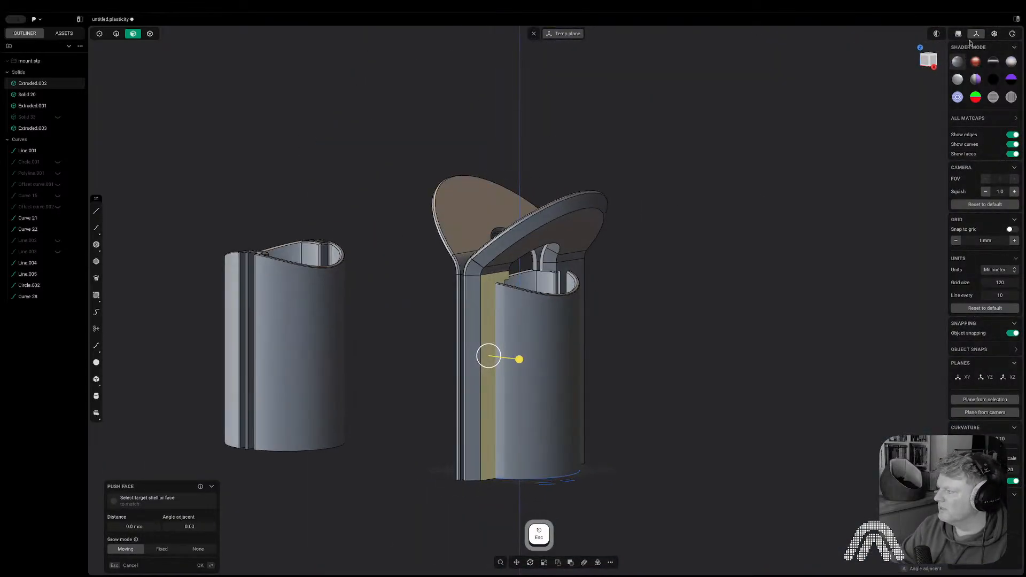
pyautogui.click(924, 63)
pyautogui.scroll(2, 804, 183)
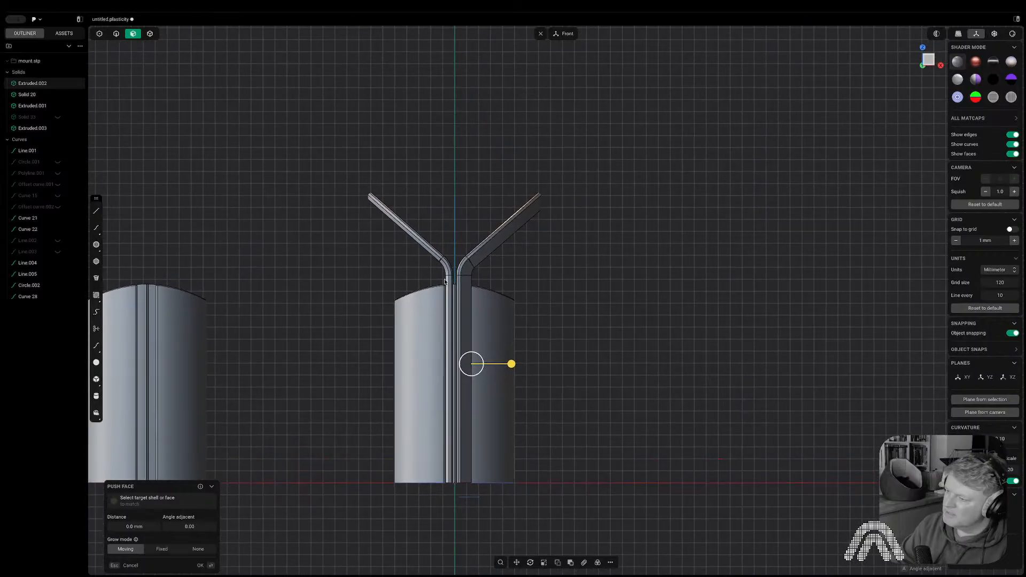
pyautogui.scroll(4, 481, 262)
pyautogui.click(539, 315)
pyautogui.press('super+z')
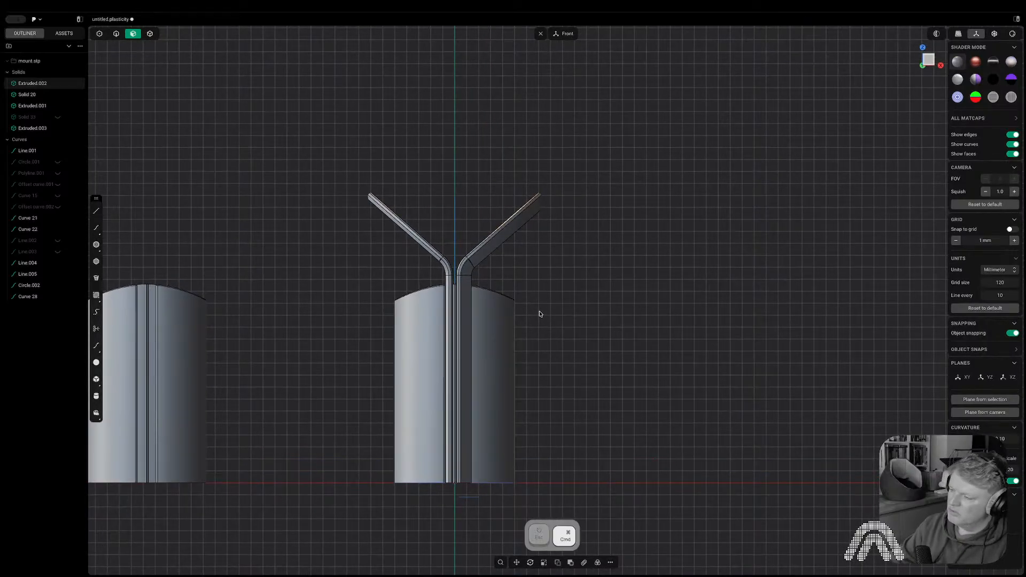
pyautogui.press('super+z')
pyautogui.press('super+z')
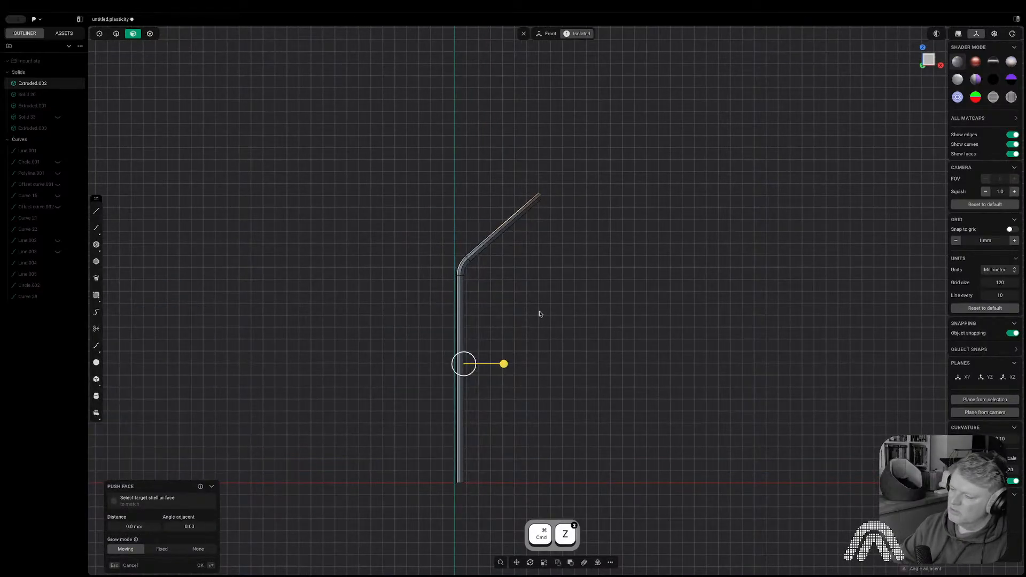
pyautogui.press('super+z')
pyautogui.press('super+z')
pyautogui.press('super+z')
pyautogui.press('super+z')
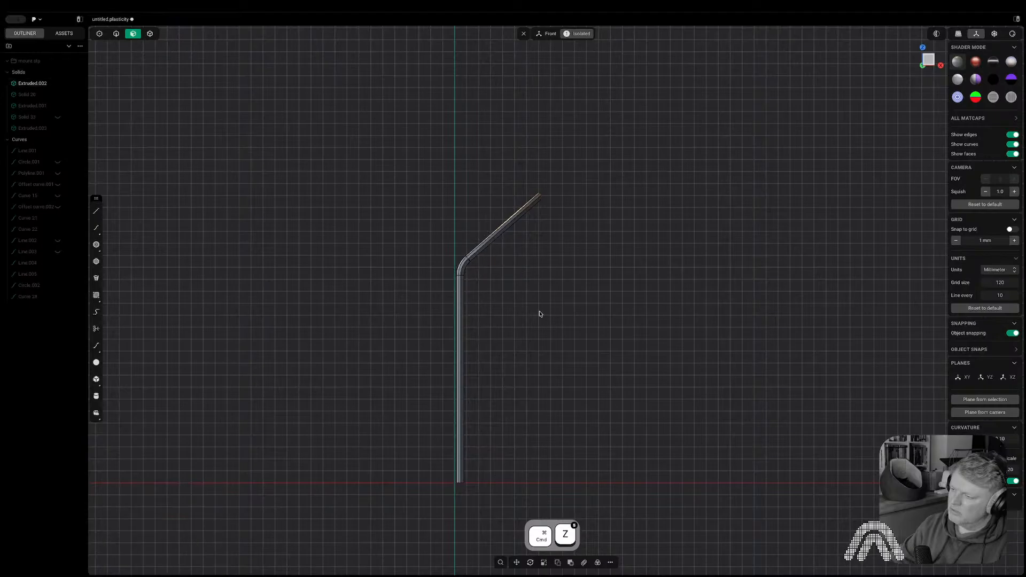
pyautogui.press('super+z')
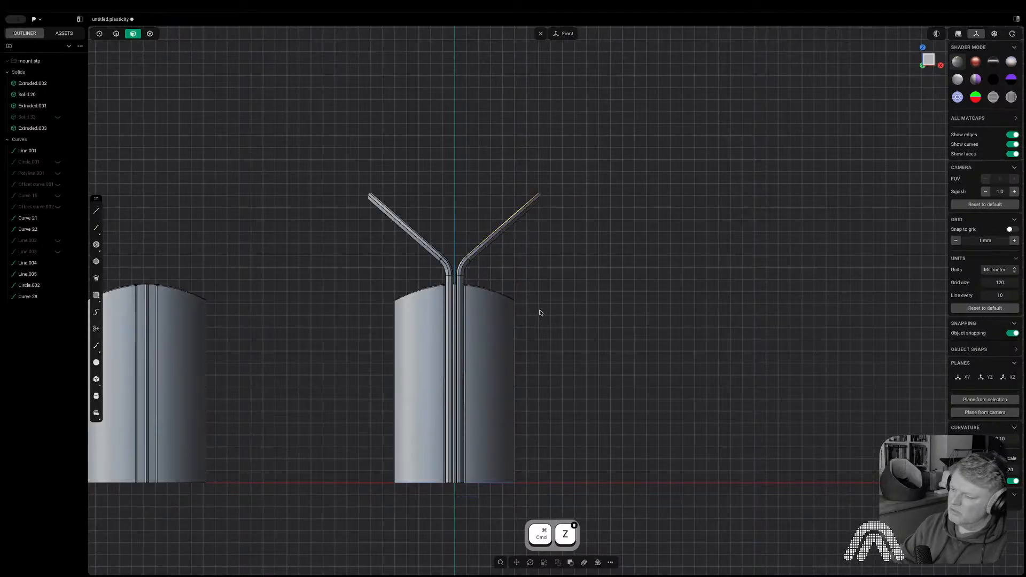
# - Push the same outer plate, bend and leg faces of the clip outward by about 2.48 mm
pyautogui.moveTo(533, 316); pyautogui.dragTo(520, 258, button='middle')
pyautogui.moveTo(523, 246); pyautogui.dragTo(541, 275)
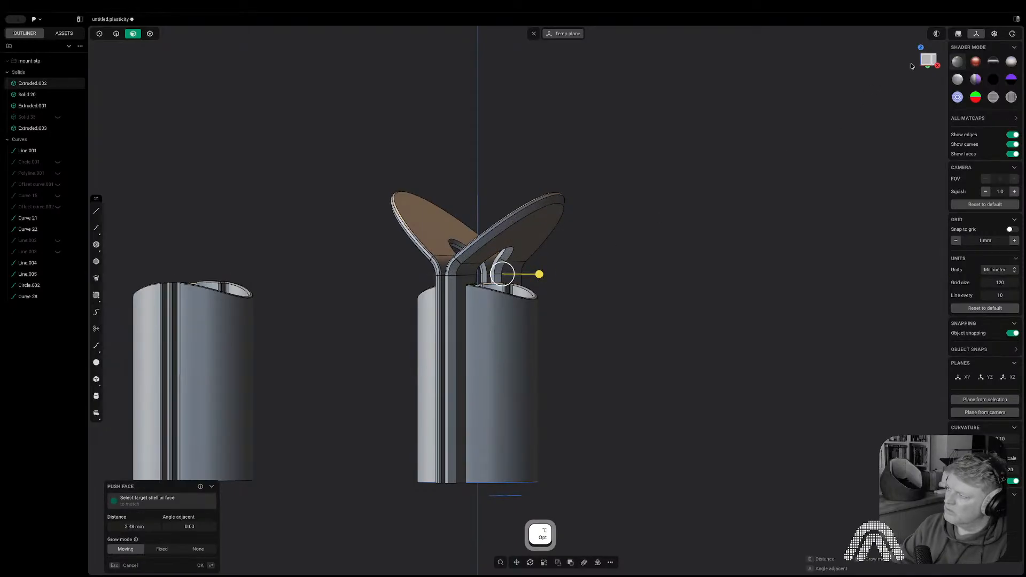
pyautogui.click(928, 60)
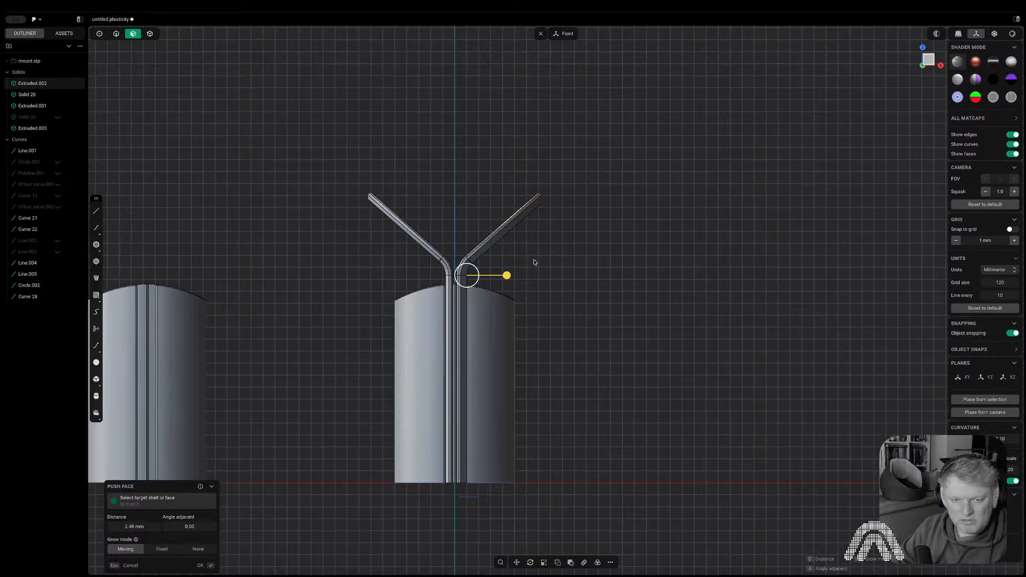
pyautogui.press('Return')
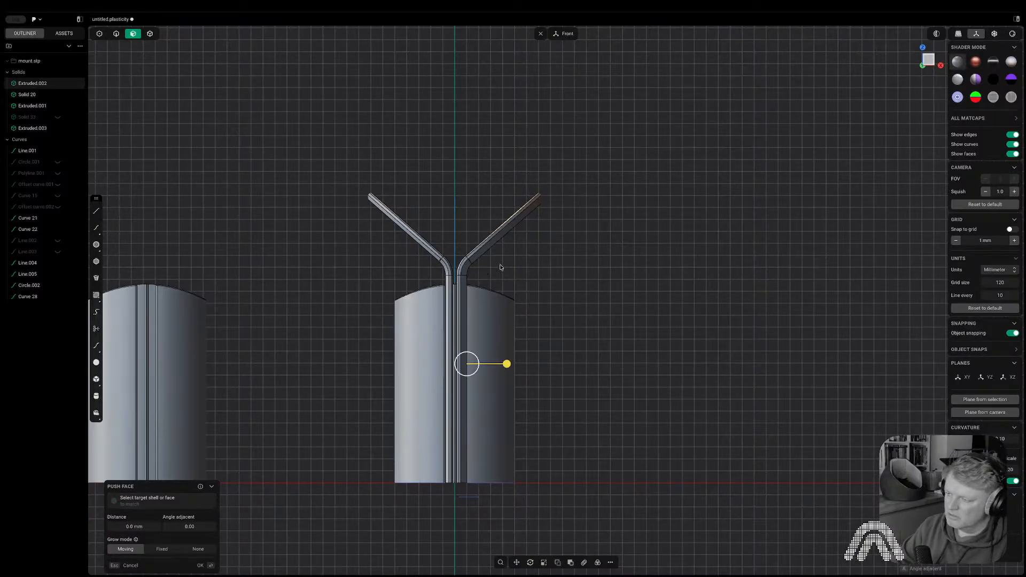
# - Isolate the cylindrical housing and try to push its inner wall faces by about -0.65 mm
pyautogui.moveTo(484, 271); pyautogui.dragTo(392, 319, button='middle')
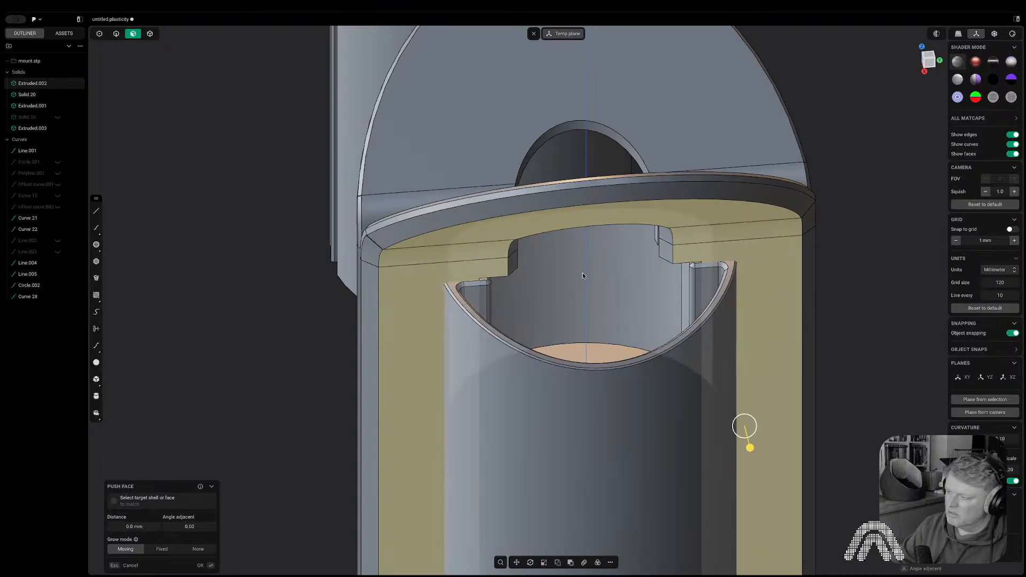
pyautogui.press('Tab')
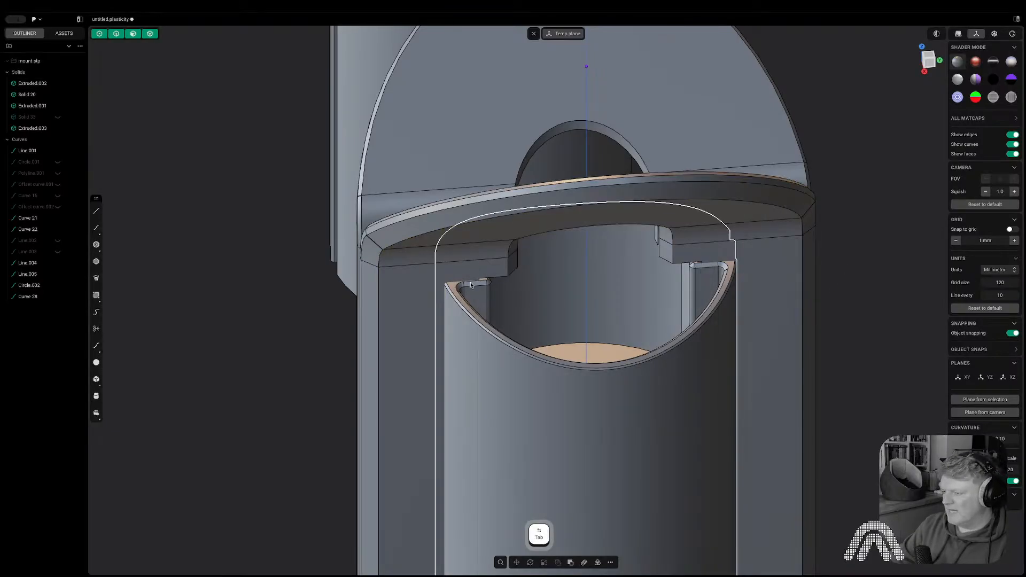
pyautogui.press('/')
pyautogui.press('3')
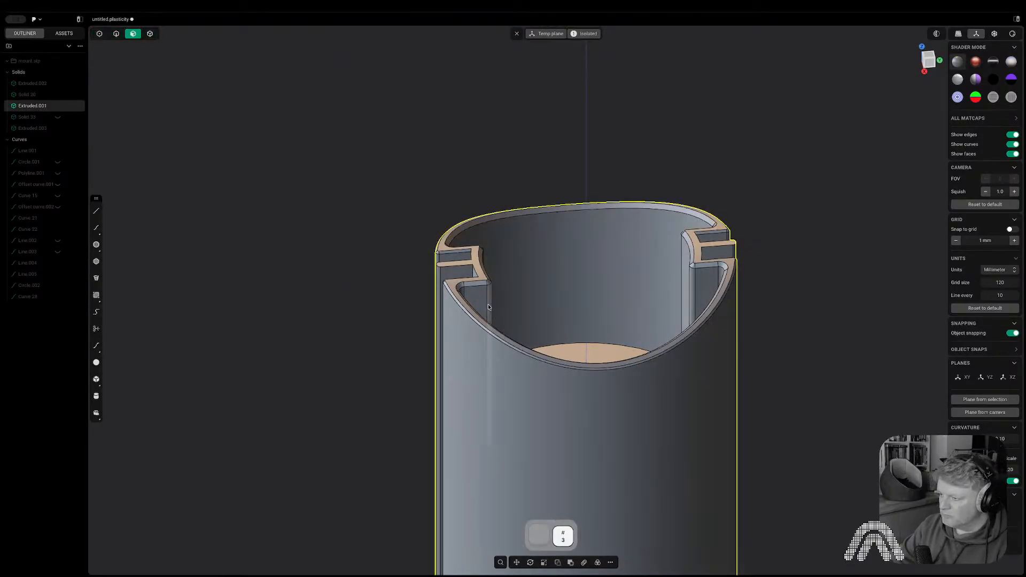
pyautogui.keyDown('alt'); pyautogui.keyDown('super'); pyautogui.click(476, 298); pyautogui.keyUp('super'); pyautogui.keyUp('alt')
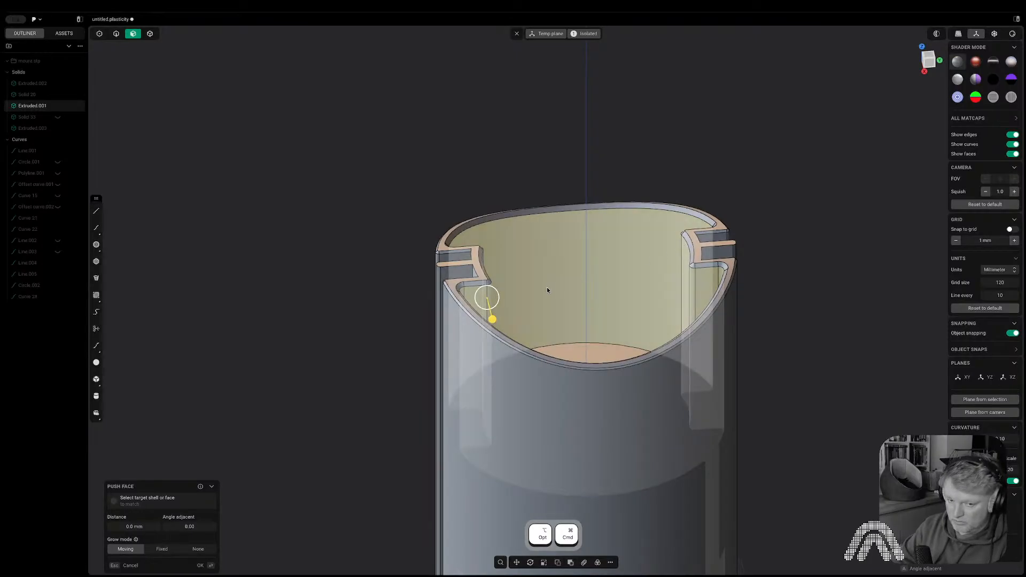
pyautogui.moveTo(492, 319); pyautogui.dragTo(493, 321)
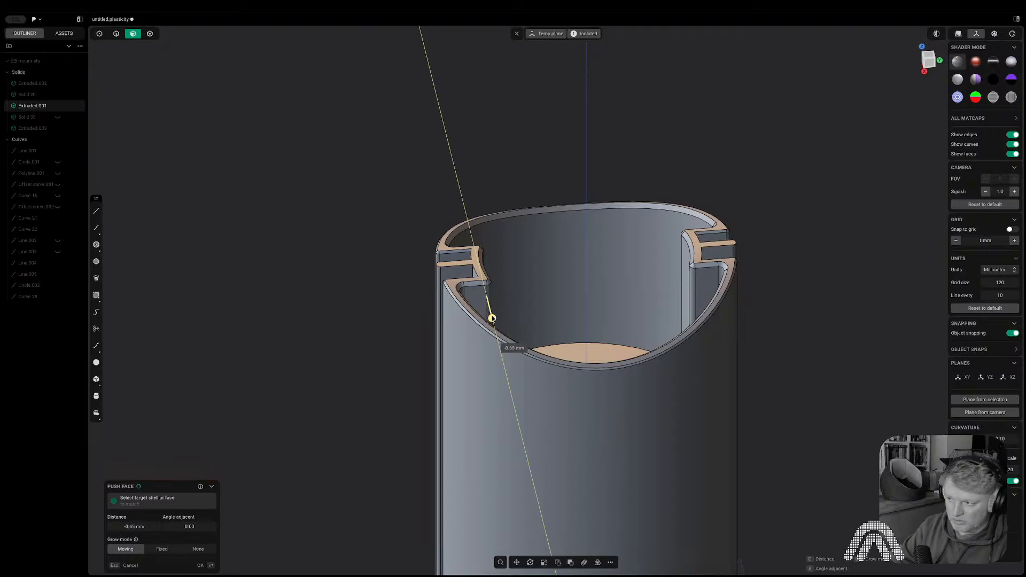
pyautogui.press('Escape')
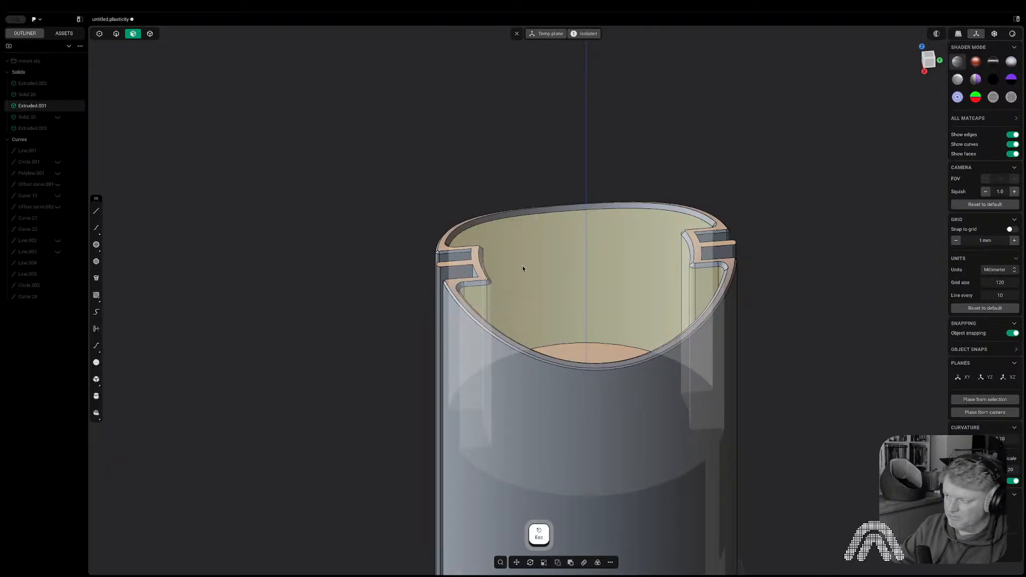
pyautogui.press('Escape')
# - Try another push on the housing's inner wall loop including the slot enclosures, end the isolation, and deselect the faces
pyautogui.moveTo(764, 209); pyautogui.dragTo(665, 395, button='middle')
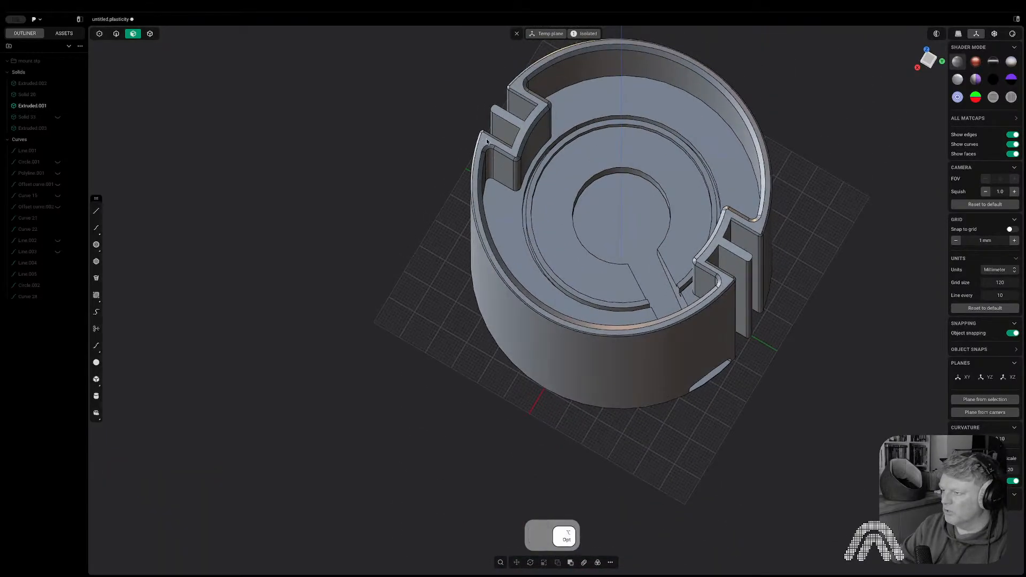
pyautogui.keyDown('alt'); pyautogui.click(499, 163); pyautogui.keyUp('alt')
pyautogui.moveTo(493, 203); pyautogui.dragTo(491, 207)
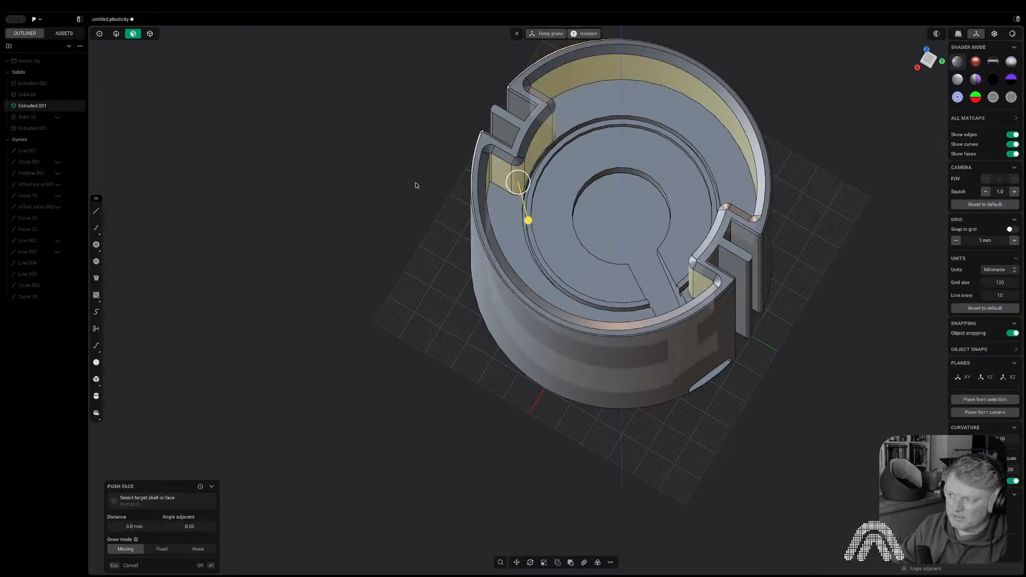
pyautogui.moveTo(414, 183); pyautogui.dragTo(557, 63, button='middle')
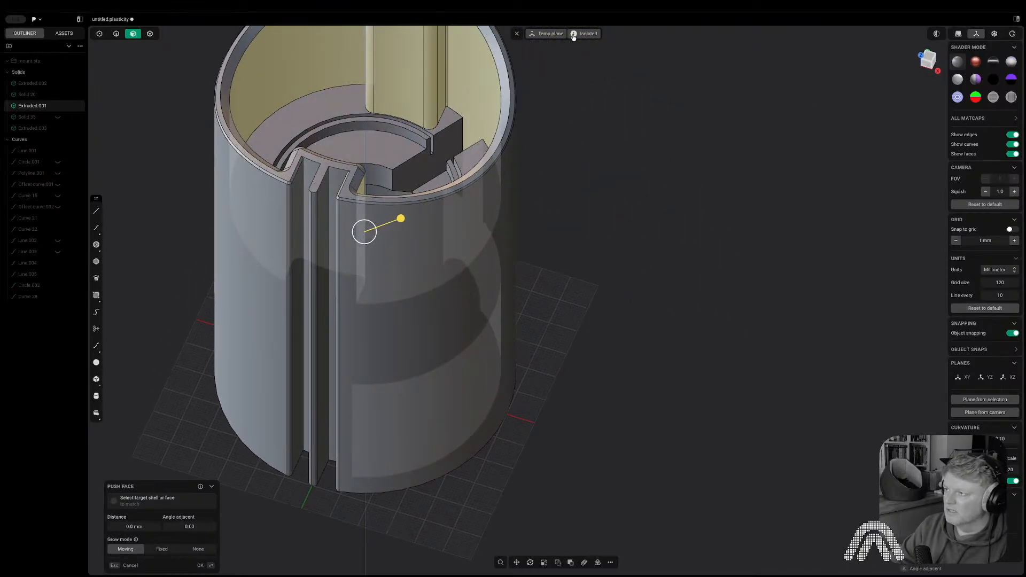
pyautogui.click(574, 37)
pyautogui.moveTo(577, 197); pyautogui.dragTo(478, 163, button='middle')
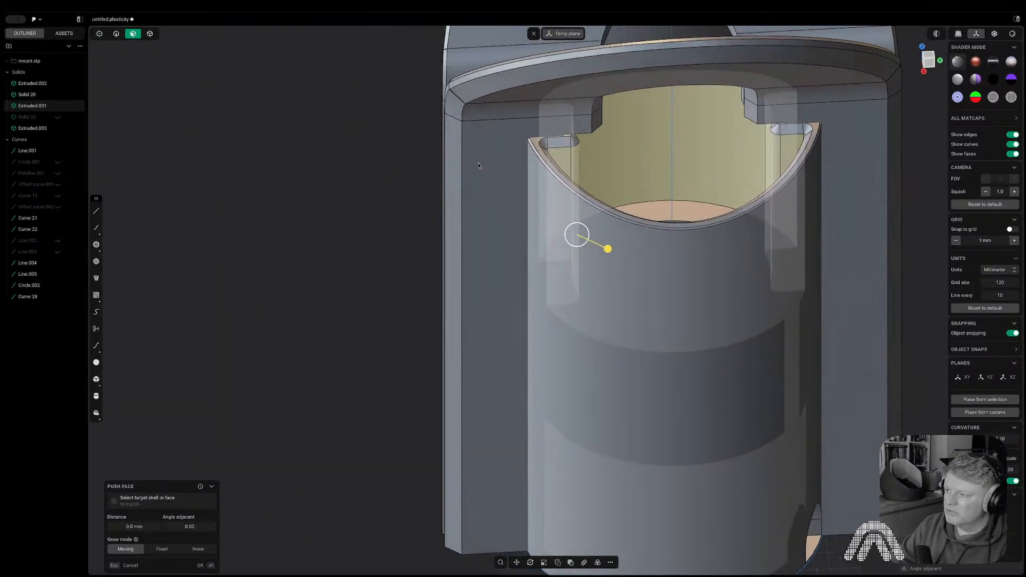
pyautogui.scroll(5, 478, 163)
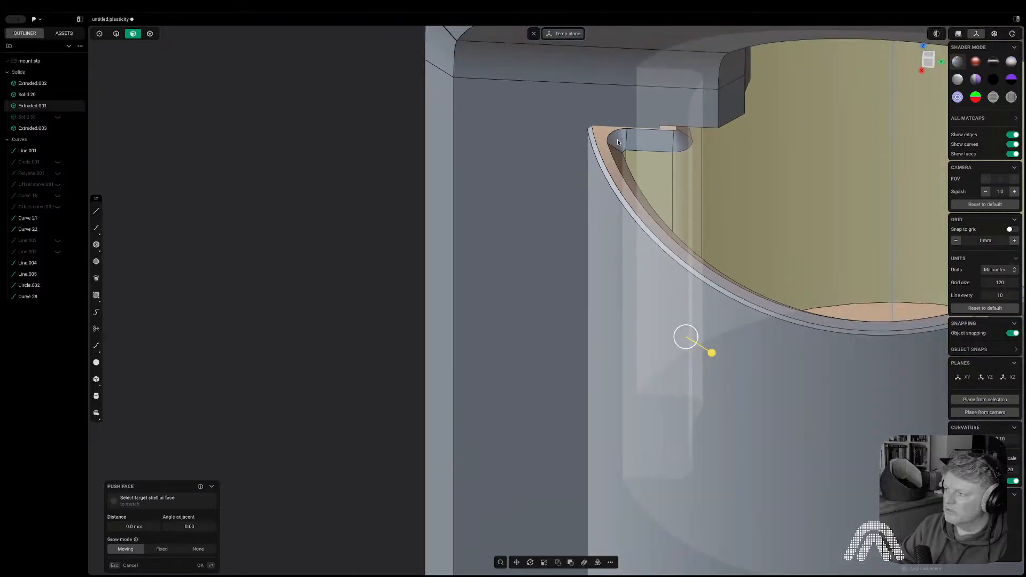
pyautogui.press('Escape')
pyautogui.press('3')
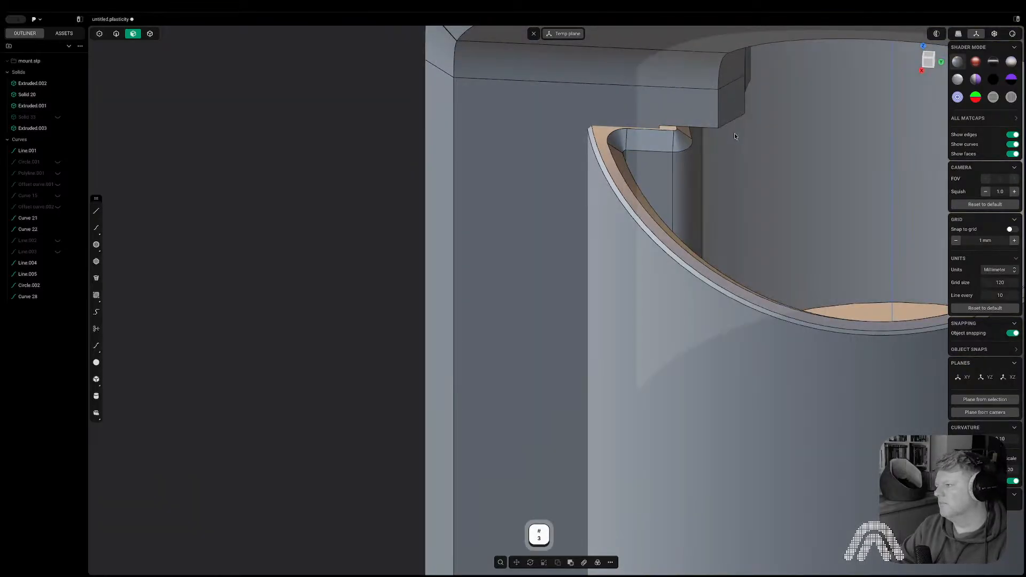
# - Try to dissolve the small chamfer faces along the top of one slot enclosure inside the housing
pyautogui.keyDown('shift'); pyautogui.click(660, 146); pyautogui.keyUp('shift')
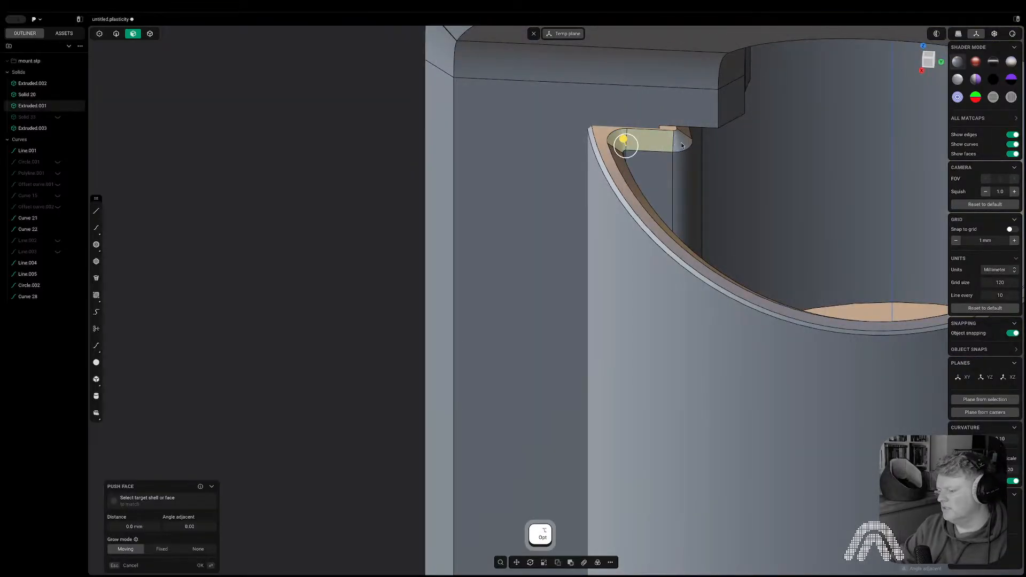
pyautogui.hotkey('alt', 'x')
pyautogui.press('Escape')
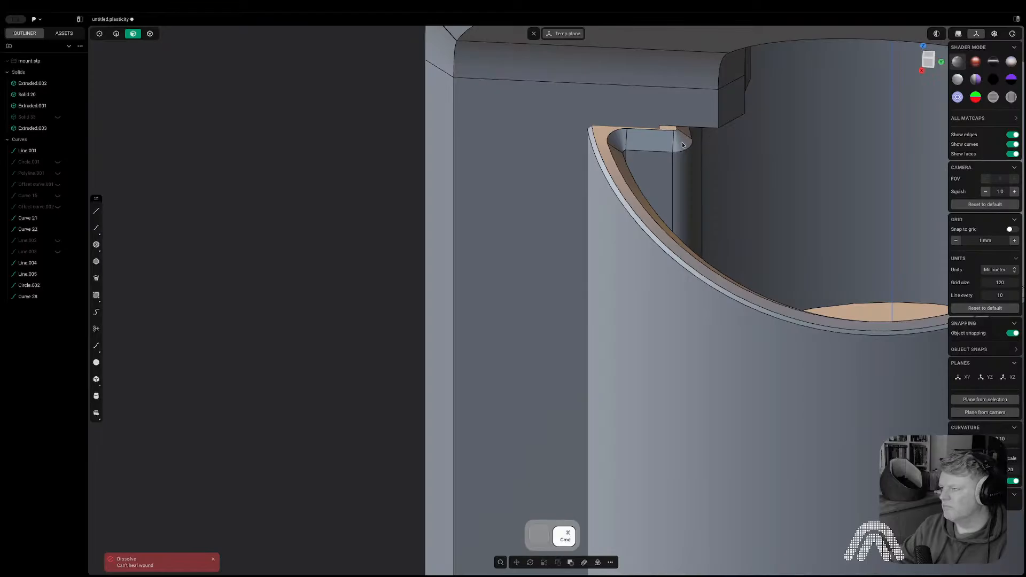
pyautogui.click(682, 144)
pyautogui.keyDown('shift'); pyautogui.click(650, 142); pyautogui.keyUp('shift')
pyautogui.keyDown('shift'); pyautogui.click(617, 142); pyautogui.keyUp('shift')
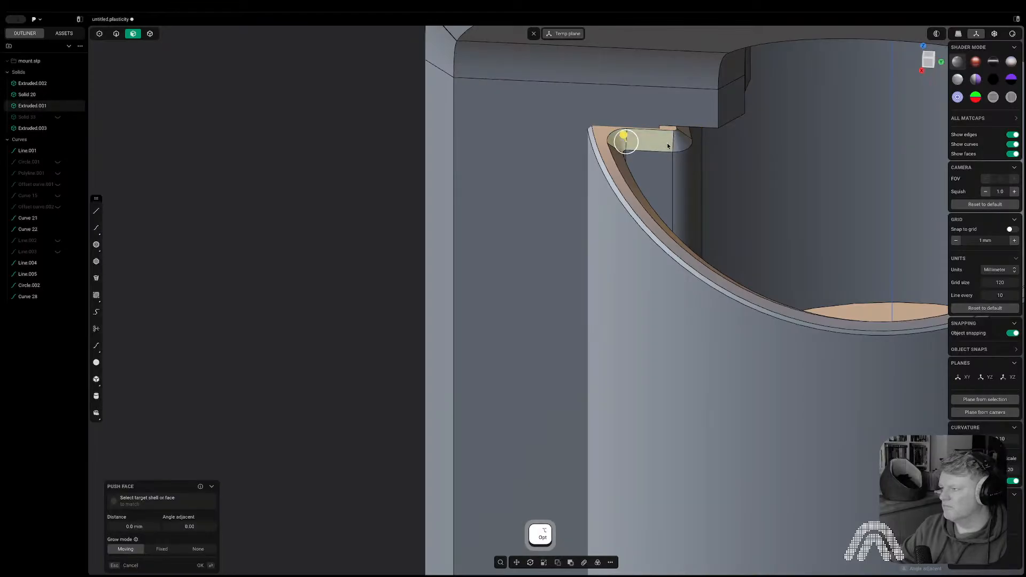
pyautogui.scroll(-5, 678, 147)
pyautogui.press('Escape')
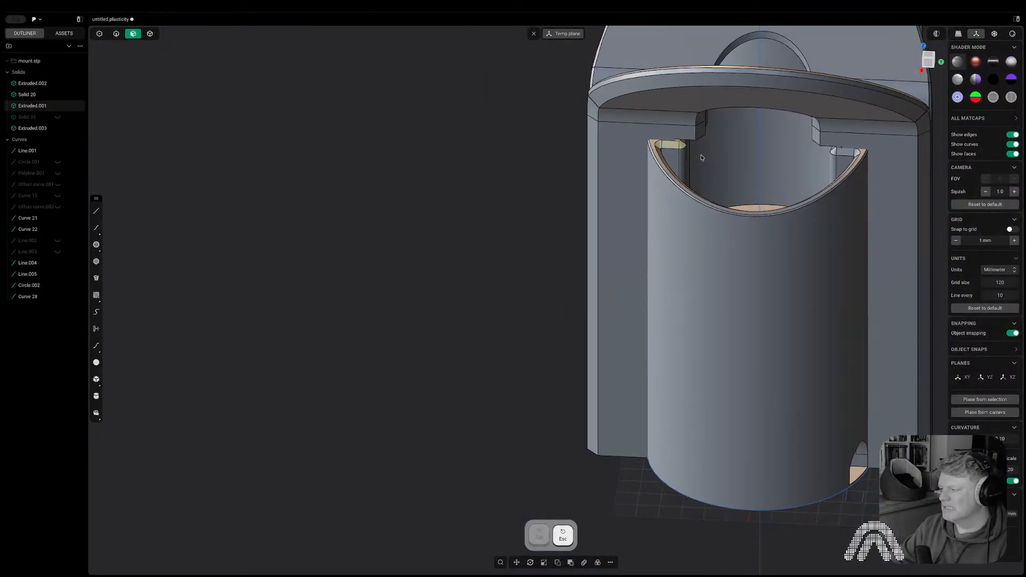
# - Delete the outer vertical fillet of that slot enclosure, together with the corner and straight chamfer faces along its top
pyautogui.moveTo(701, 155); pyautogui.dragTo(597, 112, button='middle')
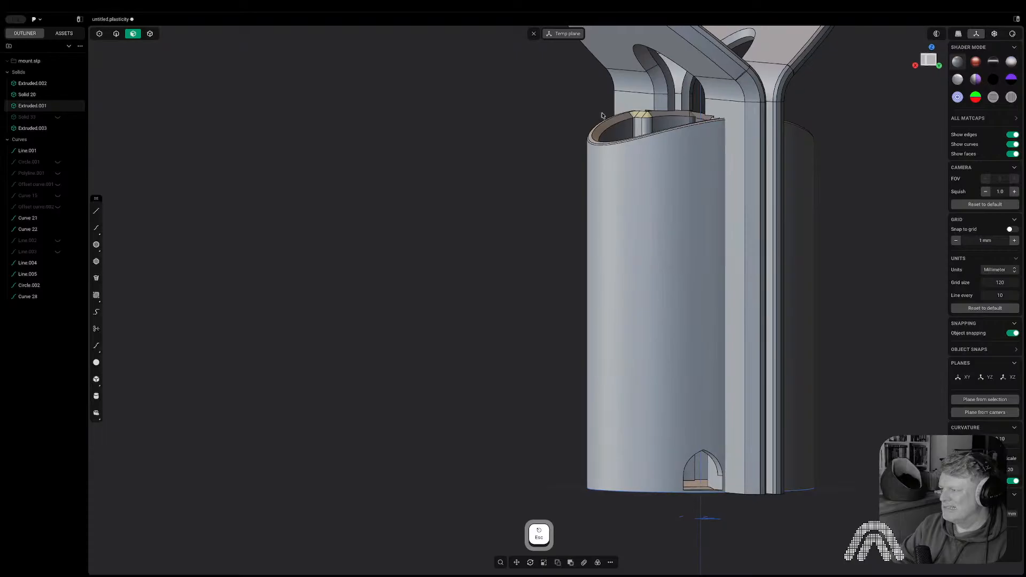
pyautogui.scroll(5, 684, 117)
pyautogui.click(693, 114)
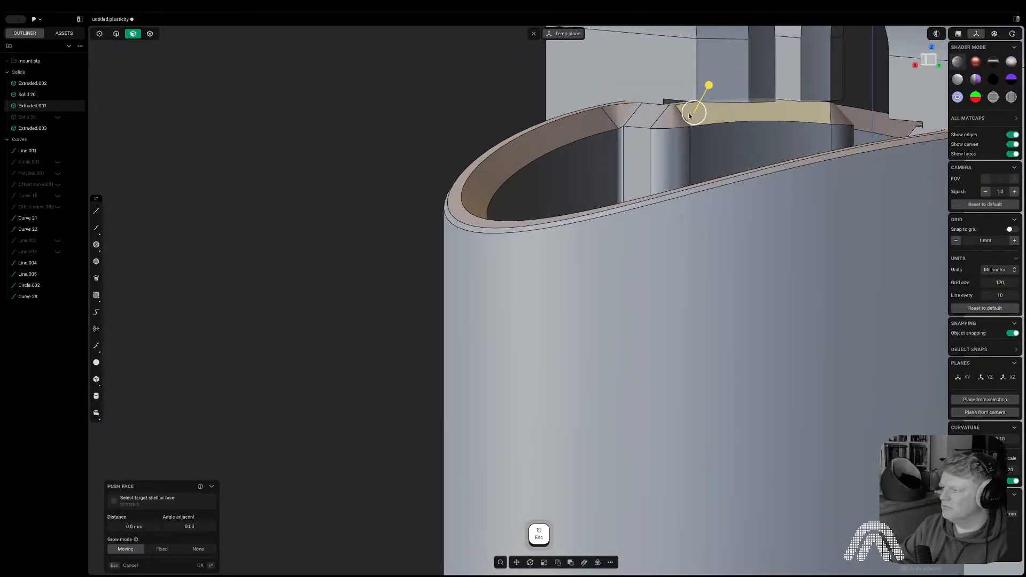
pyautogui.moveTo(674, 135); pyautogui.dragTo(675, 163, button='middle')
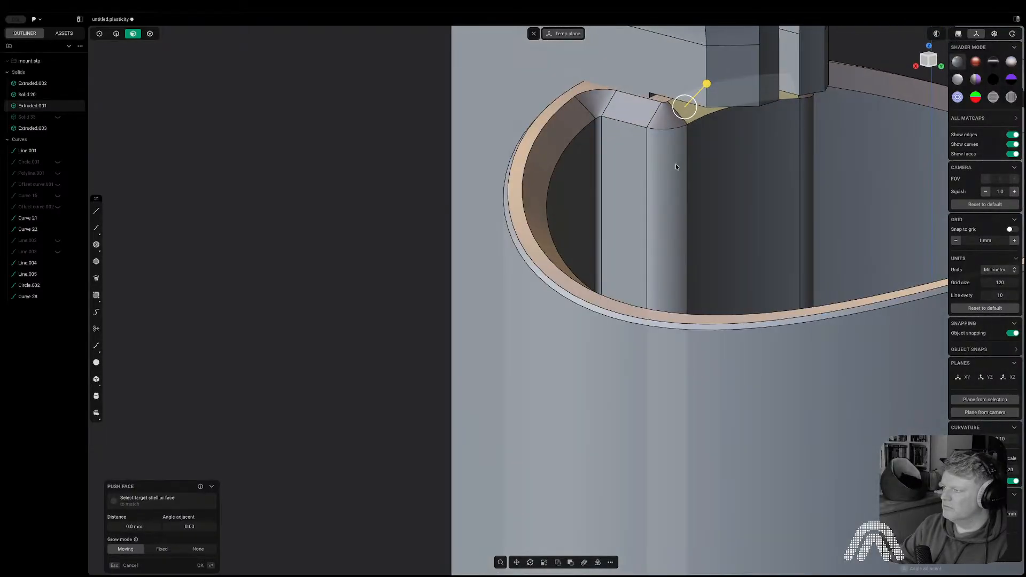
pyautogui.click(676, 164)
pyautogui.press('Delete')
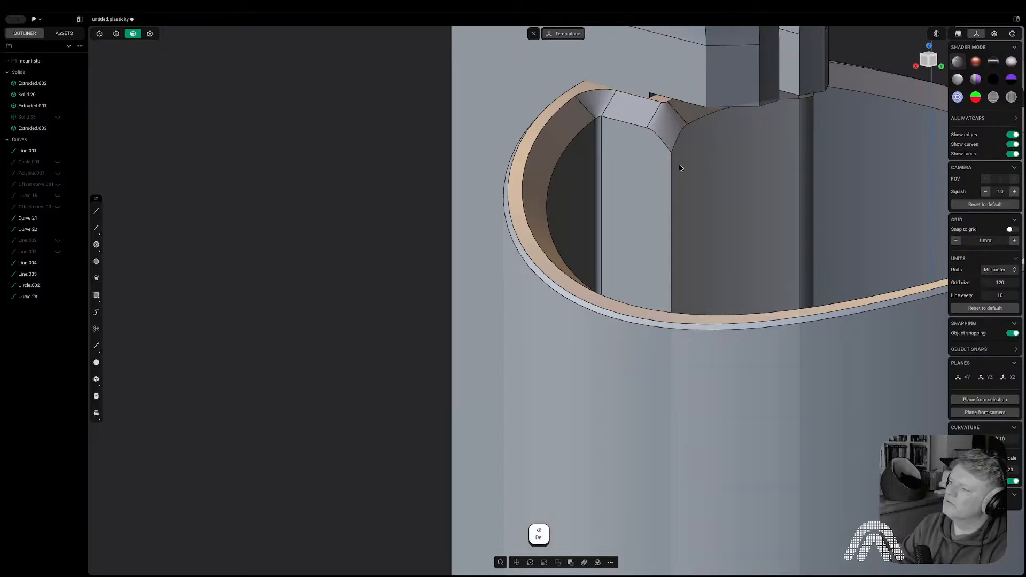
pyautogui.click(665, 120)
pyautogui.press('Delete')
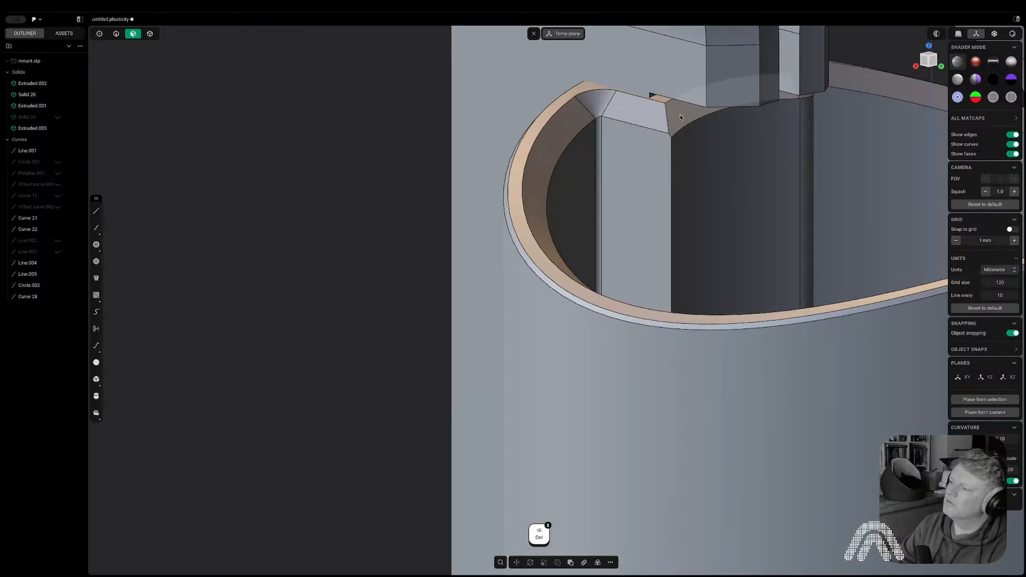
pyautogui.click(640, 113)
pyautogui.press('Delete')
# - Delete the fillet and corner chamfer where the enclosure meets the housing wall, and the vertical fillet at its opposite corner
pyautogui.click(599, 127)
pyautogui.press('Delete')
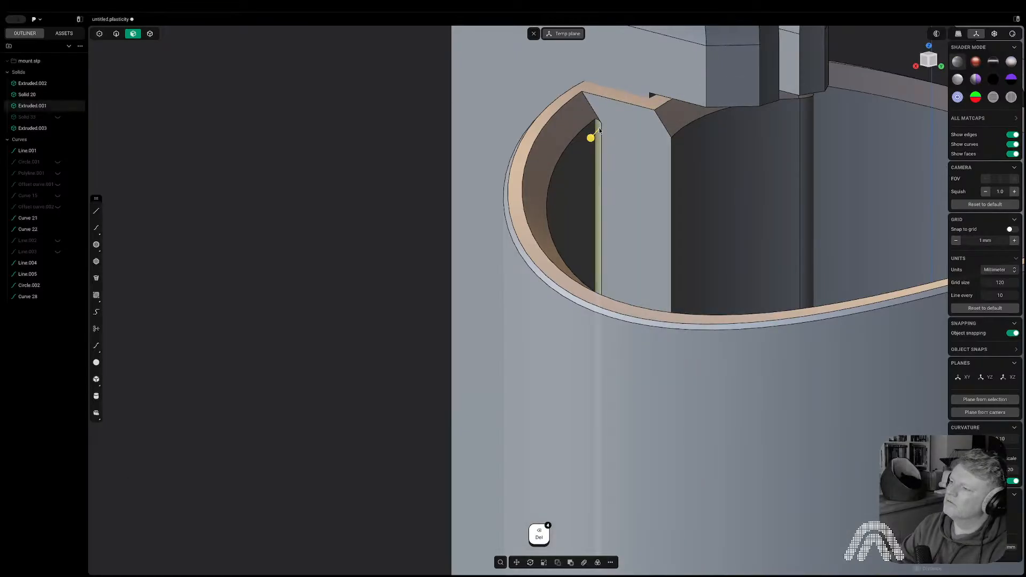
pyautogui.press('Delete')
pyautogui.click(587, 114)
pyautogui.press('Delete')
pyautogui.moveTo(732, 133); pyautogui.dragTo(684, 139, button='middle')
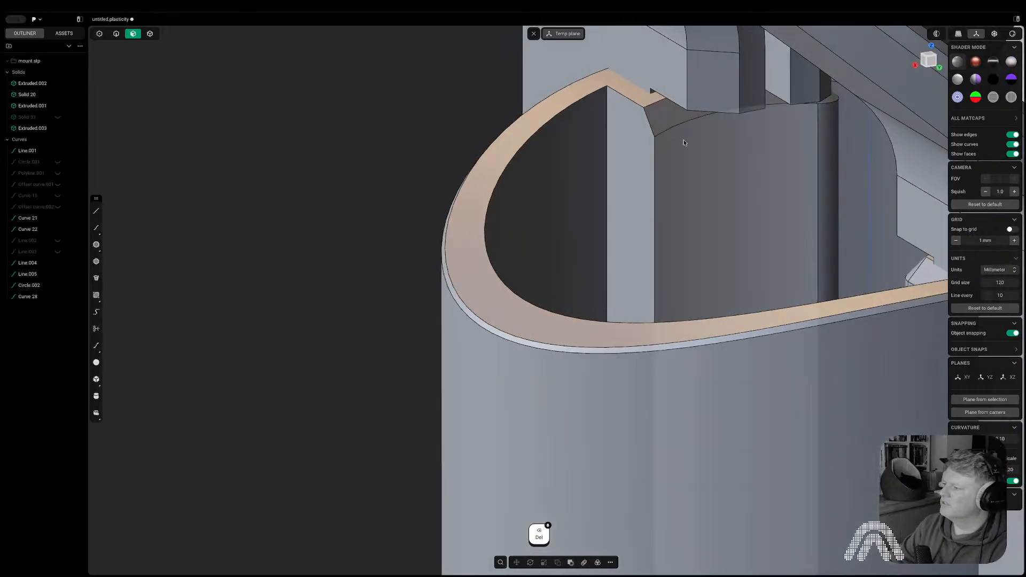
pyautogui.click(831, 127)
pyautogui.press('Delete')
# - Isolate the cylindrical housing and frame the opposite slot enclosure with its remaining fillets and top chamfers
pyautogui.moveTo(831, 127); pyautogui.dragTo(567, 157, button='middle')
pyautogui.scroll(-10, 568, 156)
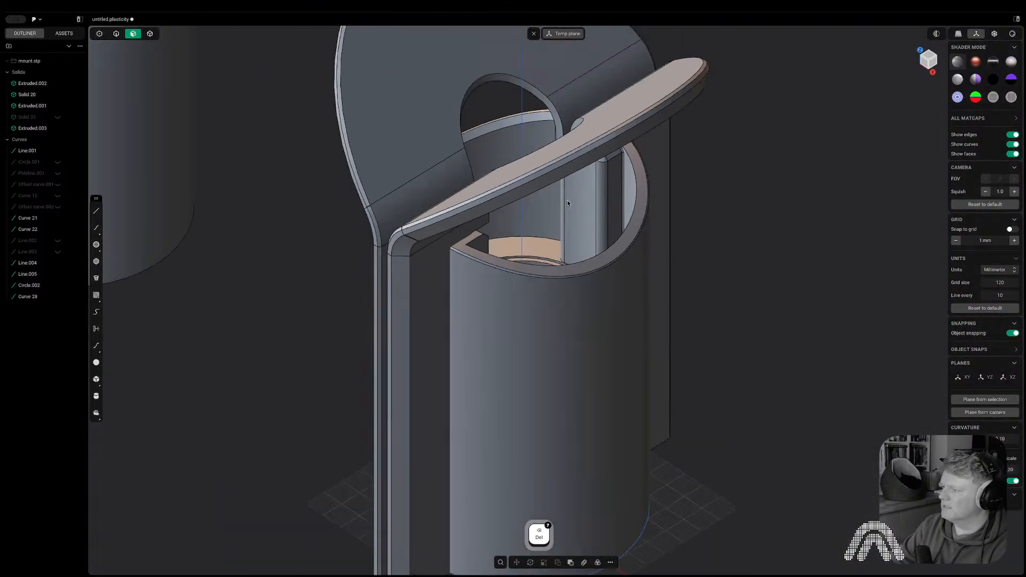
pyautogui.press('Tab')
pyautogui.click(611, 256)
pyautogui.press('.')
pyautogui.scroll(8, 610, 193)
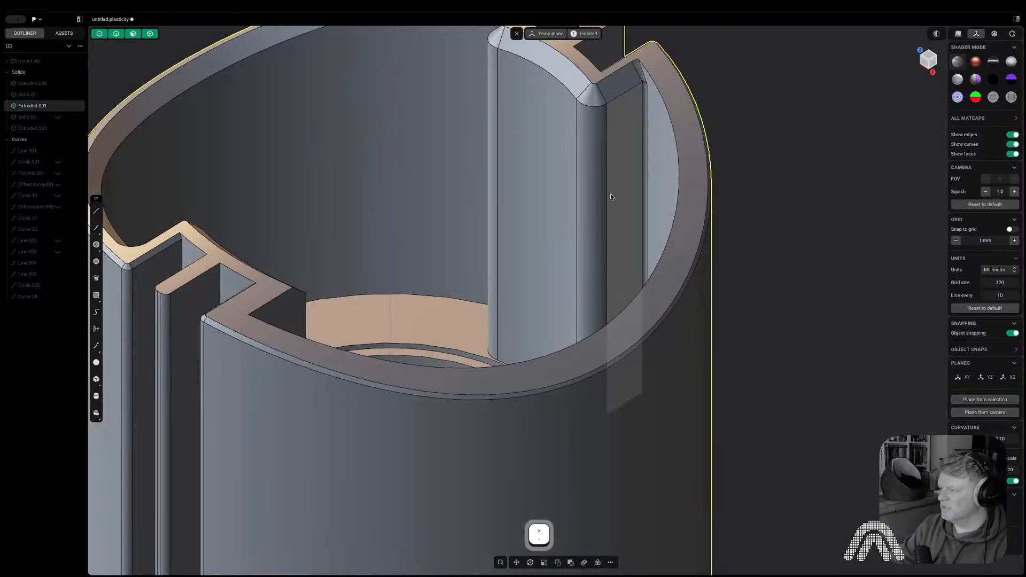
pyautogui.scroll(-8, 610, 161)
pyautogui.scroll(5, 622, 127)
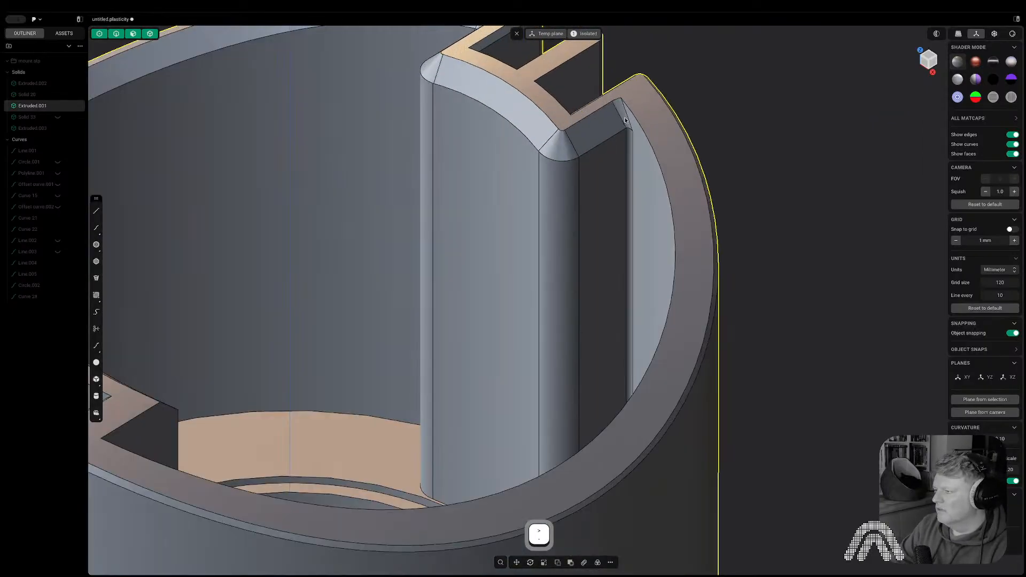
# - Delete the vertical fillet where the slot enclosure meets the housing wall, and the corner chamfer at its outer corner
pyautogui.press('Delete')
pyautogui.press('Delete')
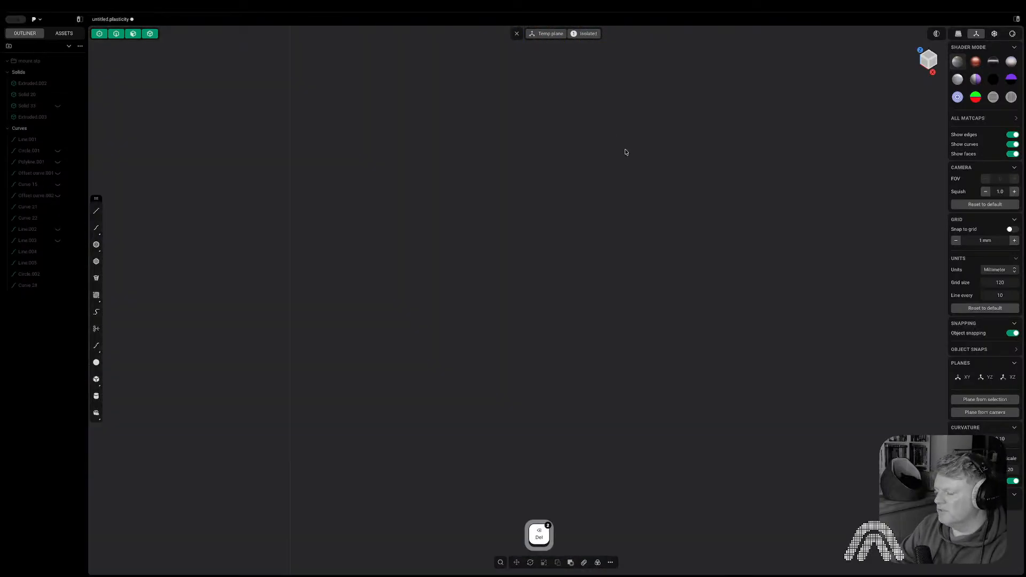
pyautogui.press('super+z')
pyautogui.click(615, 129)
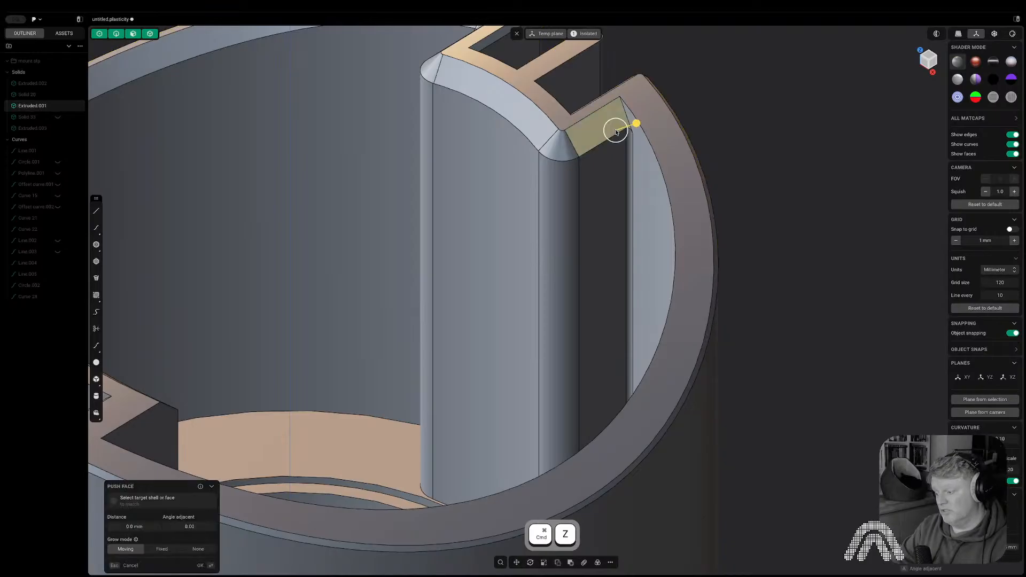
pyautogui.press('Delete')
pyautogui.press('Delete')
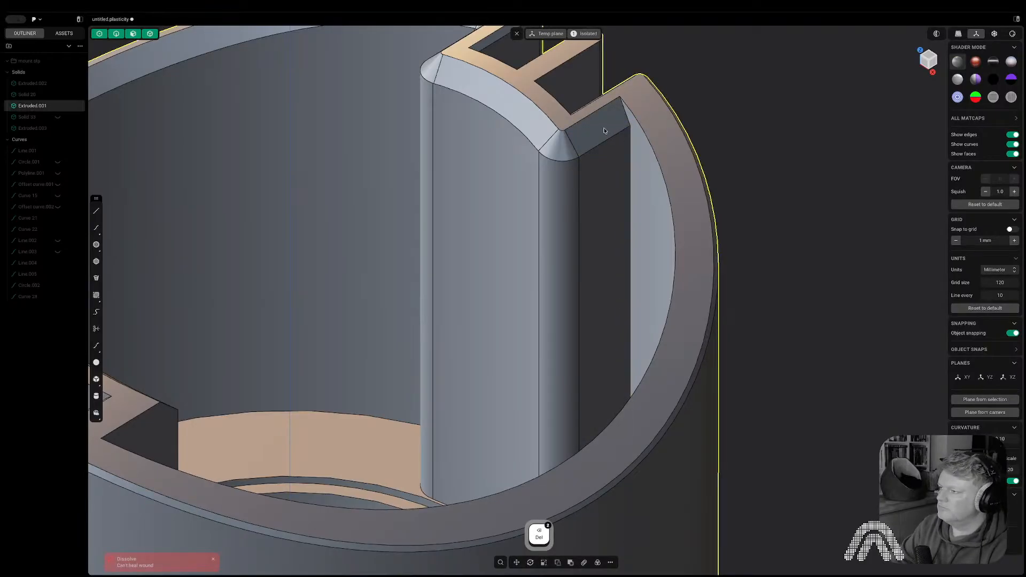
pyautogui.click(558, 151)
pyautogui.press('Delete')
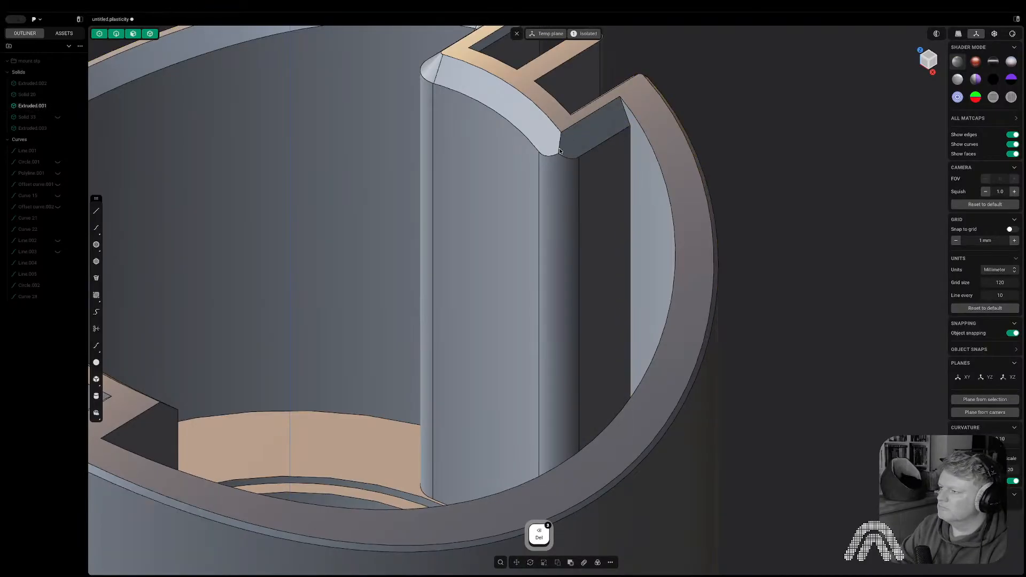
# - Delete the straight chamfer along the enclosure's short side and the vertical fillet below the outer corner next to it
pyautogui.click(590, 134)
pyautogui.press('Delete')
pyautogui.press('Delete')
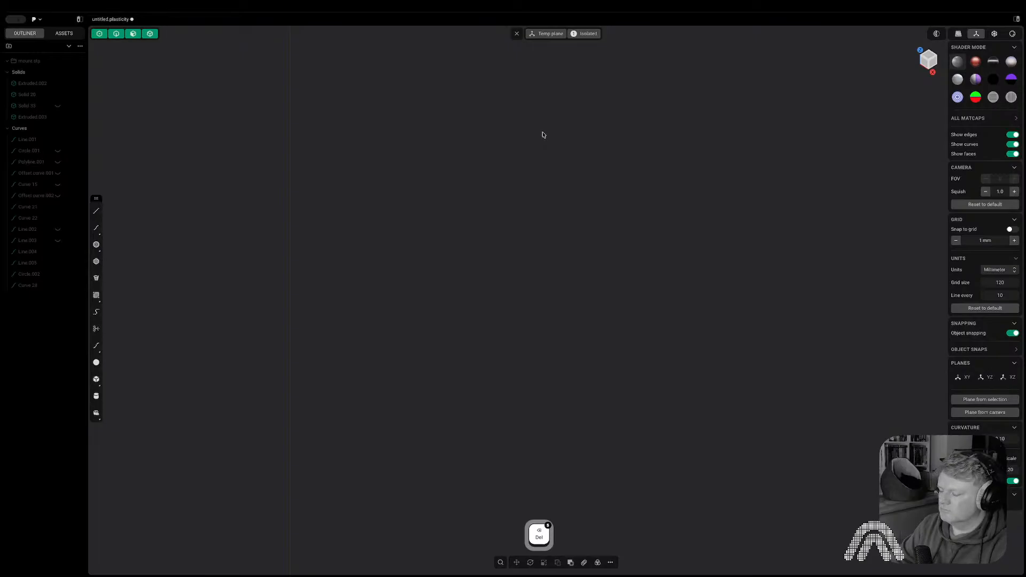
pyautogui.press('super+z')
pyautogui.click(531, 123)
pyautogui.press('Delete')
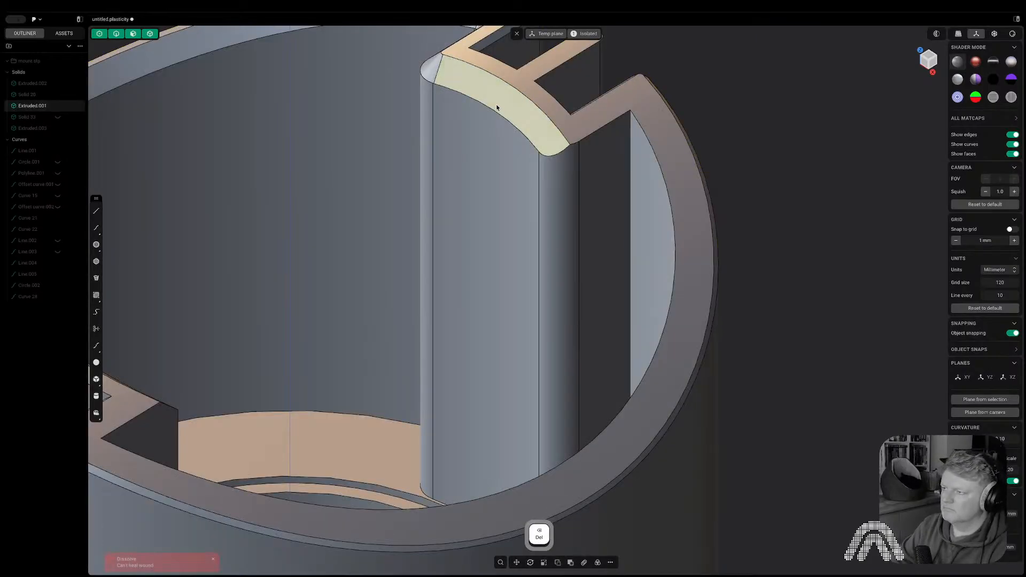
pyautogui.scroll(-5, 433, 71)
pyautogui.moveTo(434, 71); pyautogui.dragTo(483, 109, button='middle')
pyautogui.press('Delete')
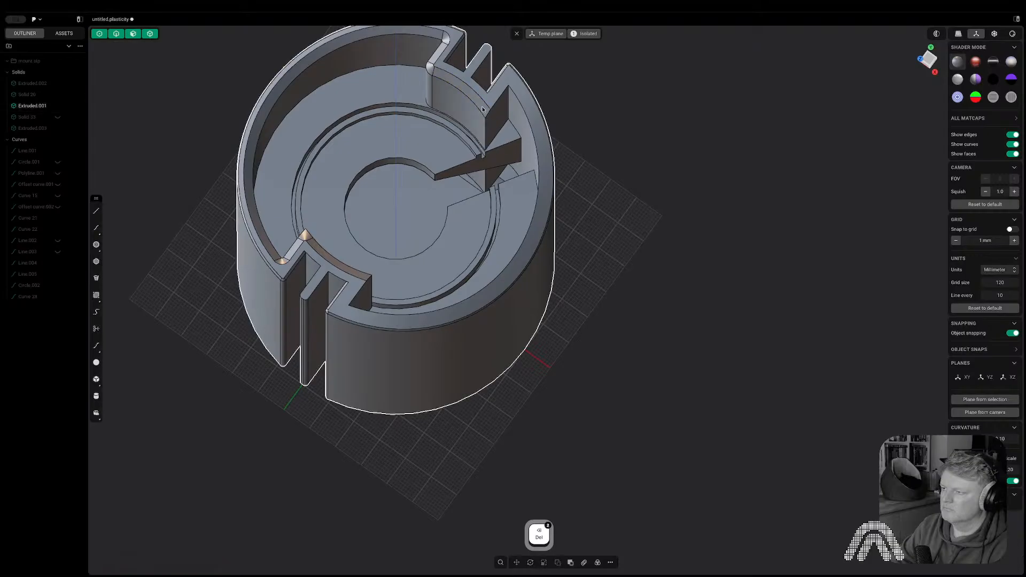
# - Delete the vertical fillet at the opposite outer corner of the same slot enclosure
pyautogui.click(477, 104)
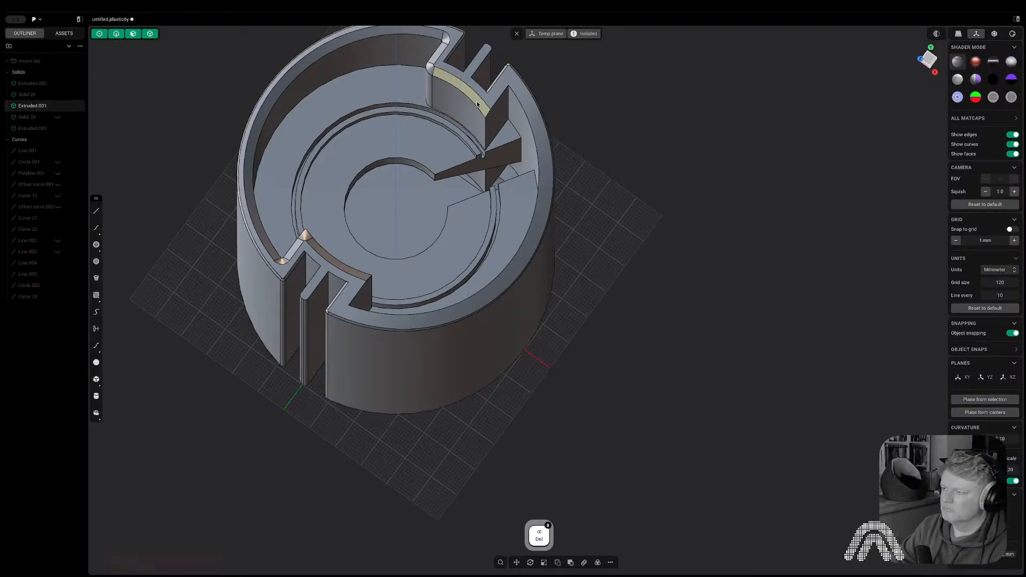
pyautogui.press('Delete')
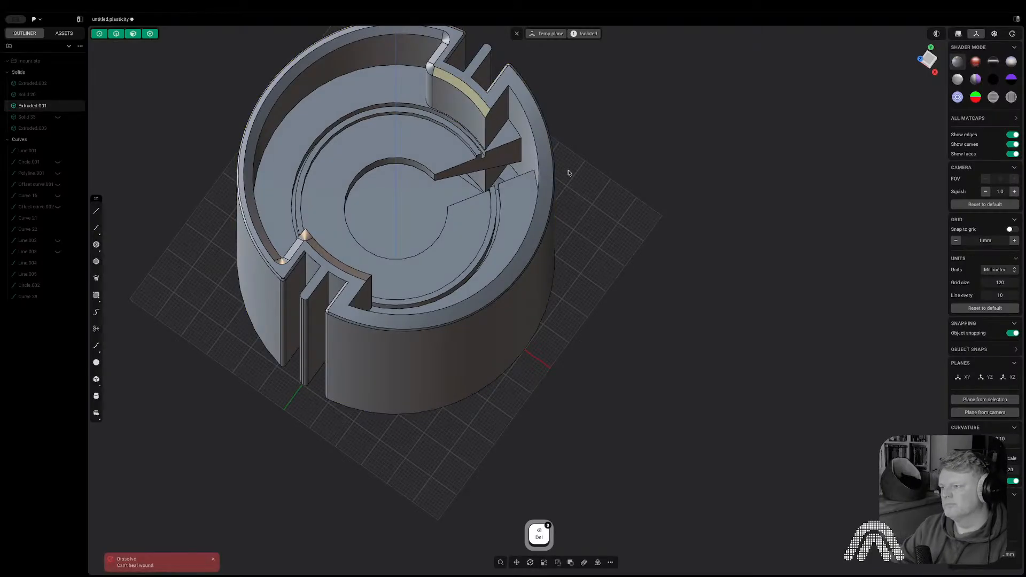
pyautogui.moveTo(568, 173); pyautogui.dragTo(636, 143, button='middle')
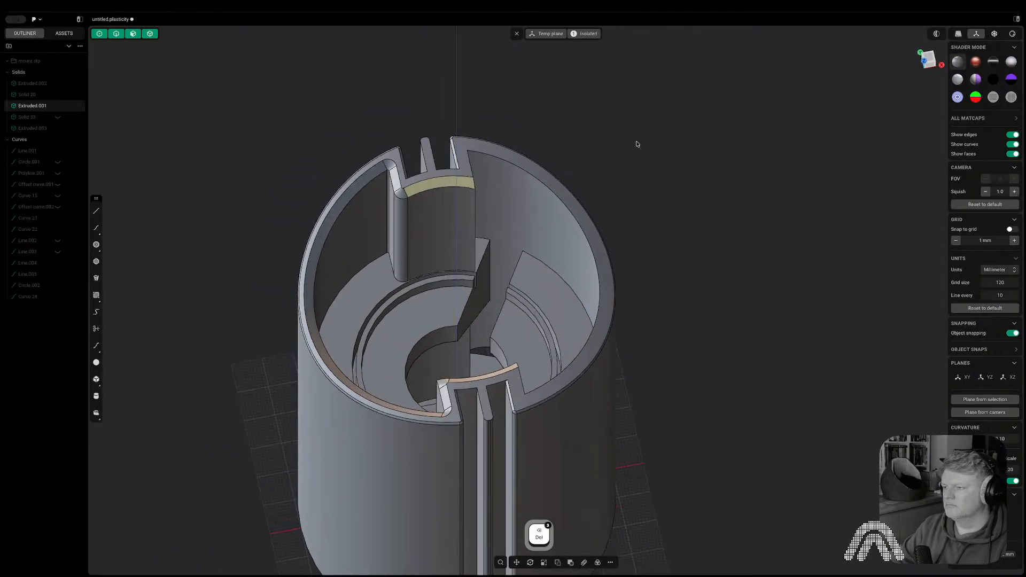
pyautogui.scroll(4, 429, 177)
pyautogui.click(386, 227)
pyautogui.press('Delete')
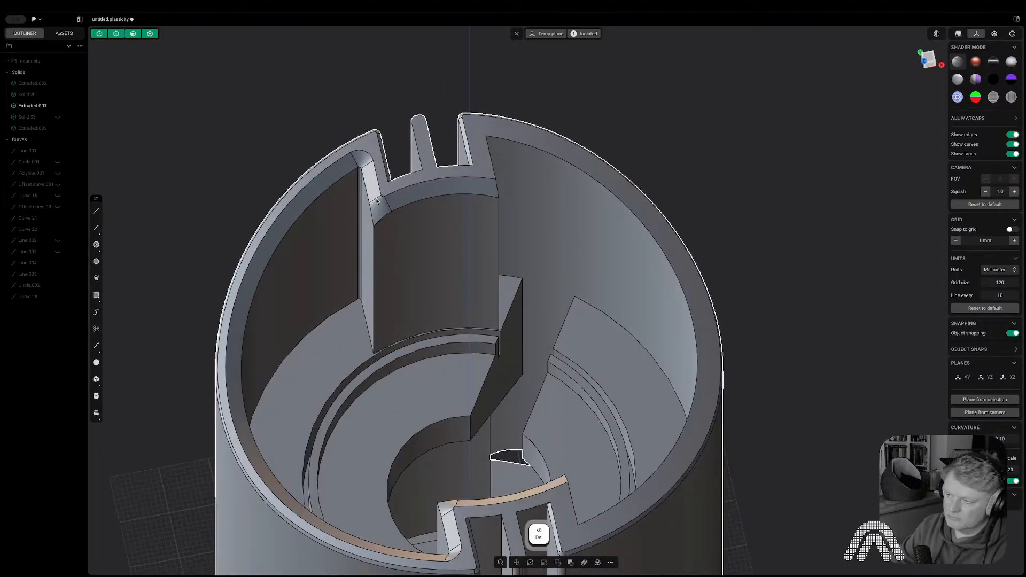
pyautogui.click(363, 177)
pyautogui.press('f')
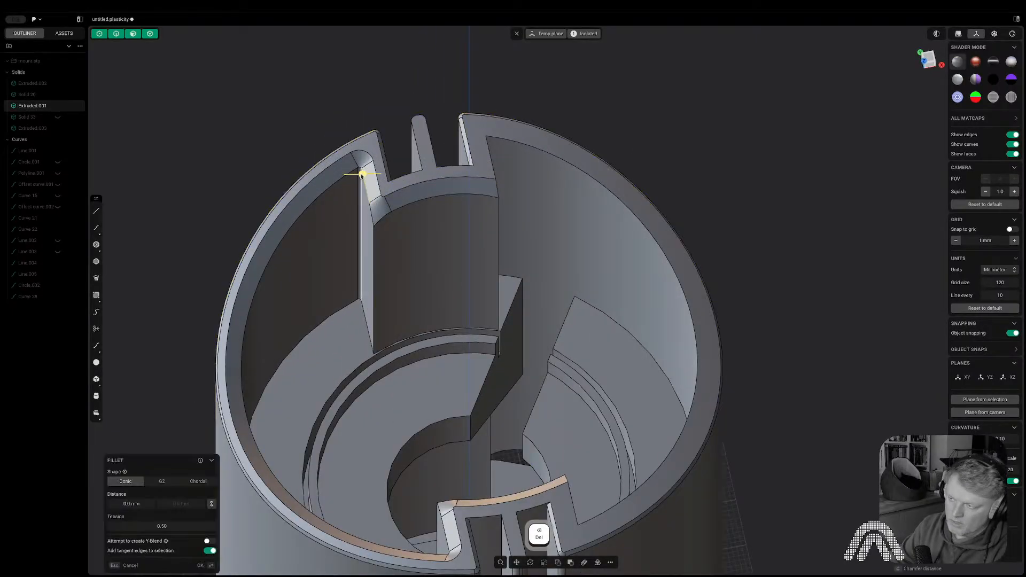
pyautogui.moveTo(358, 186); pyautogui.dragTo(355, 181)
pyautogui.rightClick(257, 140)
pyautogui.scroll(5, 311, 194)
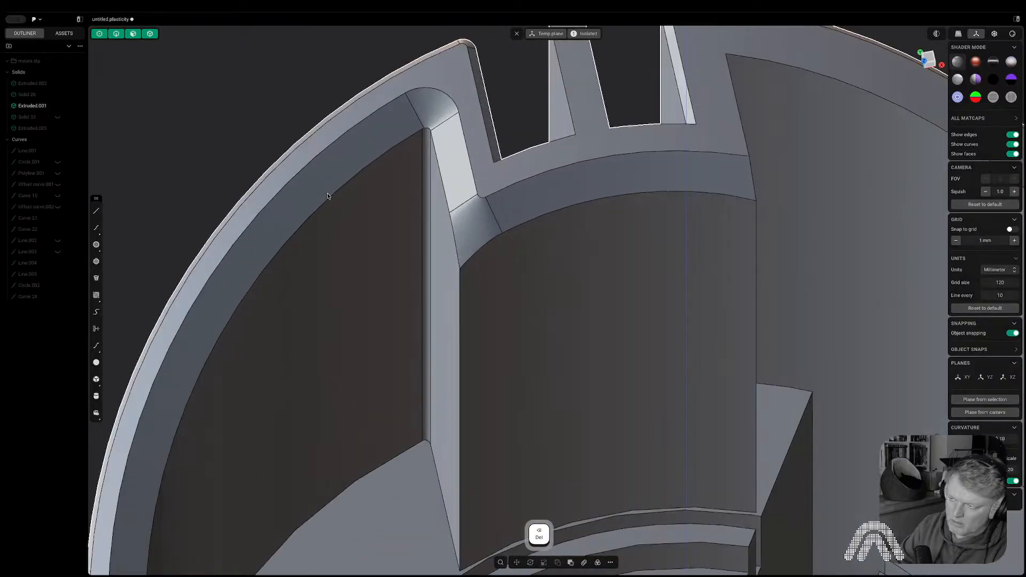
# - Delete the remaining vertical fillet at the housing wall, then both corner chamfers and the straight chamfer on that side of the enclosure
pyautogui.press('3')
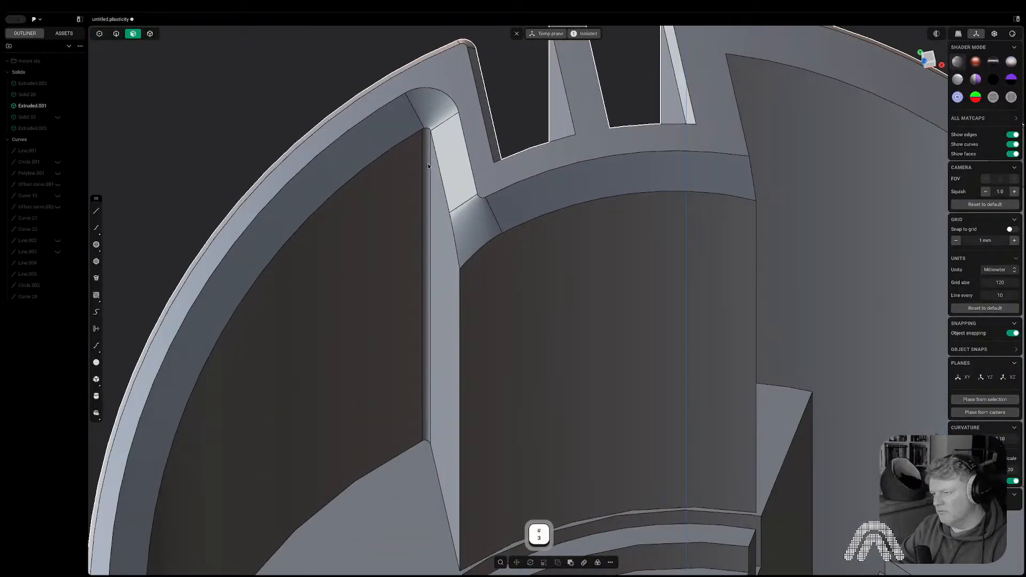
pyautogui.press('Delete')
pyautogui.click(435, 115)
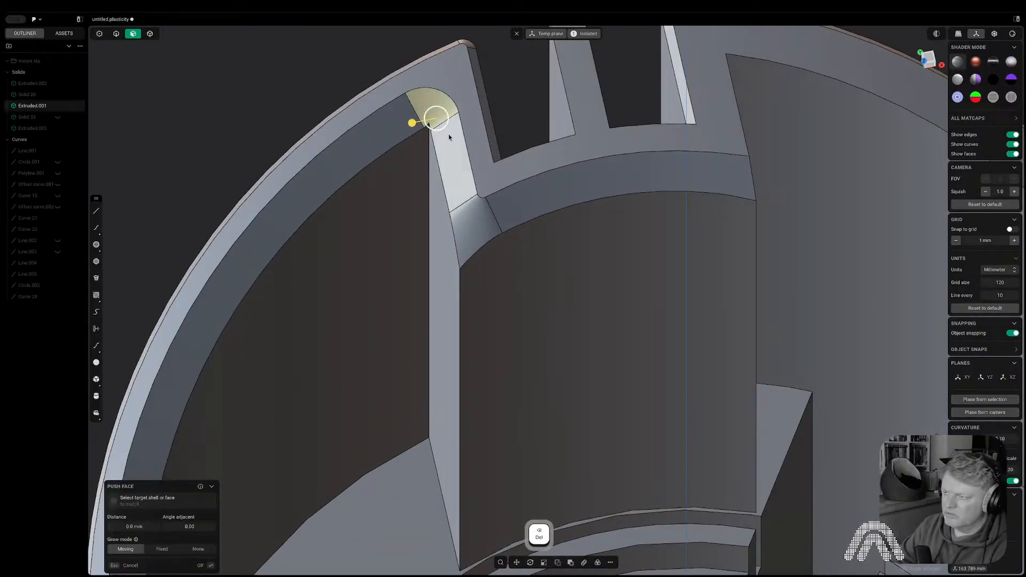
pyautogui.press('Delete')
pyautogui.click(457, 158)
pyautogui.press('Delete')
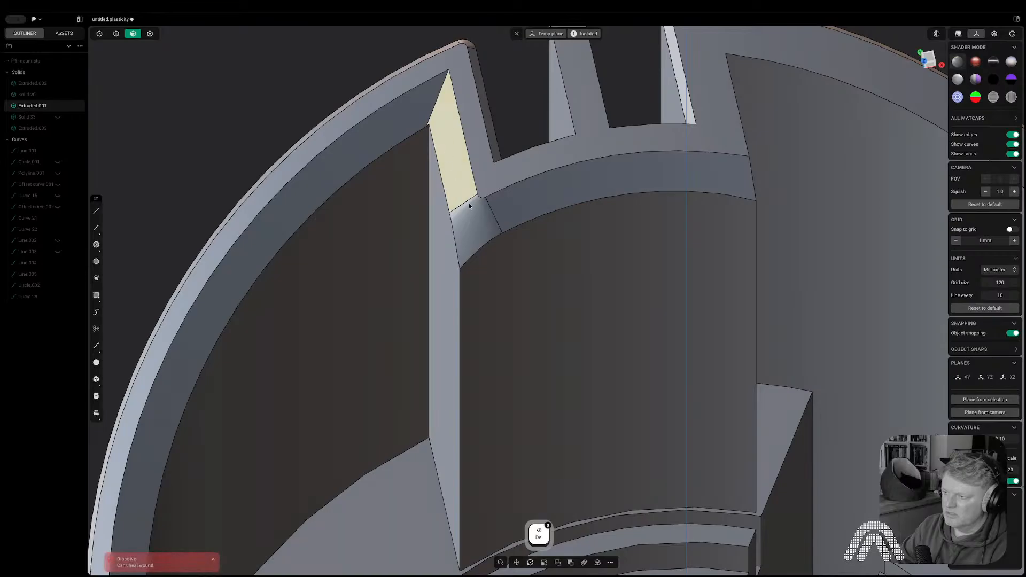
pyautogui.click(469, 218)
pyautogui.press('Delete')
pyautogui.click(453, 168)
pyautogui.press('Delete')
pyautogui.press('Delete')
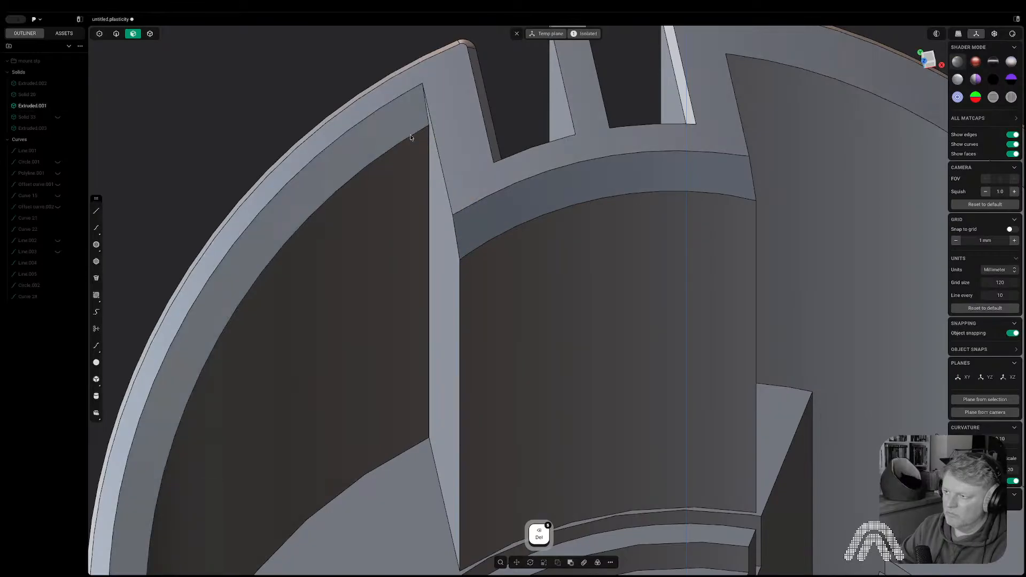
# - Remove the corner and straight chamfers and the wall fillet still left on one side of the other slot enclosure
pyautogui.scroll(-5, 446, 187)
pyautogui.moveTo(447, 190); pyautogui.dragTo(402, 298, button='middle')
pyautogui.scroll(3, 402, 299)
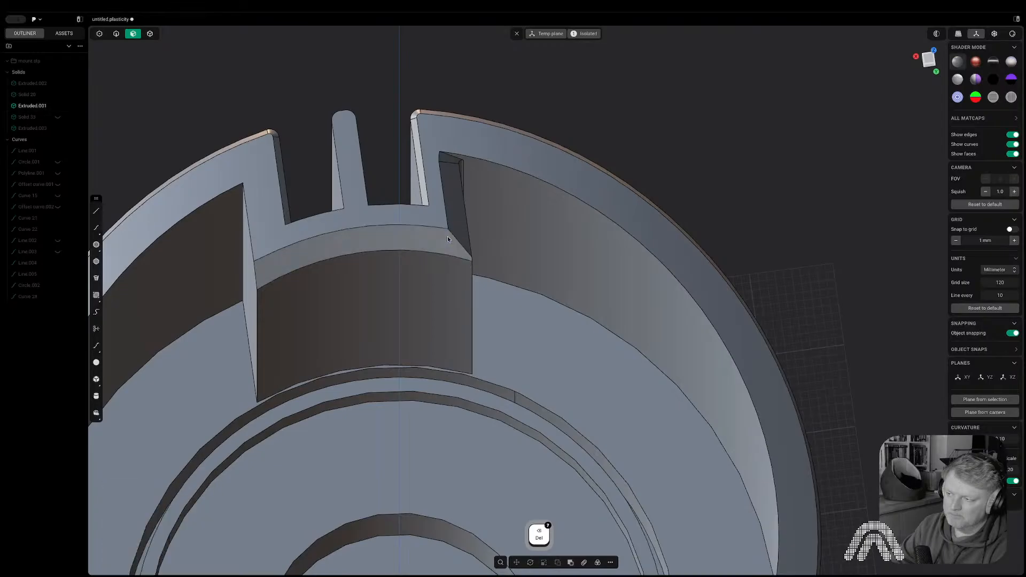
pyautogui.click(457, 200)
pyautogui.press('Delete')
pyautogui.press('Delete')
pyautogui.moveTo(451, 162); pyautogui.dragTo(445, 171, button='middle')
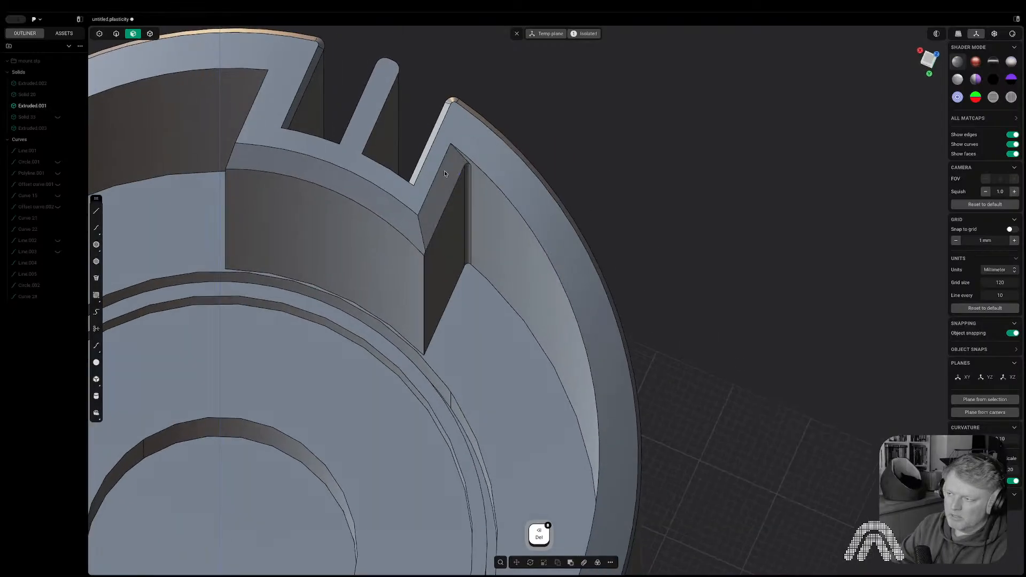
pyautogui.click(469, 178)
pyautogui.press('Delete')
pyautogui.press('Delete')
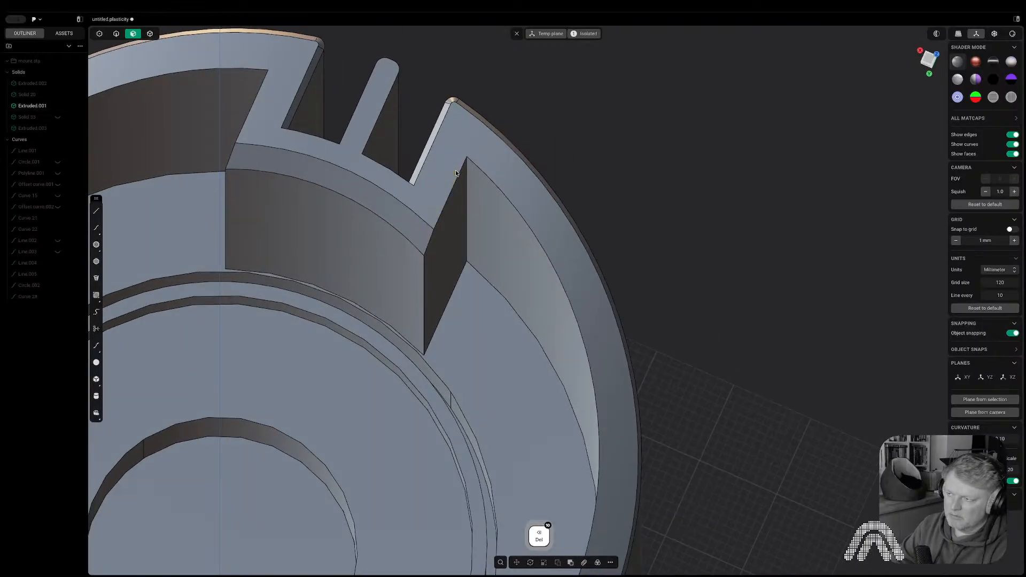
# - Delete the curved top chamfers along the inner walls of both slot enclosures
pyautogui.click(412, 224)
pyautogui.press('Delete')
pyautogui.scroll(-5, 411, 246)
pyautogui.moveTo(411, 246); pyautogui.dragTo(286, 275, button='middle')
pyautogui.moveTo(285, 275)
pyautogui.keyDown('shift'); pyautogui.mouseDown(button='middle')
pyautogui.moveTo(408, 295)
pyautogui.moveTo(272, 280)
pyautogui.mouseUp(button='middle'); pyautogui.keyUp('shift')
pyautogui.click(311, 237)
pyautogui.press('Delete')
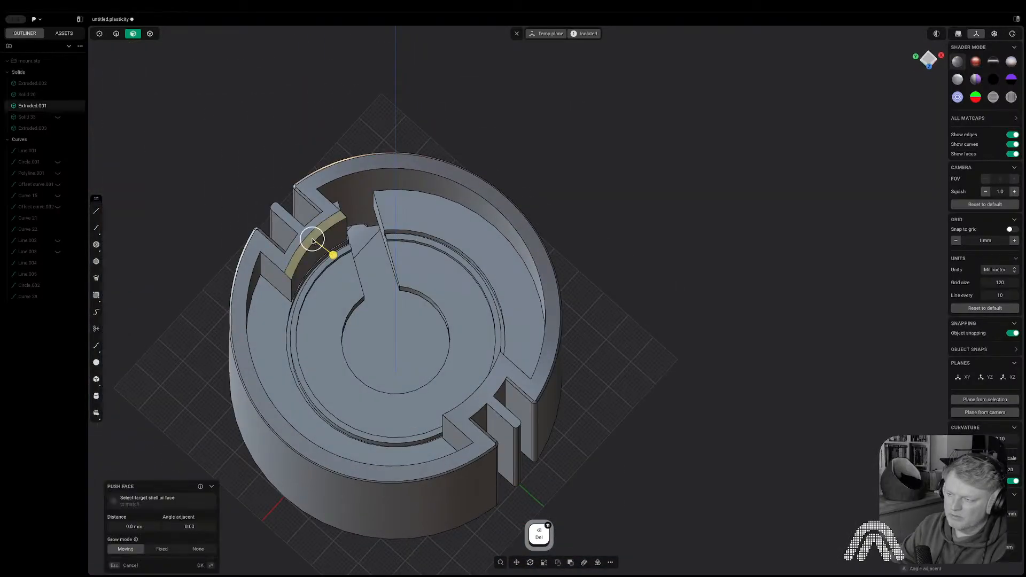
# - Leave isolation so all solids are shown, and frame the clips and housing from the side
pyautogui.moveTo(397, 275); pyautogui.dragTo(584, 331, button='middle')
pyautogui.keyDown('shift'); pyautogui.moveTo(713, 301); pyautogui.dragTo(787, 395, button='middle'); pyautogui.keyUp('shift')
pyautogui.moveTo(787, 394); pyautogui.dragTo(777, 296, button='middle')
pyautogui.keyDown('shift'); pyautogui.moveTo(778, 296); pyautogui.dragTo(747, 256, button='middle'); pyautogui.keyUp('shift')
pyautogui.press('/')
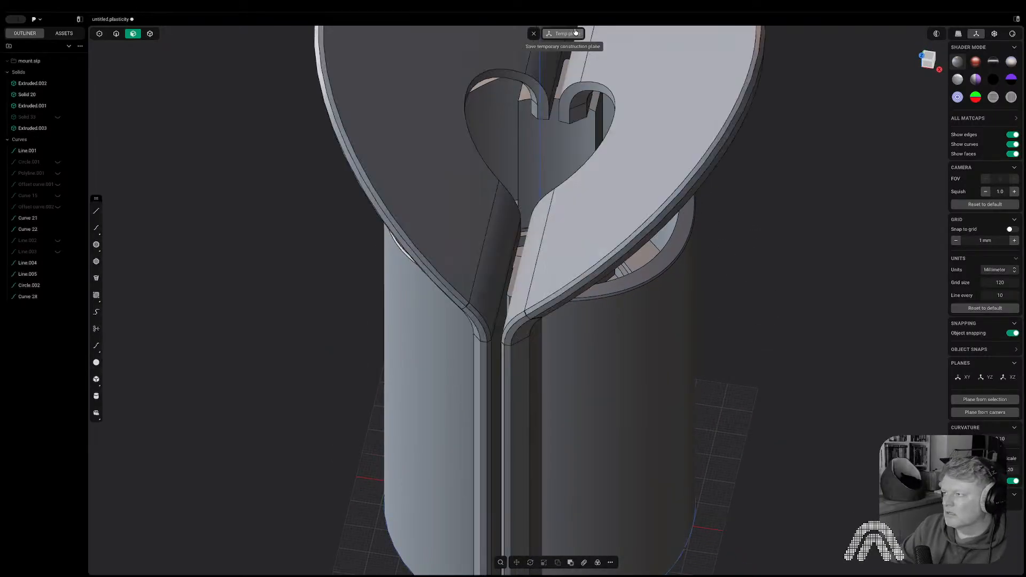
pyautogui.moveTo(575, 195); pyautogui.dragTo(439, 178, button='middle')
pyautogui.moveTo(378, 194); pyautogui.dragTo(675, 179, button='middle')
# - Subtract one clip solid from the cylindrical housing with a Boolean Diff, keeping the tool body
pyautogui.press('q')
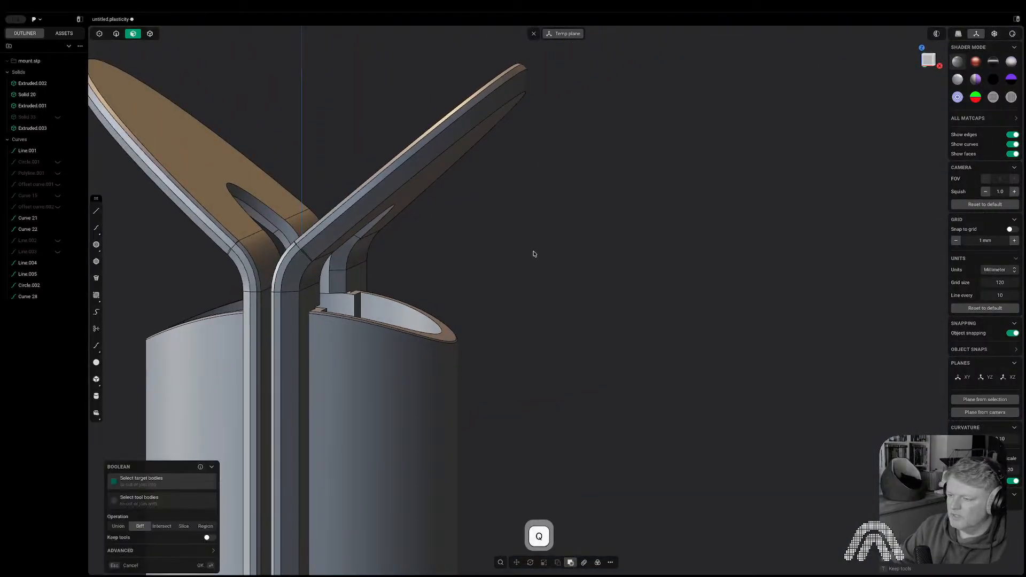
pyautogui.click(426, 380)
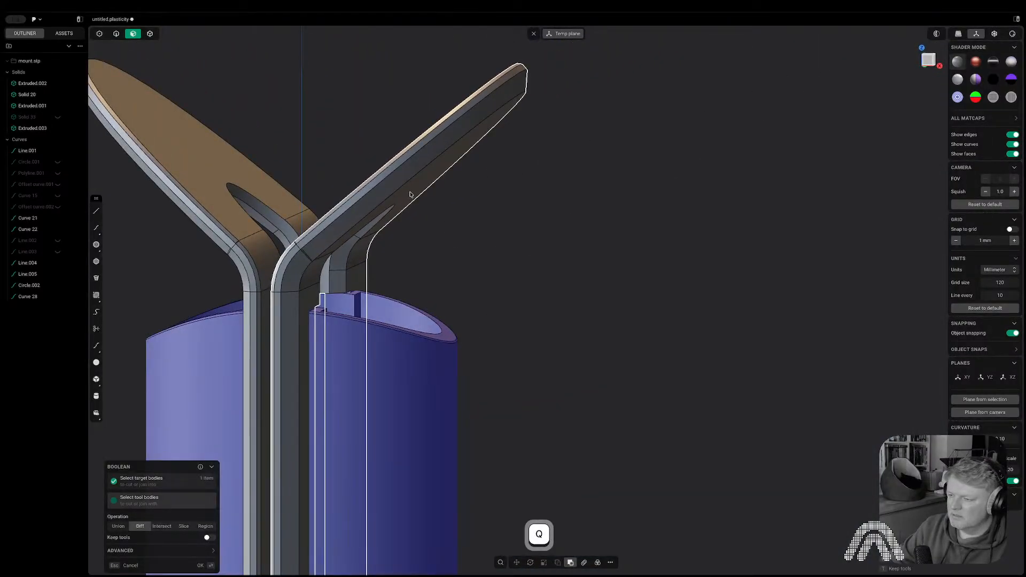
pyautogui.click(410, 194)
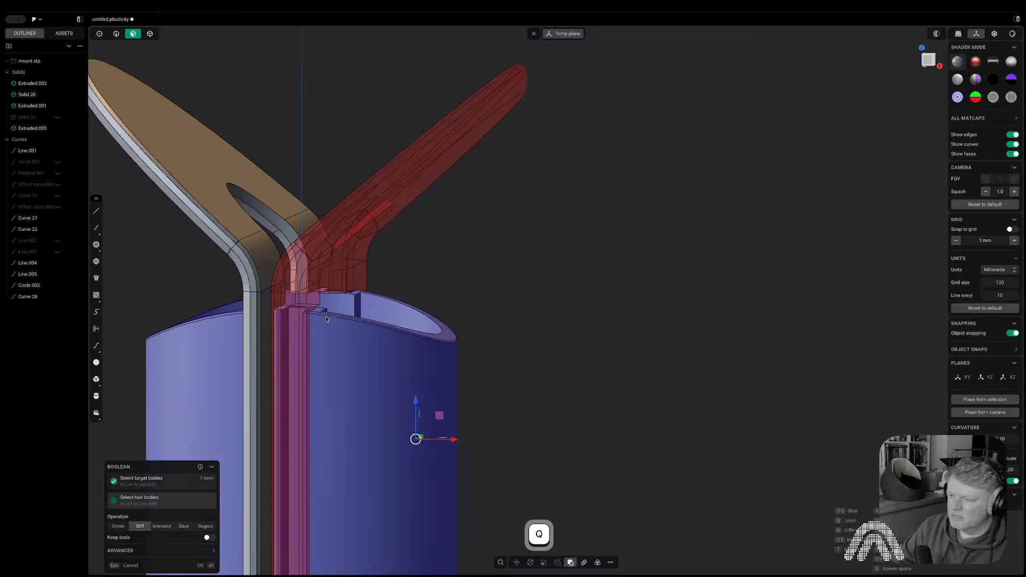
pyautogui.scroll(5, 321, 331)
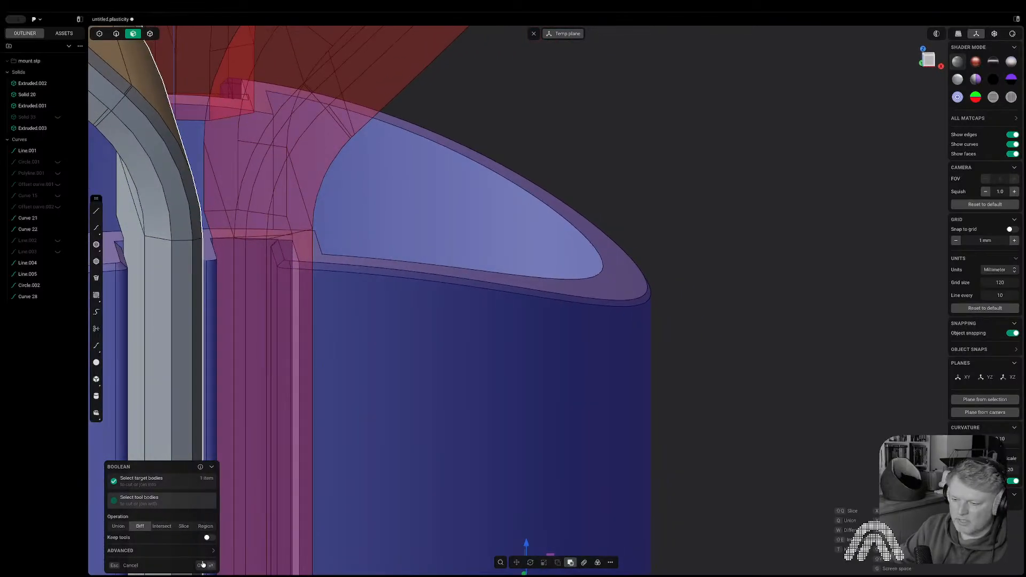
pyautogui.click(208, 538)
pyautogui.press('Return')
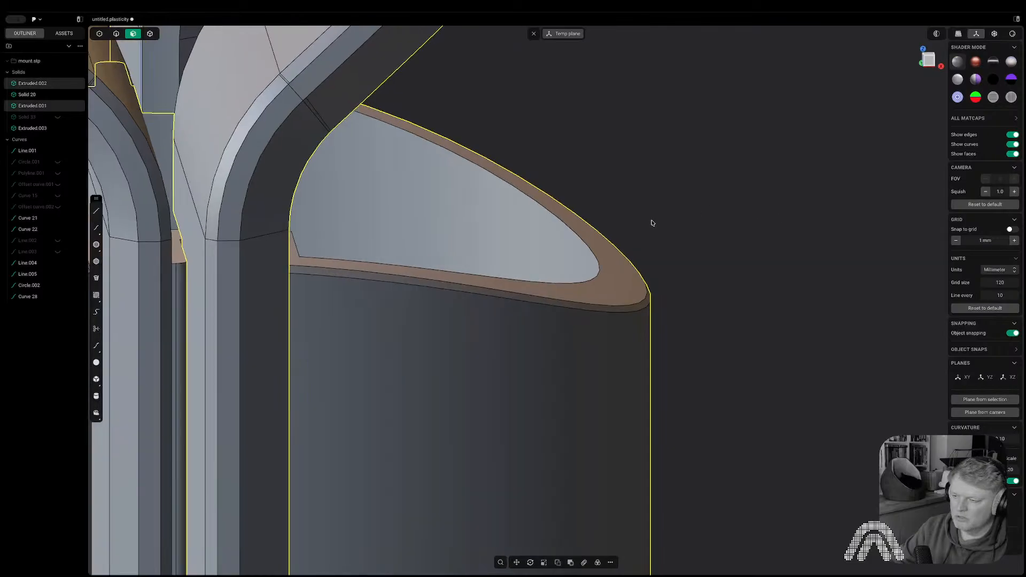
# - Deselect the Boolean result and isolate the cylindrical housing
pyautogui.moveTo(584, 235); pyautogui.dragTo(426, 234, button='middle')
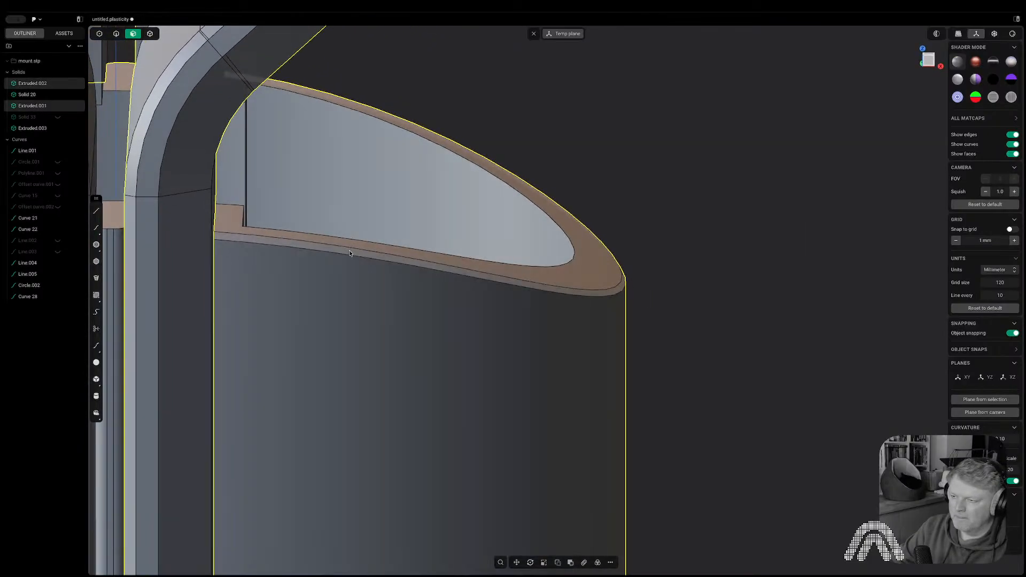
pyautogui.press('Tab')
pyautogui.click(364, 283)
pyautogui.press('.')
# - Push the narrow inner face of the cut slot by about -0.33 mm to clear the leftover sliver beside it
pyautogui.moveTo(316, 279); pyautogui.dragTo(323, 281, button='middle')
pyautogui.scroll(2, 207, 268)
pyautogui.scroll(1, 208, 268)
pyautogui.moveTo(183, 251); pyautogui.dragTo(204, 284, button='middle')
pyautogui.press('3')
pyautogui.click(175, 249)
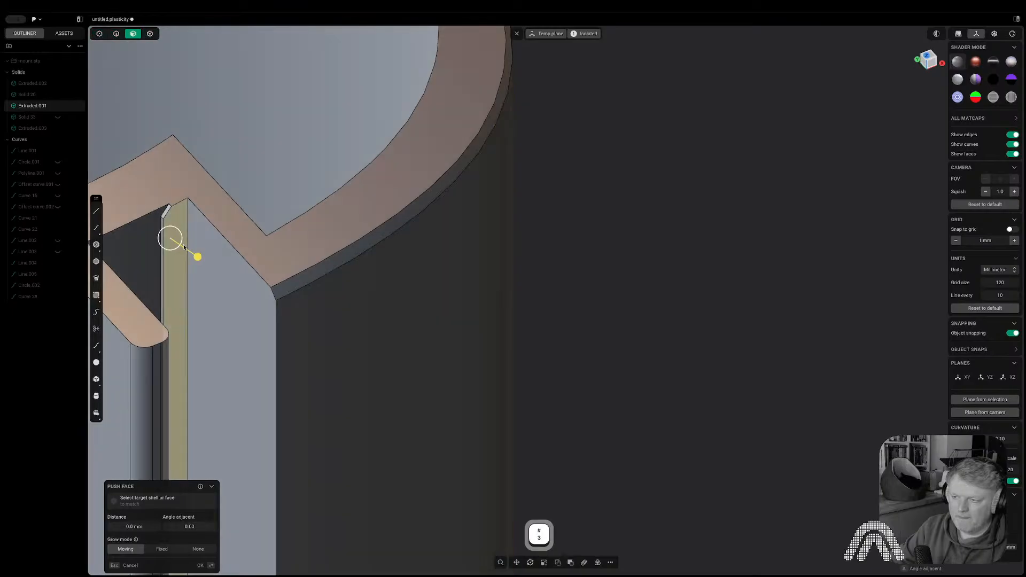
pyautogui.moveTo(197, 258); pyautogui.dragTo(169, 207)
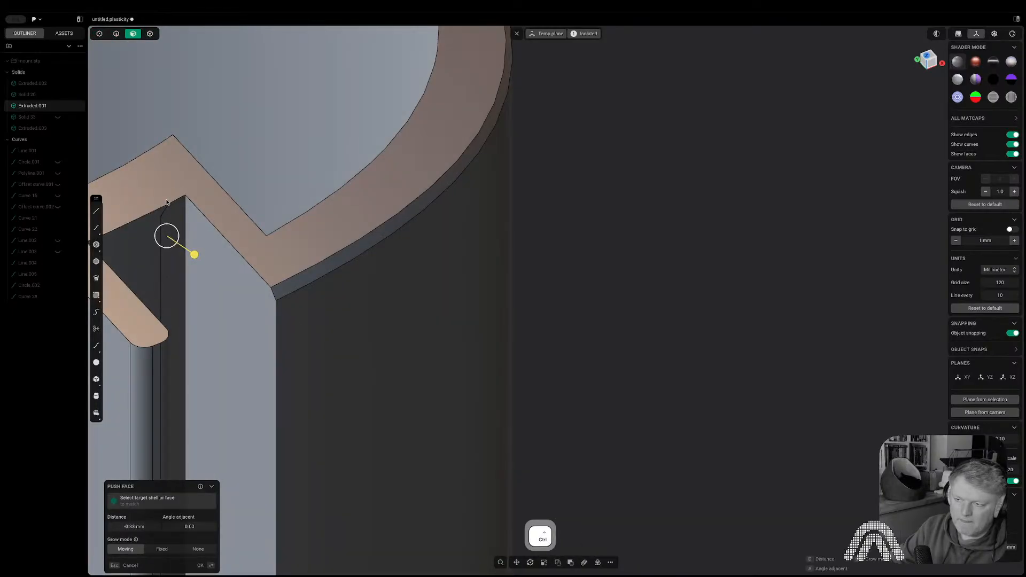
# - Push the adjacent side face of the slot by -0.1 mm to add clearance for the clip
pyautogui.click(219, 262)
pyautogui.moveTo(185, 276); pyautogui.dragTo(187, 281)
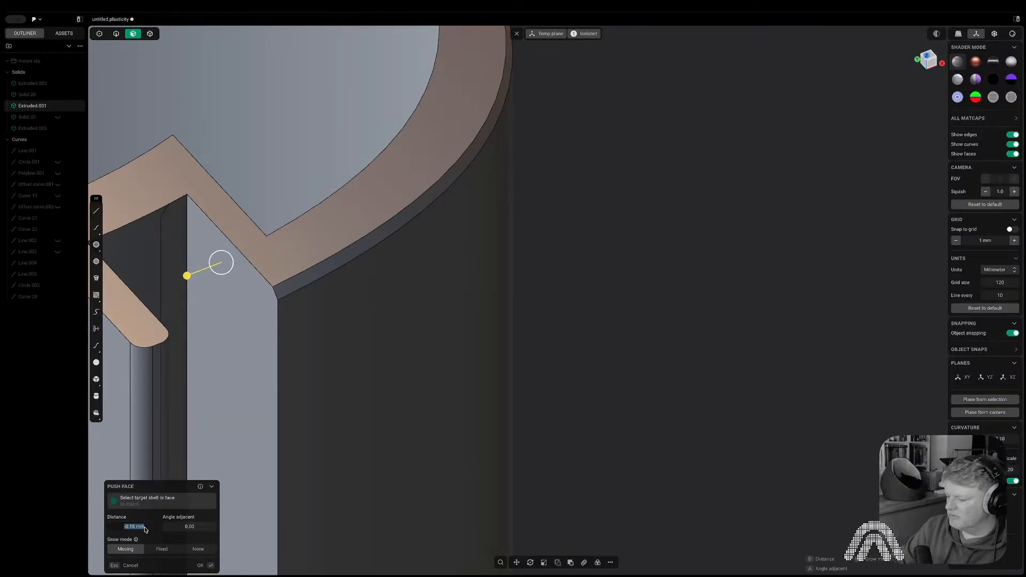
pyautogui.write('.1')
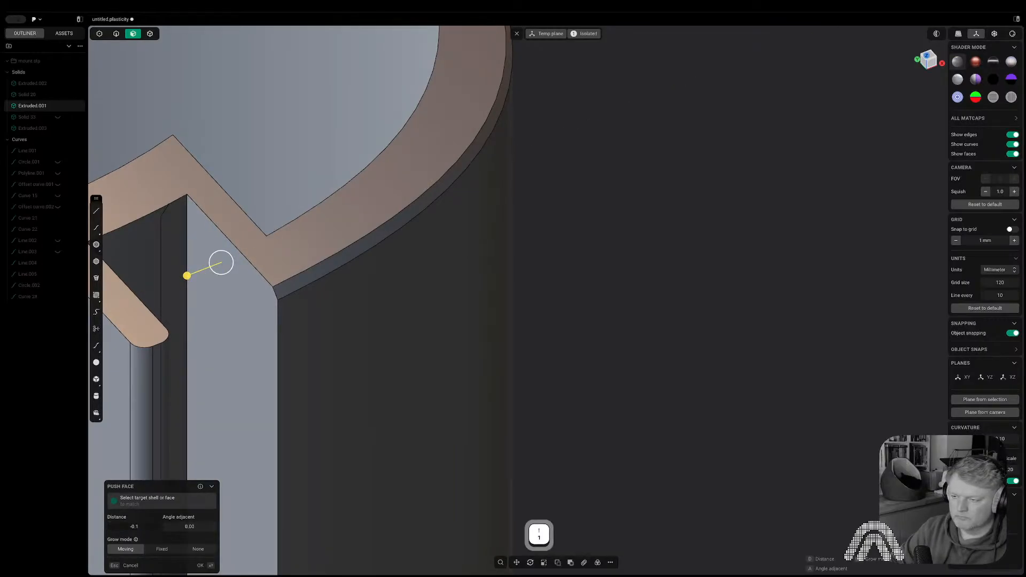
pyautogui.press('Return')
pyautogui.press('Return')
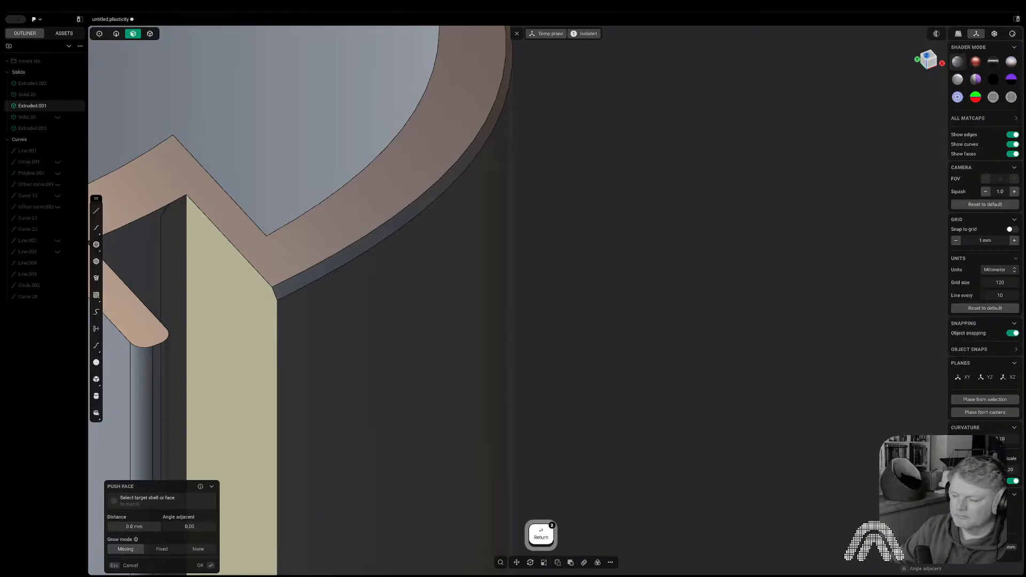
pyautogui.scroll(-6, 513, 321)
pyautogui.click(584, 290)
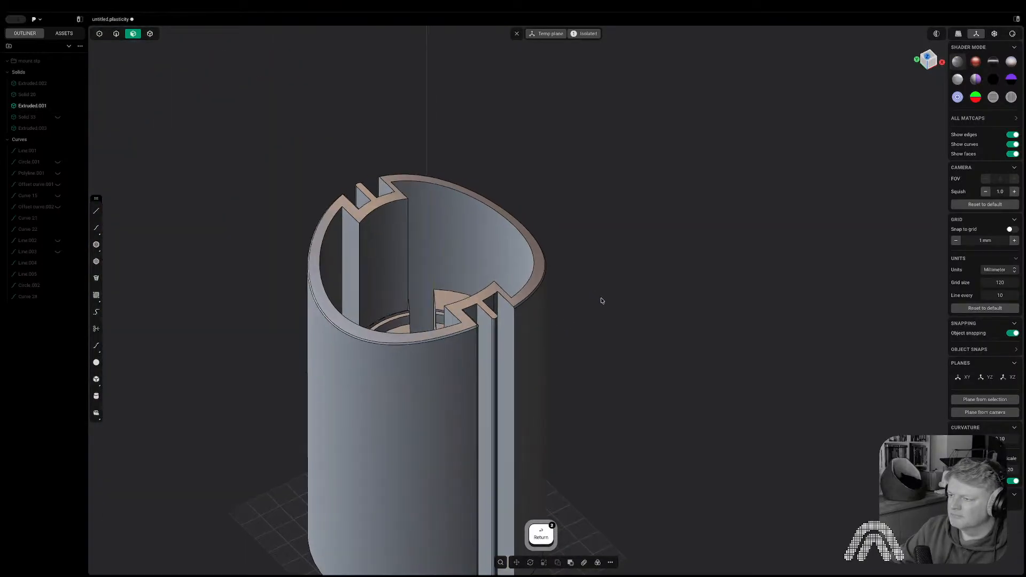
# - Push the narrow inner face of the opposite slot by about -0.33 mm to close the thin gap beside it
pyautogui.moveTo(602, 300); pyautogui.dragTo(459, 387, button='middle')
pyautogui.scroll(5, 459, 387)
pyautogui.scroll(3, 400, 377)
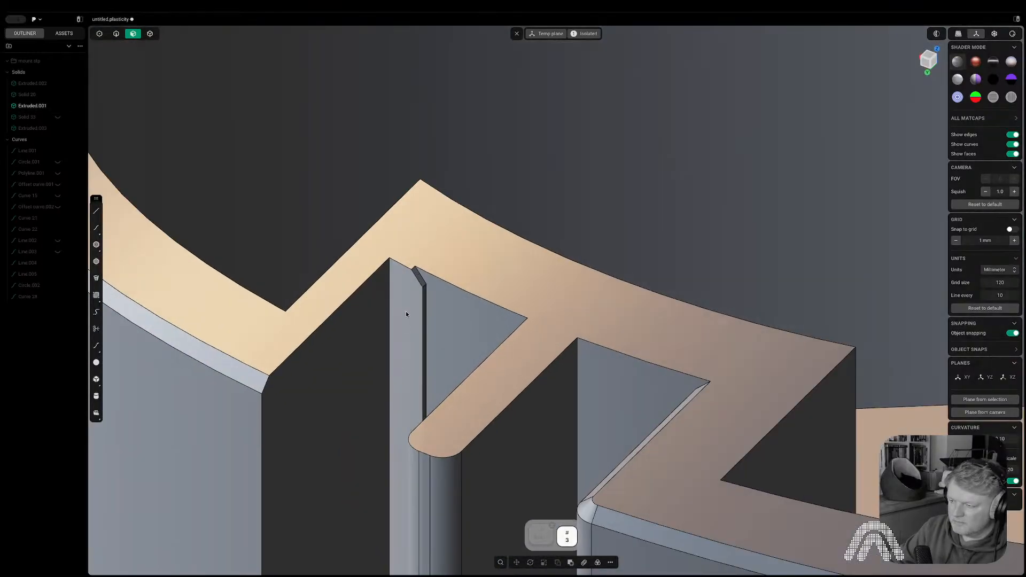
pyautogui.click(407, 309)
pyautogui.press('3')
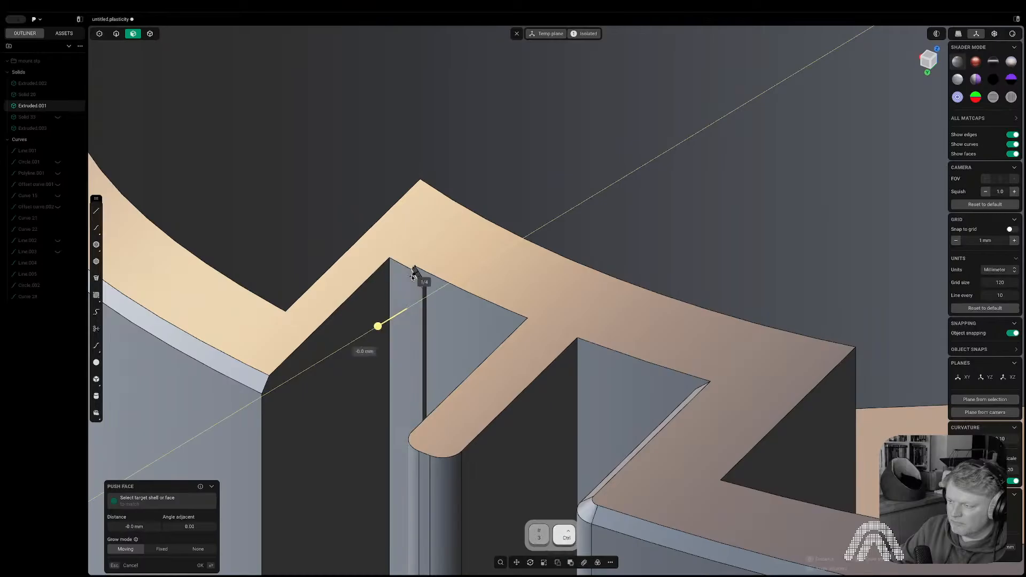
pyautogui.press('ctrl')
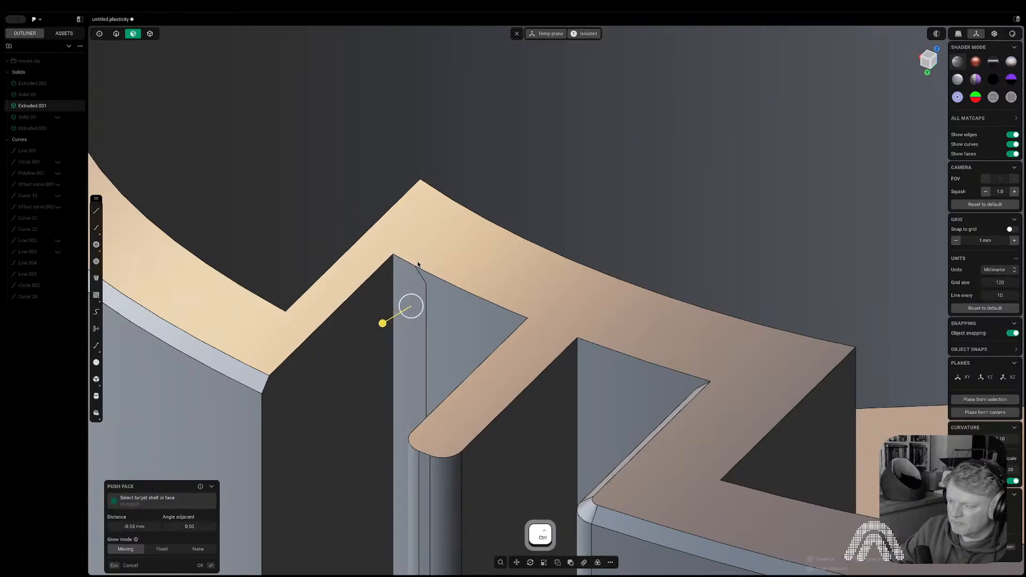
# - Push the adjoining side face of this slot by -0.1 mm to add clearance for the clip
pyautogui.scroll(-3, 410, 304)
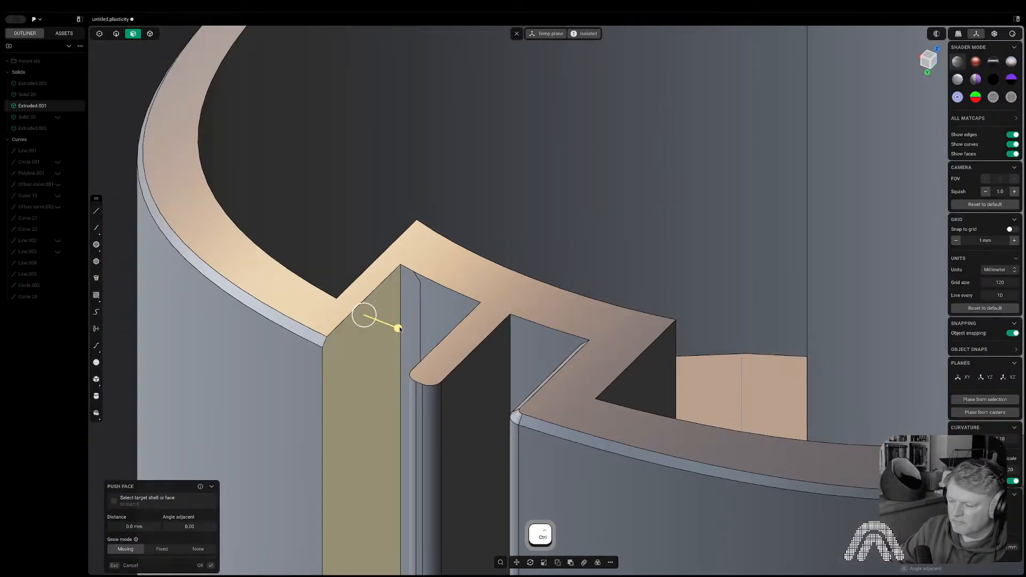
pyautogui.moveTo(148, 527); pyautogui.dragTo(144, 525)
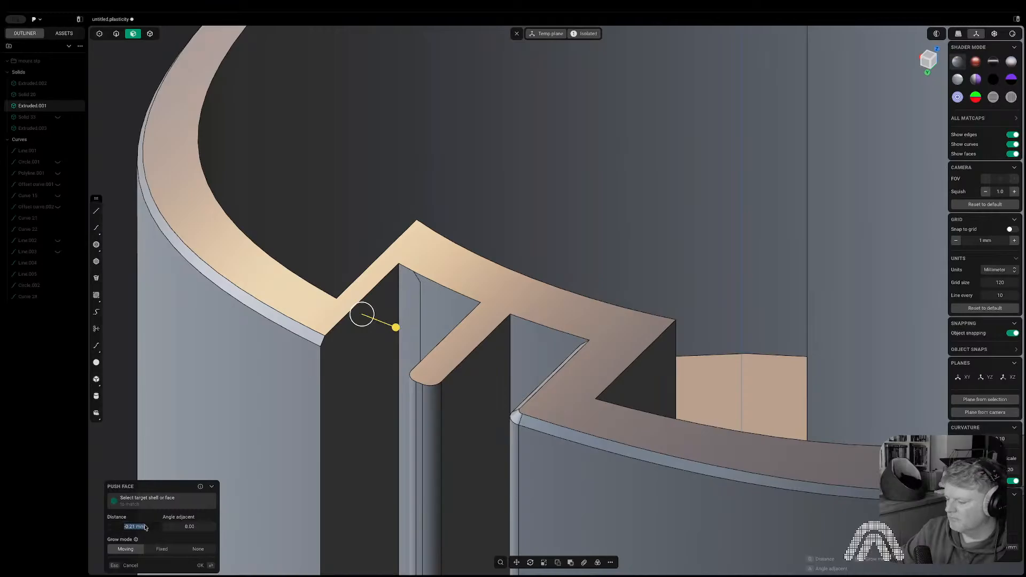
pyautogui.write('-0.1')
pyautogui.press('Return')
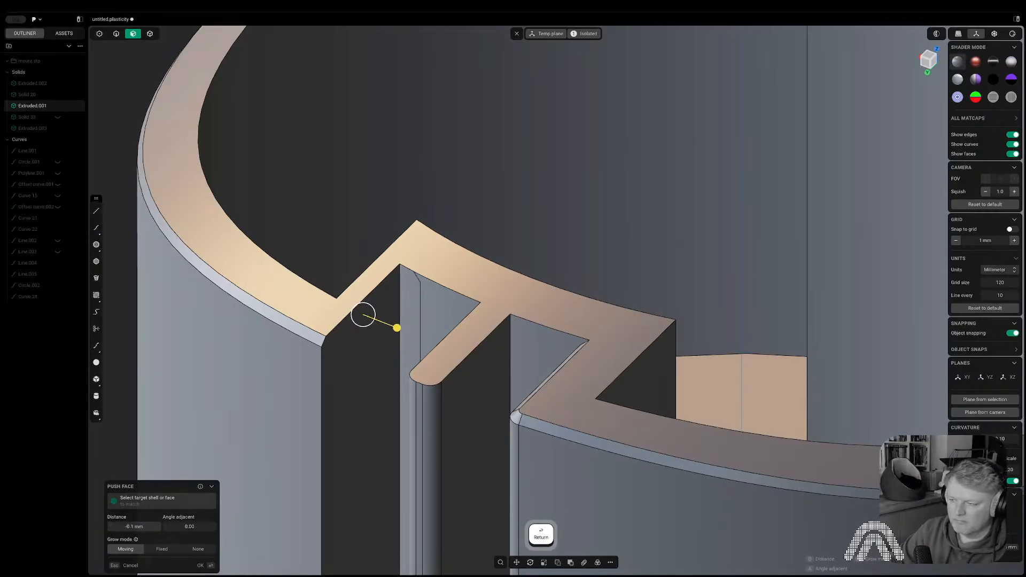
pyautogui.press('Return')
# - Select the cylindrical housing and examine both of its clip slots from directly above
pyautogui.scroll(-10, 567, 343)
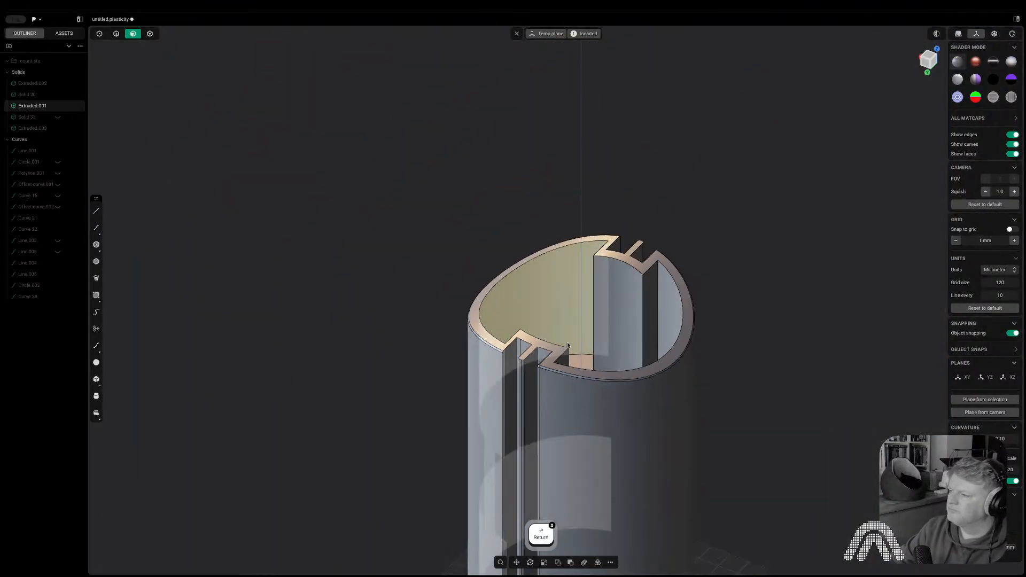
pyautogui.moveTo(733, 257); pyautogui.dragTo(829, 230, button='middle')
pyautogui.press('Tab')
pyautogui.click(660, 268)
pyautogui.moveTo(659, 268); pyautogui.dragTo(637, 393, button='middle')
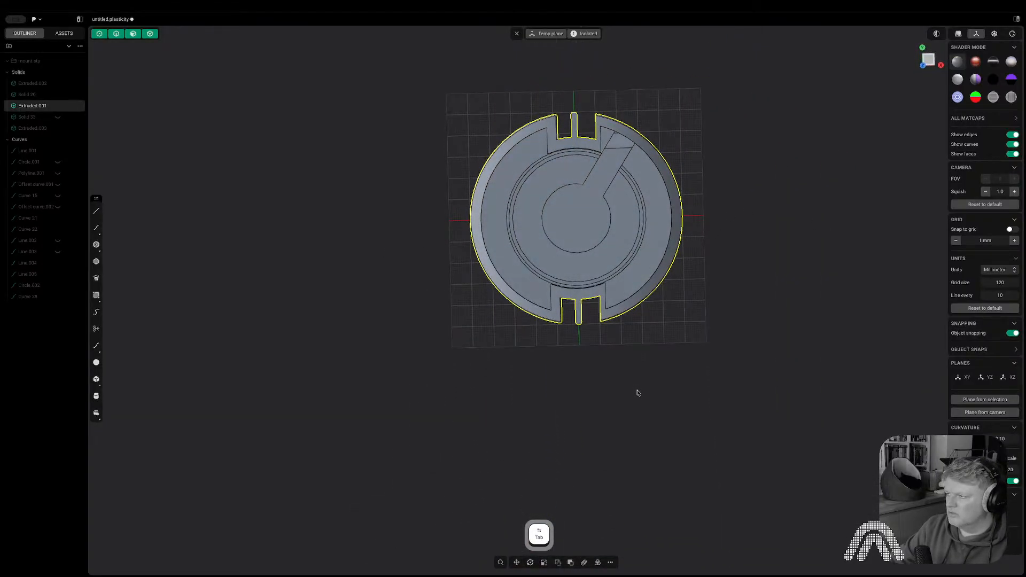
pyautogui.scroll(-1, 637, 393)
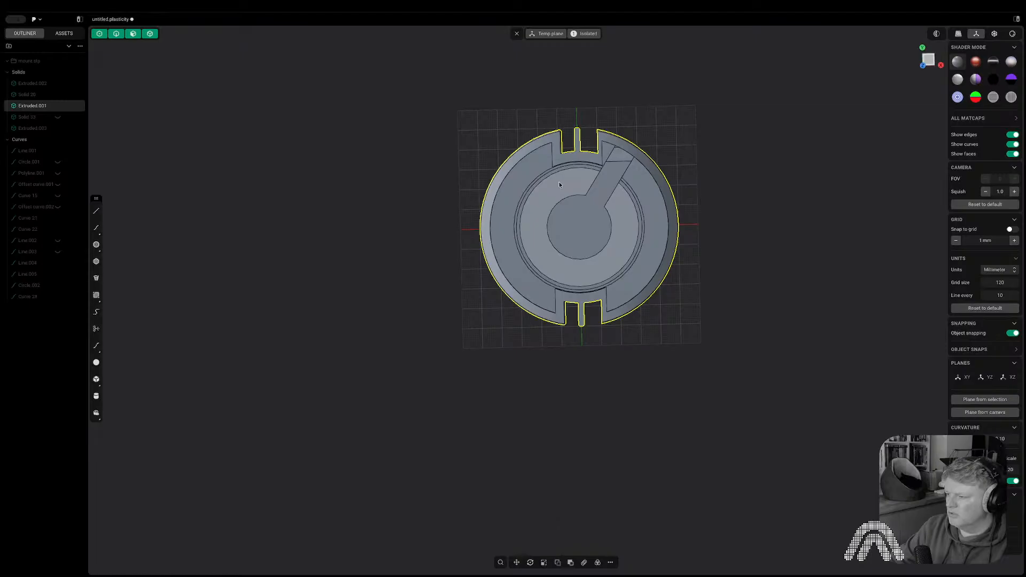
pyautogui.scroll(2, 559, 181)
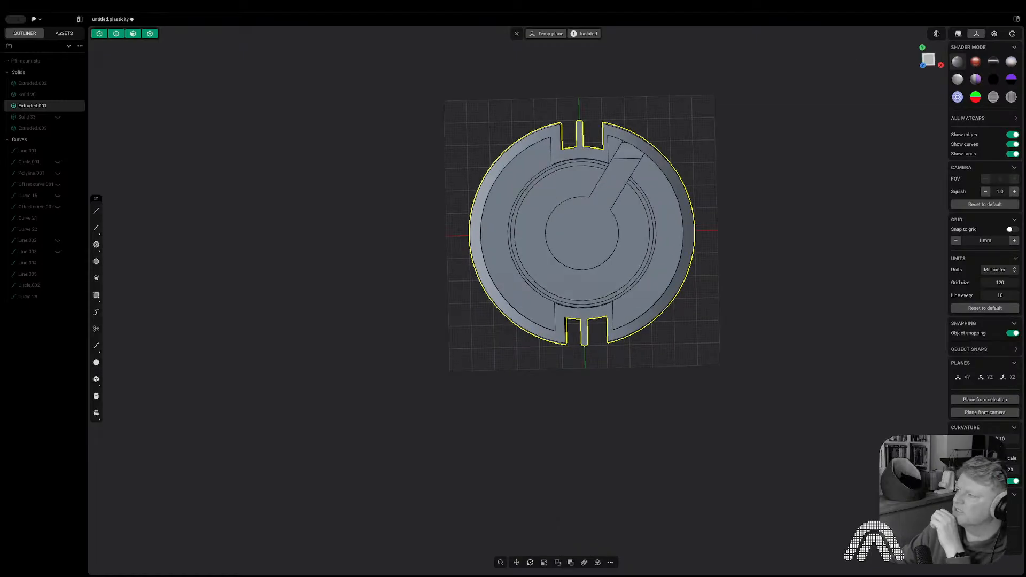
pyautogui.click(929, 60)
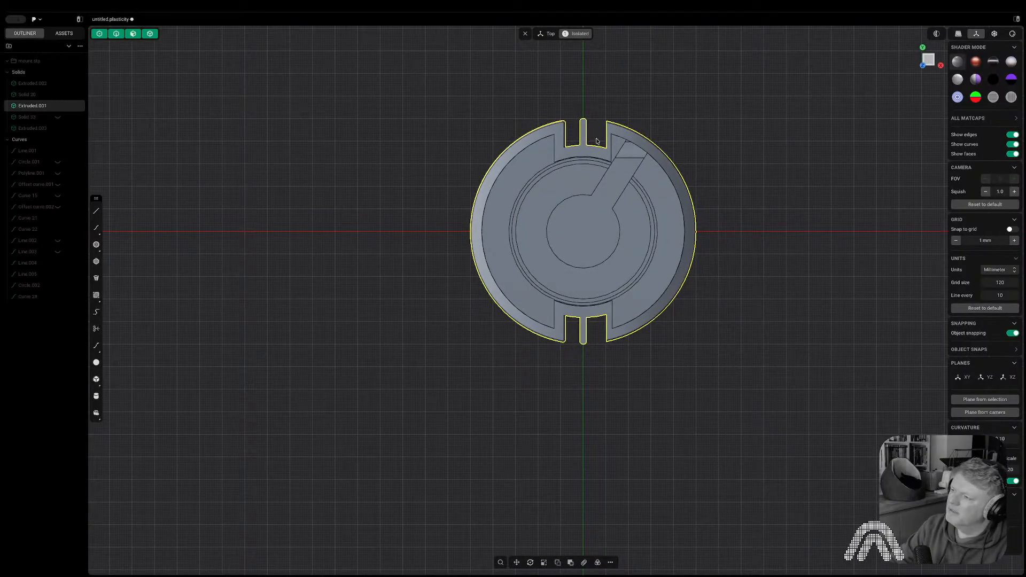
pyautogui.press('2')
pyautogui.click(620, 142)
pyautogui.press('f')
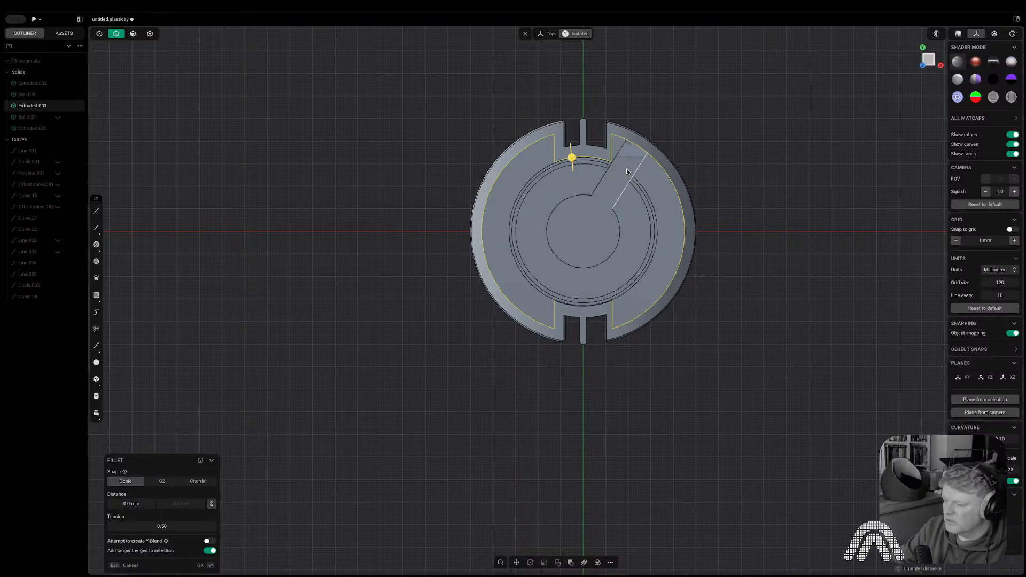
pyautogui.moveTo(627, 168); pyautogui.dragTo(540, 332, button='middle')
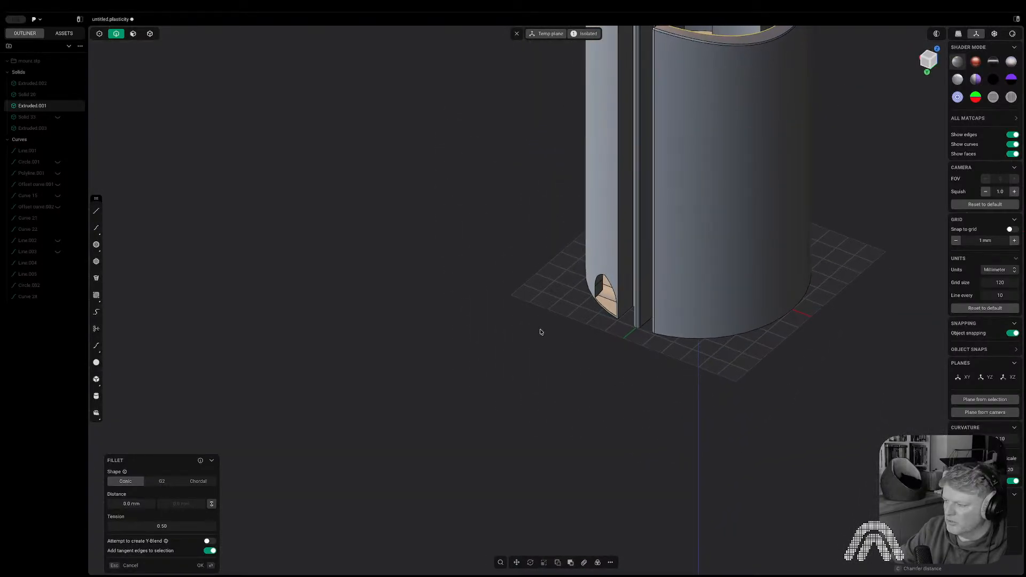
pyautogui.scroll(-5, 605, 294)
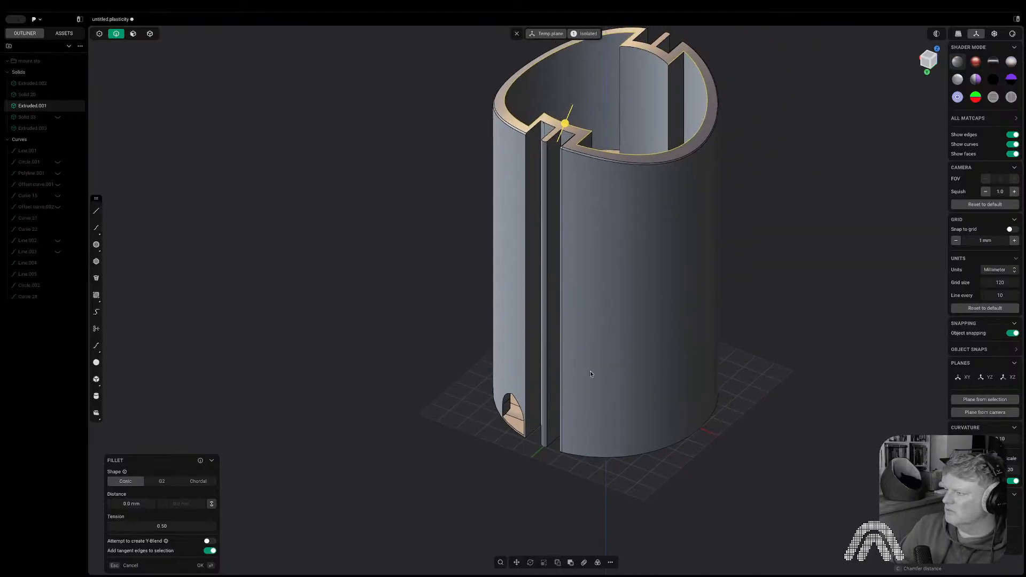
pyautogui.scroll(10, 655, 273)
pyautogui.scroll(-10, 653, 266)
pyautogui.moveTo(653, 265); pyautogui.dragTo(526, 242, button='middle')
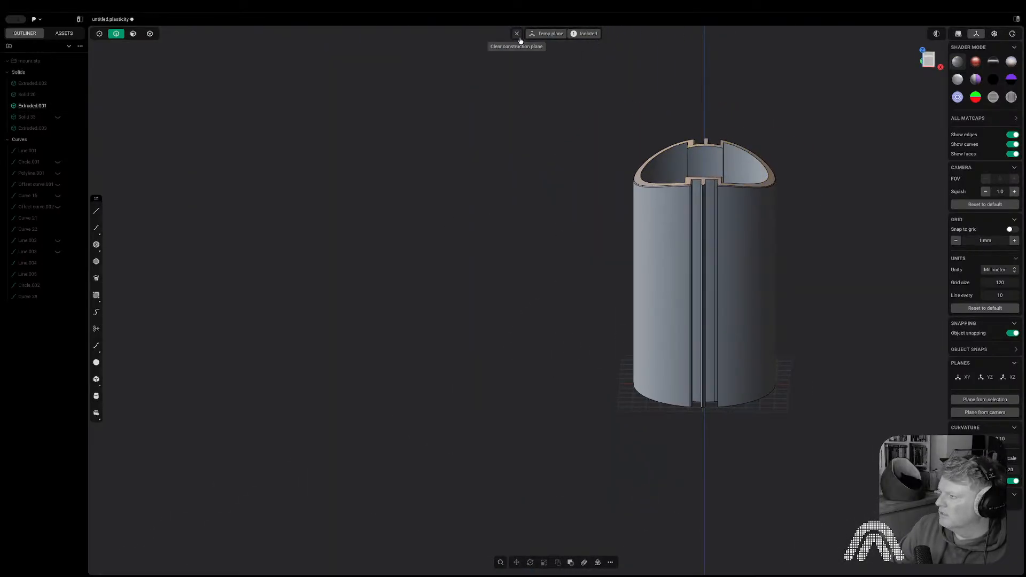
# - Examine the inner corners of the housing's slot enclosure from directly above
pyautogui.moveTo(718, 143); pyautogui.dragTo(828, 100, button='middle')
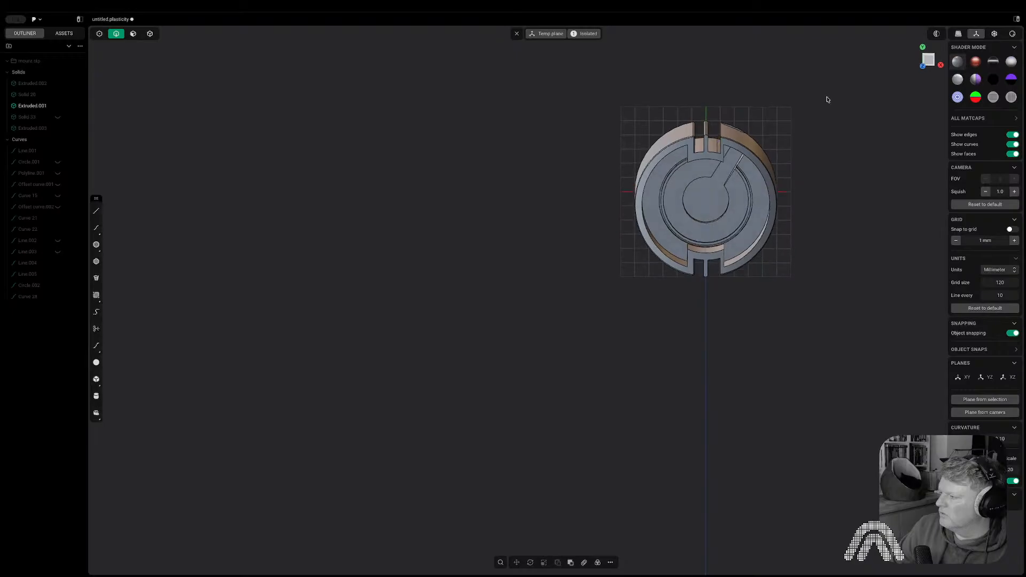
pyautogui.click(927, 63)
pyautogui.scroll(5, 711, 241)
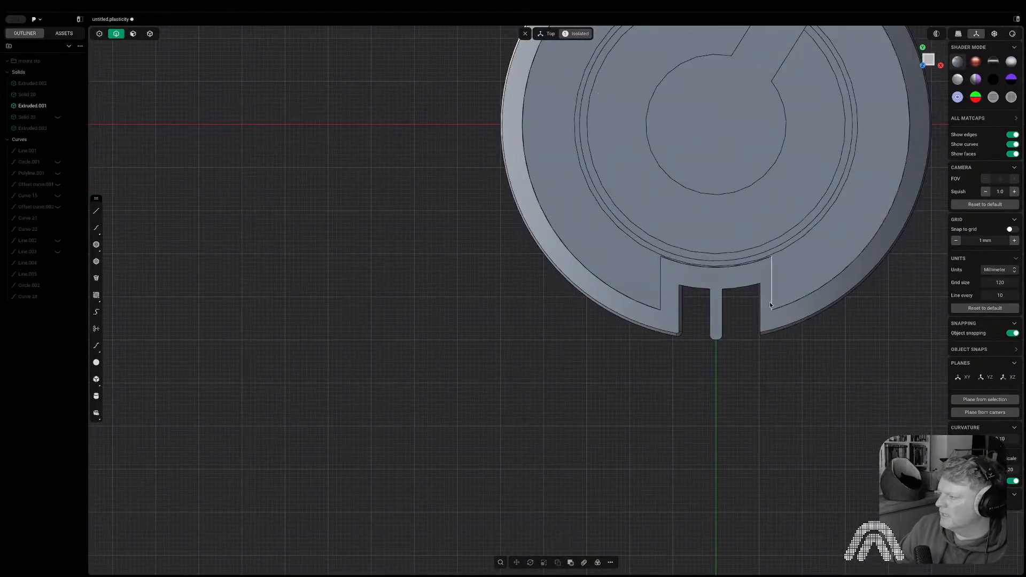
# - Draw a rectangular outline around the lower slotted notch, from the inner pocket corners to beyond the cylinder's outer edge
pyautogui.hotkey('shift', 'a')
pyautogui.click(771, 257)
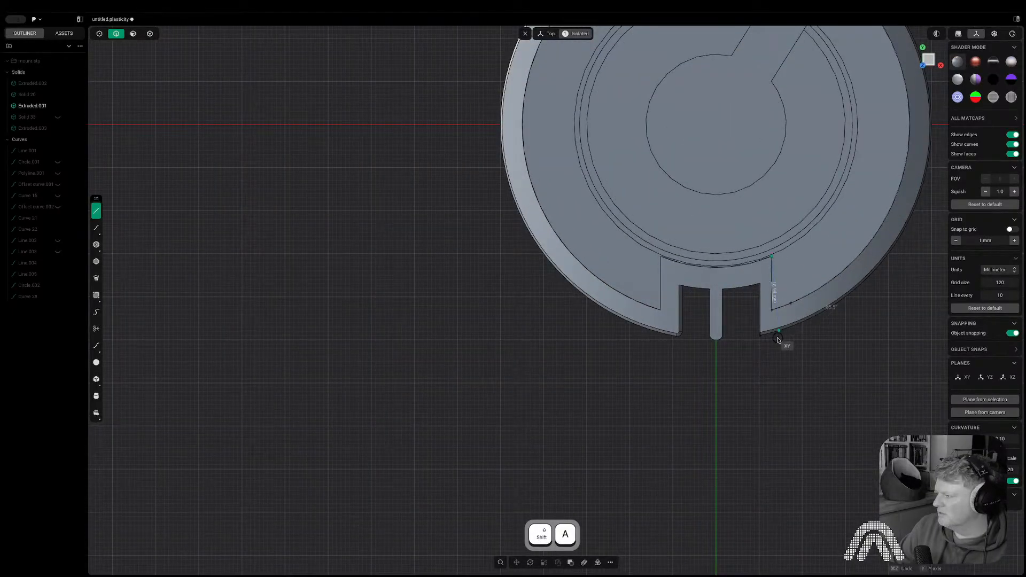
pyautogui.click(772, 392)
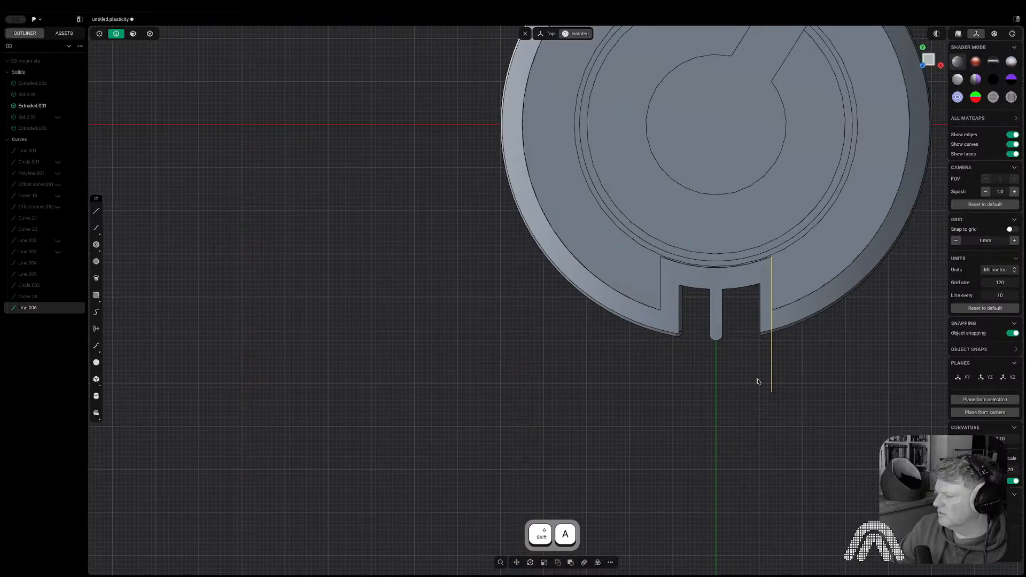
pyautogui.hotkey('shift', 'a')
pyautogui.click(772, 257)
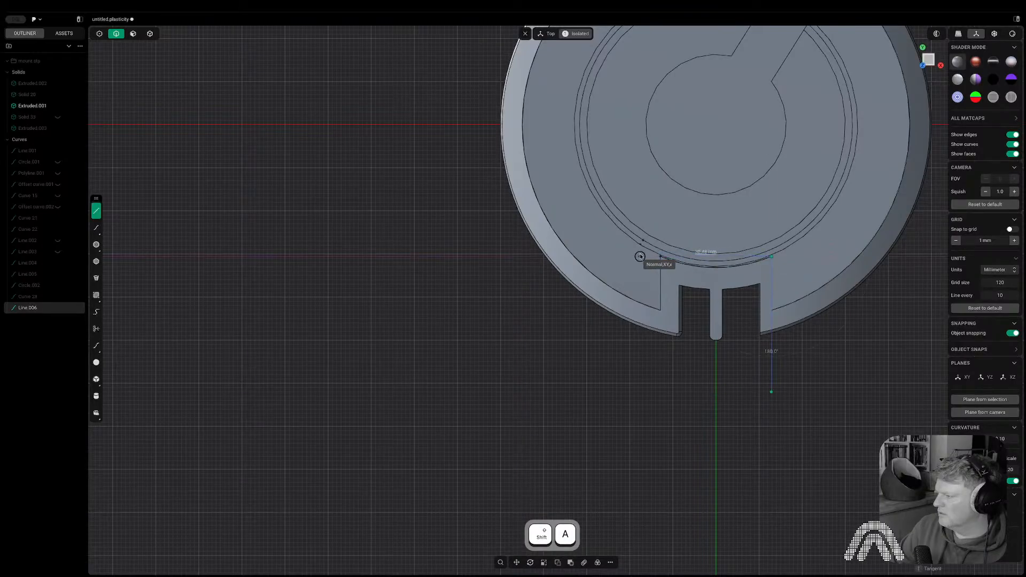
pyautogui.click(661, 257)
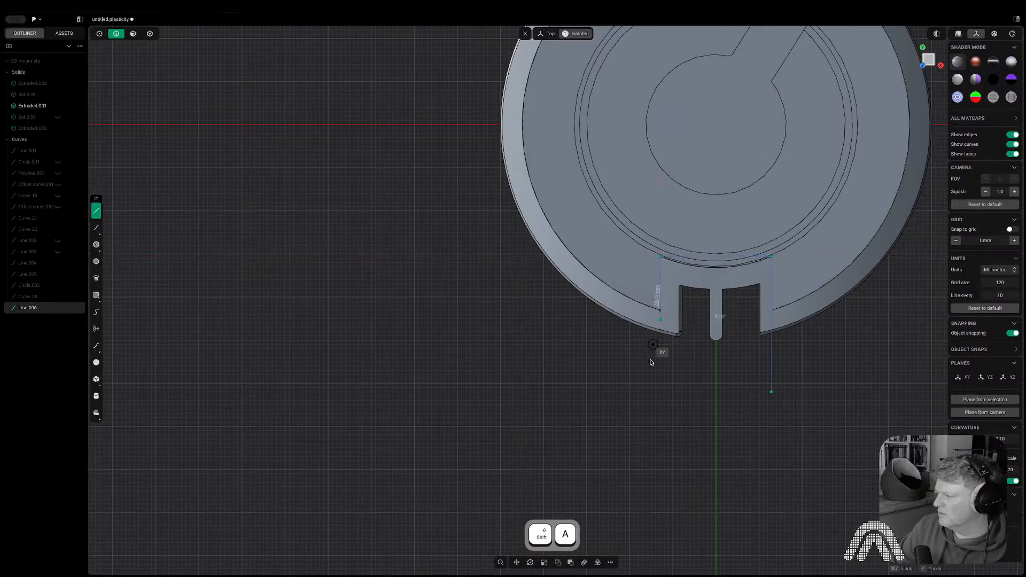
pyautogui.click(661, 393)
pyautogui.click(772, 393)
pyautogui.rightClick(771, 394)
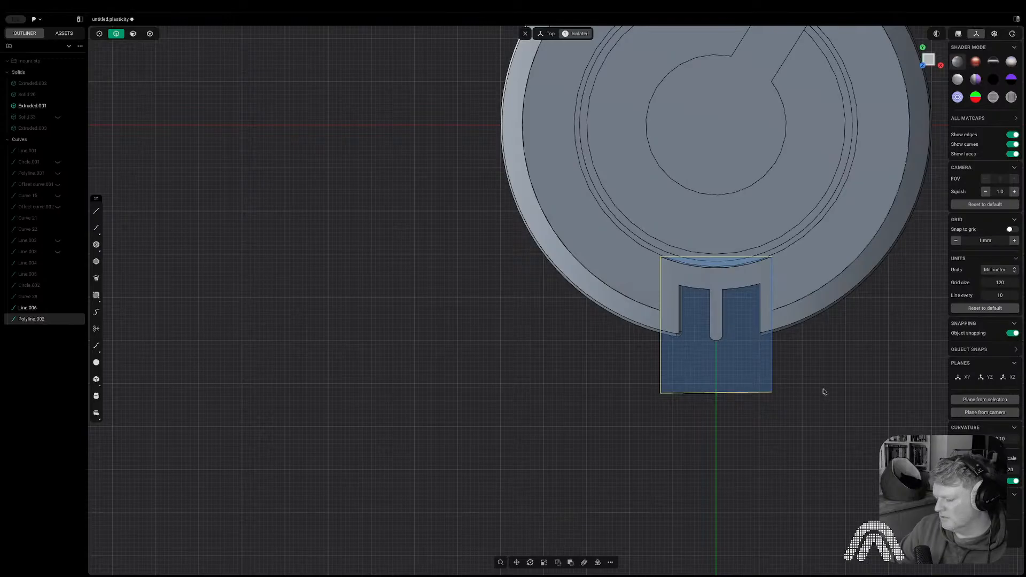
# - Join the line and the polyline around the lower notch into one closed outline
pyautogui.press('c')
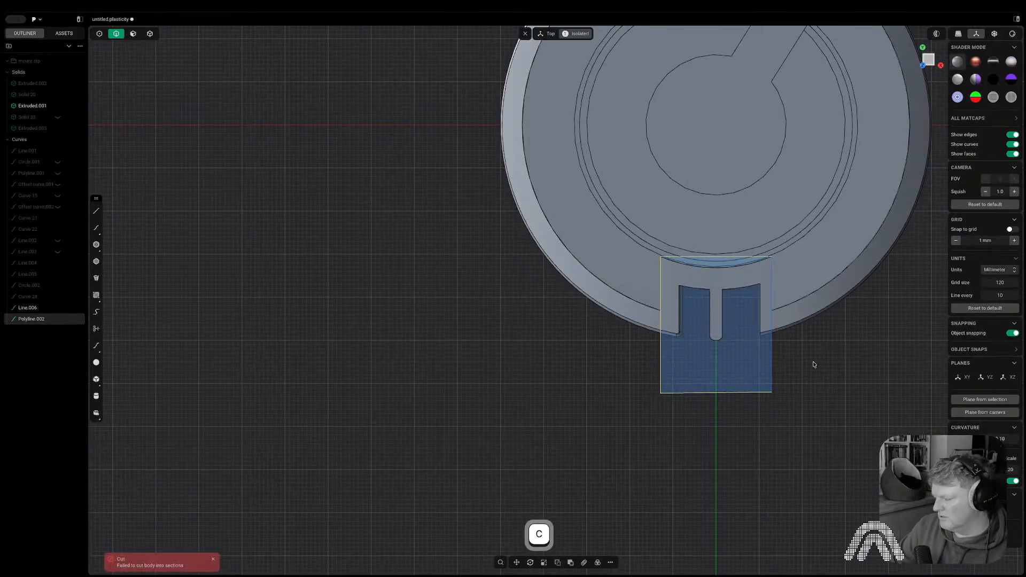
pyautogui.click(802, 364)
pyautogui.click(744, 393)
pyautogui.keyDown('shift'); pyautogui.click(747, 388); pyautogui.keyUp('shift')
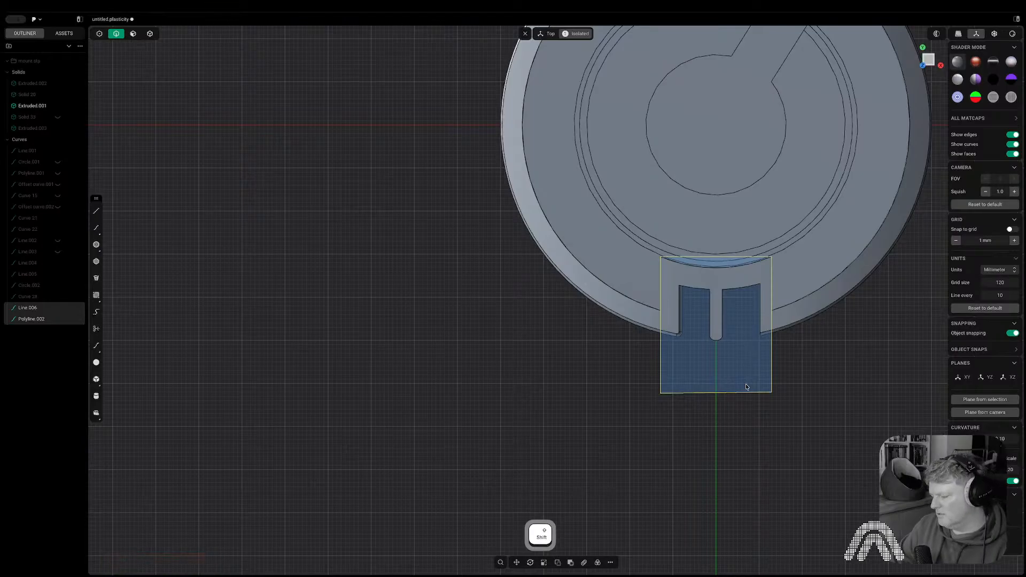
pyautogui.keyDown('shift'); pyautogui.click(746, 387); pyautogui.keyUp('shift')
# - Cut the lower slotted section out of the cylinder with the outline and mirror it about the vertical centreline, cutting at the mirror plane
pyautogui.press('c')
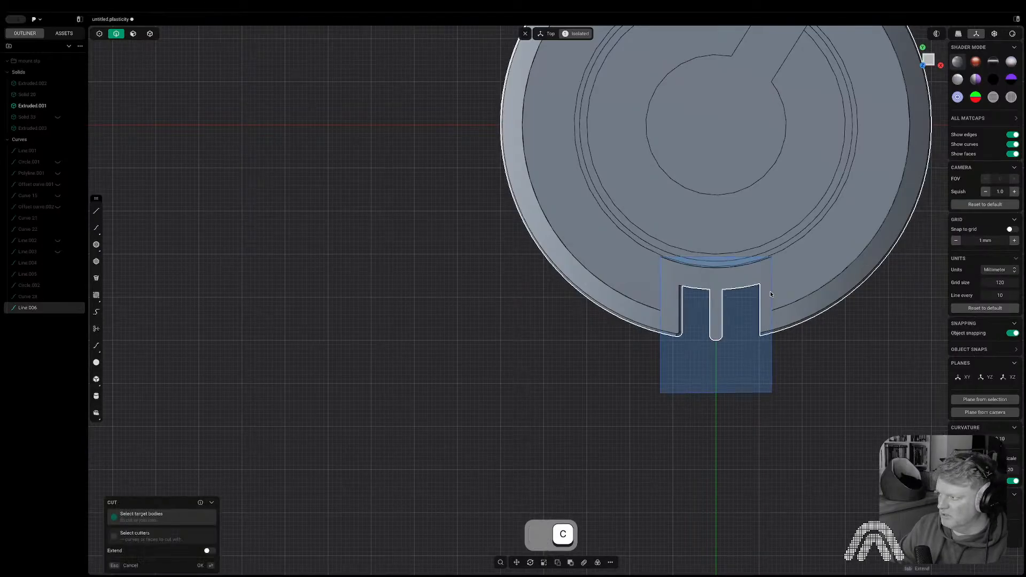
pyautogui.click(772, 295)
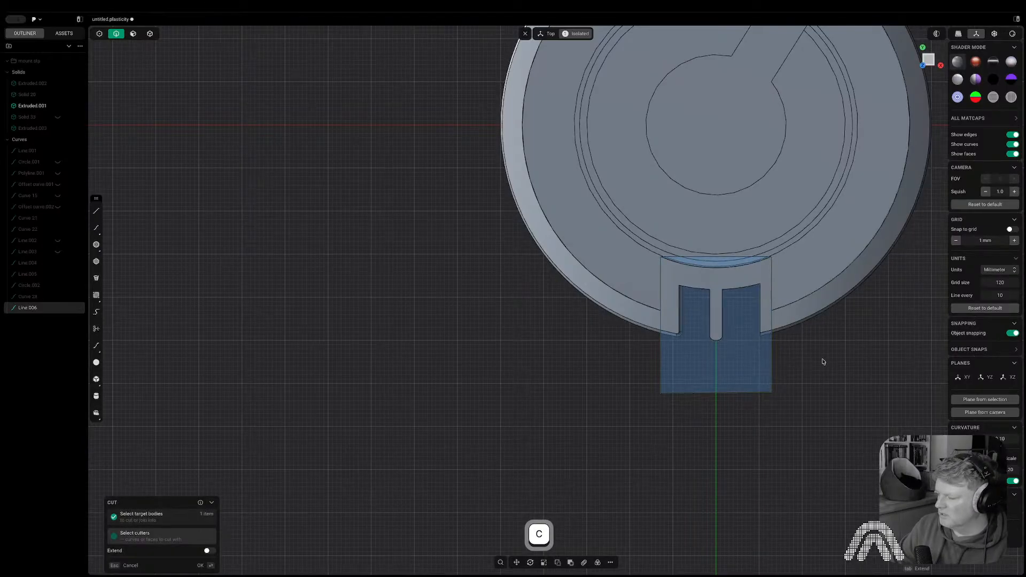
pyautogui.click(760, 284)
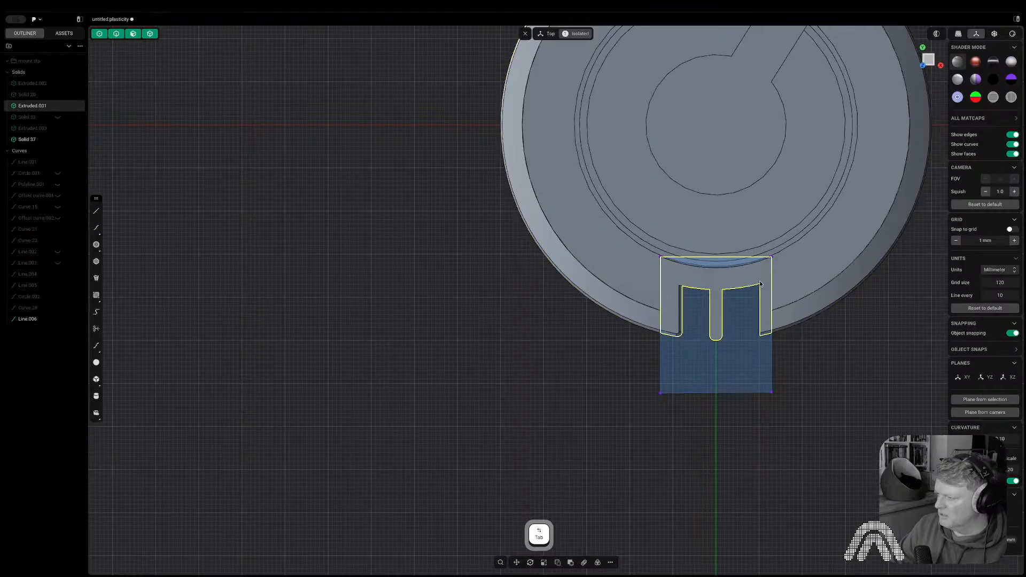
pyautogui.hotkey('alt', 'x')
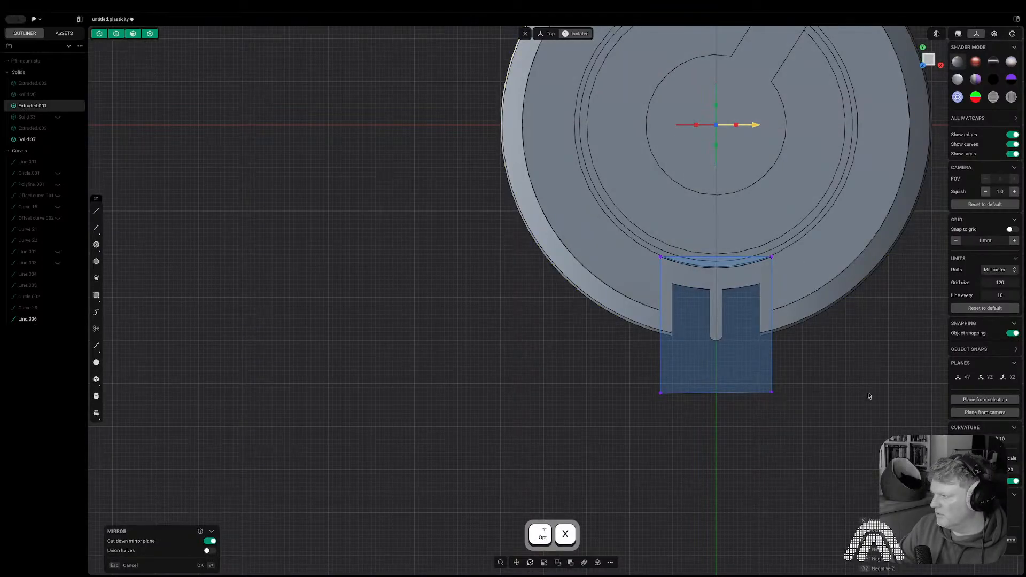
pyautogui.rightClick(868, 396)
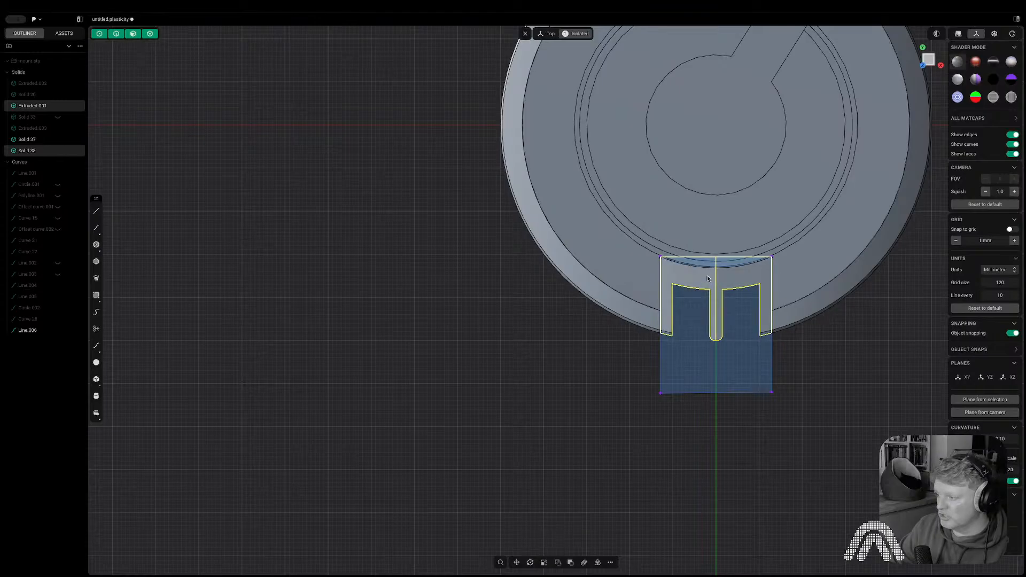
# - Mirror the rectangular outline about the horizontal centreline onto the upper slotted notch
pyautogui.keyDown('shift'); pyautogui.moveTo(786, 432); pyautogui.dragTo(713, 540, button='middle'); pyautogui.keyUp('shift')
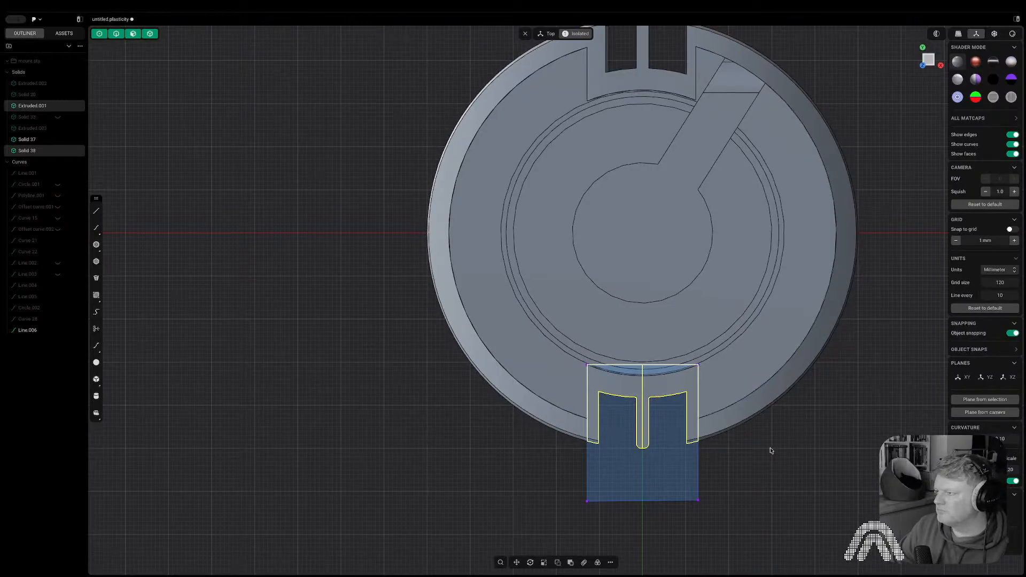
pyautogui.press('2')
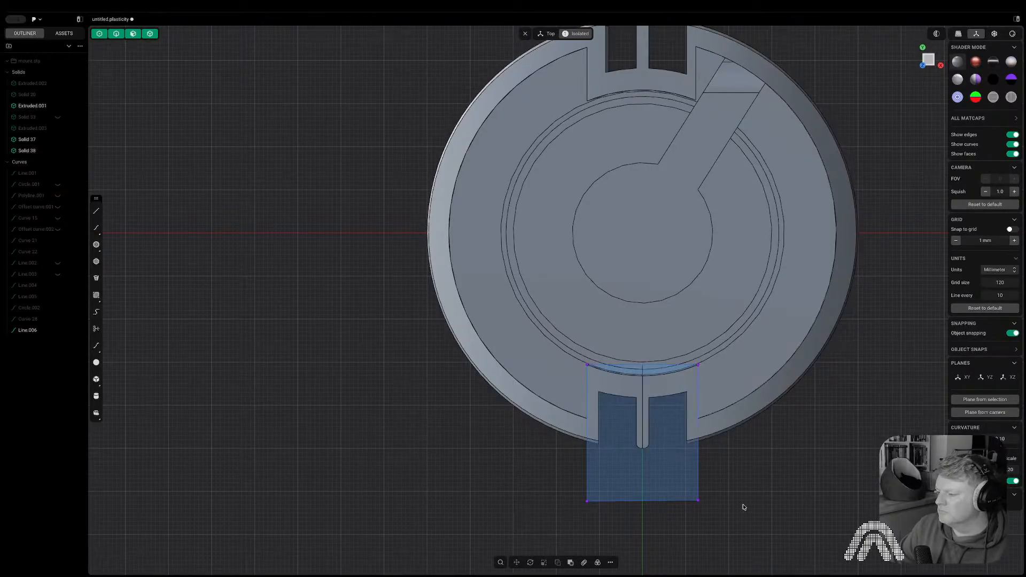
pyautogui.click(670, 501)
pyautogui.hotkey('alt', 'x')
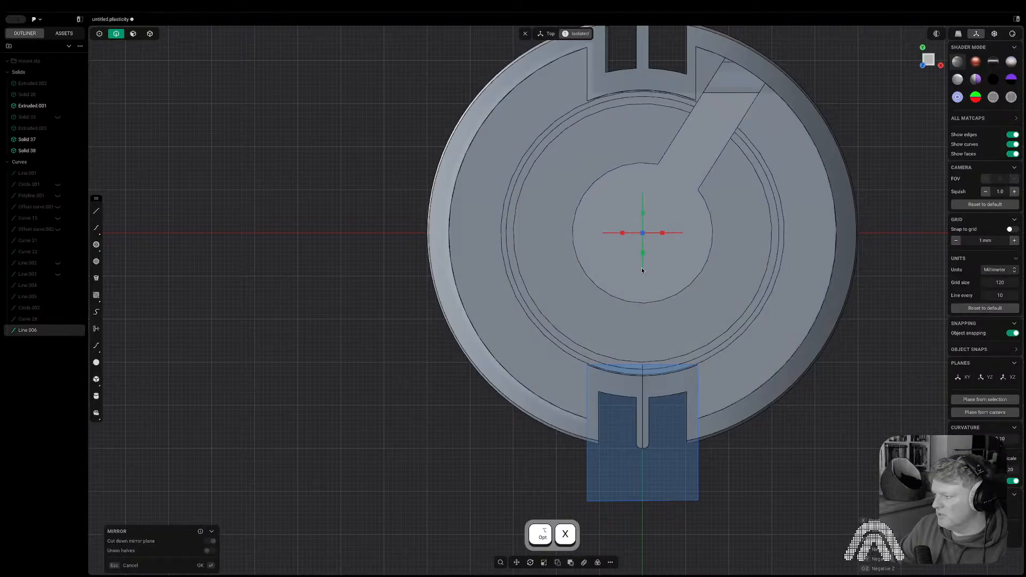
pyautogui.moveTo(843, 278); pyautogui.dragTo(819, 415, button='right')
pyautogui.rightClick(809, 172)
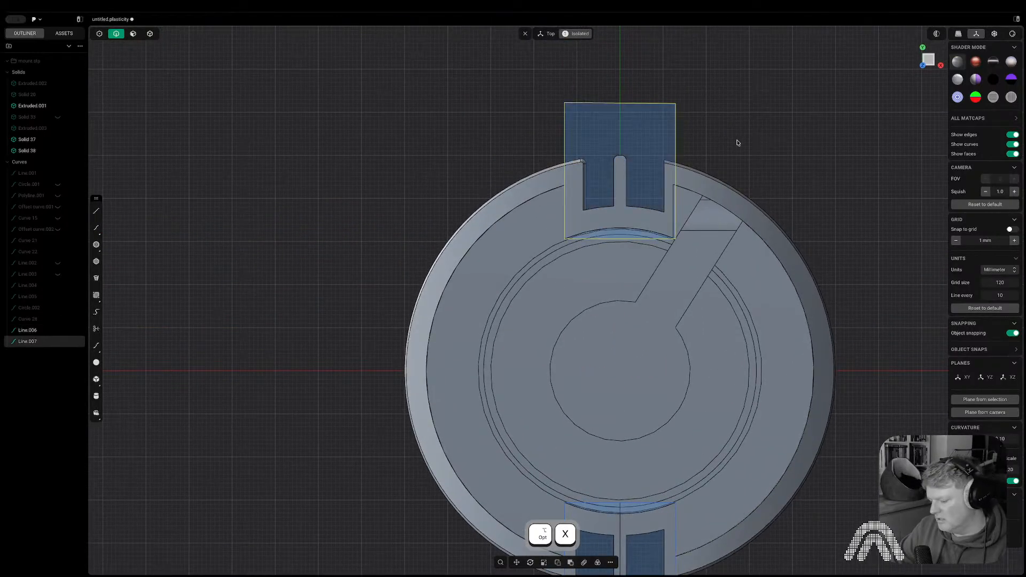
# - Cut the cylinder with the mirrored outline and delete the separated upper slotted section
pyautogui.press('c')
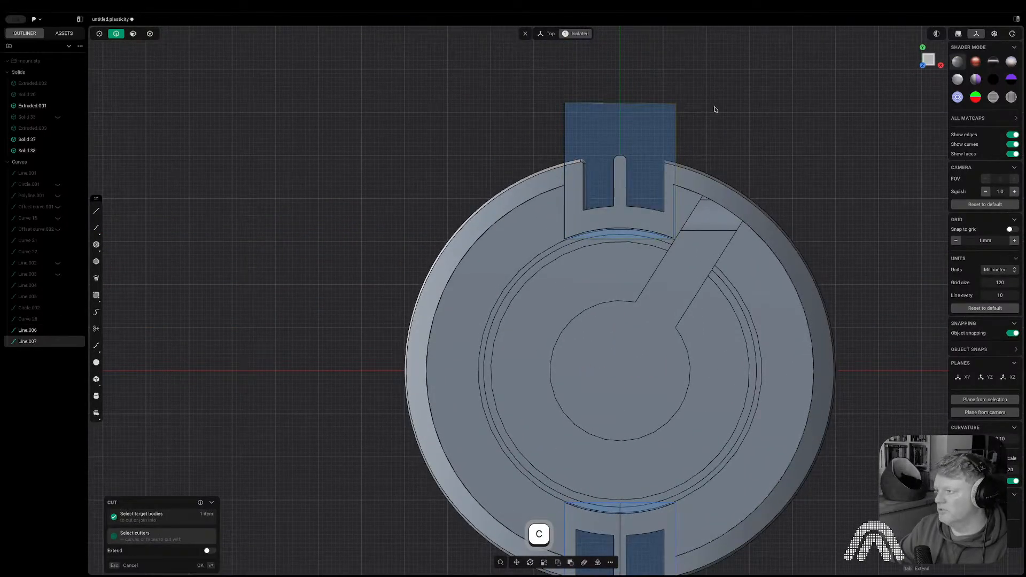
pyautogui.rightClick(715, 109)
pyautogui.press('x')
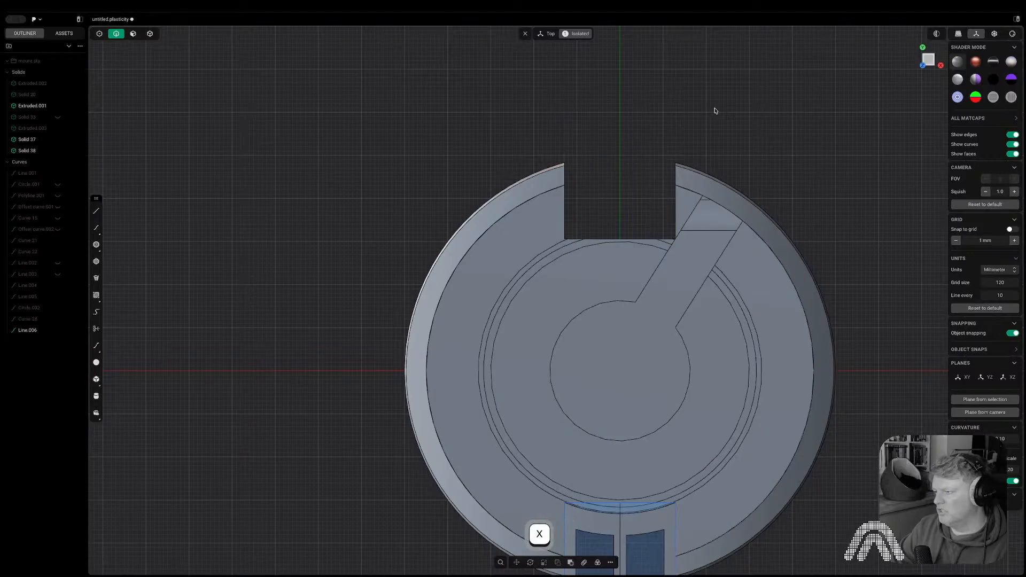
# - Hide the rectangular outline around the lower slotted section
pyautogui.scroll(-5, 701, 107)
pyautogui.click(658, 462)
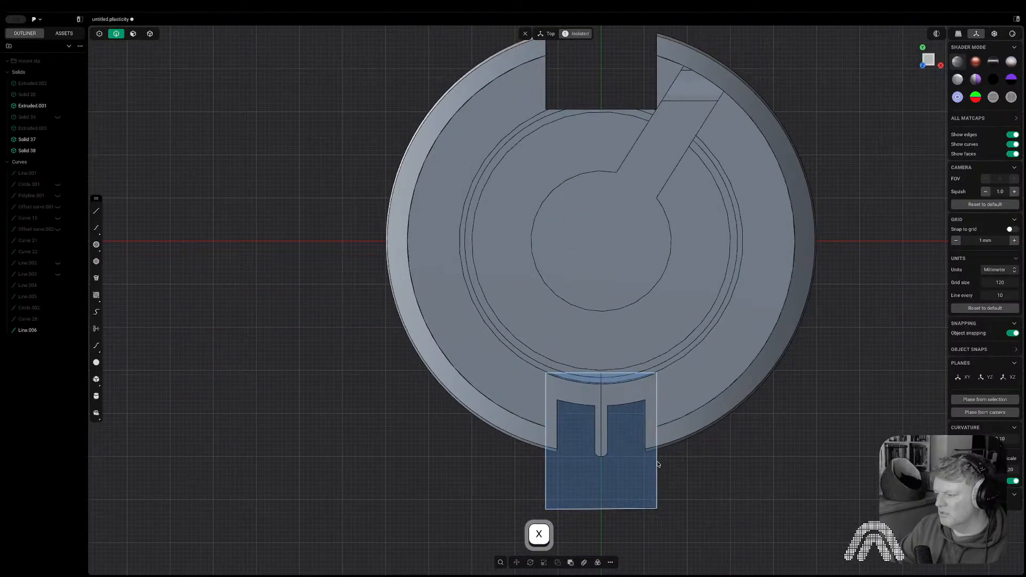
pyautogui.press('h')
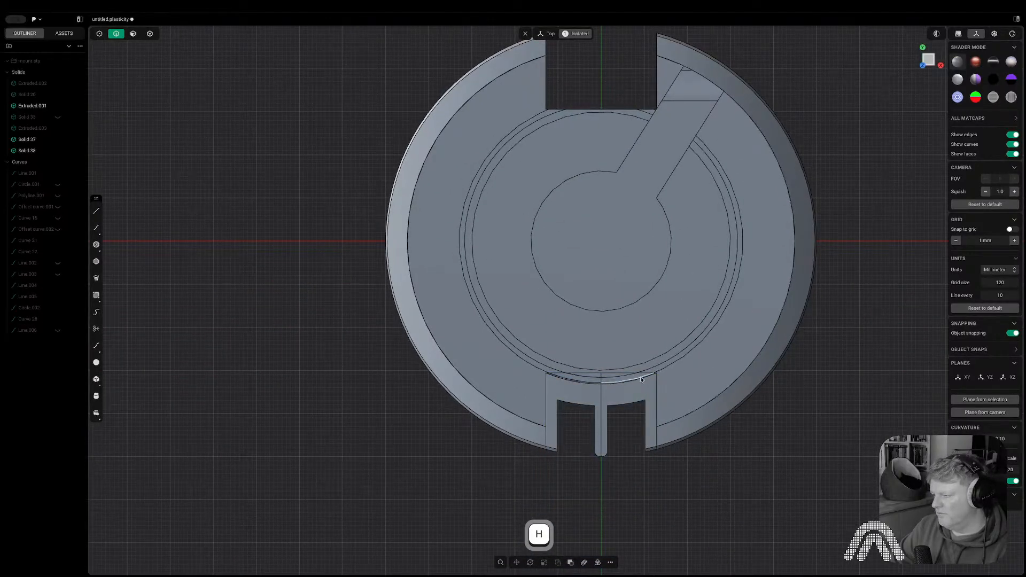
# - Mirror both halves of the lower slotted section about the horizontal centreline into the empty upper notch
pyautogui.press('5')
pyautogui.click(637, 392)
pyautogui.keyDown('shift'); pyautogui.click(560, 396); pyautogui.keyUp('shift')
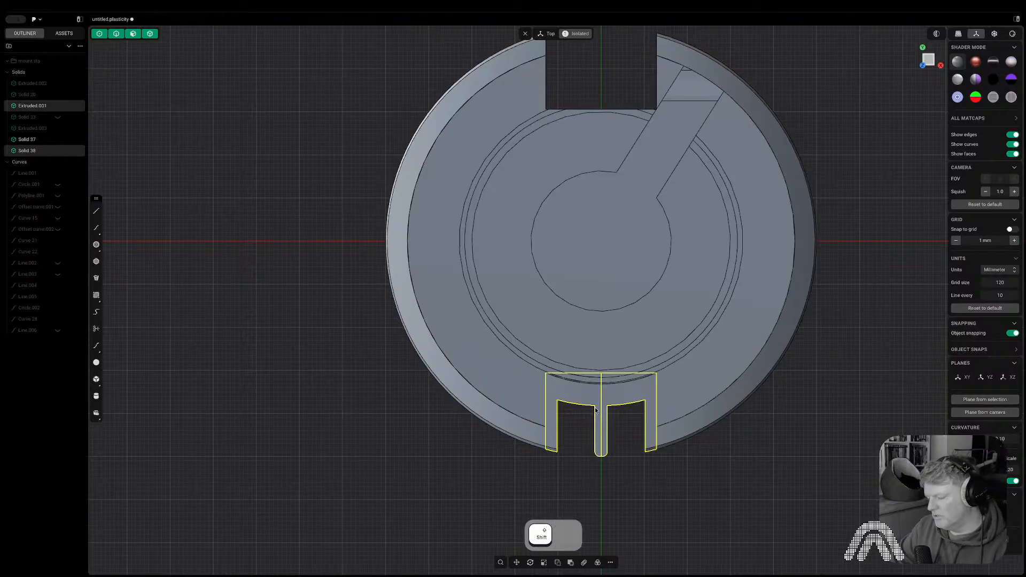
pyautogui.hotkey('alt', 'x')
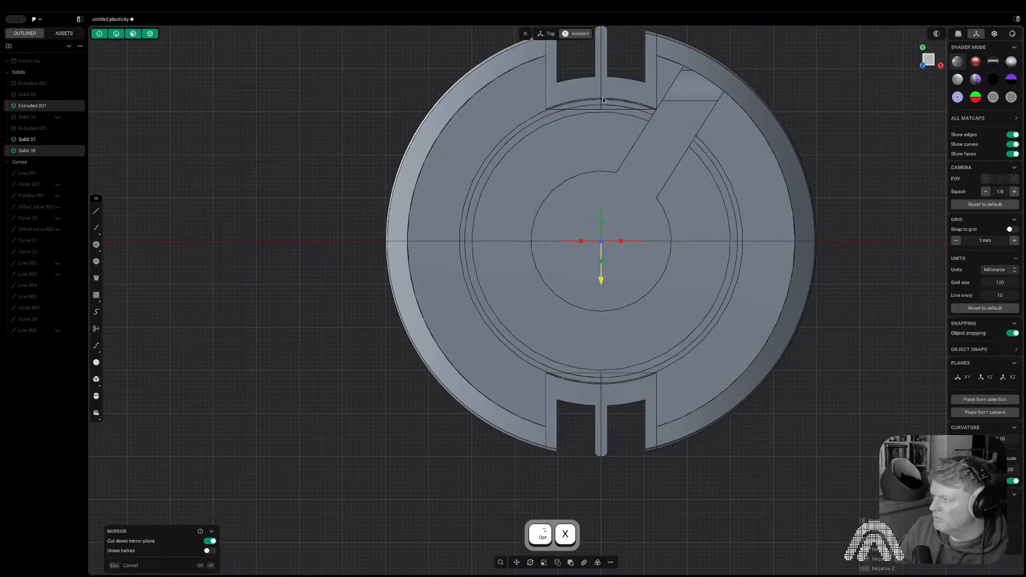
pyautogui.scroll(5, 603, 100)
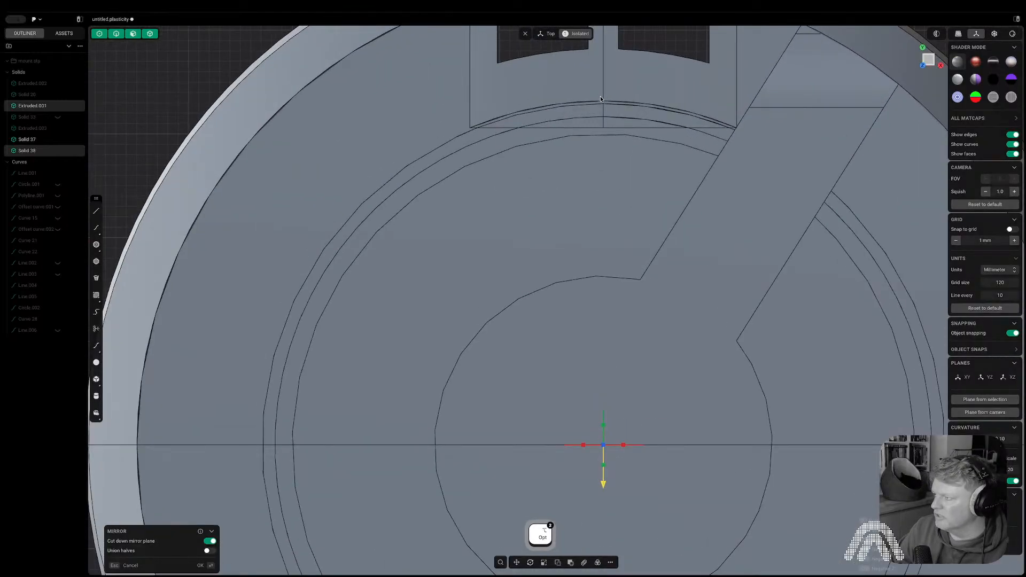
pyautogui.scroll(5, 691, 128)
pyautogui.keyDown('alt'); pyautogui.moveTo(702, 132); pyautogui.dragTo(736, 105); pyautogui.keyUp('alt')
pyautogui.scroll(-10, 736, 105)
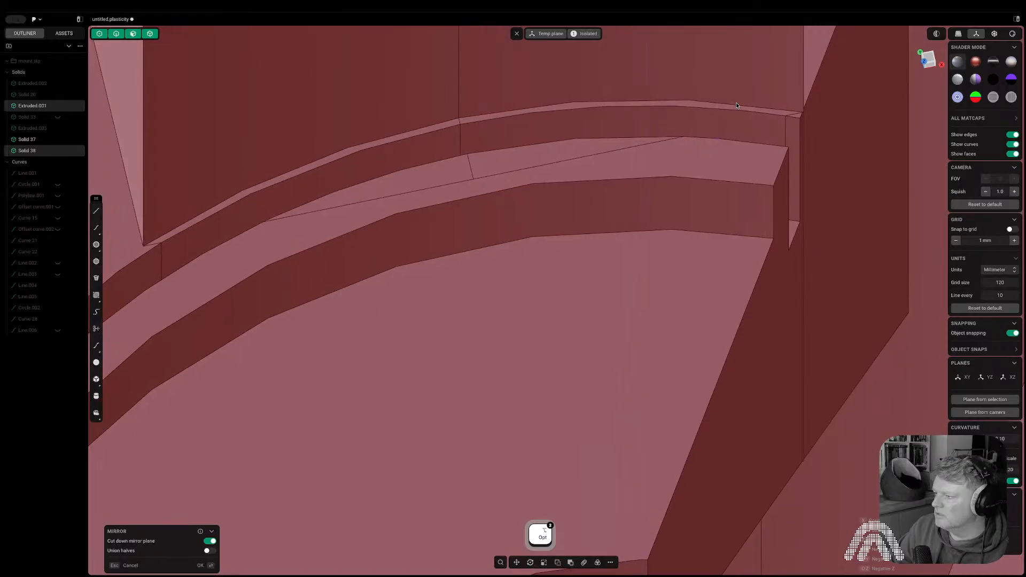
pyautogui.press('Return')
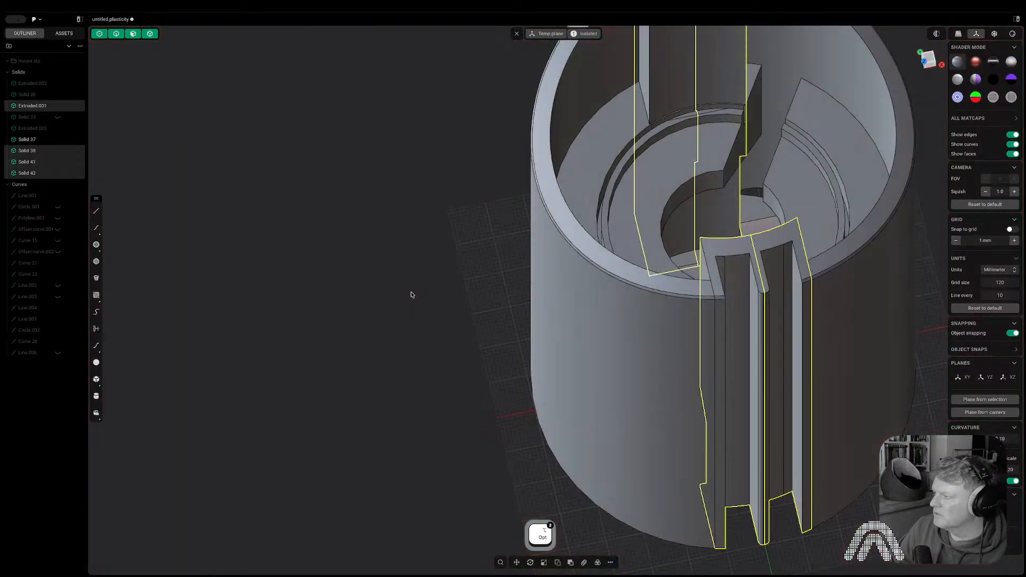
pyautogui.scroll(-8, 415, 302)
pyautogui.press('q')
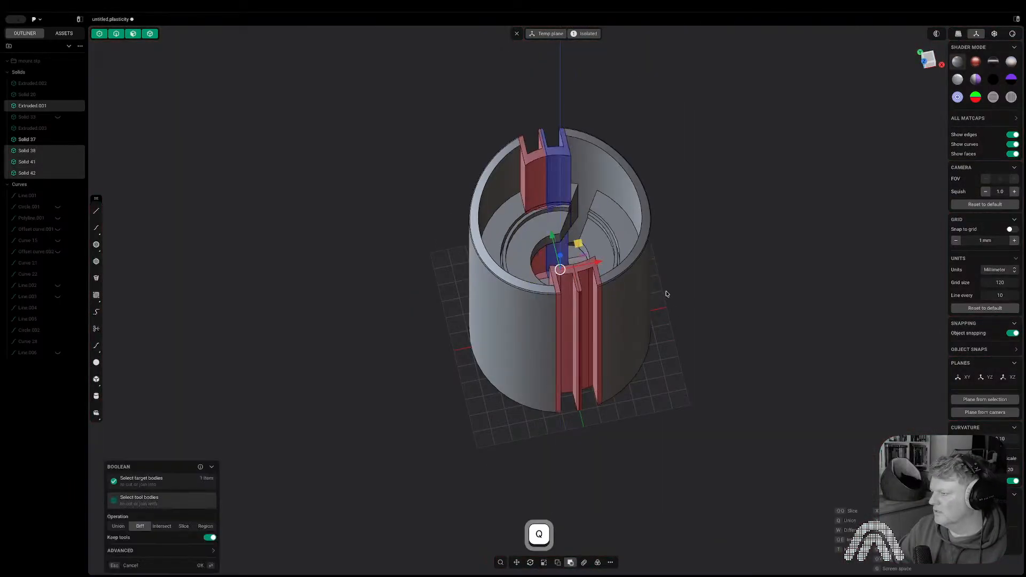
pyautogui.press('Escape')
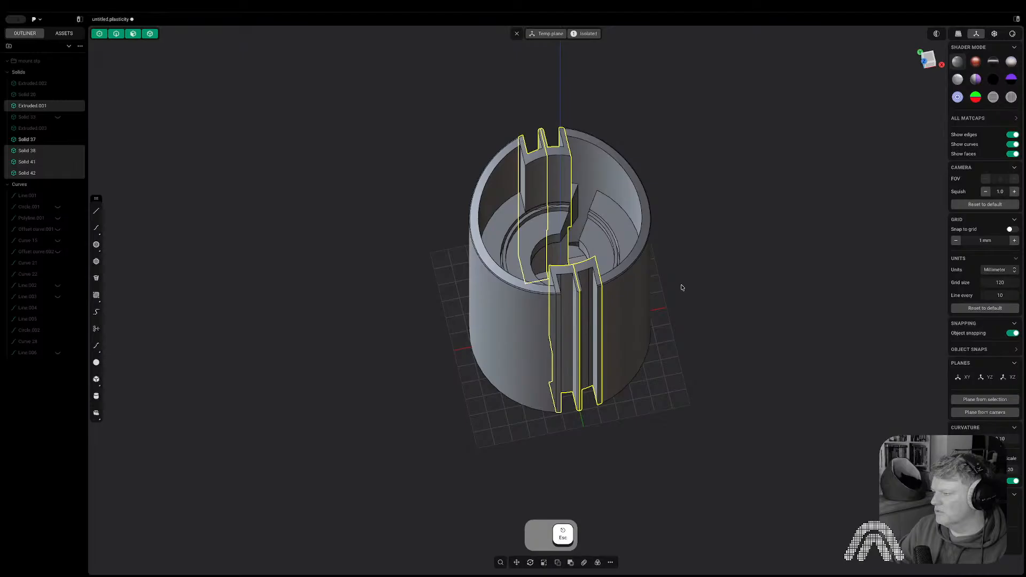
# - Boolean-union the cylinder with all four slotted section pieces, with Keep tools turned off
pyautogui.click(625, 294)
pyautogui.keyDown('shift'); pyautogui.click(575, 292); pyautogui.keyUp('shift')
pyautogui.keyDown('shift'); pyautogui.click(552, 189); pyautogui.keyUp('shift')
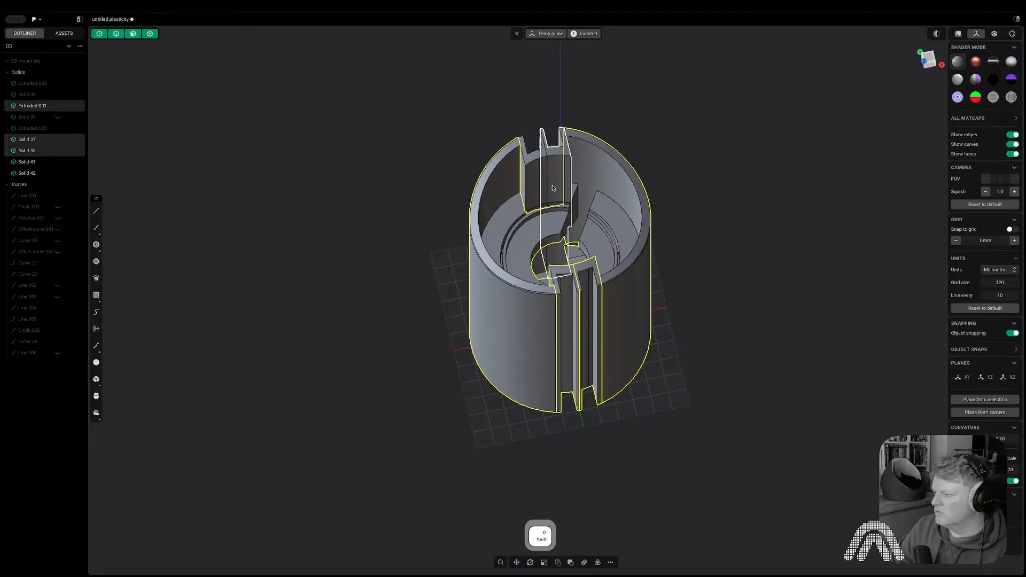
pyautogui.keyDown('shift'); pyautogui.click(545, 177); pyautogui.keyUp('shift')
pyautogui.keyDown('shift'); pyautogui.click(536, 176); pyautogui.keyUp('shift')
pyautogui.press('a')
pyautogui.press('q')
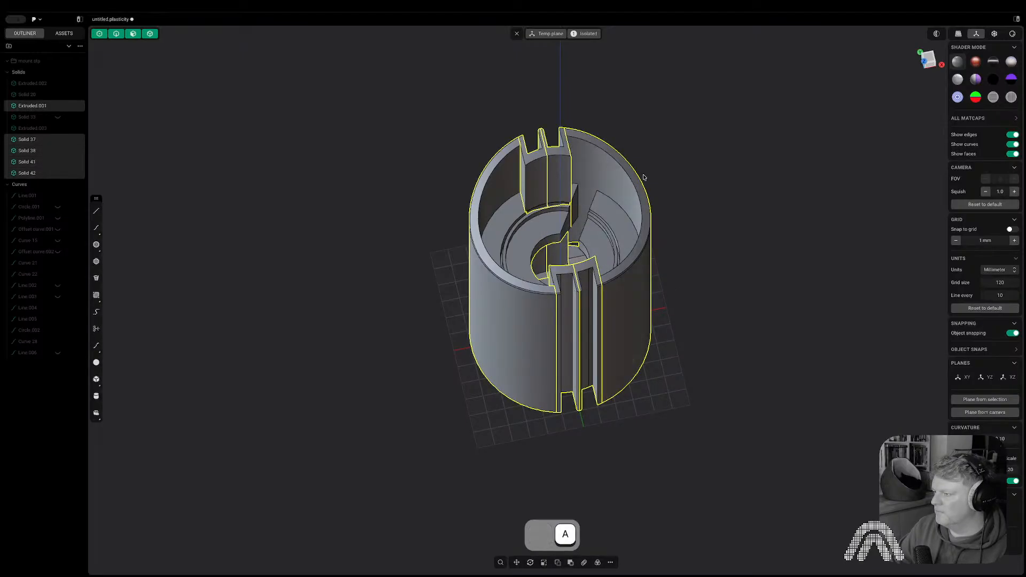
pyautogui.press('q')
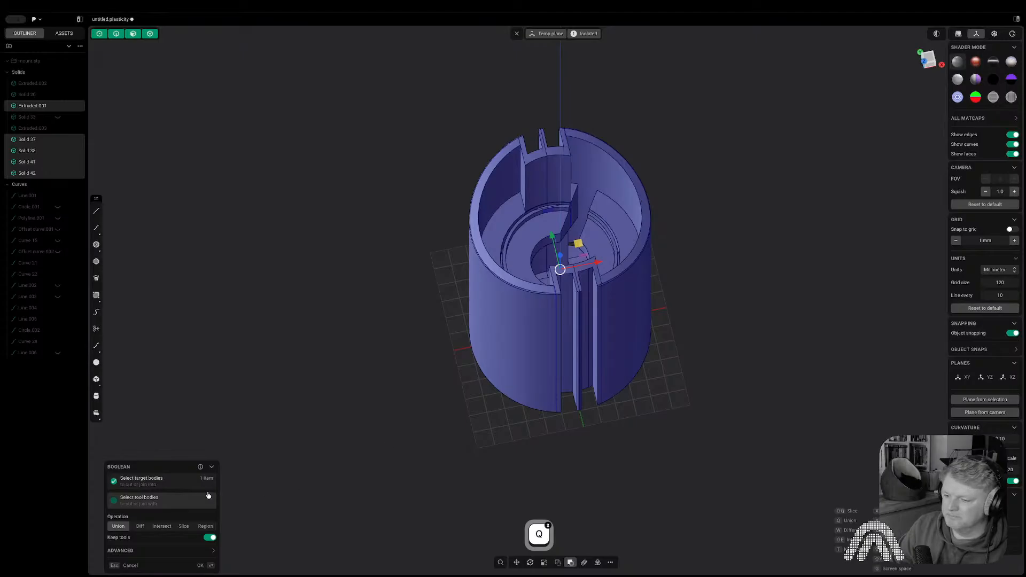
pyautogui.click(210, 536)
pyautogui.rightClick(373, 355)
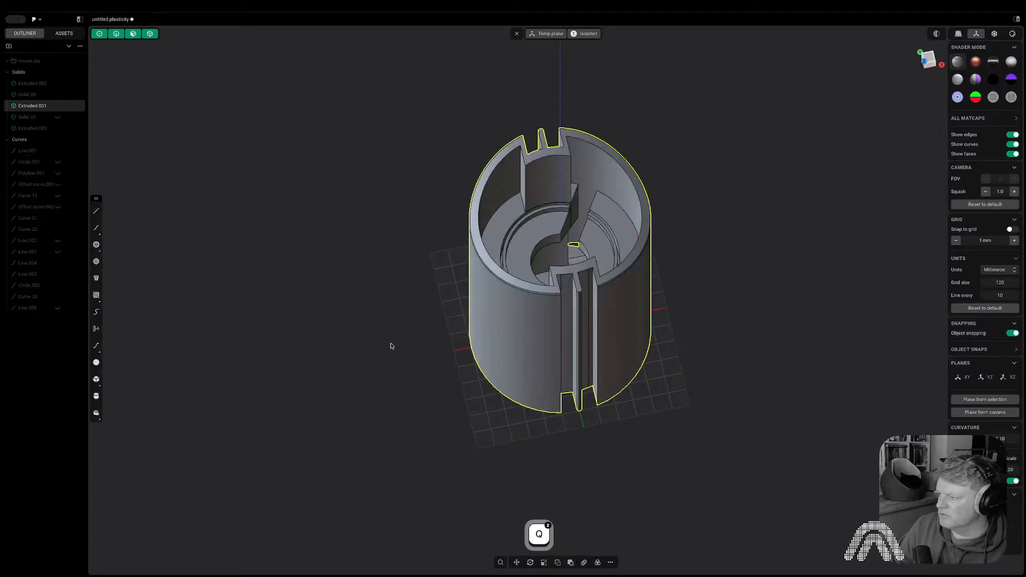
# - Leave isolation to show the whole assembly, and hide the left wing of the heart-shaped lid above the cylinder
pyautogui.moveTo(391, 346); pyautogui.dragTo(251, 361, button='middle')
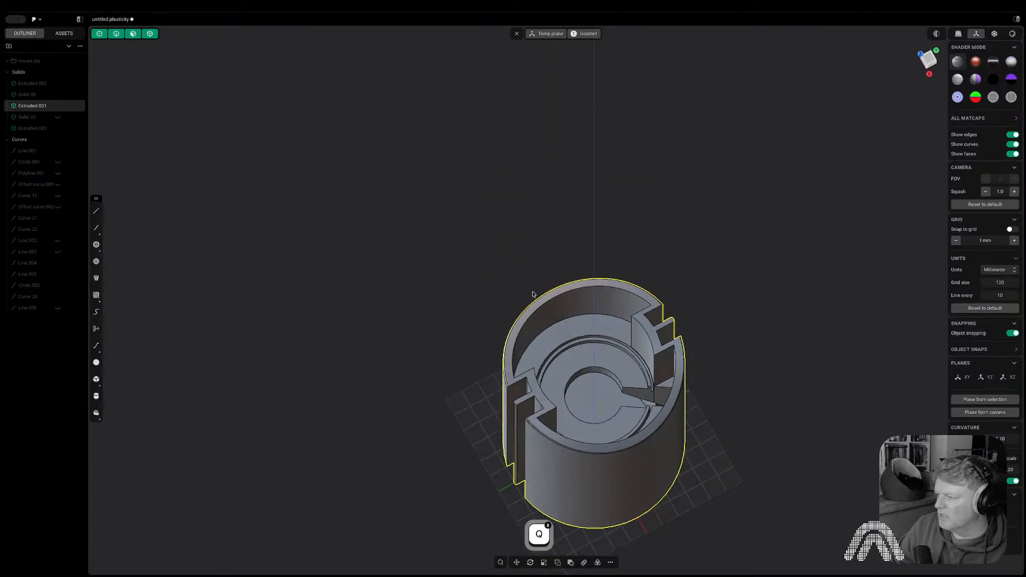
pyautogui.click(574, 33)
pyautogui.moveTo(654, 262); pyautogui.dragTo(777, 158, button='middle')
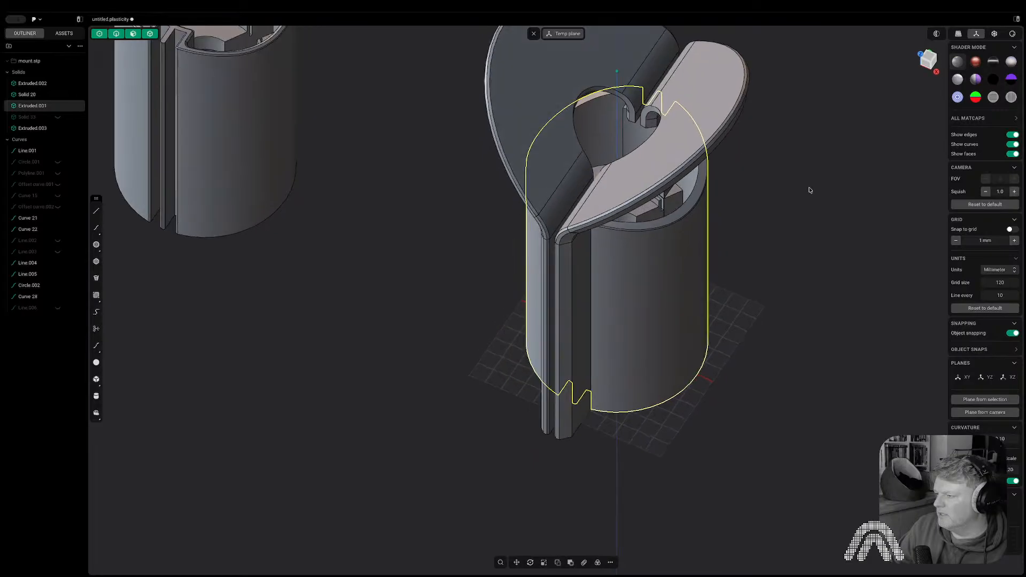
pyautogui.click(808, 189)
pyautogui.press('Tab')
pyautogui.click(518, 118)
pyautogui.press('h')
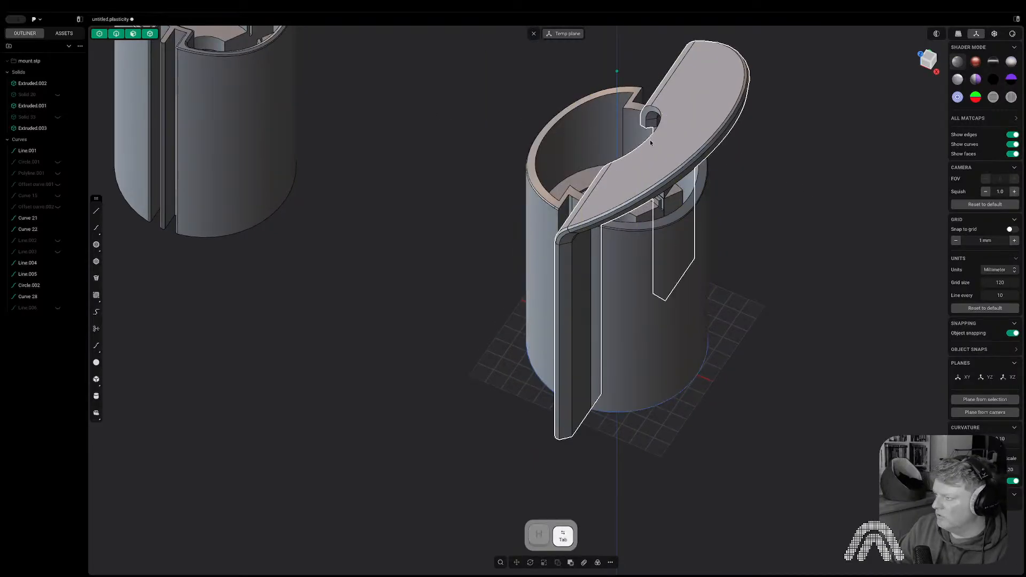
# - Mirror the heart-shaped lid's right wing across the X axis to create a matching left wing, with Union halves off
pyautogui.click(664, 148)
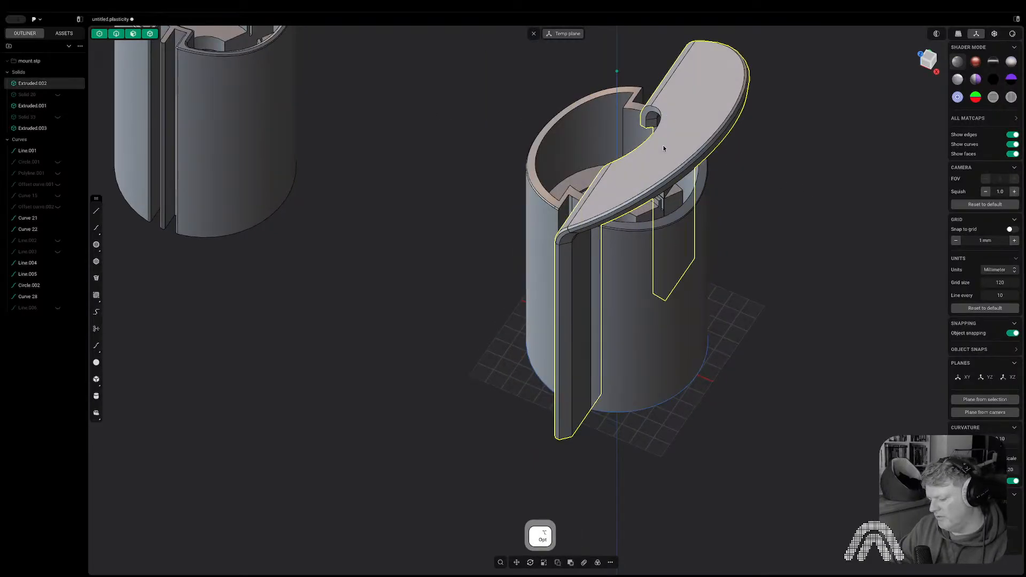
pyautogui.hotkey('alt', 'x')
pyautogui.click(652, 351)
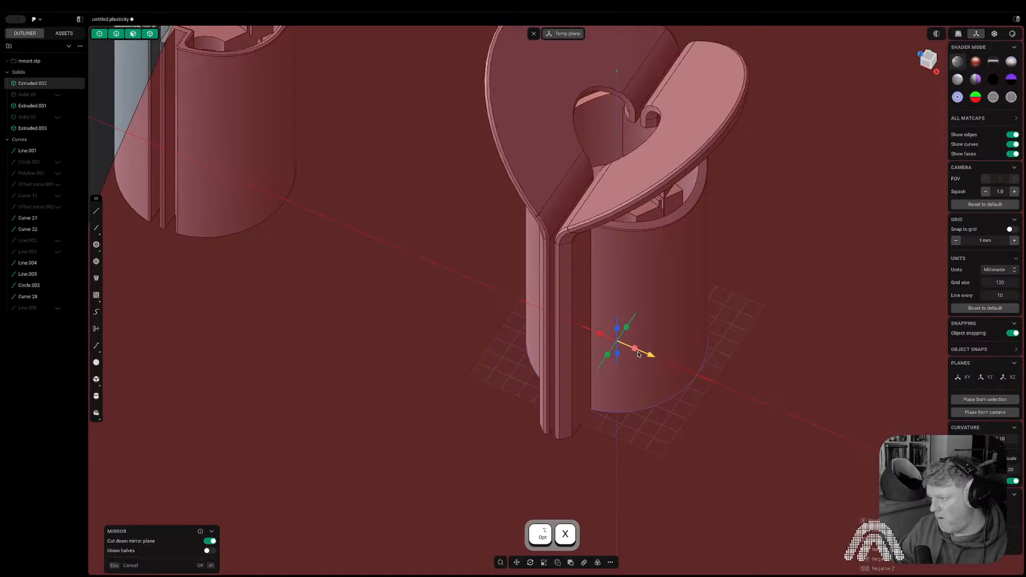
pyautogui.rightClick(678, 346)
# - Examine both lid halves and the gap between them above the cylinder, in front view and at an angle
pyautogui.moveTo(684, 342); pyautogui.dragTo(725, 265, button='middle')
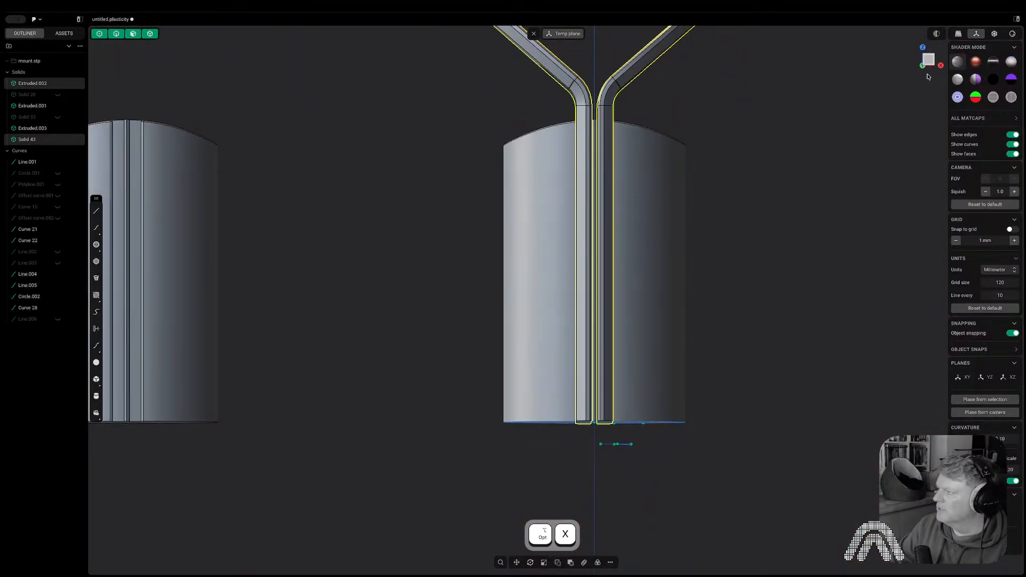
pyautogui.click(929, 63)
pyautogui.scroll(-5, 806, 212)
pyautogui.moveTo(806, 213); pyautogui.dragTo(771, 297, button='right')
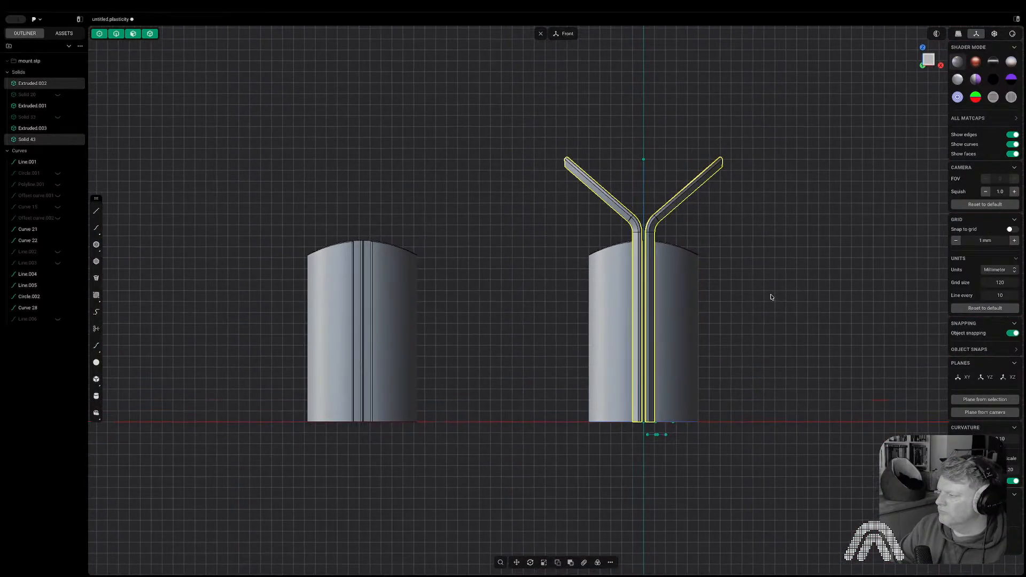
pyautogui.moveTo(771, 297); pyautogui.dragTo(630, 339, button='middle')
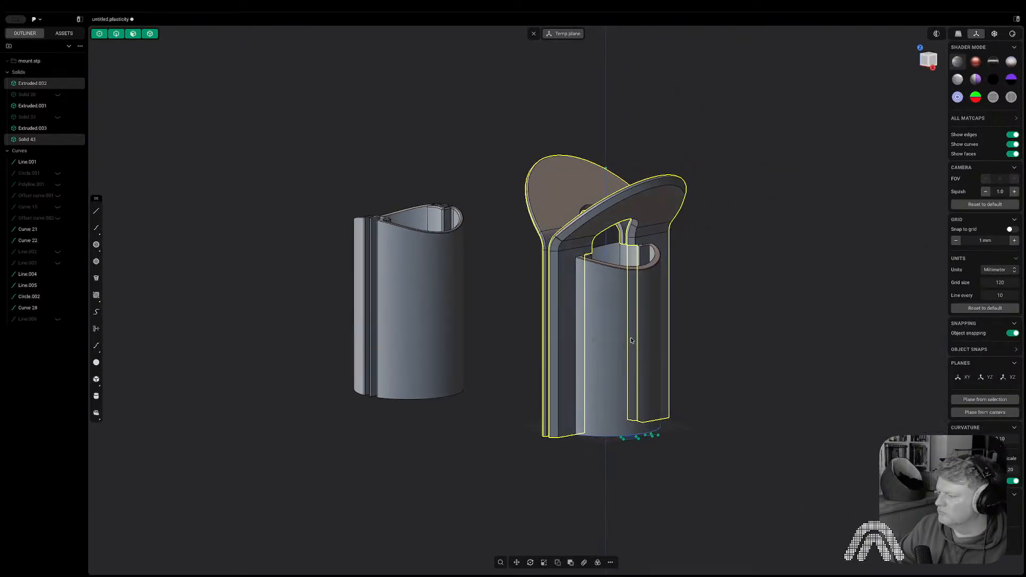
pyautogui.click(938, 297)
pyautogui.keyDown('shift'); pyautogui.moveTo(846, 288); pyautogui.dragTo(771, 246, button='middle'); pyautogui.keyUp('shift')
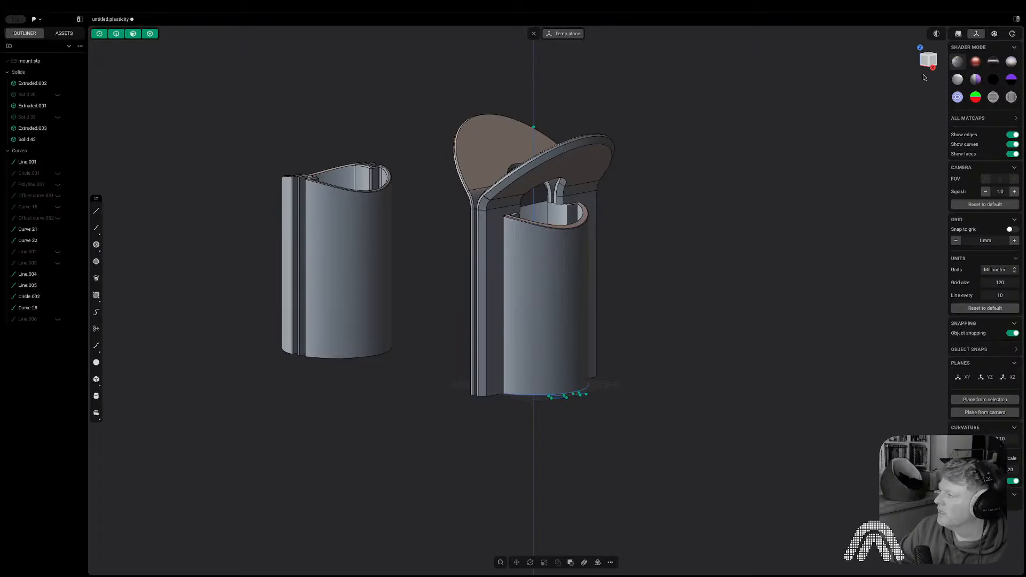
pyautogui.click(925, 64)
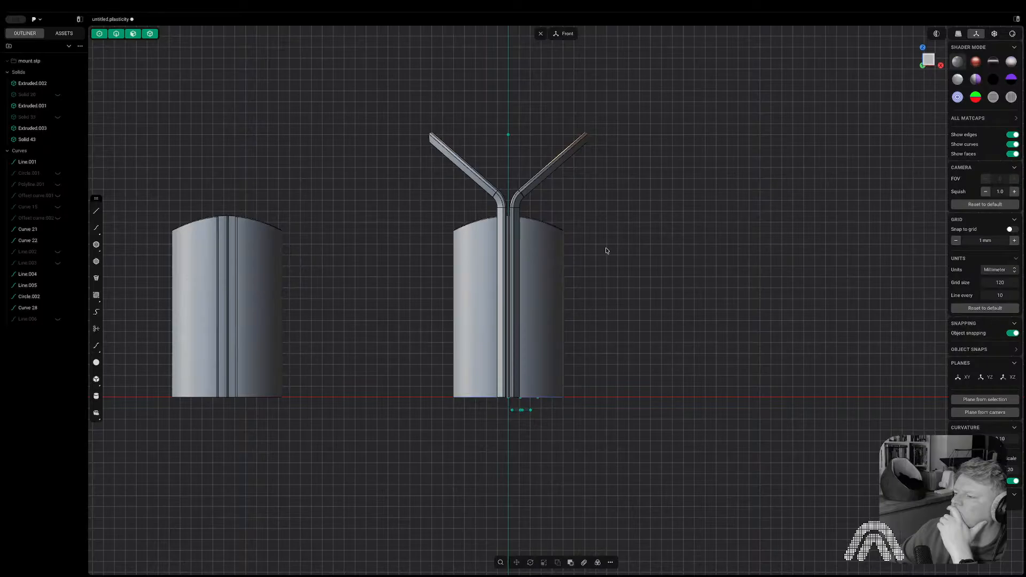
pyautogui.scroll(5, 523, 256)
pyautogui.scroll(-5, 508, 239)
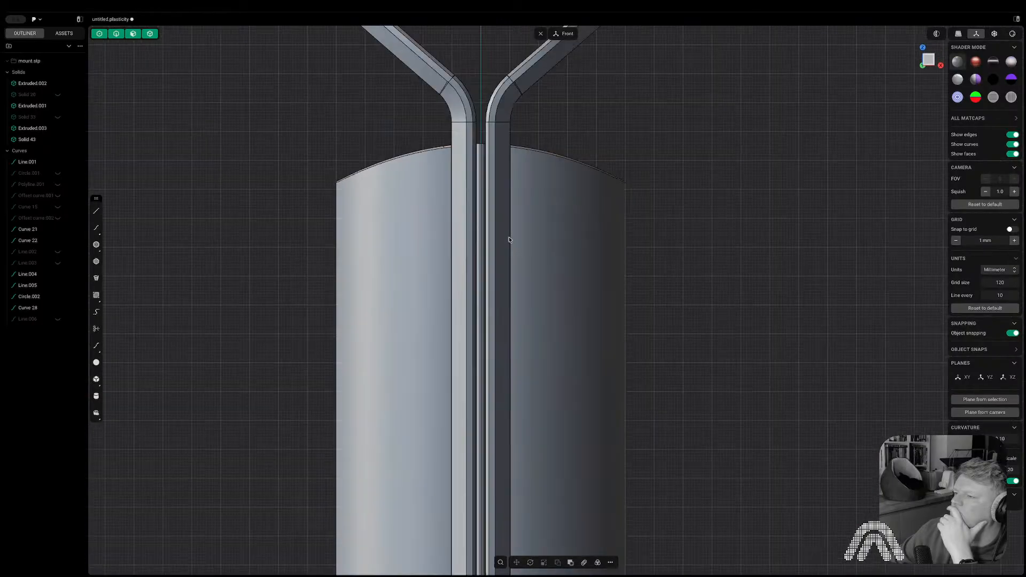
pyautogui.moveTo(509, 240); pyautogui.dragTo(527, 220, button='middle')
# - Fillet the vertical inner-wall corner edges of both notches in the central cylinder
pyautogui.press('Tab')
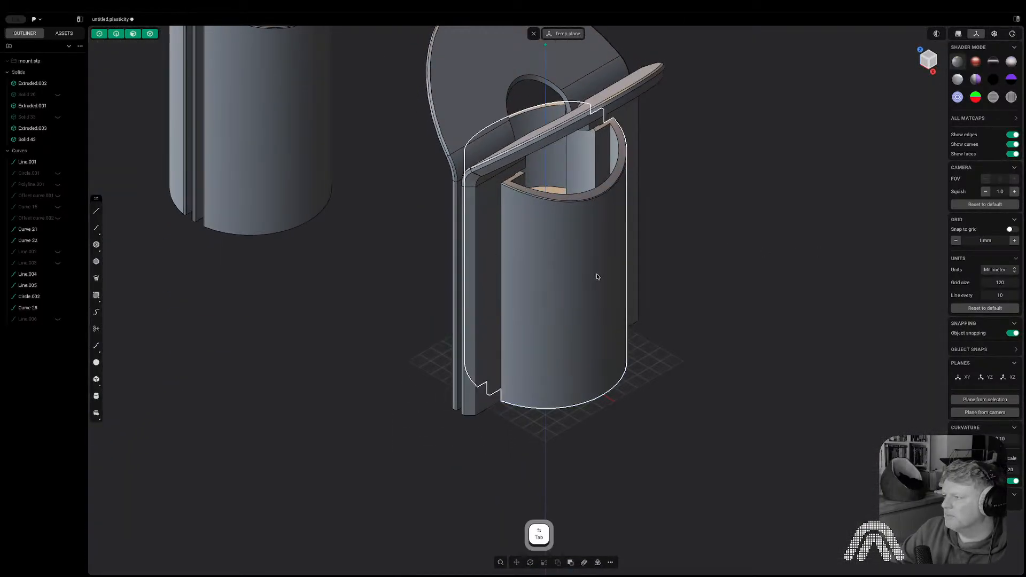
pyautogui.press('2')
pyautogui.click(593, 192)
pyautogui.moveTo(593, 191); pyautogui.dragTo(726, 171, button='middle')
pyautogui.keyDown('shift'); pyautogui.click(524, 224); pyautogui.keyUp('shift')
pyautogui.moveTo(517, 225); pyautogui.dragTo(517, 222)
pyautogui.click(728, 289)
pyautogui.moveTo(728, 289); pyautogui.dragTo(697, 276, button='middle')
pyautogui.scroll(6, 704, 239)
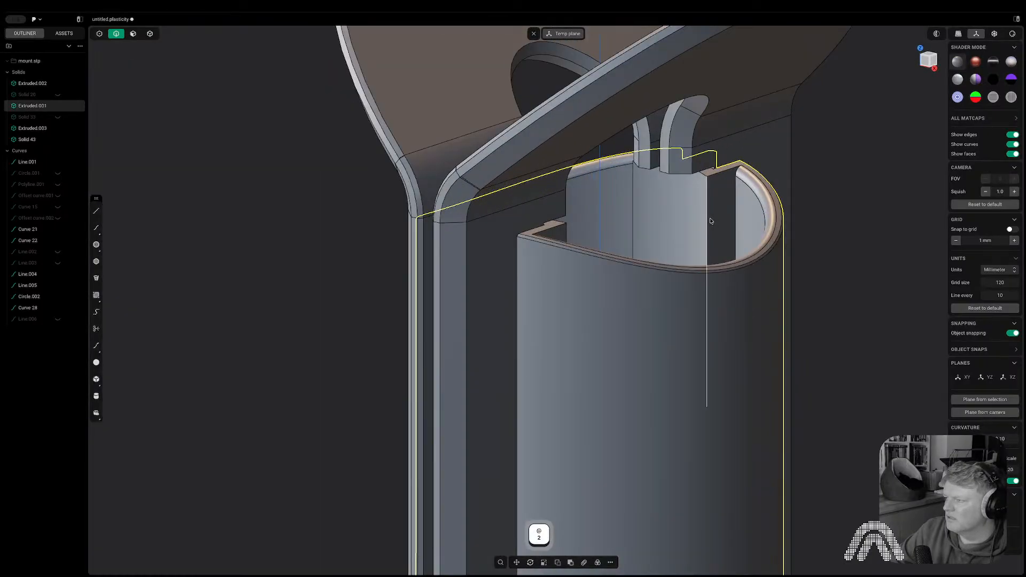
pyautogui.click(709, 217)
pyautogui.press('b')
pyautogui.keyDown('shift'); pyautogui.click(635, 203); pyautogui.keyUp('shift')
pyautogui.moveTo(634, 203); pyautogui.dragTo(403, 207, button='middle')
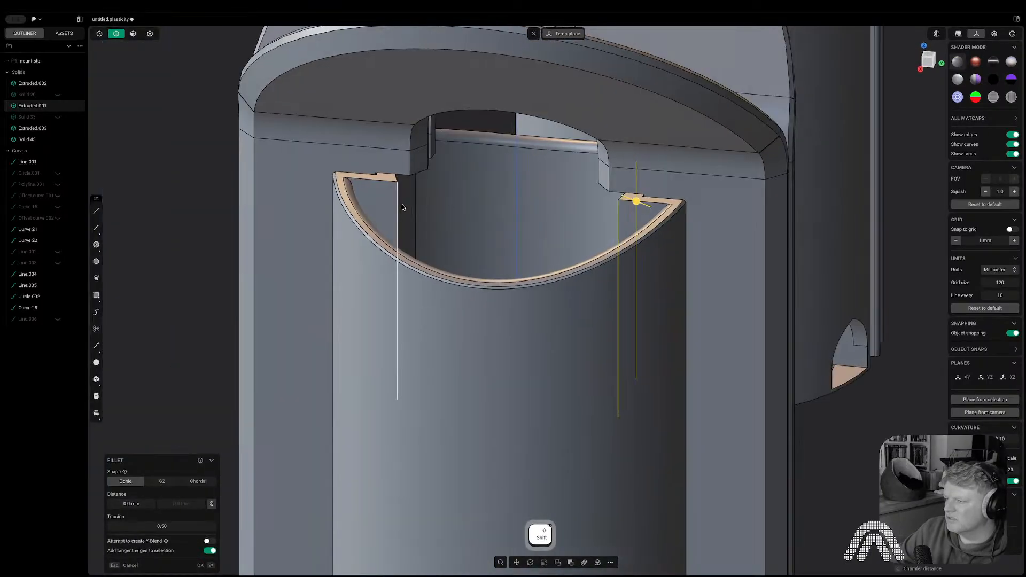
pyautogui.moveTo(416, 205); pyautogui.dragTo(426, 207)
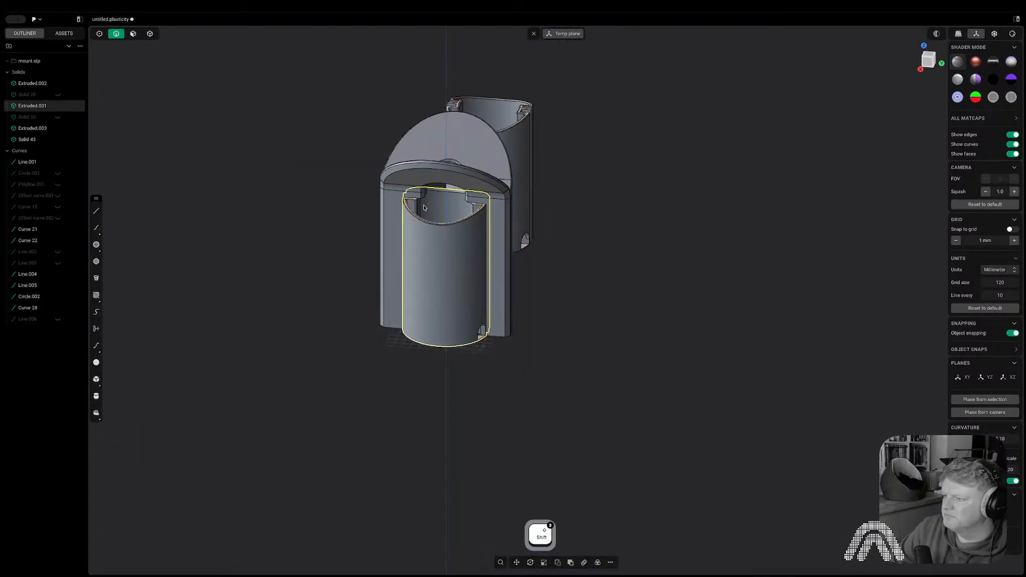
# - Delete the outdated cylinder copy standing beside the assembly
pyautogui.moveTo(523, 195); pyautogui.dragTo(584, 186, button='middle')
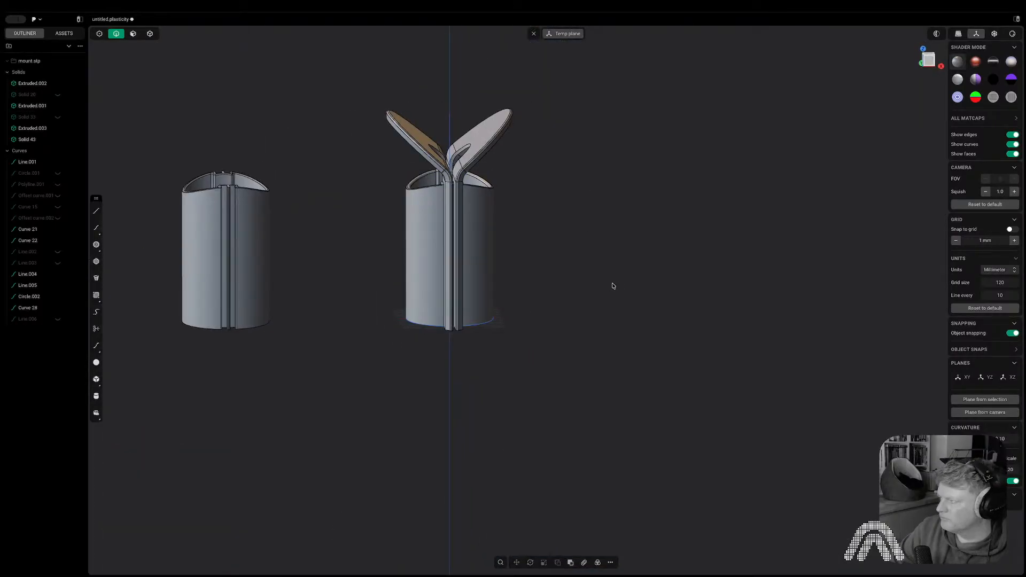
pyautogui.moveTo(722, 199); pyautogui.dragTo(789, 337, button='middle')
pyautogui.moveTo(729, 302); pyautogui.dragTo(802, 207, button='middle')
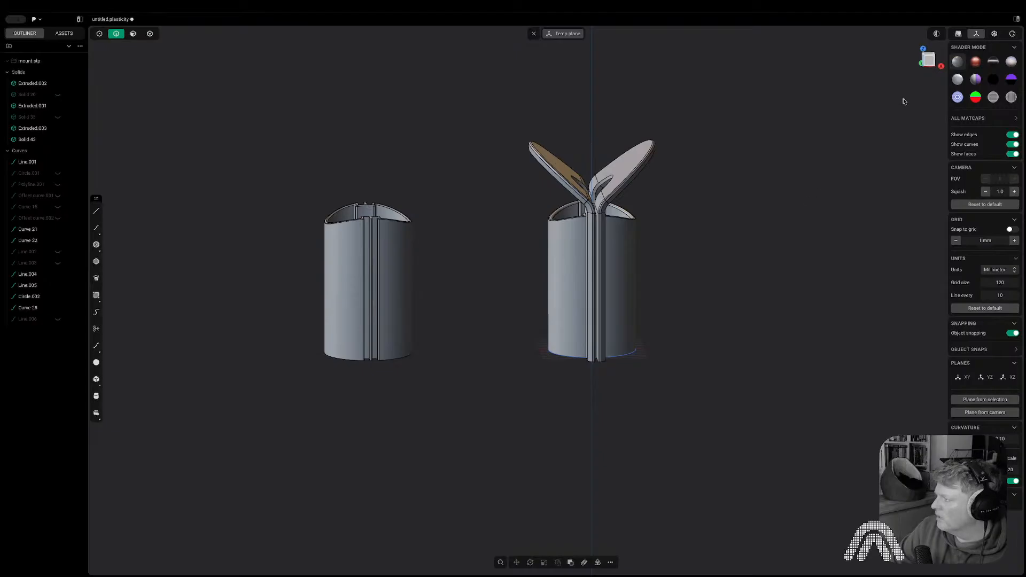
pyautogui.click(925, 65)
pyautogui.click(378, 259)
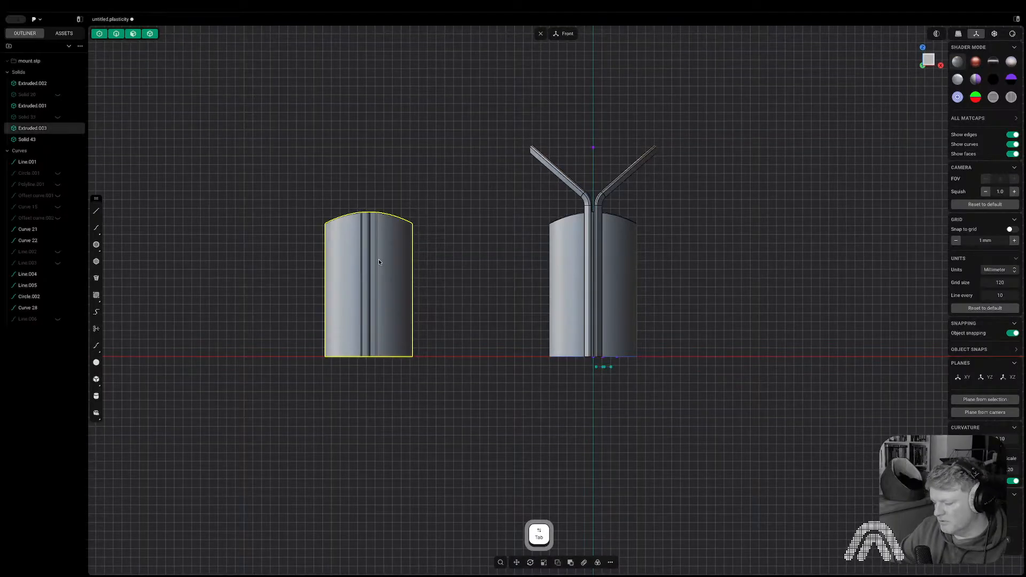
pyautogui.press('x')
# - Duplicate the filleted cylinder and move the copy about -314 mm along the X axis
pyautogui.click(573, 240)
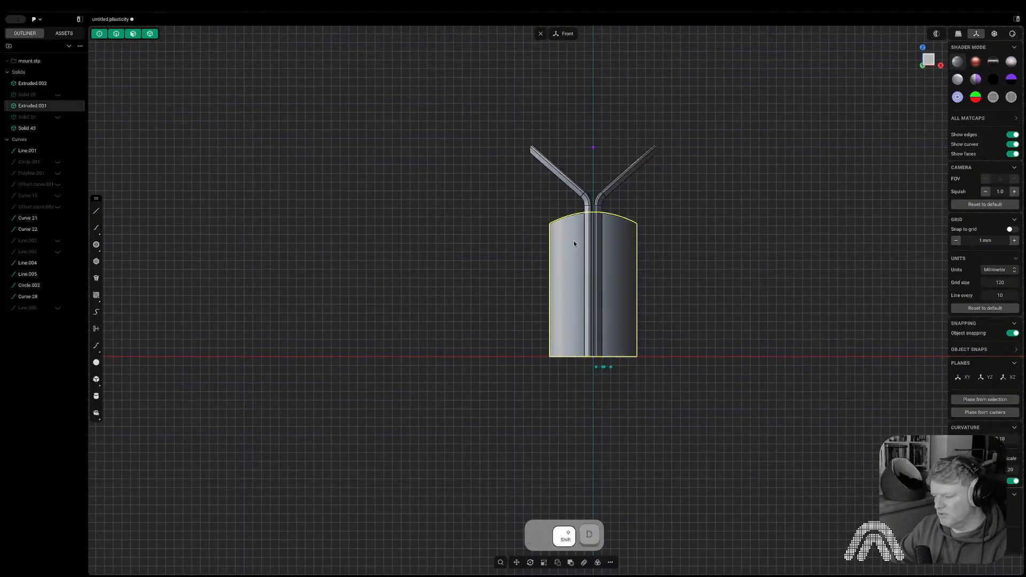
pyautogui.hotkey('shift', 'd')
pyautogui.press('x')
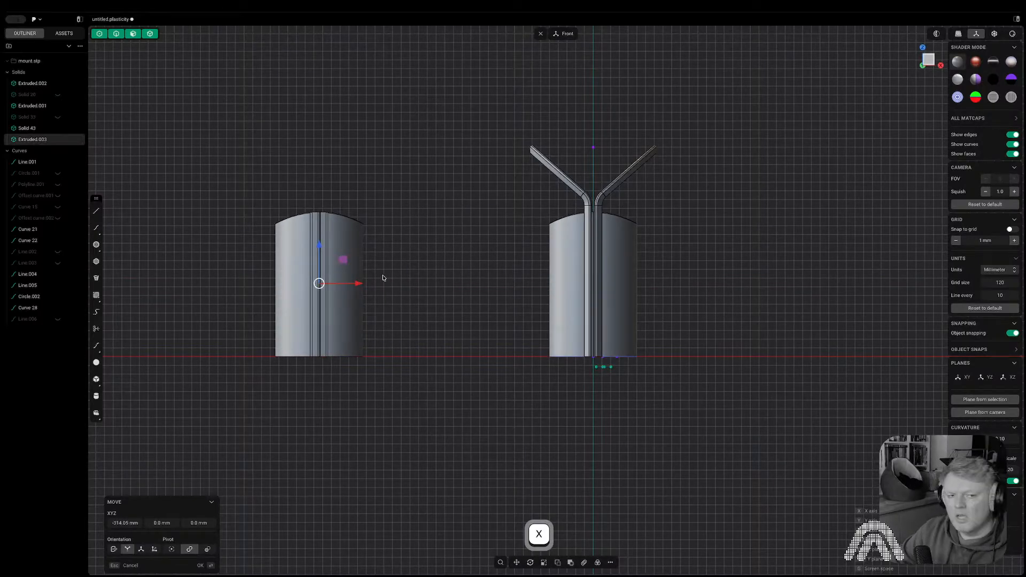
pyautogui.click(411, 273)
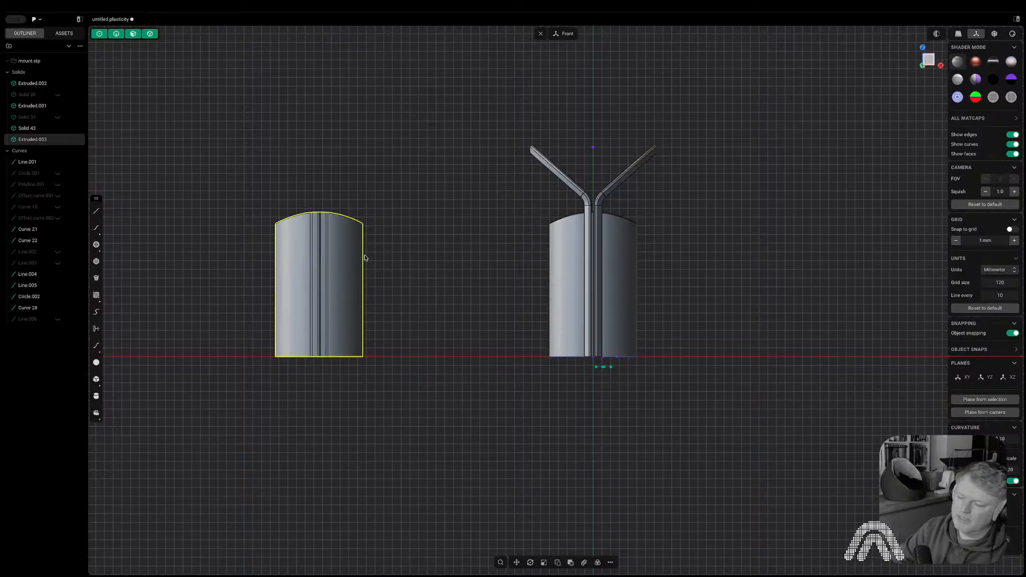
# - Inspect the rounded notch profile on the copied cylinder and how the lid halves sit in the original's notches
pyautogui.moveTo(329, 235); pyautogui.dragTo(327, 278, button='middle')
pyautogui.scroll(10, 327, 278)
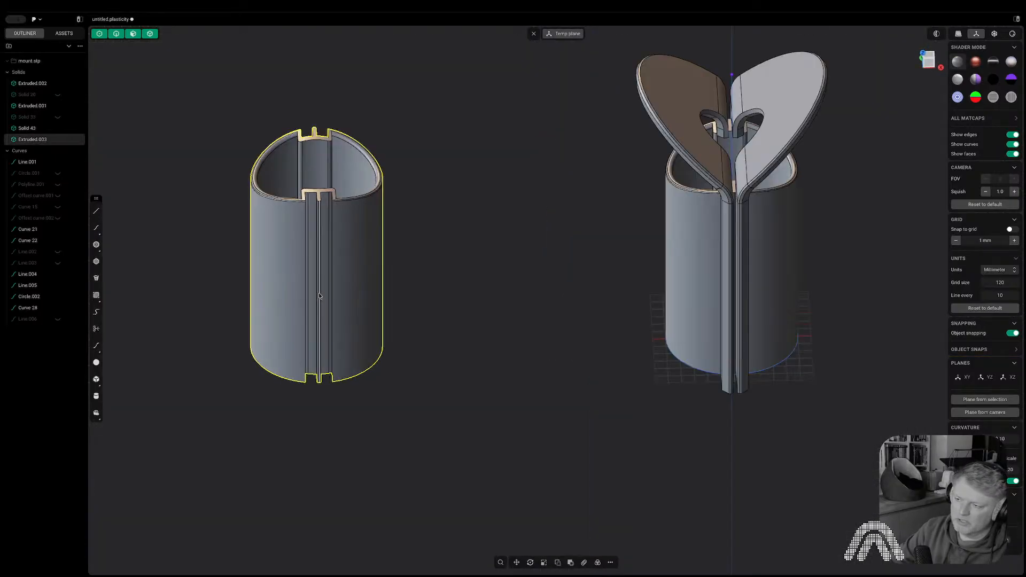
pyautogui.scroll(5, 327, 277)
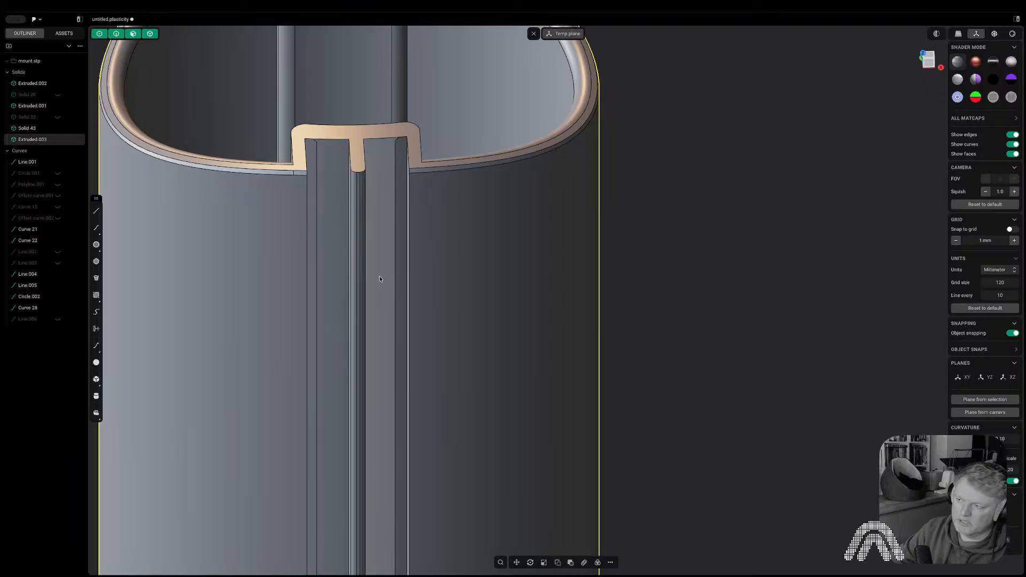
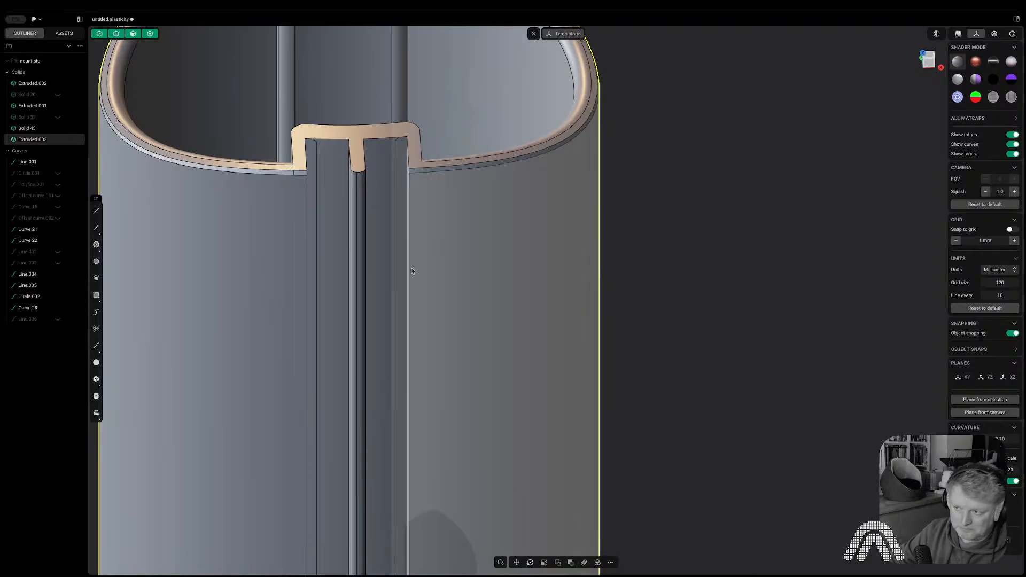
pyautogui.scroll(-5, 392, 194)
pyautogui.moveTo(657, 371); pyautogui.dragTo(511, 206, button='middle')
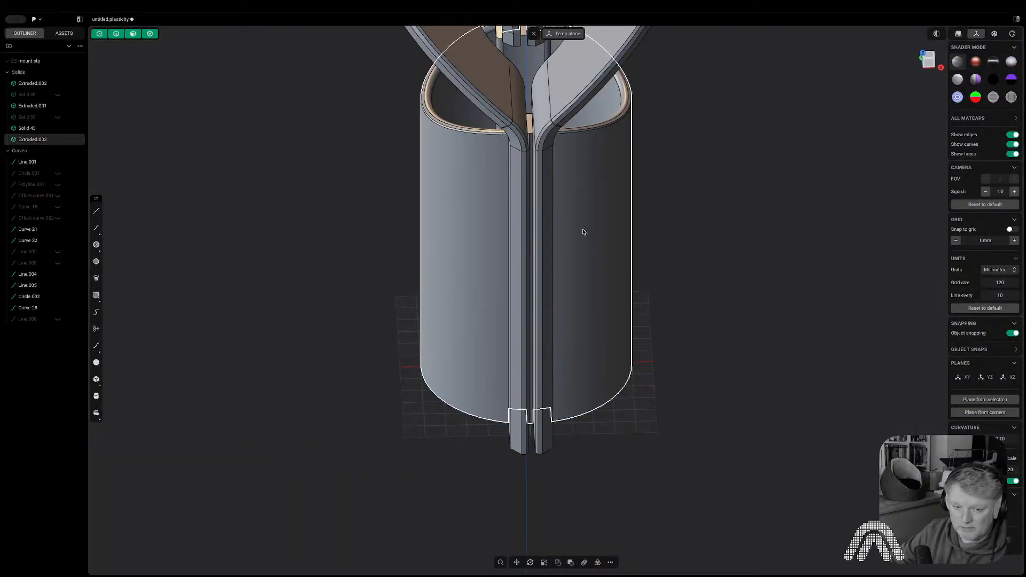
pyautogui.keyDown('shift'); pyautogui.moveTo(583, 231); pyautogui.dragTo(580, 314, button='middle'); pyautogui.keyUp('shift')
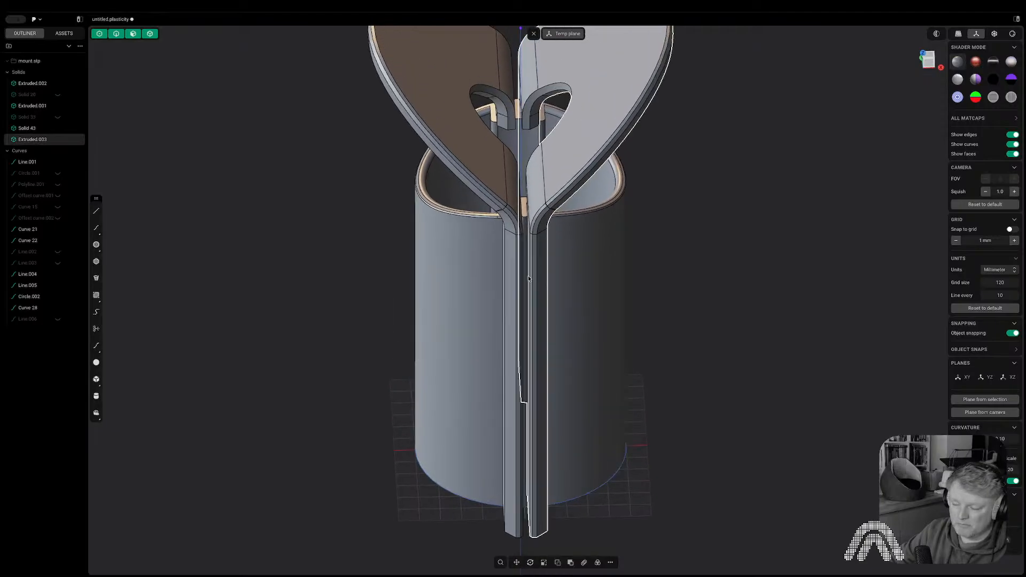
pyautogui.scroll(3, 528, 310)
pyautogui.moveTo(528, 275); pyautogui.dragTo(517, 209, button='middle')
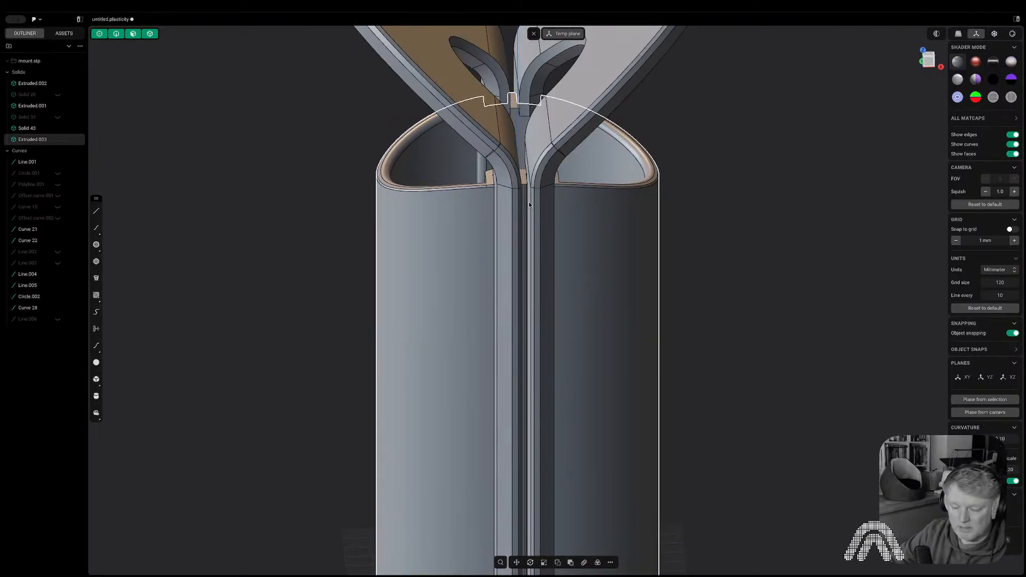
pyautogui.moveTo(528, 201); pyautogui.dragTo(504, 280, button='middle')
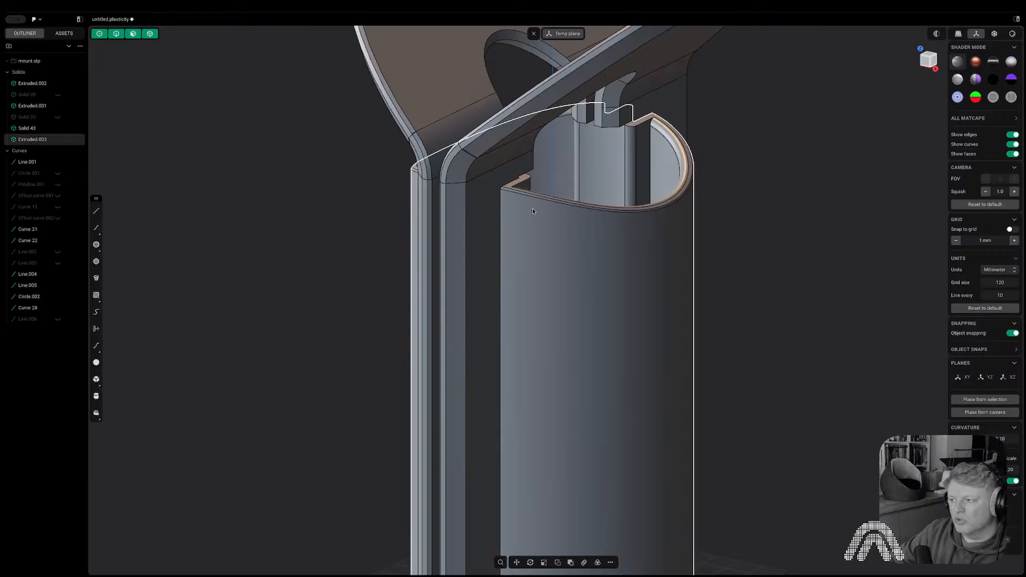
pyautogui.press('3')
pyautogui.click(550, 252)
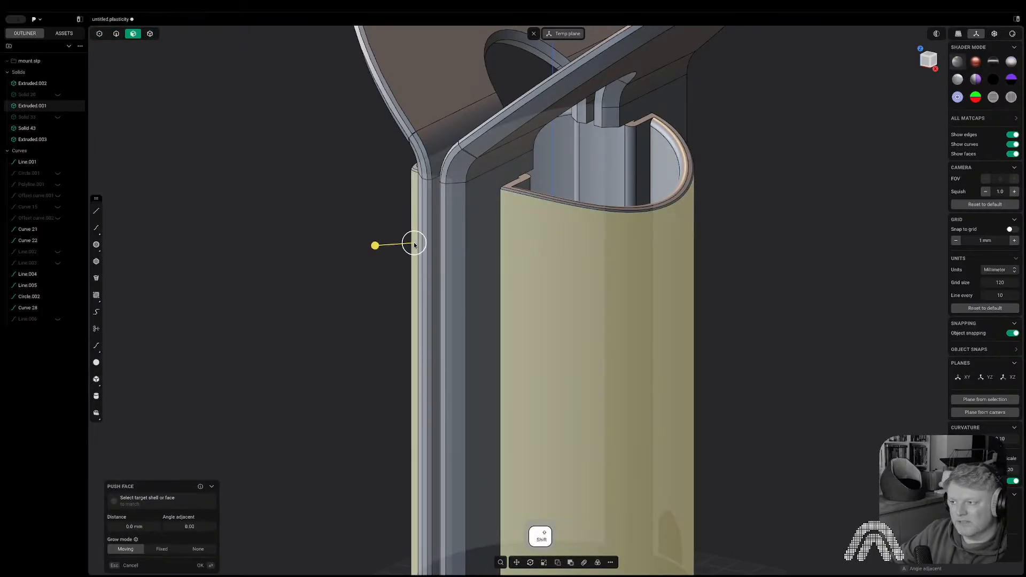
pyautogui.moveTo(417, 245); pyautogui.dragTo(461, 245, button='middle')
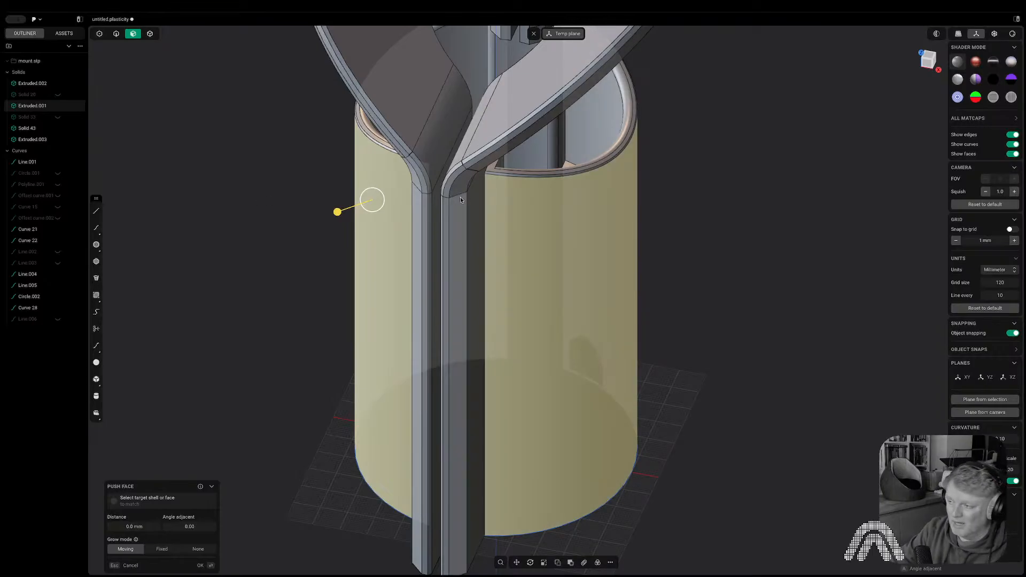
pyautogui.press('Escape')
pyautogui.press('Escape')
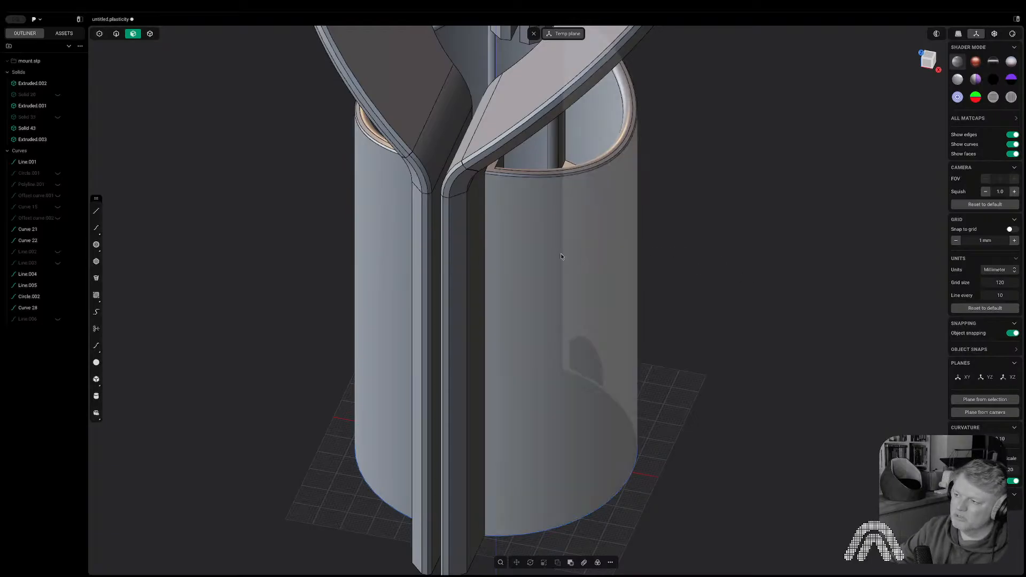
pyautogui.scroll(2, 456, 250)
pyautogui.moveTo(457, 249); pyautogui.dragTo(488, 229, button='middle')
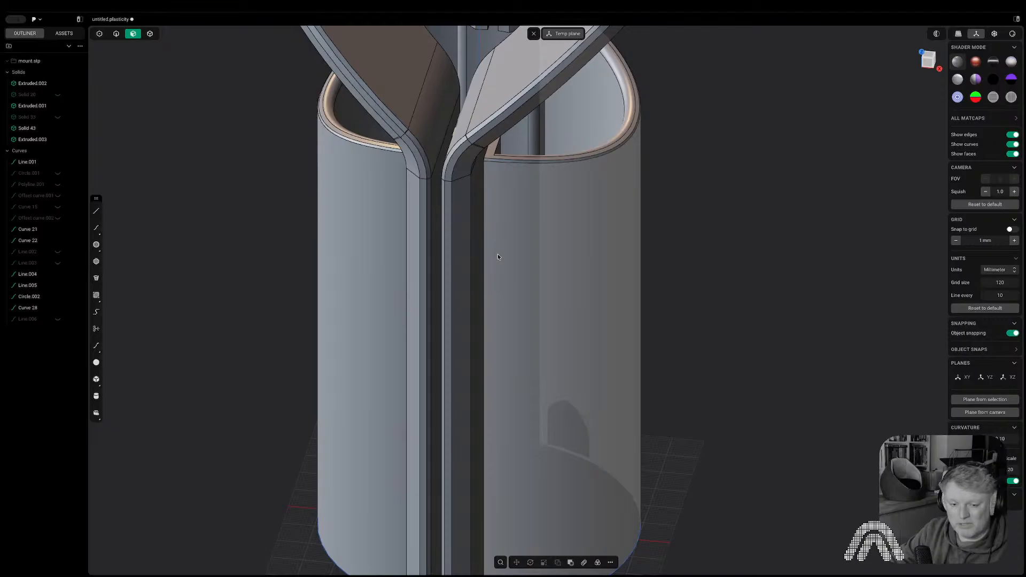
pyautogui.scroll(2, 499, 217)
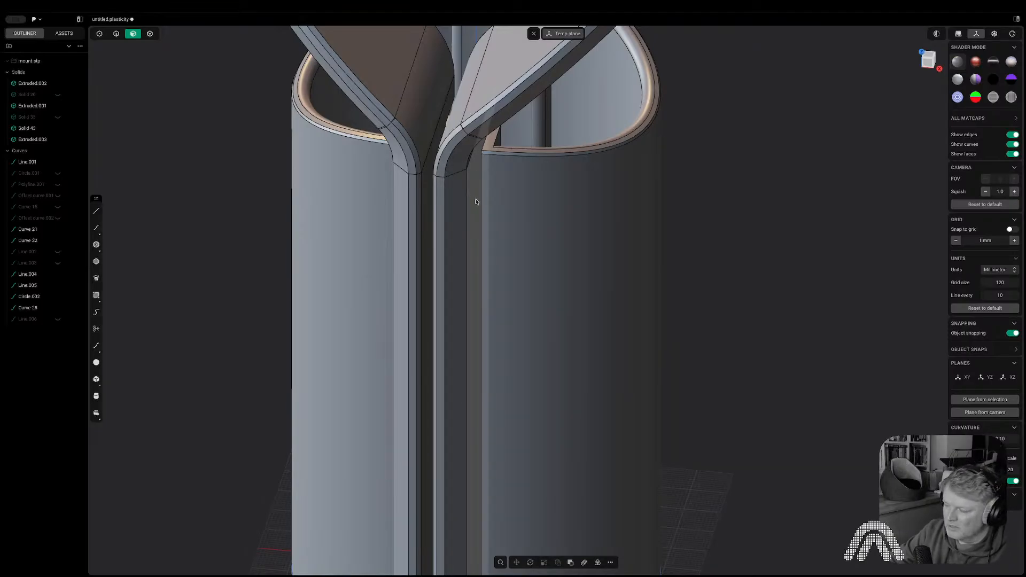
pyautogui.moveTo(485, 206); pyautogui.dragTo(485, 153, button='middle')
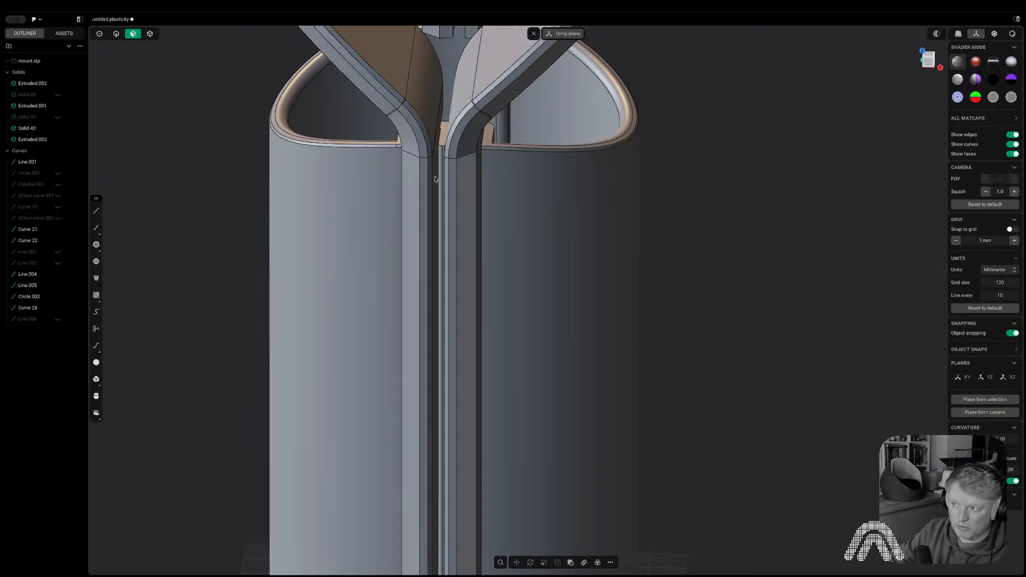
pyautogui.moveTo(458, 186); pyautogui.dragTo(587, 214, button='middle')
pyautogui.press('Tab')
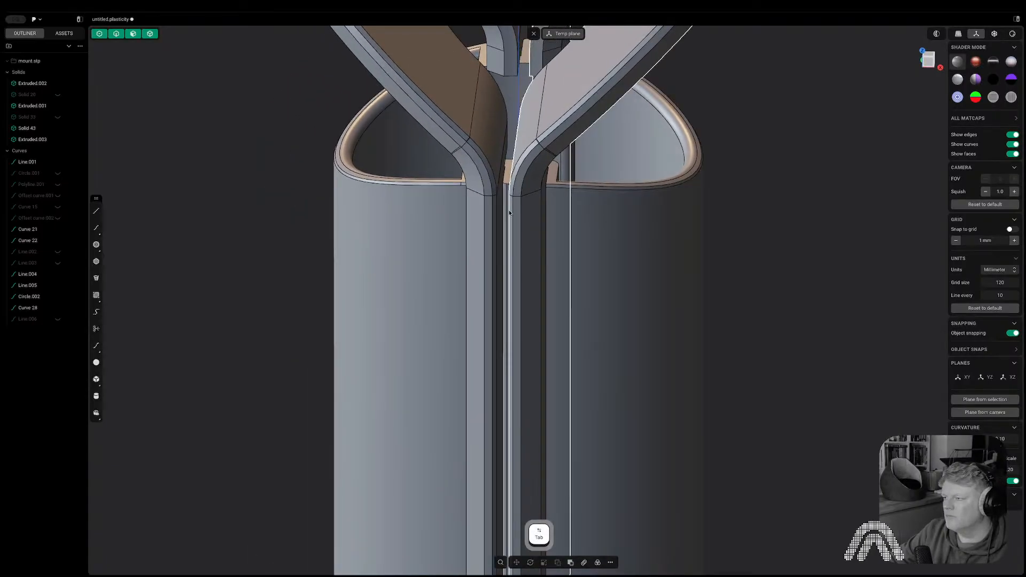
pyautogui.press('3')
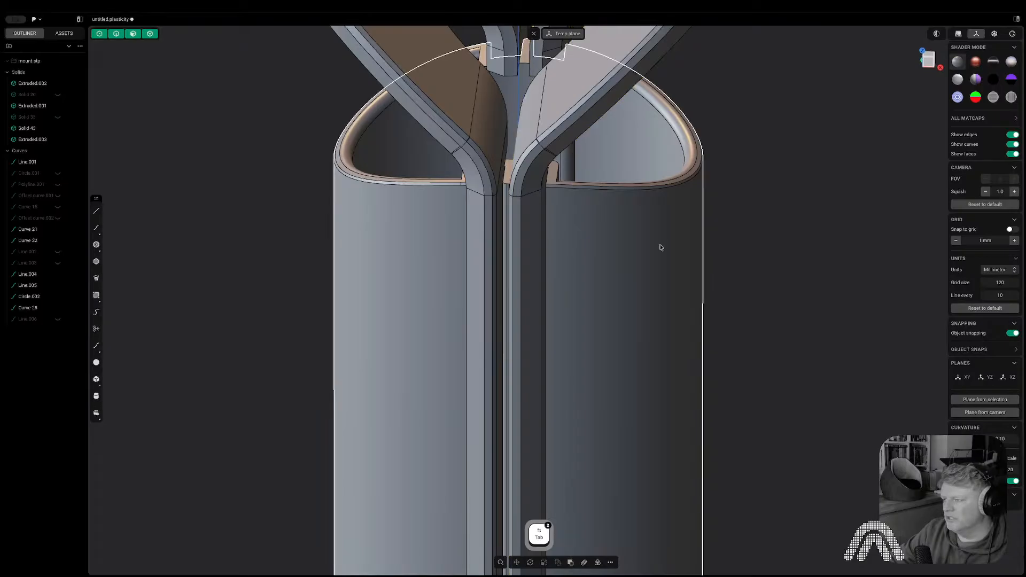
pyautogui.click(590, 246)
pyautogui.keyDown('shift'); pyautogui.click(394, 238); pyautogui.keyUp('shift')
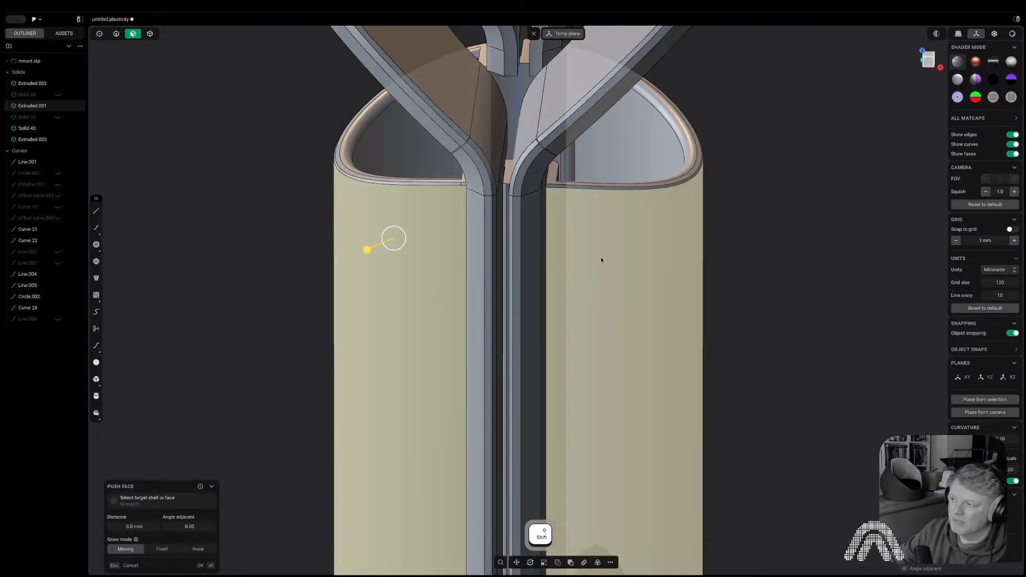
pyautogui.scroll(-1, 608, 251)
pyautogui.moveTo(602, 262); pyautogui.dragTo(552, 275, button='middle')
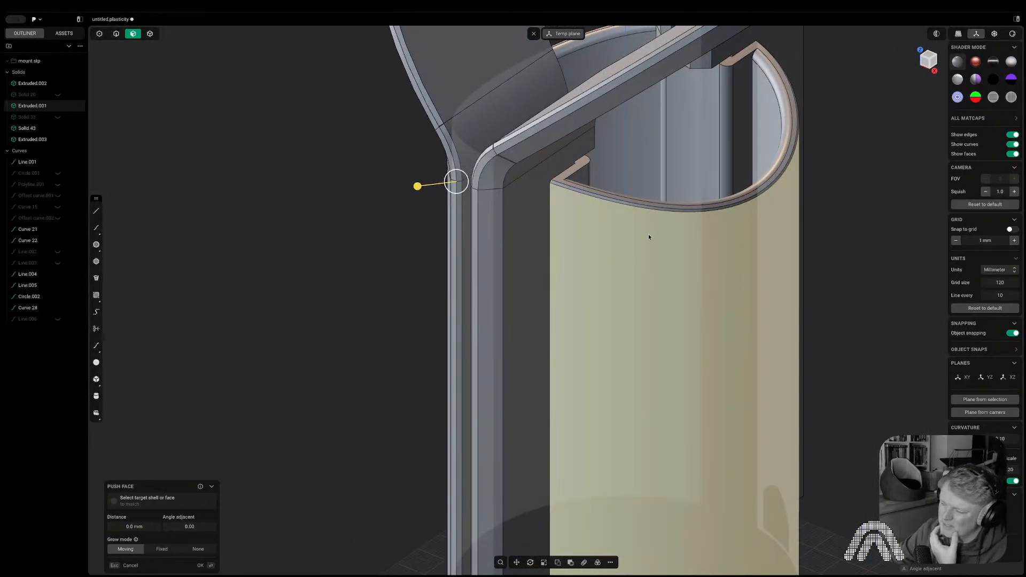
pyautogui.scroll(-2, 682, 213)
pyautogui.press('Escape')
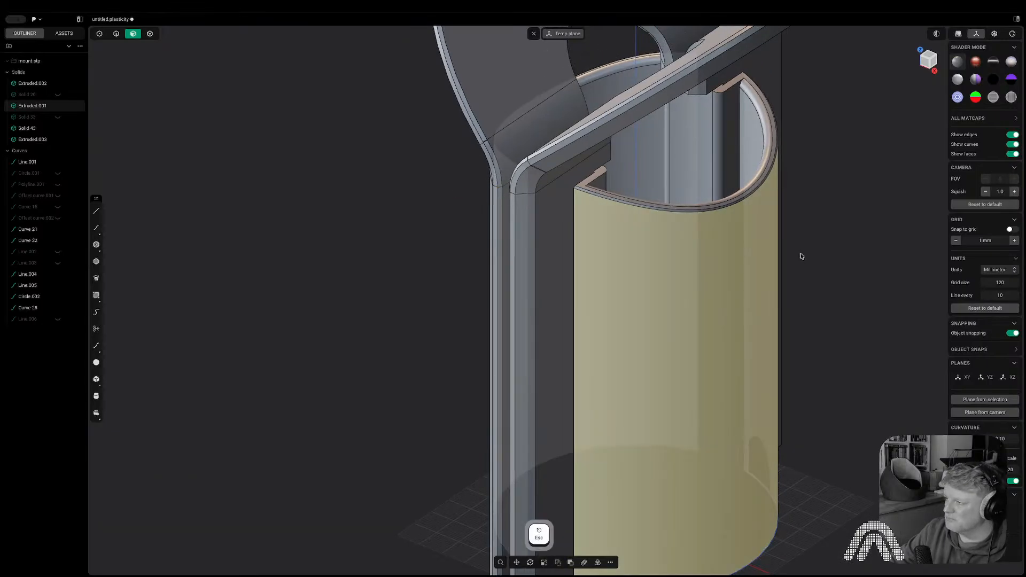
pyautogui.press('Escape')
# - Examine the cylinder and its copy from the front, then the original's base and notches from below
pyautogui.moveTo(839, 268); pyautogui.dragTo(660, 259, button='right')
pyautogui.scroll(-5, 660, 259)
pyautogui.moveTo(659, 259); pyautogui.dragTo(694, 223, button='middle')
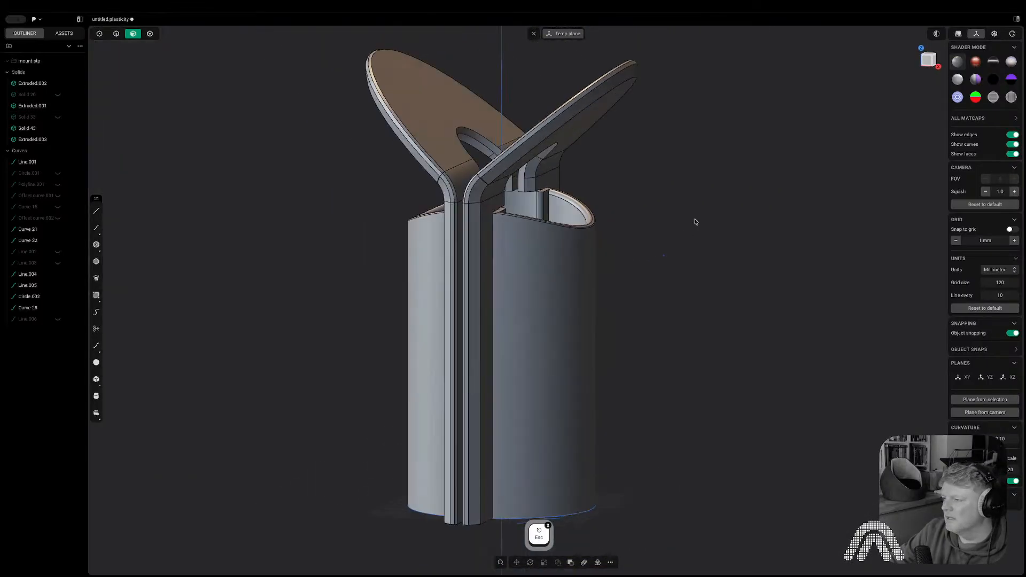
pyautogui.press('Tab')
pyautogui.click(570, 289)
pyautogui.click(922, 69)
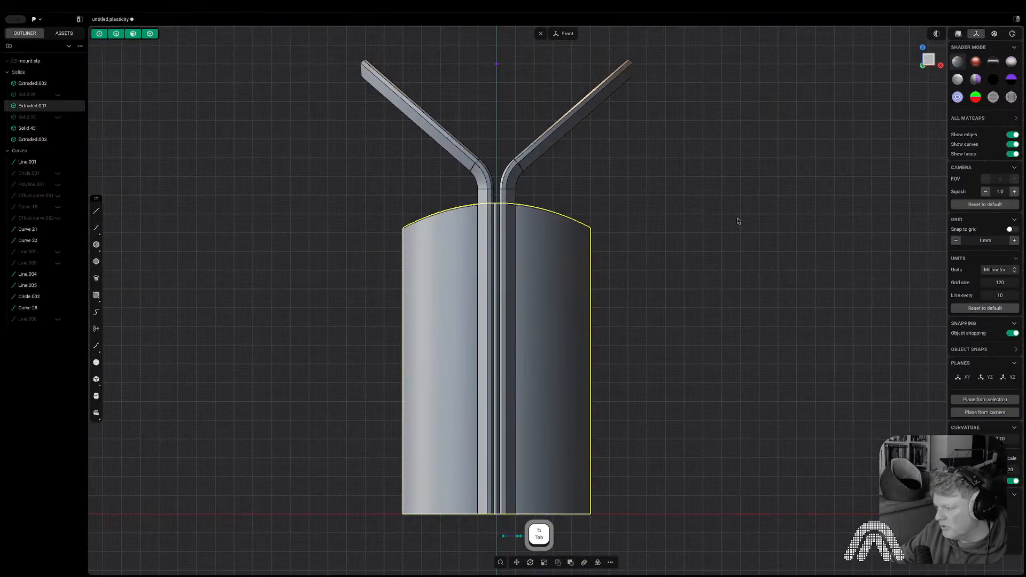
pyautogui.scroll(-2, 737, 222)
pyautogui.scroll(-5, 464, 255)
pyautogui.moveTo(464, 256); pyautogui.dragTo(647, 243, button='right')
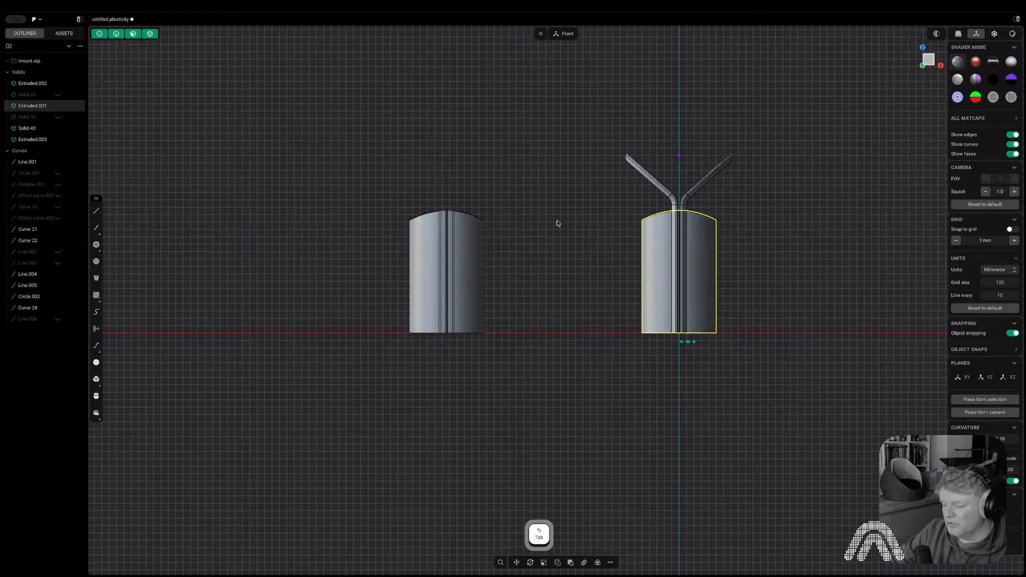
pyautogui.moveTo(552, 219); pyautogui.dragTo(644, 204, button='middle')
pyautogui.scroll(4, 644, 204)
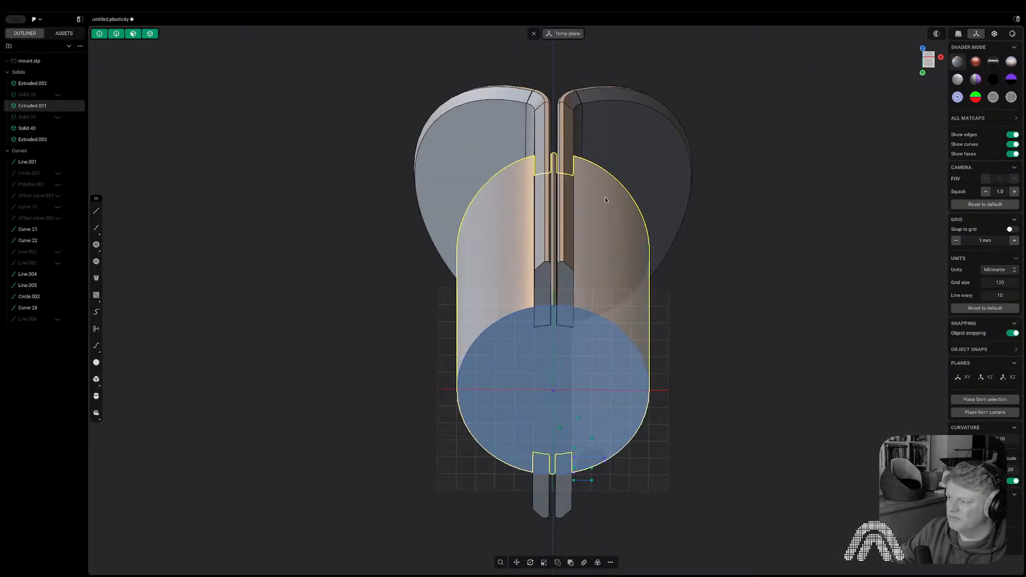
# - In the bottom view, draw a 1 mm circle centred where the cylinder's base outline crosses the Y axis between the lid prongs
pyautogui.click(926, 66)
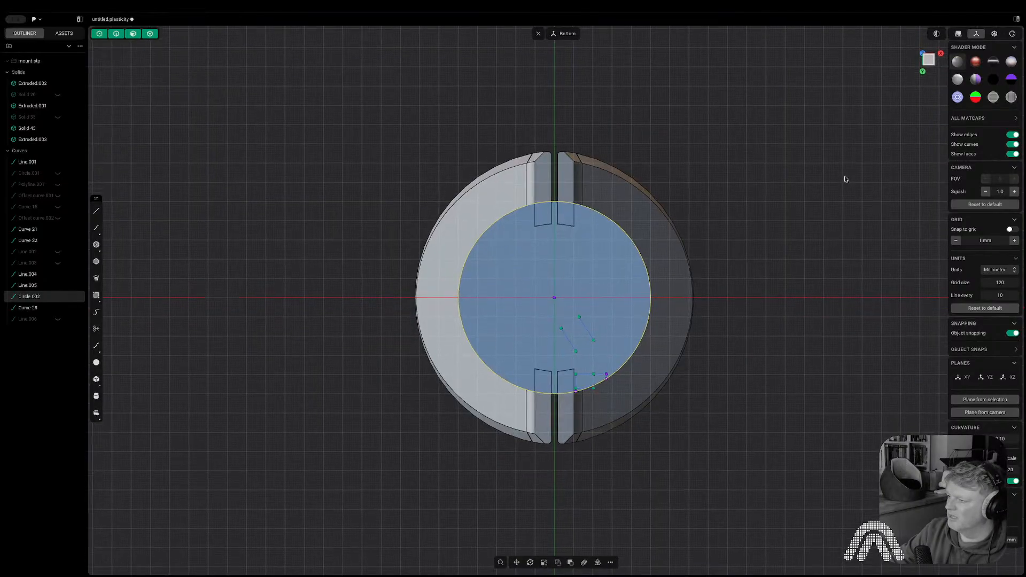
pyautogui.click(96, 244)
pyautogui.scroll(10, 544, 160)
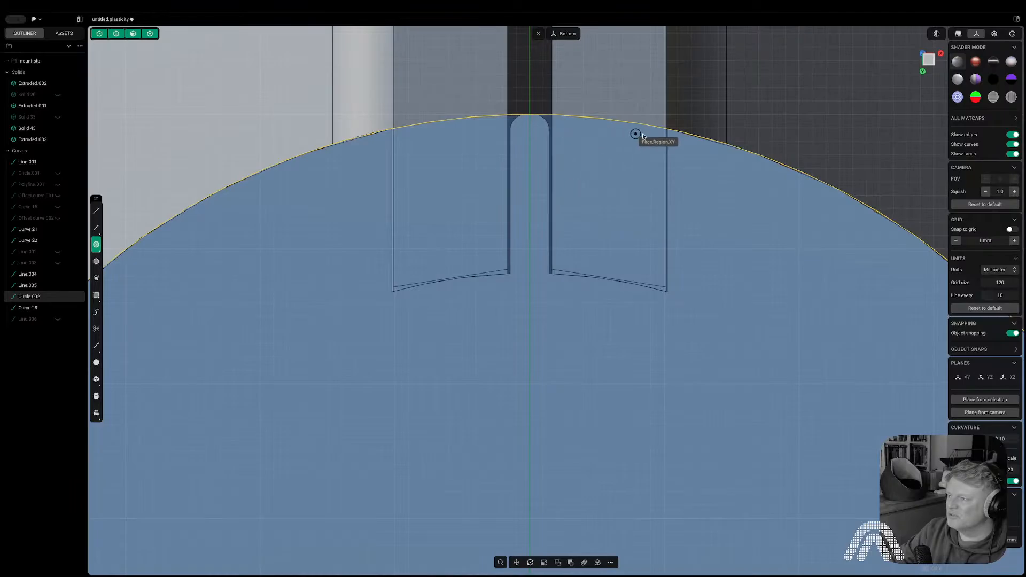
pyautogui.click(529, 115)
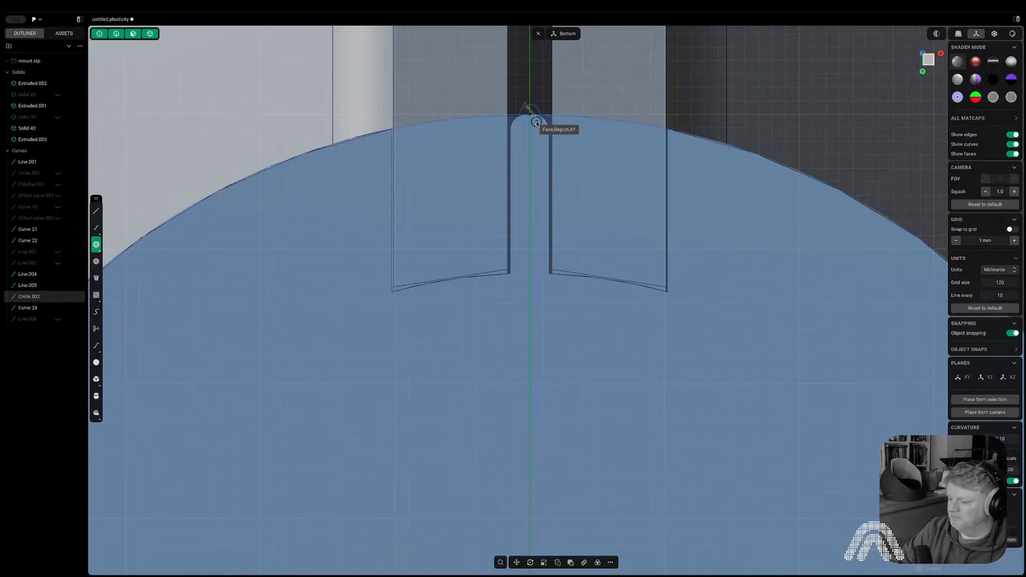
pyautogui.press('1')
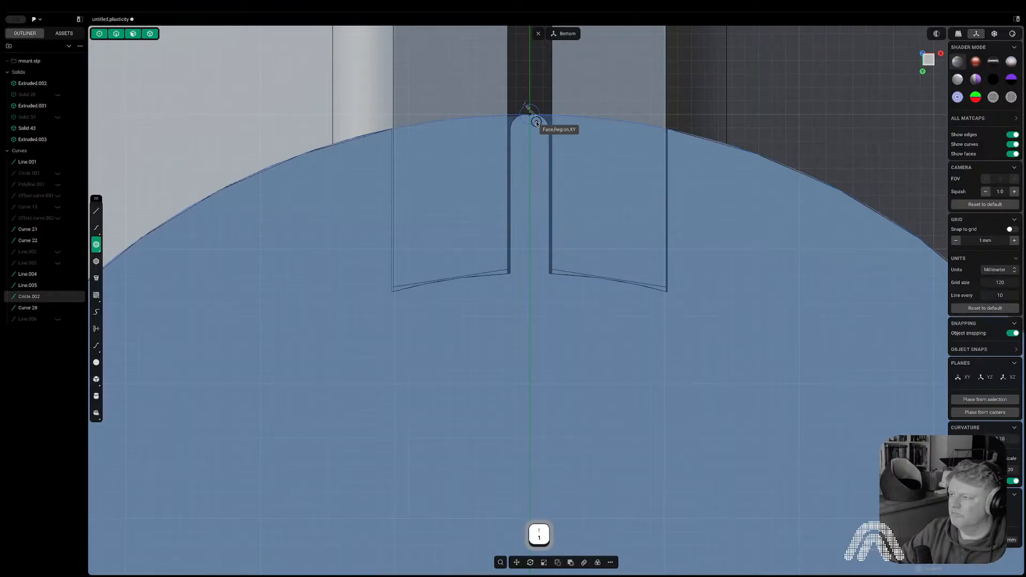
pyautogui.press('Return')
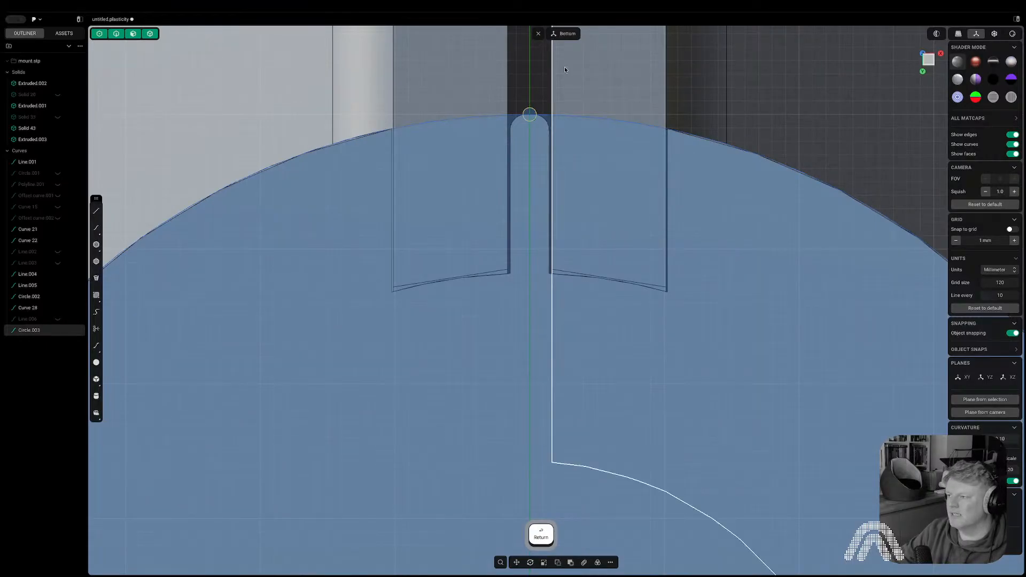
# - Scale the small circle up uniformly by a factor of about 1.53
pyautogui.scroll(3, 538, 99)
pyautogui.press('s')
pyautogui.press('s')
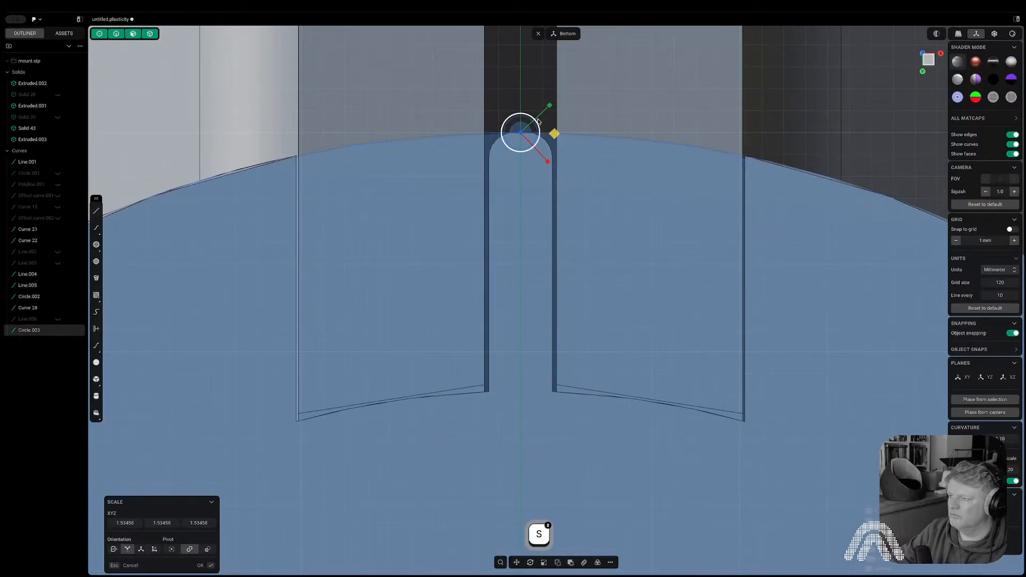
pyautogui.click(538, 121)
pyautogui.scroll(-6, 538, 121)
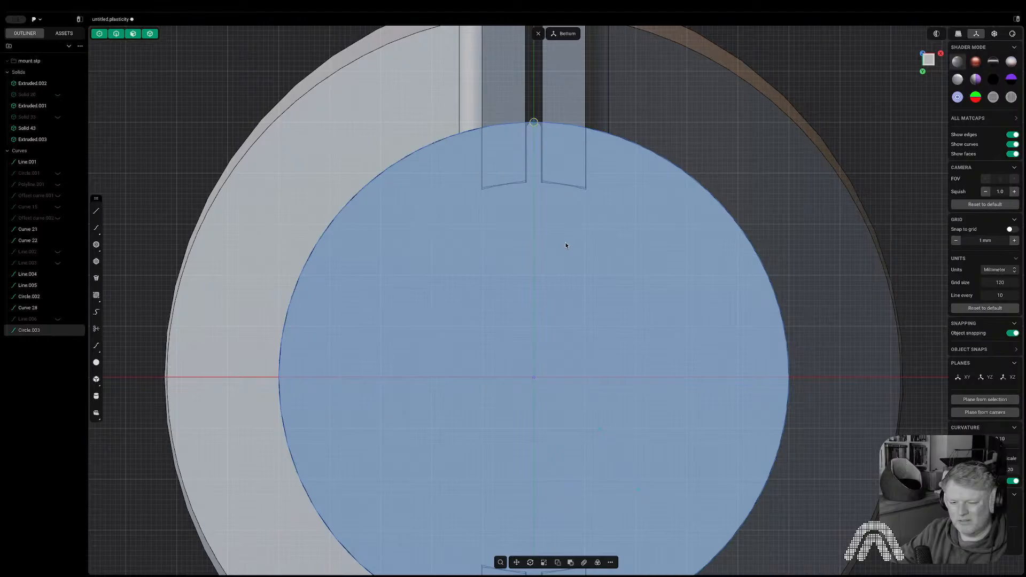
pyautogui.keyDown('shift'); pyautogui.moveTo(566, 242); pyautogui.dragTo(517, 198, button='middle'); pyautogui.keyUp('shift')
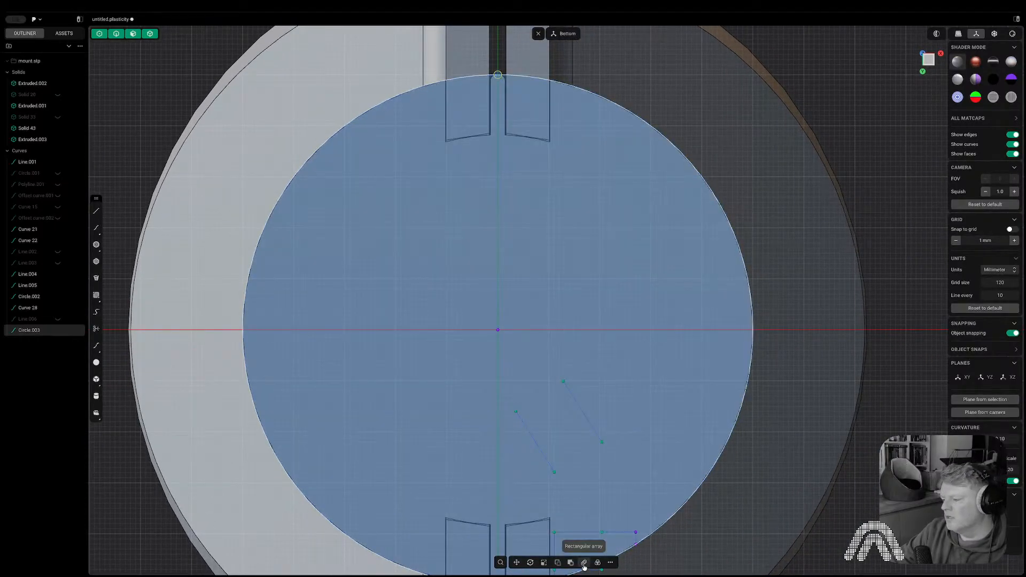
pyautogui.click(596, 563)
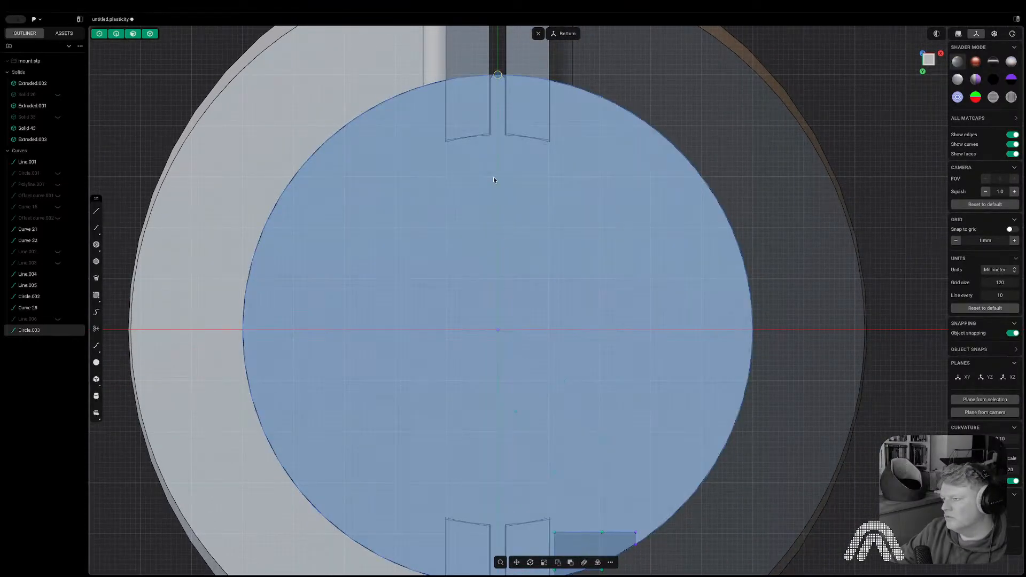
# - Extrude the small circle's regions upward about 237 mm into a thin rod that extends above the lid halves
pyautogui.scroll(4, 496, 176)
pyautogui.moveTo(497, 175); pyautogui.dragTo(489, 302, button='middle')
pyautogui.scroll(-6, 510, 215)
pyautogui.scroll(5, 496, 255)
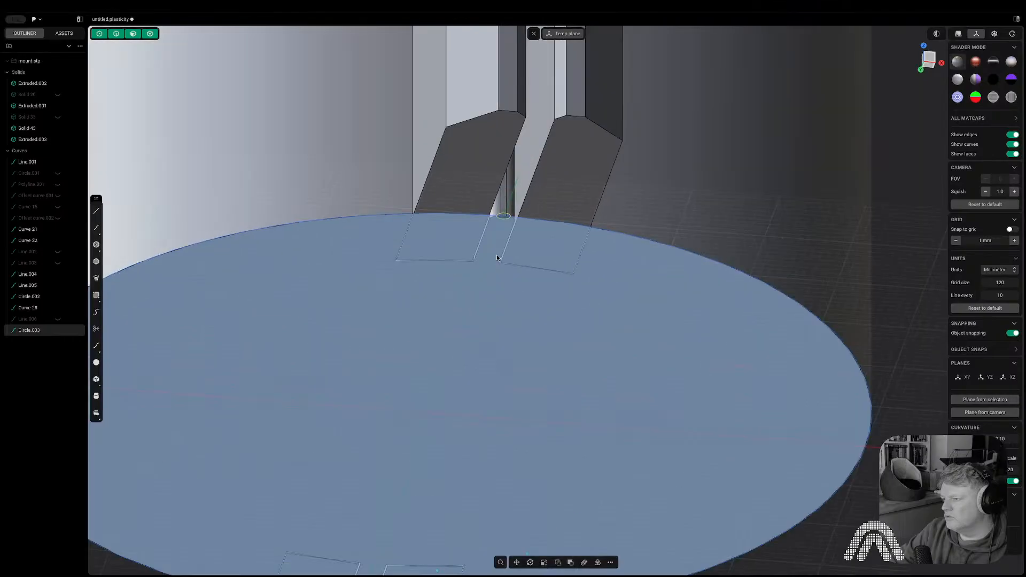
pyautogui.press('3')
pyautogui.scroll(3, 504, 220)
pyautogui.click(504, 220)
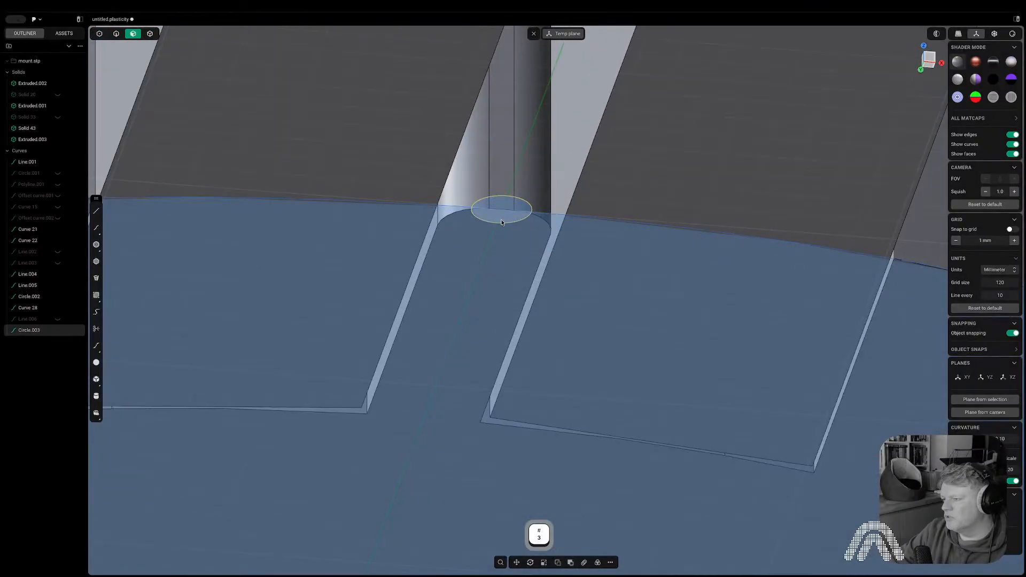
pyautogui.press('e')
pyautogui.scroll(-3, 507, 204)
pyautogui.scroll(8, 506, 203)
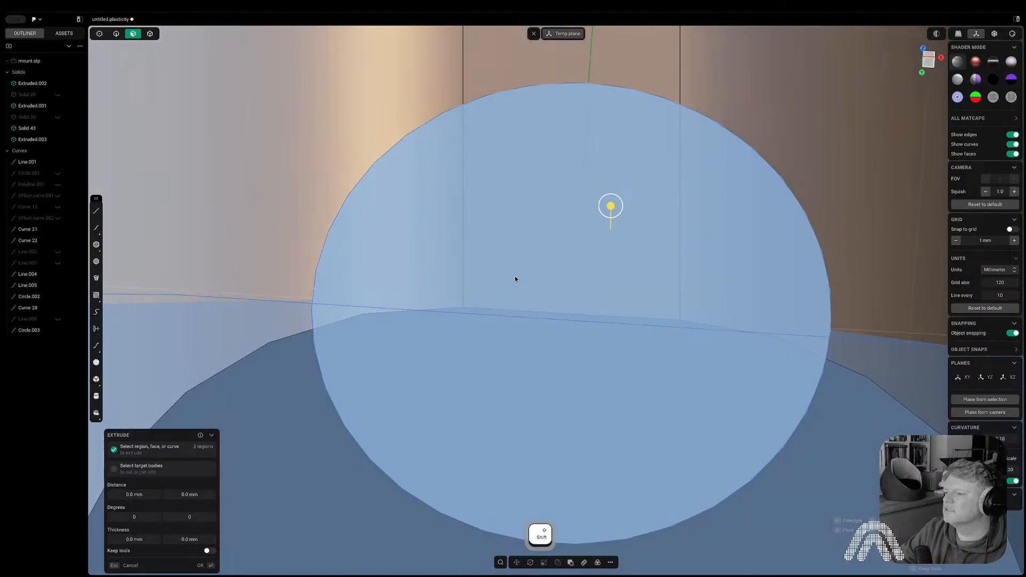
pyautogui.scroll(-10, 514, 271)
pyautogui.scroll(-6, 515, 303)
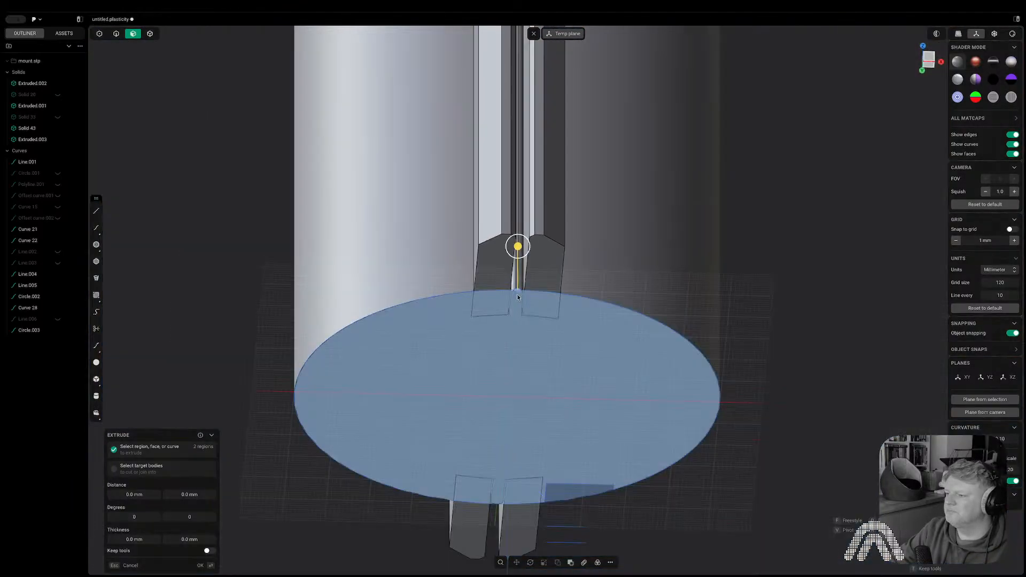
pyautogui.moveTo(518, 246); pyautogui.dragTo(522, 79)
pyautogui.scroll(-8, 545, 111)
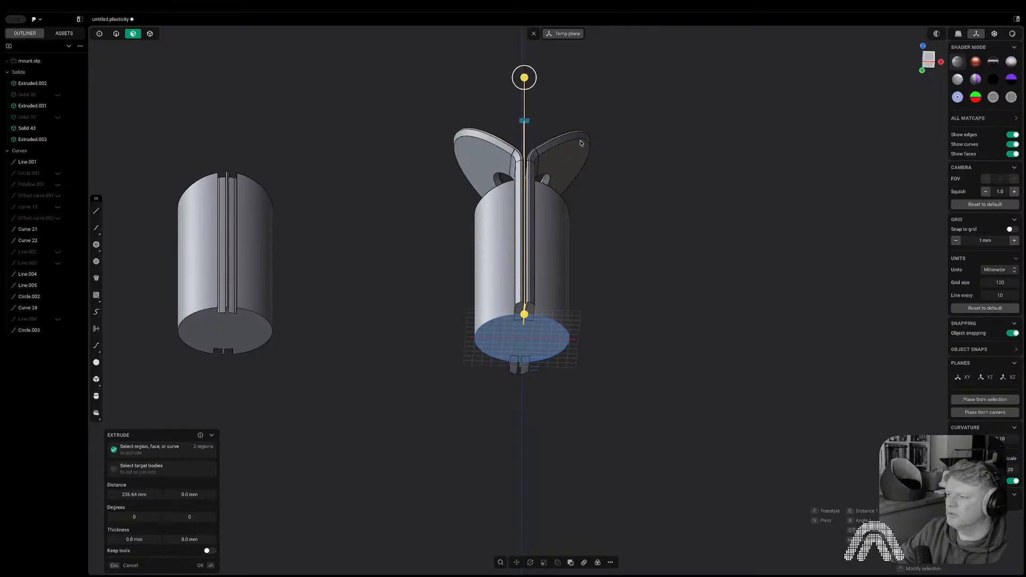
pyautogui.press('Return')
# - Set up a 360° radial array of the thin rod around the centre of the cylinder's base
pyautogui.moveTo(584, 186); pyautogui.dragTo(583, 254, button='middle')
pyautogui.click(930, 60)
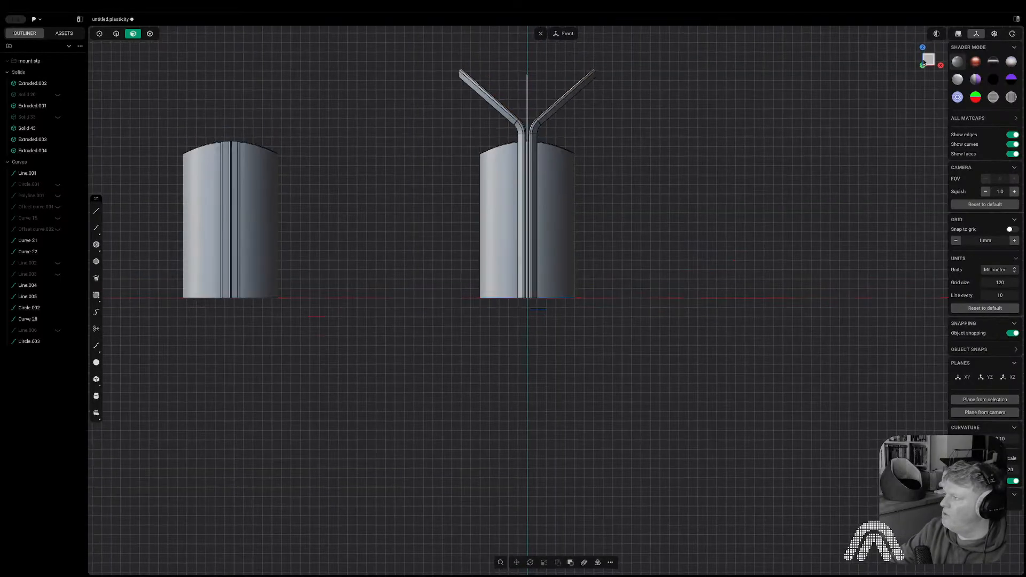
pyautogui.keyDown('shift'); pyautogui.moveTo(625, 290); pyautogui.dragTo(612, 251, button='middle'); pyautogui.keyUp('shift')
pyautogui.scroll(8, 524, 255)
pyautogui.press('Tab')
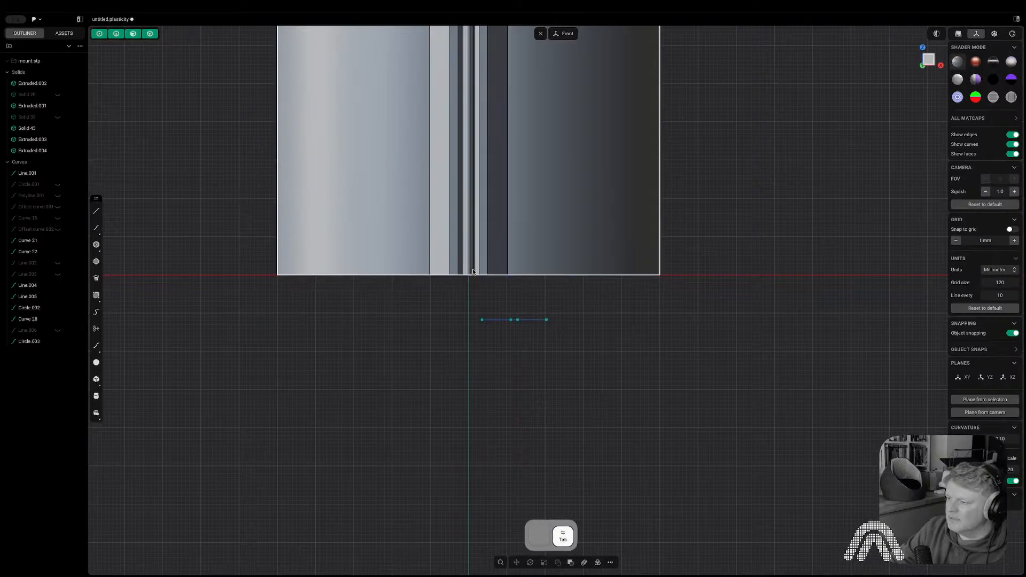
pyautogui.click(470, 271)
pyautogui.moveTo(601, 522); pyautogui.dragTo(598, 493, button='middle')
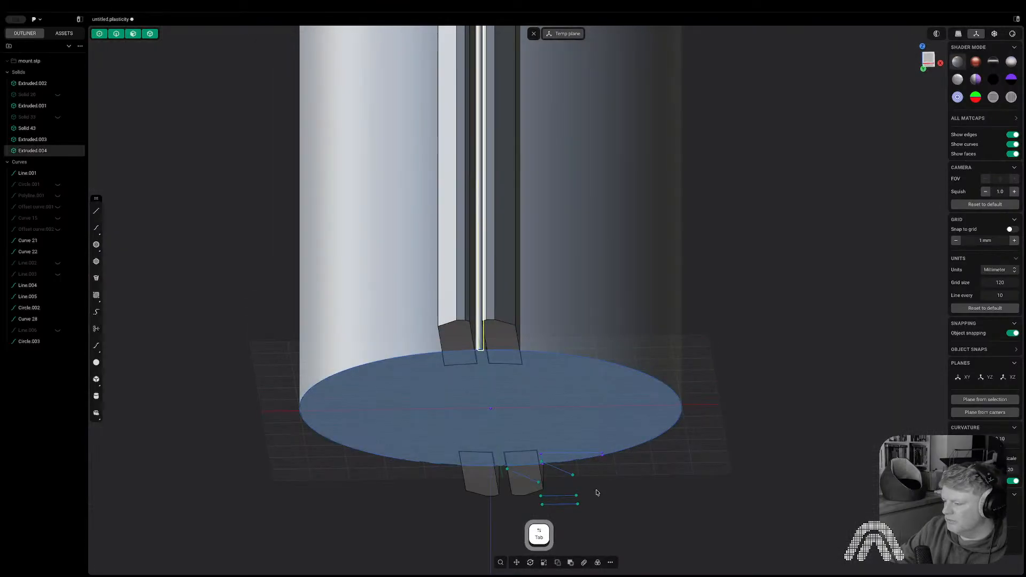
pyautogui.click(597, 563)
pyautogui.click(492, 410)
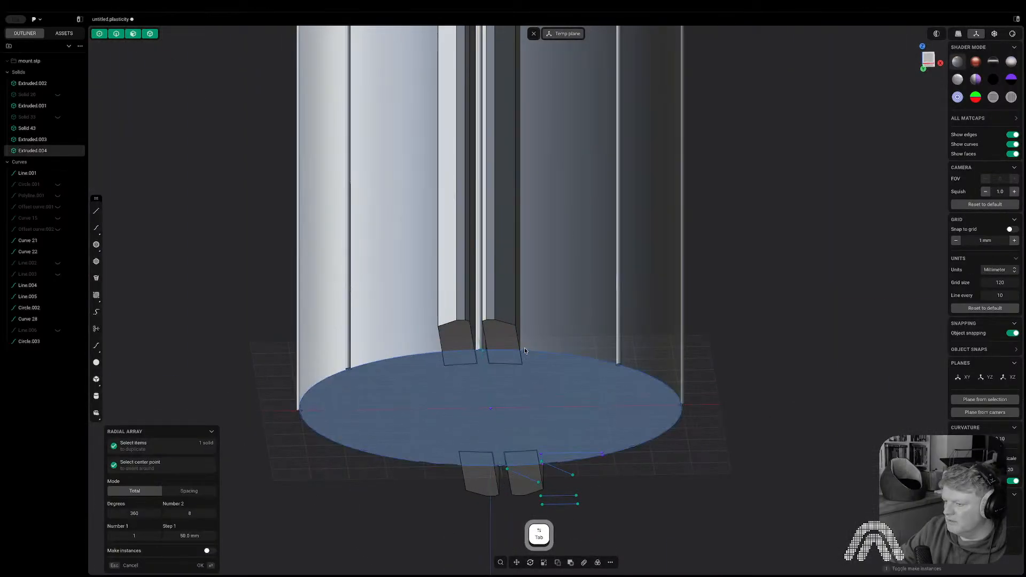
# - Set the radial array's count to 196 rods and apply it around the cylinder's outer surface
pyautogui.keyDown('shift'); pyautogui.scroll(10, 525, 348); pyautogui.keyUp('shift')
pyautogui.keyDown('shift'); pyautogui.scroll(20, 524, 348); pyautogui.keyUp('shift')
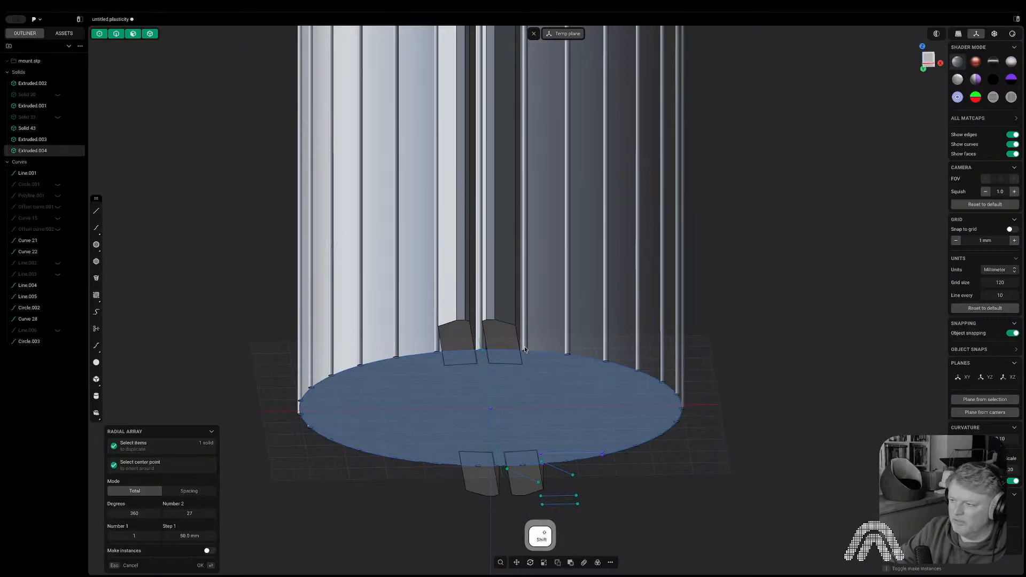
pyautogui.keyDown('shift'); pyautogui.scroll(20, 524, 348); pyautogui.keyUp('shift')
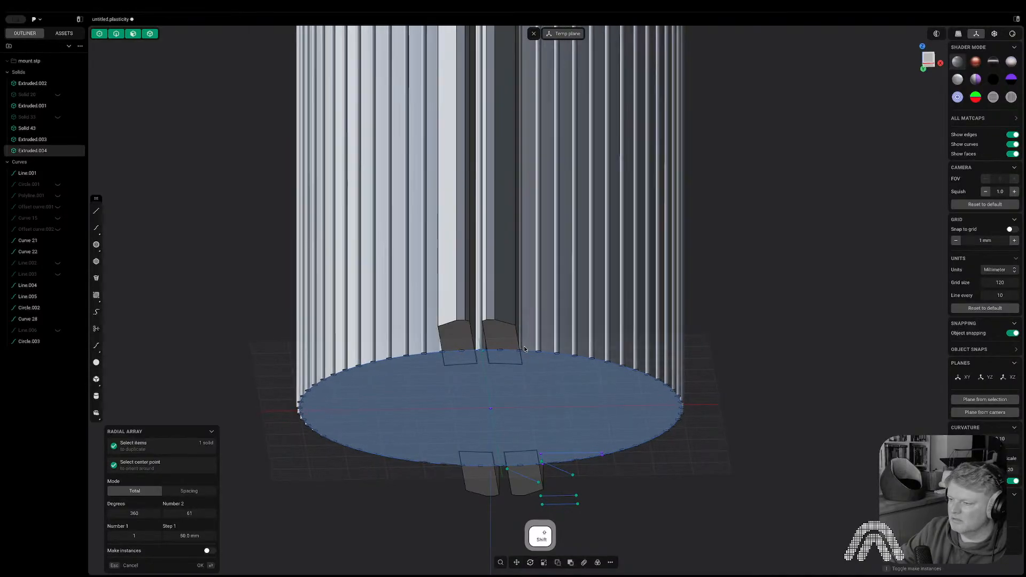
pyautogui.keyDown('shift'); pyautogui.scroll(20, 525, 348); pyautogui.keyUp('shift')
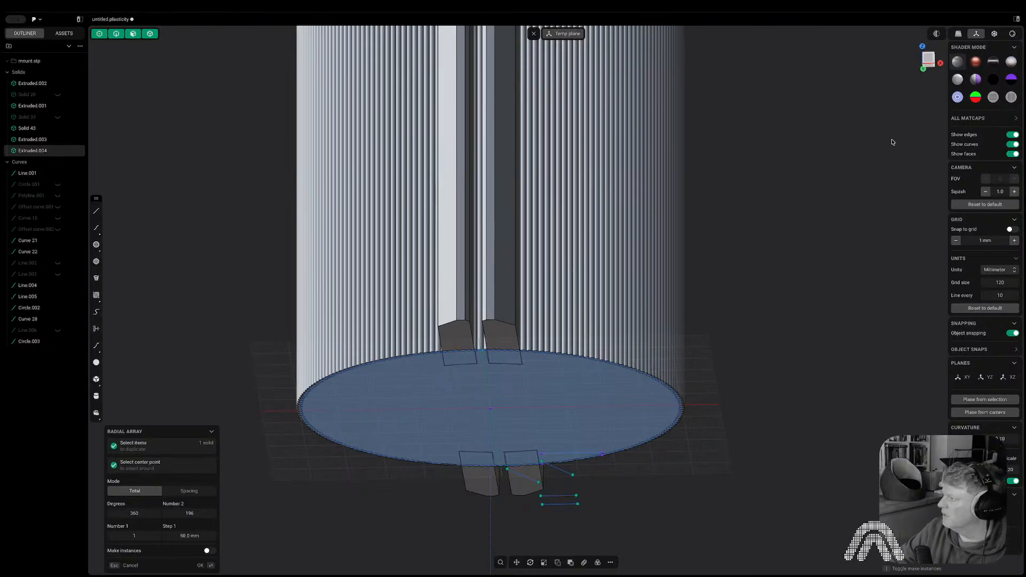
pyautogui.press('1')
pyautogui.keyDown('shift'); pyautogui.moveTo(740, 193); pyautogui.dragTo(601, 308, button='middle'); pyautogui.keyUp('shift')
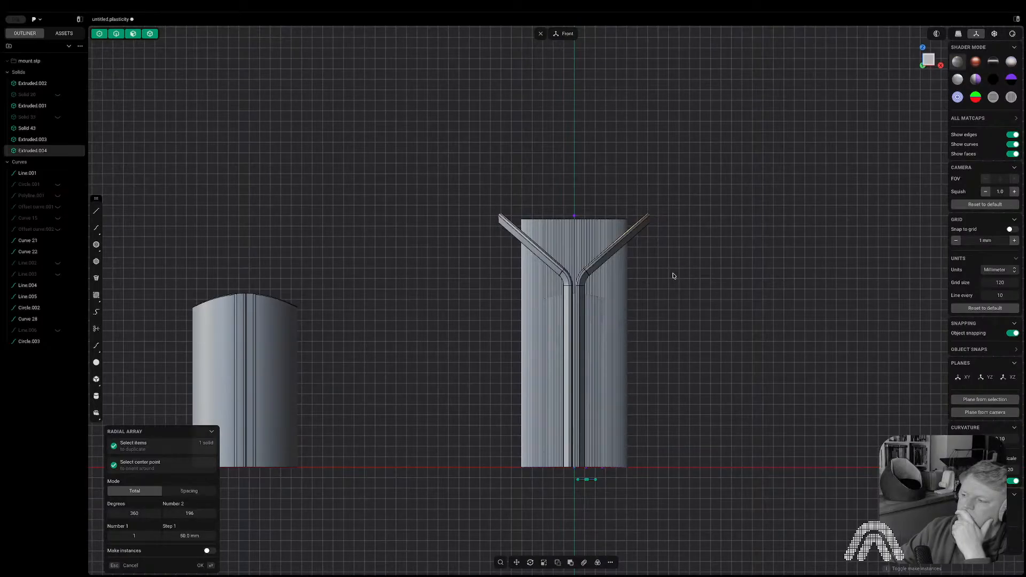
pyautogui.press('Return')
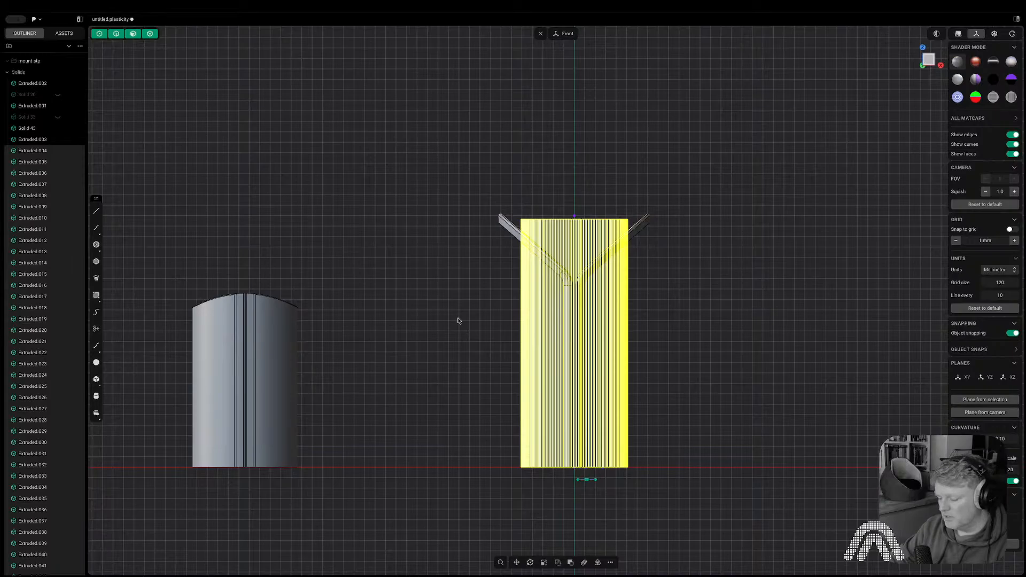
# - Save the file with the finished rod array around the cylinder
pyautogui.press('super+s')
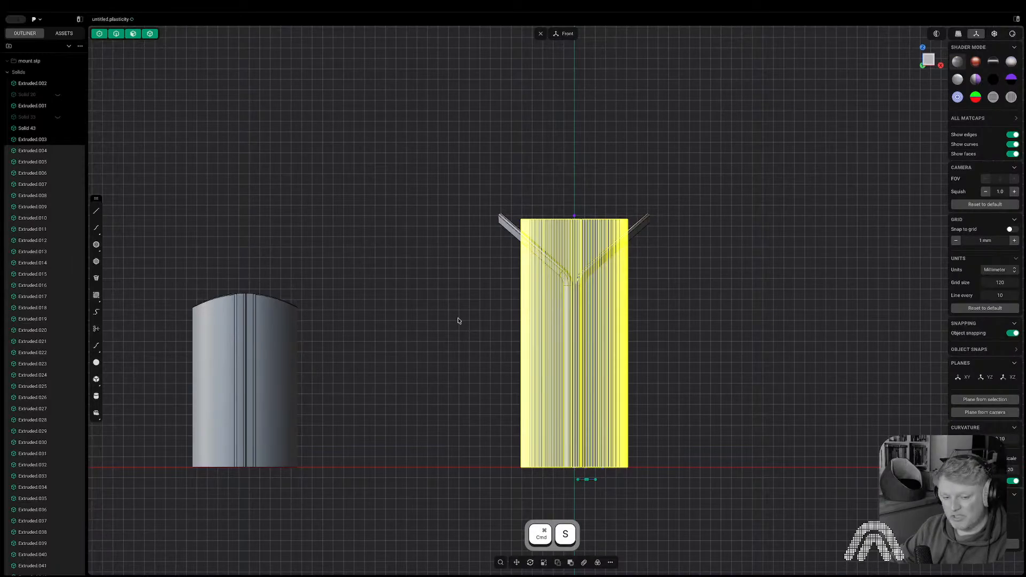
pyautogui.scroll(12, 608, 408)
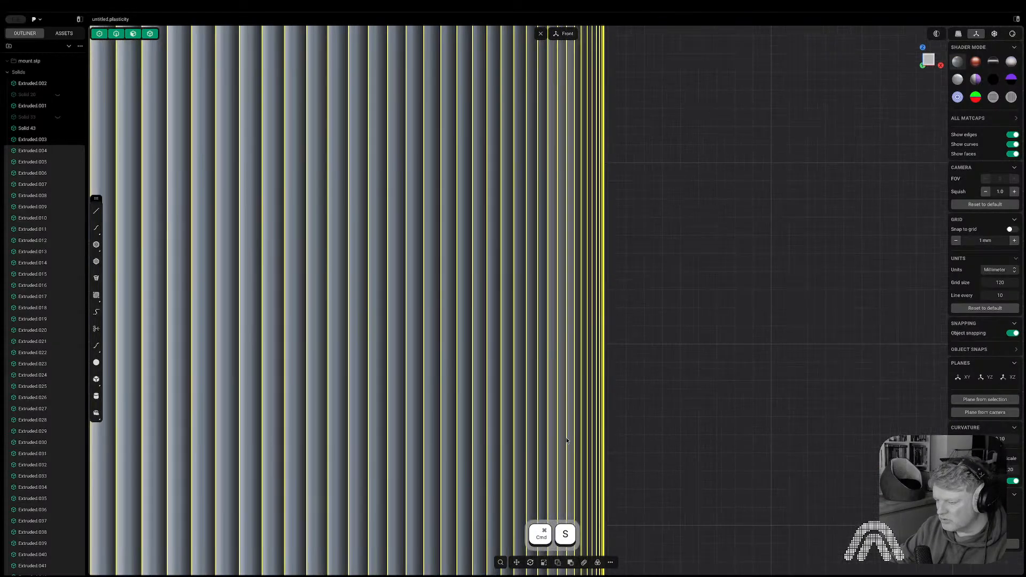
pyautogui.moveTo(566, 437); pyautogui.dragTo(564, 378, button='middle')
pyautogui.scroll(-10, 564, 378)
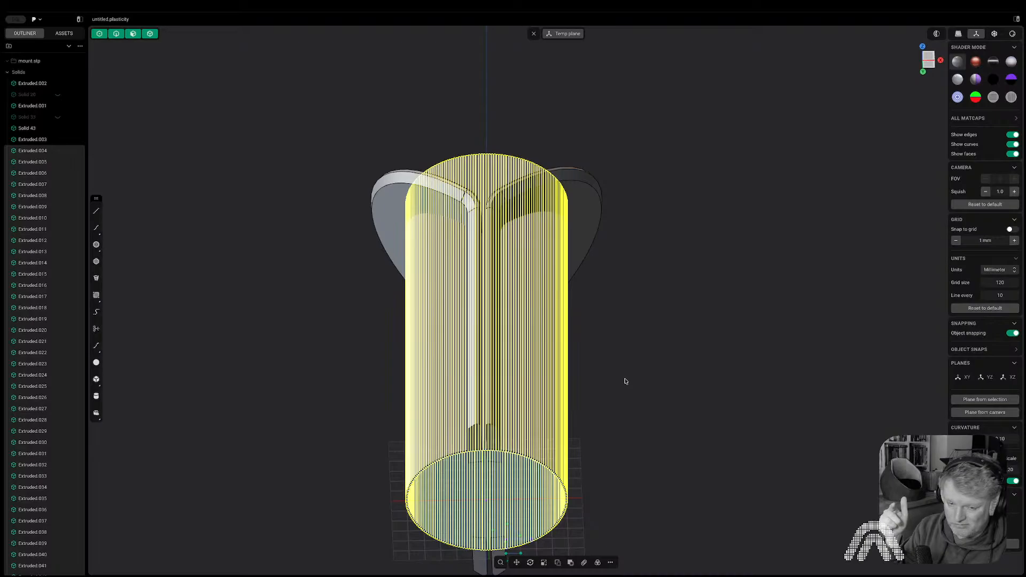
# - Try to union all the arrayed rods around the cylinder into one body
pyautogui.press('q')
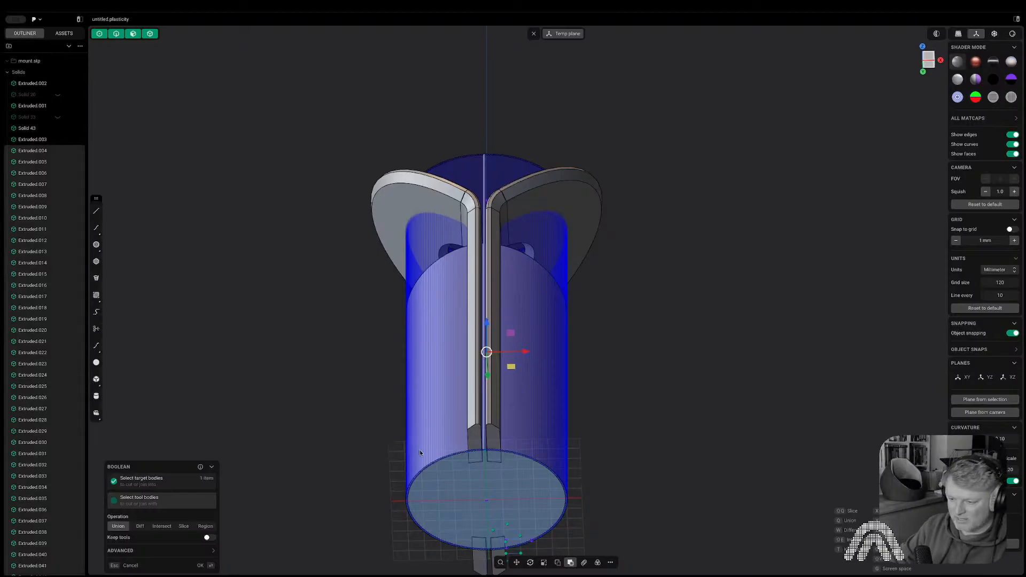
pyautogui.press('Return')
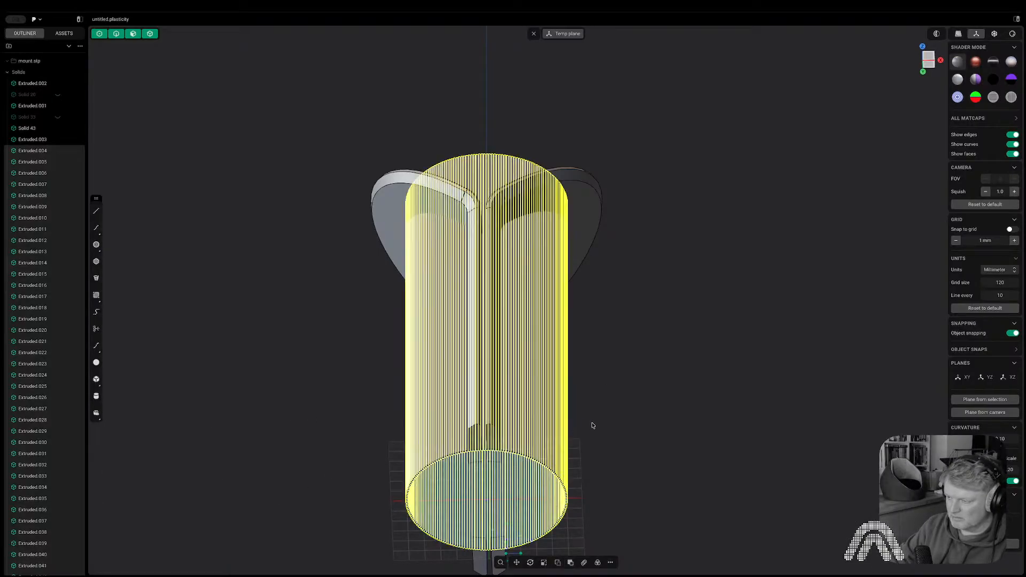
pyautogui.press('q')
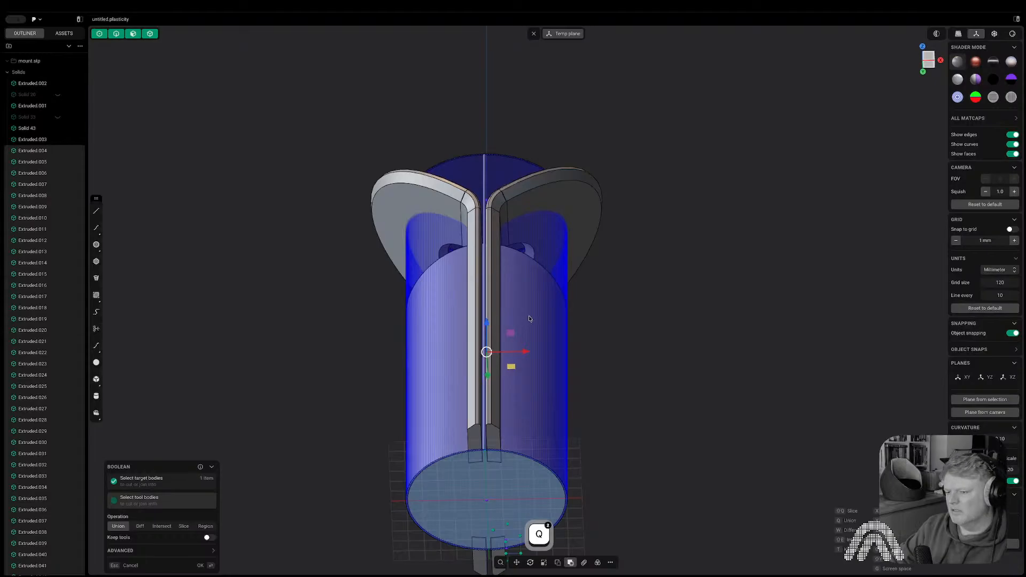
pyautogui.scroll(10, 369, 386)
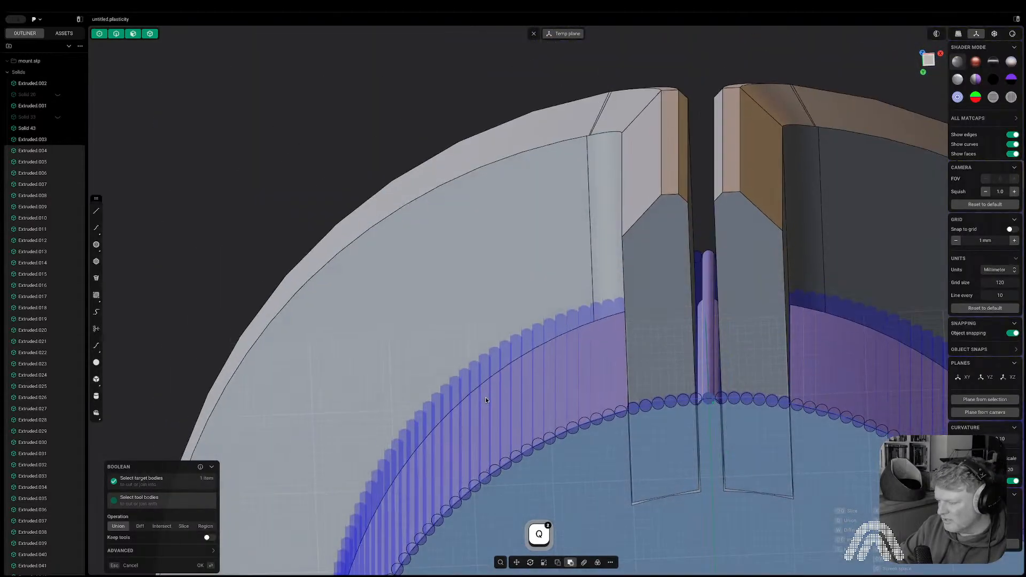
pyautogui.scroll(5, 470, 372)
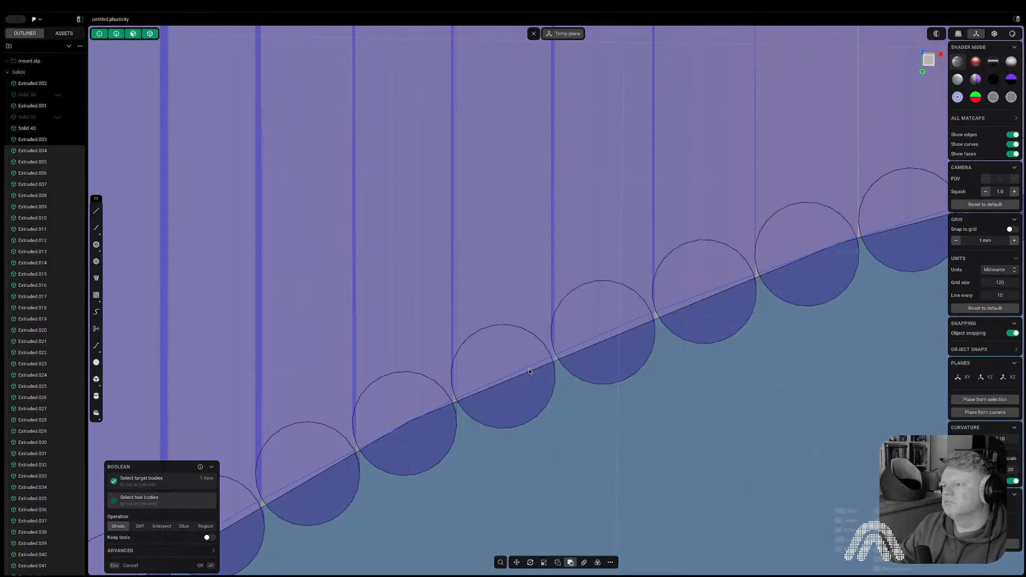
pyautogui.press('Escape')
pyautogui.scroll(-10, 529, 369)
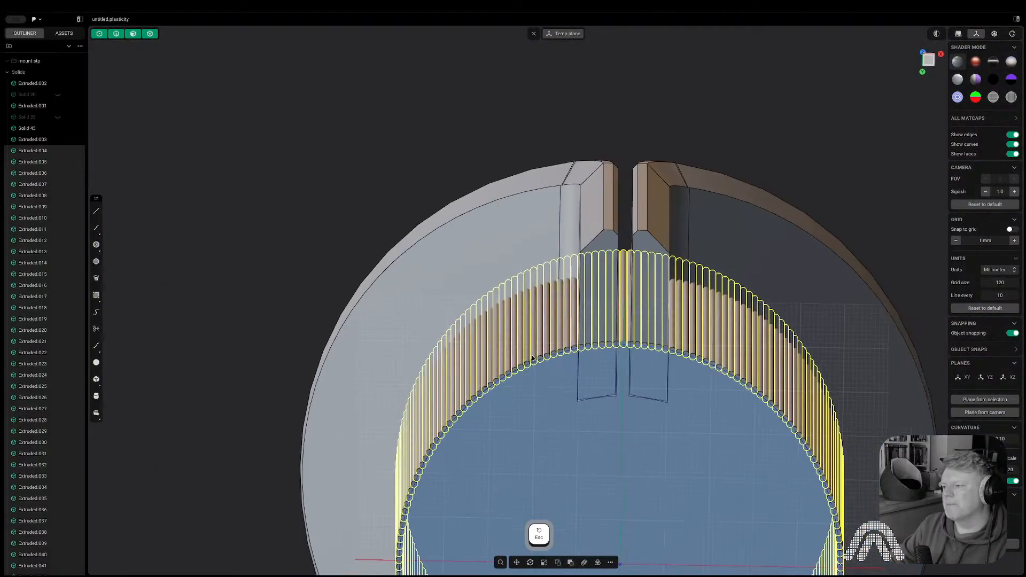
pyautogui.scroll(-4, 532, 359)
pyautogui.moveTo(534, 357); pyautogui.dragTo(540, 430, button='middle')
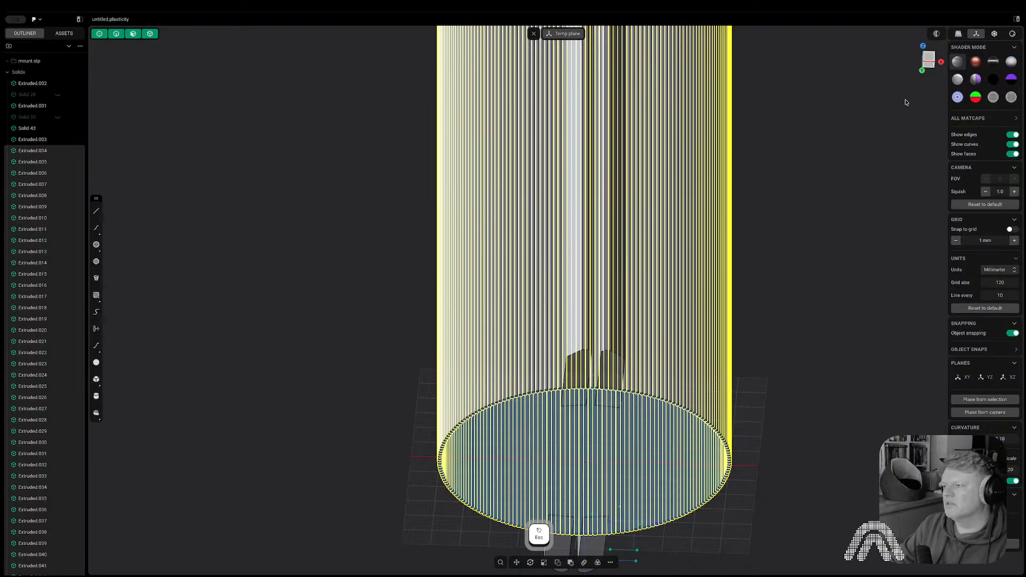
# - Undo the rod array and repeat it as a 360° radial array of 217 rods around the centre of the cylinder's base
pyautogui.press('super+z')
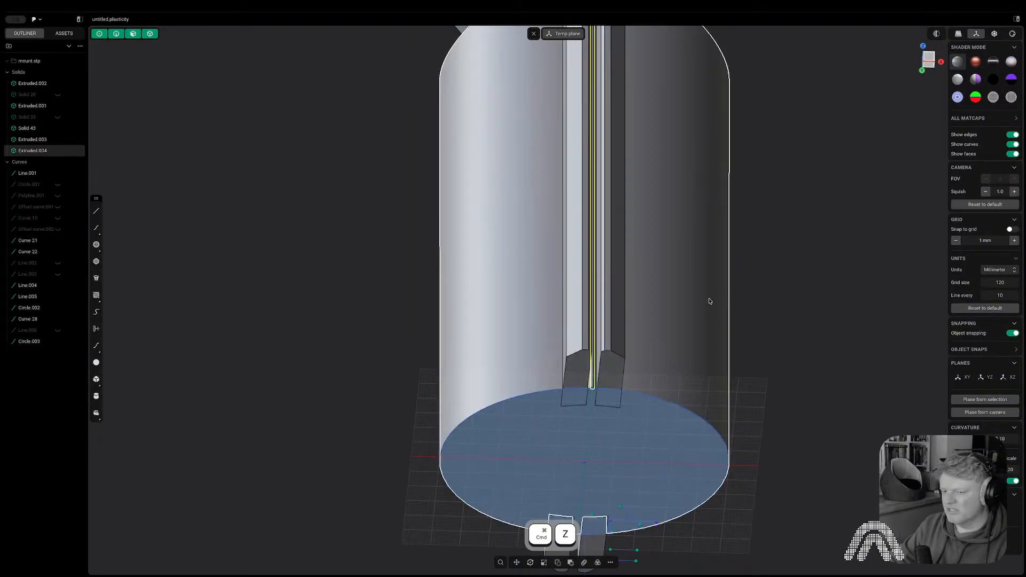
pyautogui.click(597, 563)
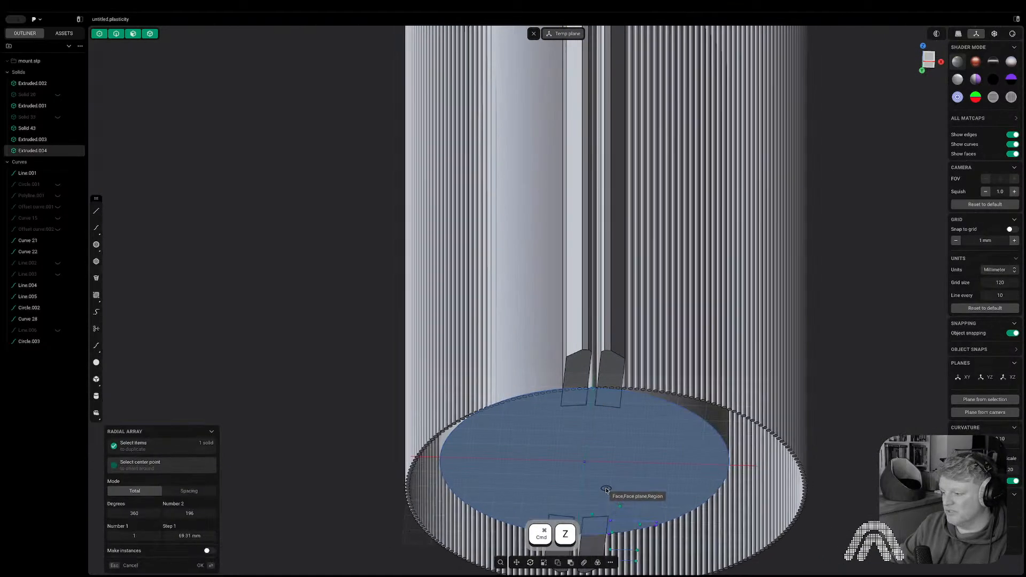
pyautogui.click(587, 461)
pyautogui.scroll(5, 532, 351)
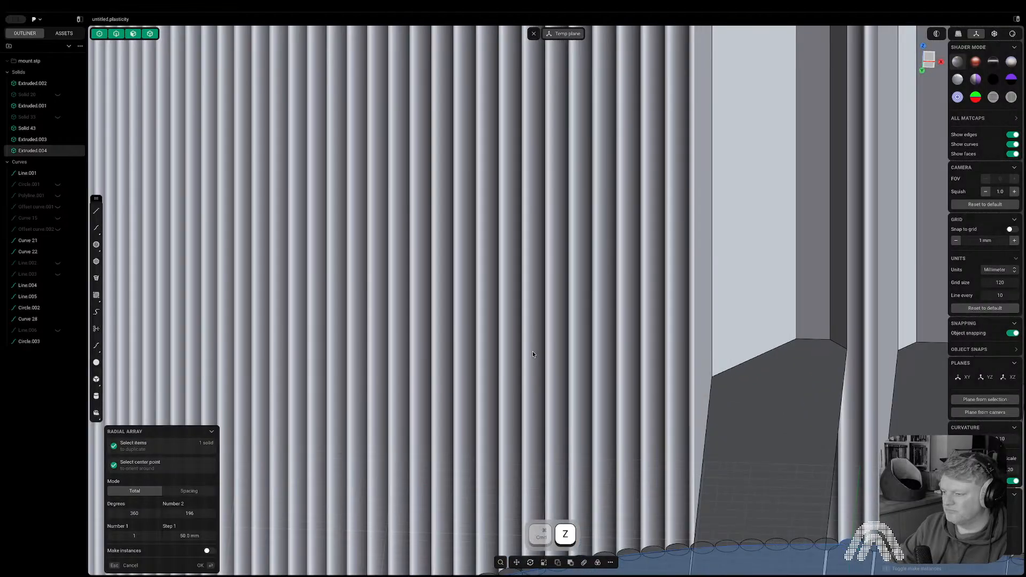
pyautogui.scroll(8, 538, 363)
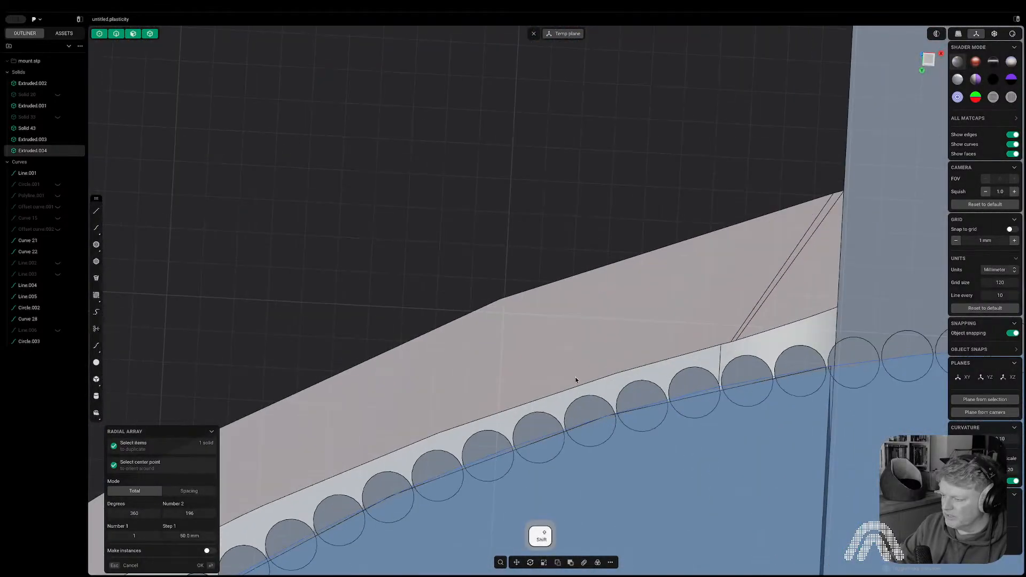
pyautogui.keyDown('shift'); pyautogui.scroll(20, 575, 380); pyautogui.keyUp('shift')
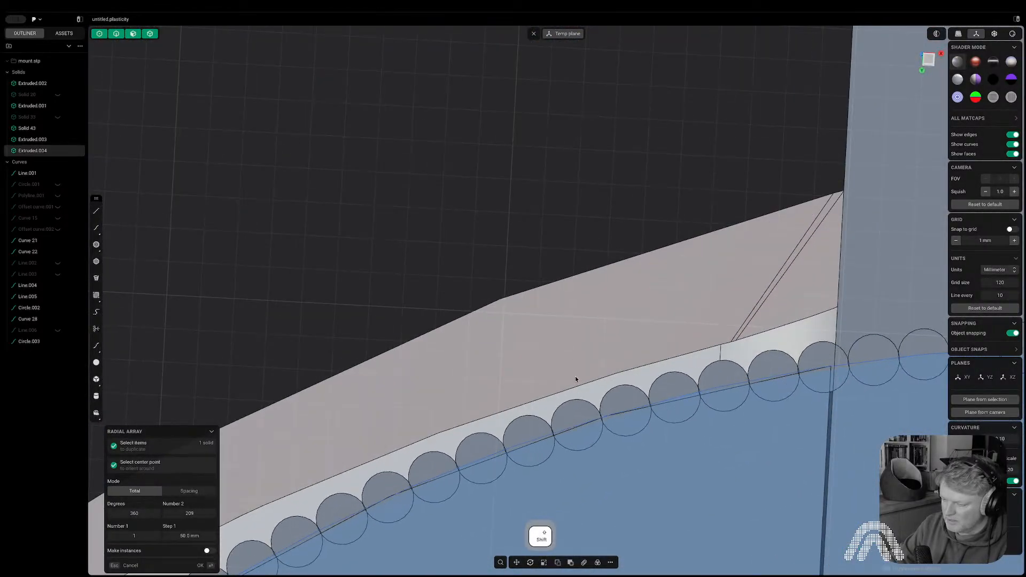
pyautogui.keyDown('shift'); pyautogui.scroll(1, 576, 379); pyautogui.keyUp('shift')
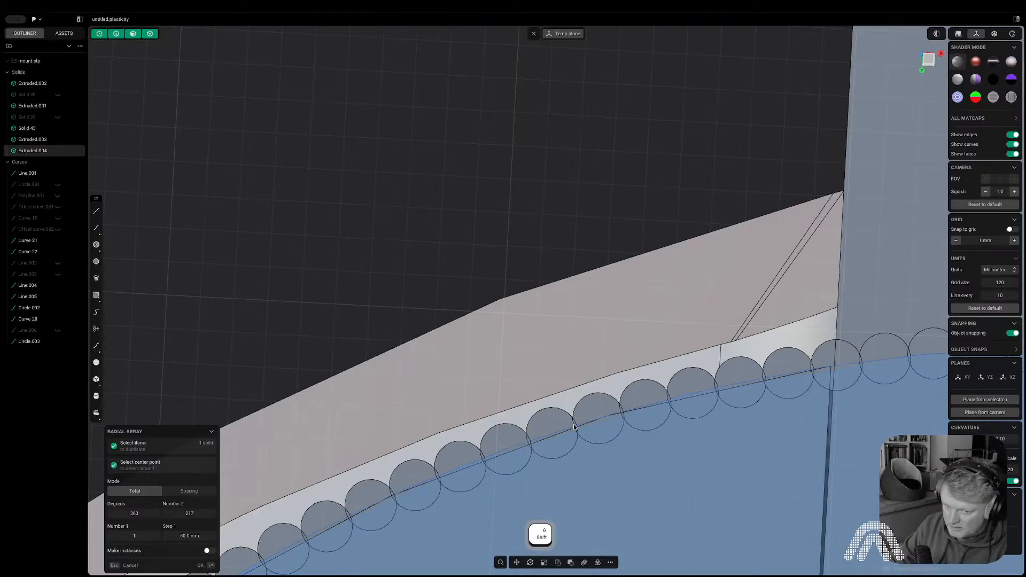
pyautogui.press('Return')
# - Union all the arrayed rods into a single ribbed body using the Boolean operation
pyautogui.scroll(-5, 538, 227)
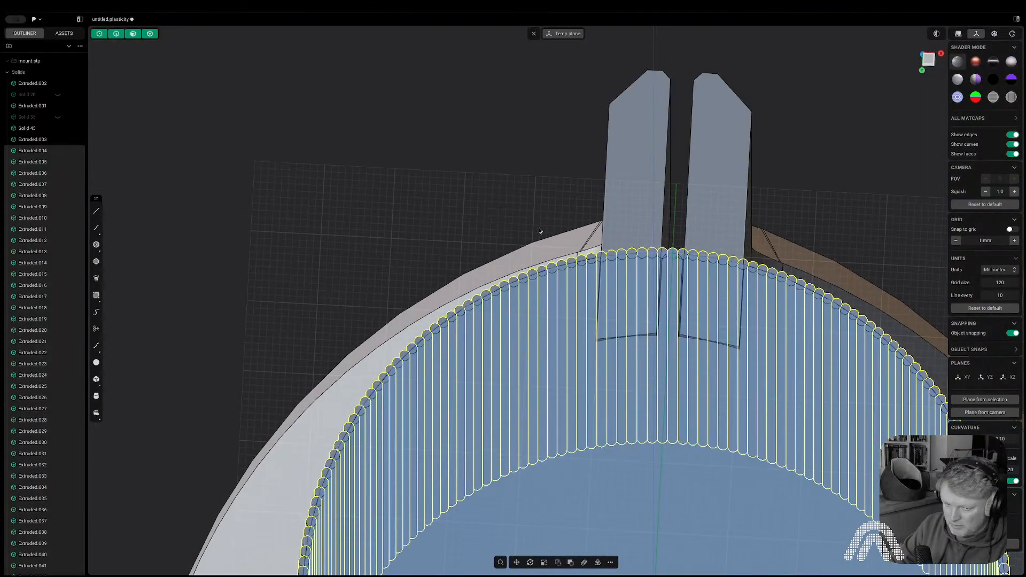
pyautogui.moveTo(539, 255); pyautogui.dragTo(548, 318, button='middle')
pyautogui.scroll(-10, 549, 318)
pyautogui.press('q')
pyautogui.press('q')
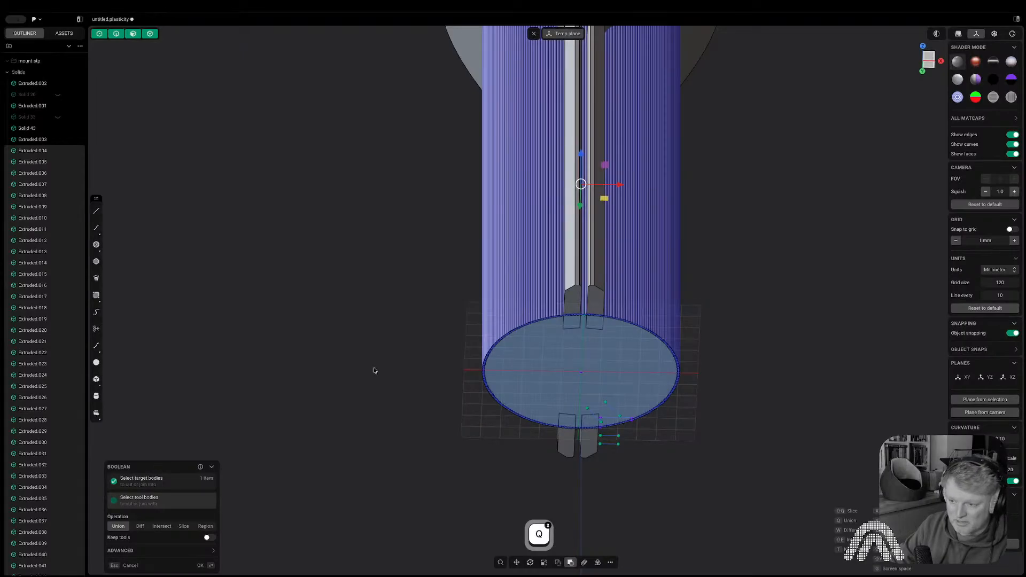
pyautogui.press('Return')
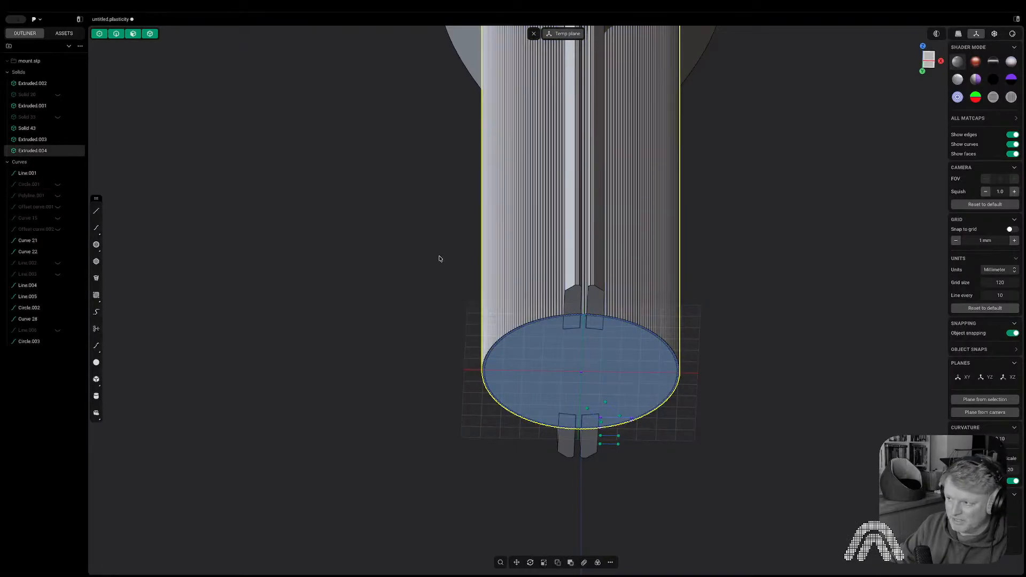
# - Examine the merged ribbed body from above, at an angle and from the front, including where it meets the lid halves
pyautogui.scroll(-3, 437, 257)
pyautogui.click(926, 61)
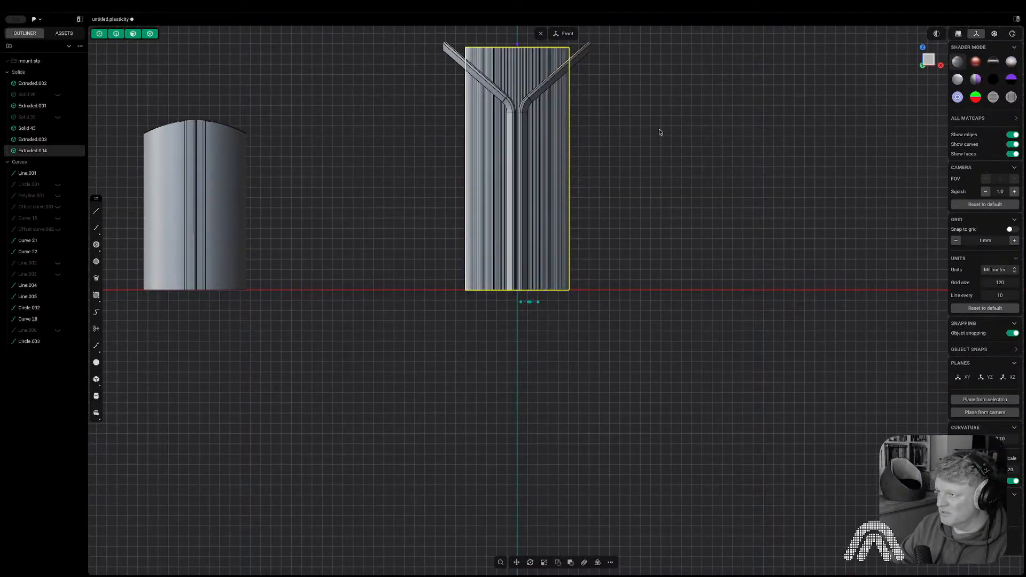
pyautogui.keyDown('shift'); pyautogui.moveTo(622, 117); pyautogui.dragTo(610, 185, button='middle'); pyautogui.keyUp('shift')
pyautogui.scroll(8, 548, 164)
pyautogui.scroll(-4, 544, 159)
pyautogui.moveTo(463, 145); pyautogui.dragTo(464, 294, button='middle')
pyautogui.scroll(-5, 454, 147)
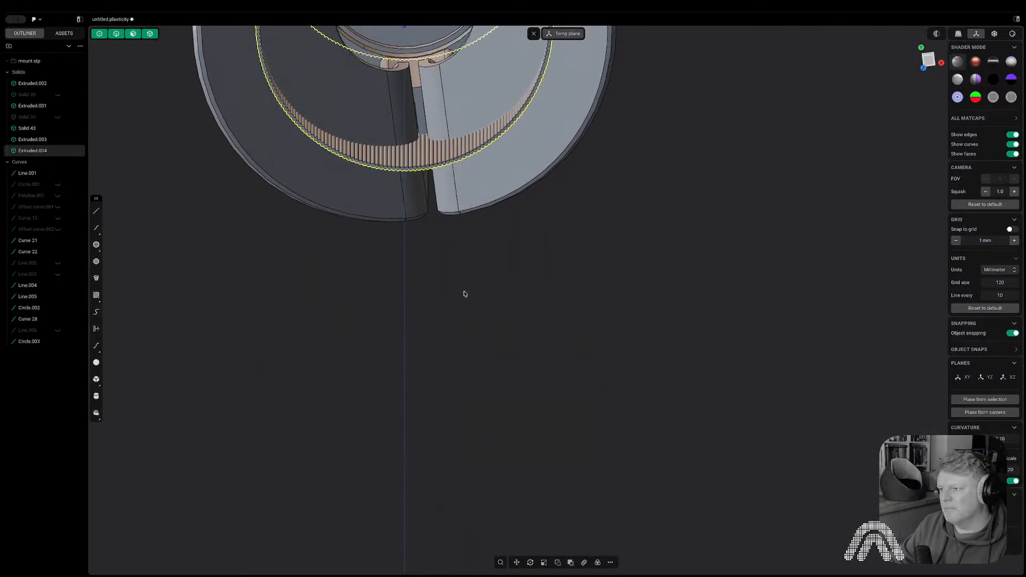
pyautogui.moveTo(939, 83); pyautogui.dragTo(919, 40)
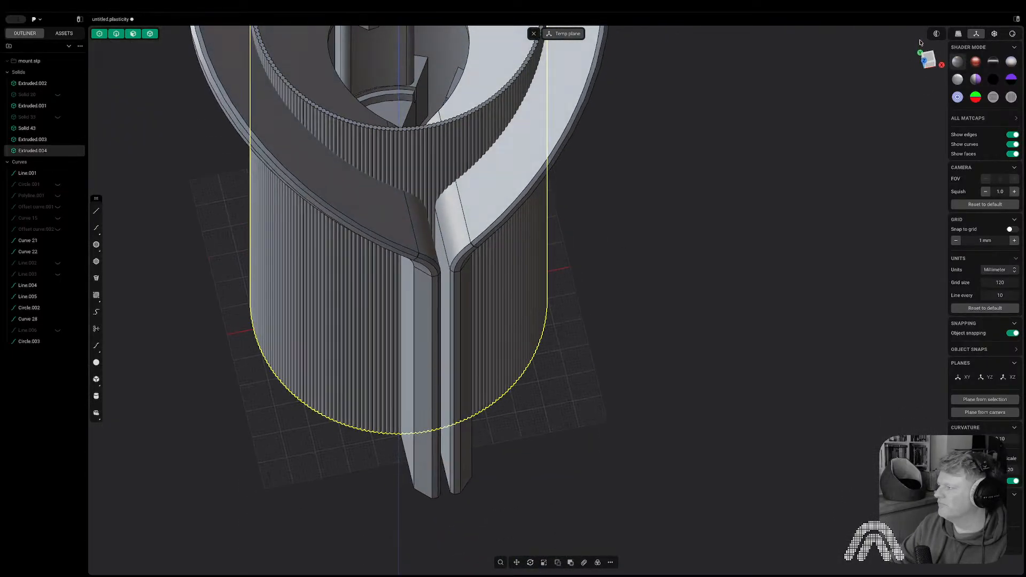
pyautogui.click(931, 67)
pyautogui.keyDown('shift'); pyautogui.moveTo(643, 126); pyautogui.dragTo(747, 208, button='middle'); pyautogui.keyUp('shift')
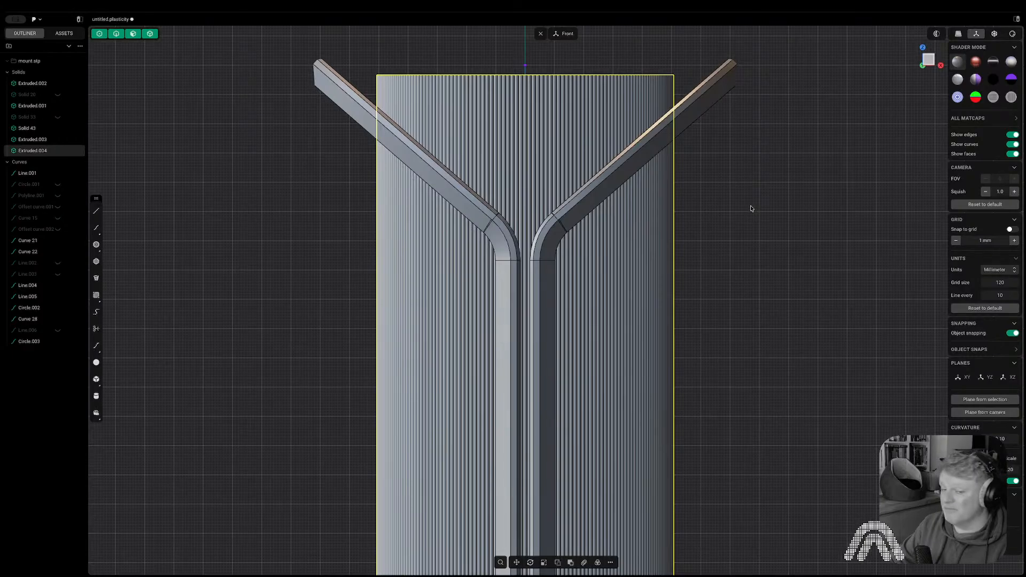
# - Hide the merged ribbed body so the smooth cylinder and its curved rim are exposed
pyautogui.click(751, 200)
pyautogui.press('Tab')
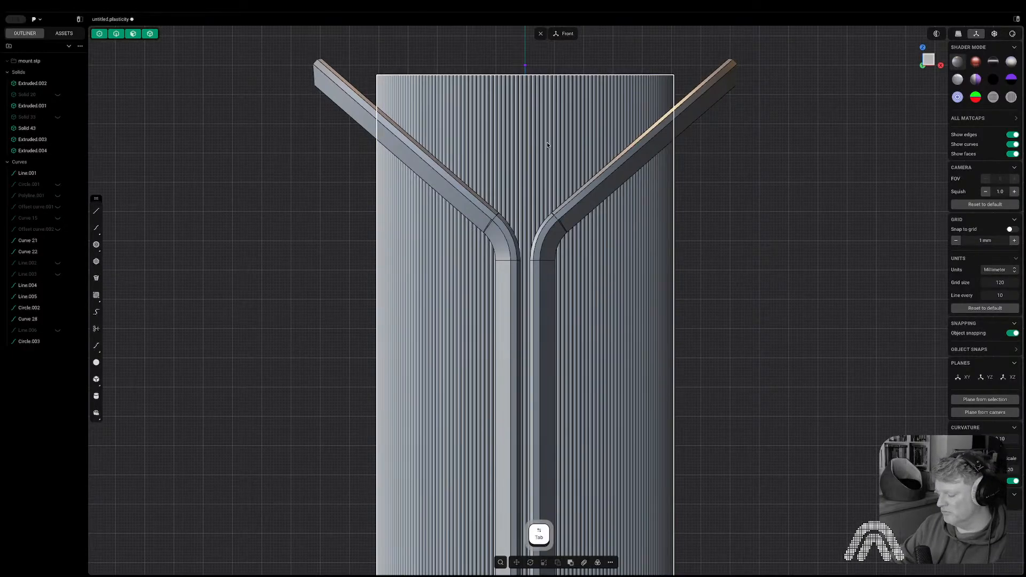
pyautogui.click(547, 145)
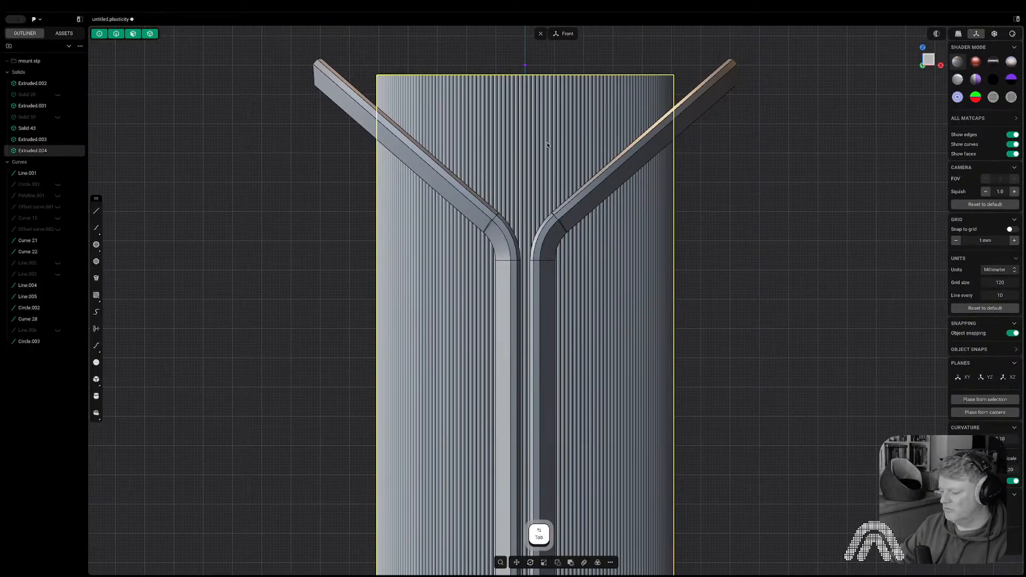
pyautogui.press('h')
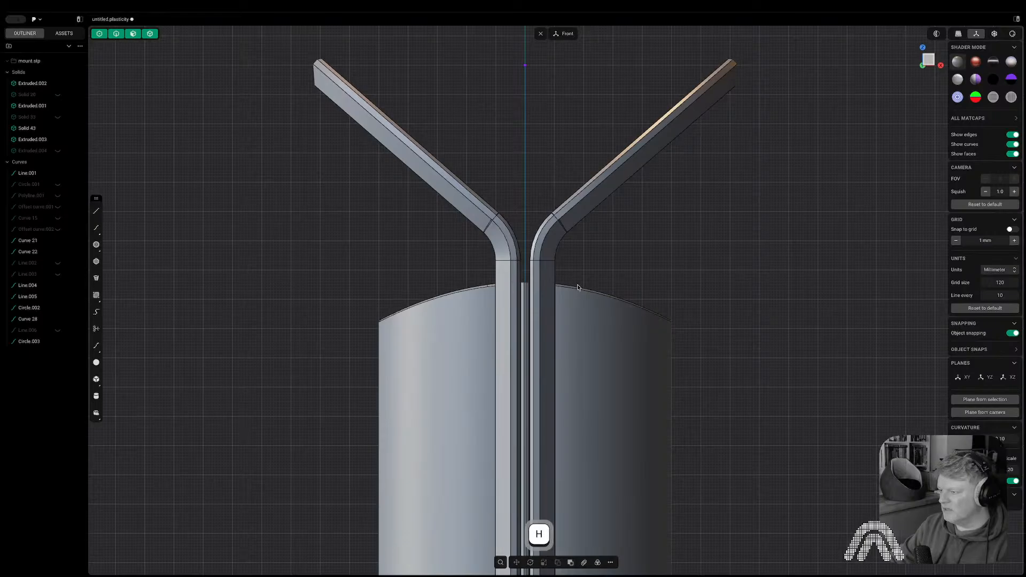
pyautogui.press('2')
pyautogui.scroll(3, 586, 290)
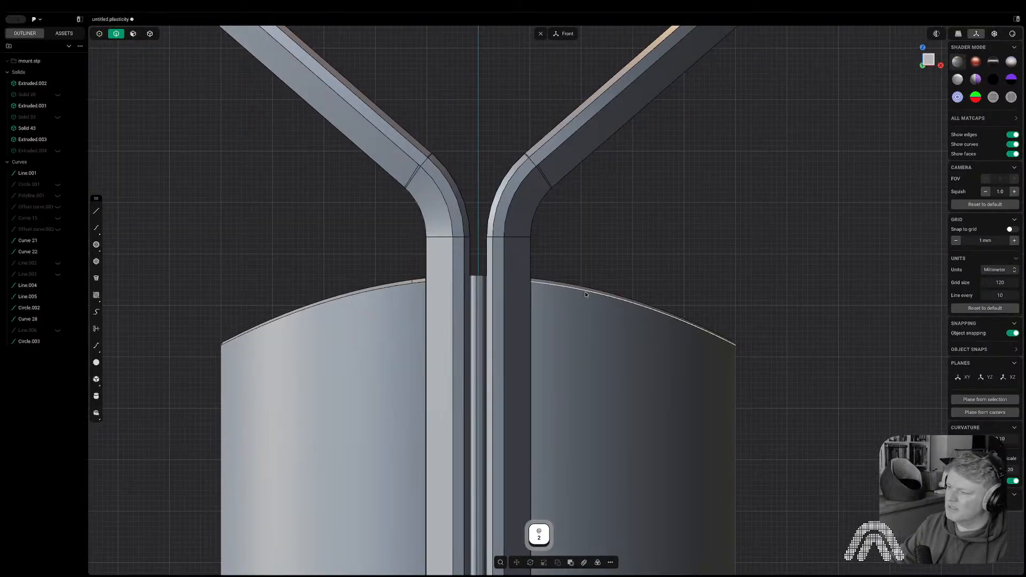
pyautogui.click(585, 292)
pyautogui.press('f')
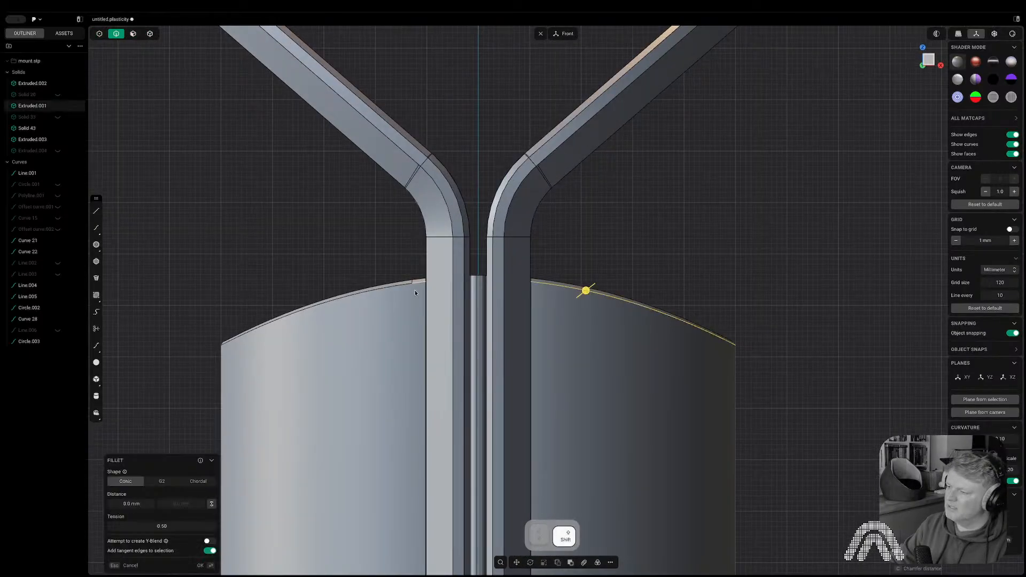
pyautogui.keyDown('shift'); pyautogui.click(384, 288); pyautogui.keyUp('shift')
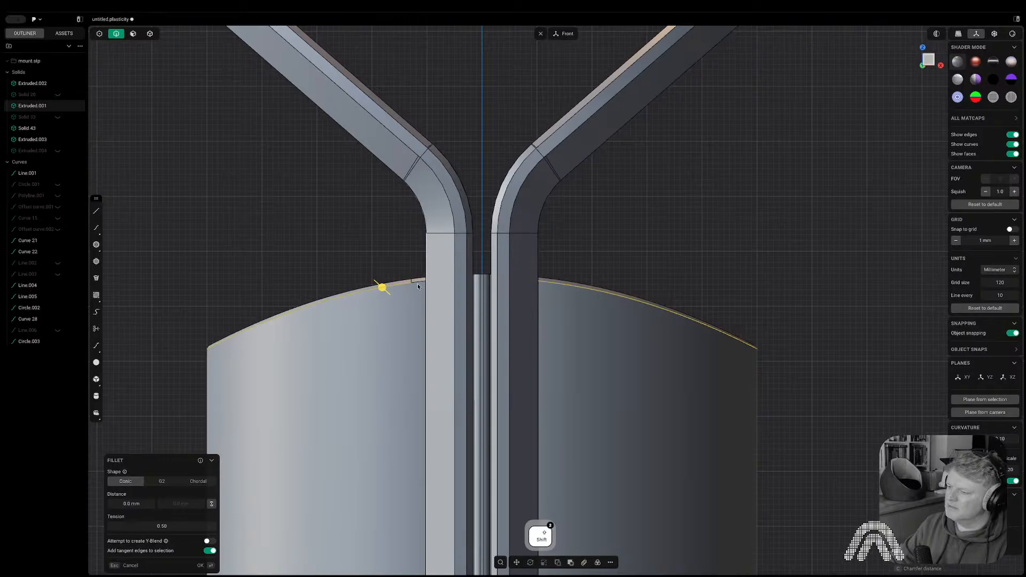
pyautogui.scroll(5, 418, 283)
pyautogui.moveTo(417, 281); pyautogui.dragTo(435, 266, button='middle')
pyautogui.scroll(-2, 437, 266)
pyautogui.press('Escape')
# - Run Delete Redundant Topology on the notched cylinder body
pyautogui.press('Tab')
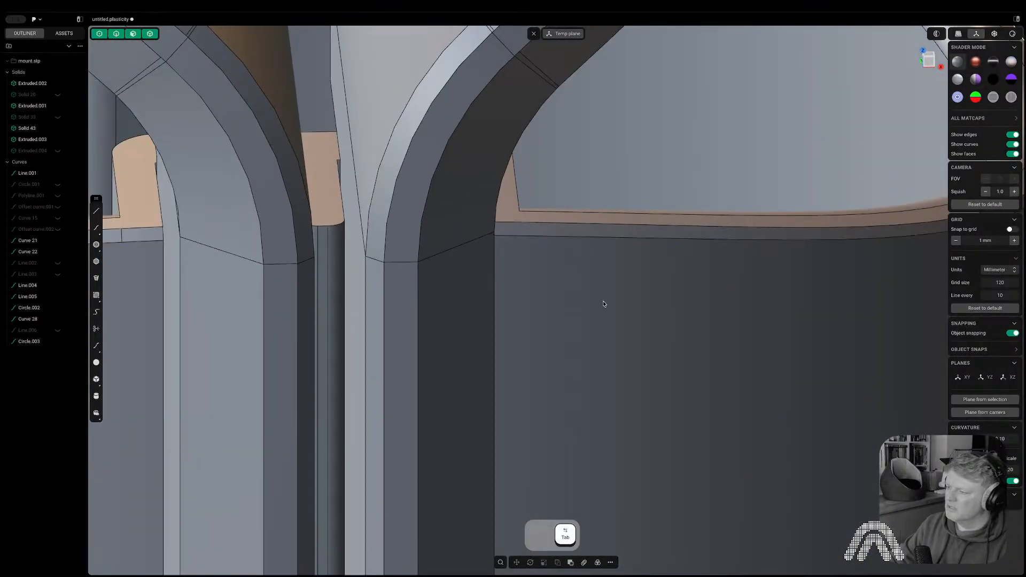
pyautogui.click(602, 300)
pyautogui.scroll(-6, 541, 267)
pyautogui.press('Tab')
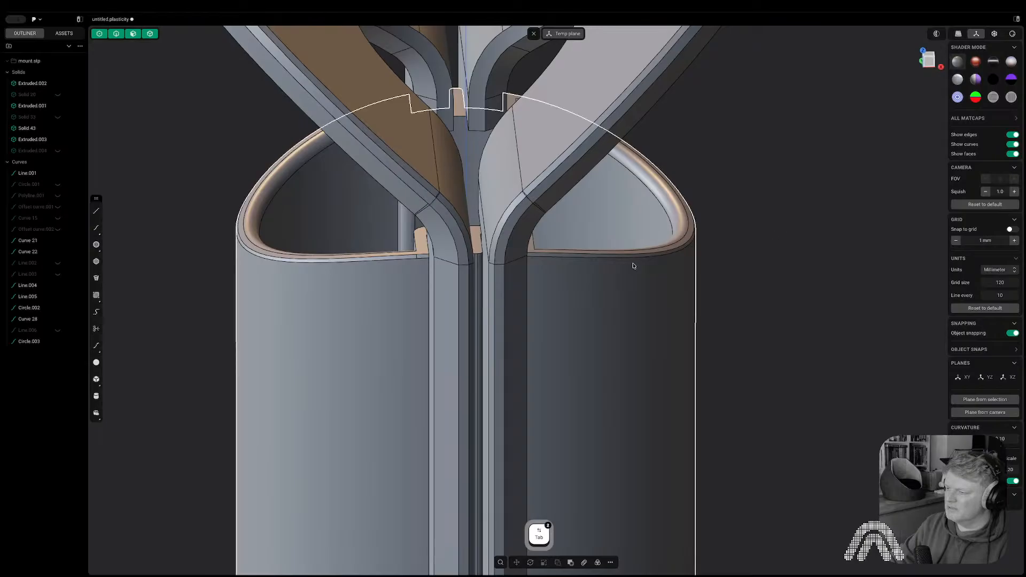
pyautogui.write('f')
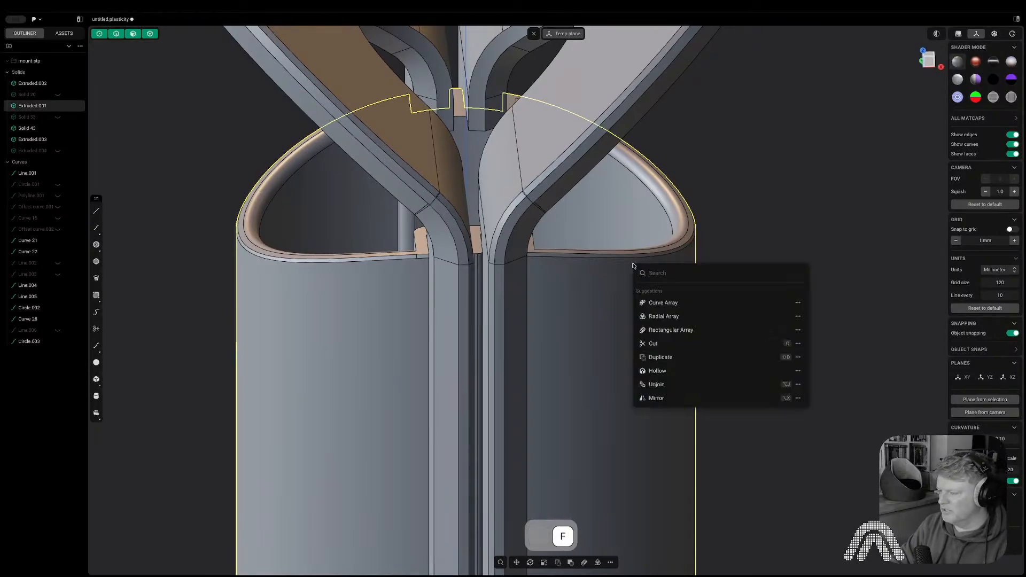
pyautogui.write('del')
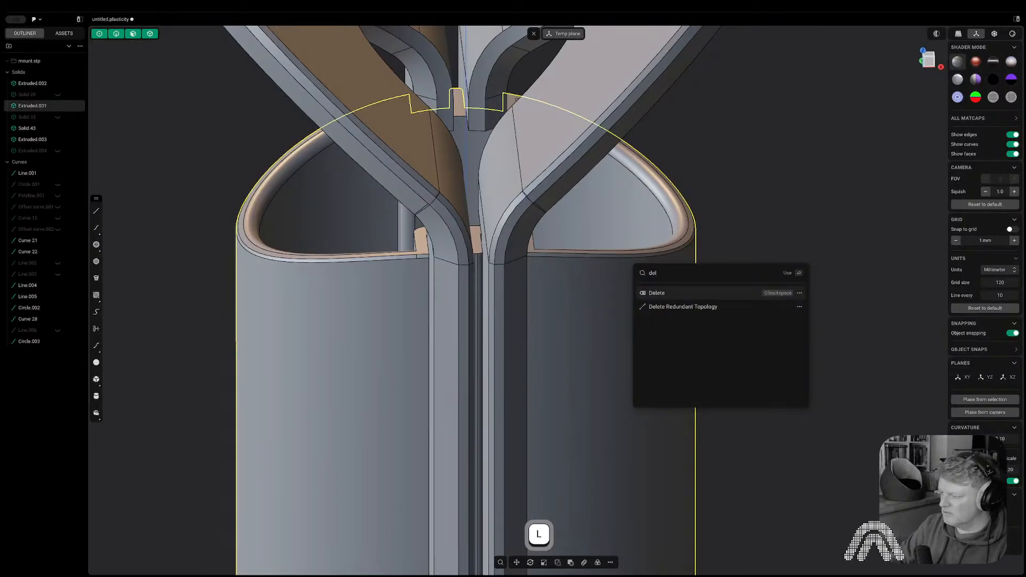
pyautogui.press('Return')
# - Examine the notched cylinder's curved rim where it meets the lid halves, including the short edge beside the notch
pyautogui.scroll(5, 415, 248)
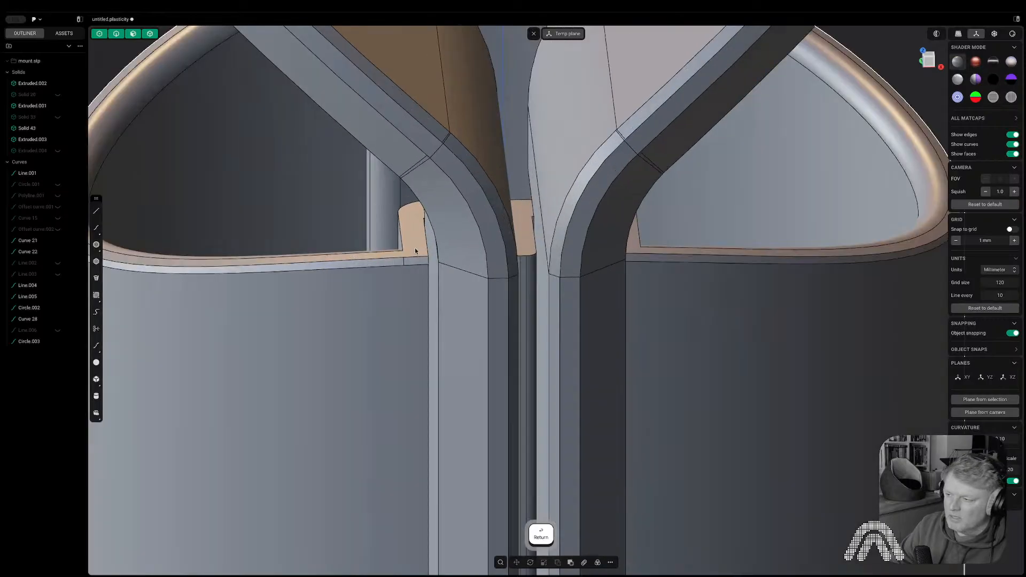
pyautogui.scroll(5, 415, 247)
pyautogui.moveTo(417, 252); pyautogui.dragTo(385, 258, button='middle')
pyautogui.press('2')
pyautogui.keyDown('shift'); pyautogui.moveTo(740, 268); pyautogui.dragTo(632, 278, button='middle'); pyautogui.keyUp('shift')
pyautogui.scroll(-5, 536, 276)
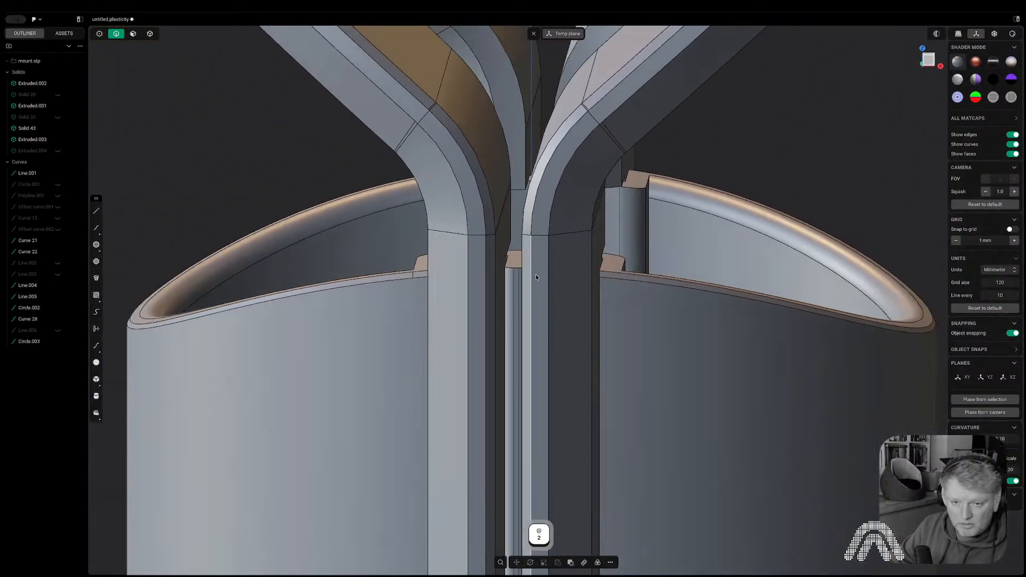
pyautogui.moveTo(451, 257); pyautogui.dragTo(424, 275, button='middle')
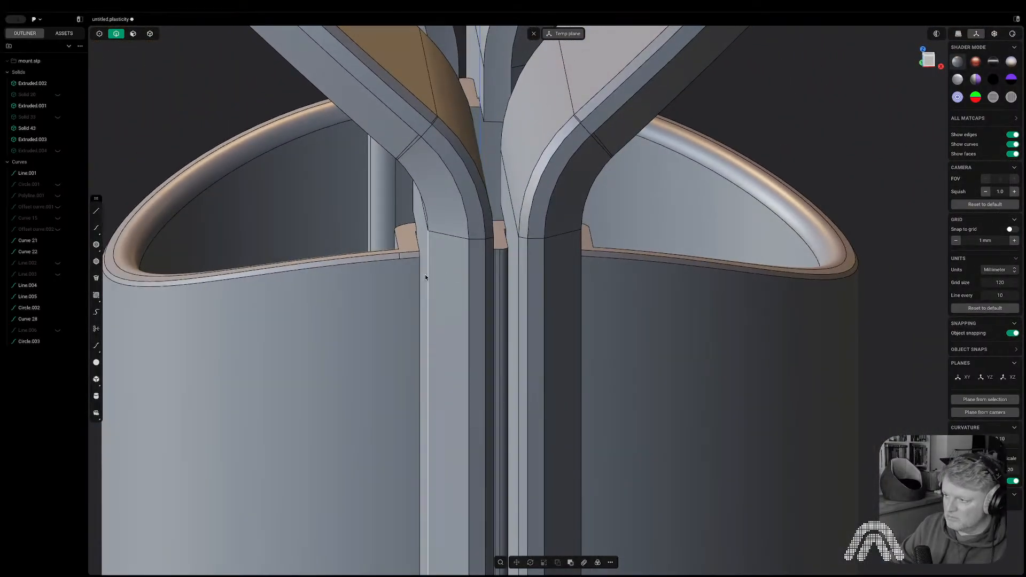
pyautogui.click(402, 258)
pyautogui.press('space')
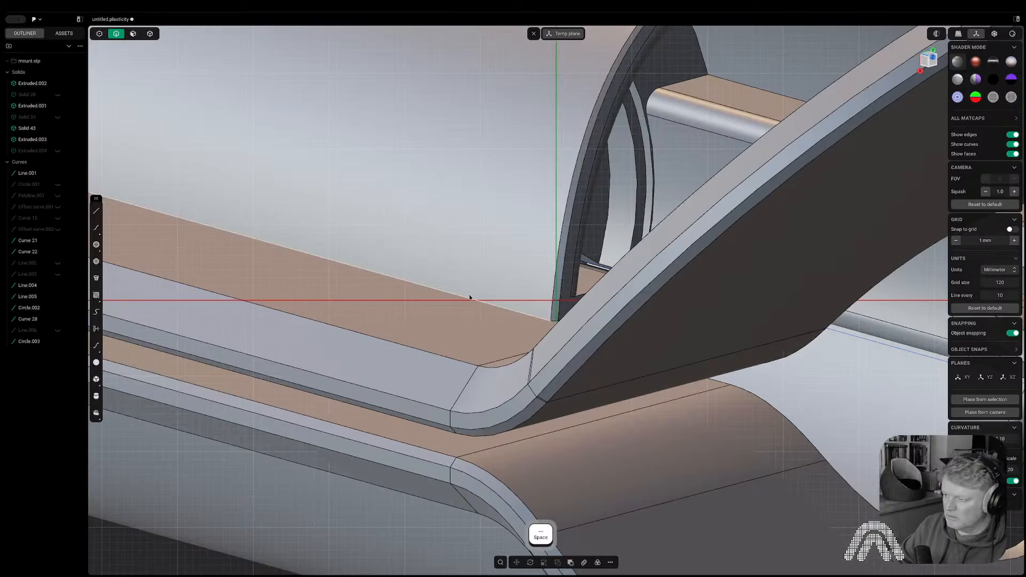
pyautogui.scroll(-5, 470, 297)
pyautogui.moveTo(480, 300); pyautogui.dragTo(496, 195, button='middle')
pyautogui.scroll(-3, 497, 193)
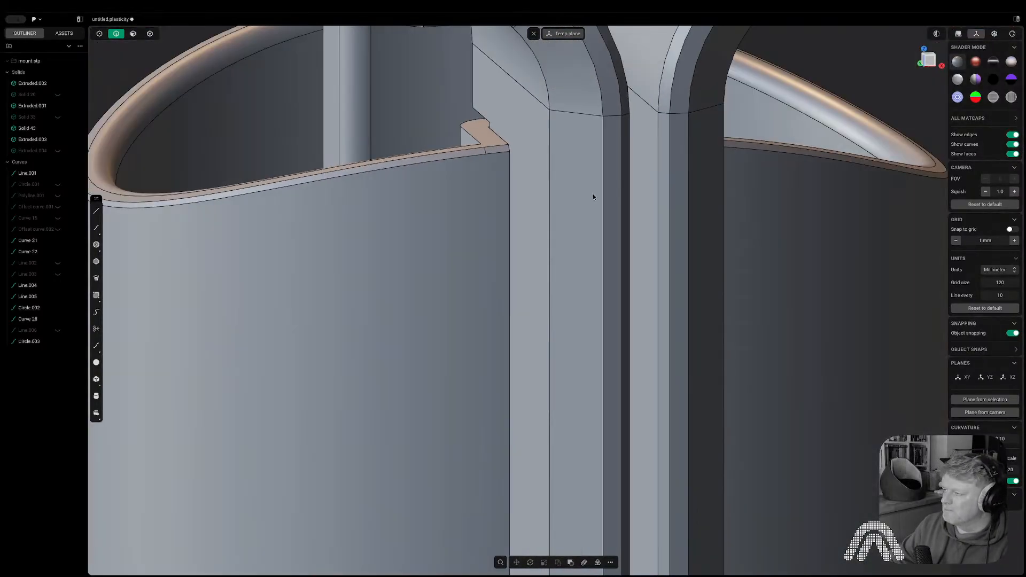
# - Duplicate the outer rim edge of one cylinder half as a separate curve
pyautogui.click(929, 61)
pyautogui.press('2')
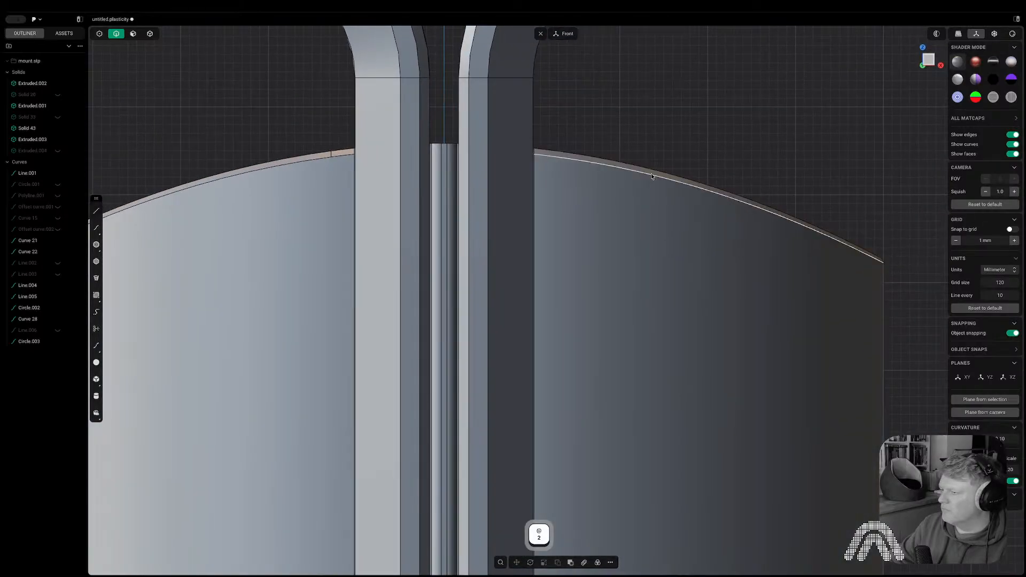
pyautogui.click(651, 175)
pyautogui.press('f')
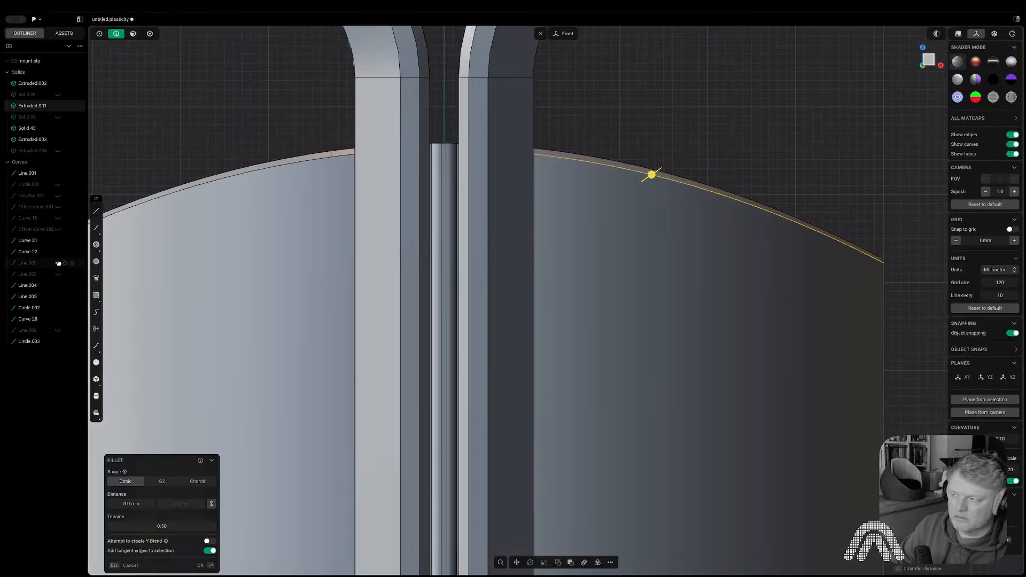
pyautogui.scroll(-10, 537, 144)
pyautogui.moveTo(632, 169); pyautogui.dragTo(628, 189, button='middle')
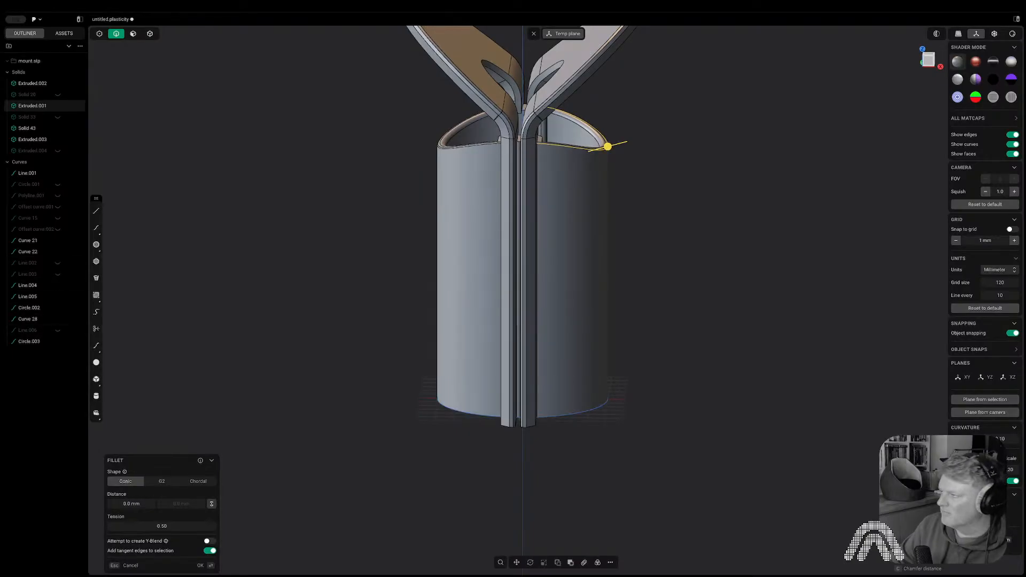
pyautogui.click(929, 60)
pyautogui.press('2')
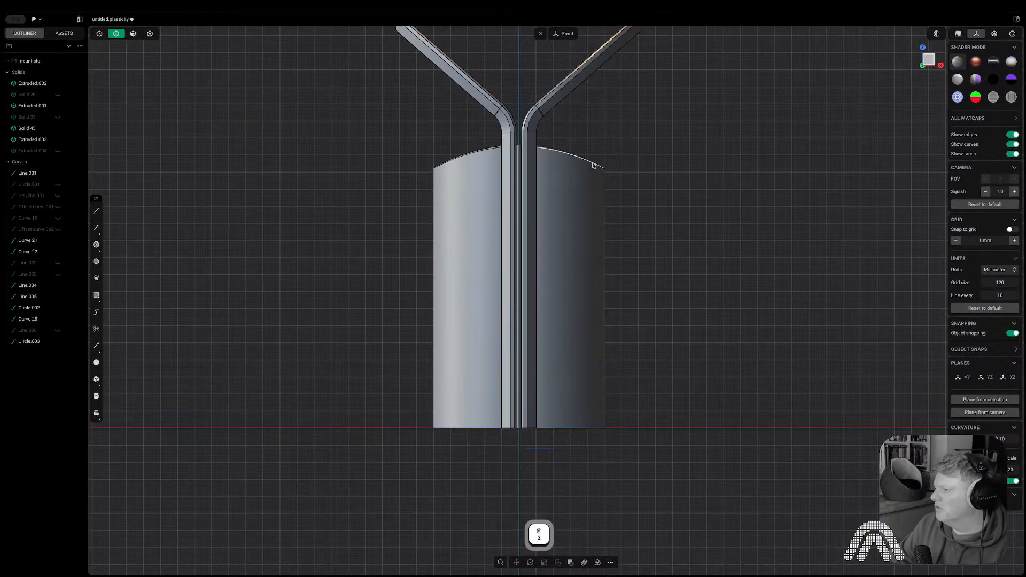
pyautogui.moveTo(675, 184); pyautogui.dragTo(822, 178, button='middle')
pyautogui.click(794, 163)
pyautogui.press('f')
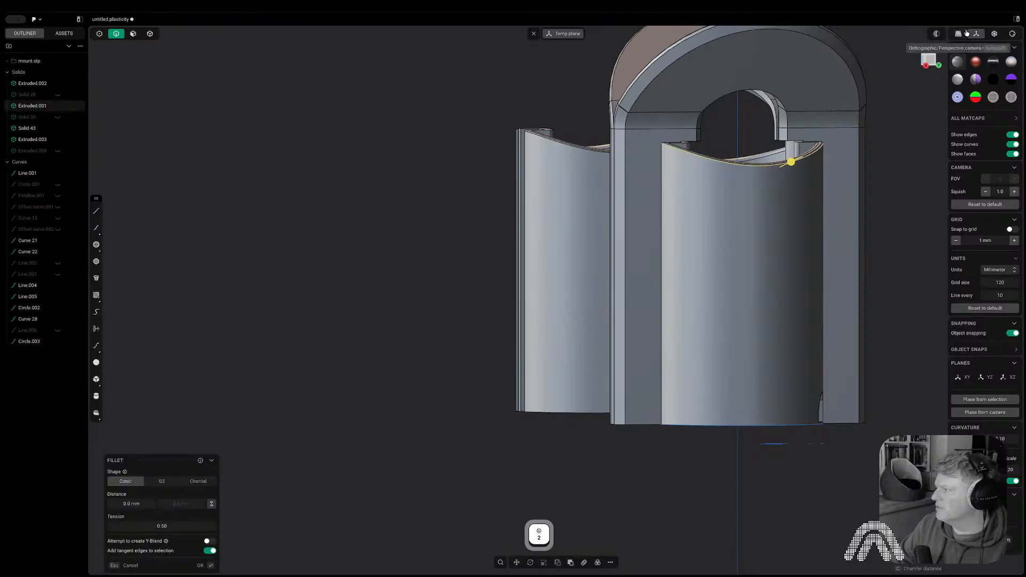
pyautogui.click(929, 60)
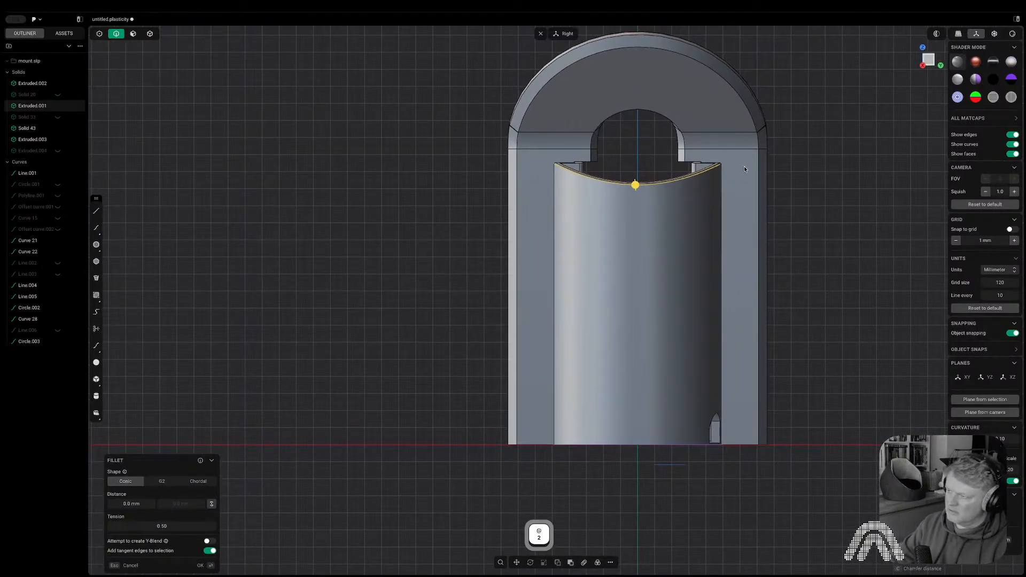
pyautogui.hotkey('shift', 'd')
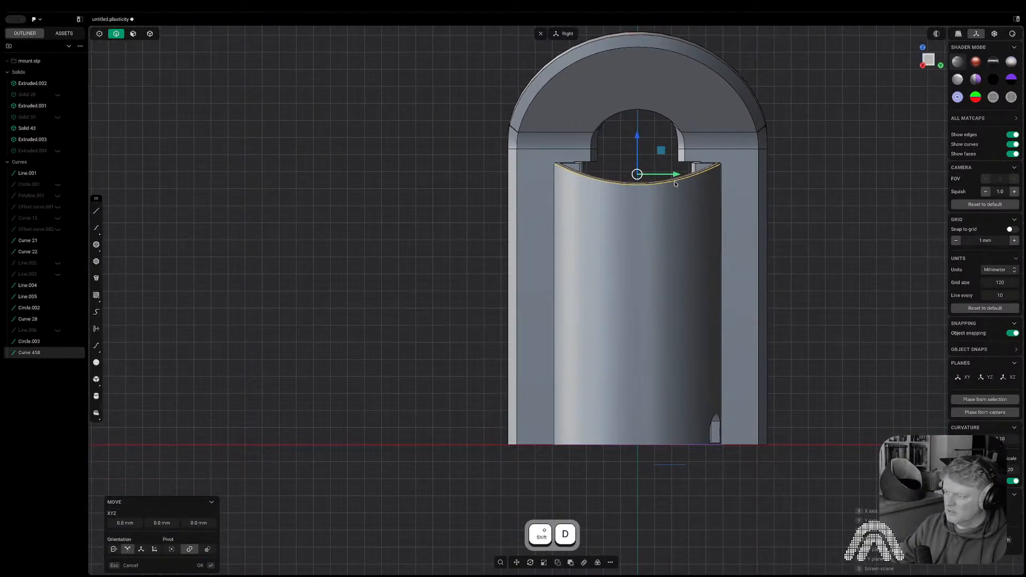
pyautogui.moveTo(744, 169); pyautogui.dragTo(769, 191, button='middle')
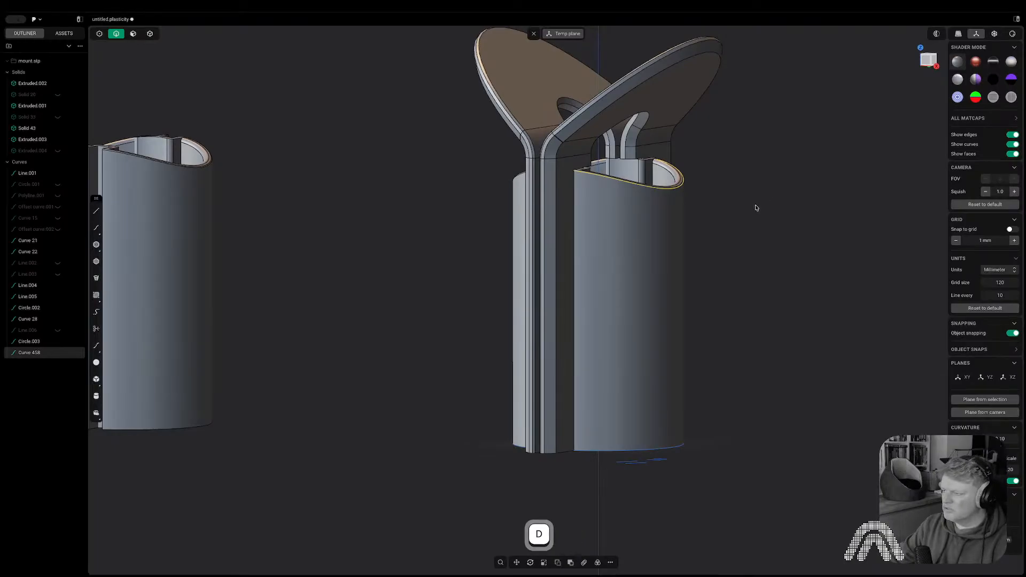
pyautogui.scroll(3, 698, 193)
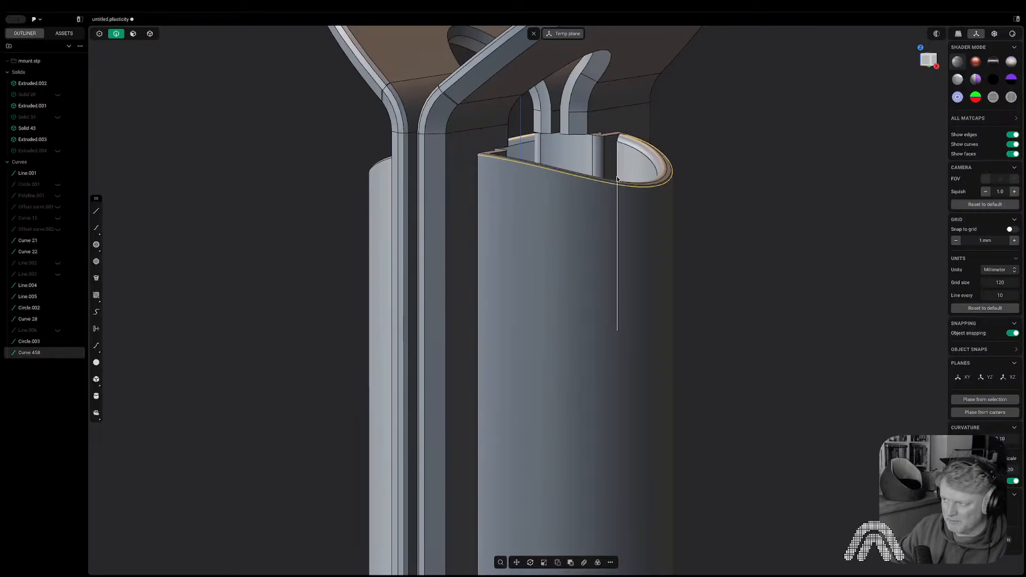
# - Try to lengthen the duplicated rim curve with the Extend command, using the Natural shape
pyautogui.write('f')
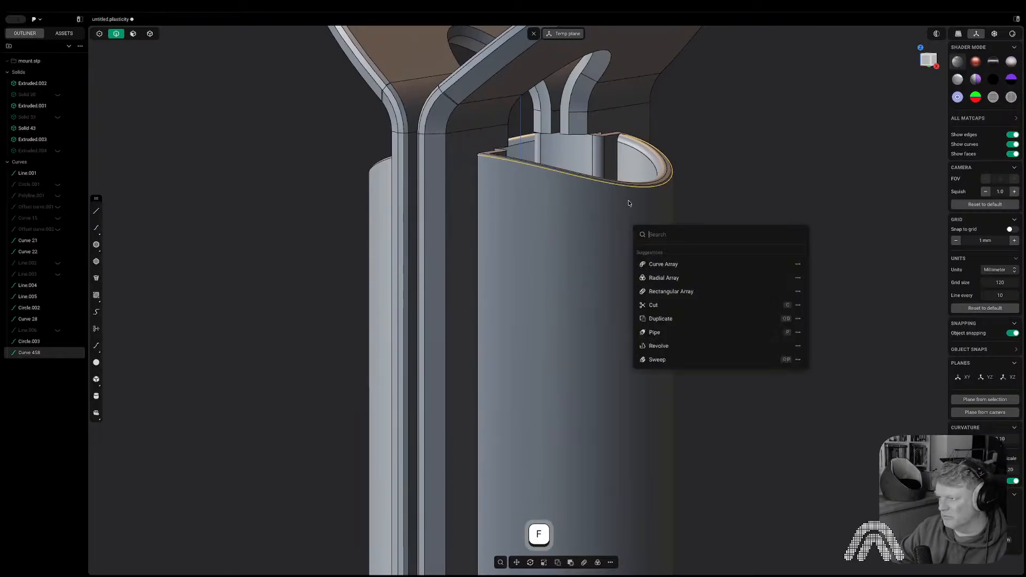
pyautogui.write('ex')
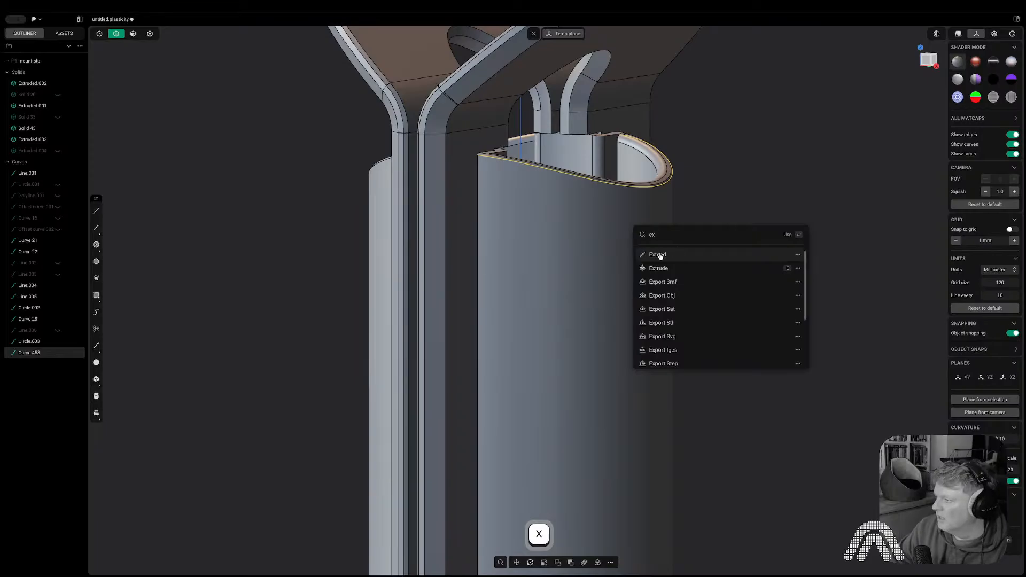
pyautogui.press('Return')
pyautogui.moveTo(627, 137); pyautogui.dragTo(573, 123)
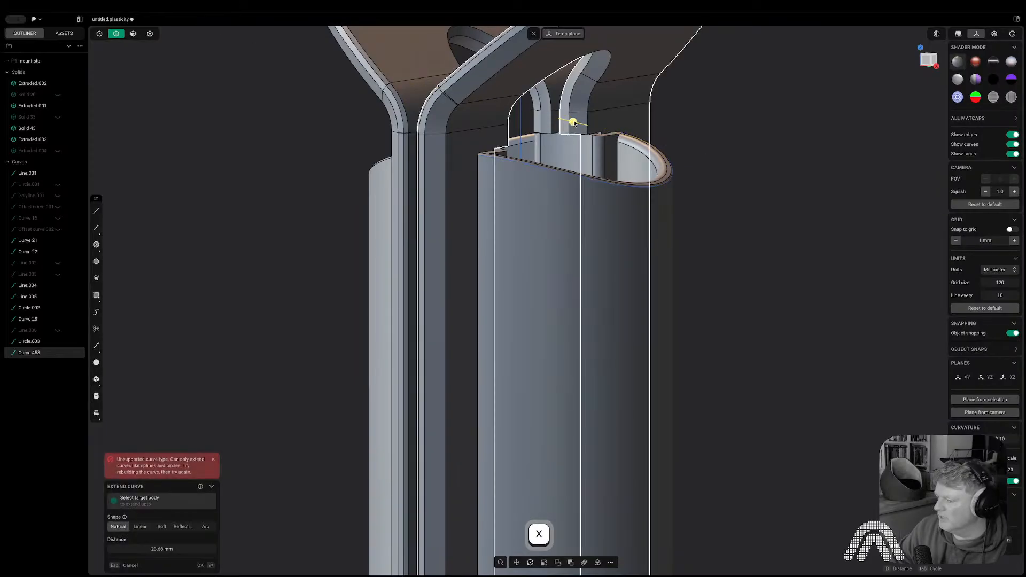
pyautogui.press('Escape')
# - Try to scale the duplicated rim curve in the right view
pyautogui.moveTo(696, 163); pyautogui.dragTo(638, 160, button='middle')
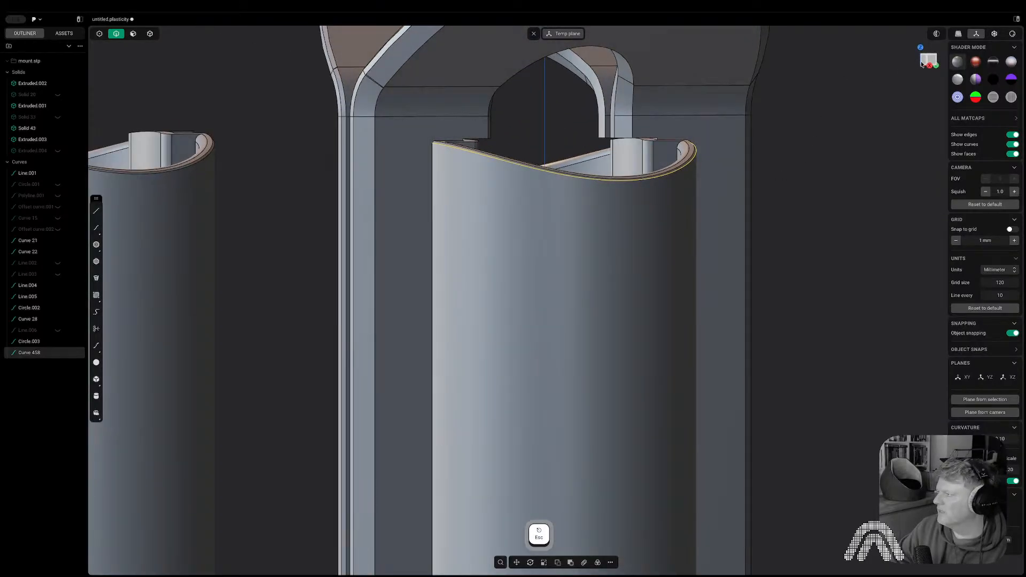
pyautogui.click(922, 63)
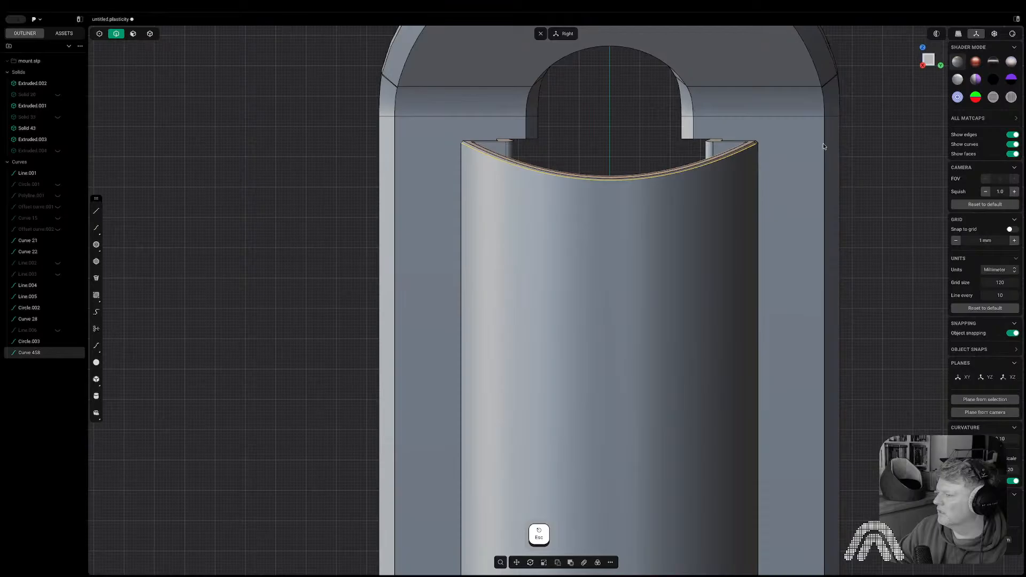
pyautogui.press('s')
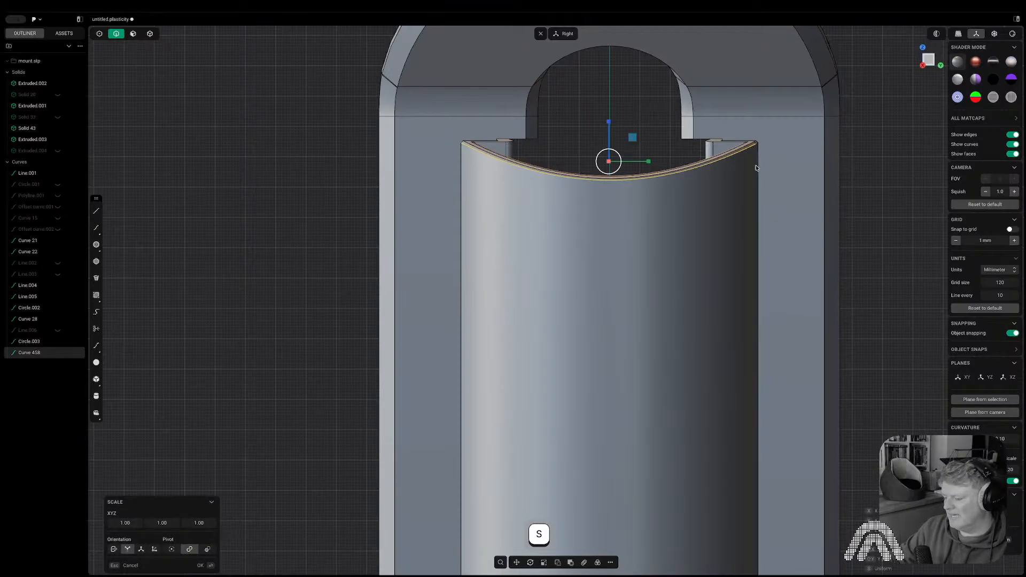
pyautogui.press('Return')
pyautogui.press('Return')
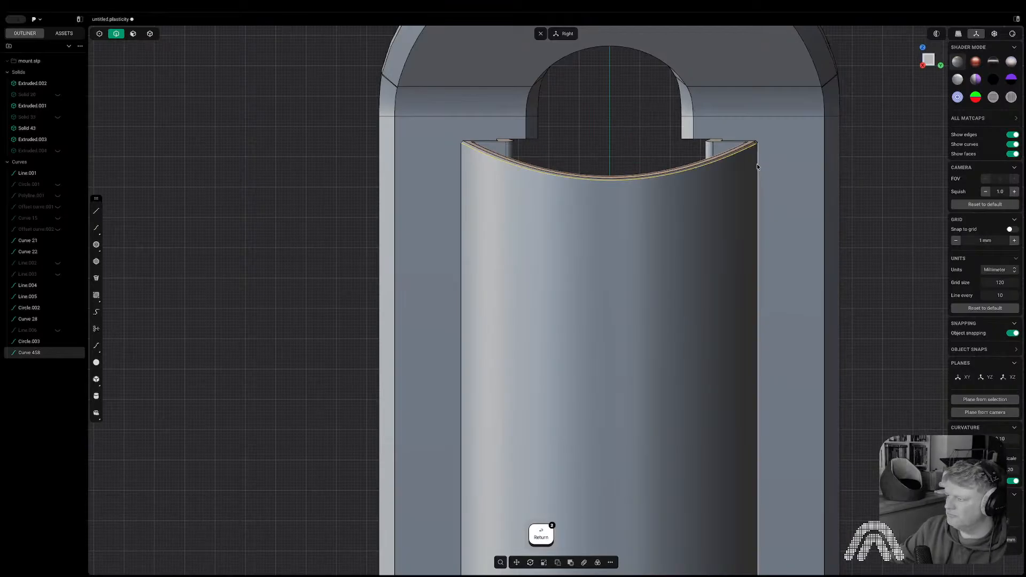
# - Move the duplicated rim curve along the X axis until it sits clear of the cylinder
pyautogui.moveTo(757, 166); pyautogui.dragTo(673, 179, button='middle')
pyautogui.press('g')
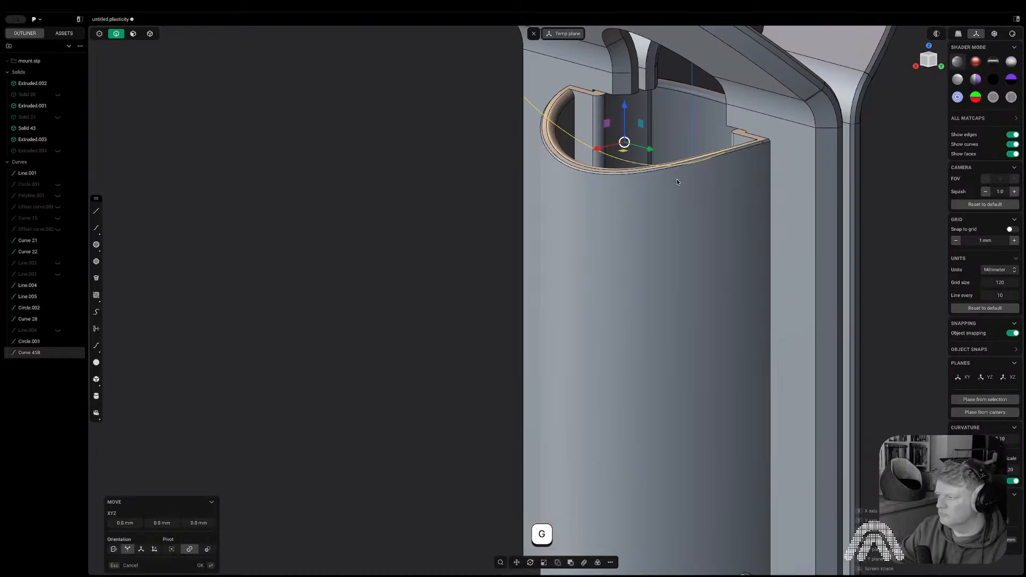
pyautogui.press('x')
pyautogui.click(524, 214)
pyautogui.moveTo(524, 214); pyautogui.dragTo(567, 281, button='middle')
pyautogui.moveTo(567, 281); pyautogui.dragTo(376, 309, button='right')
pyautogui.click(925, 46)
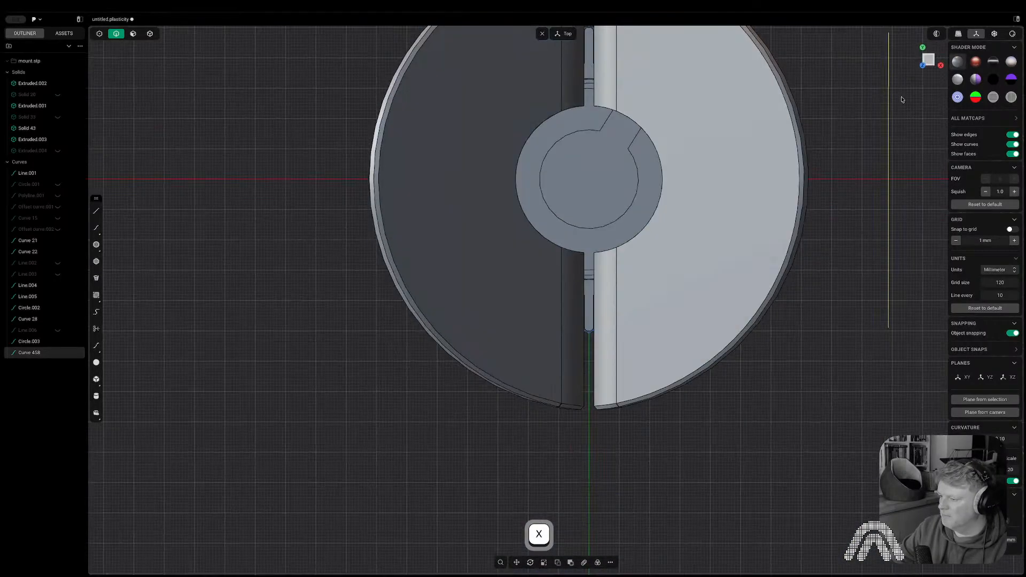
pyautogui.moveTo(736, 412); pyautogui.dragTo(497, 445, button='right')
pyautogui.moveTo(654, 369); pyautogui.dragTo(628, 300, button='middle')
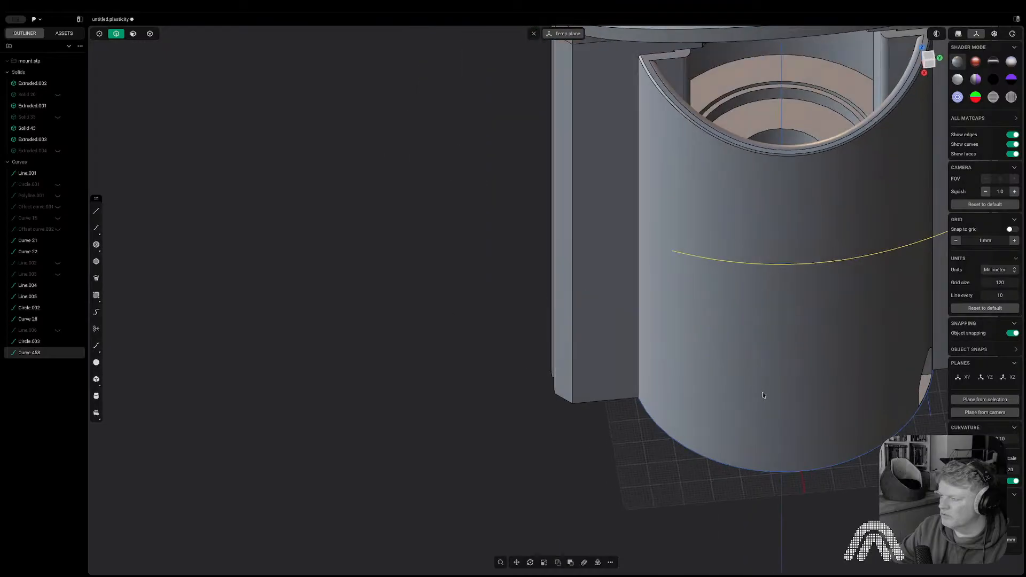
pyautogui.moveTo(762, 393); pyautogui.dragTo(623, 346, button='right')
pyautogui.click(623, 347)
# - Try to extend the end of the offset rim curve again, then cancel the command
pyautogui.press('2')
pyautogui.click(524, 224)
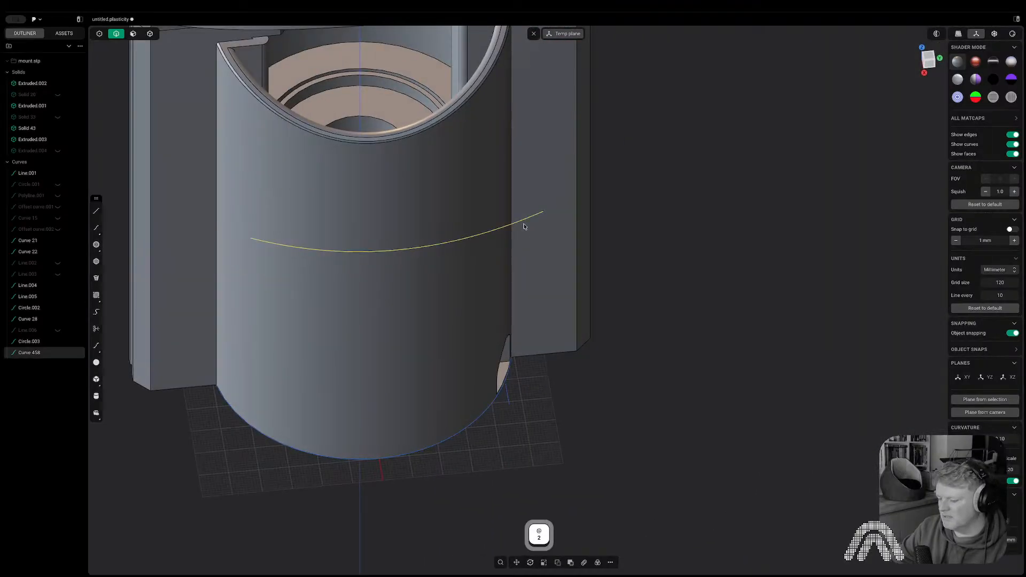
pyautogui.press('f')
pyautogui.write('x')
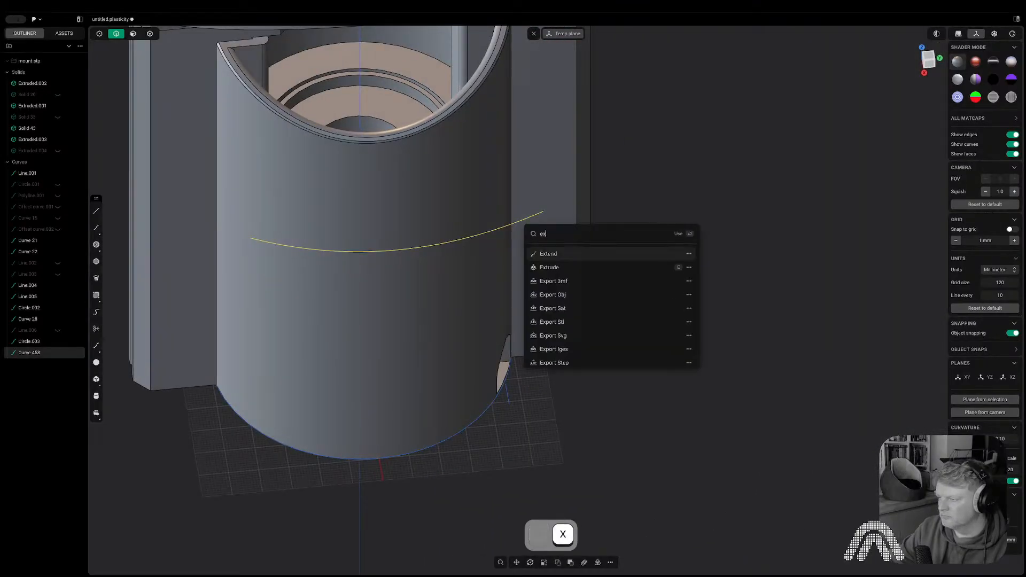
pyautogui.press('Return')
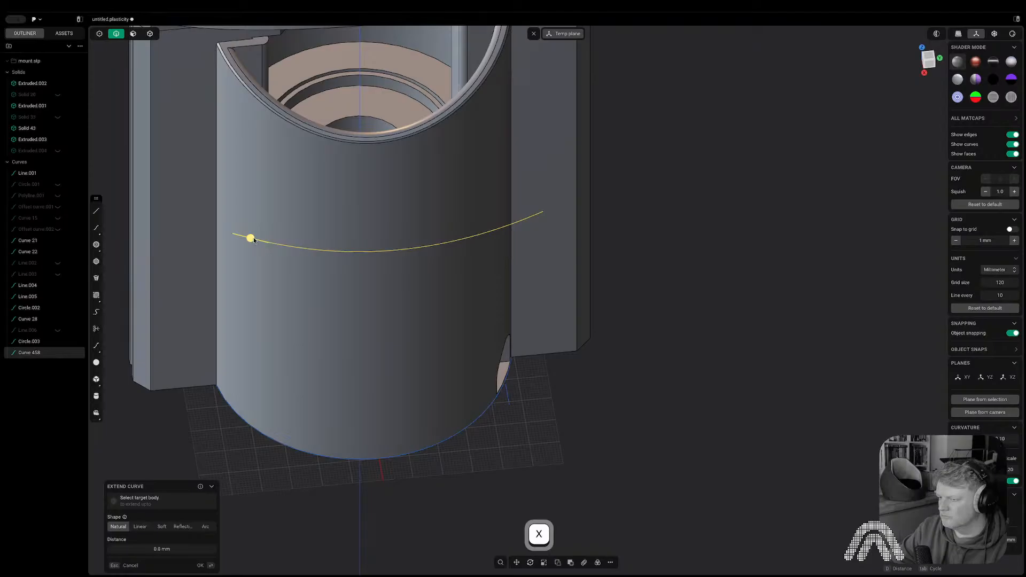
pyautogui.moveTo(252, 238); pyautogui.dragTo(312, 250)
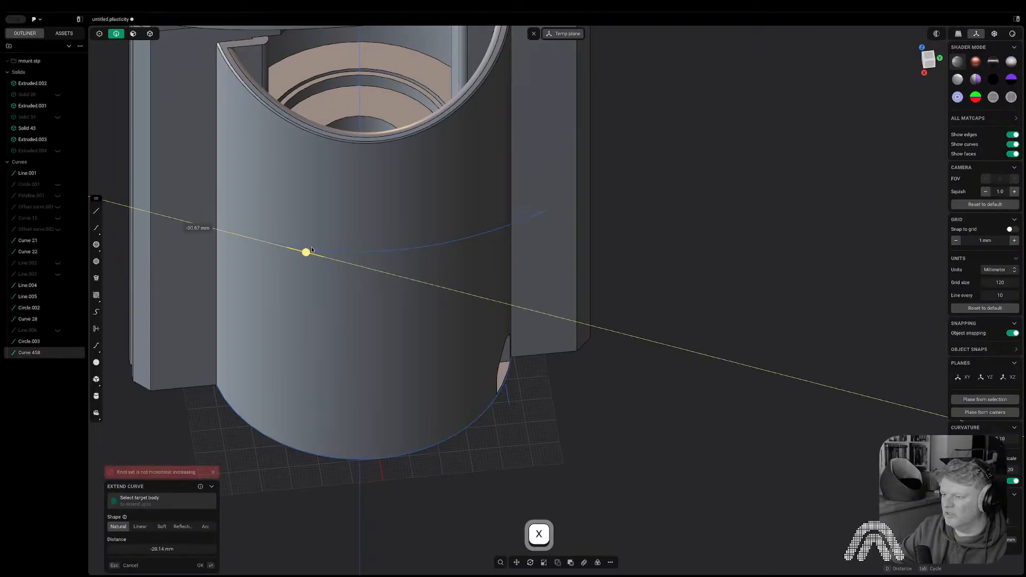
pyautogui.scroll(10, 329, 229)
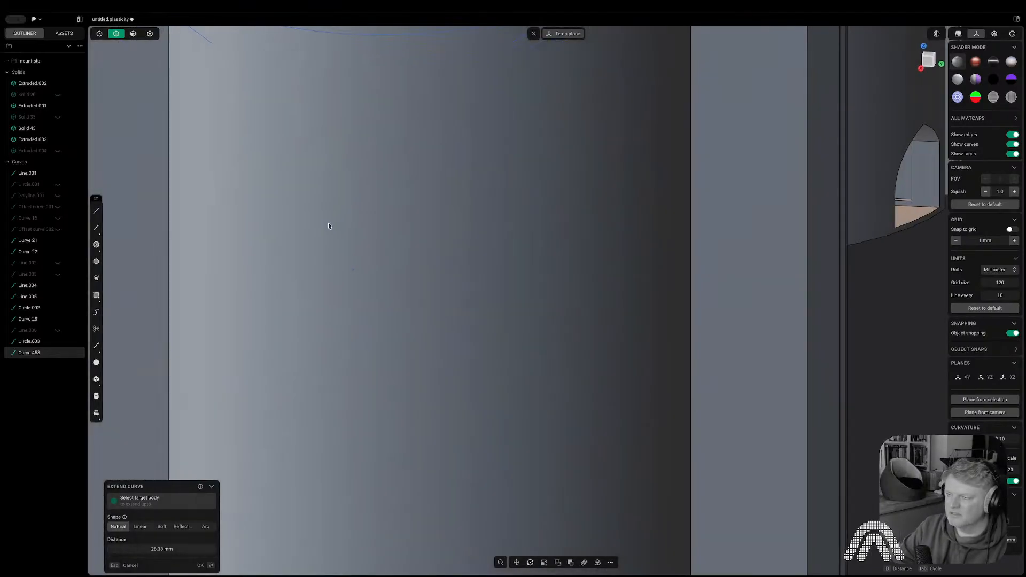
pyautogui.press('Escape')
# - Delete the duplicated rim curve
pyautogui.scroll(-10, 418, 229)
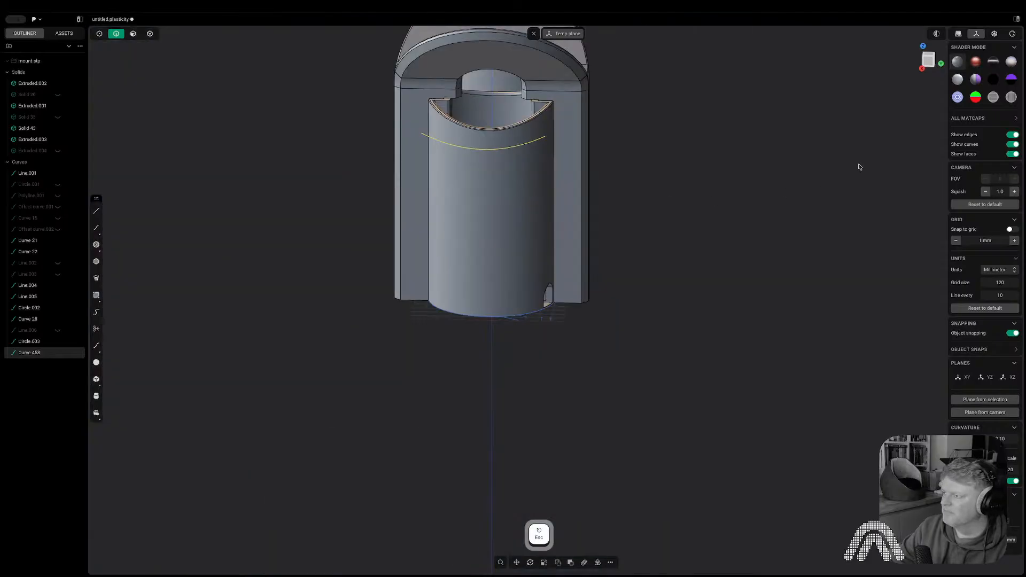
pyautogui.click(936, 55)
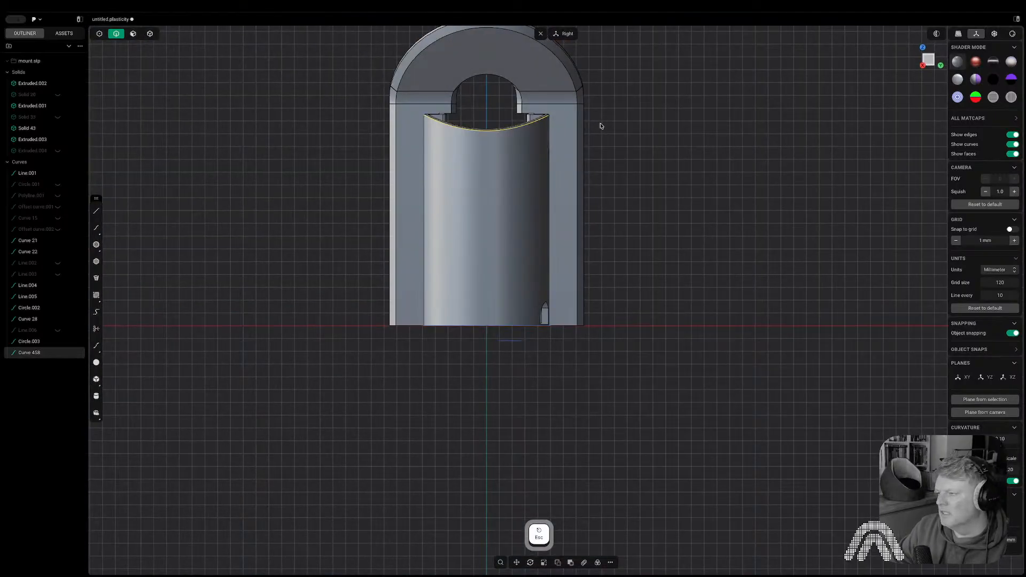
pyautogui.scroll(4, 600, 125)
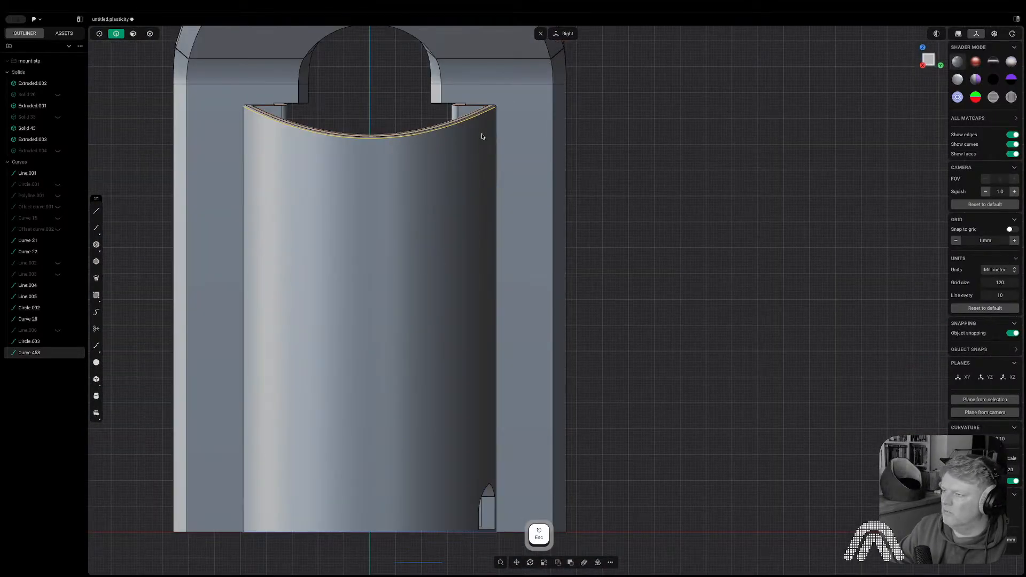
pyautogui.press('x')
pyautogui.moveTo(482, 136); pyautogui.dragTo(536, 143, button='middle')
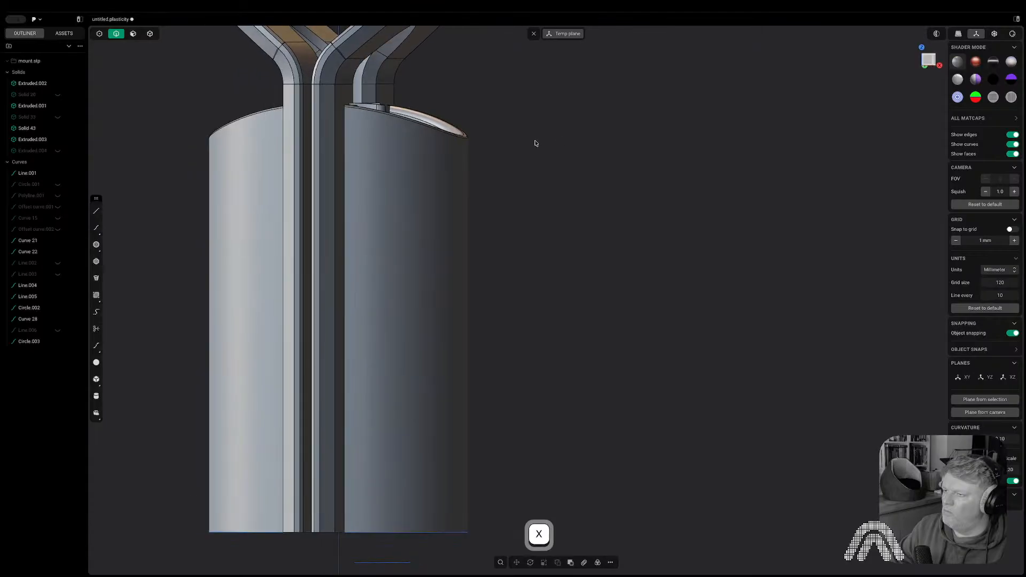
# - Duplicate the upper rim edges of both cylinder halves as separate curves
pyautogui.click(433, 131)
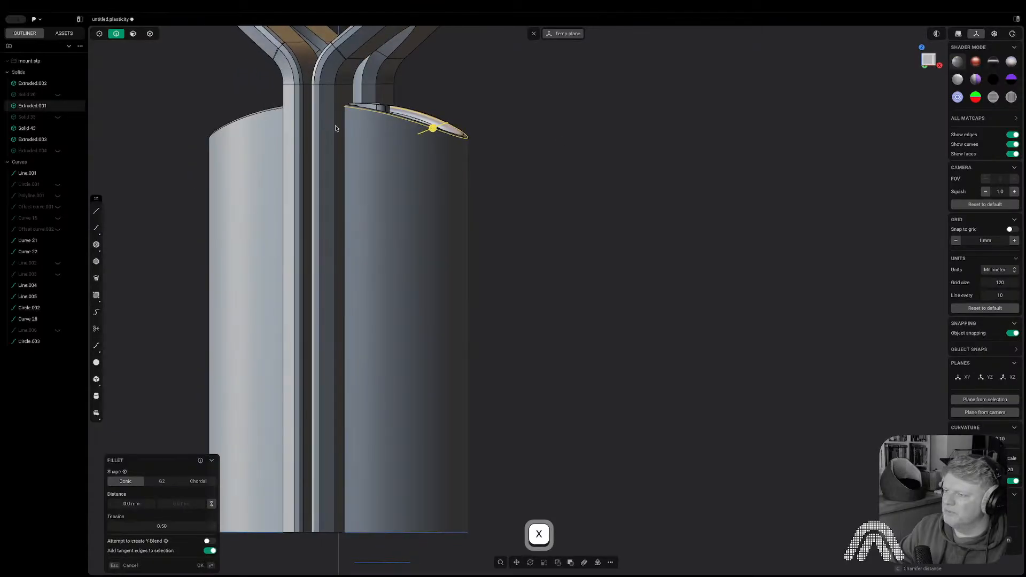
pyautogui.keyDown('shift'); pyautogui.click(263, 114); pyautogui.keyUp('shift')
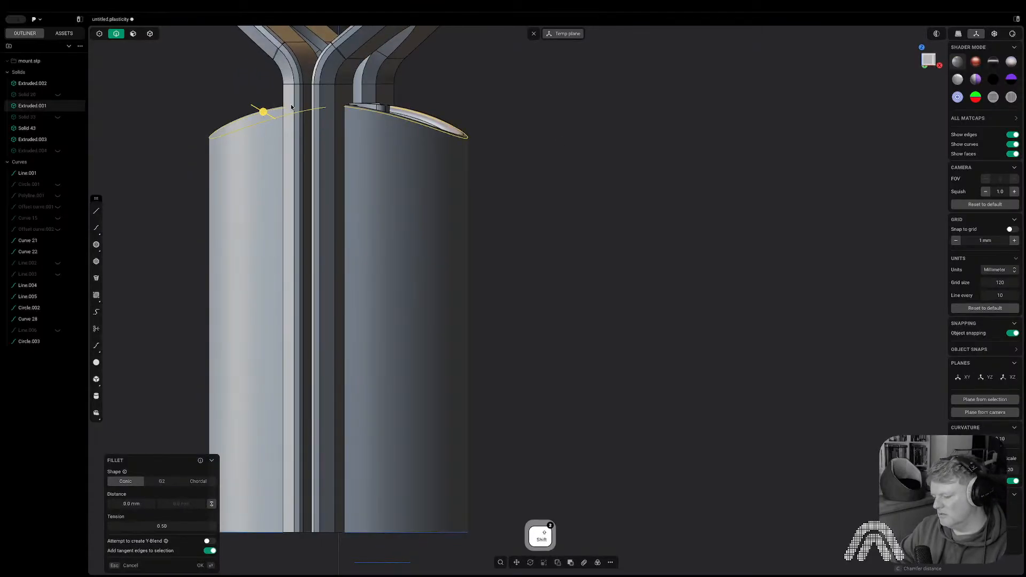
pyautogui.hotkey('shift', 'd')
pyautogui.click(618, 134)
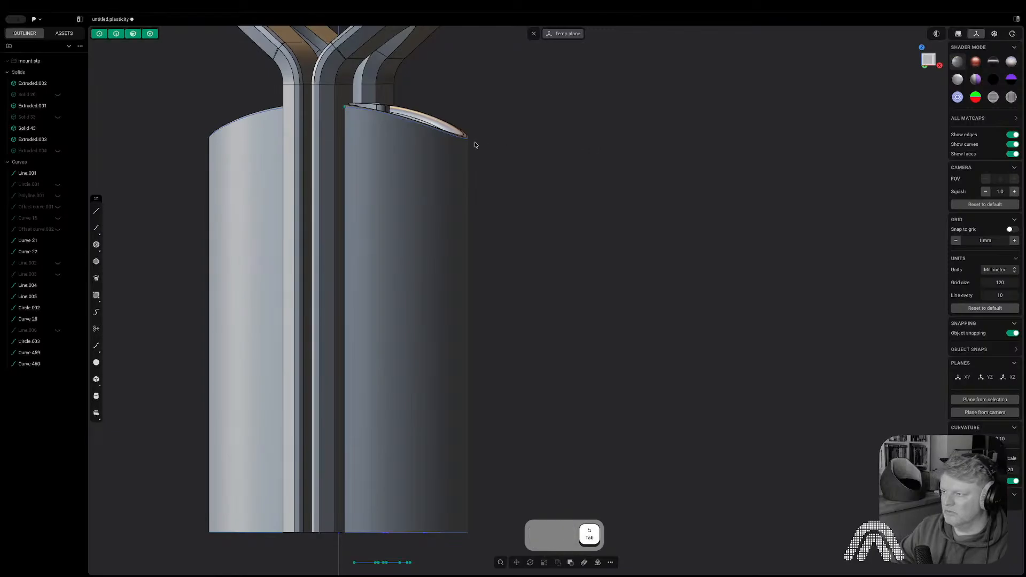
# - Isolate the two duplicated rim curves
pyautogui.click(466, 141)
pyautogui.press('2')
pyautogui.click(466, 138)
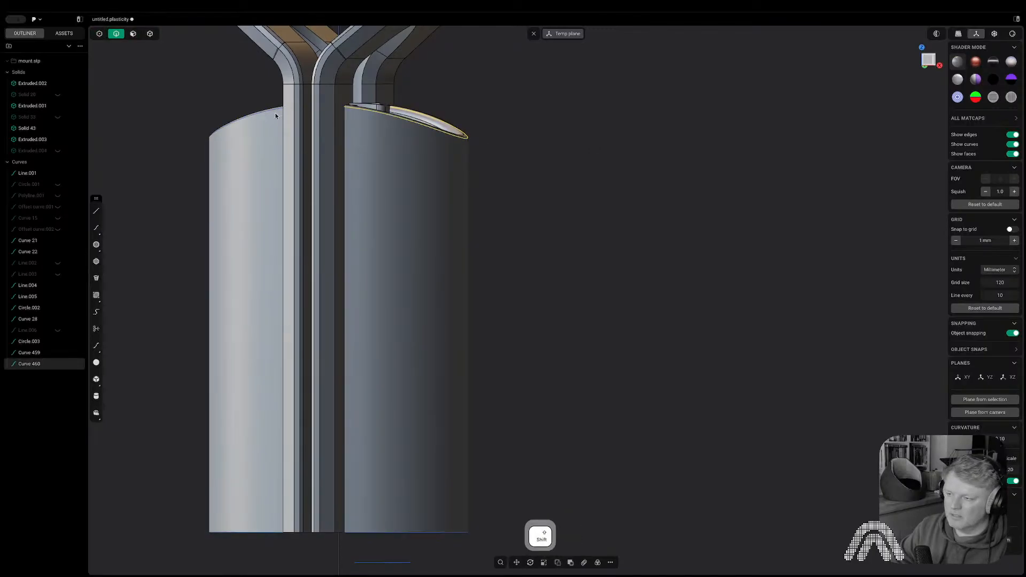
pyautogui.keyDown('shift'); pyautogui.click(275, 116); pyautogui.keyUp('shift')
pyautogui.press('/')
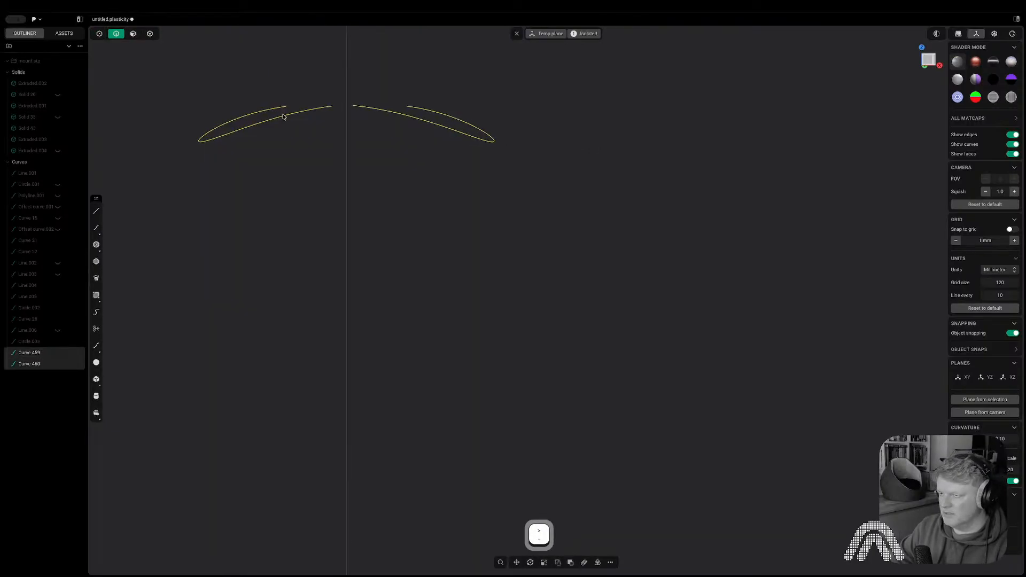
pyautogui.press('.')
# - Bridge both gaps between the open ends of the two rim curves with G2 curvature at each end
pyautogui.press('1')
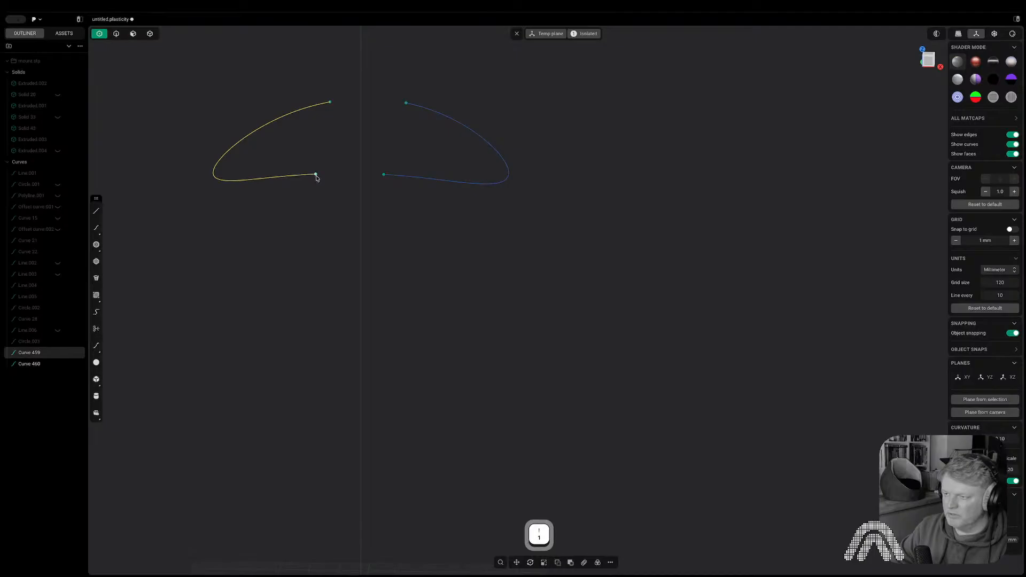
pyautogui.keyDown('shift'); pyautogui.click(383, 175); pyautogui.keyUp('shift')
pyautogui.press('l')
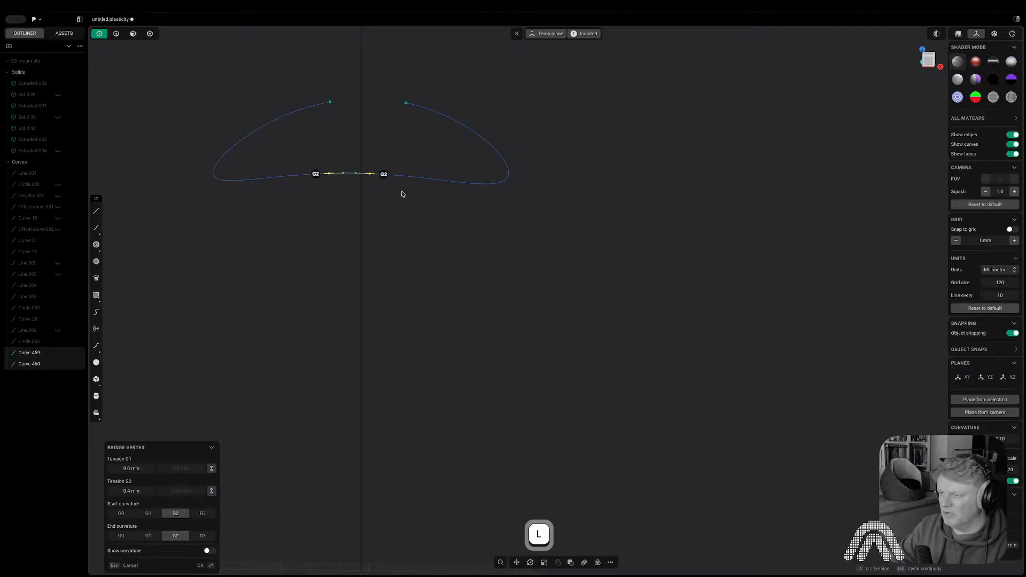
pyautogui.click(404, 196)
pyautogui.click(330, 102)
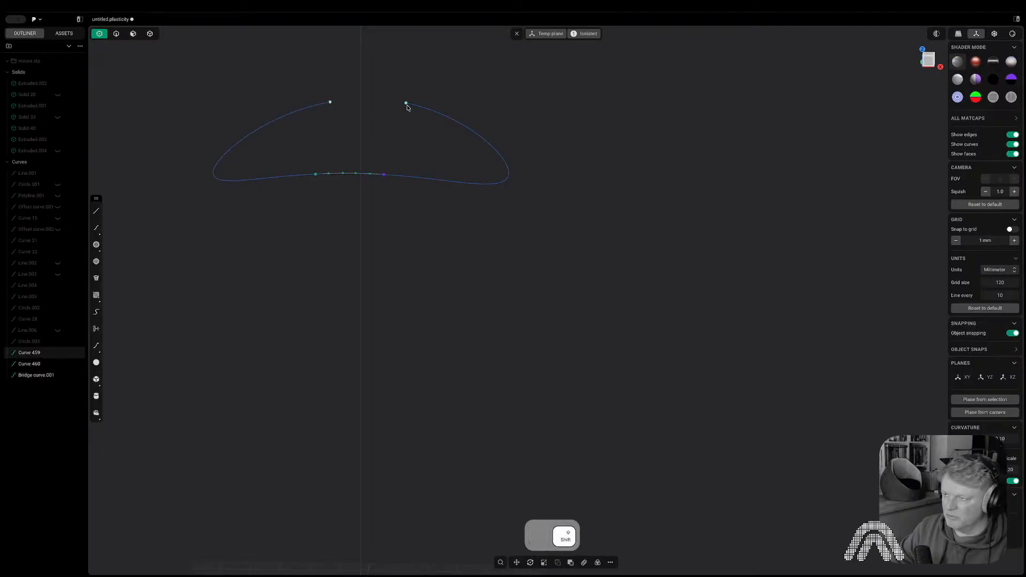
pyautogui.keyDown('shift'); pyautogui.click(406, 103); pyautogui.keyUp('shift')
pyautogui.press('l')
pyautogui.click(421, 130)
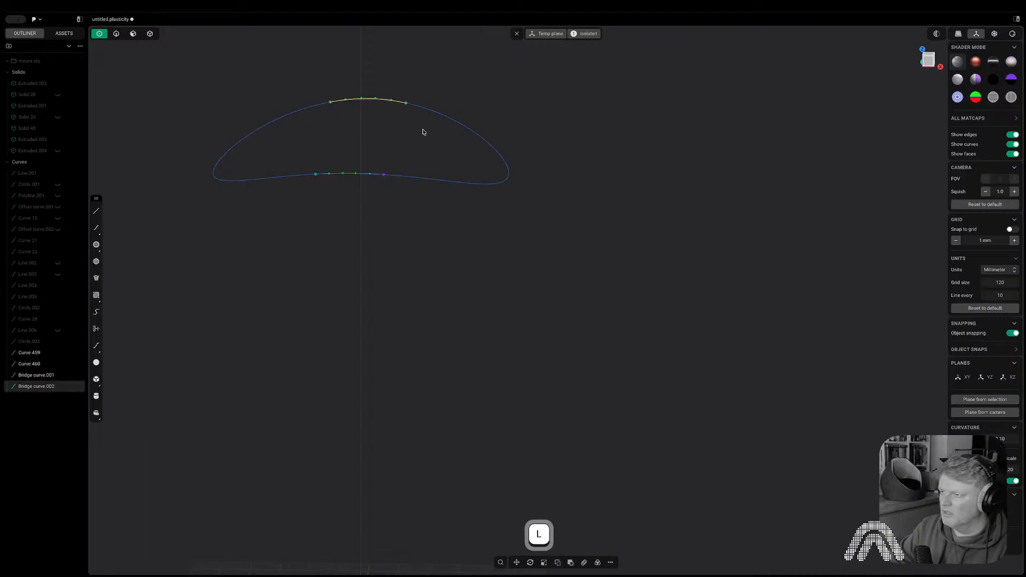
# - Join the two rim curves and the two bridge curves into one closed curve
pyautogui.press('2')
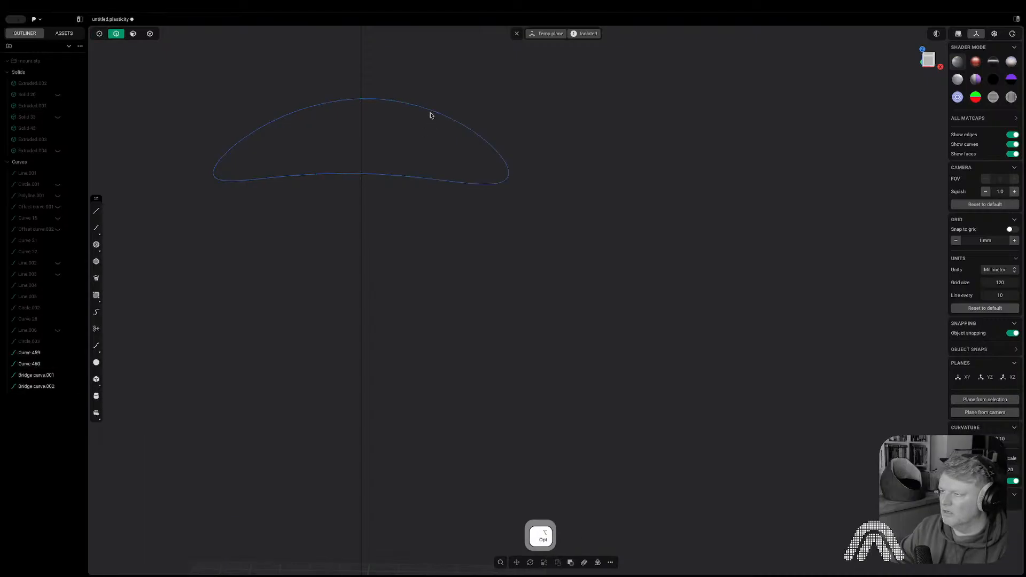
pyautogui.keyDown('shift'); pyautogui.click(404, 105); pyautogui.keyUp('shift')
pyautogui.keyDown('shift'); pyautogui.click(427, 108); pyautogui.keyUp('shift')
pyautogui.keyDown('shift'); pyautogui.click(360, 174); pyautogui.keyUp('shift')
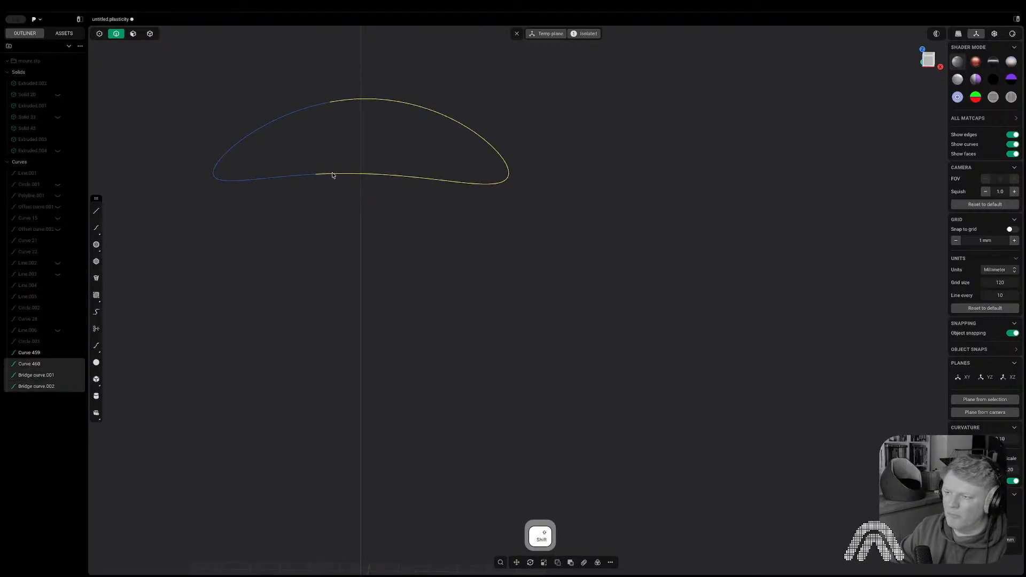
pyautogui.keyDown('shift'); pyautogui.click(294, 176); pyautogui.keyUp('shift')
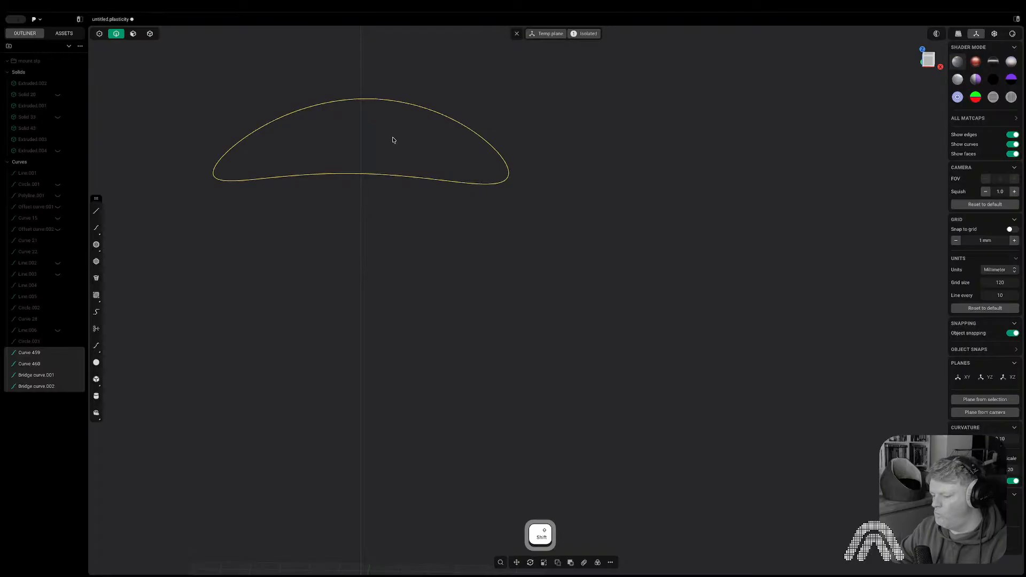
pyautogui.press('j')
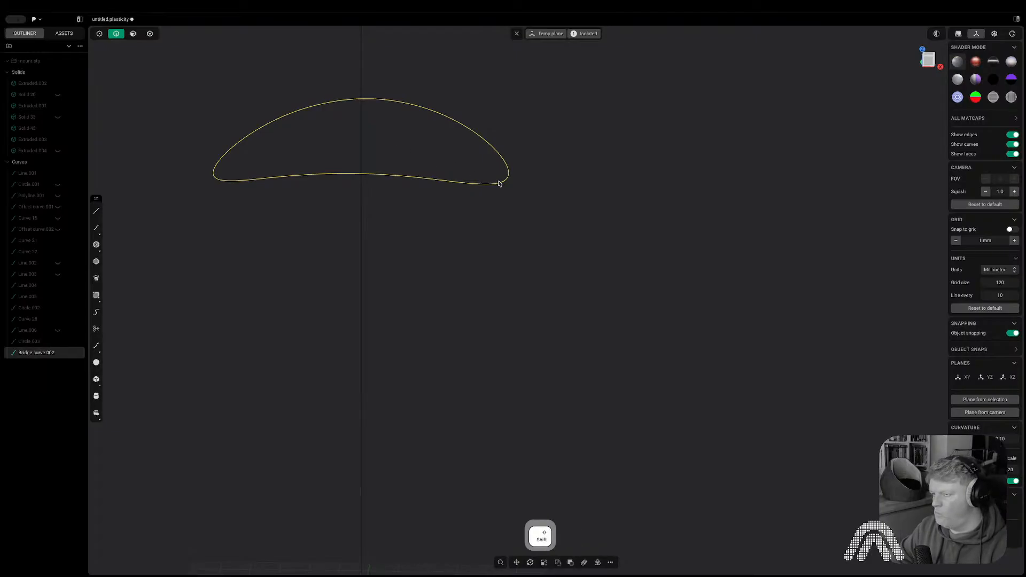
# - Fill the closed rim curve with a patch surface
pyautogui.hotkey('shift', 'j')
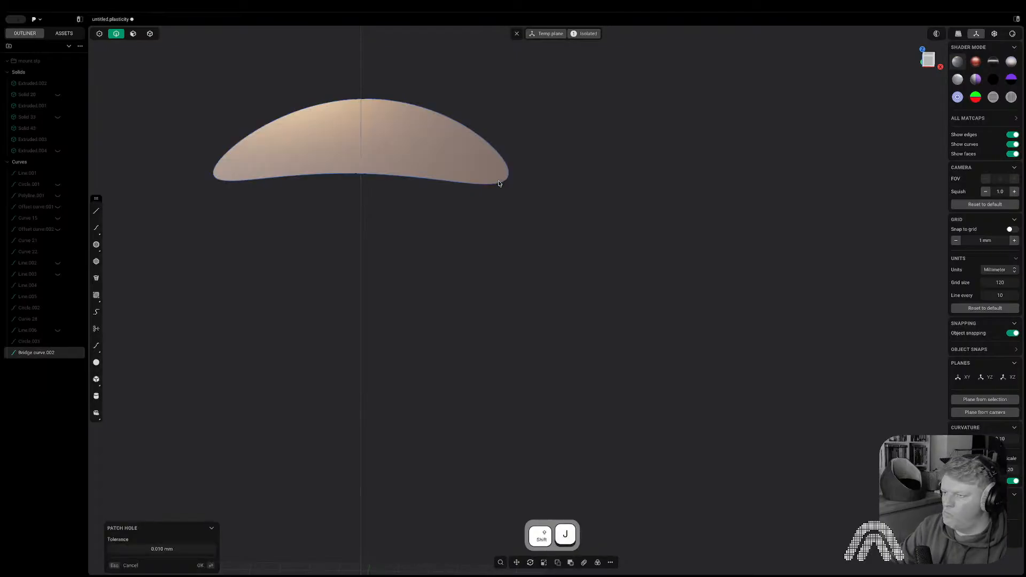
pyautogui.click(564, 236)
pyautogui.scroll(-3, 546, 216)
pyautogui.click(547, 228)
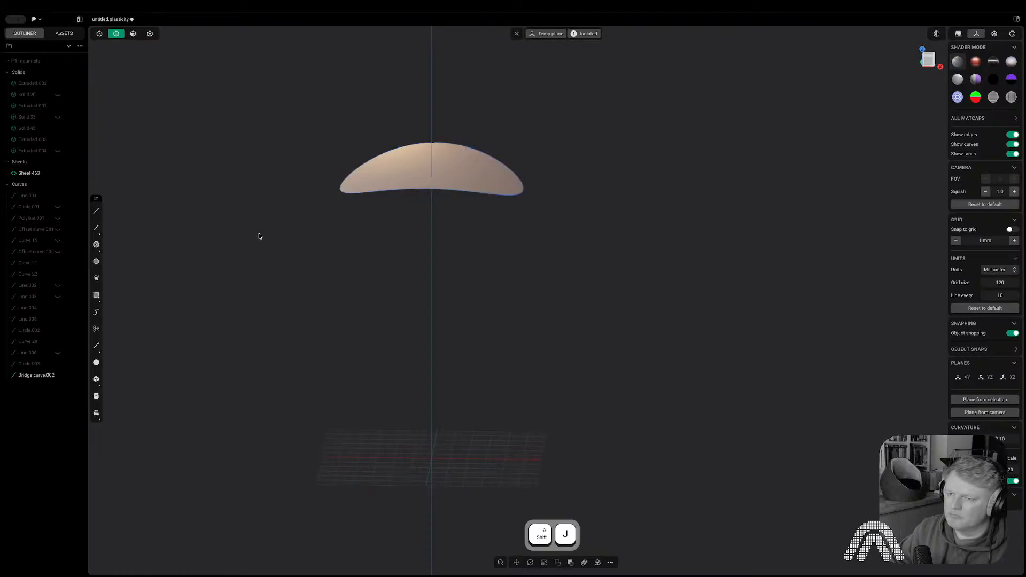
pyautogui.press('j')
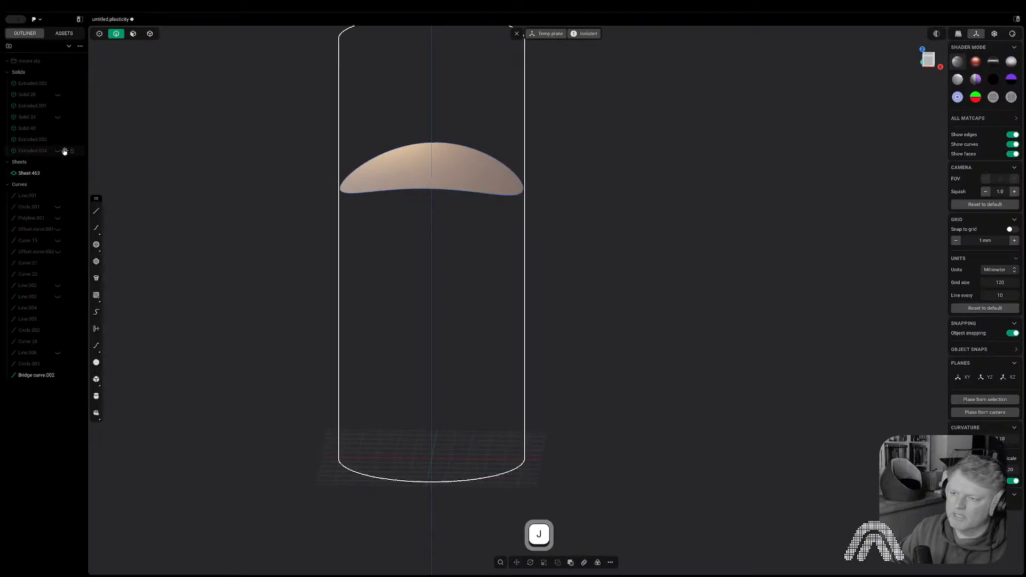
# - Unhide the tall ribbed body along with the other parts, and isolate the patched sheet
pyautogui.click(570, 37)
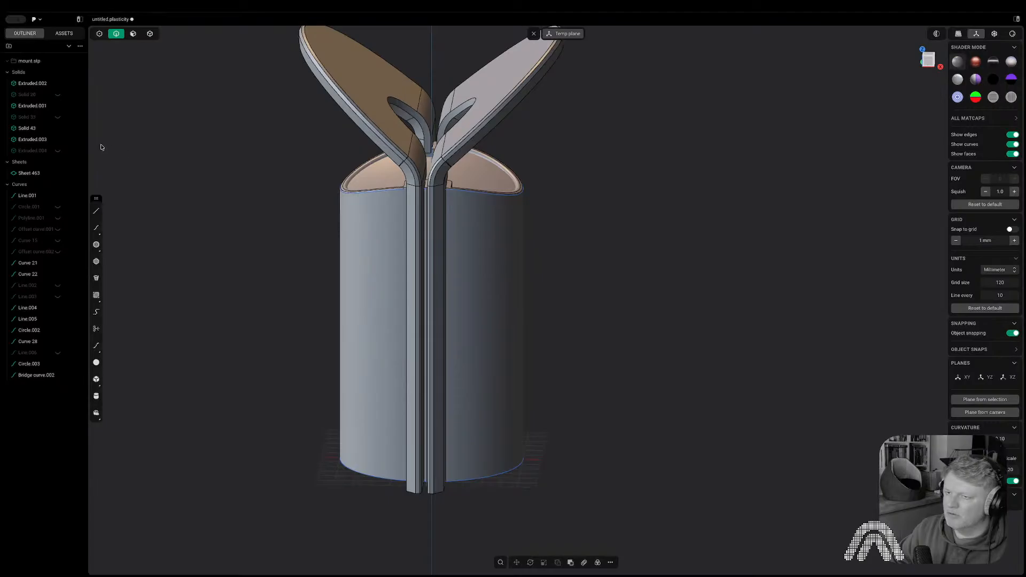
pyautogui.click(58, 150)
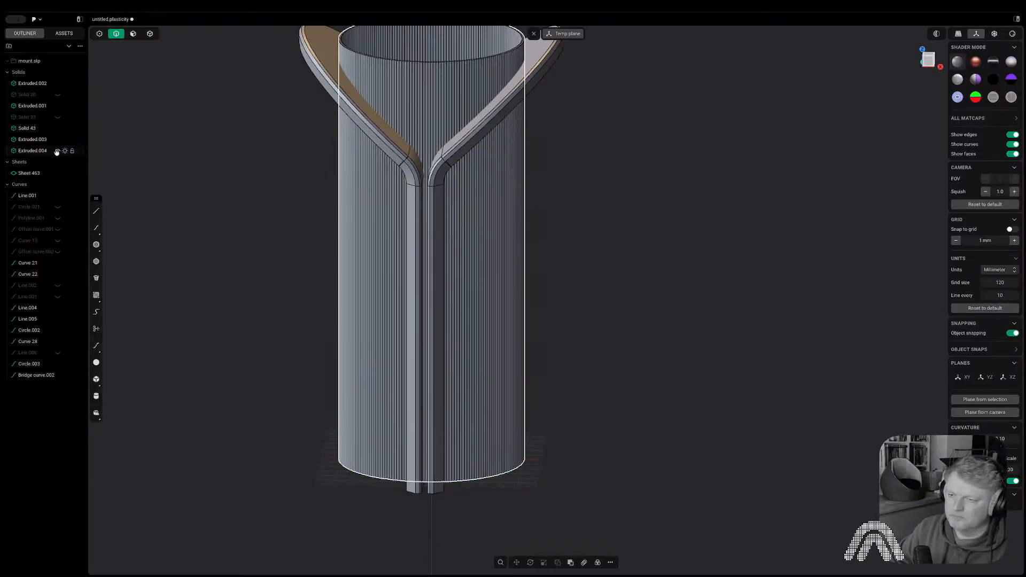
pyautogui.click(30, 173)
pyautogui.press('.')
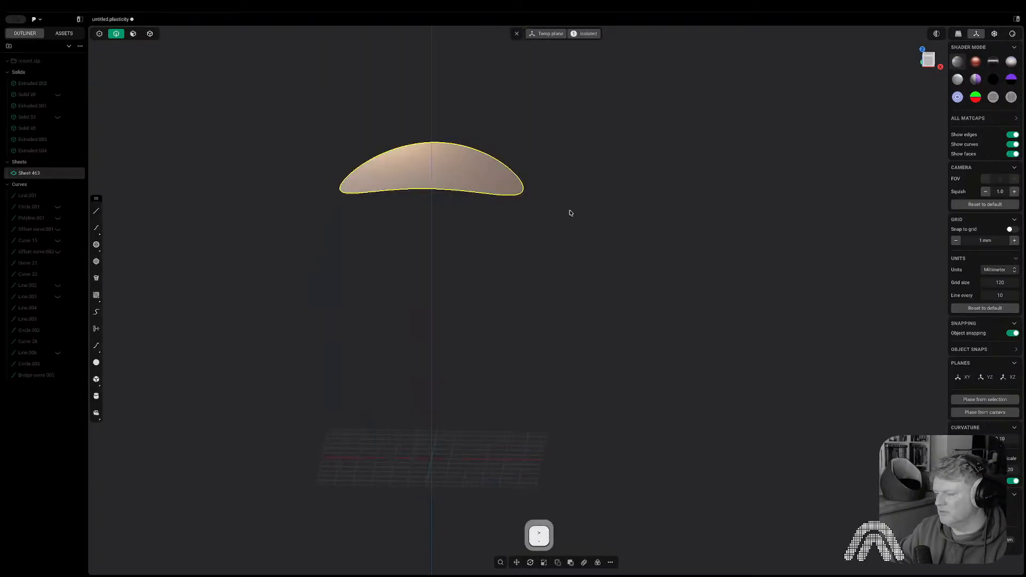
# - Extend all boundary edges of the patched sheet linearly outward, well beyond the cylinder's outline
pyautogui.press('2')
pyautogui.click(509, 196)
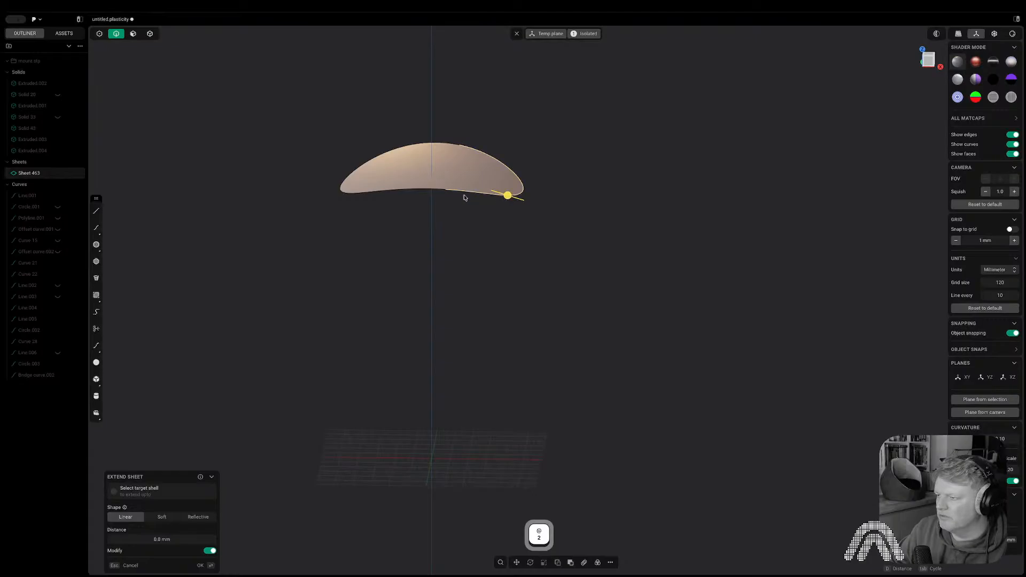
pyautogui.press('alt')
pyautogui.moveTo(447, 190); pyautogui.dragTo(465, 230)
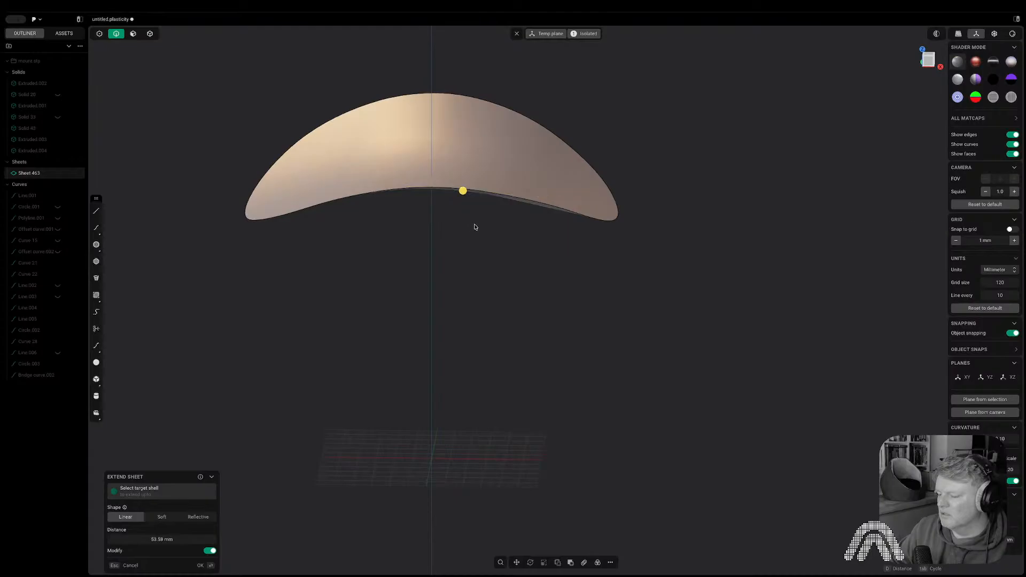
pyautogui.rightClick(474, 227)
# - Bring back all parts and cut the ribbed body with the extended sheet using a Boolean difference
pyautogui.moveTo(456, 215); pyautogui.dragTo(546, 236, button='right')
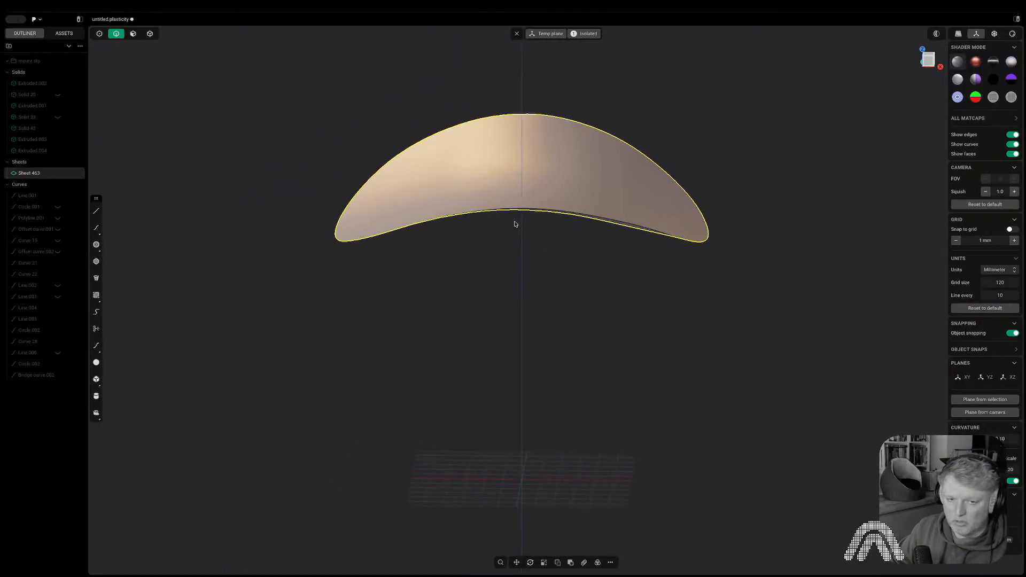
pyautogui.moveTo(538, 194); pyautogui.dragTo(561, 150, button='middle')
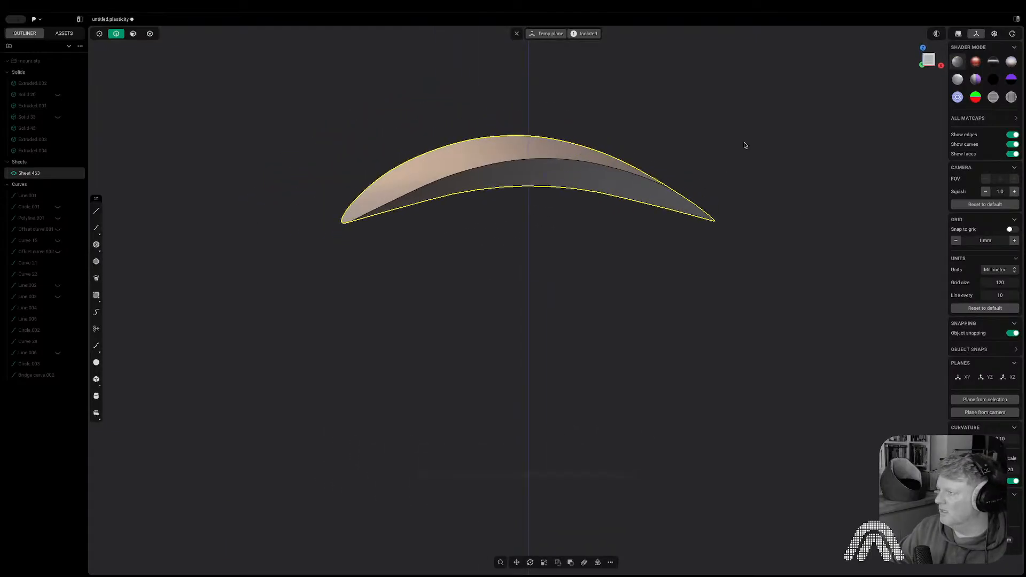
pyautogui.click(579, 35)
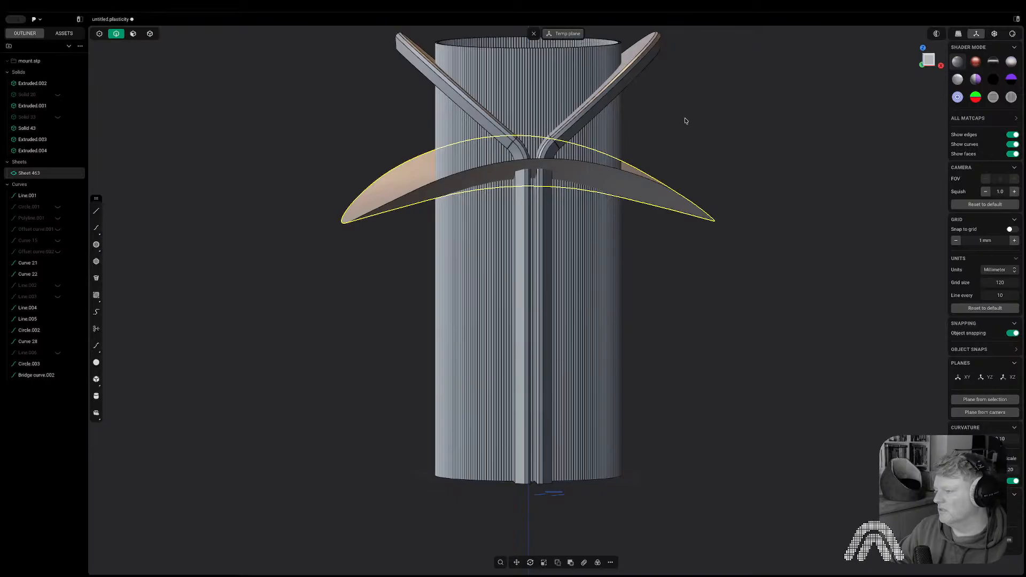
pyautogui.click(933, 64)
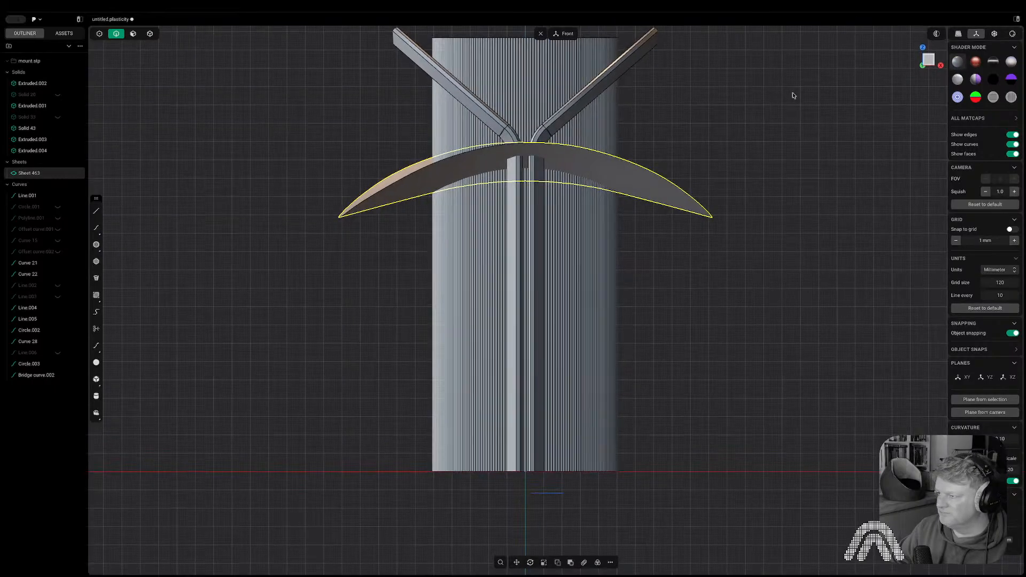
pyautogui.click(793, 95)
pyautogui.press('q')
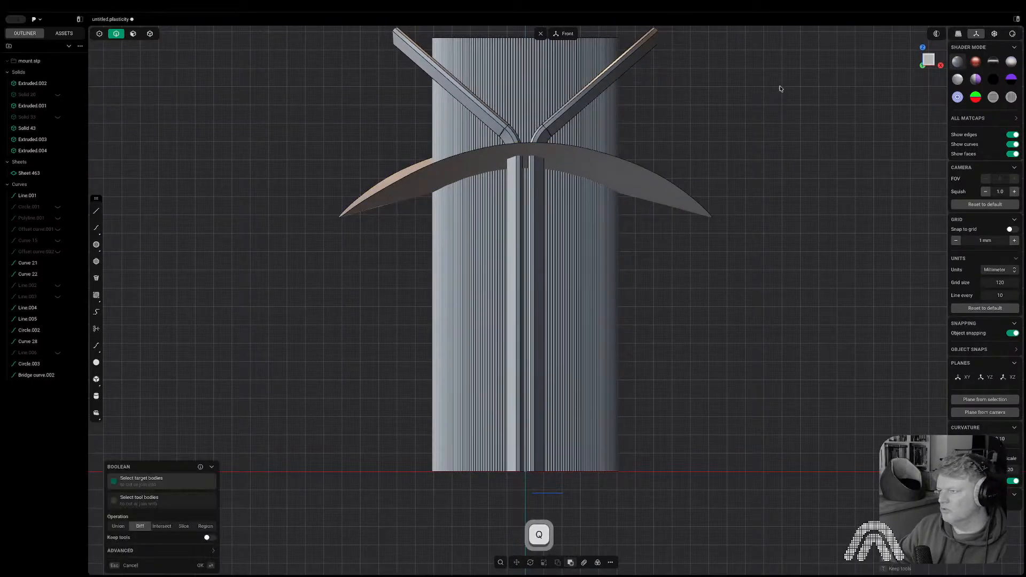
pyautogui.click(596, 124)
pyautogui.click(645, 183)
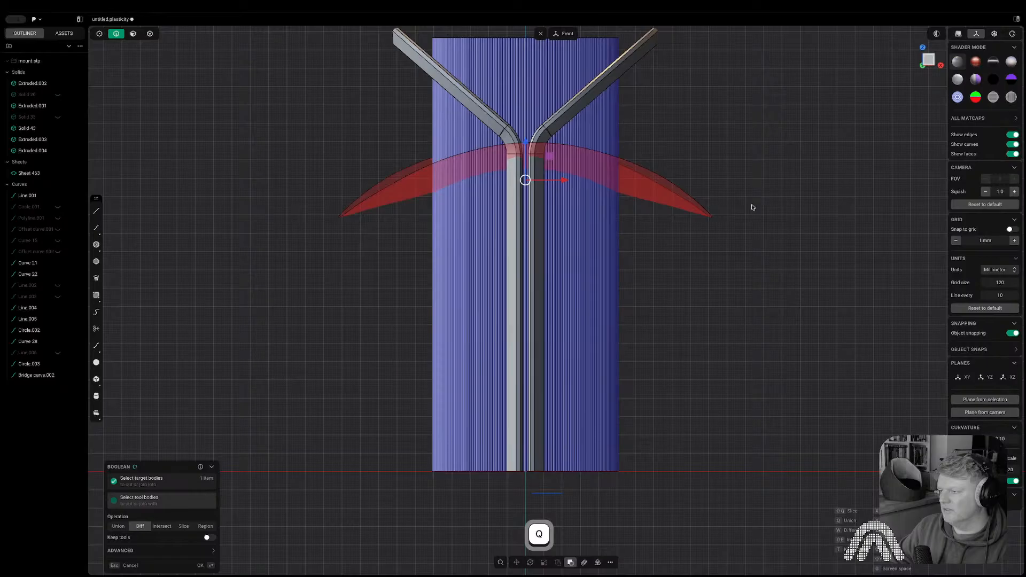
pyautogui.rightClick(732, 163)
pyautogui.click(733, 163)
# - Hide the cut-off upper piece of the ribbed body and check the trimmed rim from both sides
pyautogui.press('Tab')
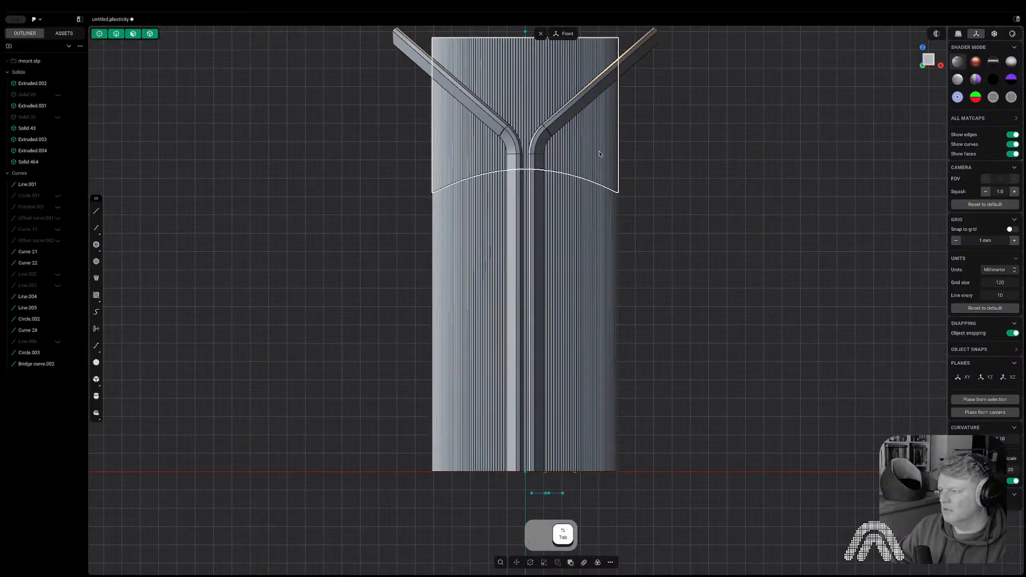
pyautogui.click(599, 152)
pyautogui.press('h')
pyautogui.moveTo(600, 156); pyautogui.dragTo(694, 196, button='middle')
pyautogui.scroll(5, 662, 247)
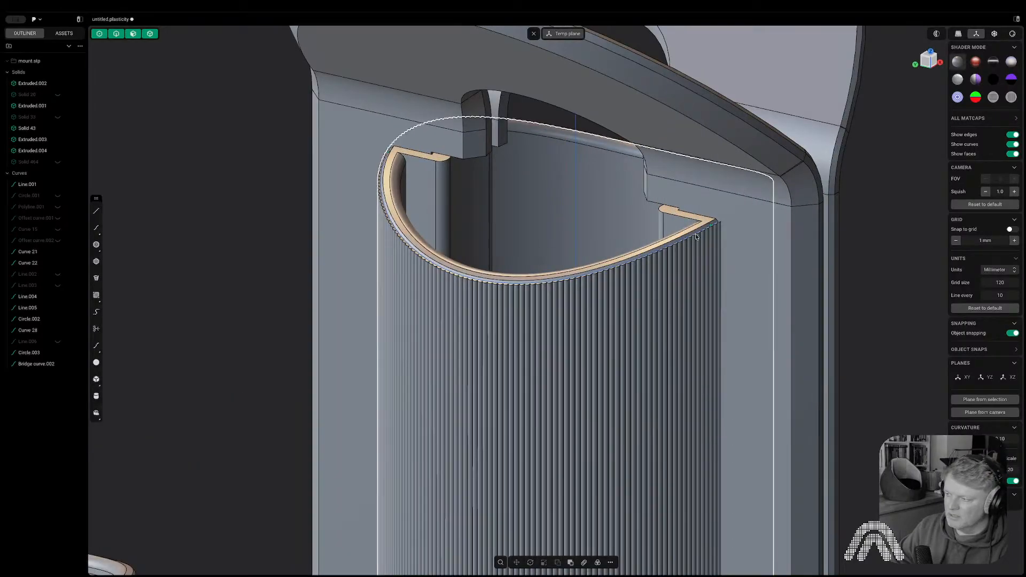
pyautogui.moveTo(708, 235); pyautogui.dragTo(169, 250, button='middle')
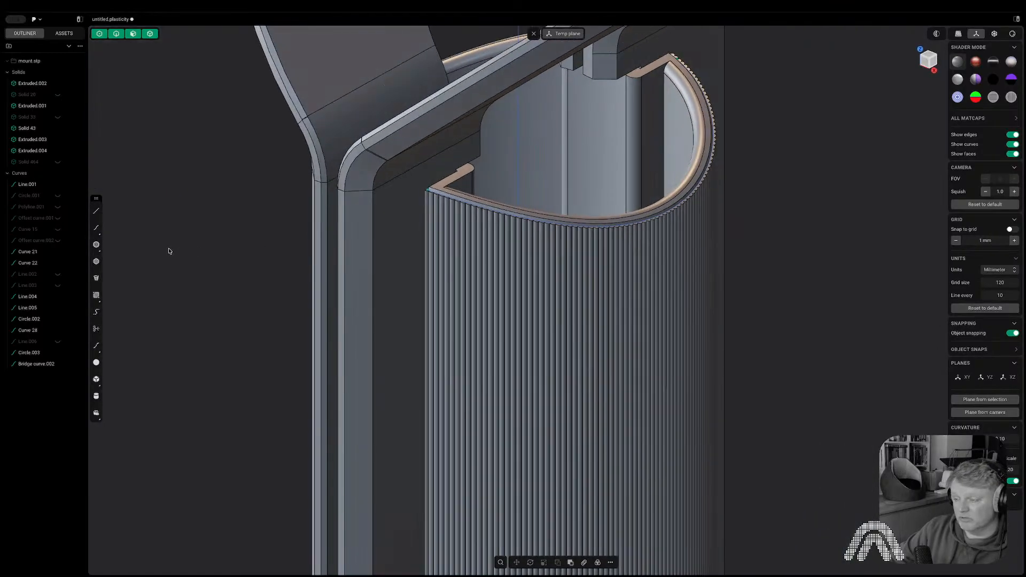
# - Hide the two bent plates that stand between the cylinder halves
pyautogui.press('Tab')
pyautogui.press('h')
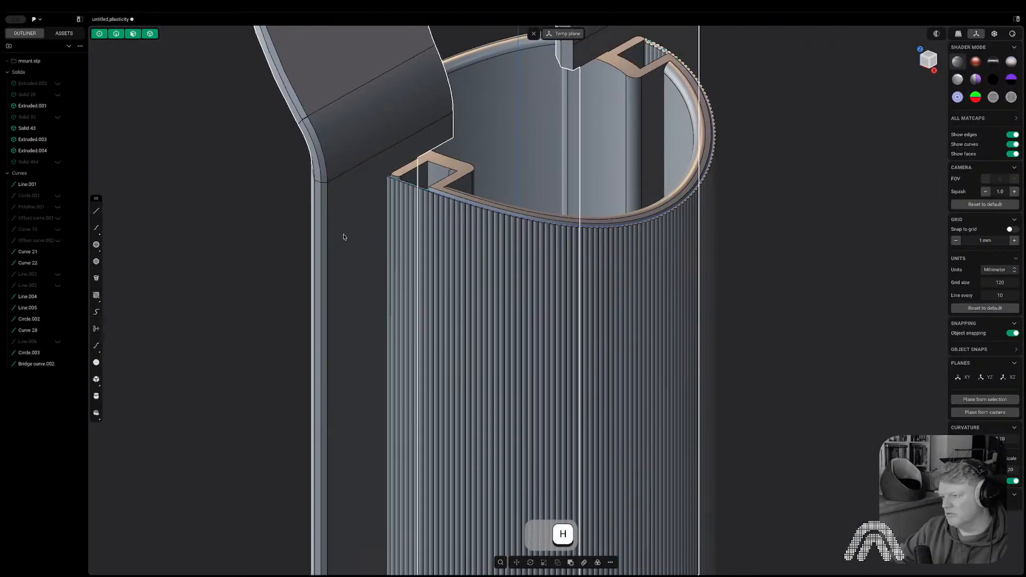
pyautogui.click(344, 235)
pyautogui.press('h')
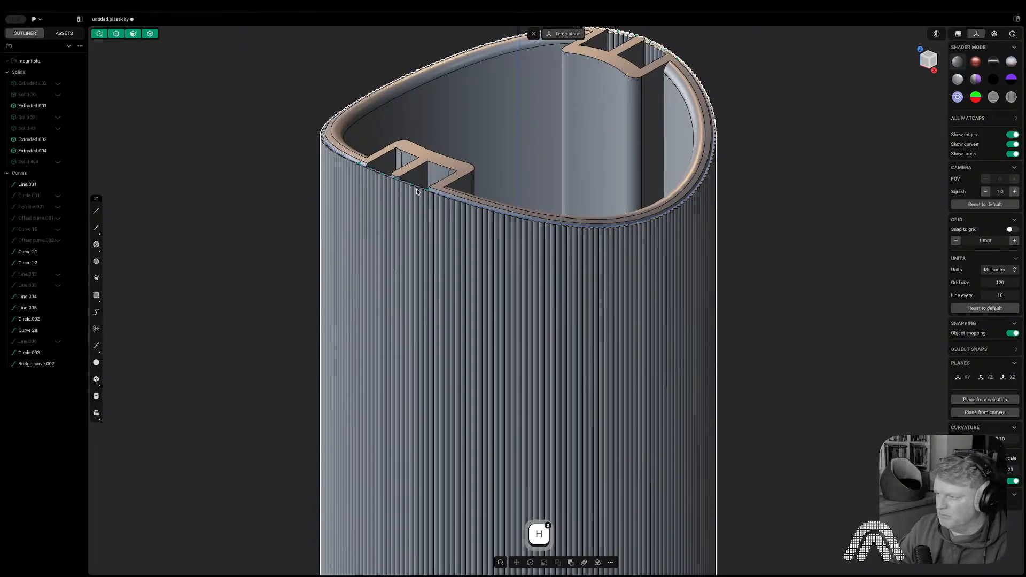
# - Examine up close and from the top how the trimmed ribs meet the cylinder's outer rim
pyautogui.moveTo(414, 192); pyautogui.dragTo(455, 200, button='middle')
pyautogui.scroll(5, 428, 197)
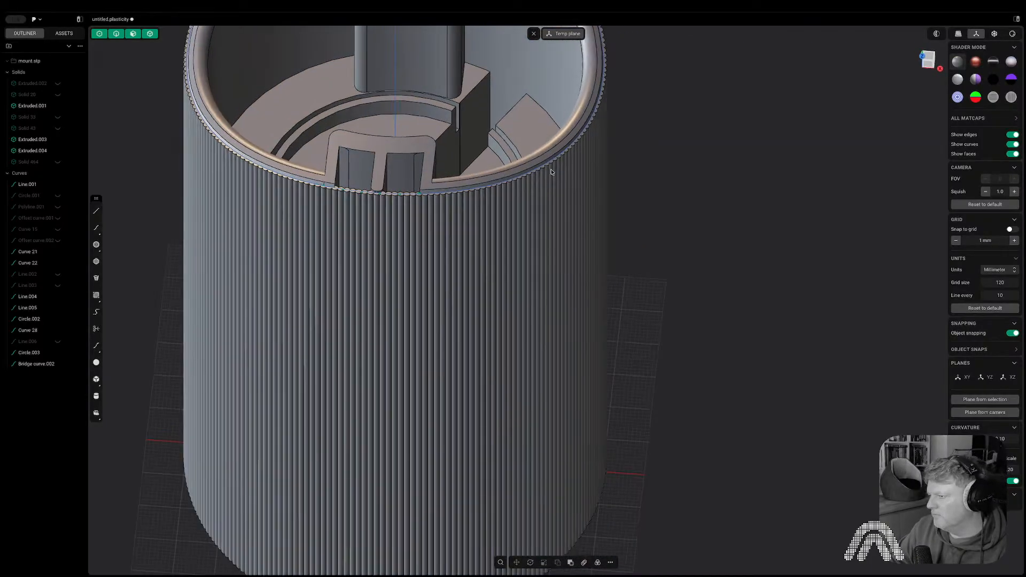
pyautogui.scroll(3, 425, 185)
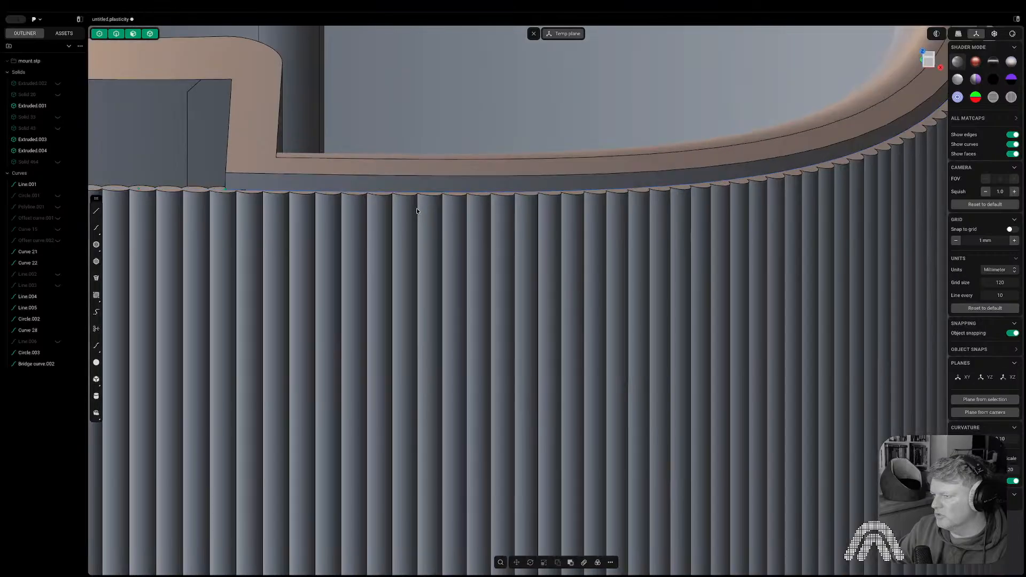
pyautogui.moveTo(425, 195); pyautogui.dragTo(450, 201, button='middle')
pyautogui.click(932, 57)
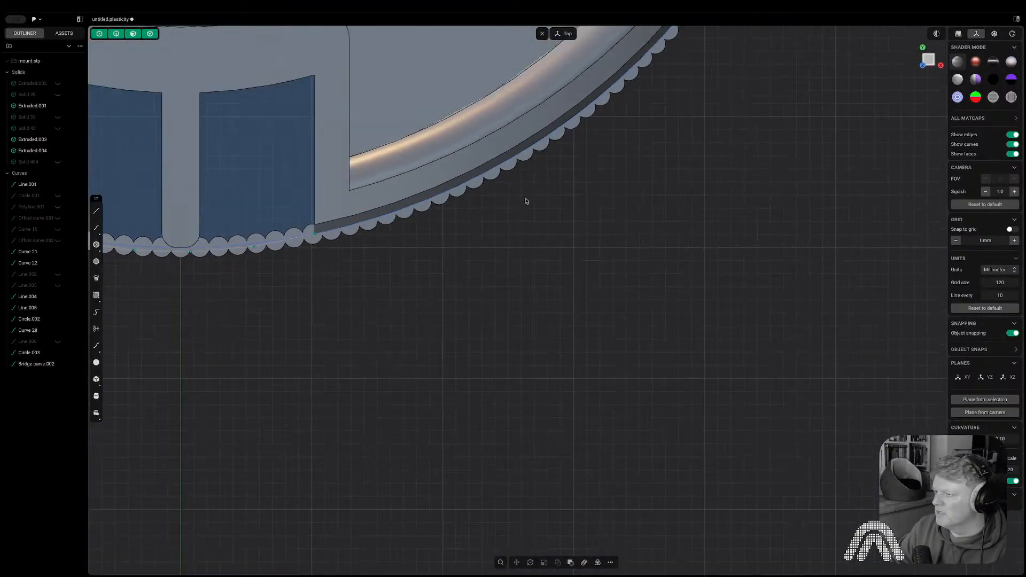
# - Draw a straight line in top view from the side of the lower slot outward past the ribbed rim, parallel to the Y axis
pyautogui.scroll(-3, 567, 256)
pyautogui.scroll(1, 537, 312)
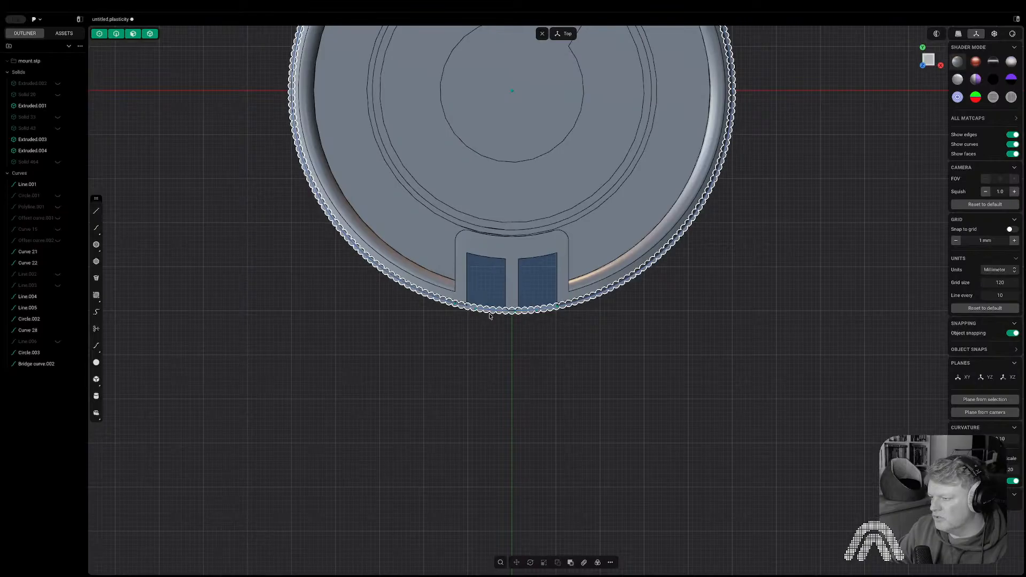
pyautogui.keyDown('shift'); pyautogui.click(475, 298); pyautogui.keyUp('shift')
pyautogui.hotkey('shift', 'a')
pyautogui.hotkey('shift', 'a')
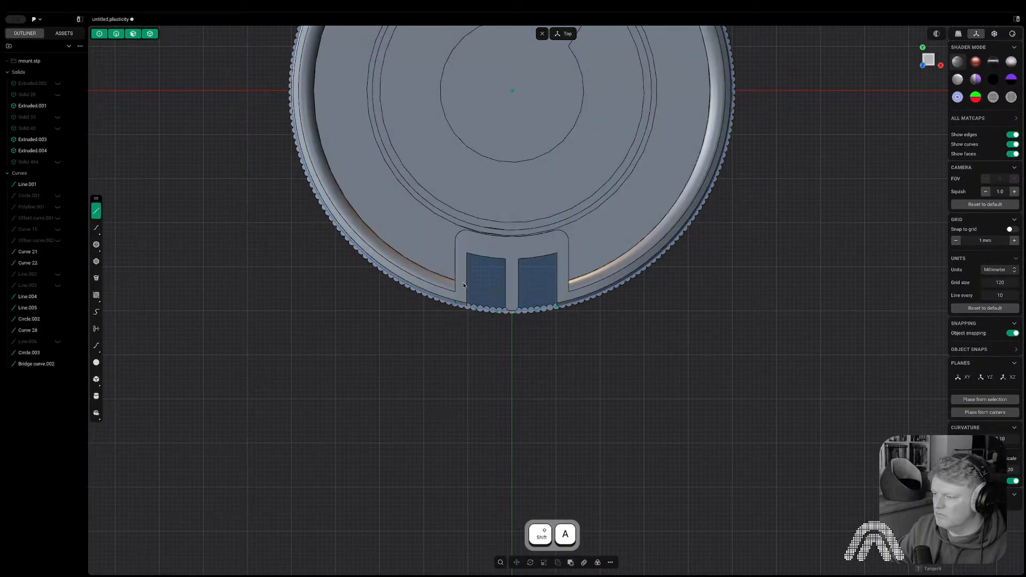
pyautogui.click(463, 282)
pyautogui.click(468, 413)
pyautogui.scroll(-3, 470, 409)
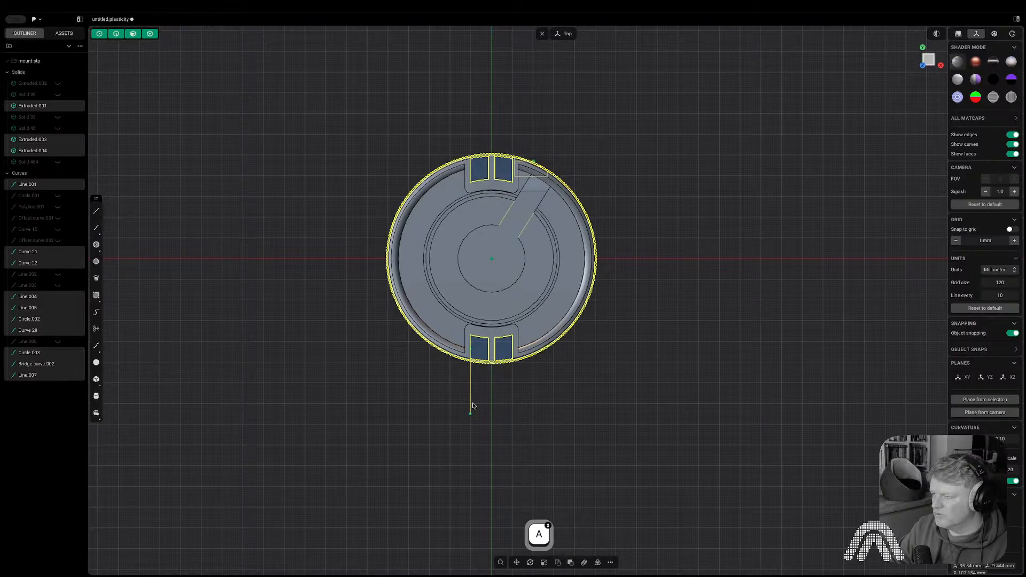
# - Scale the new line along Y so it runs from the middle of the cylinder to well outside the rim
pyautogui.press('2')
pyautogui.click(470, 389)
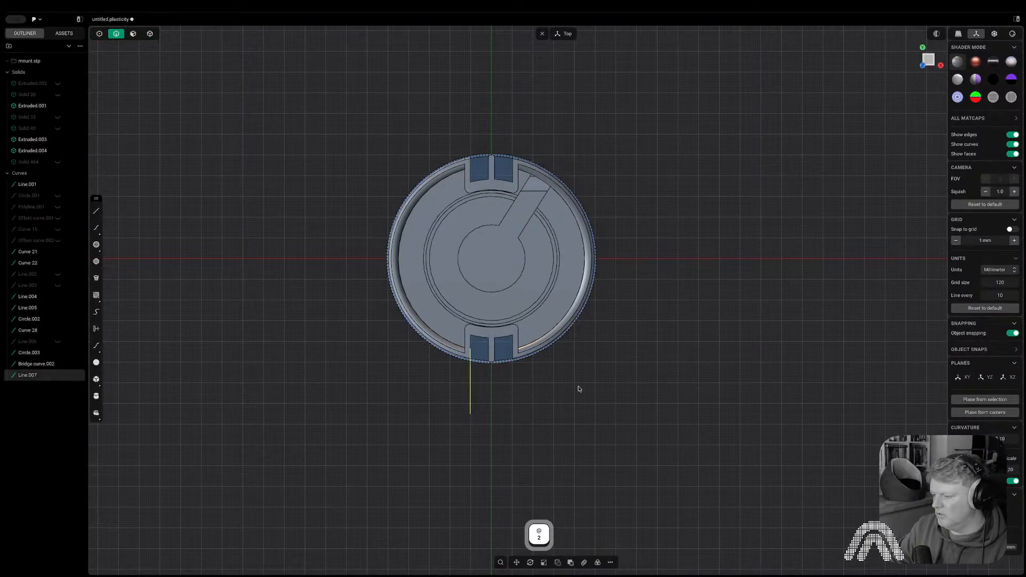
pyautogui.press('s')
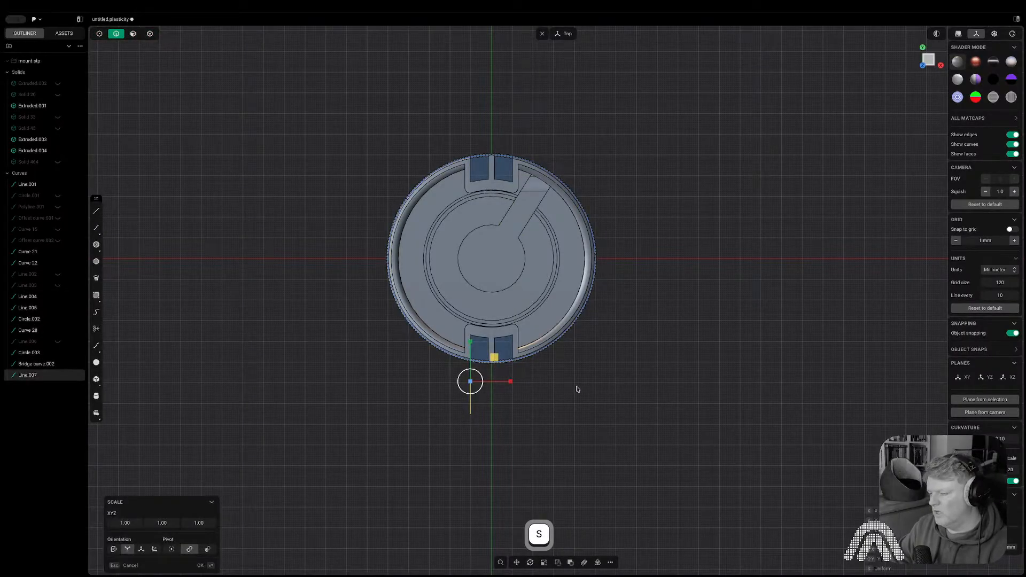
pyautogui.press('y')
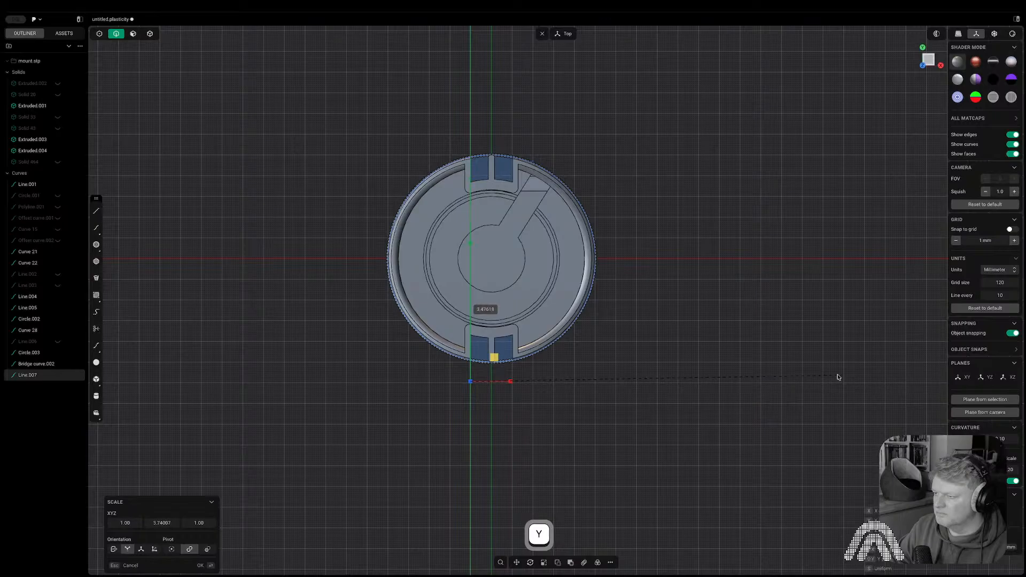
pyautogui.click(769, 370)
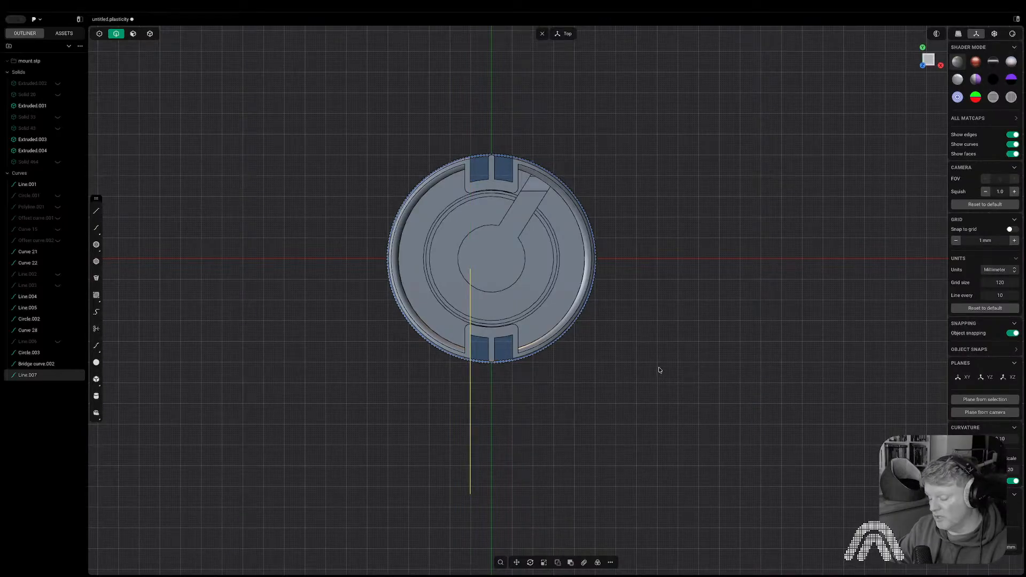
# - Cut the ribbed outer body along the line with Extend enabled so the cut crosses both slots
pyautogui.press('c')
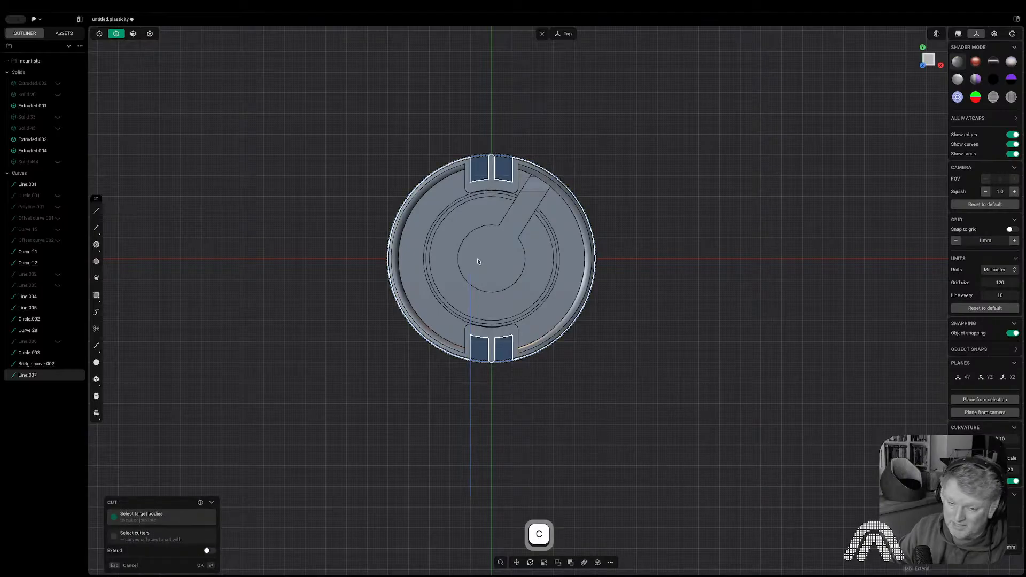
pyautogui.click(477, 364)
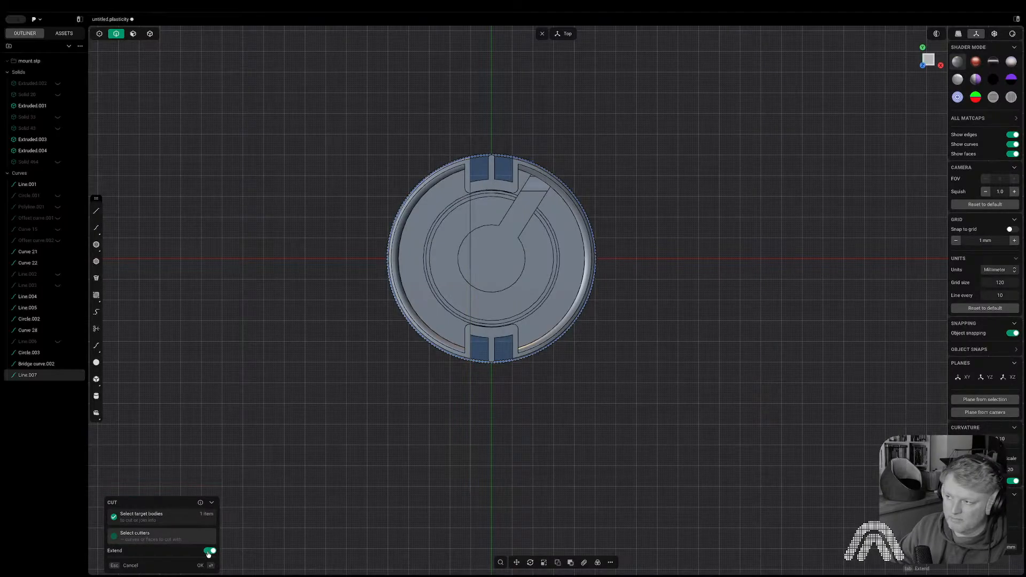
pyautogui.press('Return')
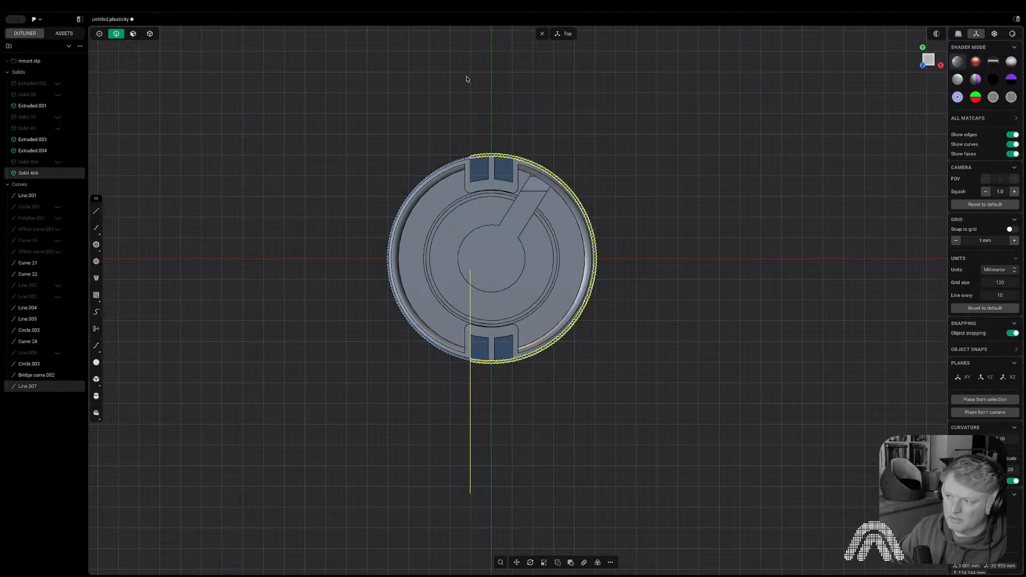
pyautogui.scroll(5, 489, 159)
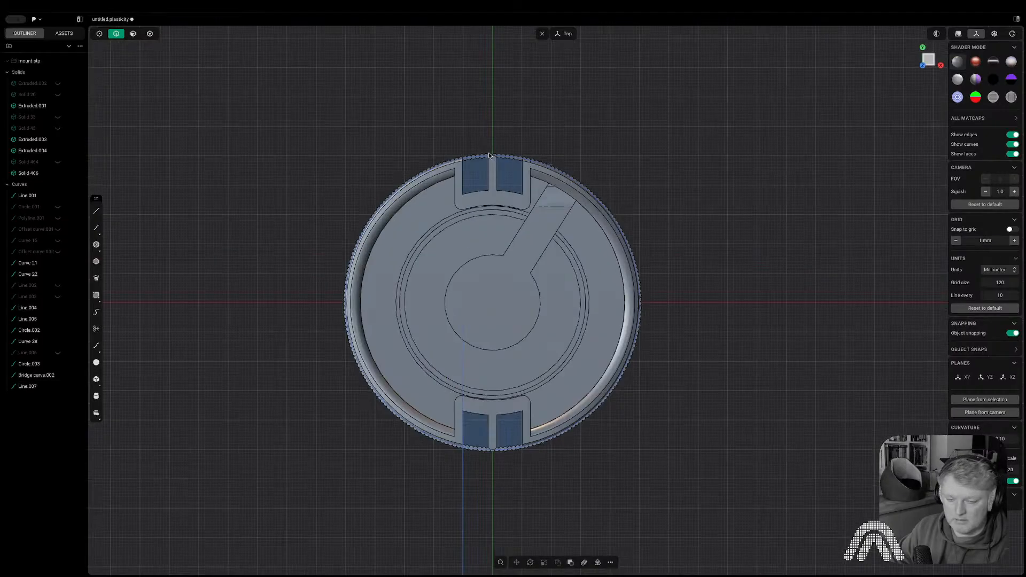
pyautogui.press('Tab')
pyautogui.scroll(-8, 470, 159)
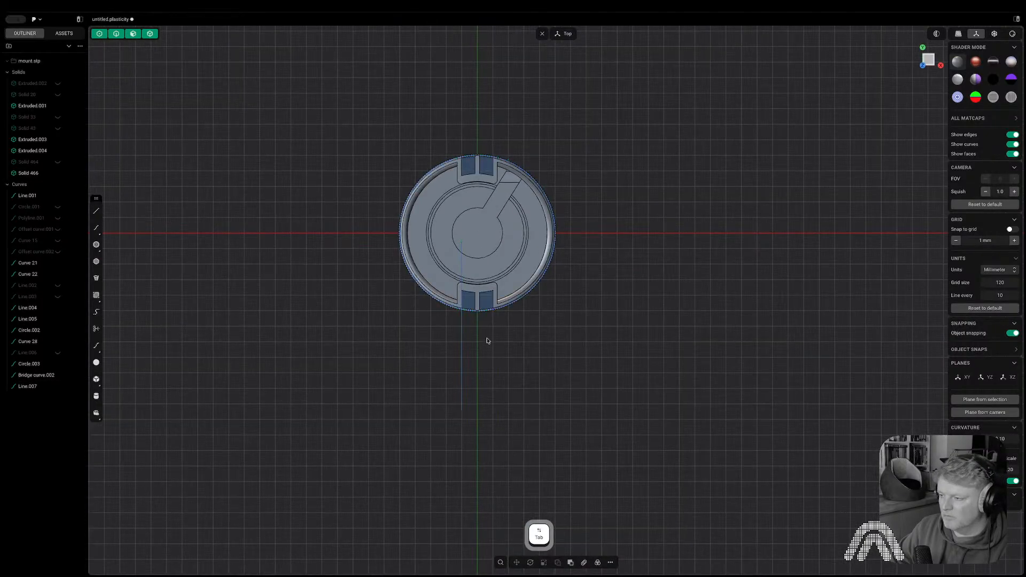
# - Mirror the cutting line across the centre plane onto the other side of the slot
pyautogui.press('2')
pyautogui.click(462, 341)
pyautogui.hotkey('alt', 'x')
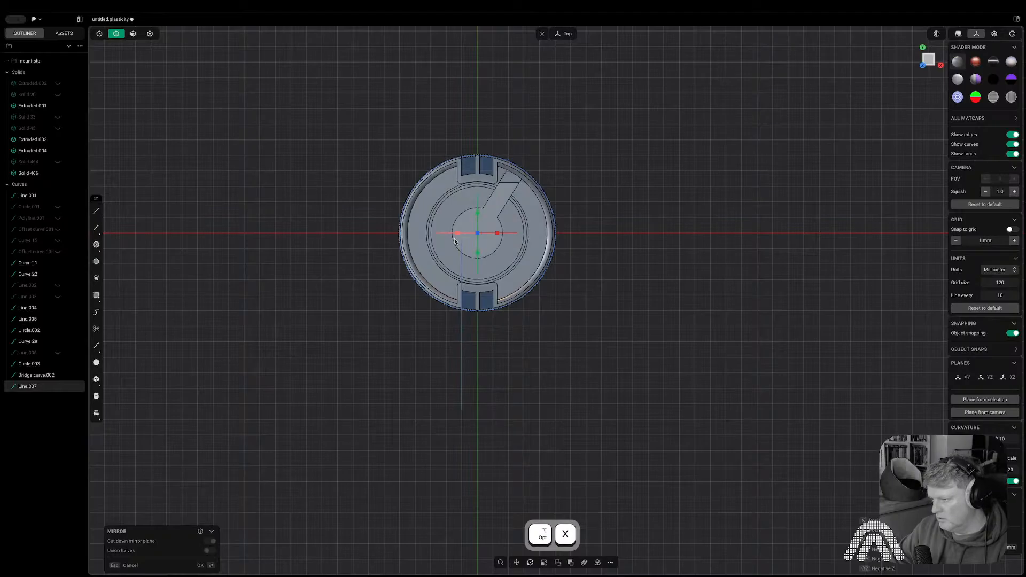
pyautogui.click(577, 371)
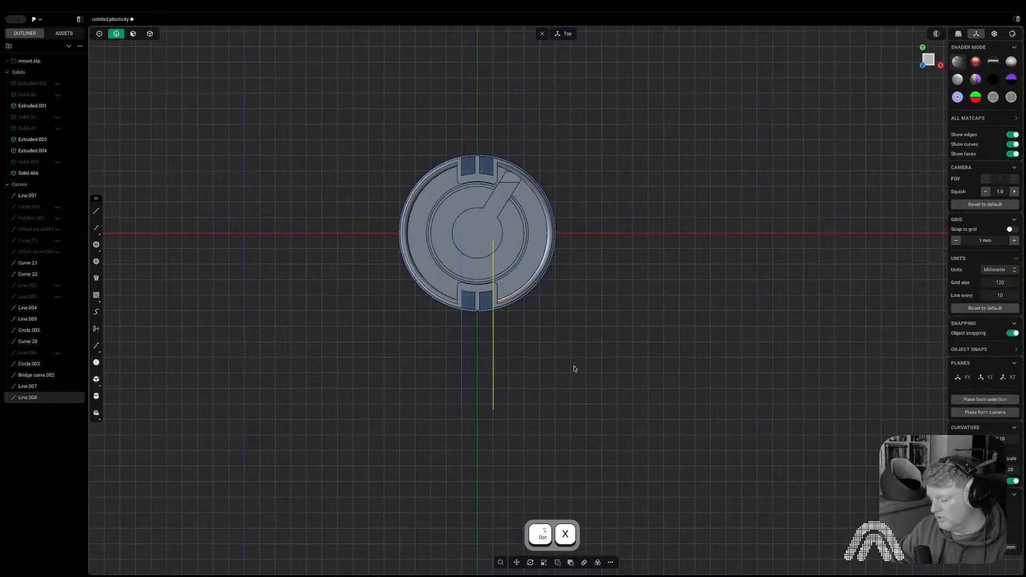
# - Cut the remaining ribbed body with the mirrored line to separate the ribs in front of the slots
pyautogui.press('2')
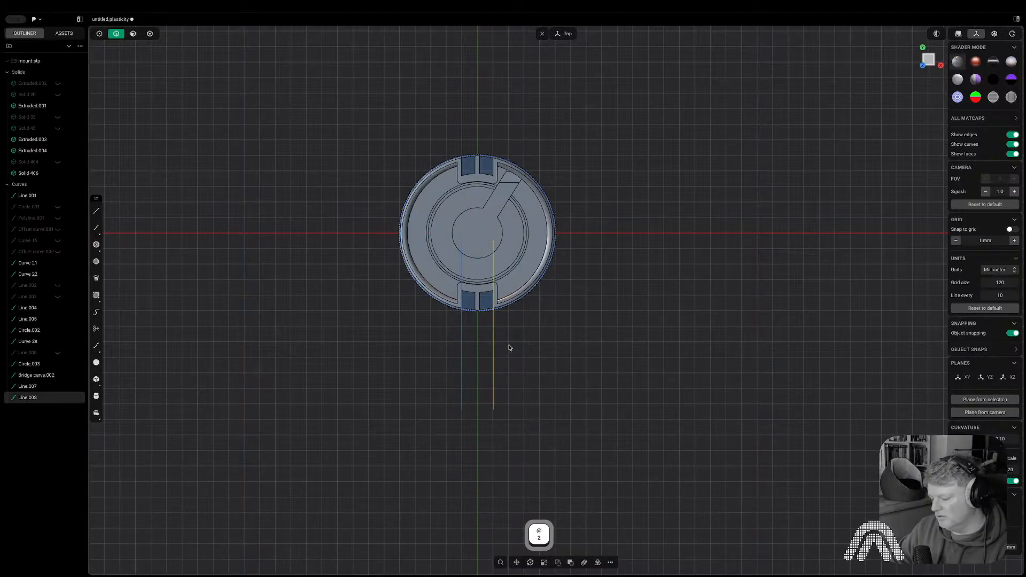
pyautogui.press('c')
pyautogui.click(510, 308)
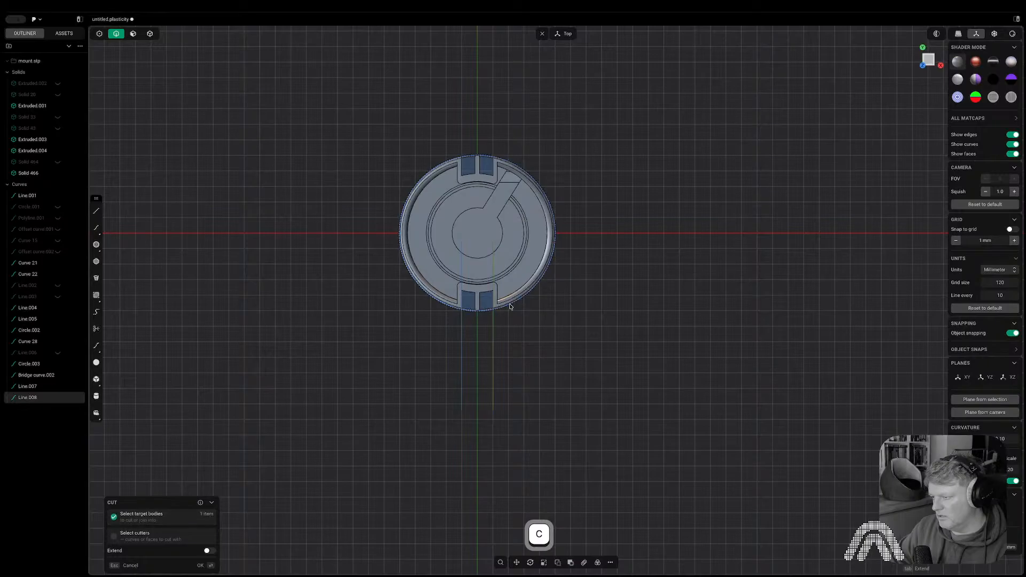
pyautogui.rightClick(652, 346)
pyautogui.click(661, 334)
pyautogui.press('Tab')
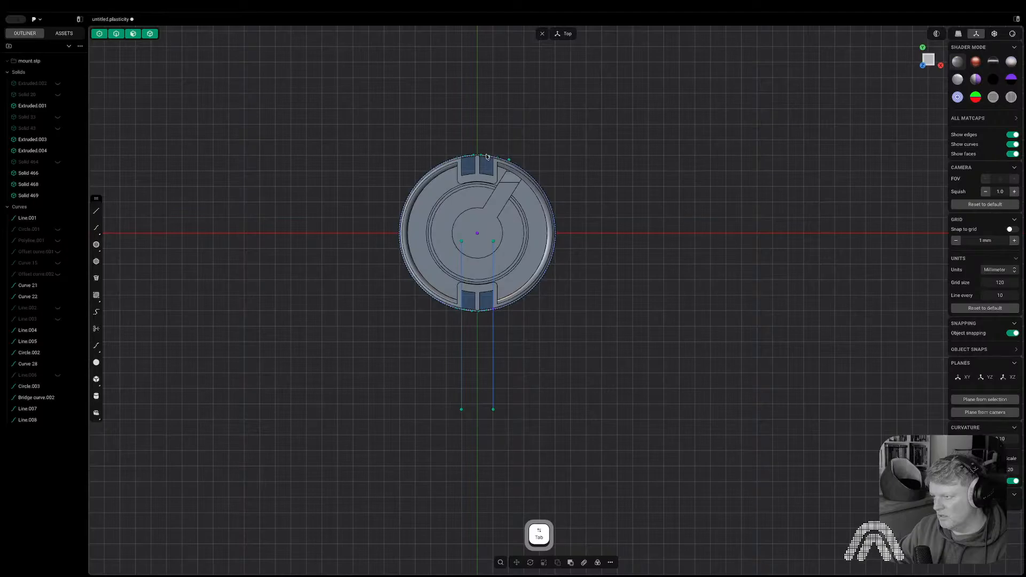
# - Delete the two rib segments that cover the upper and lower slot openings
pyautogui.scroll(5, 486, 156)
pyautogui.press('x')
pyautogui.scroll(-3, 481, 176)
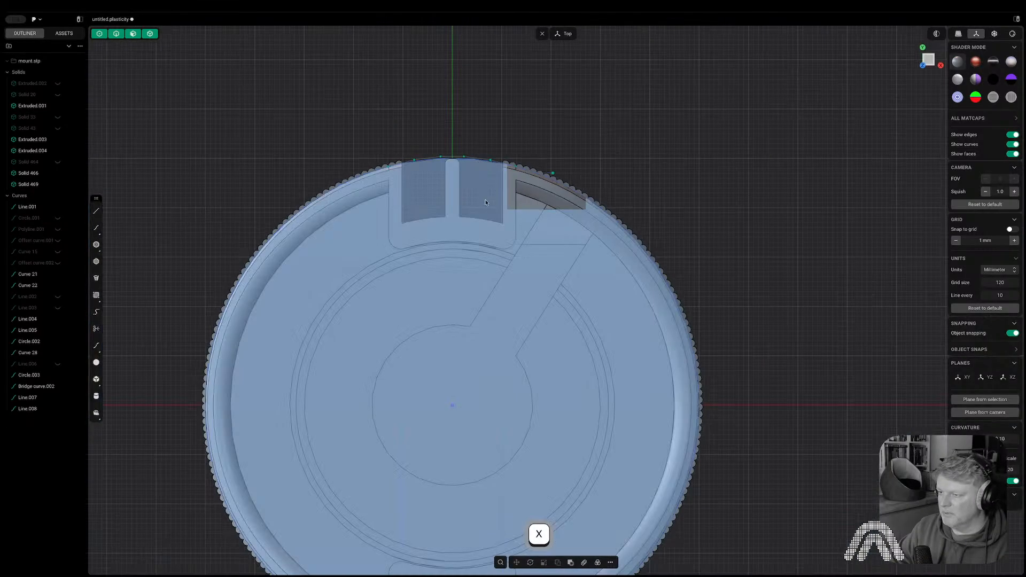
pyautogui.moveTo(492, 430); pyautogui.dragTo(505, 180, button='right')
pyautogui.scroll(8, 486, 406)
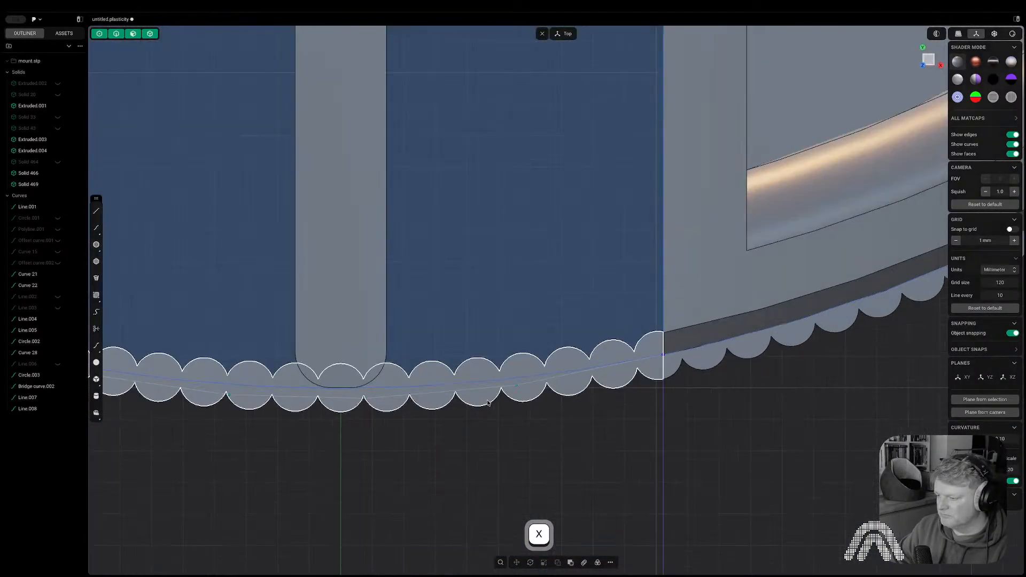
pyautogui.press('x')
pyautogui.scroll(-5, 492, 392)
# - Fillet the outer vertical end edges of both ribbed halves beside the first slot opening
pyautogui.moveTo(499, 391); pyautogui.dragTo(403, 345, button='right')
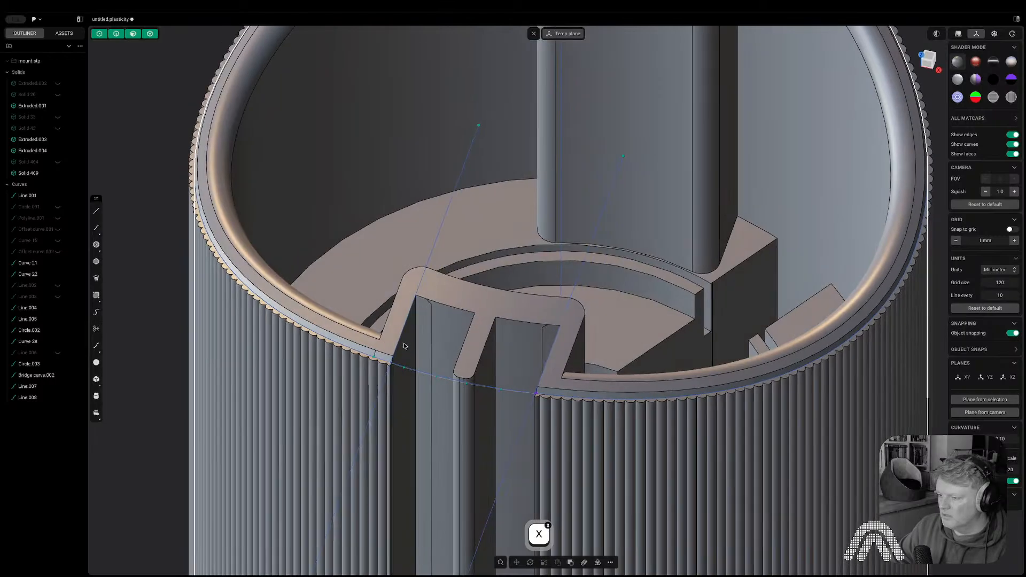
pyautogui.scroll(5, 404, 345)
pyautogui.press('2')
pyautogui.scroll(5, 379, 397)
pyautogui.click(380, 396)
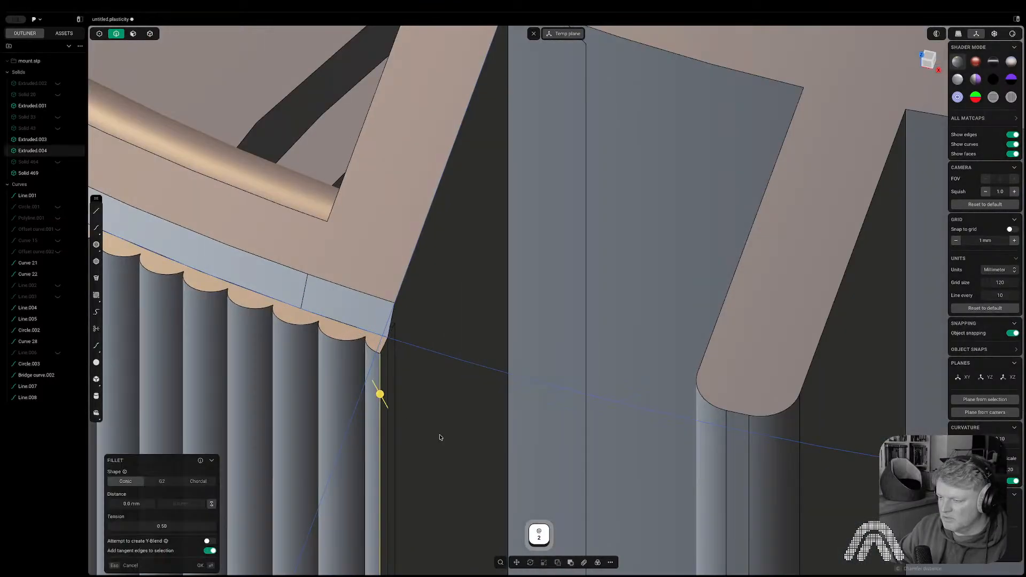
pyautogui.scroll(-6, 406, 382)
pyautogui.scroll(6, 427, 354)
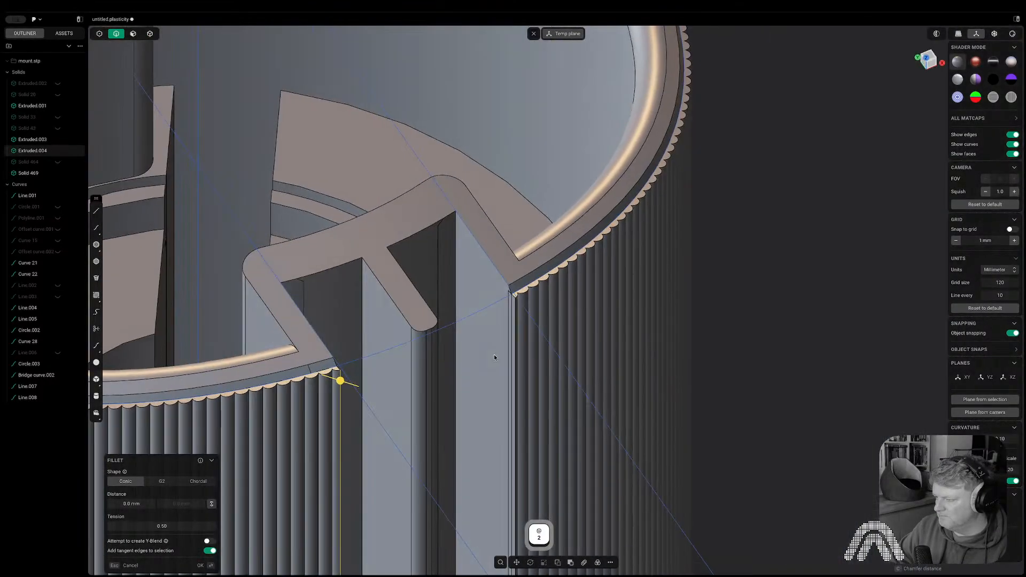
pyautogui.keyDown('shift'); pyautogui.click(516, 319); pyautogui.keyUp('shift')
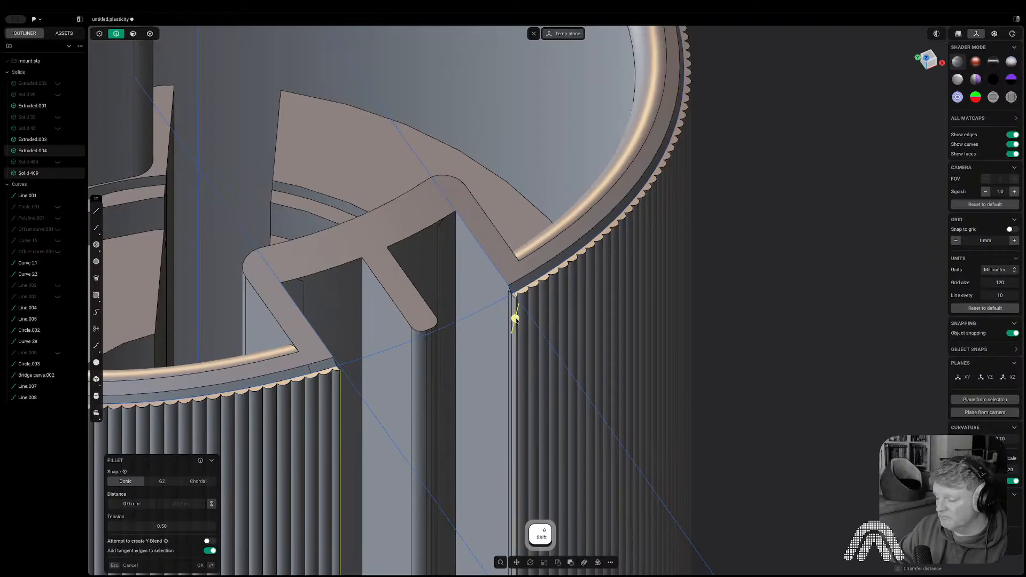
pyautogui.moveTo(516, 319); pyautogui.dragTo(517, 322)
pyautogui.rightClick(517, 323)
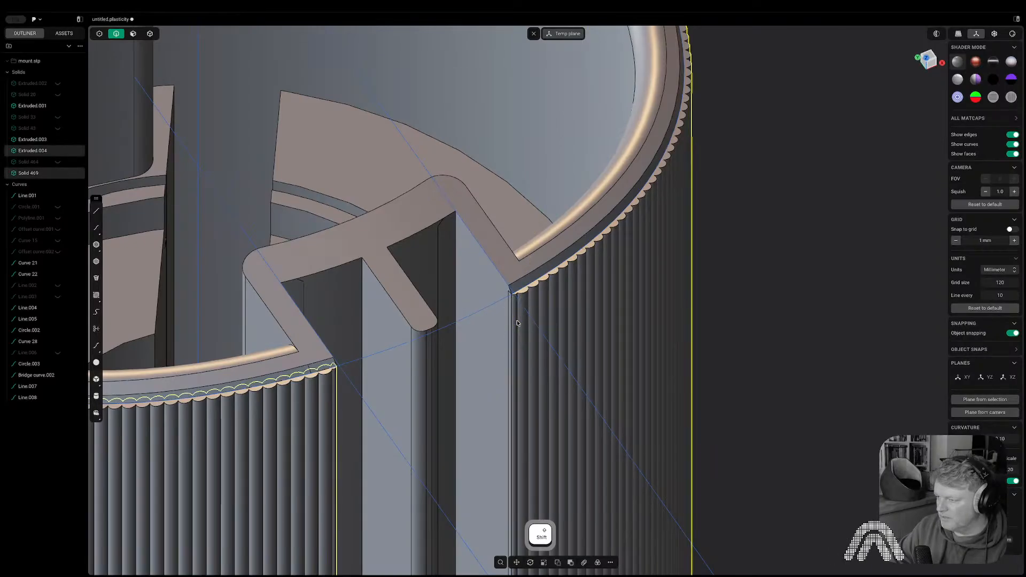
# - Fillet the outer vertical end edges of both ribbed halves beside the opposite slot by about 0.7 mm
pyautogui.scroll(-5, 517, 323)
pyautogui.moveTo(517, 323); pyautogui.dragTo(664, 337, button='middle')
pyautogui.moveTo(243, 545); pyautogui.dragTo(350, 414, button='right')
pyautogui.scroll(5, 350, 415)
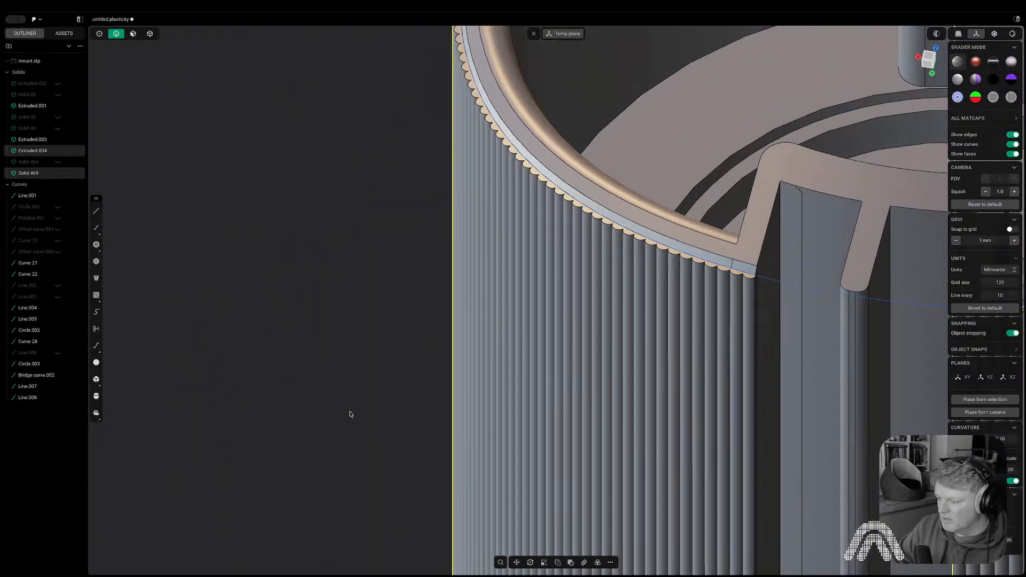
pyautogui.moveTo(620, 315); pyautogui.dragTo(309, 325, button='right')
pyautogui.scroll(5, 309, 325)
pyautogui.moveTo(619, 343); pyautogui.dragTo(367, 333, button='right')
pyautogui.press('2')
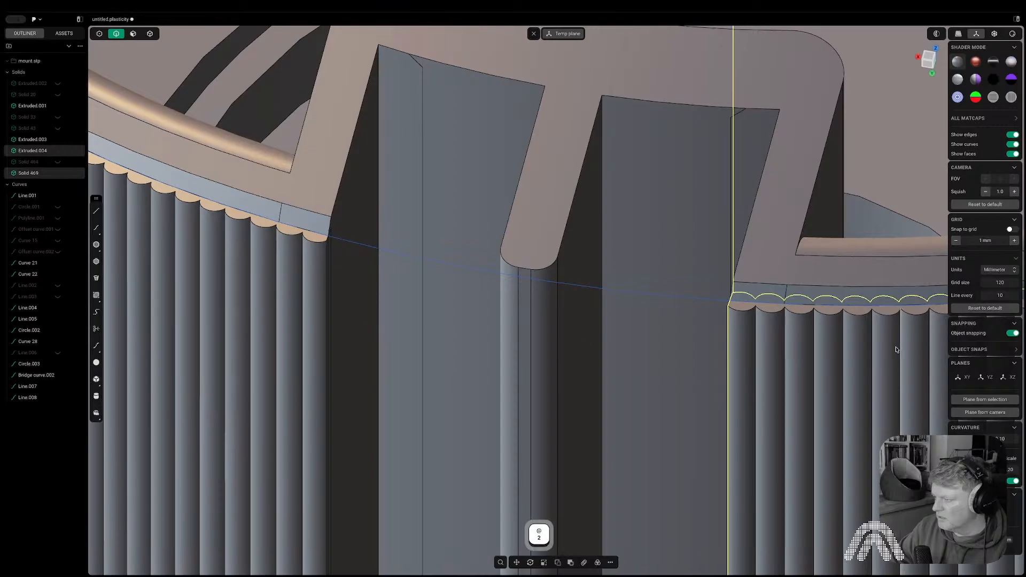
pyautogui.moveTo(737, 334); pyautogui.dragTo(781, 322, button='middle')
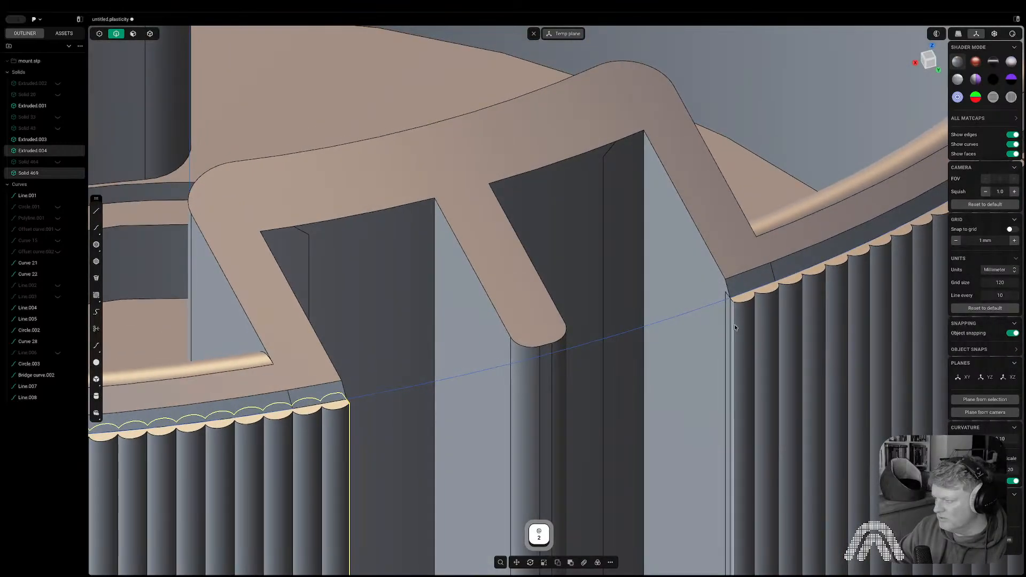
pyautogui.click(734, 325)
pyautogui.press('b')
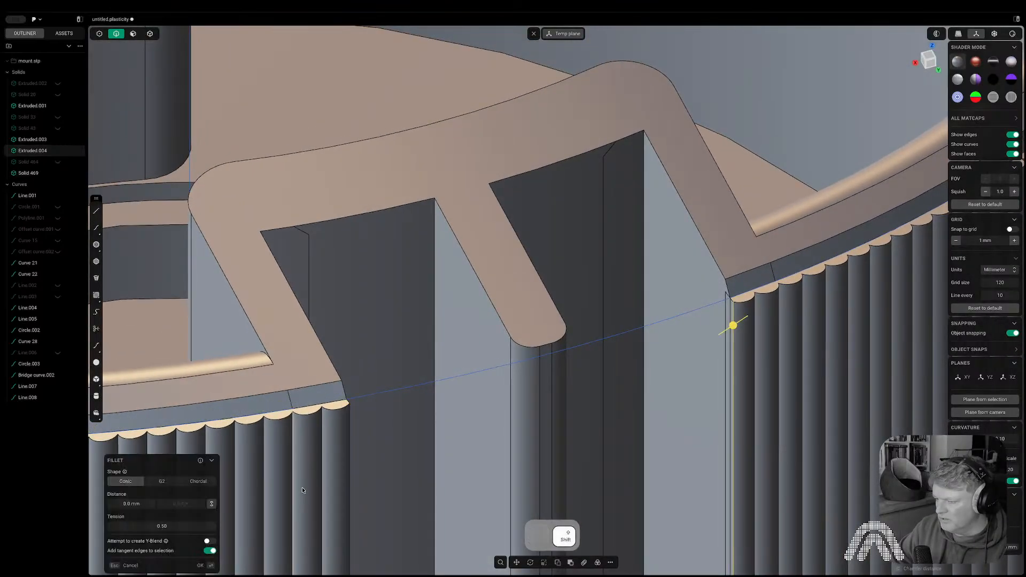
pyautogui.keyDown('shift'); pyautogui.click(349, 446); pyautogui.keyUp('shift')
pyautogui.moveTo(348, 447)
pyautogui.keyDown('shift'); pyautogui.mouseDown()
pyautogui.moveTo(373, 463)
pyautogui.moveTo(362, 458)
pyautogui.mouseUp(); pyautogui.keyUp('shift')
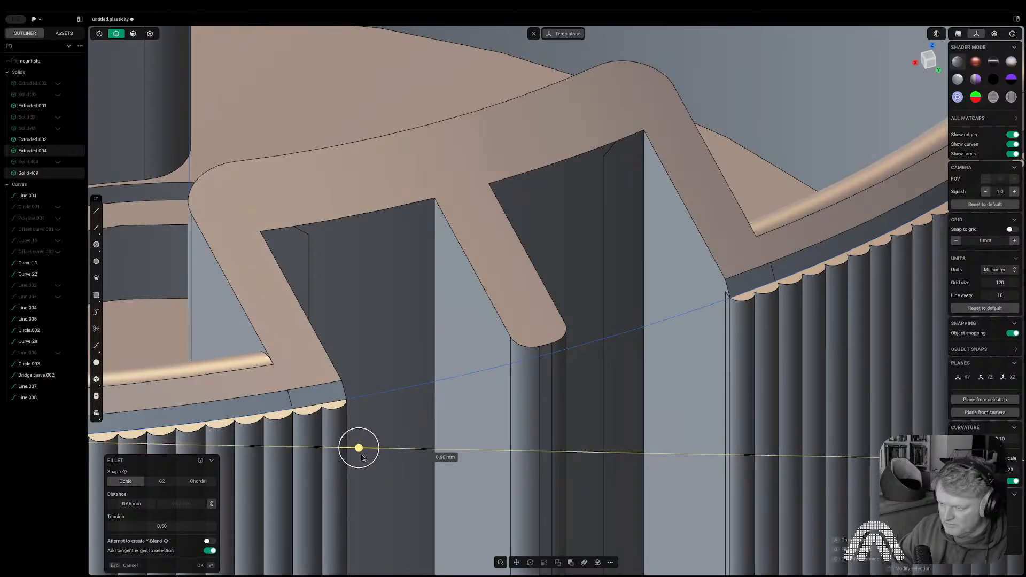
pyautogui.press('Escape')
pyautogui.scroll(-10, 362, 457)
pyautogui.click(738, 256)
# - Join the two ribbed halves and the inner cylinder into one body with a Boolean union
pyautogui.moveTo(737, 257); pyautogui.dragTo(479, 169, button='middle')
pyautogui.keyDown('shift'); pyautogui.moveTo(497, 226); pyautogui.dragTo(689, 235, button='middle'); pyautogui.keyUp('shift')
pyautogui.scroll(-5, 744, 156)
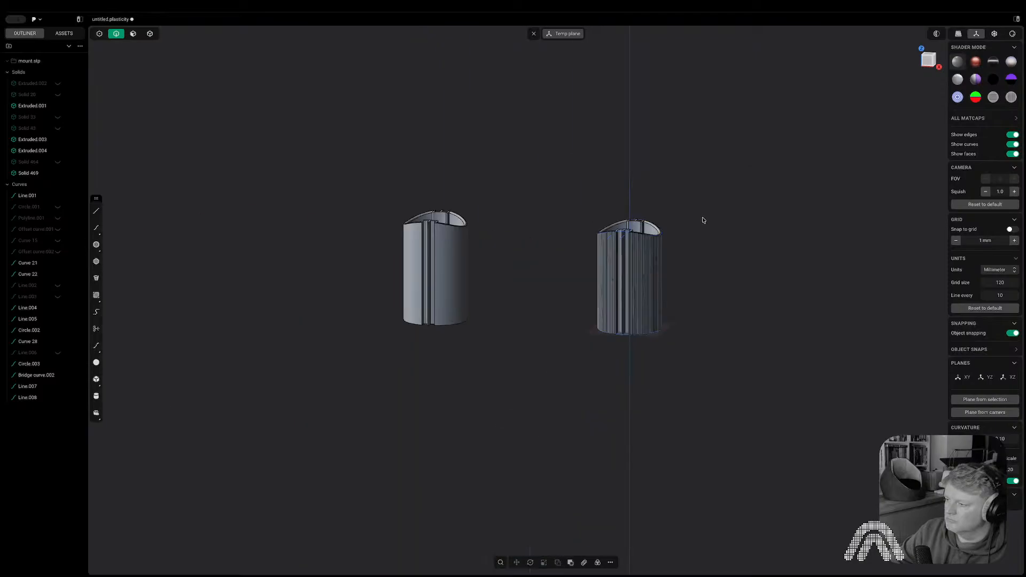
pyautogui.press('q')
pyautogui.click(656, 280)
pyautogui.scroll(5, 632, 274)
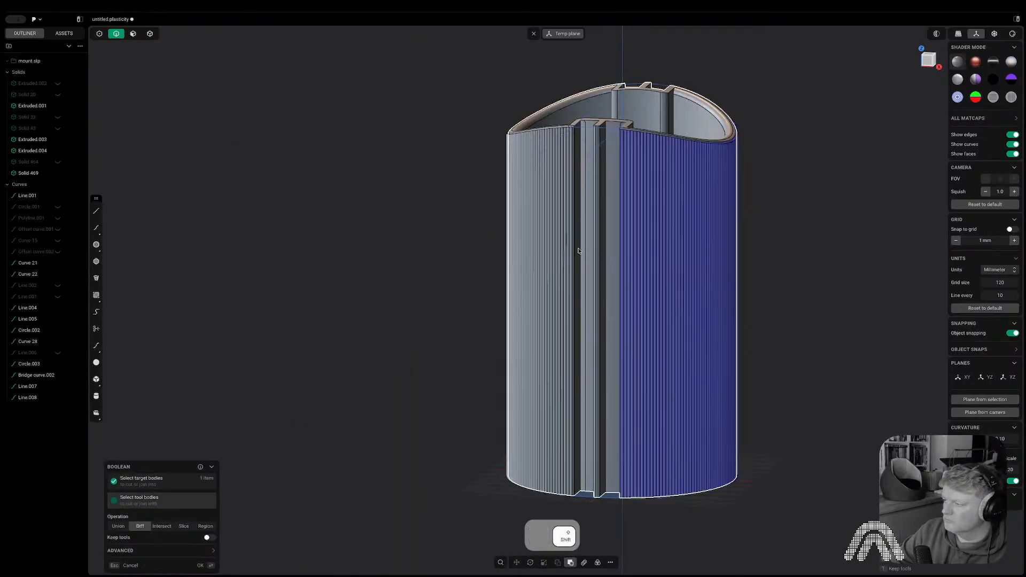
pyautogui.keyDown('shift'); pyautogui.click(550, 247); pyautogui.keyUp('shift')
pyautogui.press('q')
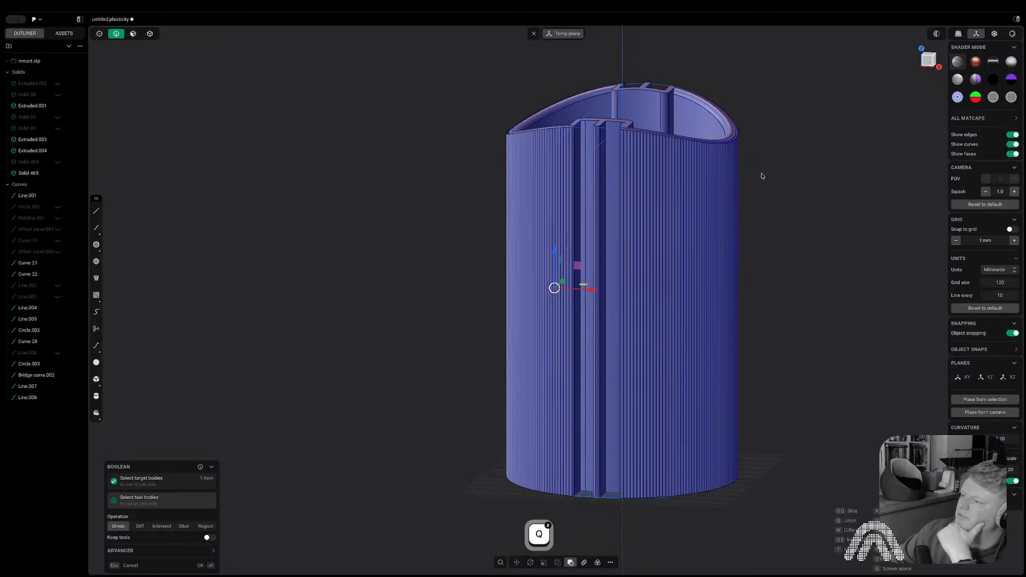
pyautogui.press('Return')
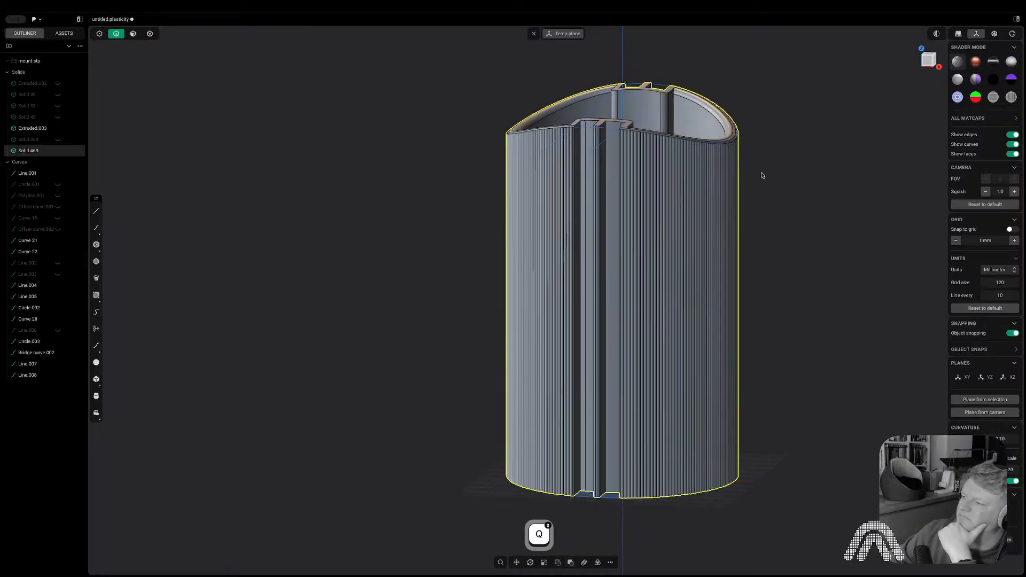
pyautogui.click(927, 64)
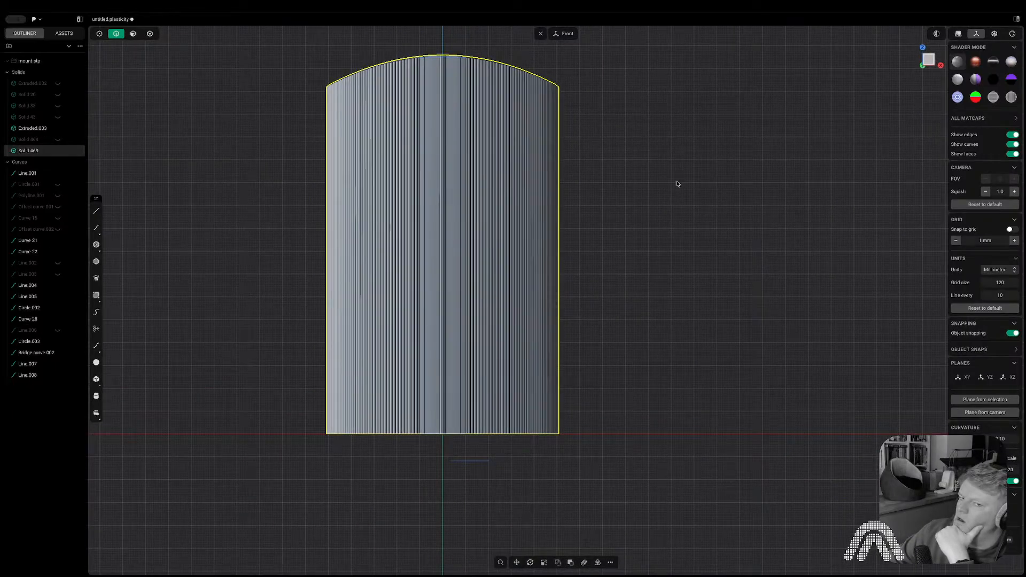
pyautogui.moveTo(666, 182); pyautogui.dragTo(695, 220, button='middle')
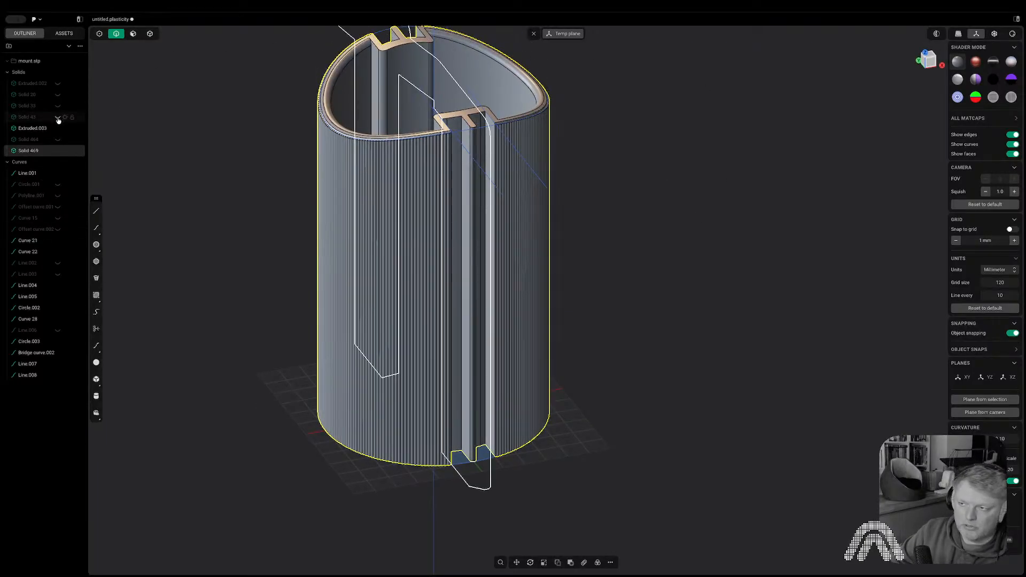
# - Show Solid 43 and Extruded.002, the two flap parts with angled tops, while keeping Solid 33 hidden
pyautogui.click(58, 117)
pyautogui.click(57, 105)
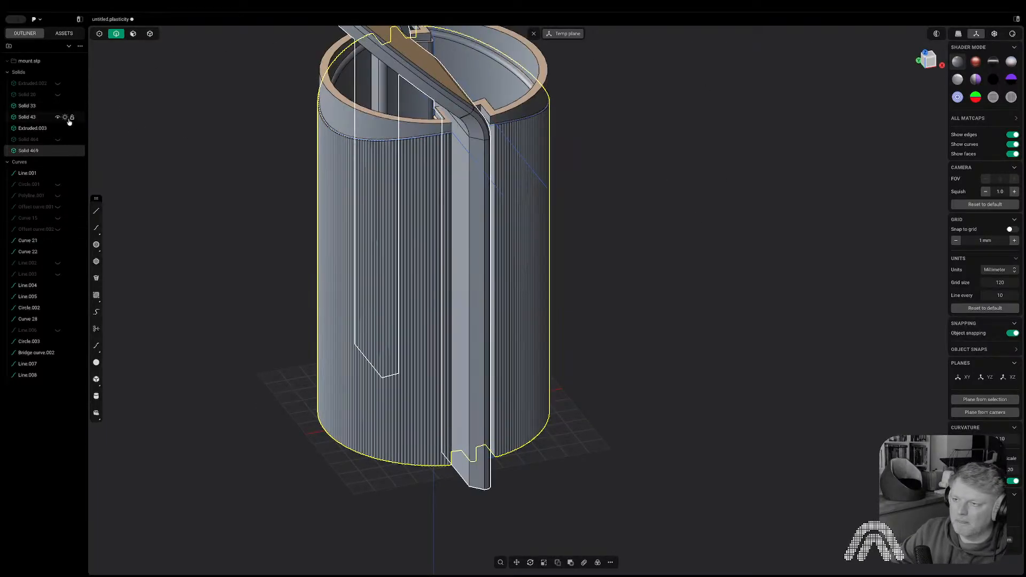
pyautogui.click(58, 106)
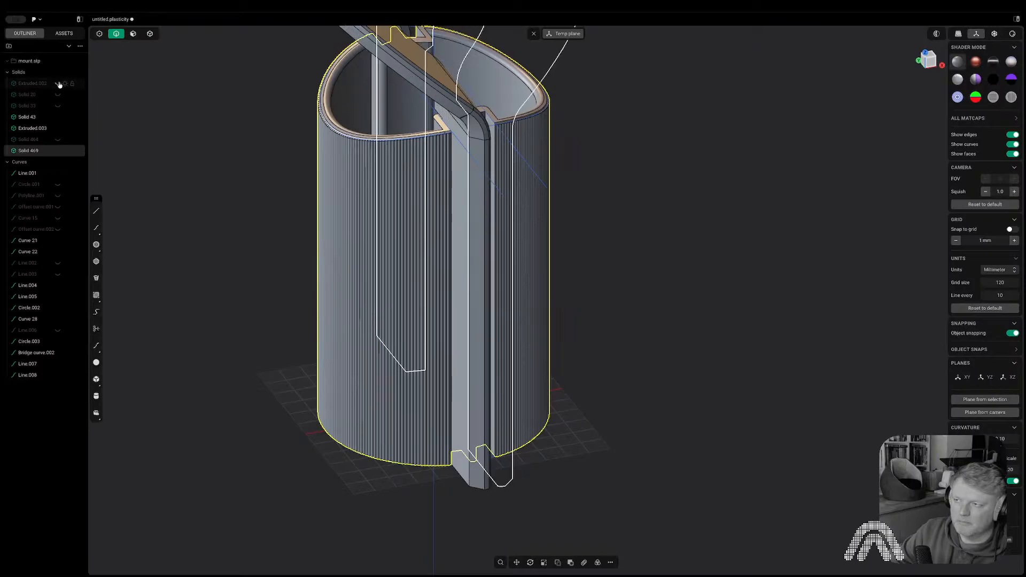
pyautogui.click(57, 83)
pyautogui.click(797, 169)
# - Examine how the two angled flap parts sit in the slots of the ribbed cylinder from above, the front and oblique angles
pyautogui.moveTo(797, 170); pyautogui.dragTo(798, 198, button='middle')
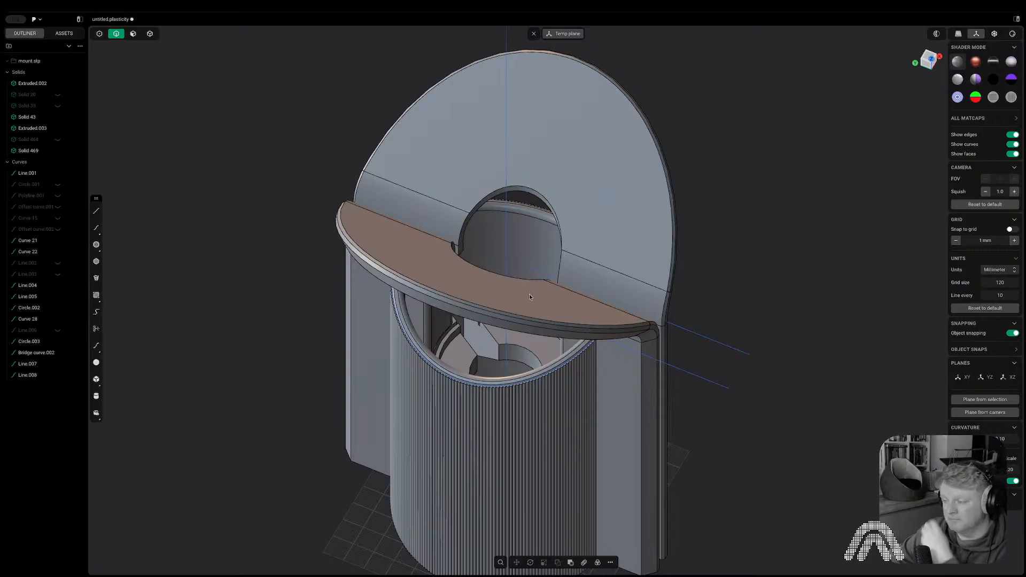
pyautogui.moveTo(529, 294); pyautogui.dragTo(481, 213, button='middle')
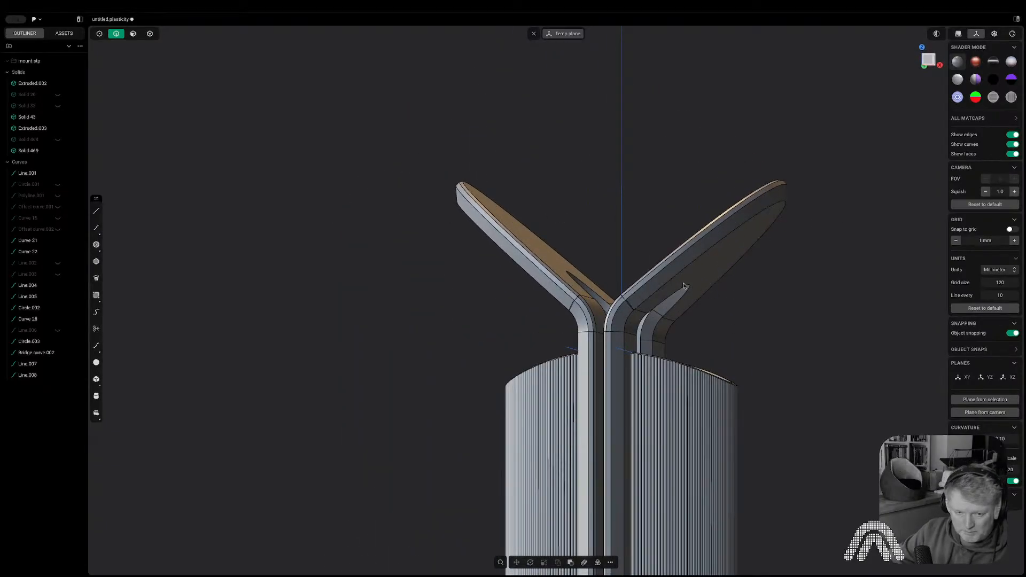
pyautogui.scroll(-5, 683, 286)
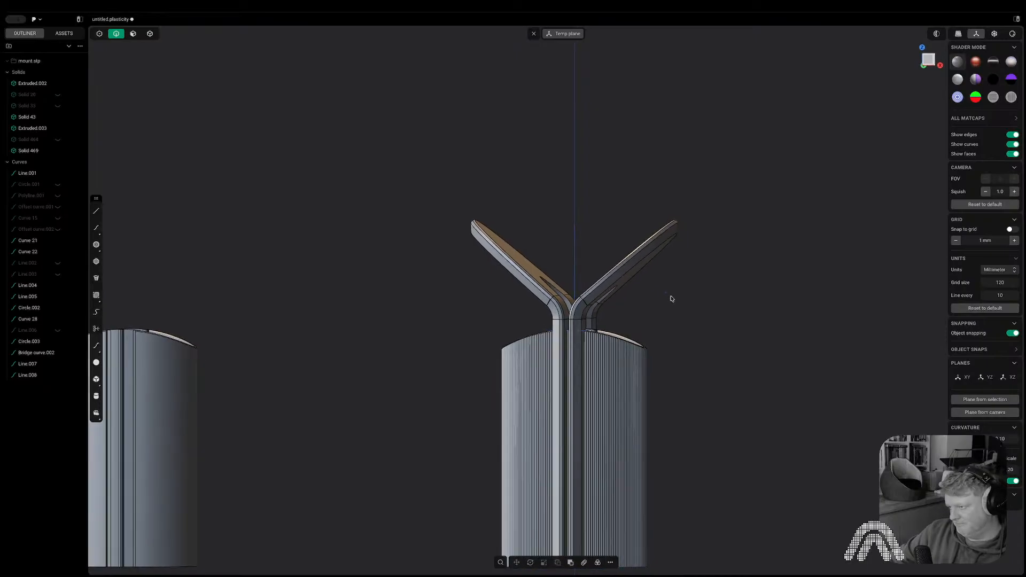
pyautogui.moveTo(672, 298); pyautogui.dragTo(687, 316, button='middle')
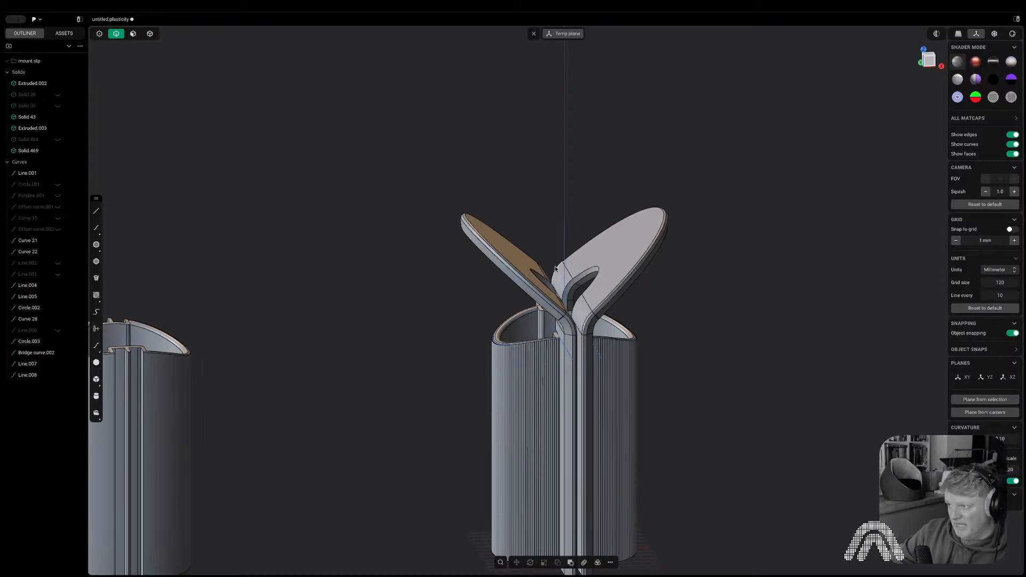
pyautogui.scroll(5, 541, 281)
pyautogui.moveTo(668, 259); pyautogui.dragTo(677, 338, button='middle')
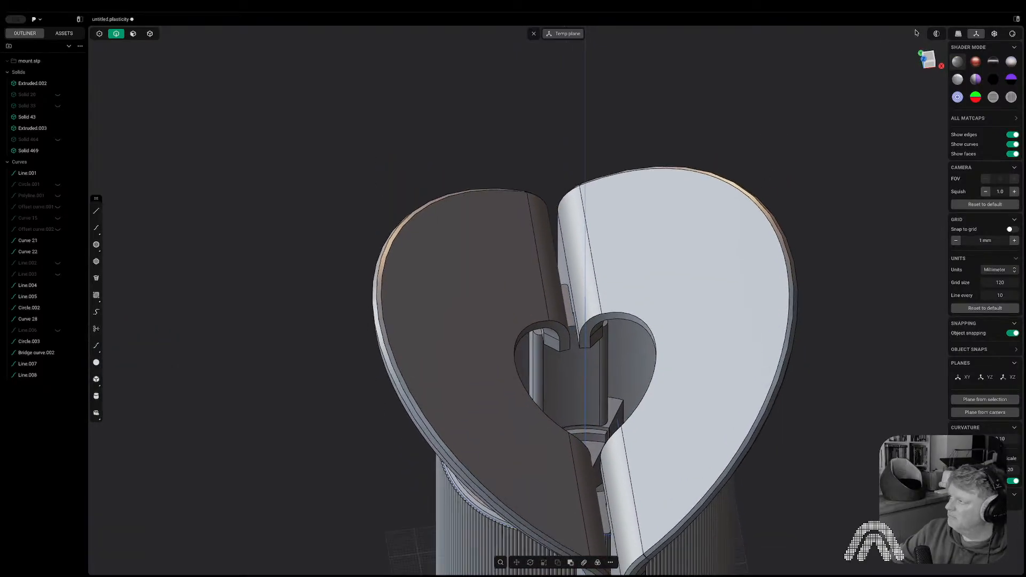
pyautogui.click(930, 57)
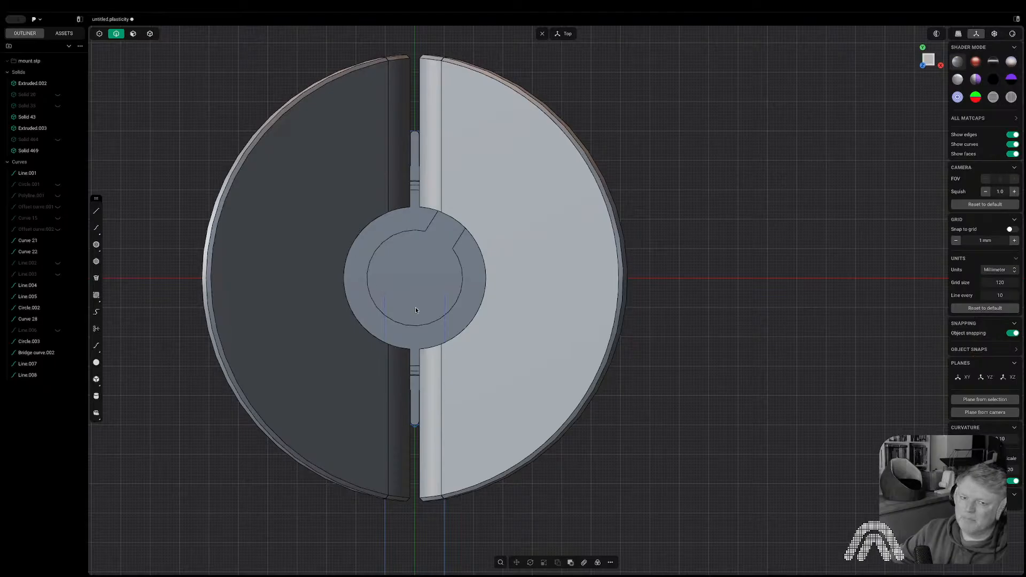
pyautogui.moveTo(447, 338); pyautogui.dragTo(441, 392, button='middle')
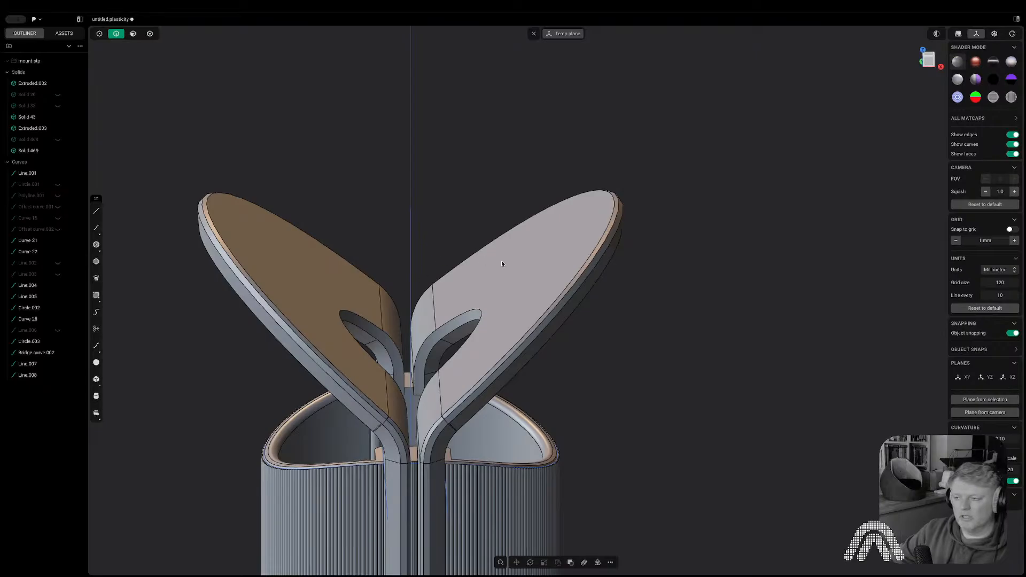
pyautogui.scroll(-5, 502, 264)
pyautogui.keyDown('shift'); pyautogui.moveTo(504, 261); pyautogui.dragTo(527, 315, button='middle'); pyautogui.keyUp('shift')
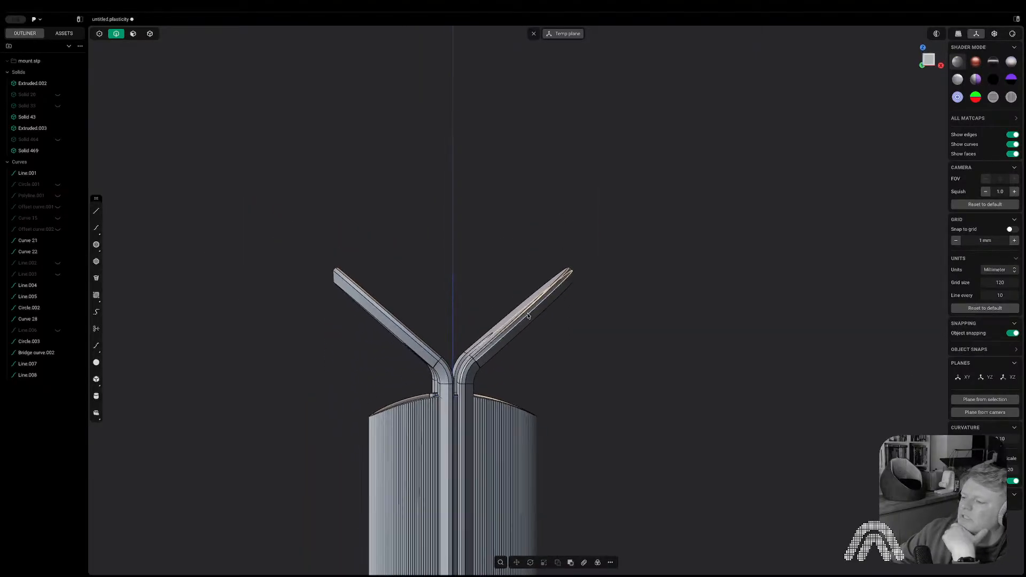
pyautogui.click(928, 60)
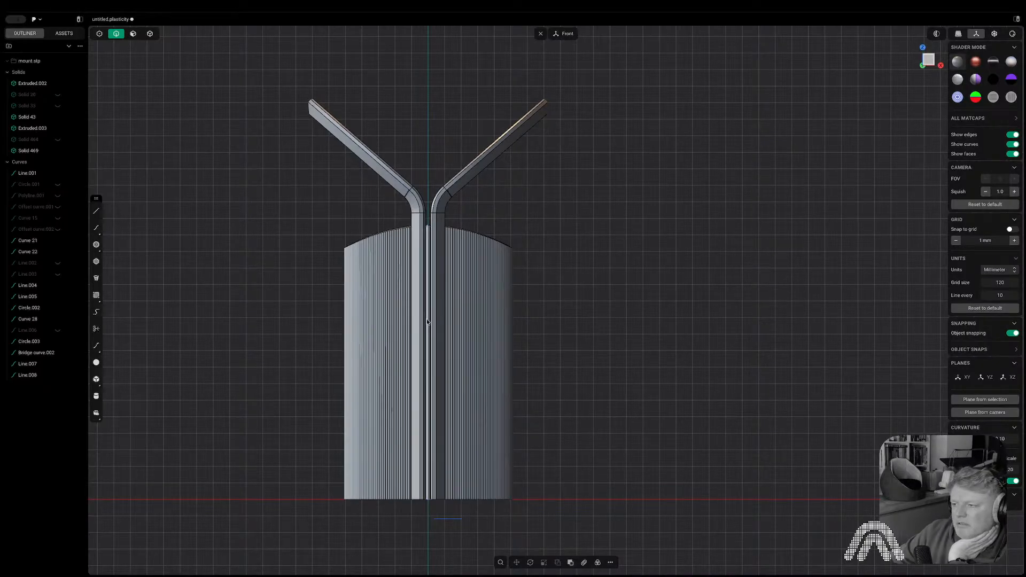
pyautogui.moveTo(427, 319); pyautogui.dragTo(505, 340, button='middle')
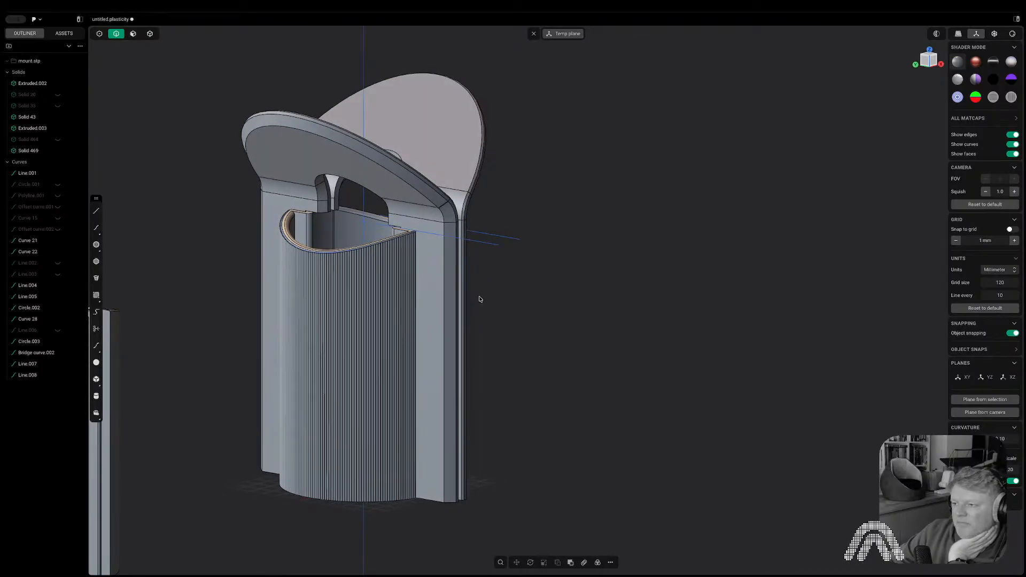
pyautogui.moveTo(479, 299); pyautogui.dragTo(555, 388, button='middle')
pyautogui.scroll(-3, 554, 394)
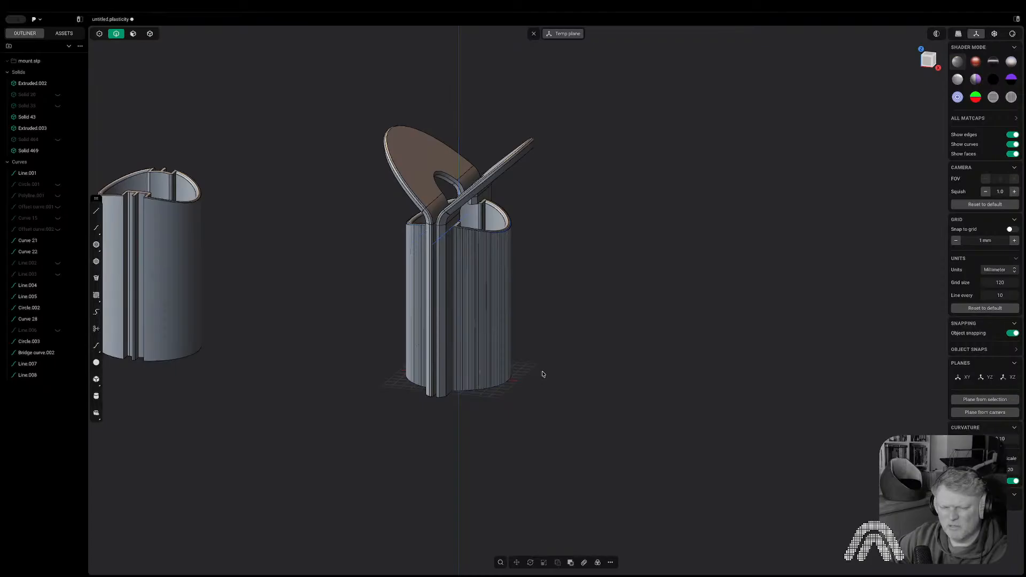
pyautogui.scroll(5, 510, 215)
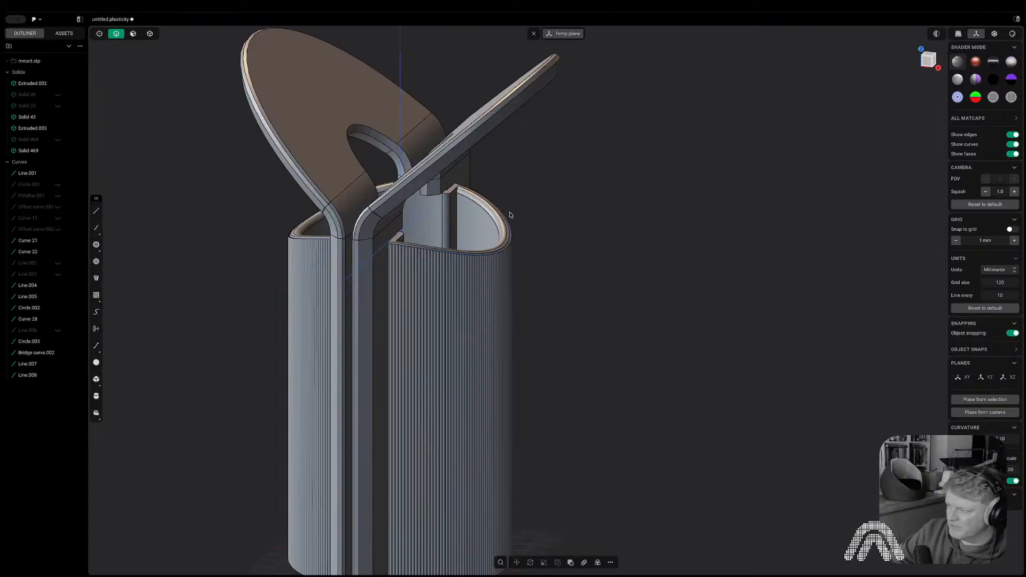
pyautogui.scroll(4, 484, 208)
pyautogui.moveTo(484, 209); pyautogui.dragTo(527, 305, button='right')
pyautogui.moveTo(527, 305); pyautogui.dragTo(421, 277, button='middle')
pyautogui.scroll(6, 466, 281)
pyautogui.press('2')
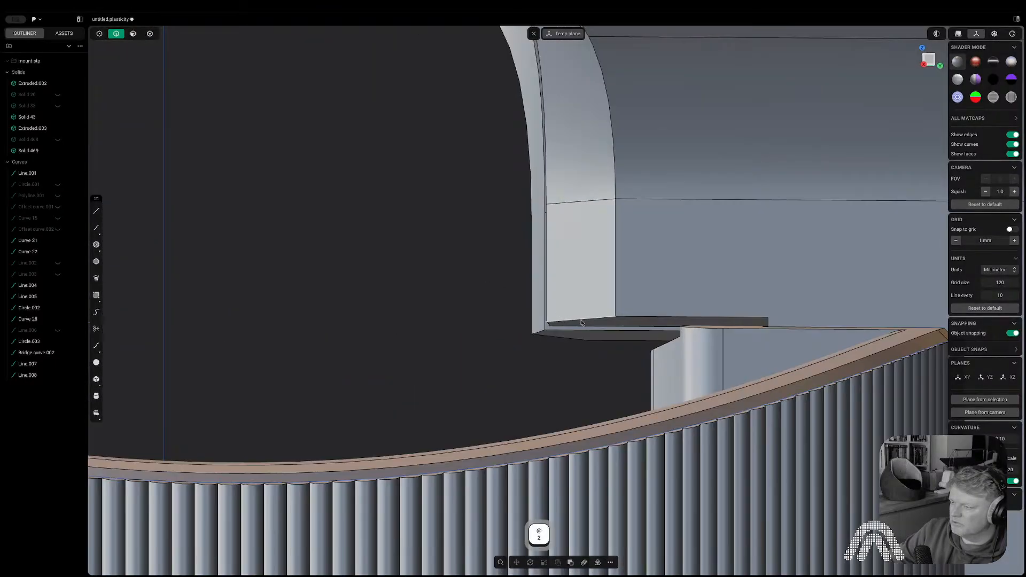
pyautogui.click(581, 320)
pyautogui.press('Escape')
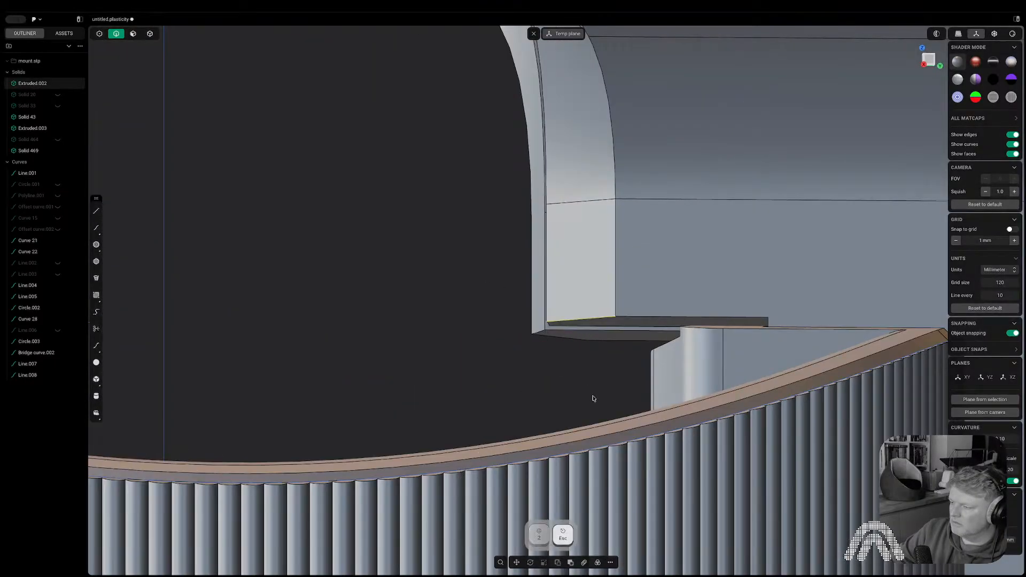
pyautogui.moveTo(591, 396); pyautogui.dragTo(647, 363, button='middle')
pyautogui.moveTo(240, 297); pyautogui.dragTo(559, 231, button='middle')
pyautogui.press('f')
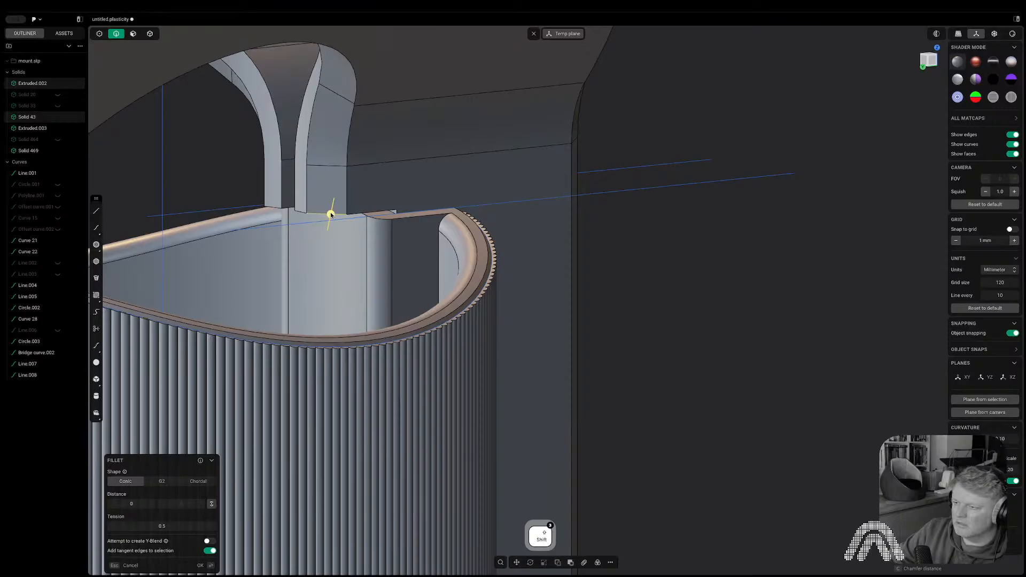
pyautogui.moveTo(332, 214); pyautogui.dragTo(263, 217, button='middle')
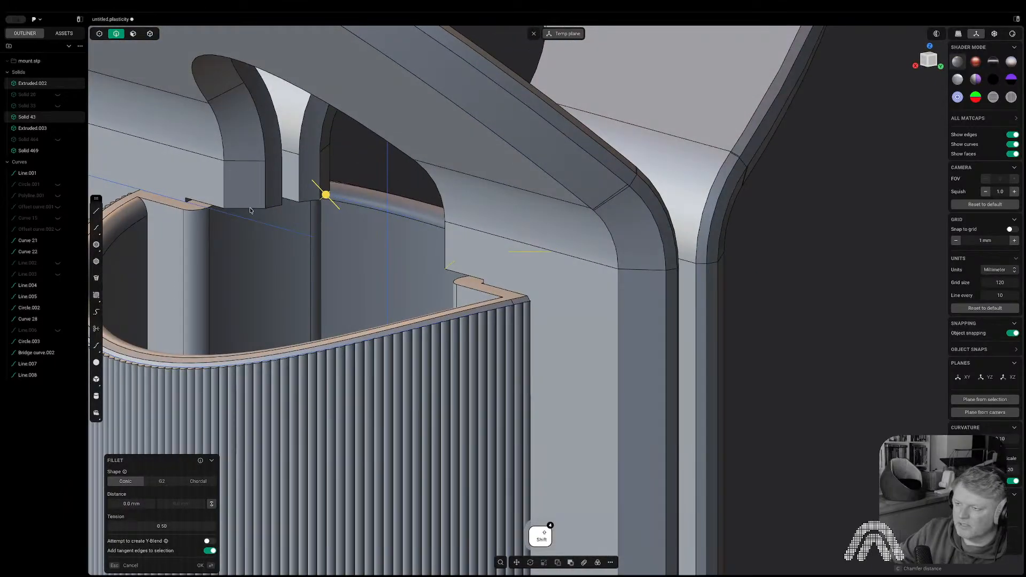
pyautogui.keyDown('shift'); pyautogui.click(250, 209); pyautogui.keyUp('shift')
pyautogui.moveTo(250, 209); pyautogui.dragTo(249, 234)
pyautogui.moveTo(250, 235); pyautogui.dragTo(338, 231, button='middle')
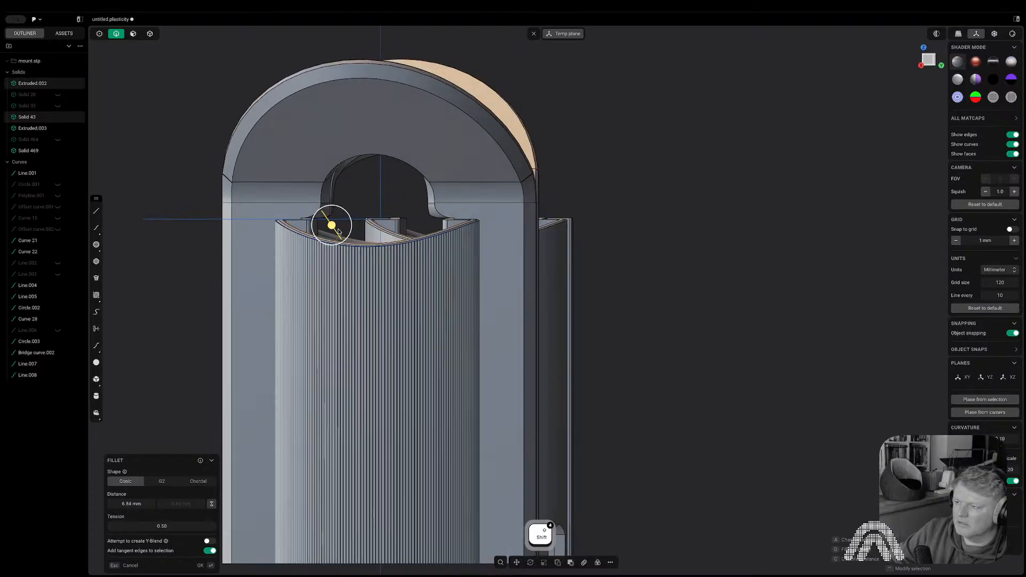
pyautogui.scroll(5, 338, 231)
pyautogui.moveTo(329, 229); pyautogui.dragTo(308, 184)
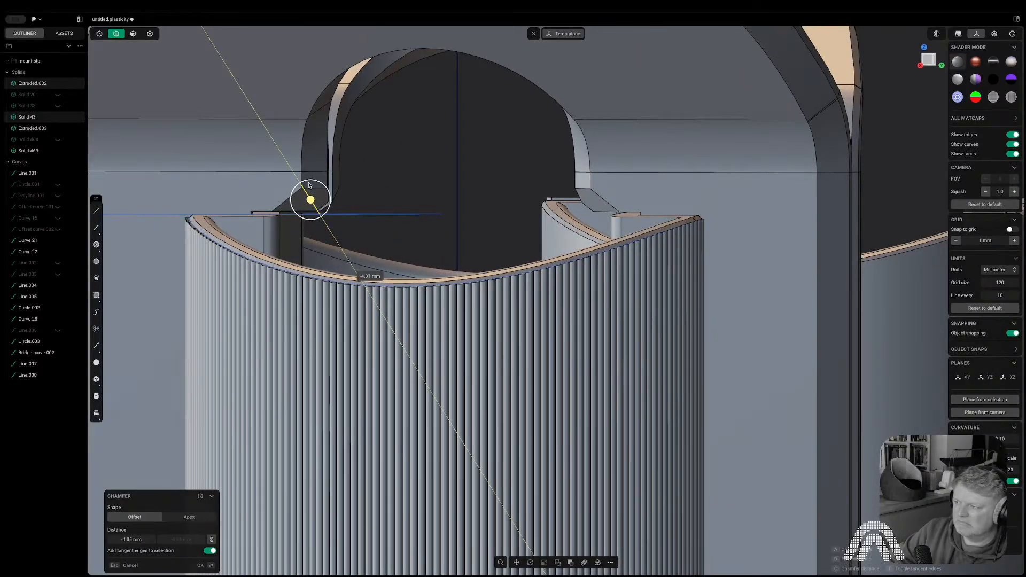
pyautogui.press('Escape')
# - Examine the ribbed assembly and the separate plain cylinder from several sides, including the arched opening near the plain cylinder's base
pyautogui.scroll(-5, 409, 214)
pyautogui.moveTo(410, 213); pyautogui.dragTo(335, 229, button='middle')
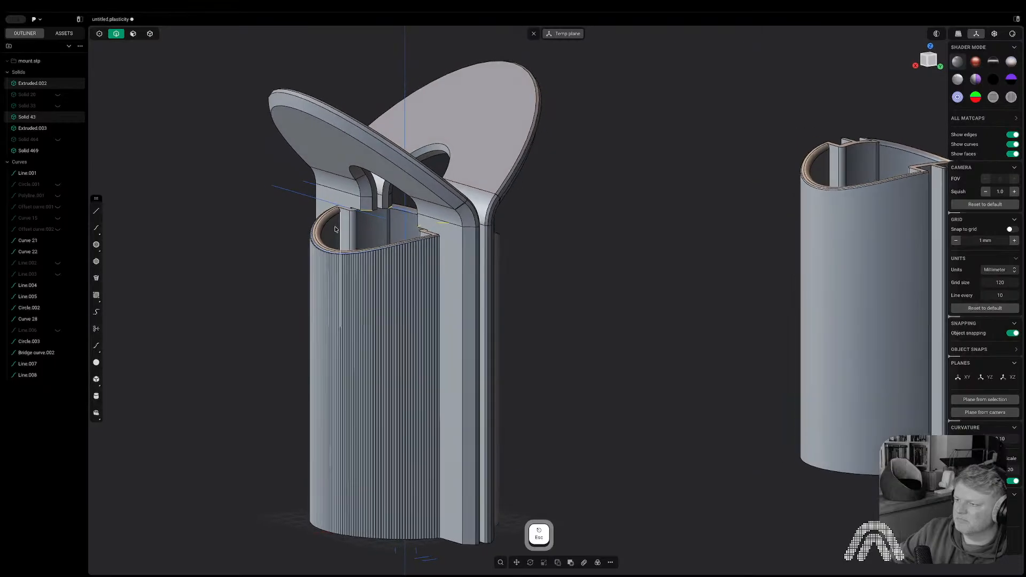
pyautogui.scroll(2, 362, 233)
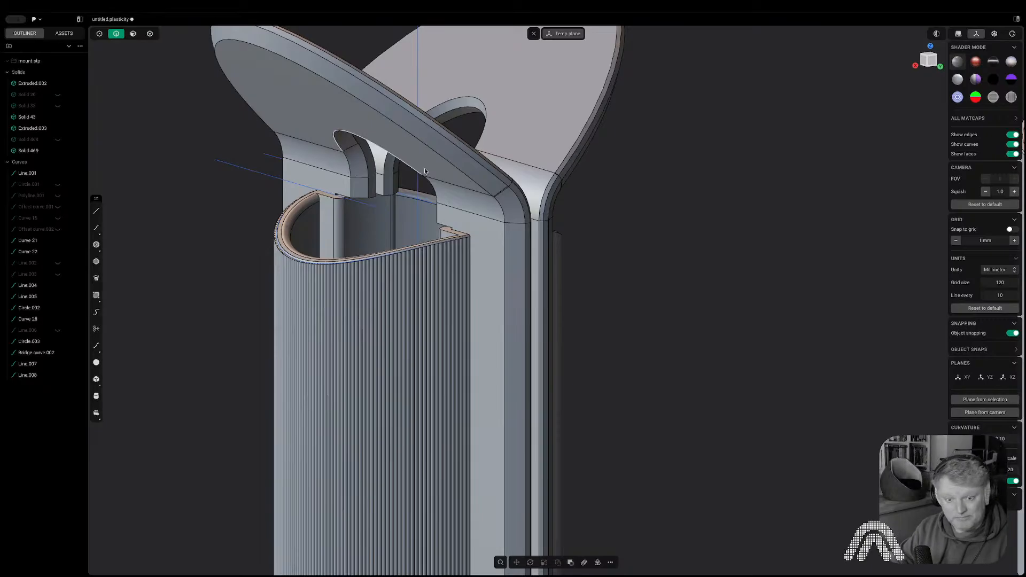
pyautogui.scroll(-6, 535, 230)
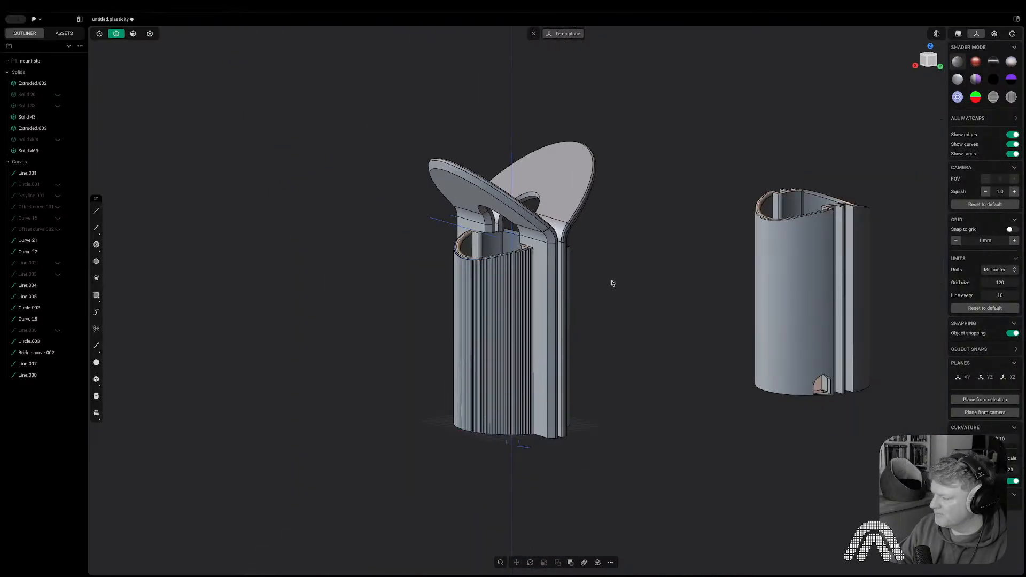
pyautogui.moveTo(679, 312); pyautogui.dragTo(849, 283, button='middle')
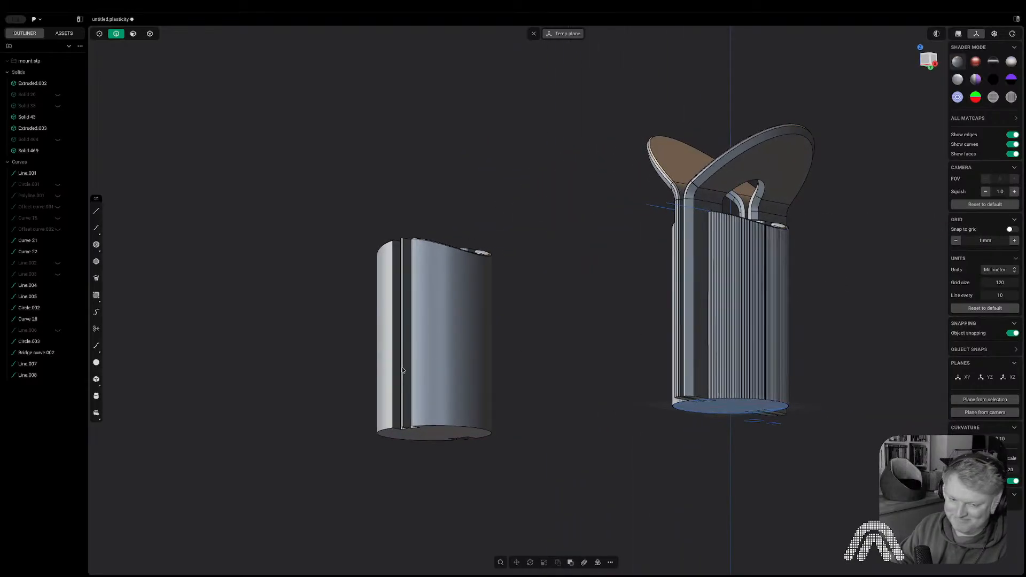
pyautogui.moveTo(473, 410); pyautogui.dragTo(634, 400, button='middle')
pyautogui.moveTo(439, 390); pyautogui.dragTo(440, 407, button='middle')
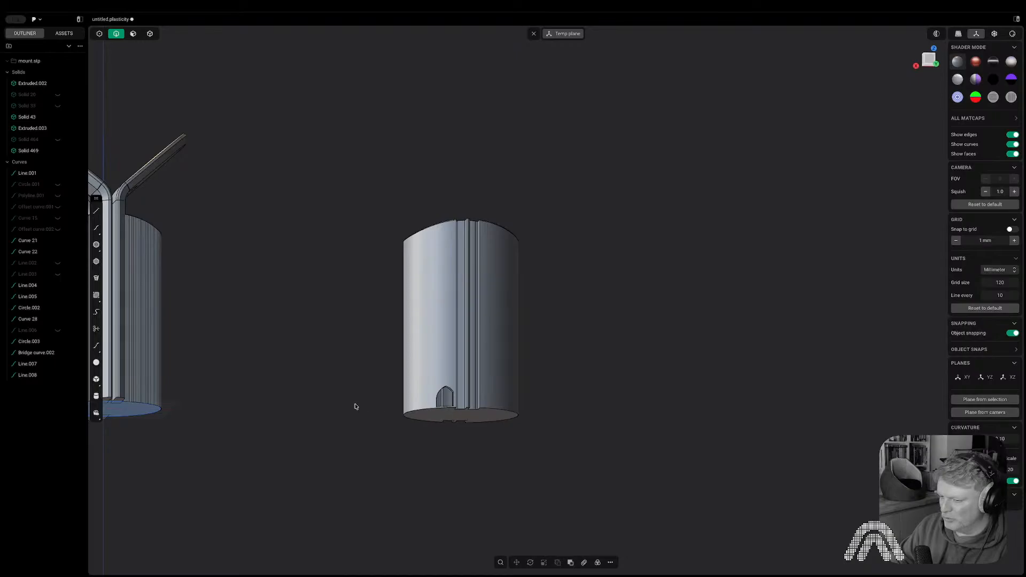
pyautogui.moveTo(355, 407); pyautogui.dragTo(527, 427, button='middle')
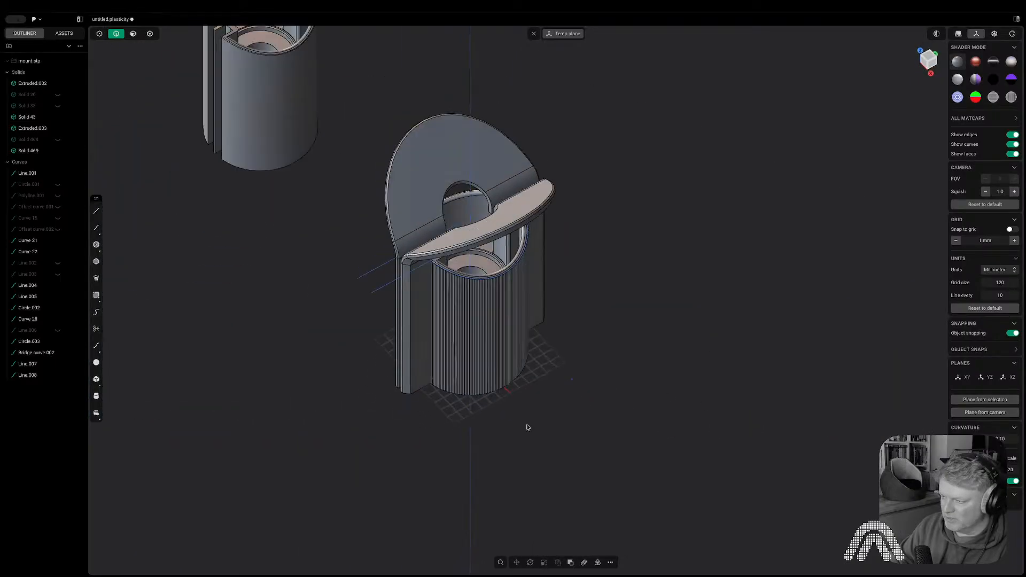
pyautogui.scroll(5, 527, 427)
pyautogui.scroll(-4, 515, 314)
pyautogui.moveTo(800, 172); pyautogui.dragTo(813, 229, button='middle')
# - Hide both angled flap parts to expose the interior of the ribbed cylinder
pyautogui.press('Tab')
pyautogui.click(567, 297)
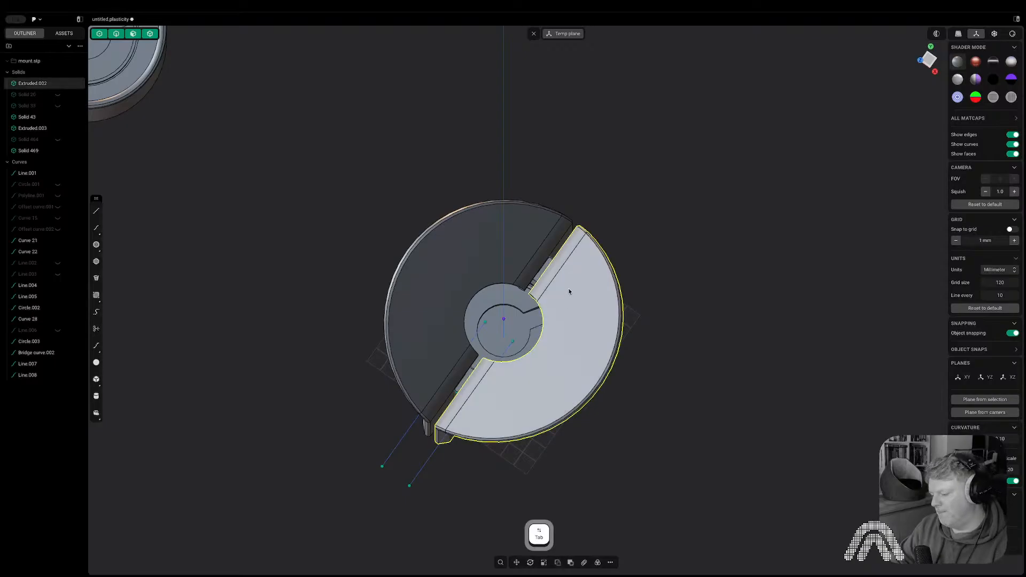
pyautogui.press('.')
pyautogui.hotkey('alt', 'h')
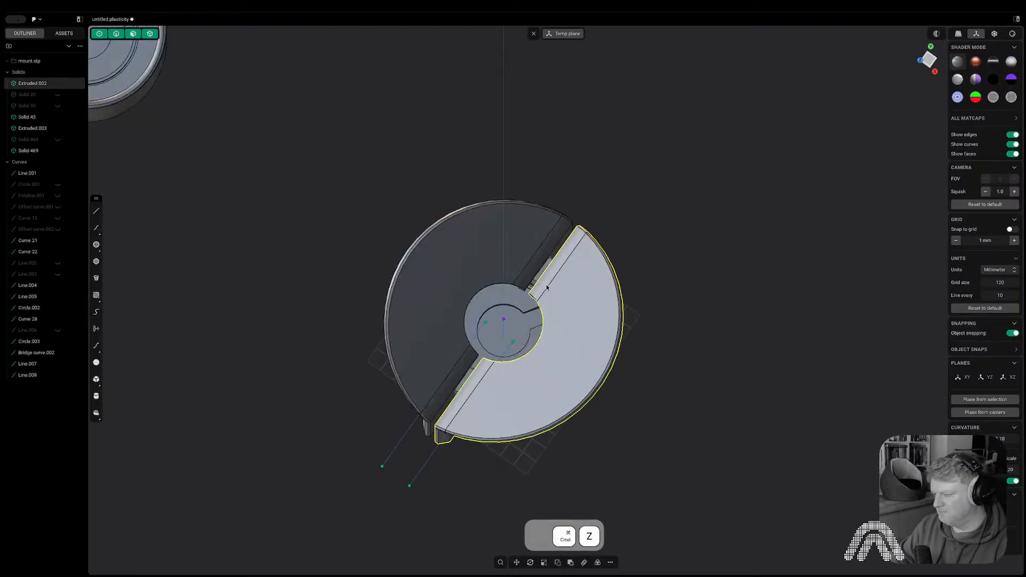
pyautogui.press('h')
pyautogui.press('h')
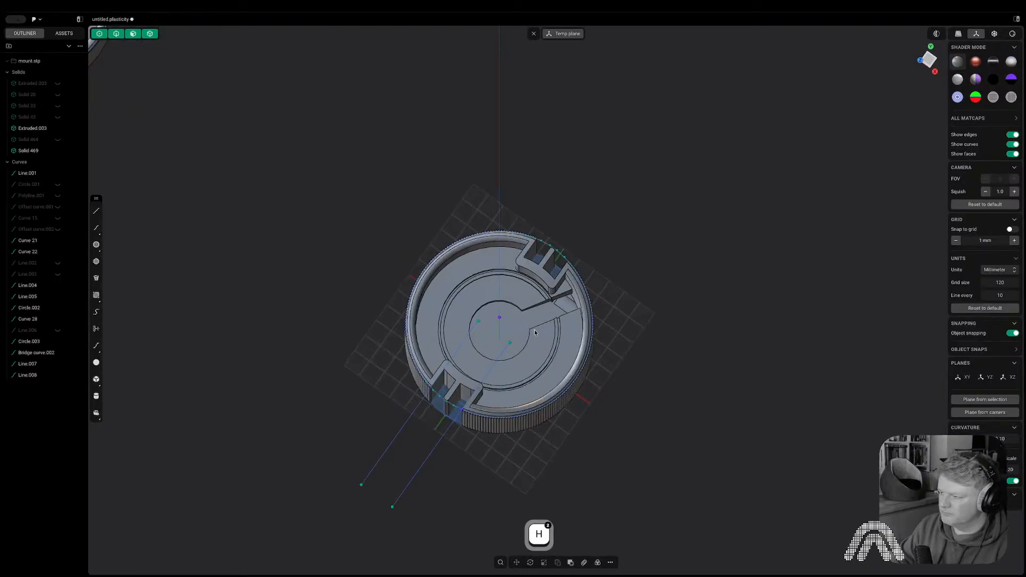
# - Duplicate the arched opening's edges inside the ribbed body as a curve and move the copy about 17.7 mm along Y
pyautogui.scroll(8, 543, 325)
pyautogui.moveTo(544, 325); pyautogui.dragTo(625, 297, button='middle')
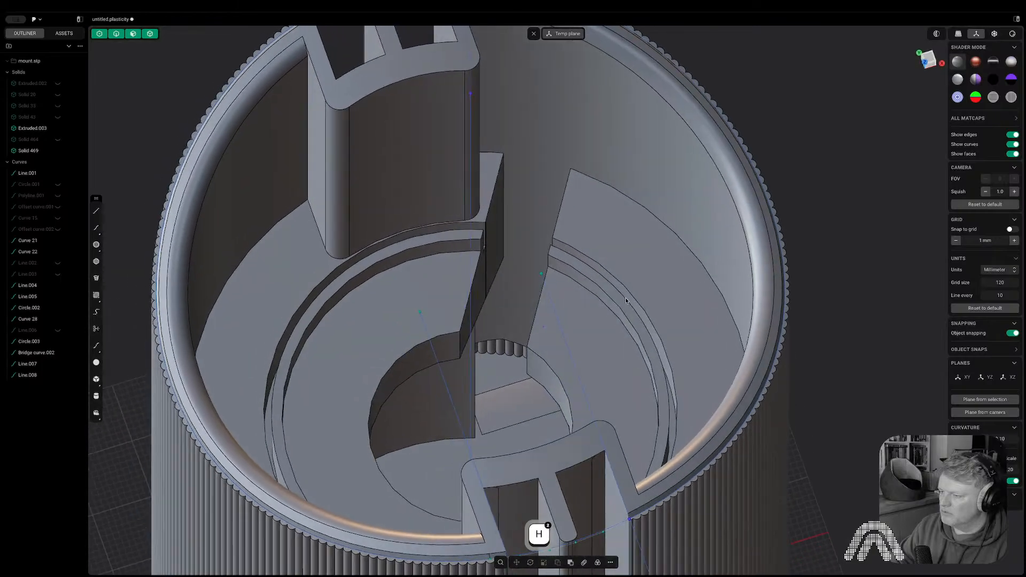
pyautogui.press('2')
pyautogui.click(516, 344)
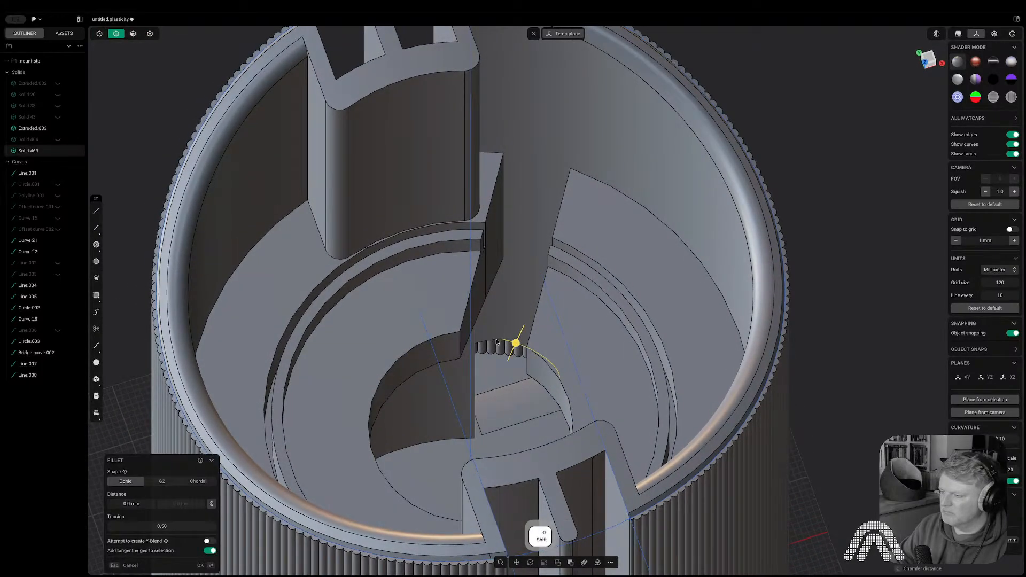
pyautogui.scroll(6, 497, 344)
pyautogui.moveTo(532, 360); pyautogui.dragTo(457, 373, button='middle')
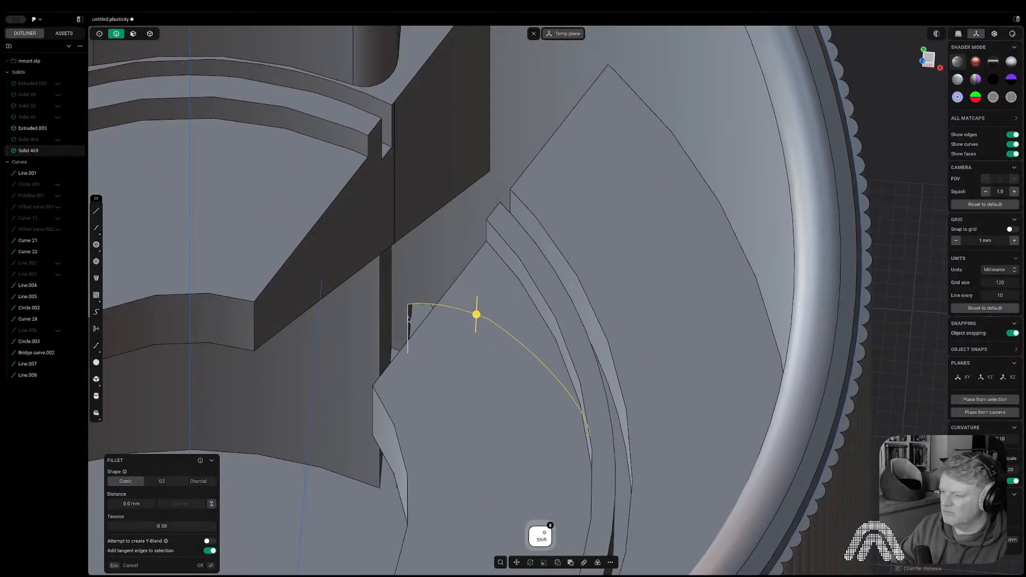
pyautogui.moveTo(405, 327); pyautogui.dragTo(485, 323, button='middle')
pyautogui.moveTo(607, 302); pyautogui.dragTo(578, 299, button='middle')
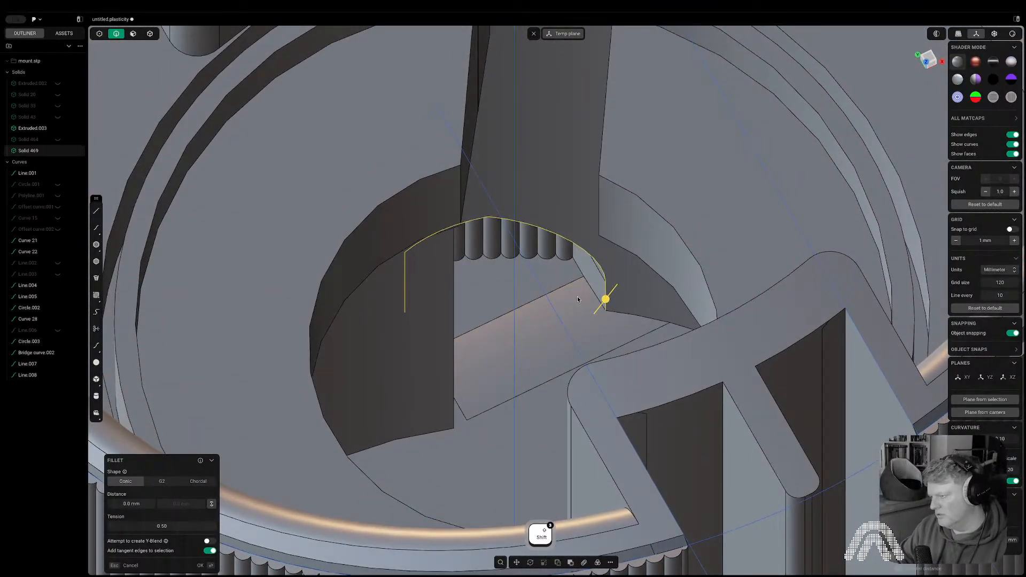
pyautogui.hotkey('shift', 'd')
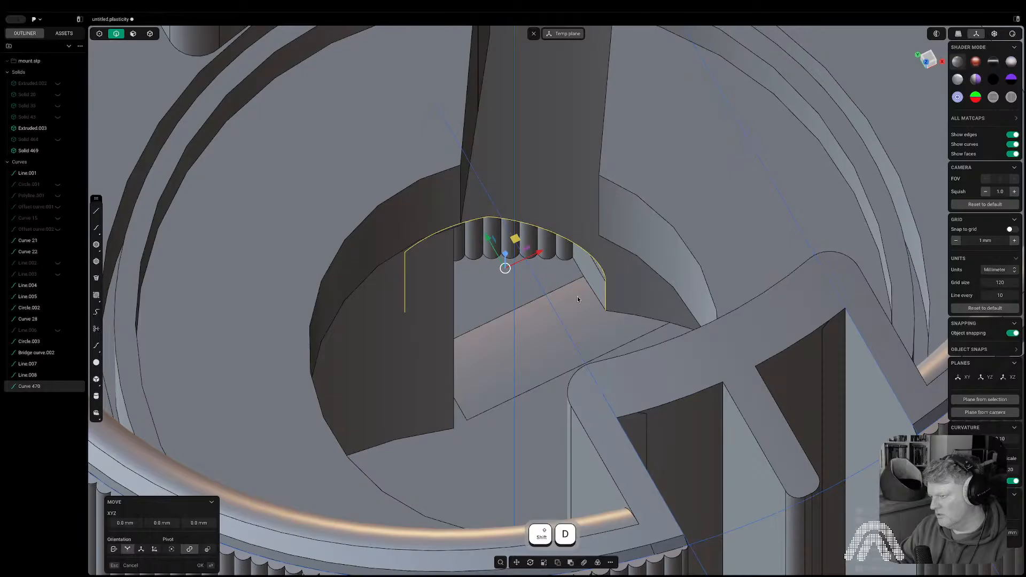
pyautogui.press('y')
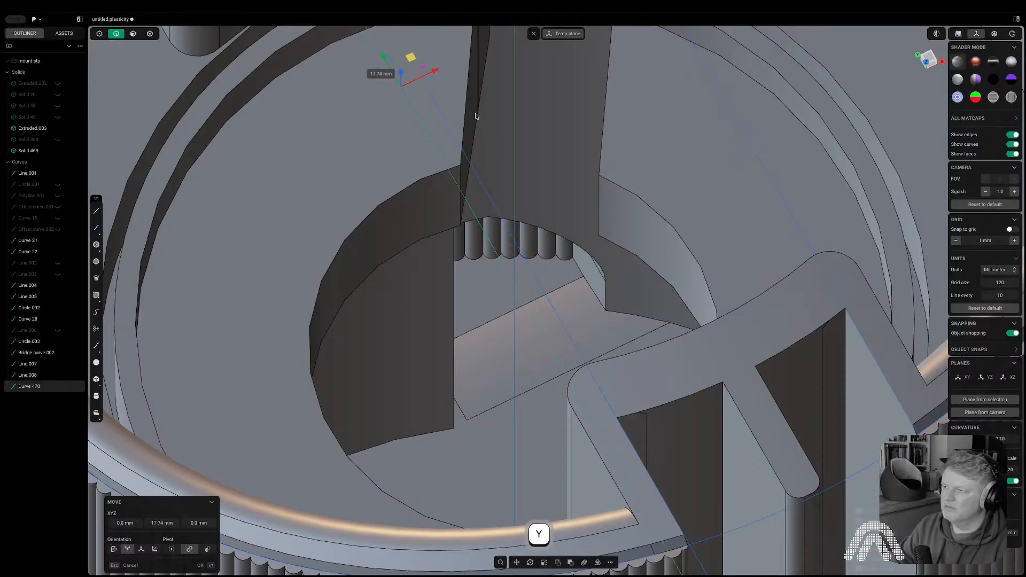
pyautogui.click(475, 114)
# - Flip the duplicated arch curve by scaling it to -1 along Y
pyautogui.scroll(-10, 476, 115)
pyautogui.moveTo(475, 115); pyautogui.dragTo(717, 225, button='middle')
pyautogui.write('s')
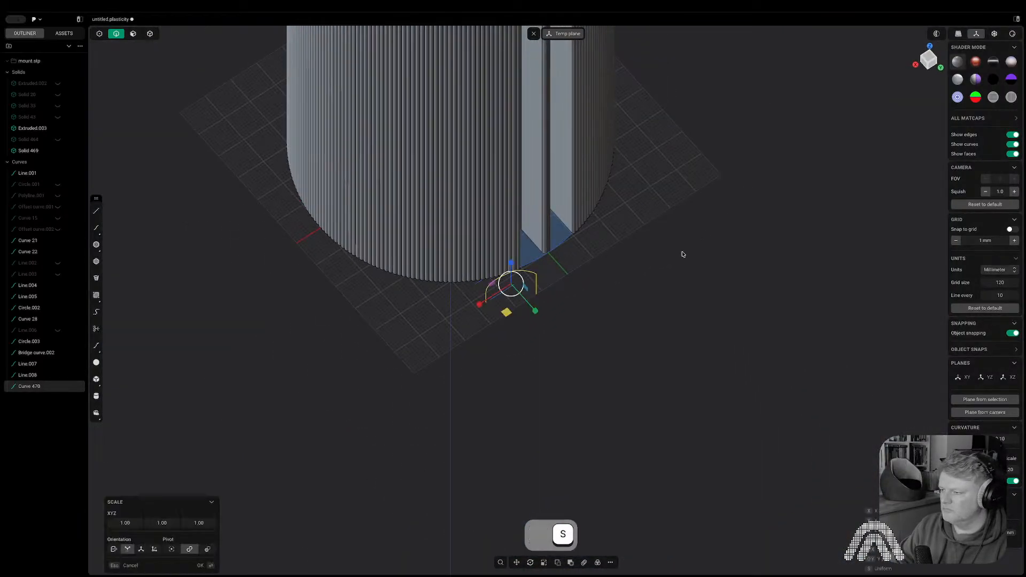
pyautogui.write('y-1')
pyautogui.press('Return')
pyautogui.press('Return')
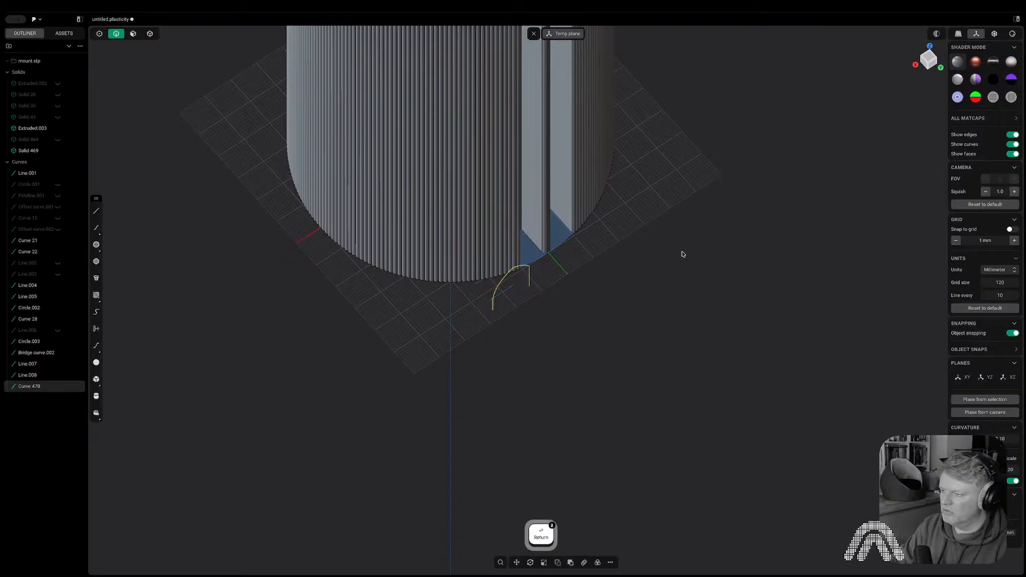
pyautogui.moveTo(682, 255); pyautogui.dragTo(828, 96, button='middle')
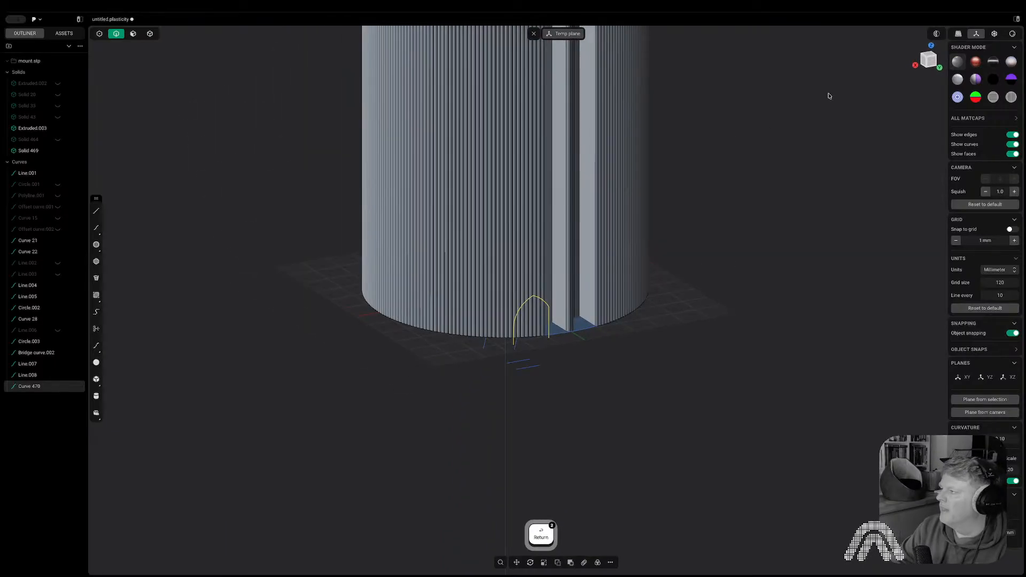
# - Section the ribbed body at a distance of about -24.72 mm and view the flipped arch curve from the back
pyautogui.click(935, 61)
pyautogui.scroll(5, 572, 380)
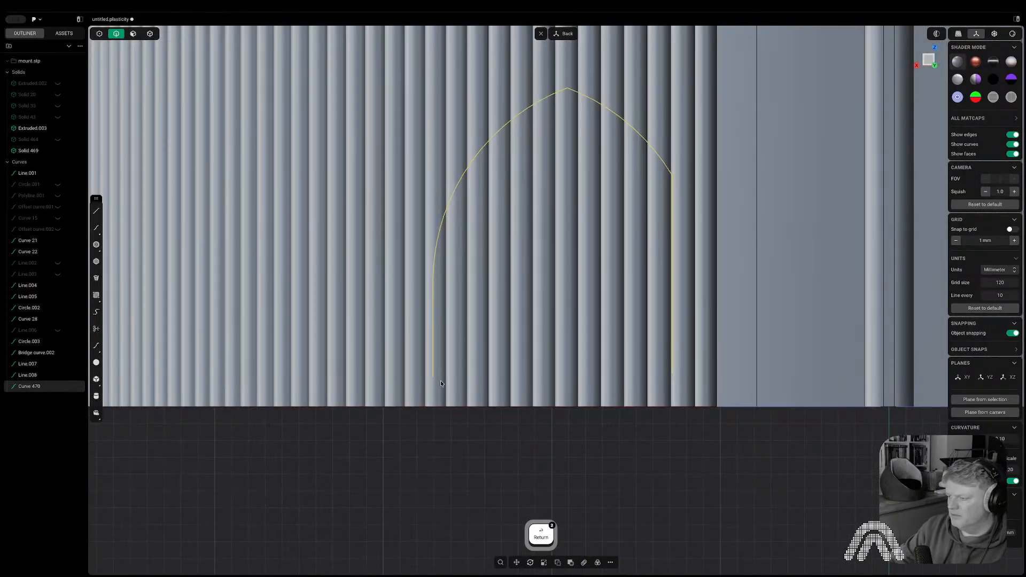
pyautogui.click(939, 34)
pyautogui.moveTo(550, 231); pyautogui.dragTo(639, 293, button='middle')
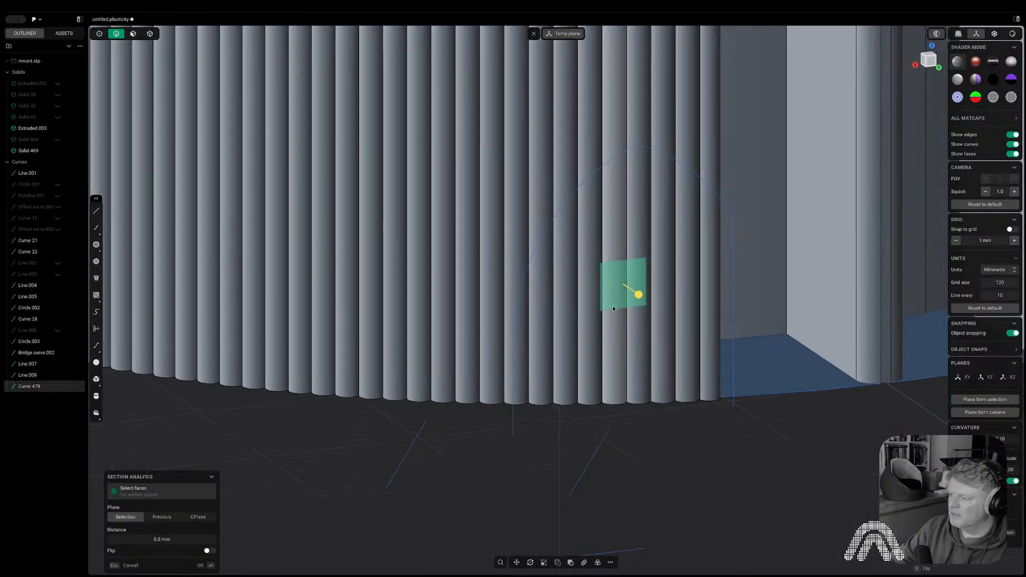
pyautogui.moveTo(638, 298); pyautogui.dragTo(471, 207)
pyautogui.scroll(-5, 842, 430)
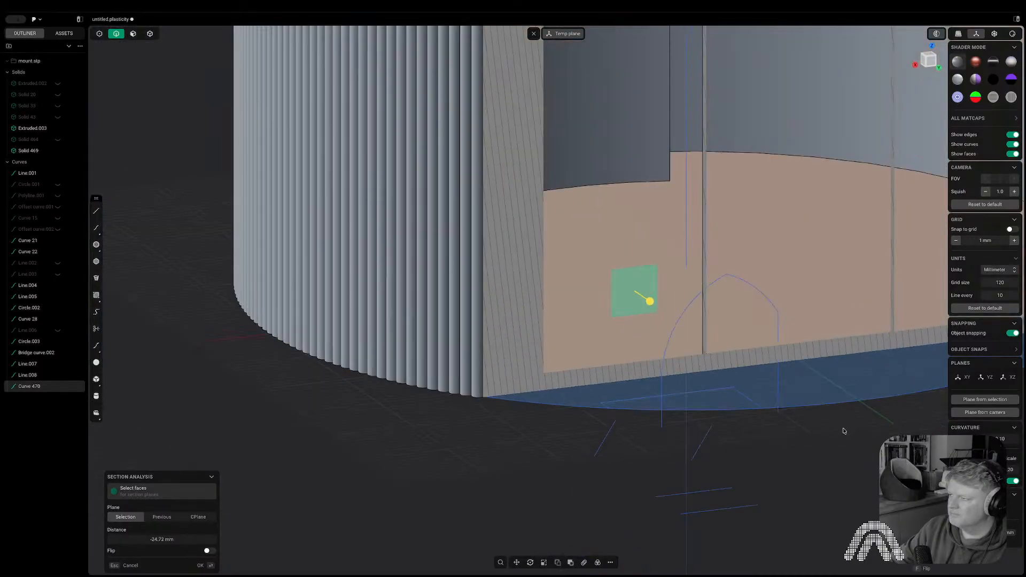
pyautogui.click(924, 67)
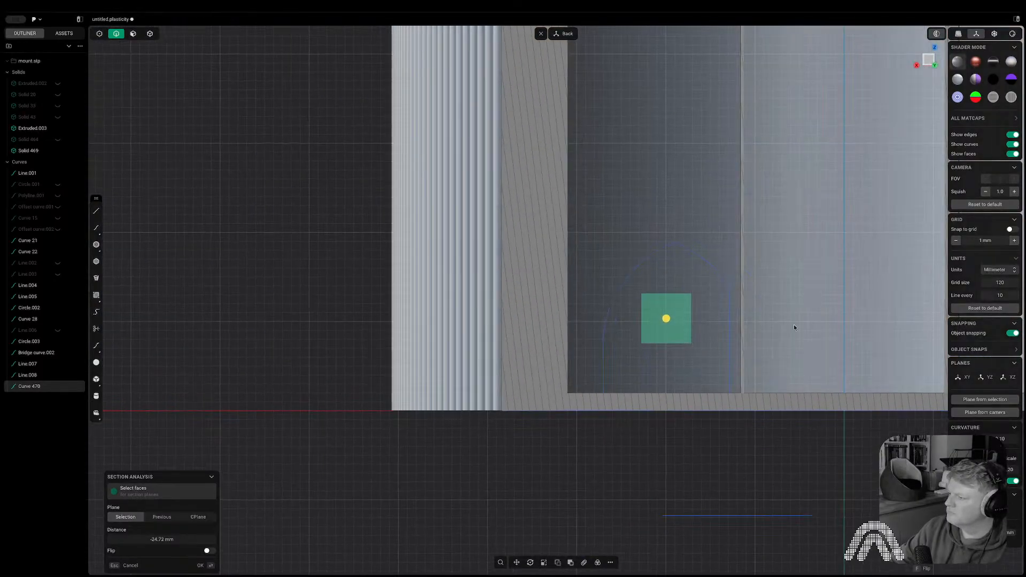
pyautogui.press('Escape')
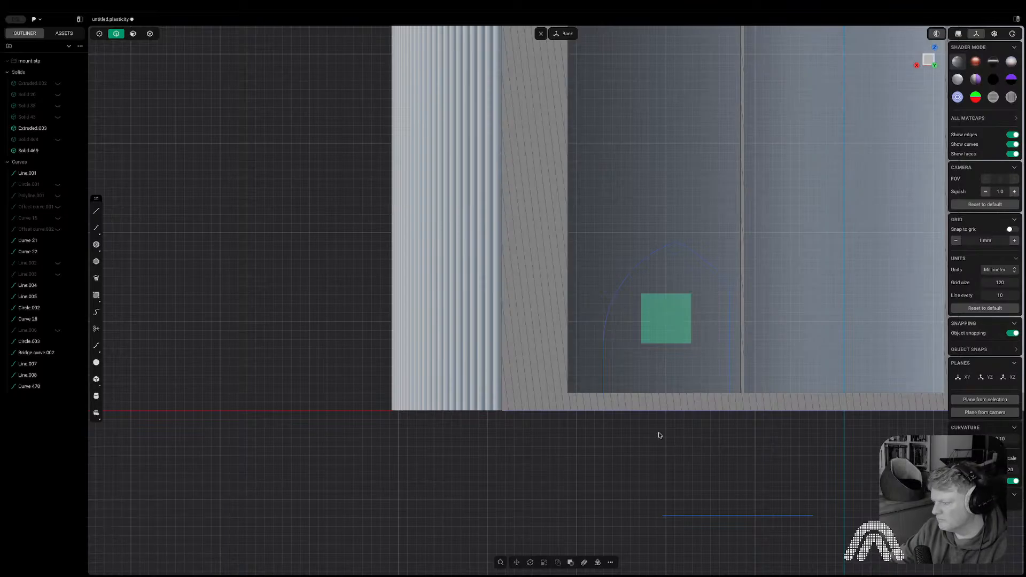
pyautogui.hotkey('shift', 'a')
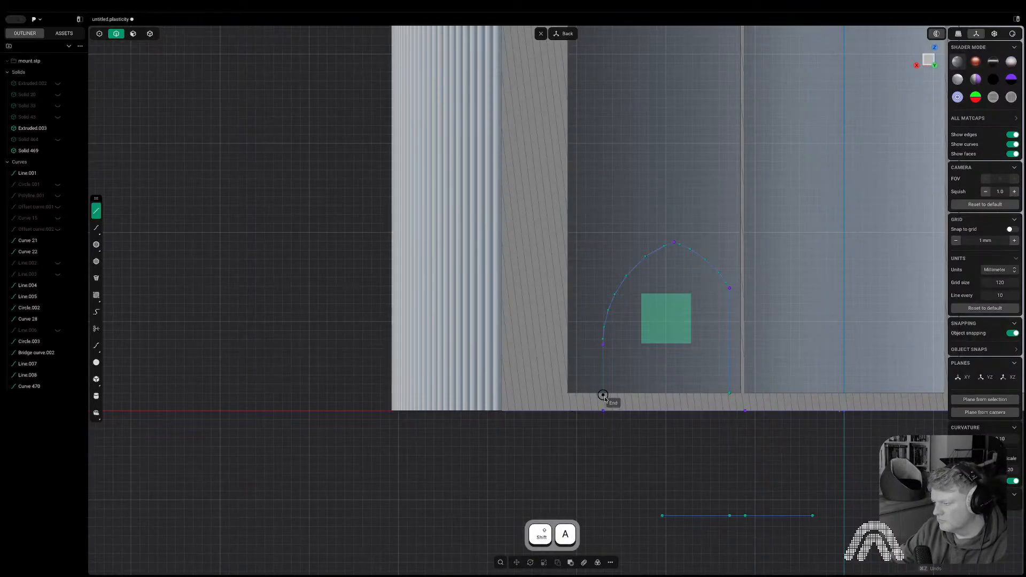
pyautogui.click(603, 395)
pyautogui.scroll(5, 730, 395)
pyautogui.press('Escape')
pyautogui.scroll(5, 432, 402)
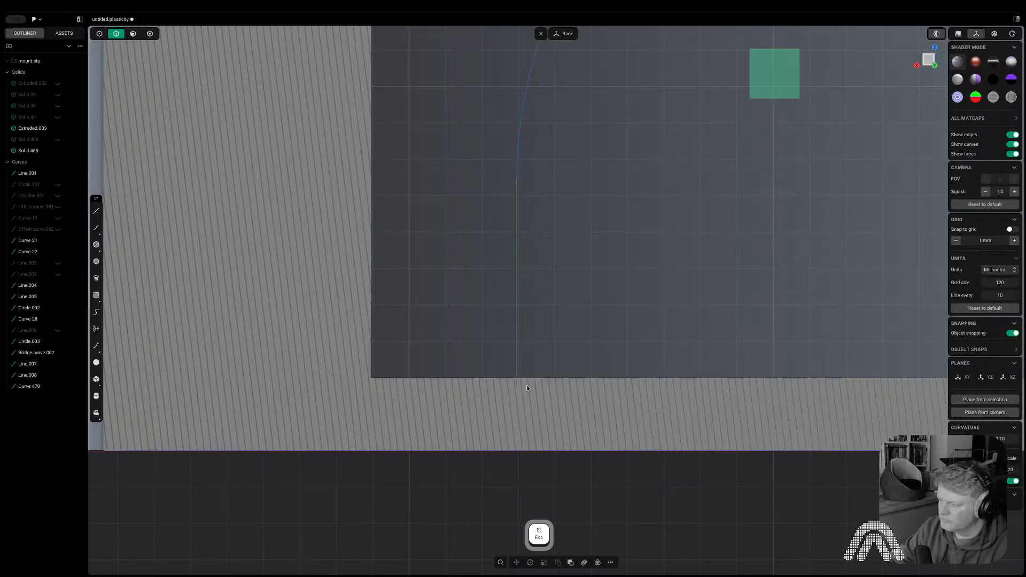
pyautogui.scroll(-8, 566, 386)
pyautogui.moveTo(567, 387); pyautogui.dragTo(567, 427, button='middle')
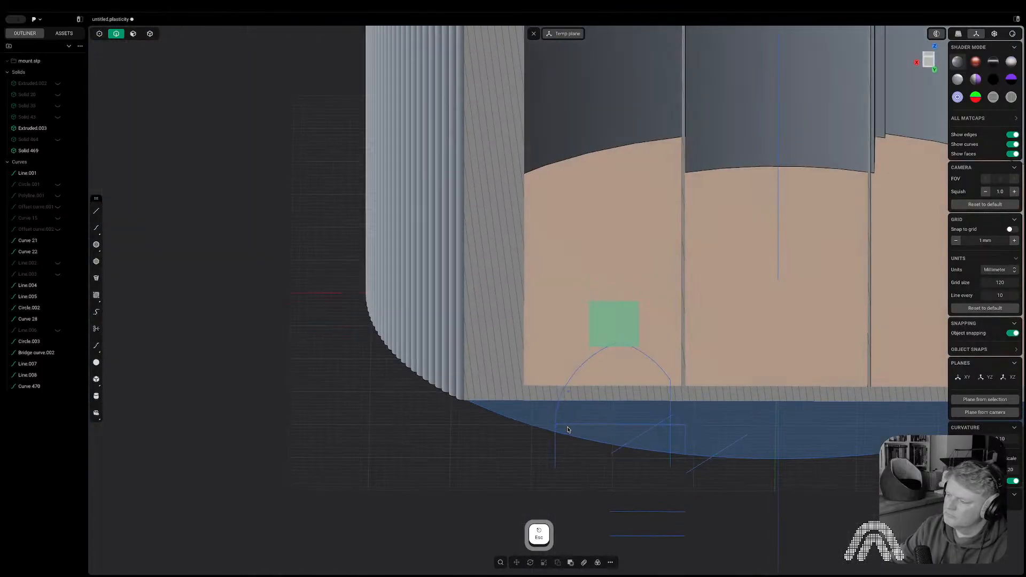
# - Undo the arch curve edits and the earlier operations until the plain cylinder and the ribbed parts are separate bodies again
pyautogui.press('super+z')
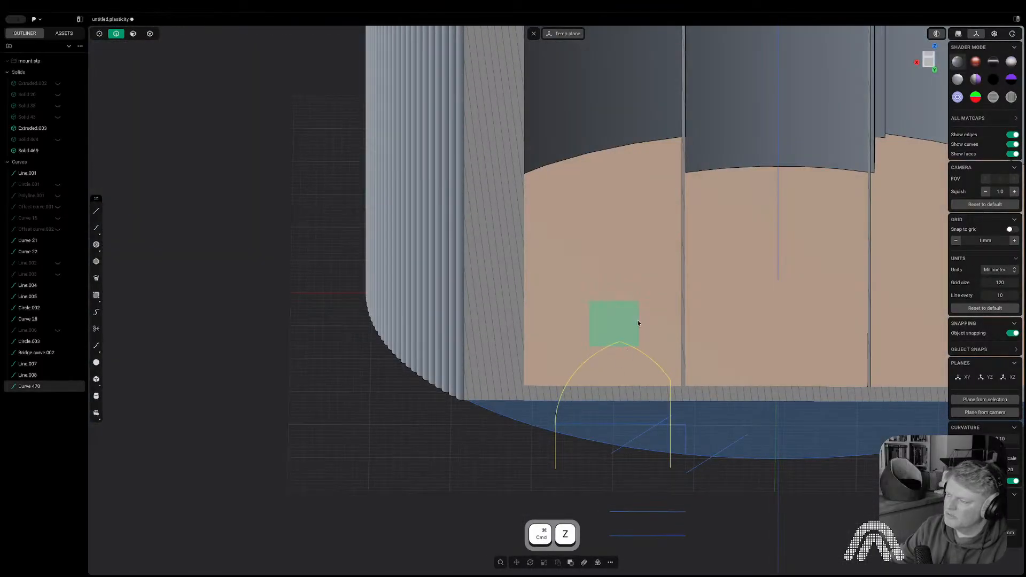
pyautogui.scroll(-1, 637, 320)
pyautogui.scroll(-2, 638, 323)
pyautogui.moveTo(640, 326); pyautogui.dragTo(643, 373, button='middle')
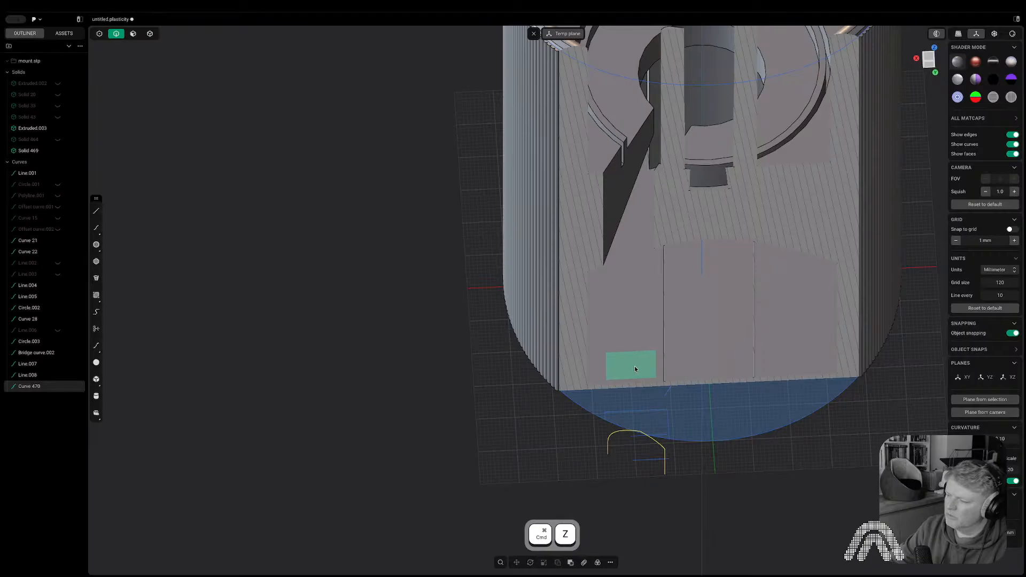
pyautogui.press('super+z')
pyautogui.press('super+z')
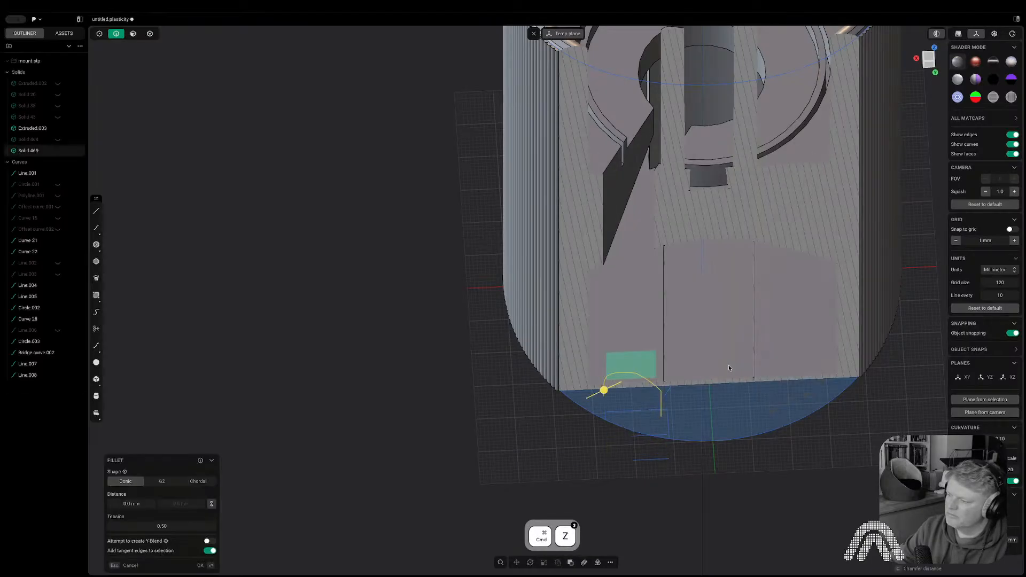
pyautogui.press('super+z')
pyautogui.press('super+z')
pyautogui.press('super+z')
pyautogui.press('super+z')
pyautogui.press('super+z')
pyautogui.press('super+z')
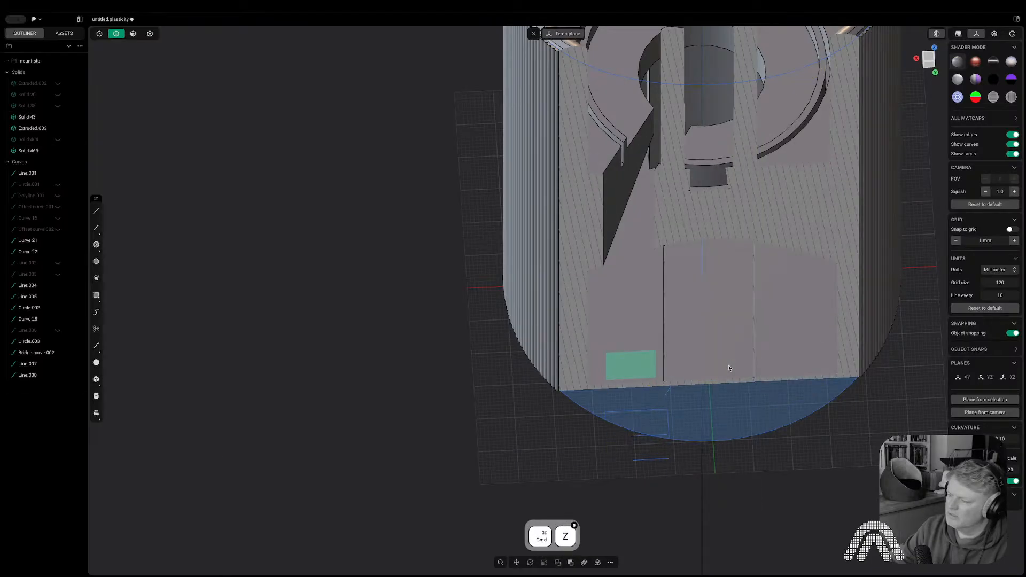
pyautogui.press('super+z')
pyautogui.press('super+z')
pyautogui.press('super+z')
pyautogui.press('super+z')
pyautogui.press('super+z')
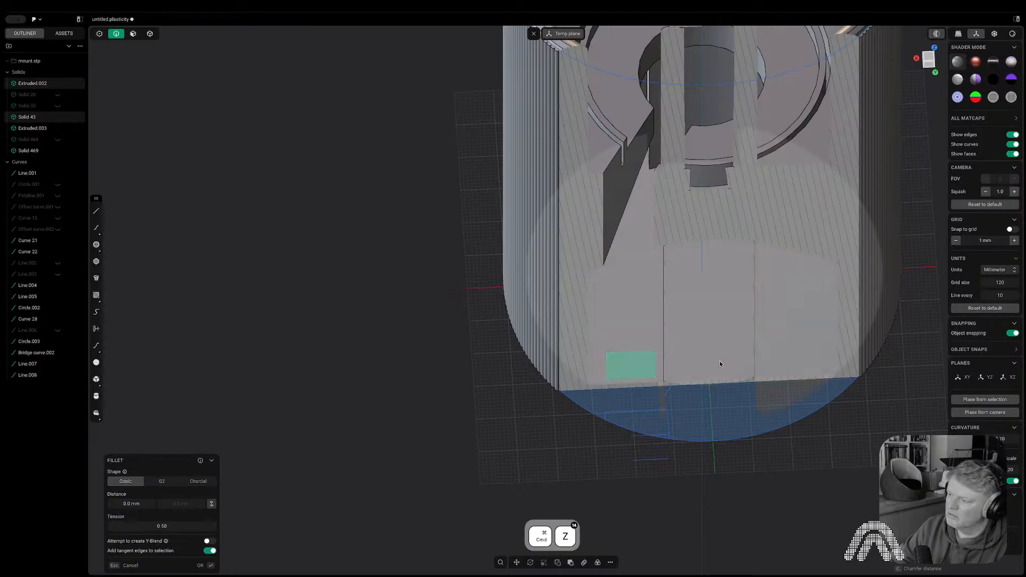
pyautogui.press('super+z')
pyautogui.press('super+z')
pyautogui.press('super+z')
pyautogui.press('super+z')
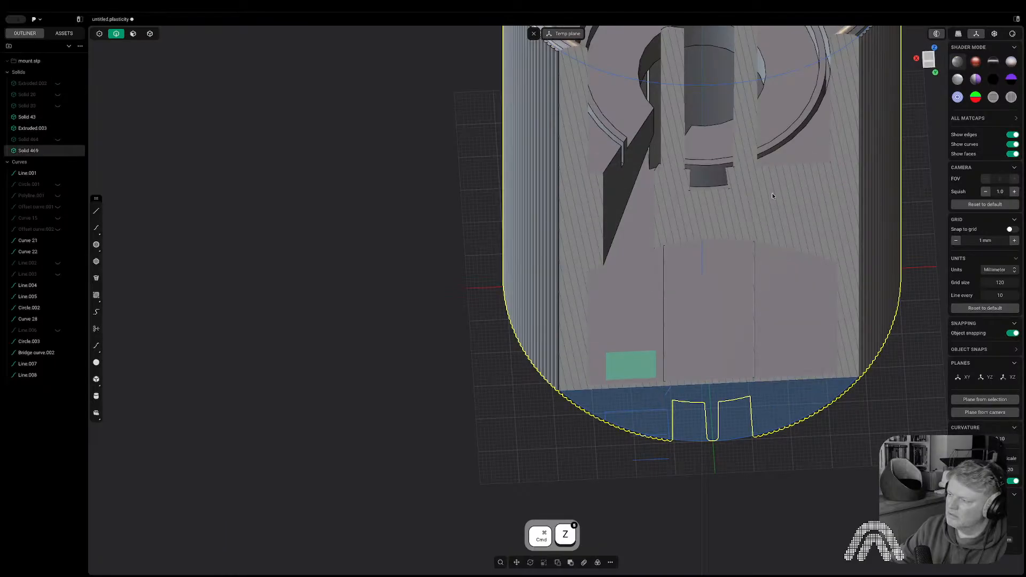
pyautogui.press('super+z')
pyautogui.press('super+z')
pyautogui.scroll(-5, 611, 271)
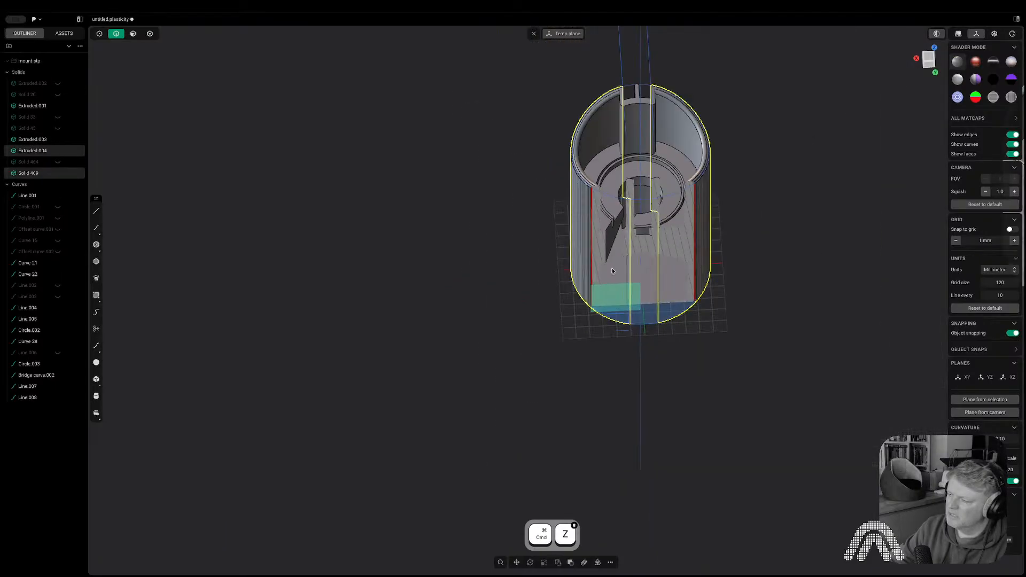
pyautogui.press('super+z')
pyautogui.press('super+z')
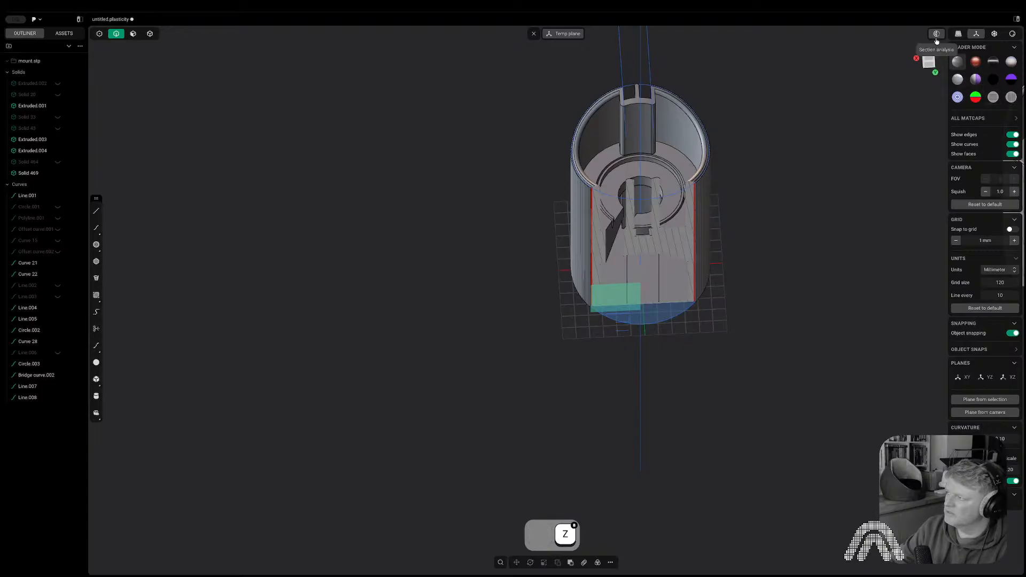
# - Turn off the section view and isolate Extruded.001, the plain cylinder with the arched opening near its base
pyautogui.press('Tab')
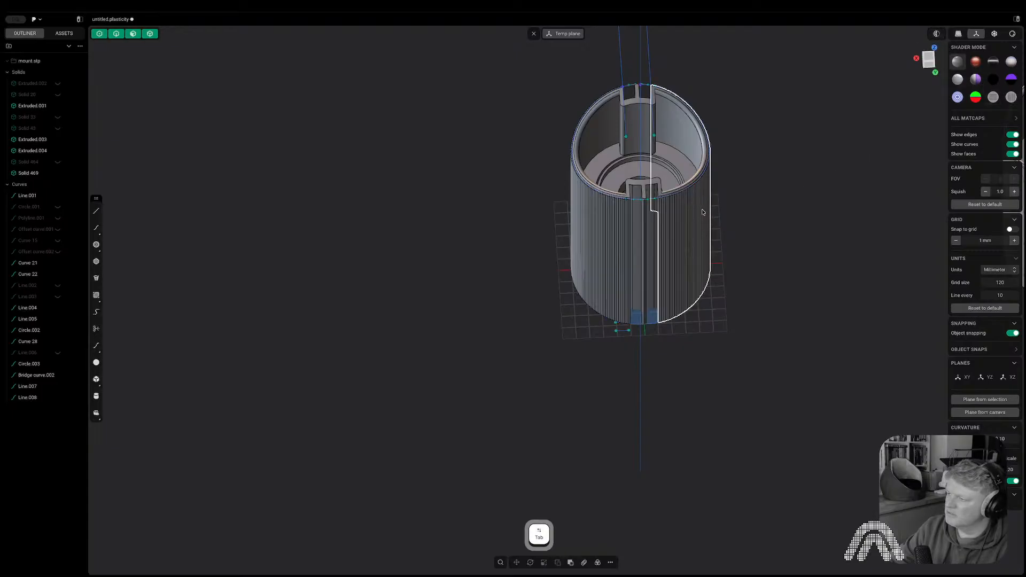
pyautogui.click(642, 188)
pyautogui.press('.')
pyautogui.scroll(10, 616, 319)
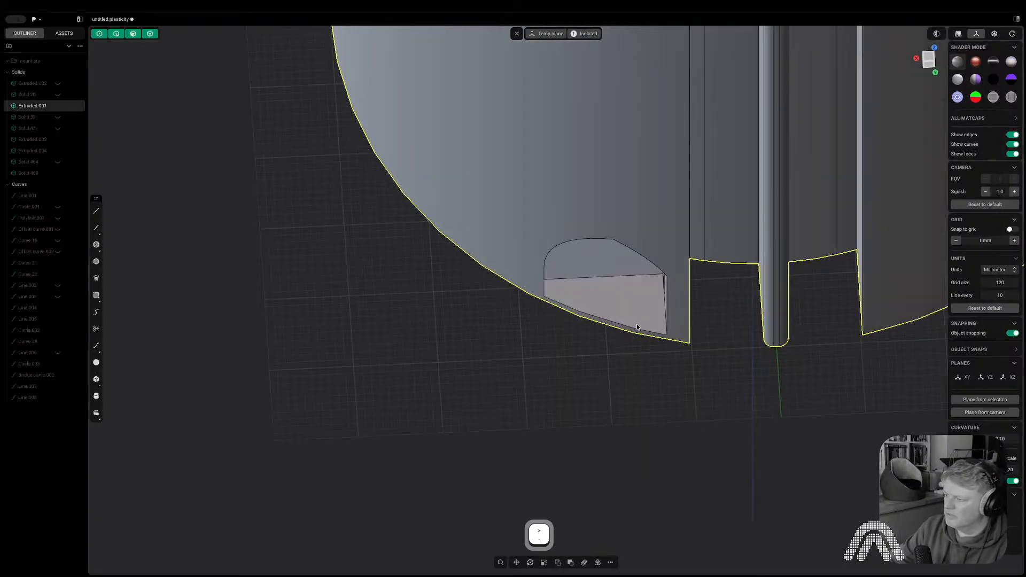
# - Duplicate the closed outer edge loop of the plain cylinder's arched opening as a separate curve
pyautogui.press('2')
pyautogui.click(665, 303)
pyautogui.press('b')
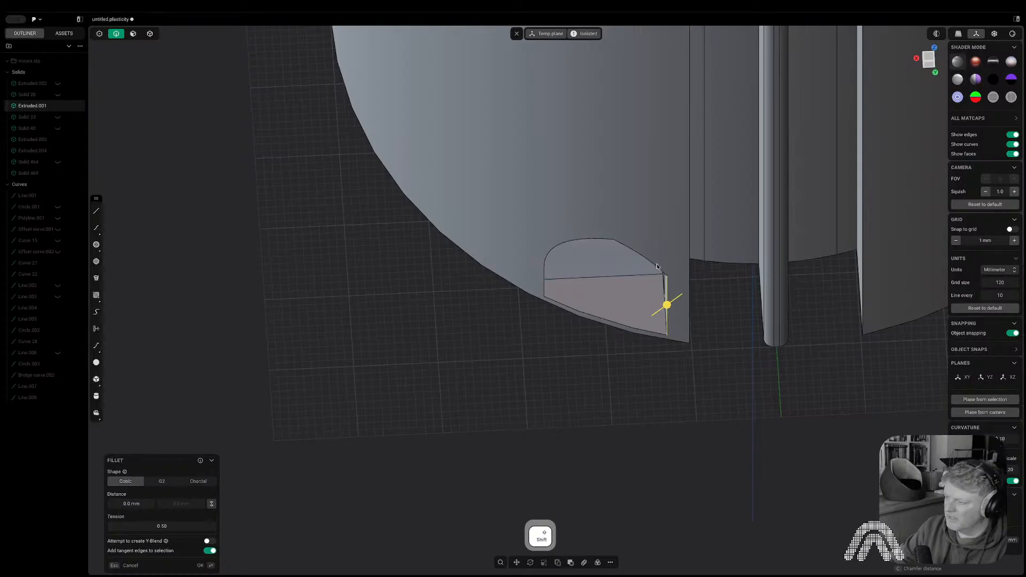
pyautogui.keyDown('shift'); pyautogui.click(656, 268); pyautogui.keyUp('shift')
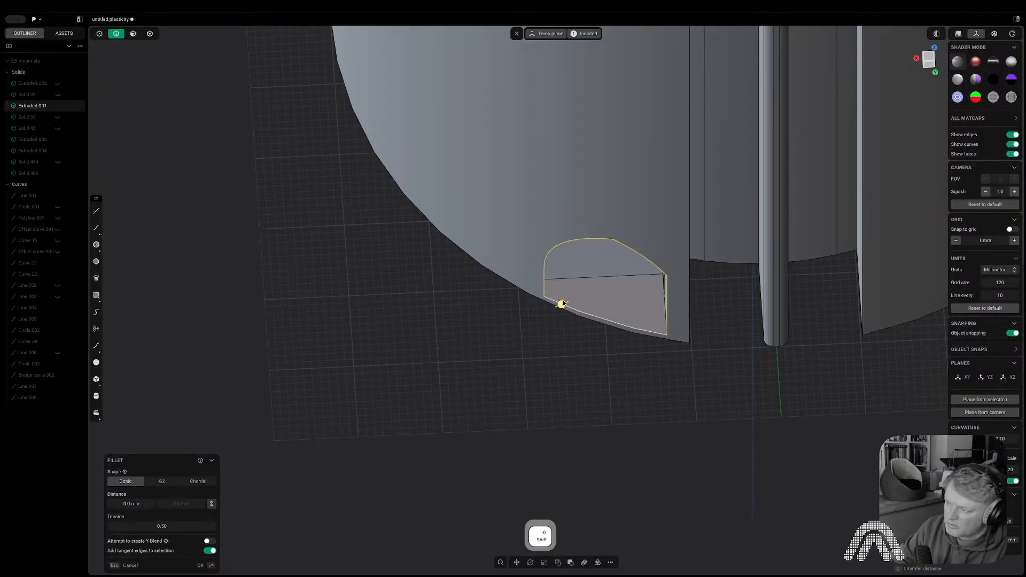
pyautogui.hotkey('shift', 'd')
pyautogui.scroll(-3, 639, 338)
pyautogui.click(638, 337)
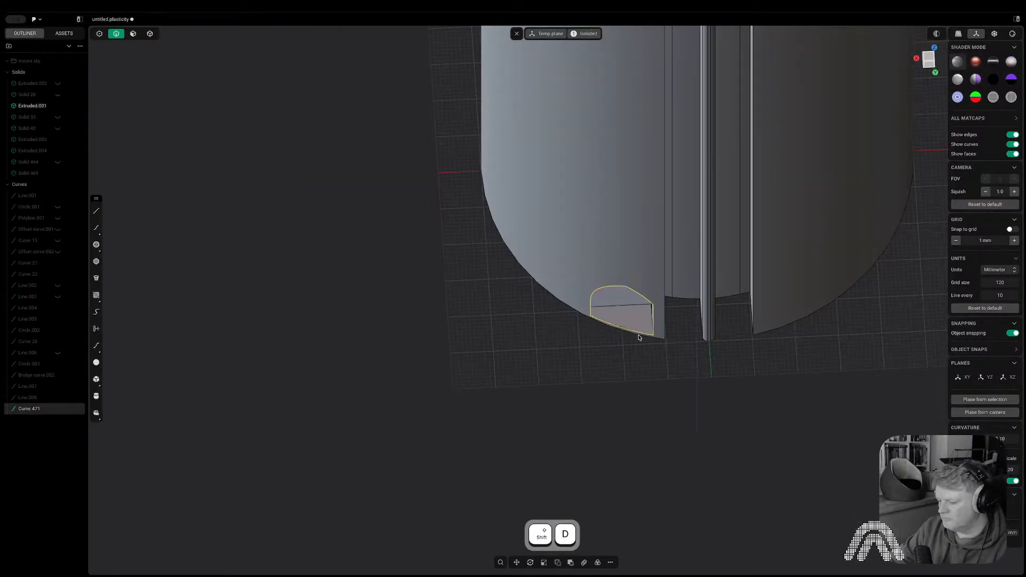
# - Move the duplicated arch outline along Y until it sits clear of the cylinder's outer wall
pyautogui.press('g')
pyautogui.press('y')
pyautogui.click(656, 422)
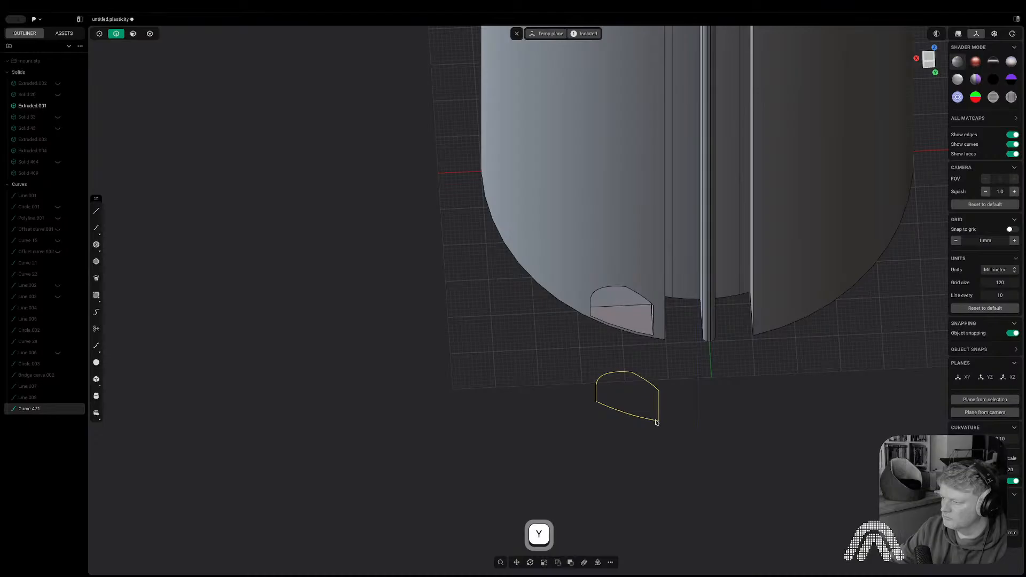
pyautogui.click(756, 432)
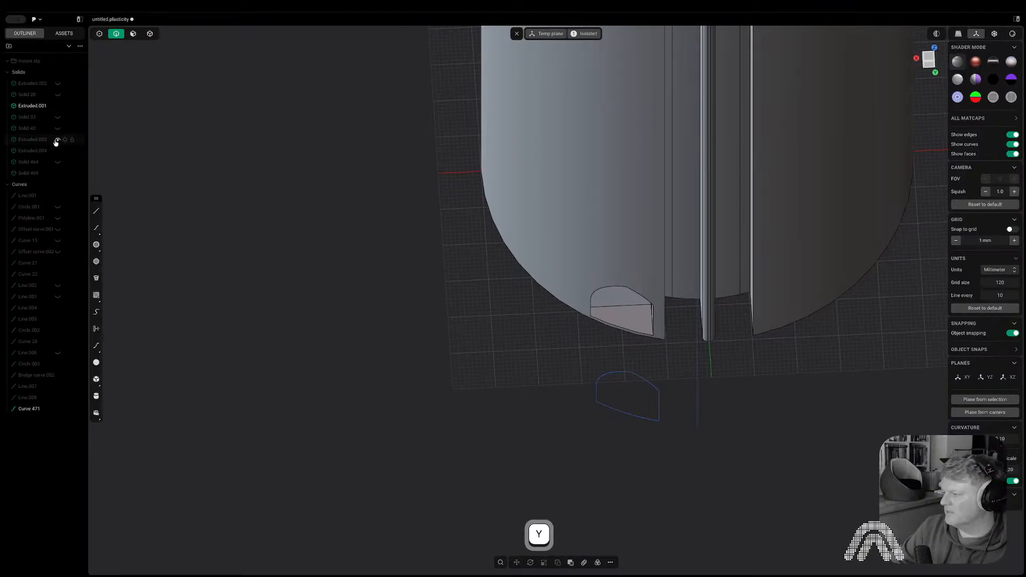
# - End the isolated view of the plain cylinder and show the ribbed body Solid 469 with the other parts
pyautogui.click(56, 176)
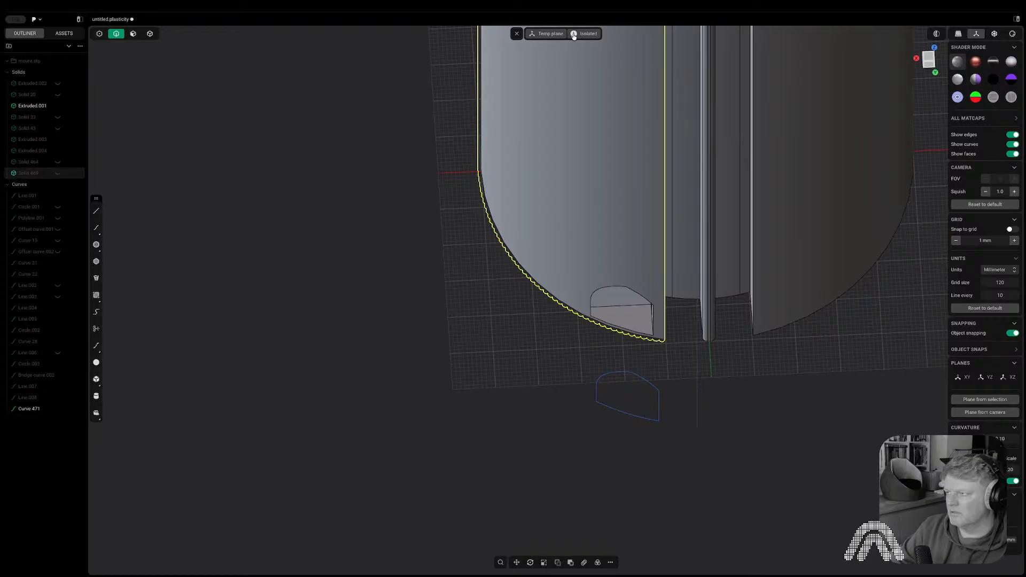
pyautogui.click(573, 34)
pyautogui.click(65, 174)
# - From the back view, cut the ribbed body Solid 469 with the duplicated arch outline
pyautogui.click(659, 396)
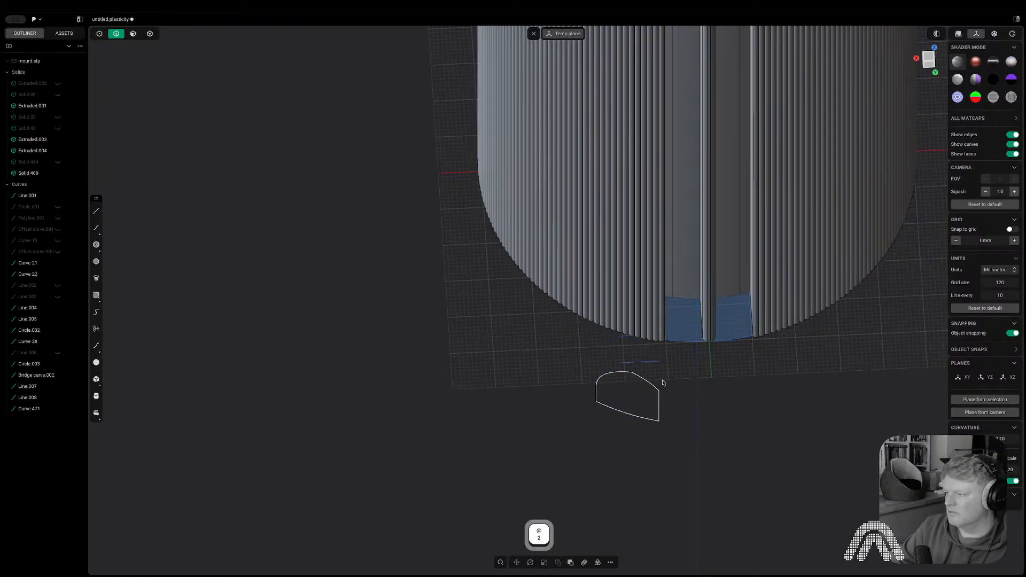
pyautogui.press('c')
pyautogui.click(641, 332)
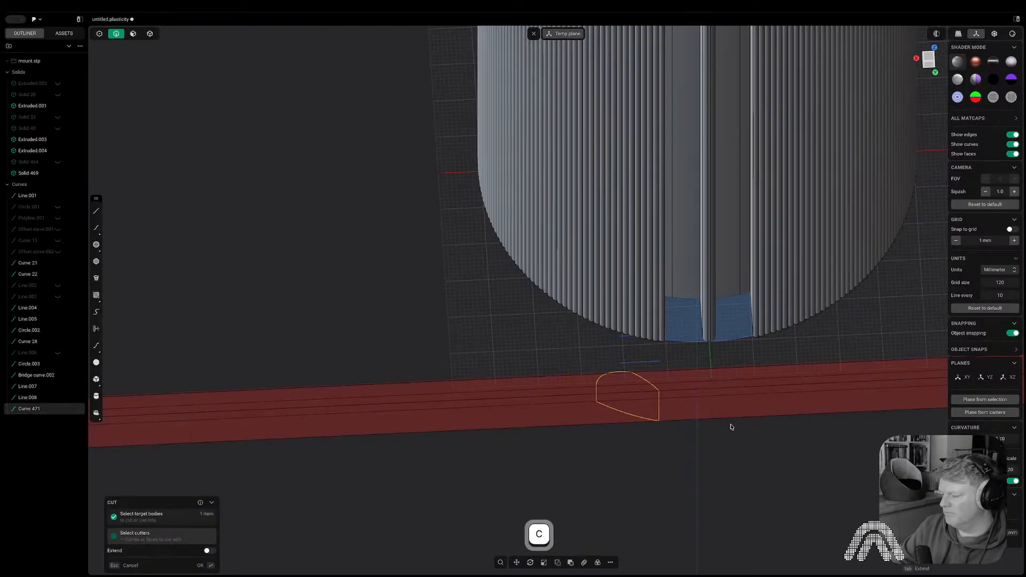
pyautogui.click(928, 65)
pyautogui.press('Escape')
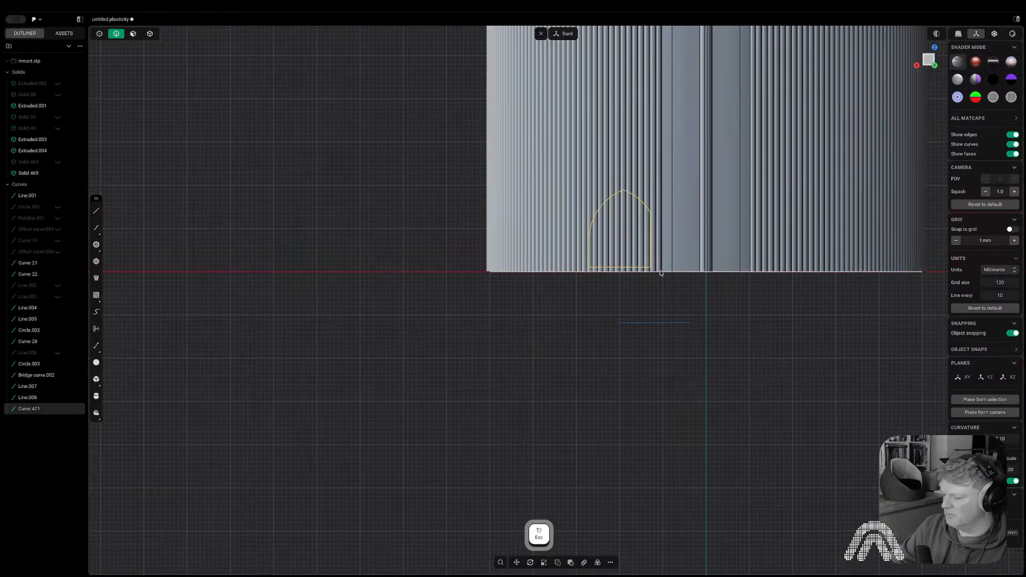
pyautogui.press('c')
pyautogui.click(624, 150)
pyautogui.rightClick(690, 327)
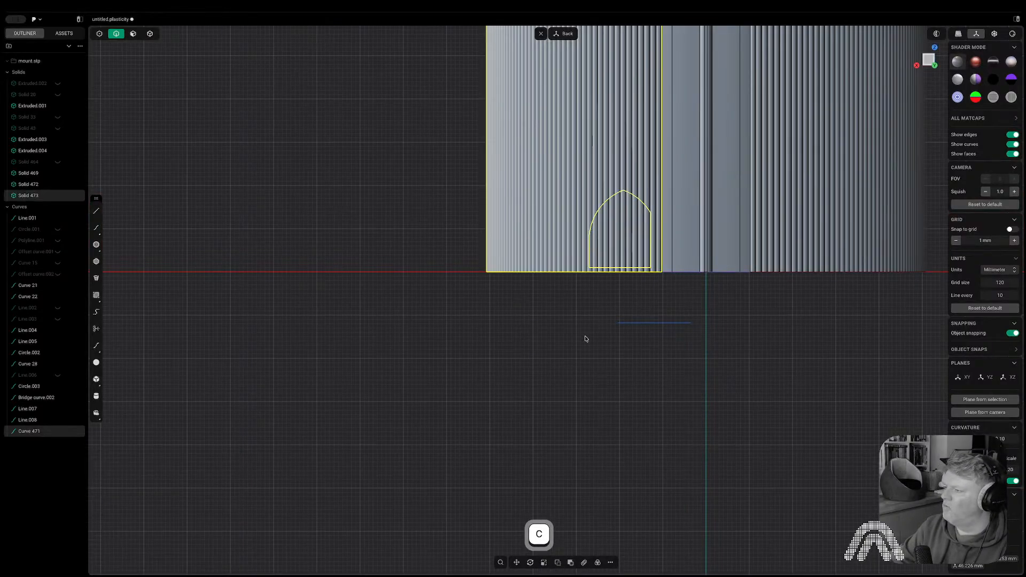
# - Delete the duplicated arch curve and the arch-shaped ribbed piece covering the opening near the base
pyautogui.click(587, 339)
pyautogui.press('Tab')
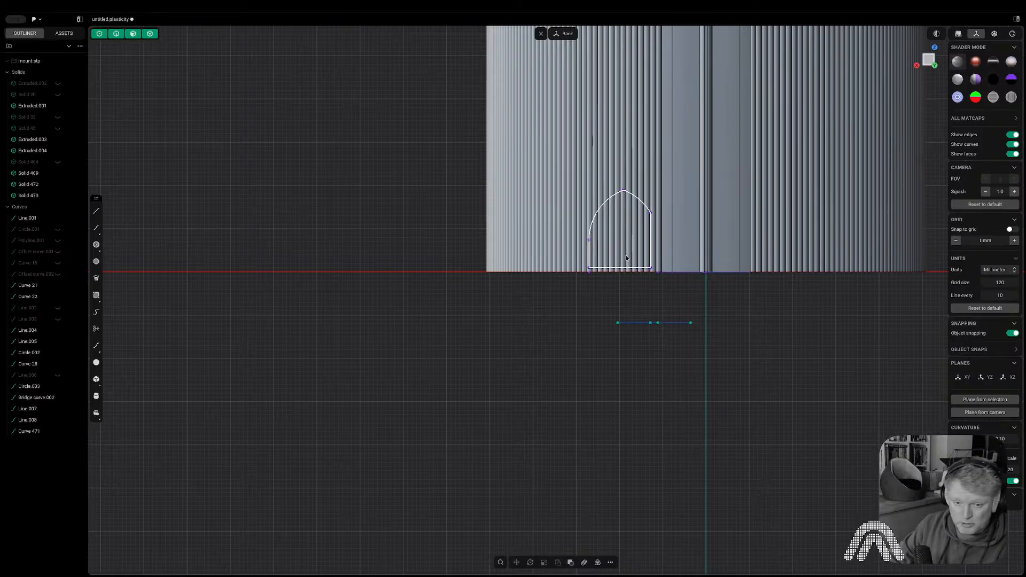
pyautogui.moveTo(627, 258); pyautogui.dragTo(641, 286, button='middle')
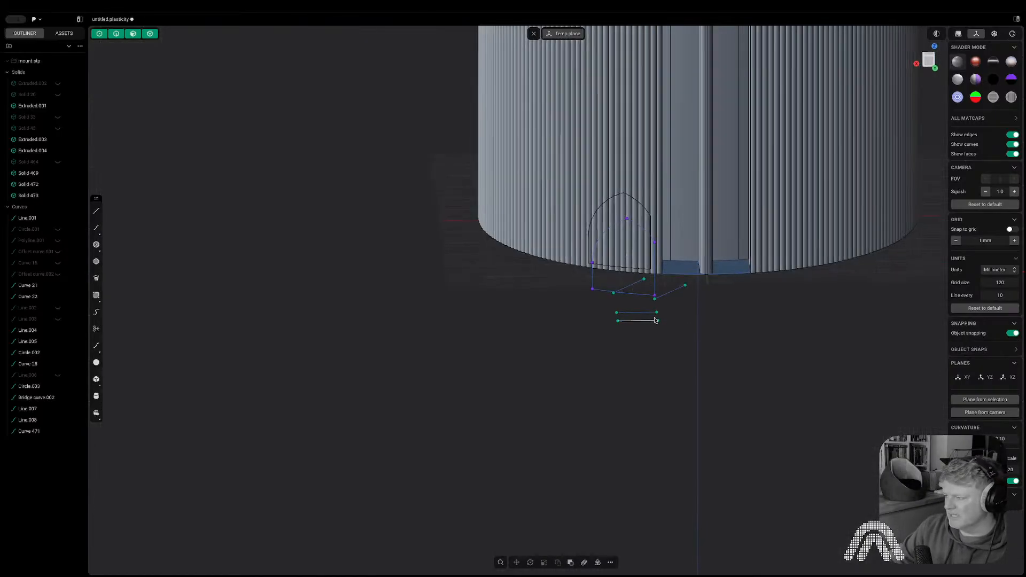
pyautogui.press('Tab')
pyautogui.click(620, 295)
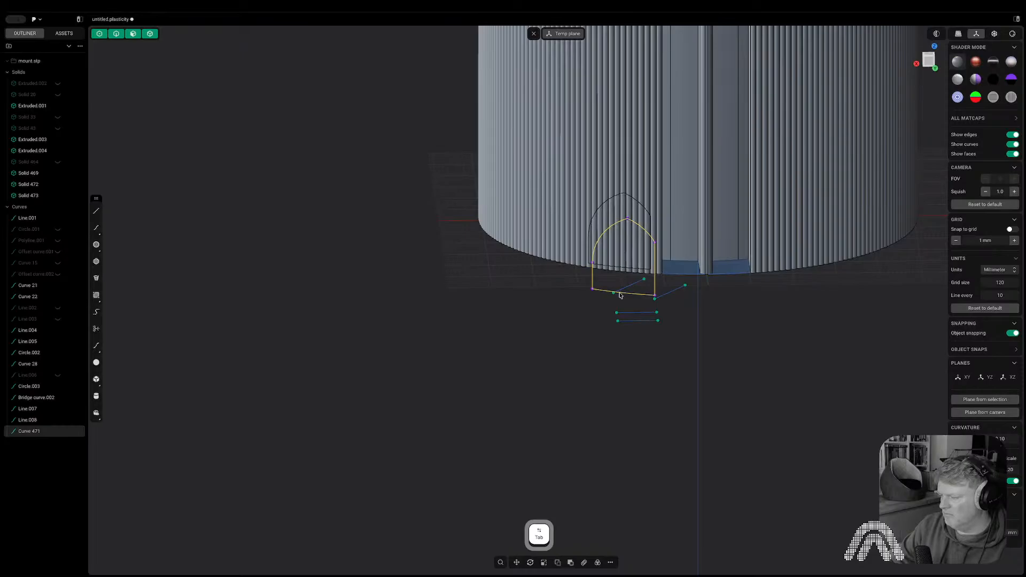
pyautogui.press('x')
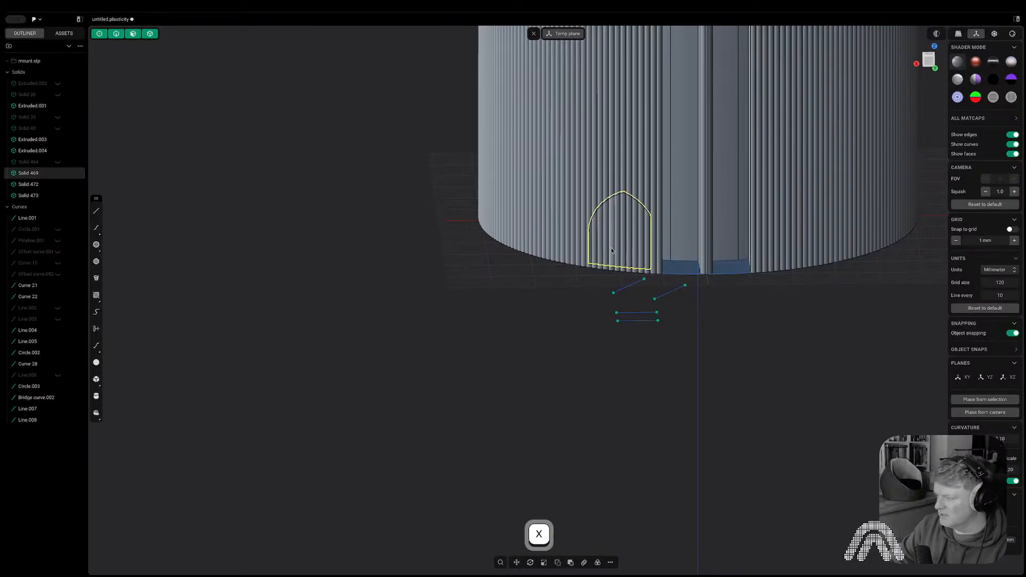
pyautogui.press('x')
# - Examine the cleared arched opening and the mount's interior from below, above and the opposite side
pyautogui.moveTo(615, 251)
pyautogui.mouseDown(button='middle')
pyautogui.moveTo(663, 265)
pyautogui.moveTo(700, 229)
pyautogui.moveTo(646, 245)
pyautogui.moveTo(588, 202)
pyautogui.moveTo(614, 239)
pyautogui.mouseUp(button='middle')
pyautogui.scroll(5, 671, 268)
pyautogui.scroll(-10, 614, 238)
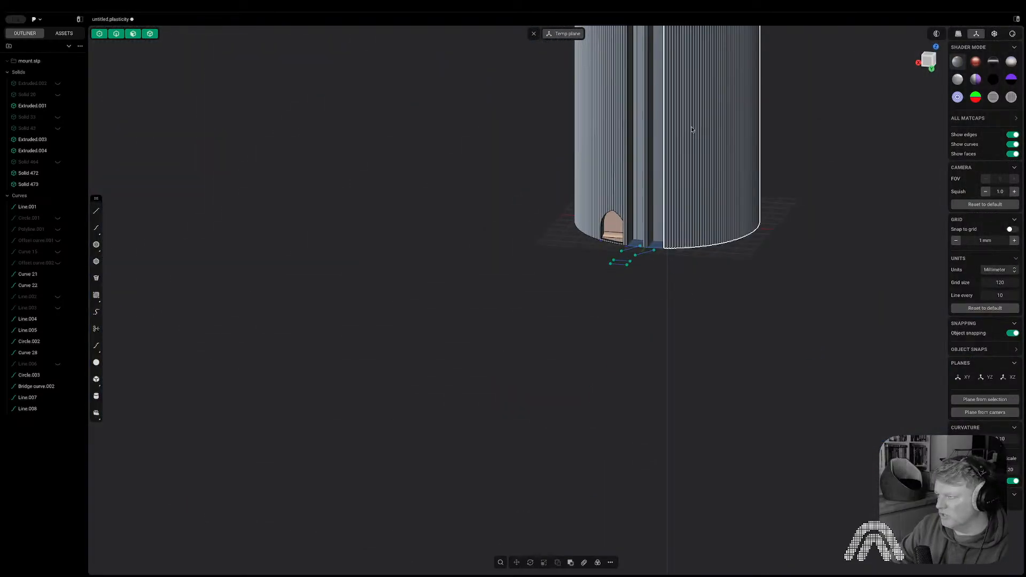
pyautogui.moveTo(679, 222); pyautogui.dragTo(676, 394, button='middle')
pyautogui.scroll(-5, 699, 216)
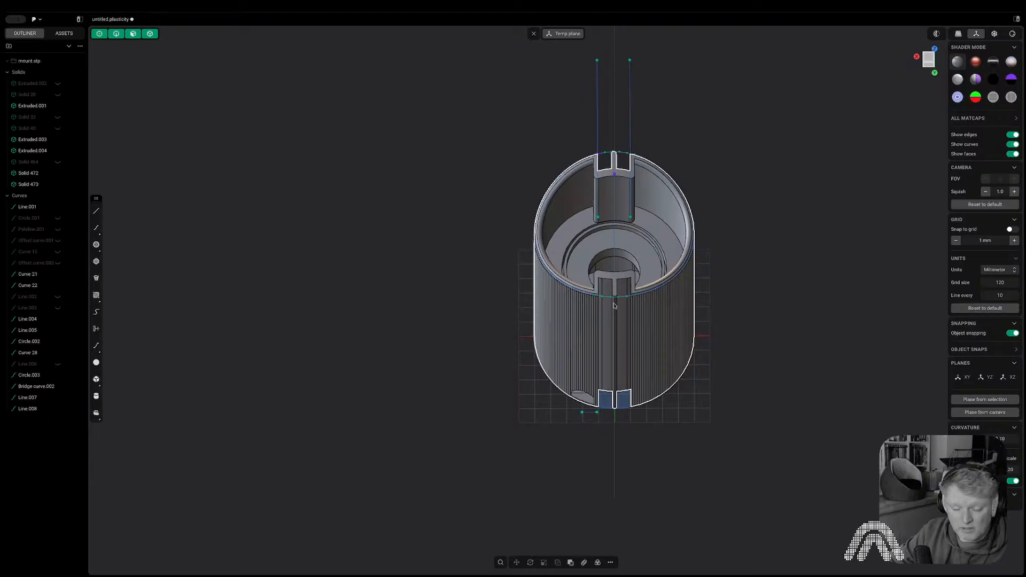
pyautogui.keyDown('shift'); pyautogui.moveTo(627, 339); pyautogui.dragTo(605, 388, button='middle'); pyautogui.keyUp('shift')
pyautogui.moveTo(696, 187); pyautogui.dragTo(696, 232, button='middle')
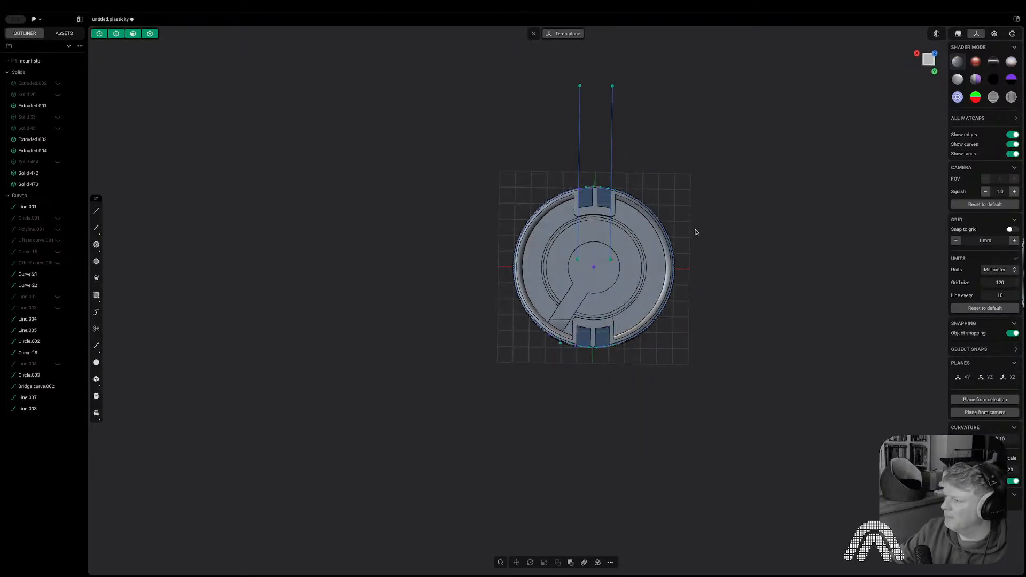
pyautogui.click(926, 67)
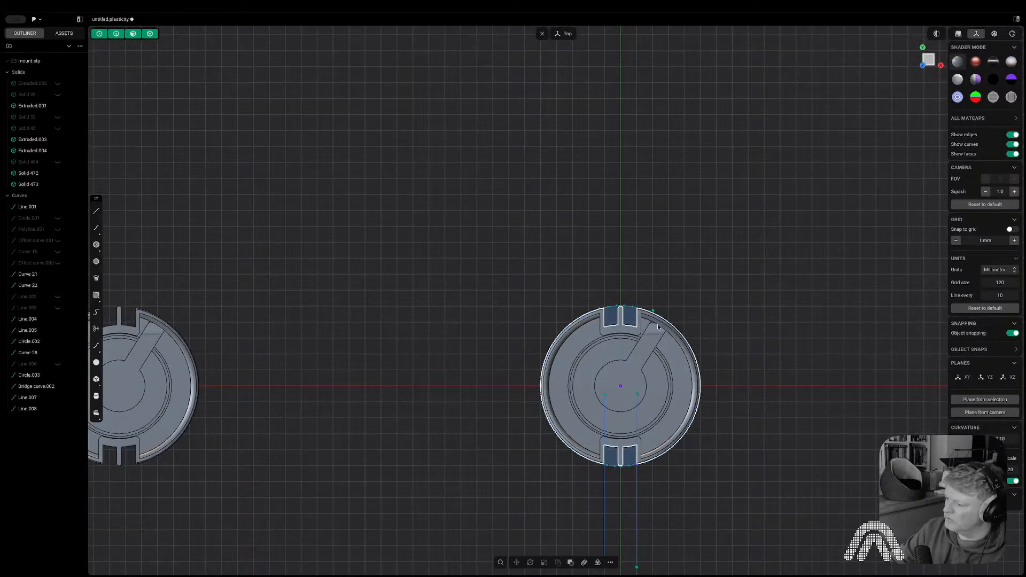
pyautogui.scroll(5, 634, 349)
pyautogui.moveTo(609, 353)
pyautogui.mouseDown(button='middle')
pyautogui.moveTo(626, 397)
pyautogui.moveTo(622, 343)
pyautogui.mouseUp(button='middle')
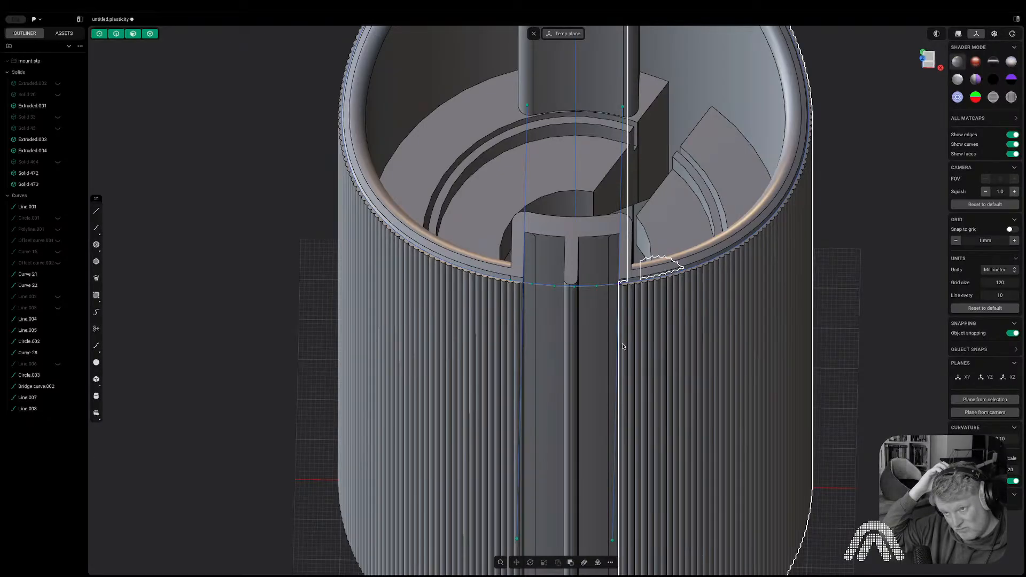
pyautogui.click(923, 60)
pyautogui.scroll(-5, 731, 225)
pyautogui.moveTo(788, 423); pyautogui.dragTo(744, 492, button='middle')
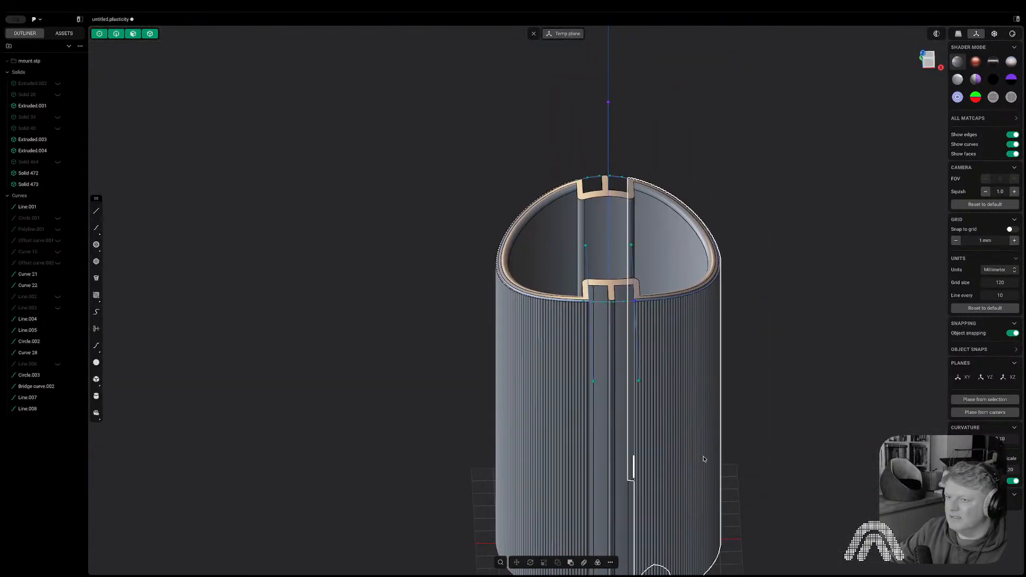
# - Show the leaf-shaped bodies Solid 43 and Extruded.002, leaving the notched ring body Solid 33 hidden
pyautogui.click(58, 128)
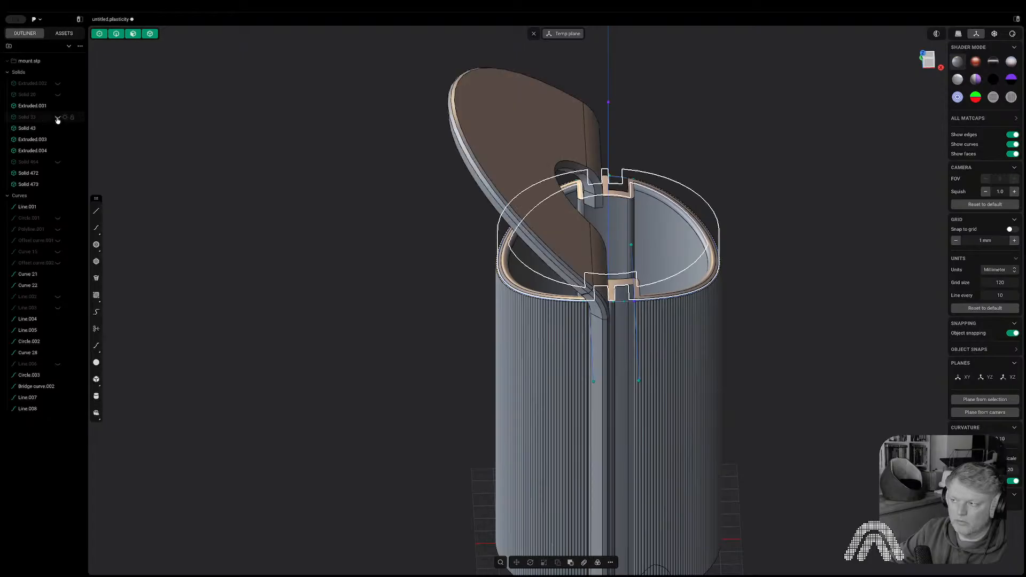
pyautogui.click(58, 117)
pyautogui.click(656, 256)
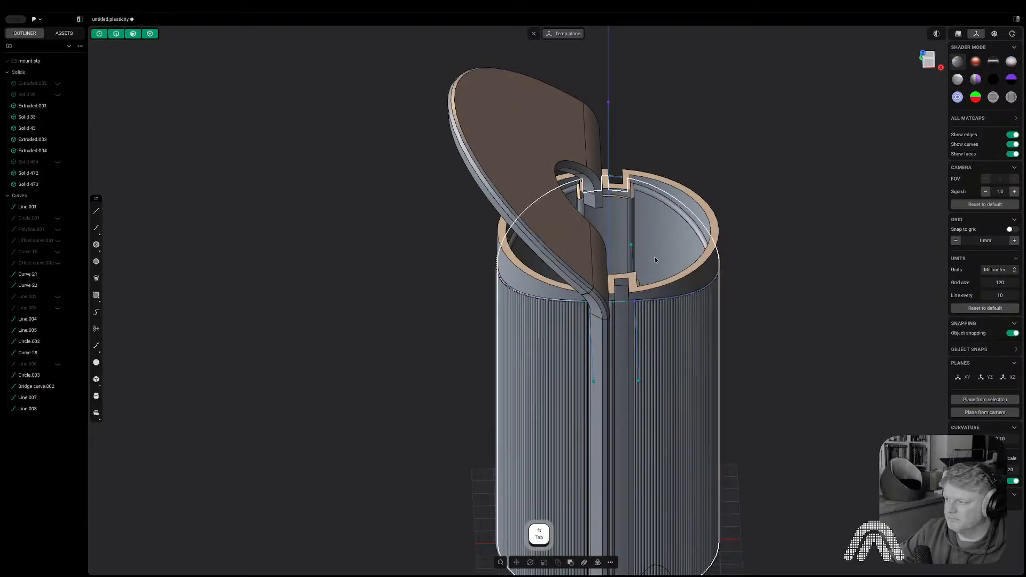
pyautogui.press('h')
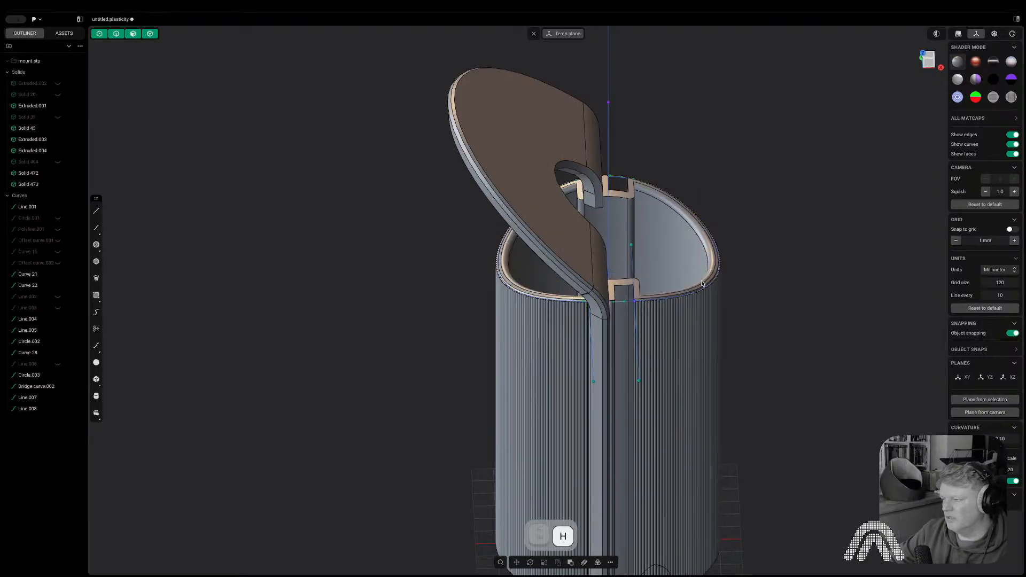
pyautogui.click(59, 84)
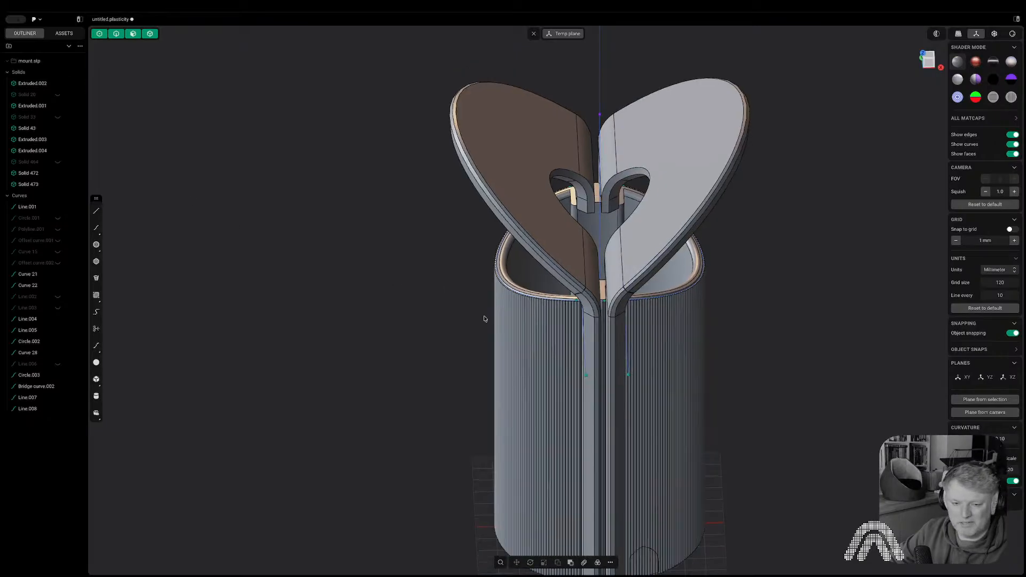
# - Hide the unwanted arch-shaped piece Solid 472 on the opposite side of the ribbed cylinder, and undo the hiding
pyautogui.keyDown('shift'); pyautogui.moveTo(713, 487); pyautogui.dragTo(632, 370, button='middle'); pyautogui.keyUp('shift')
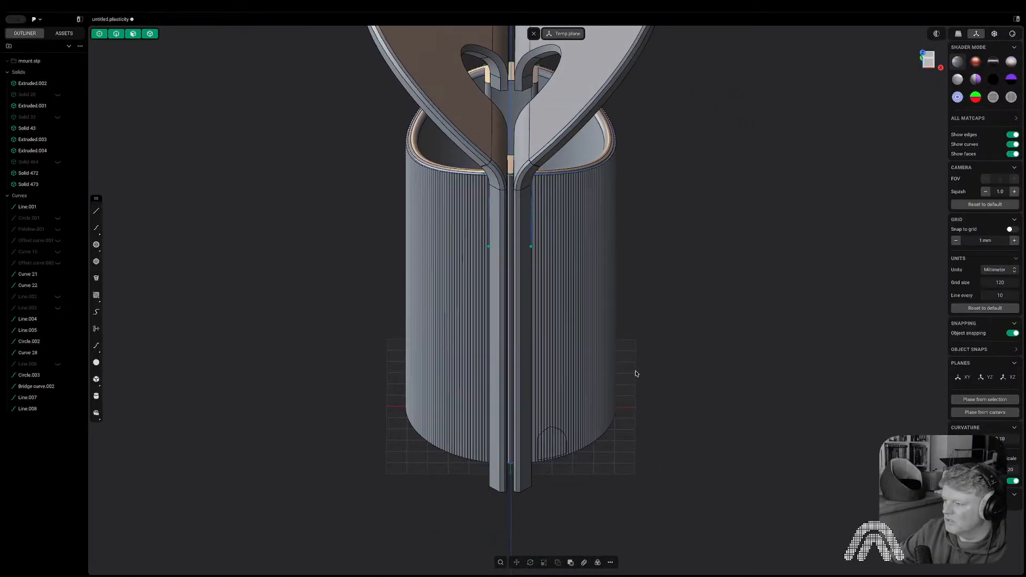
pyautogui.press('Tab')
pyautogui.click(557, 441)
pyautogui.press('h')
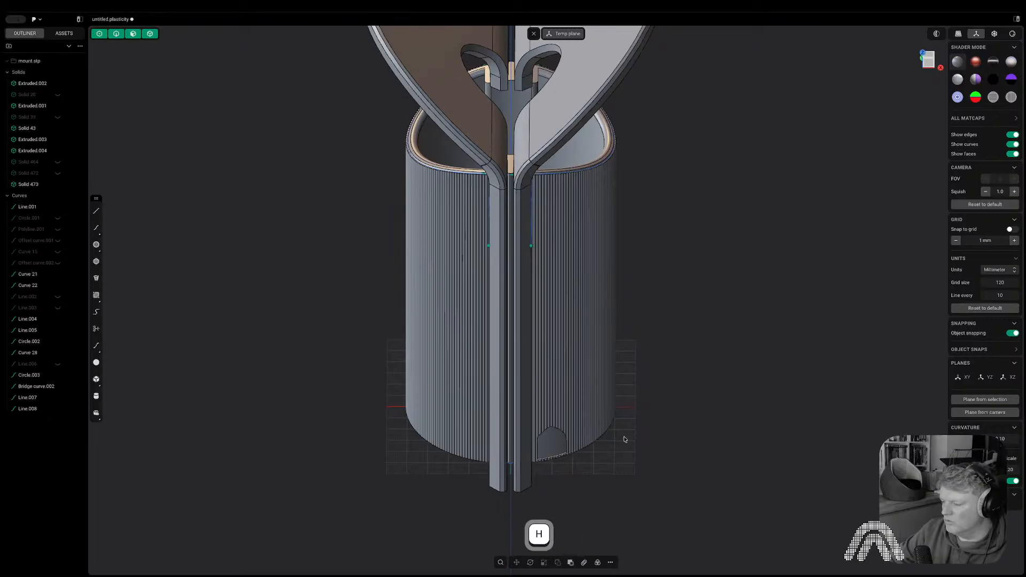
pyautogui.moveTo(623, 438); pyautogui.dragTo(580, 409, button='middle')
pyautogui.click(556, 430)
pyautogui.hotkey('alt', 'h')
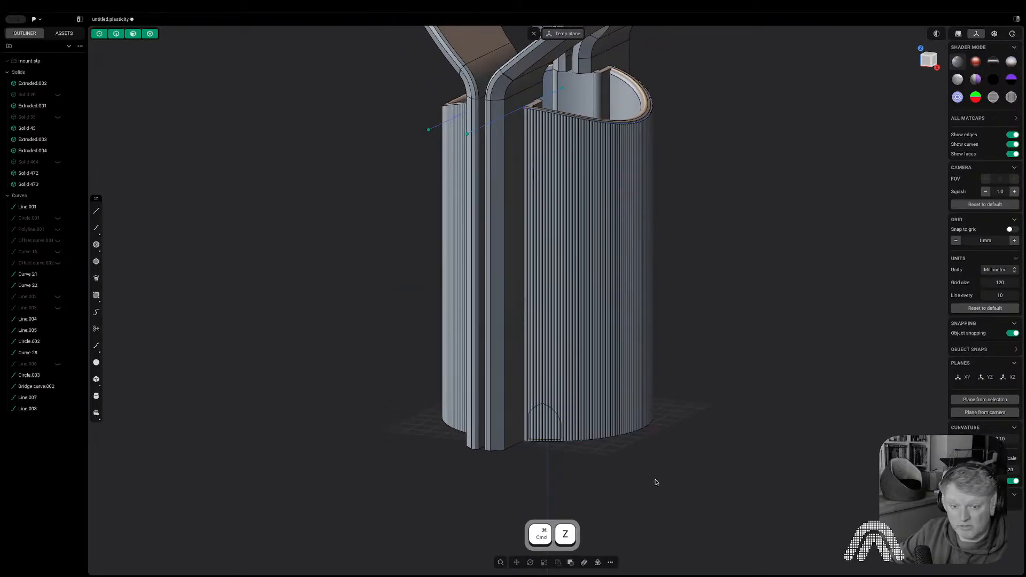
# - Union the arch-shaped piece Solid 472 with the surrounding ribbed body Solid 473
pyautogui.press('q')
pyautogui.click(552, 428)
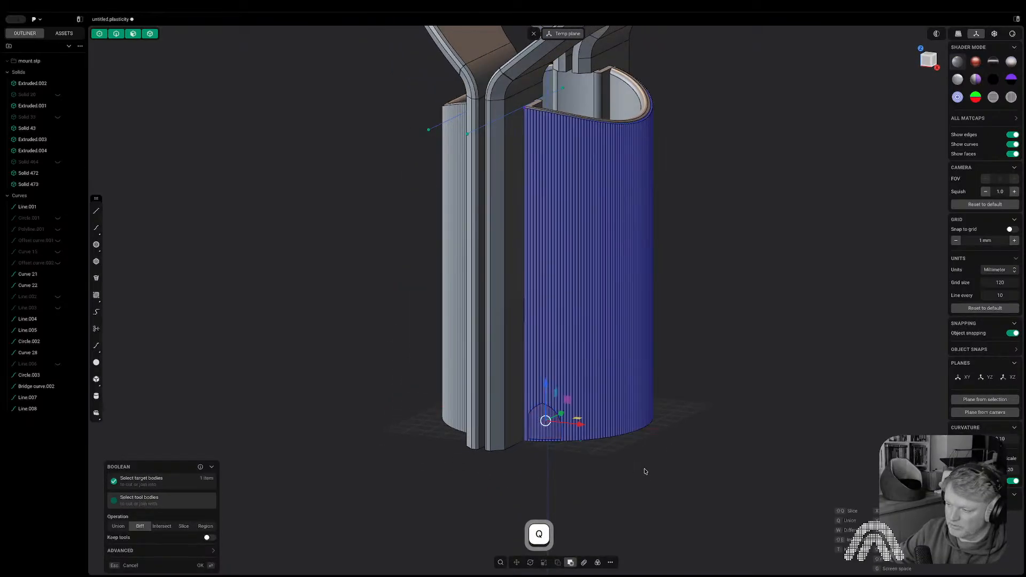
pyautogui.press('q')
pyautogui.press('q')
pyautogui.moveTo(644, 471); pyautogui.dragTo(669, 456, button='middle')
pyautogui.scroll(-5, 669, 456)
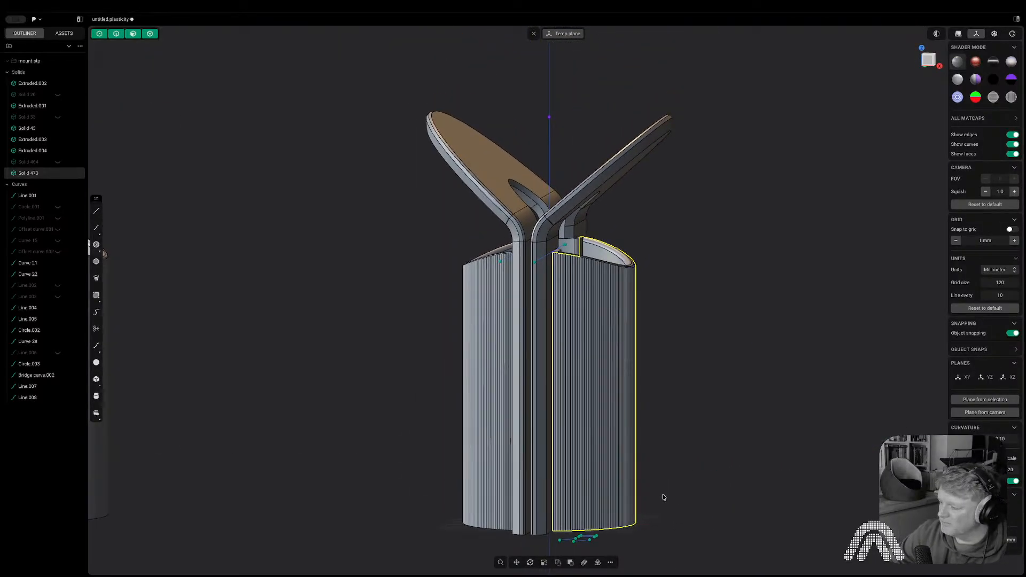
# - Clear the selection and examine the ribbed mount with its leaf-shaped parts beside the plain version from several angles
pyautogui.moveTo(680, 480); pyautogui.dragTo(643, 391, button='middle')
pyautogui.moveTo(605, 364); pyautogui.dragTo(661, 334, button='middle')
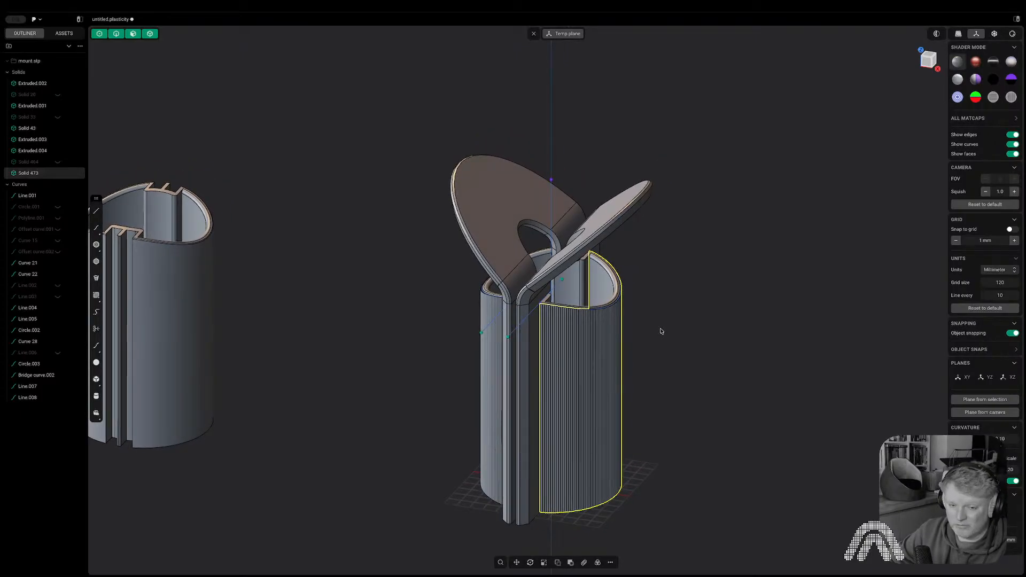
pyautogui.keyDown('shift'); pyautogui.moveTo(662, 336); pyautogui.dragTo(678, 320, button='middle'); pyautogui.keyUp('shift')
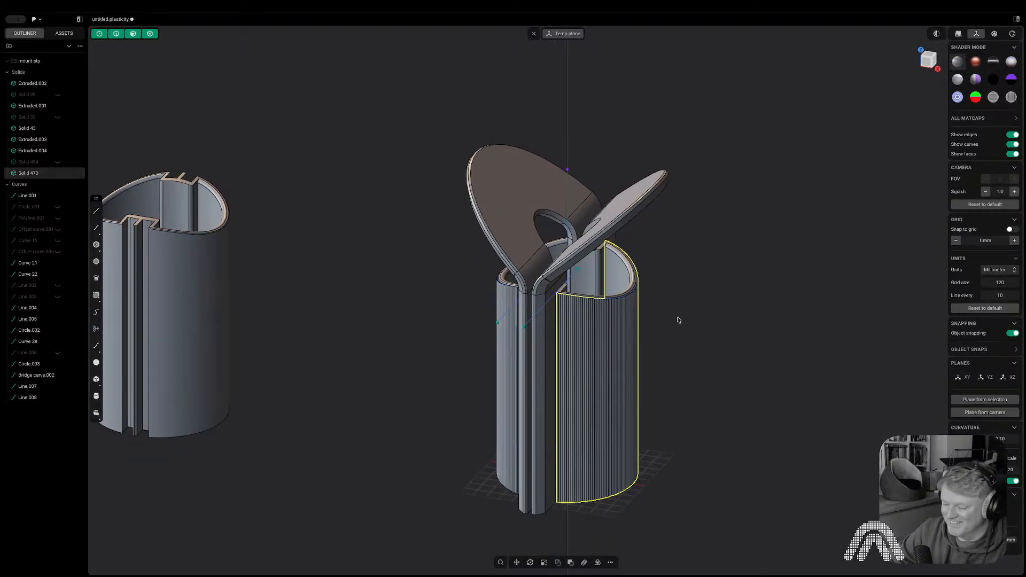
pyautogui.press('Escape')
pyautogui.moveTo(649, 303); pyautogui.dragTo(799, 298, button='middle')
pyautogui.scroll(-5, 719, 307)
pyautogui.moveTo(733, 346); pyautogui.dragTo(711, 358, button='middle')
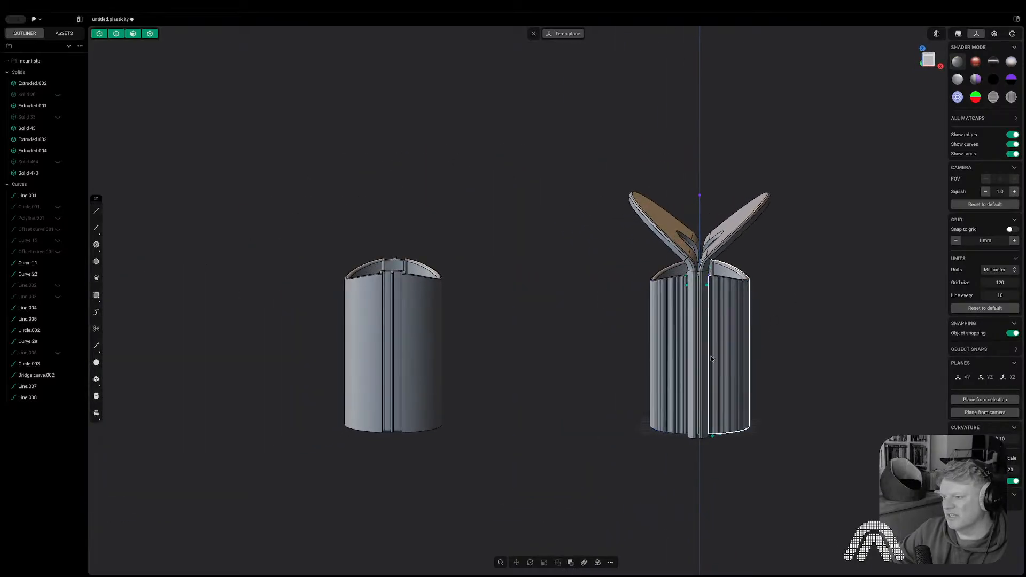
pyautogui.keyDown('shift'); pyautogui.moveTo(769, 345); pyautogui.dragTo(713, 359, button='middle'); pyautogui.keyUp('shift')
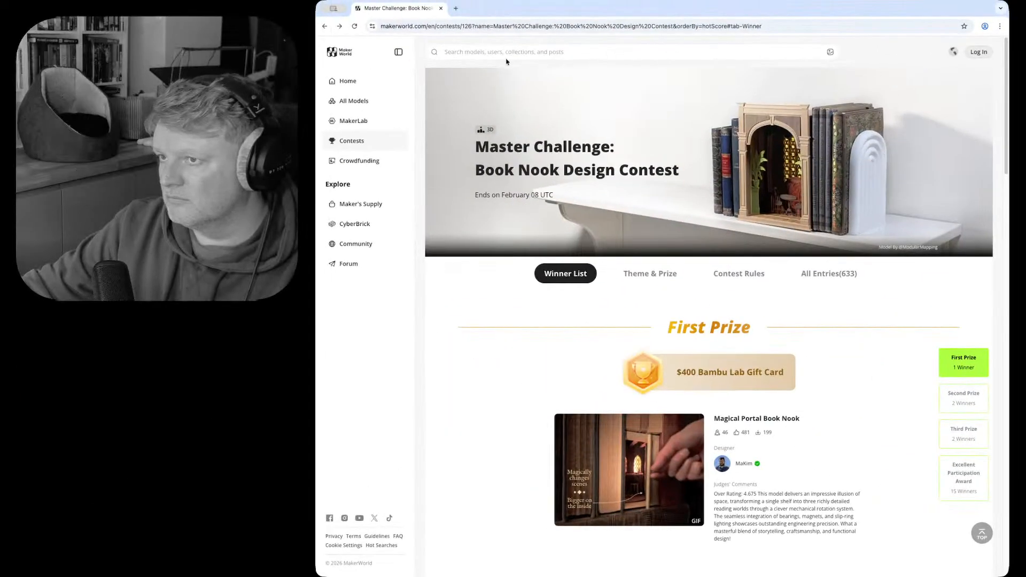
pyautogui.click(512, 51)
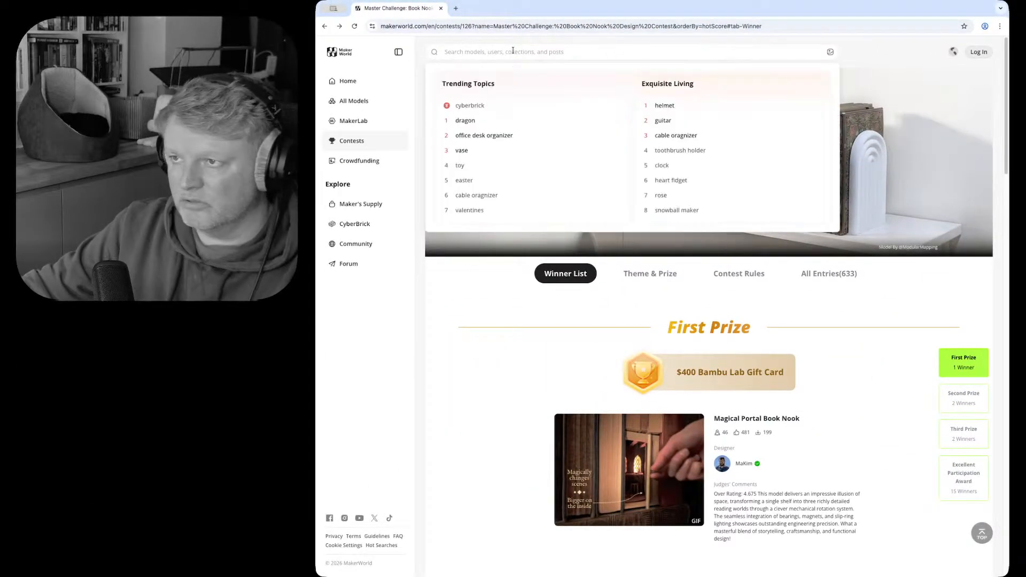
pyautogui.click(567, 27)
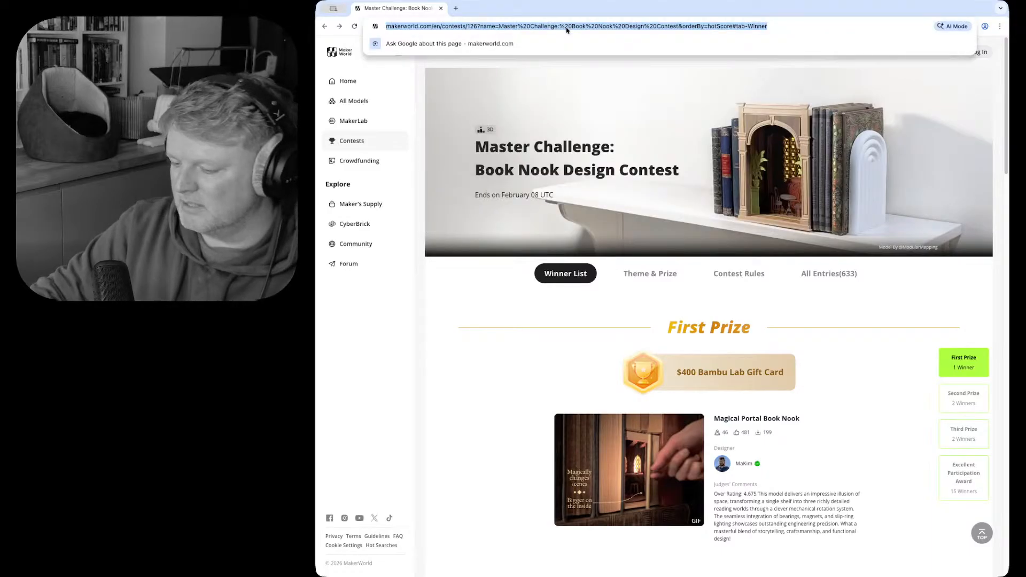
pyautogui.write('makerworld.com/en/@dkdsgn')
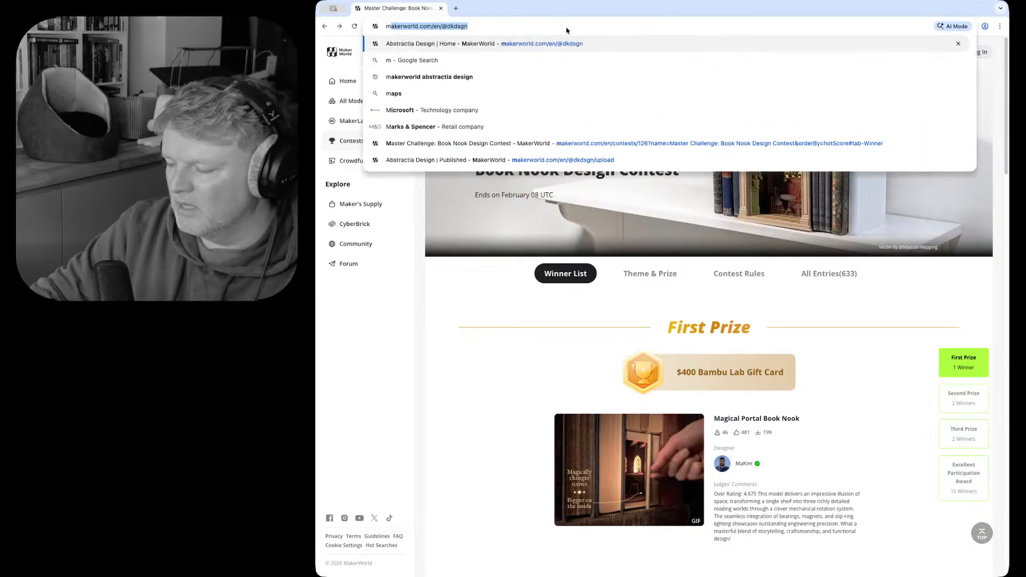
pyautogui.press('Return')
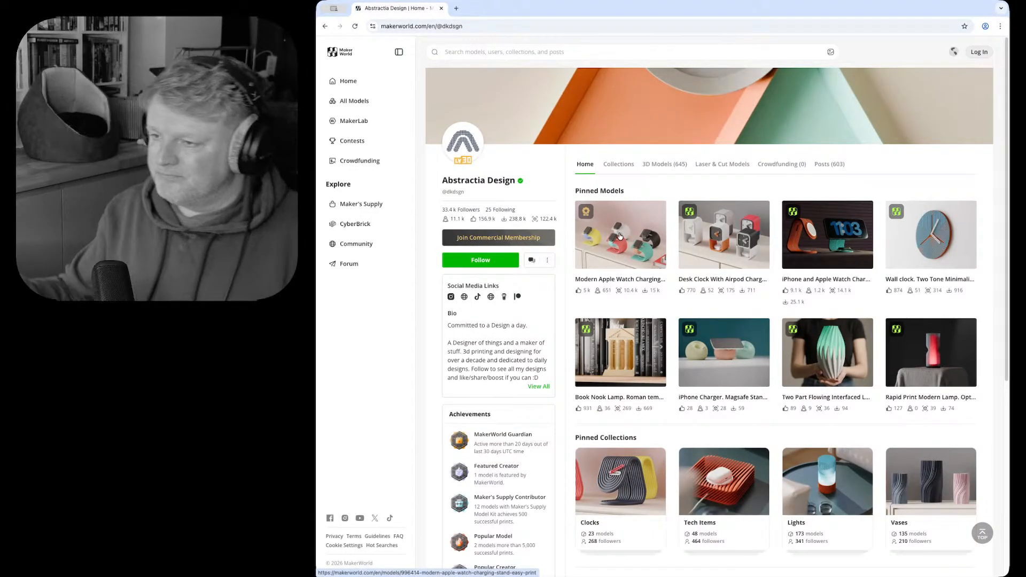
# - Look over the designer's pinned models and open the profile's list of published 3D models
pyautogui.scroll(-1, 740, 240)
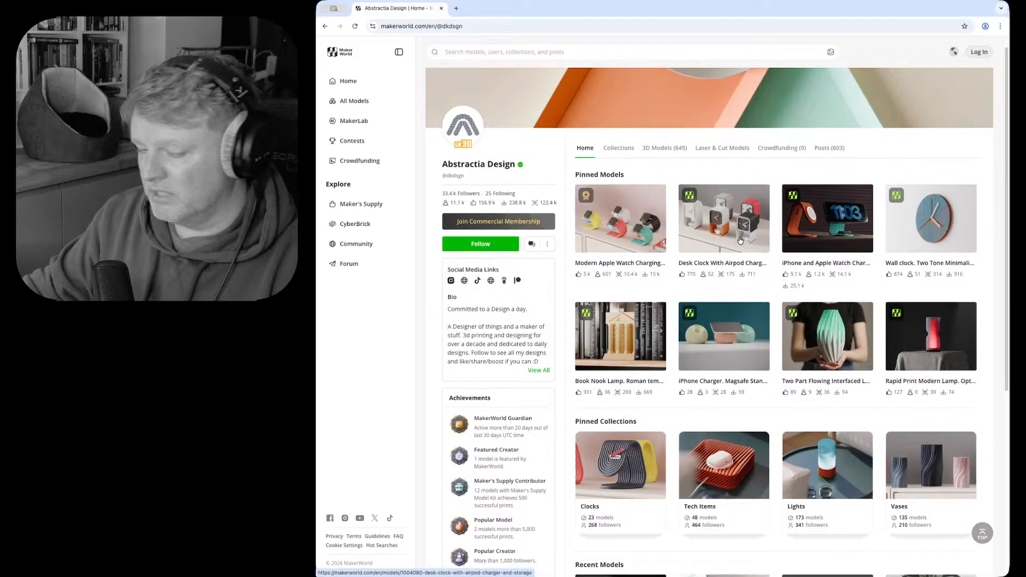
pyautogui.rightClick(863, 166)
pyautogui.click(801, 178)
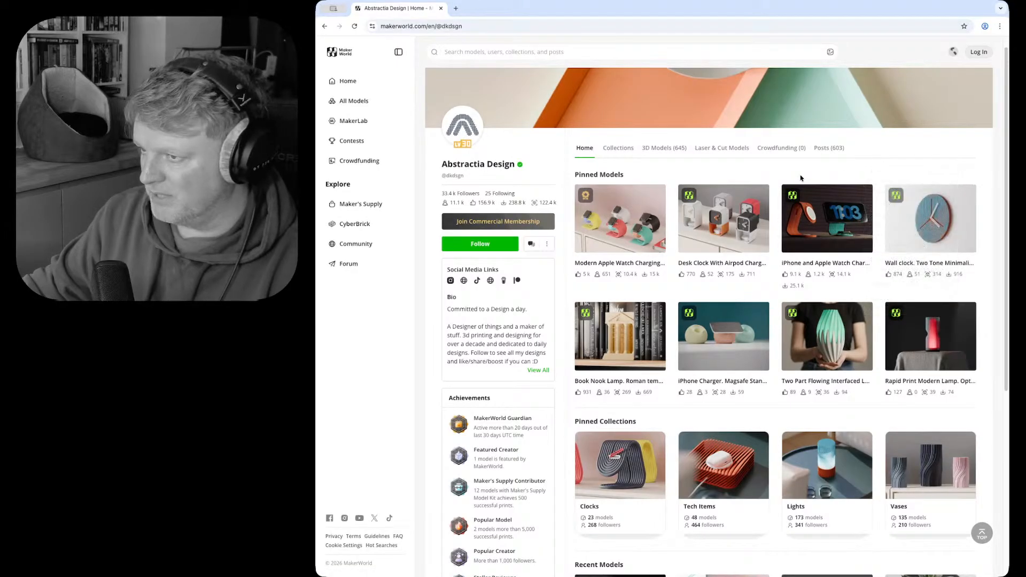
pyautogui.scroll(-1, 771, 174)
pyautogui.scroll(1, 771, 174)
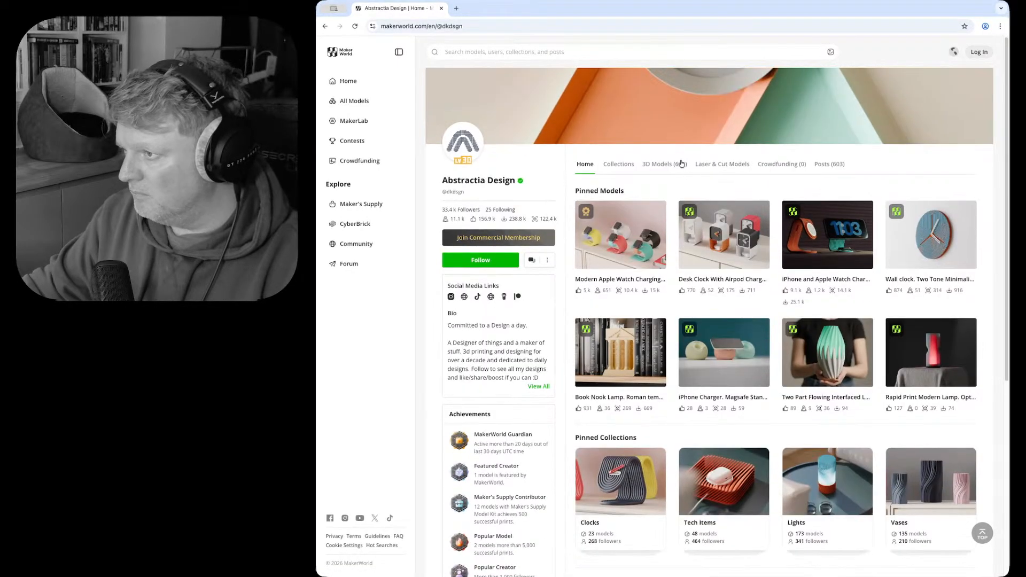
pyautogui.click(679, 164)
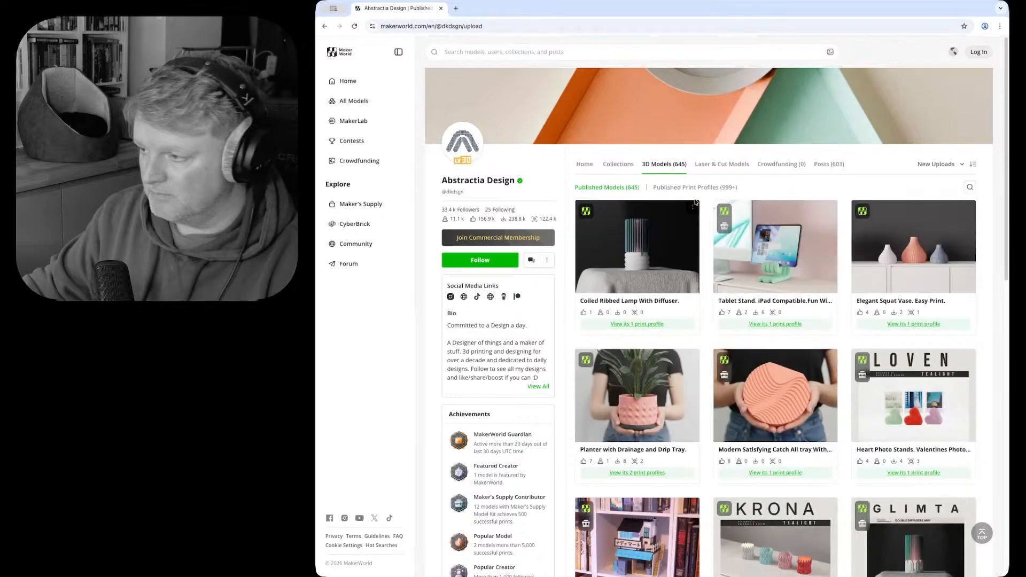
# - Try to open the designer's commercial membership offer, and close the dialog
pyautogui.scroll(-4, 695, 201)
pyautogui.scroll(4, 683, 169)
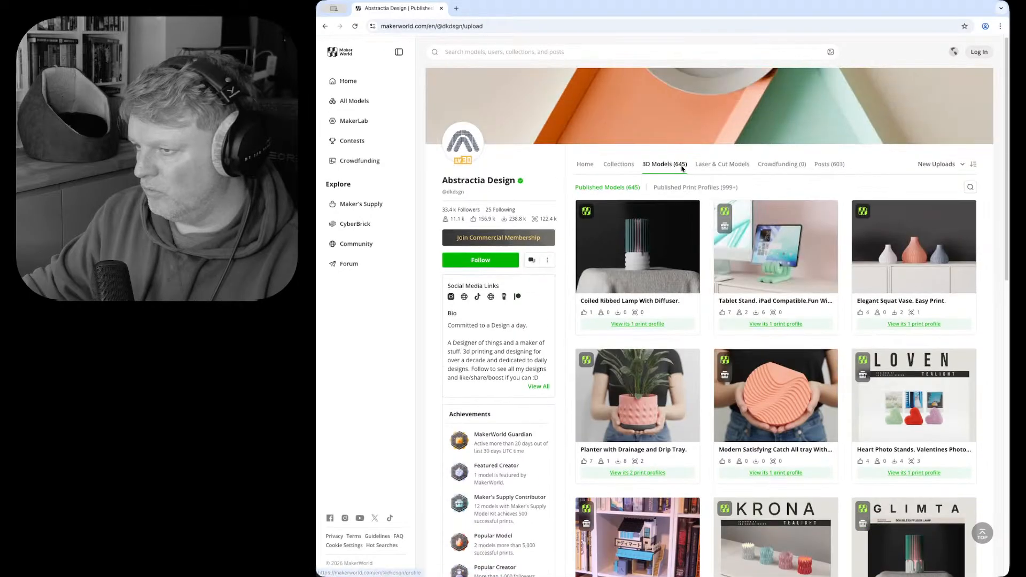
pyautogui.click(495, 243)
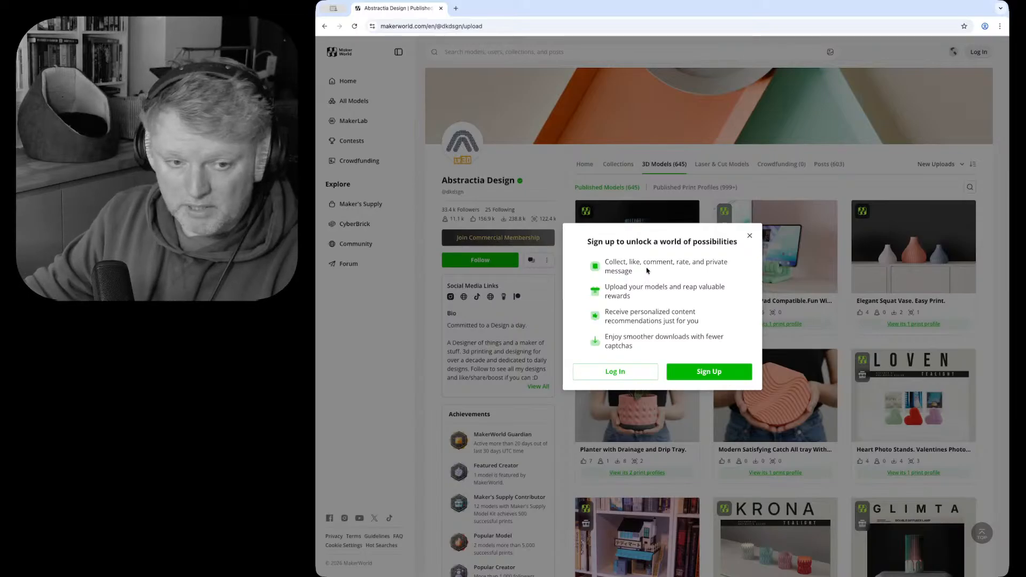
pyautogui.click(748, 237)
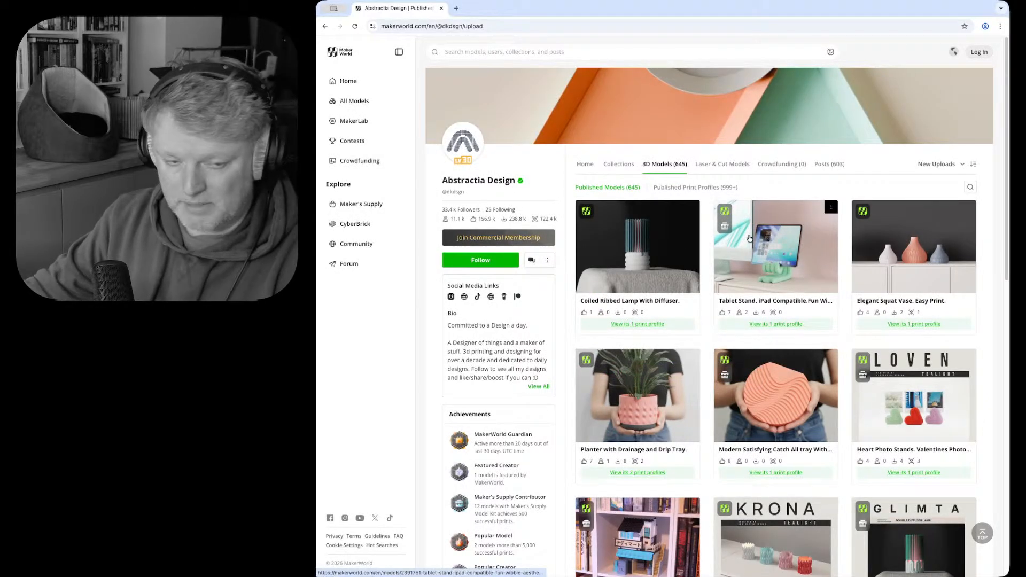
# - View the Tablet Stand, iPad Compatible model page and return to the designer's published models
pyautogui.scroll(-3, 786, 259)
pyautogui.scroll(3, 787, 262)
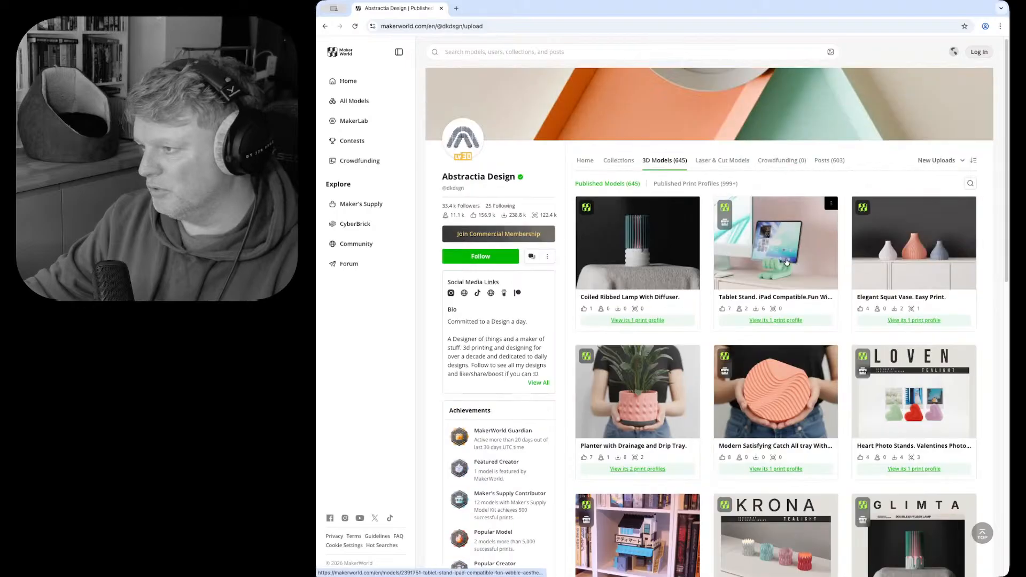
pyautogui.click(786, 262)
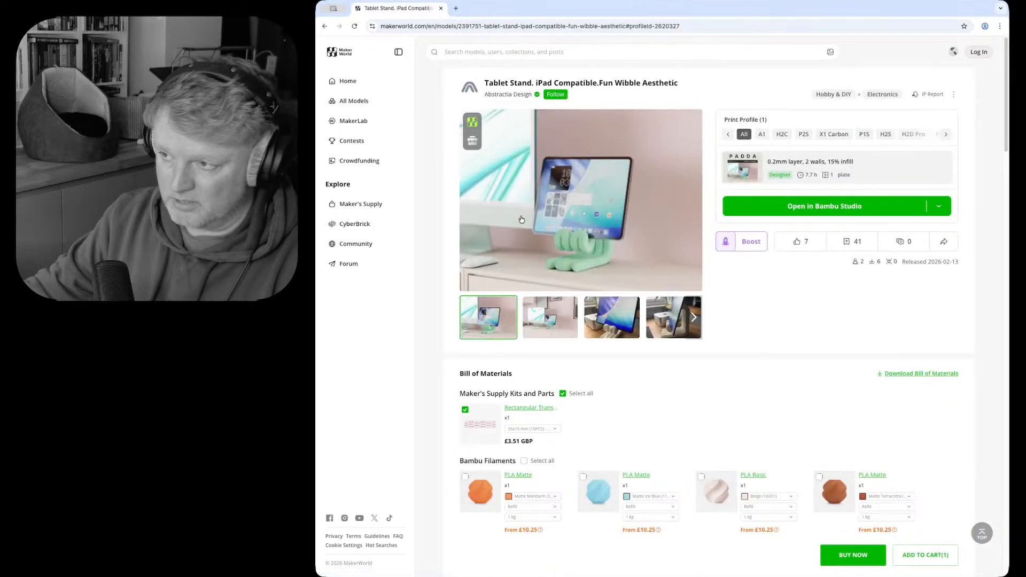
pyautogui.hotkey('alt', 'Left')
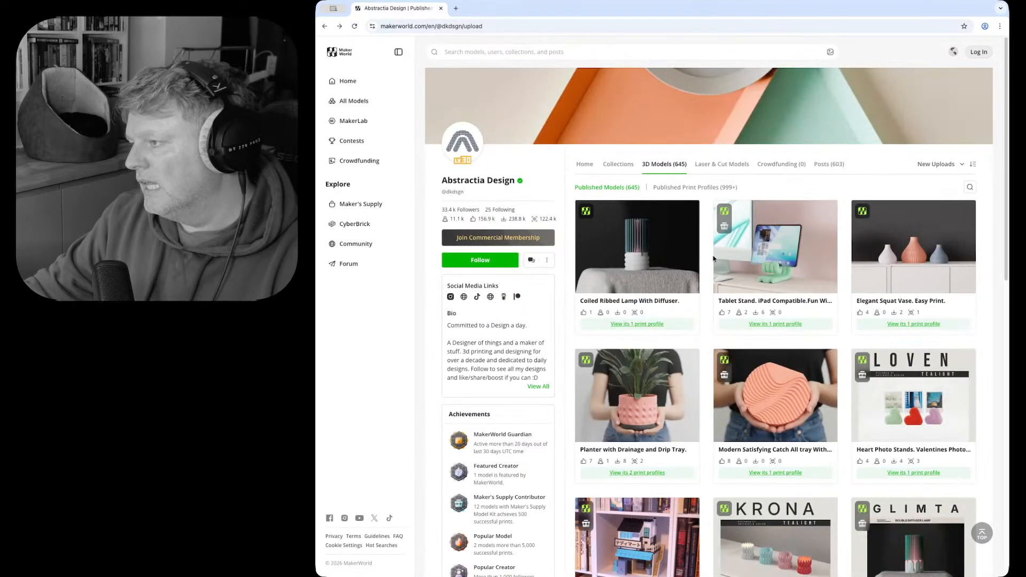
# - Browse the designer's published models from the newest uploads down to the older vases, lamps and Pixelsnap phone stands
pyautogui.scroll(-5, 743, 294)
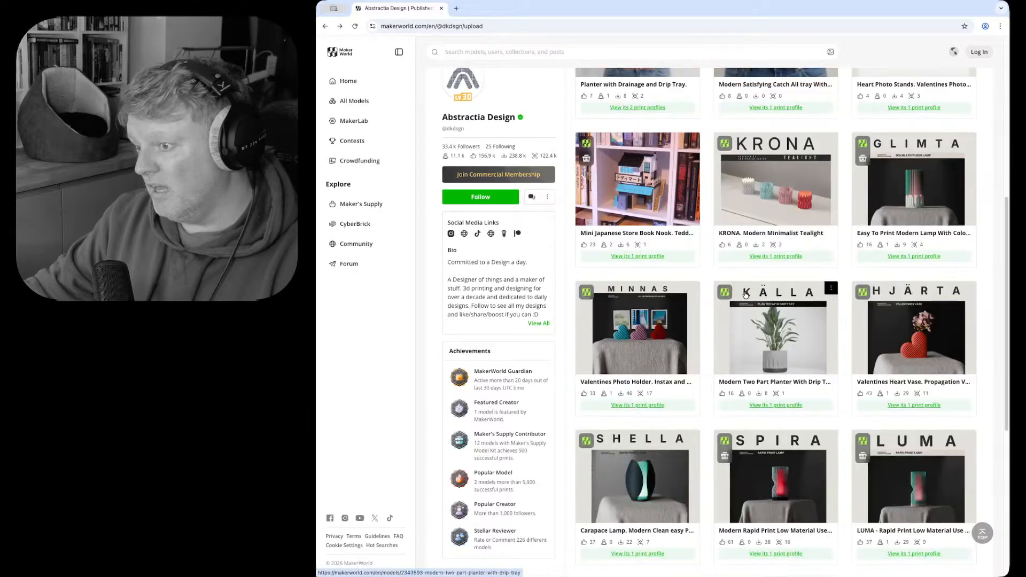
pyautogui.scroll(5, 745, 293)
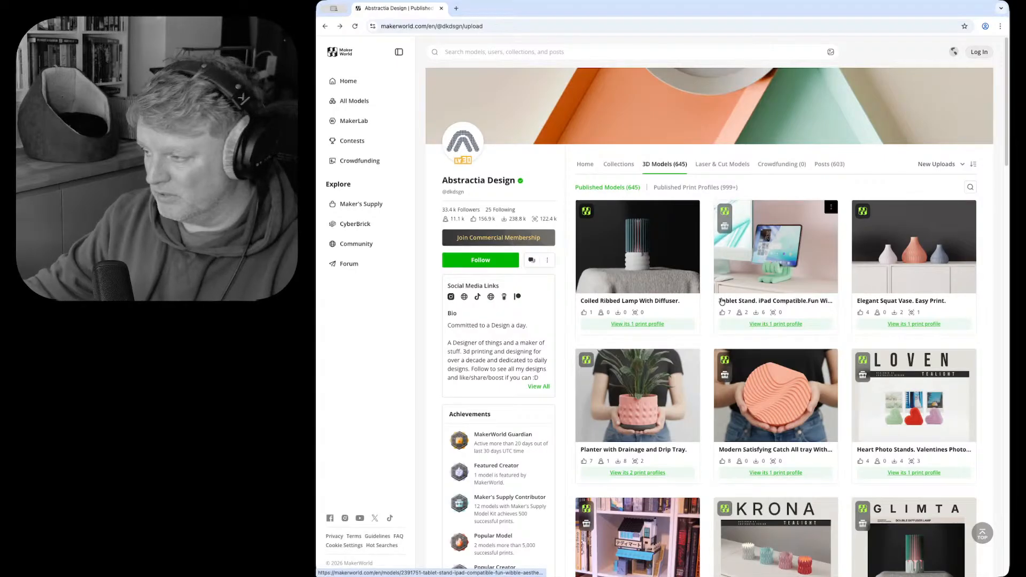
pyautogui.scroll(-8, 721, 299)
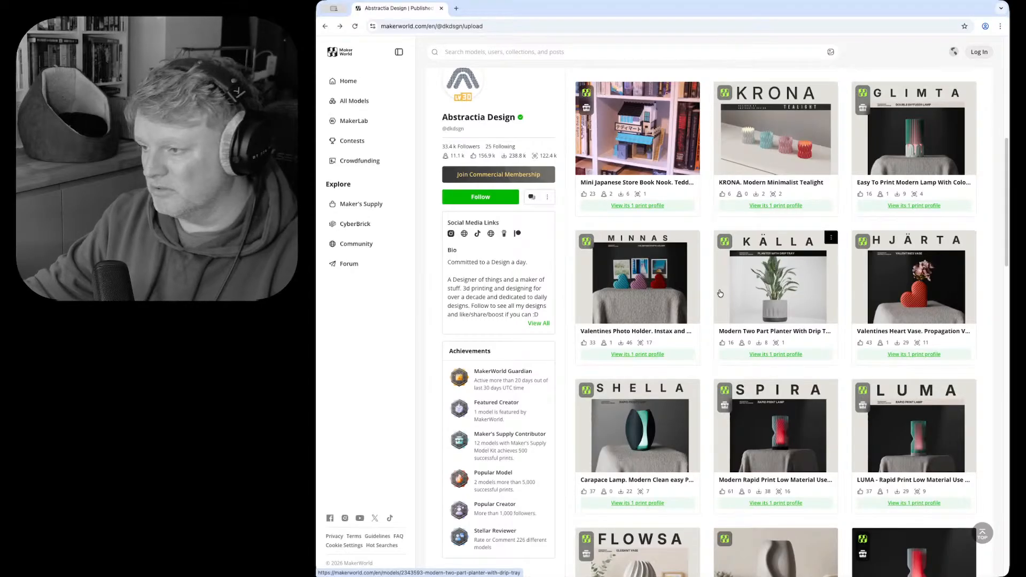
pyautogui.scroll(-1, 721, 293)
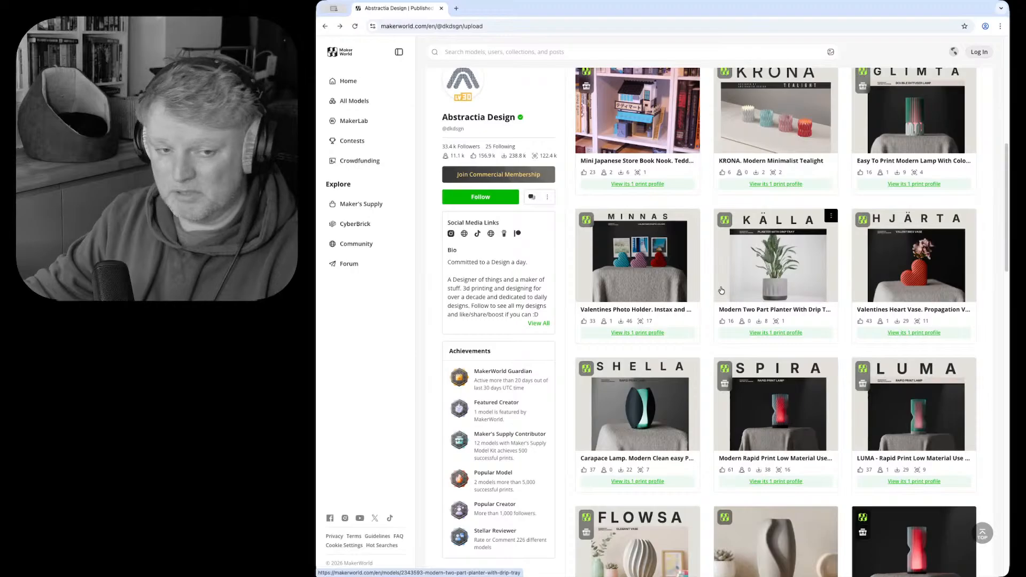
pyautogui.scroll(-3, 720, 293)
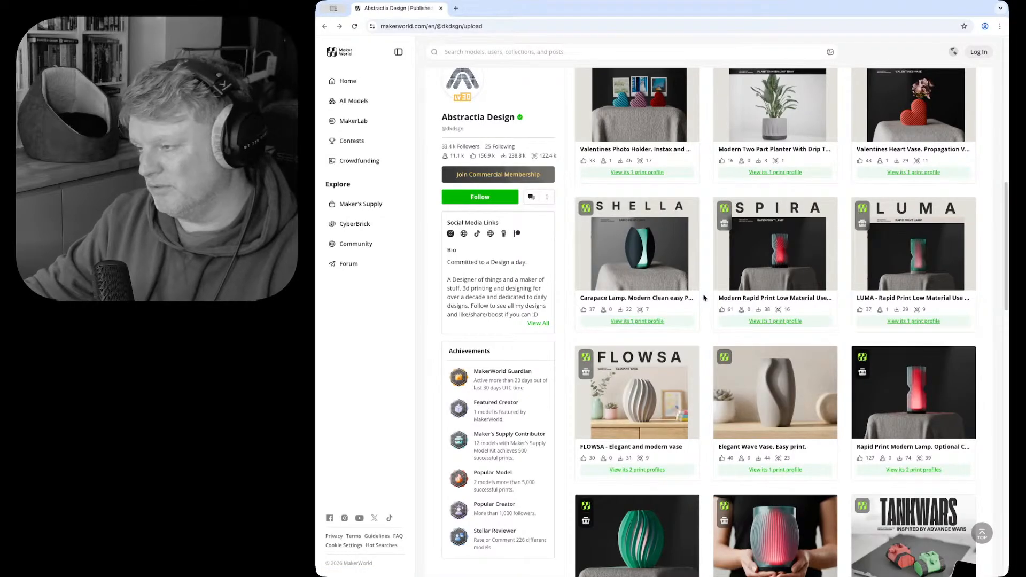
pyautogui.scroll(-3, 703, 298)
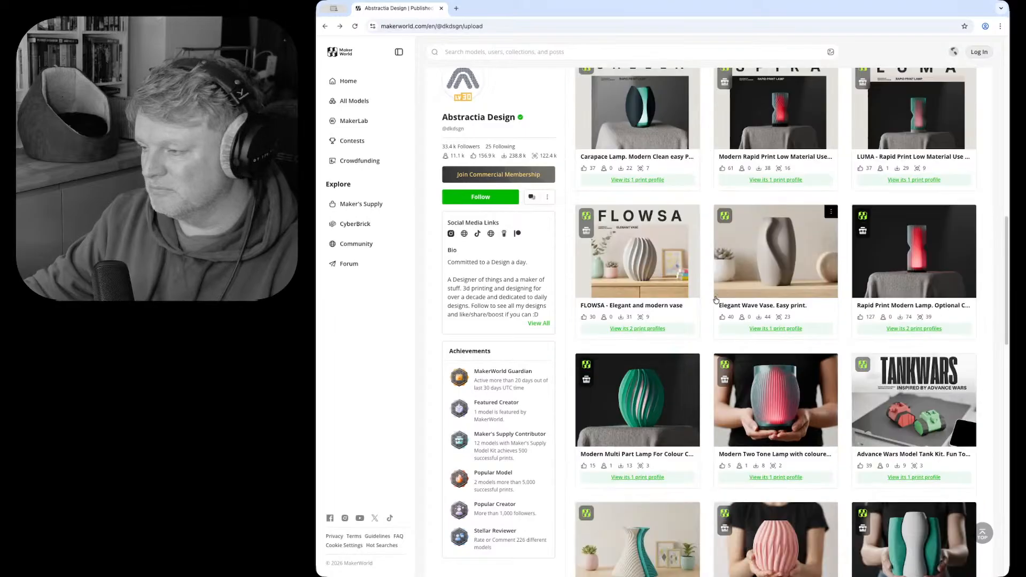
pyautogui.scroll(-4, 716, 301)
pyautogui.scroll(-5, 718, 302)
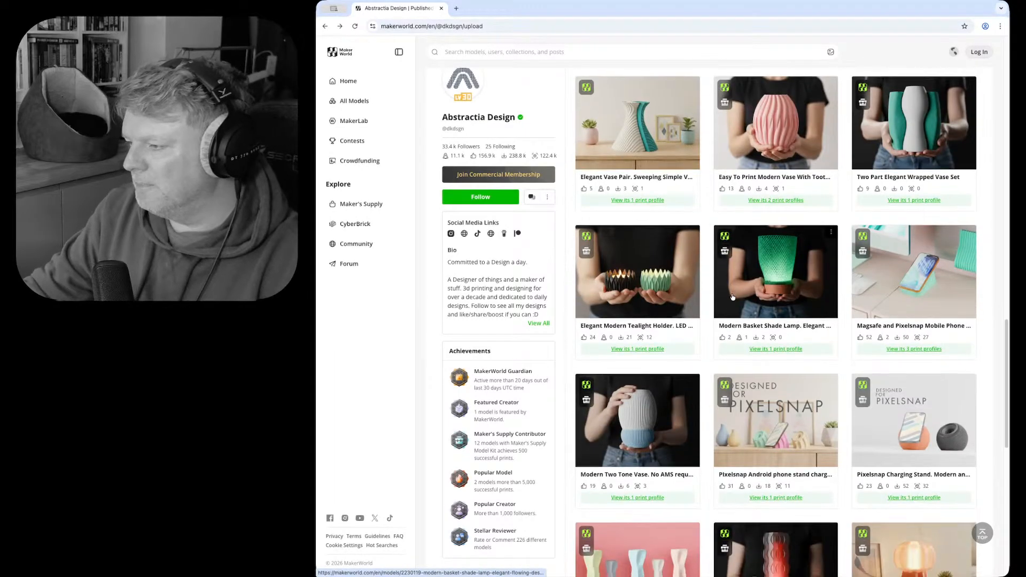
pyautogui.scroll(-3, 650, 255)
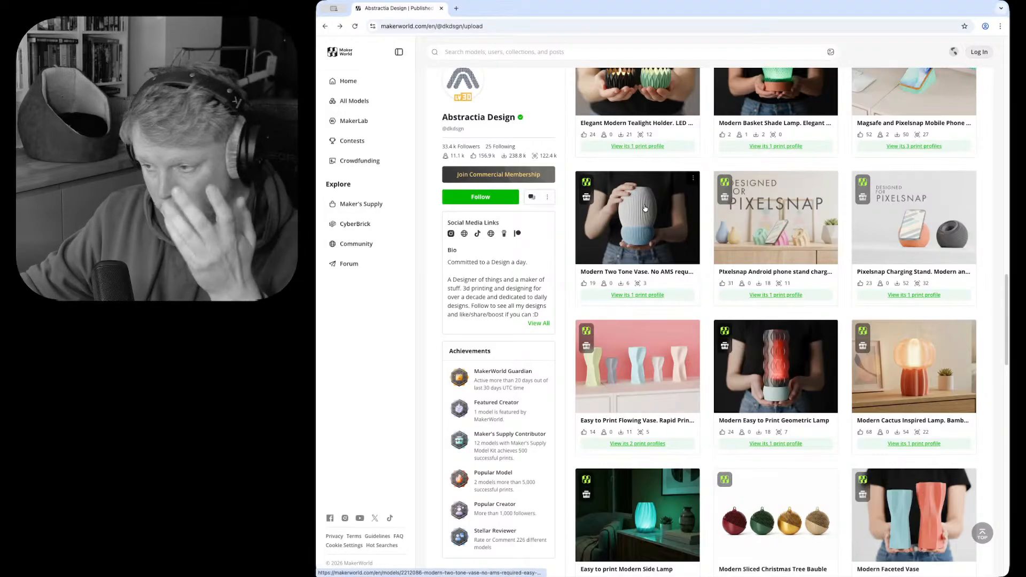
# - Open the Pixelsnap Android phone stand charger model, view its third photo, and return to the published models list
pyautogui.click(750, 216)
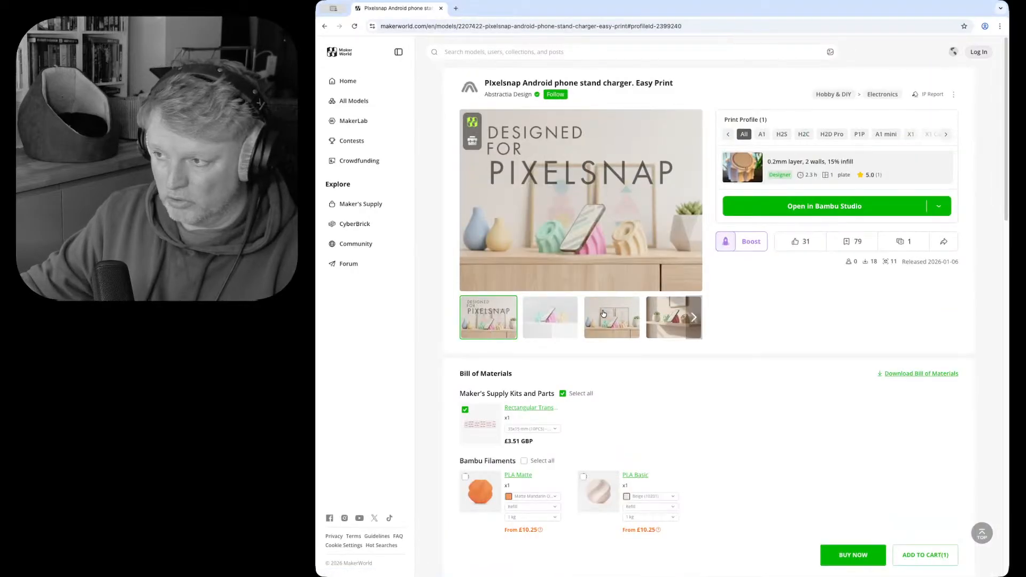
pyautogui.click(600, 312)
pyautogui.rightClick(600, 244)
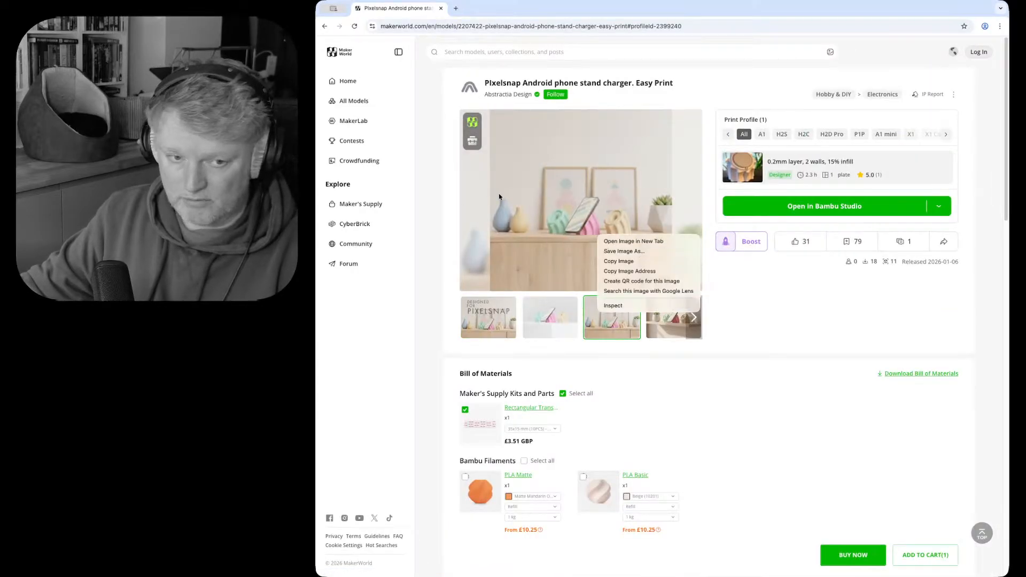
pyautogui.click(816, 276)
pyautogui.hotkey('alt', 'Left')
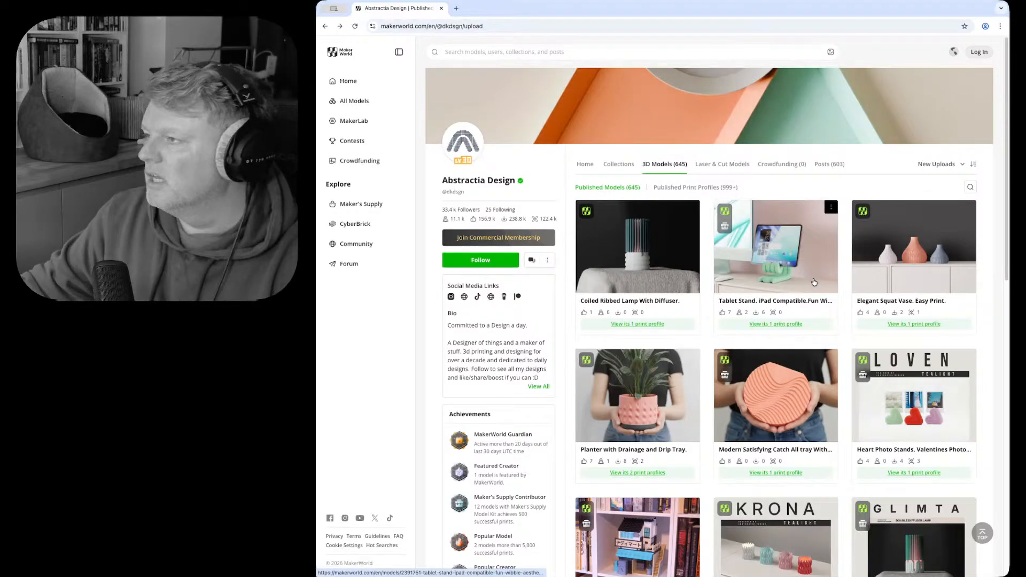
# - Look over the newest uploads in the published models list again and return to its beginning
pyautogui.scroll(-1, 813, 282)
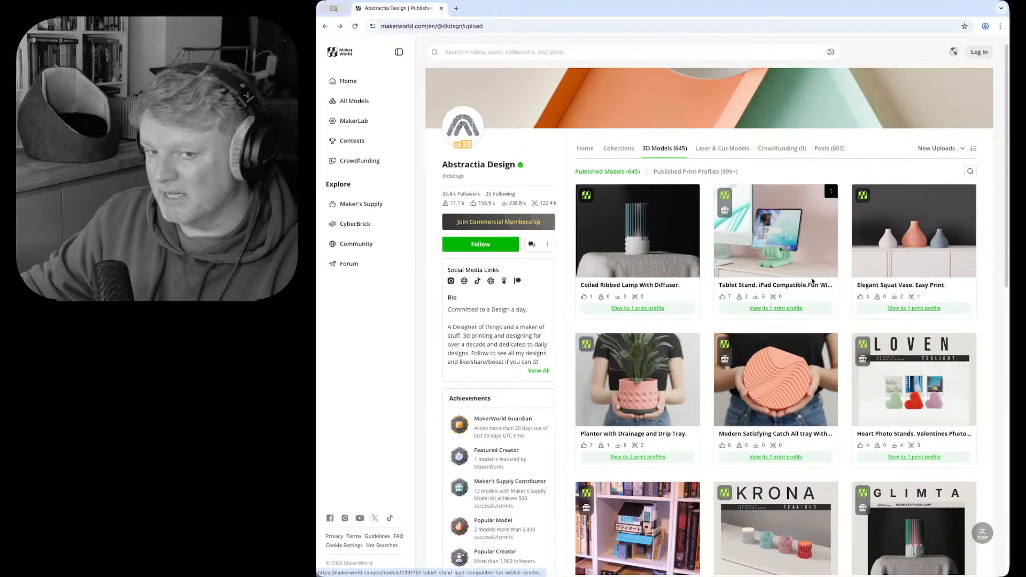
pyautogui.scroll(-3, 812, 282)
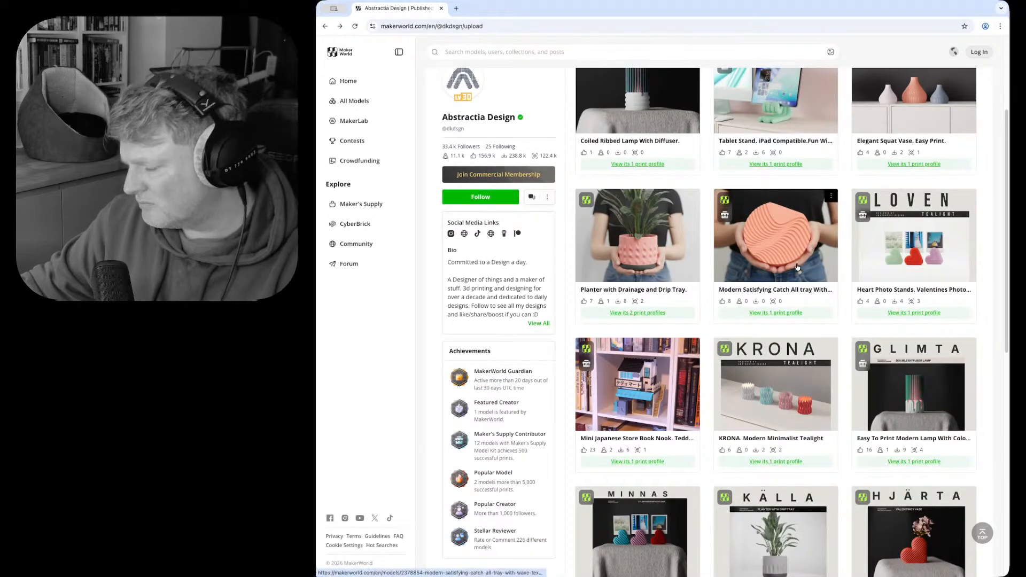
pyautogui.scroll(-4, 798, 267)
pyautogui.scroll(8, 796, 283)
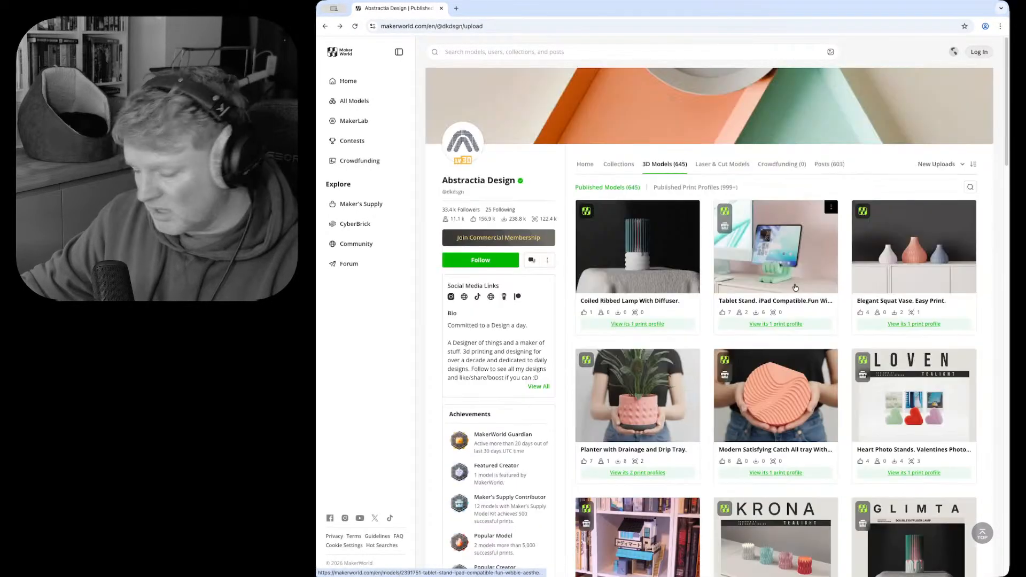